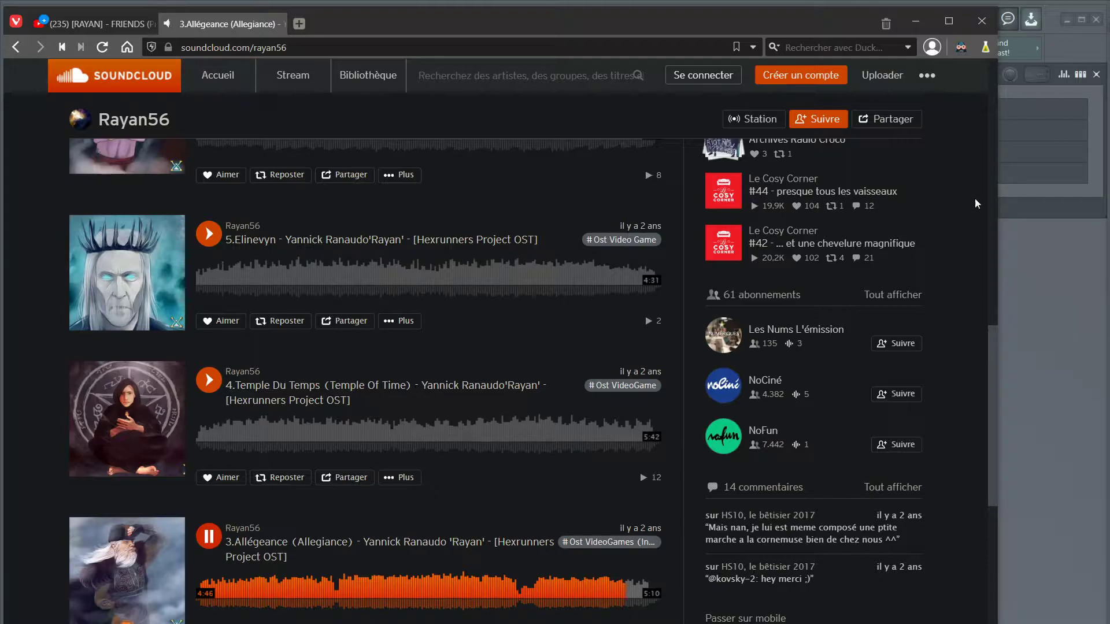
Switch to FL Studio and open the project HornViolonsGospel105Bpm.flp from the 1 Houre Teste folder
{"action": "left_click", "coordinate": [926, 21]}
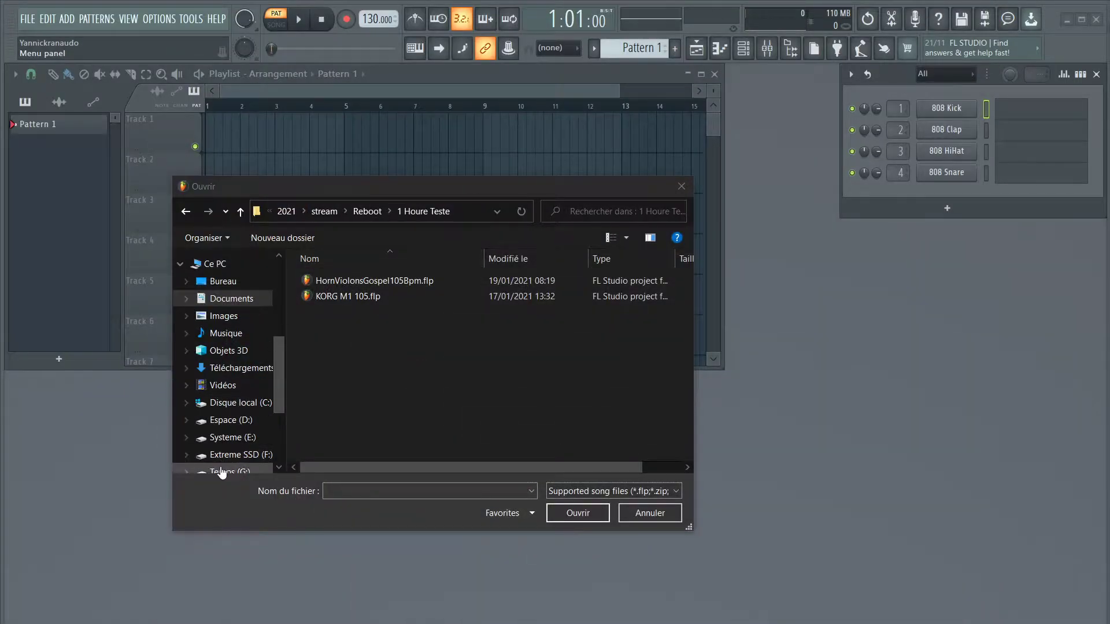
{"action": "double_click", "coordinate": [410, 281]}
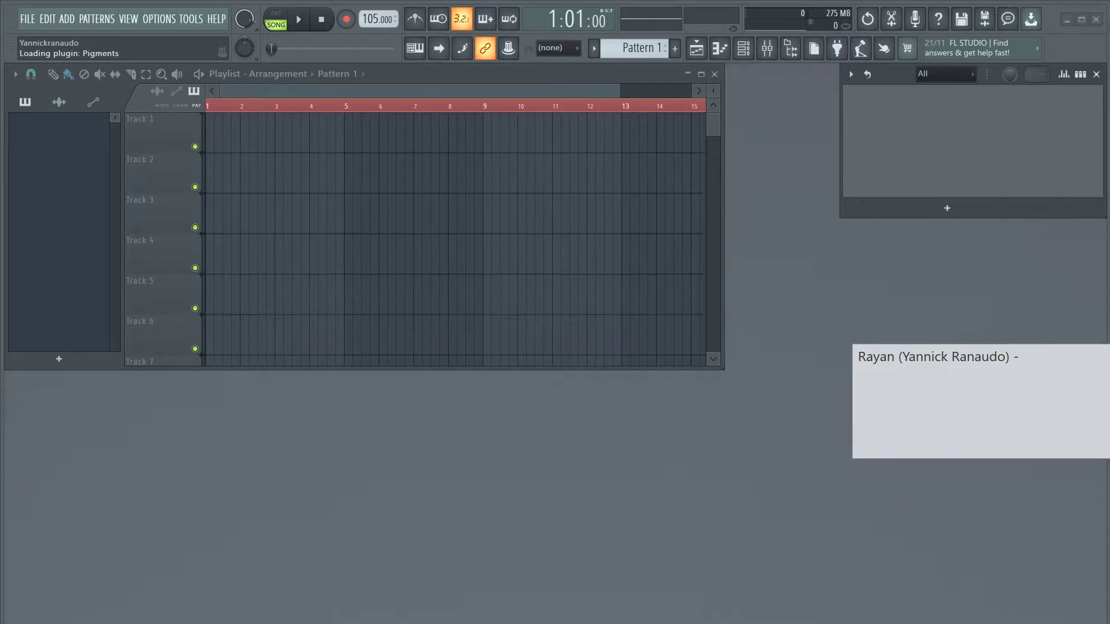
Switch to the SoundCloud page in the browser, pause the track "2.Sens Du Sacrifice", and return to FL Studio
{"action": "key", "text": "alt+Tab"}
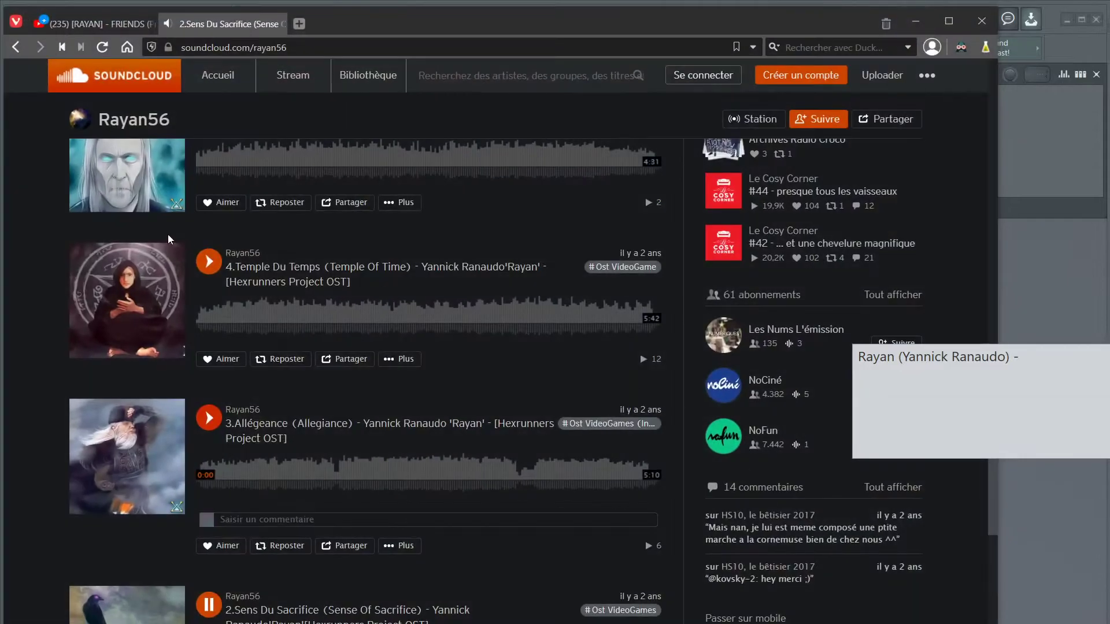
{"action": "scroll", "coordinate": [274, 420], "scroll_direction": "up", "scroll_amount": 1}
{"action": "scroll", "coordinate": [275, 420], "scroll_direction": "up", "scroll_amount": 2}
{"action": "scroll", "coordinate": [274, 419], "scroll_direction": "down", "scroll_amount": 5}
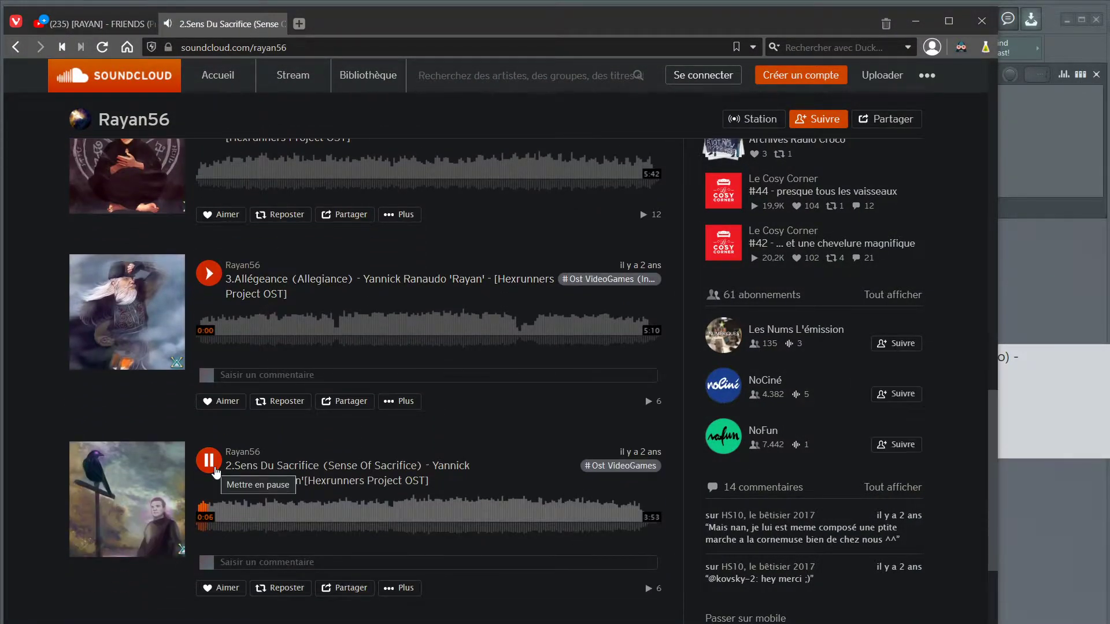
{"action": "left_click", "coordinate": [217, 474]}
{"action": "left_click", "coordinate": [916, 21]}
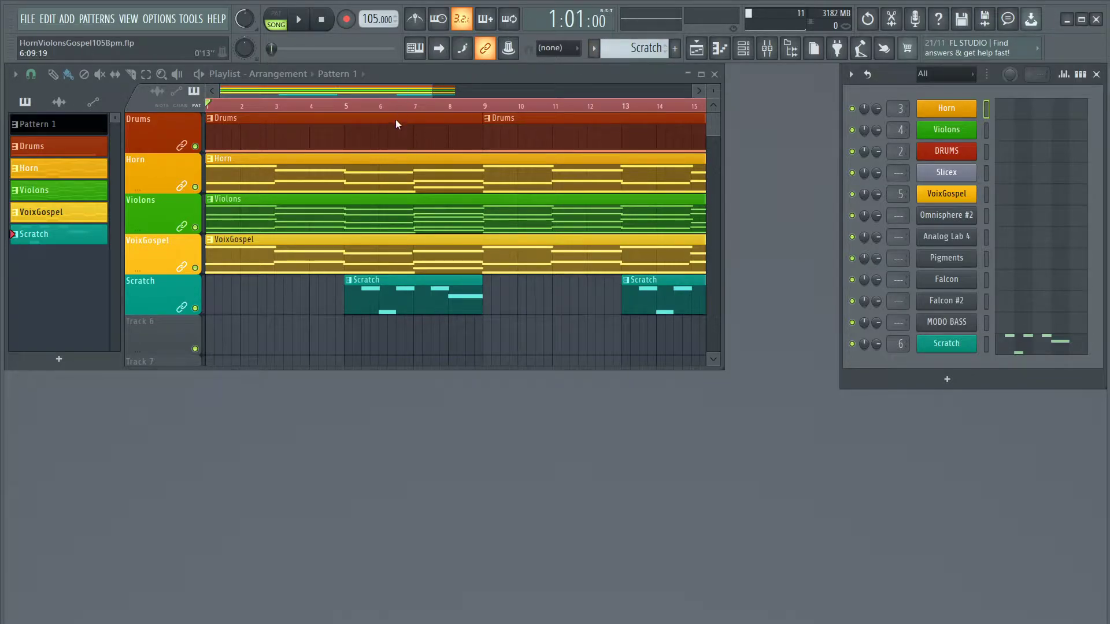
Play the song from the start and lower the master volume to about 64%
{"action": "scroll", "coordinate": [401, 116], "scroll_direction": "down", "scroll_amount": 4}
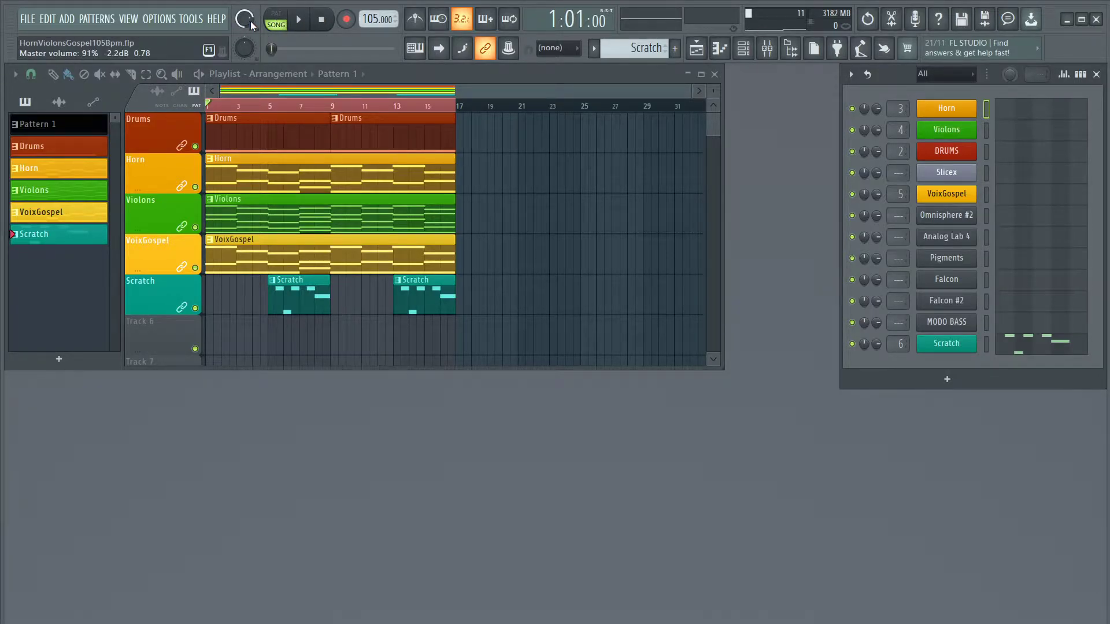
{"action": "left_click", "coordinate": [297, 22]}
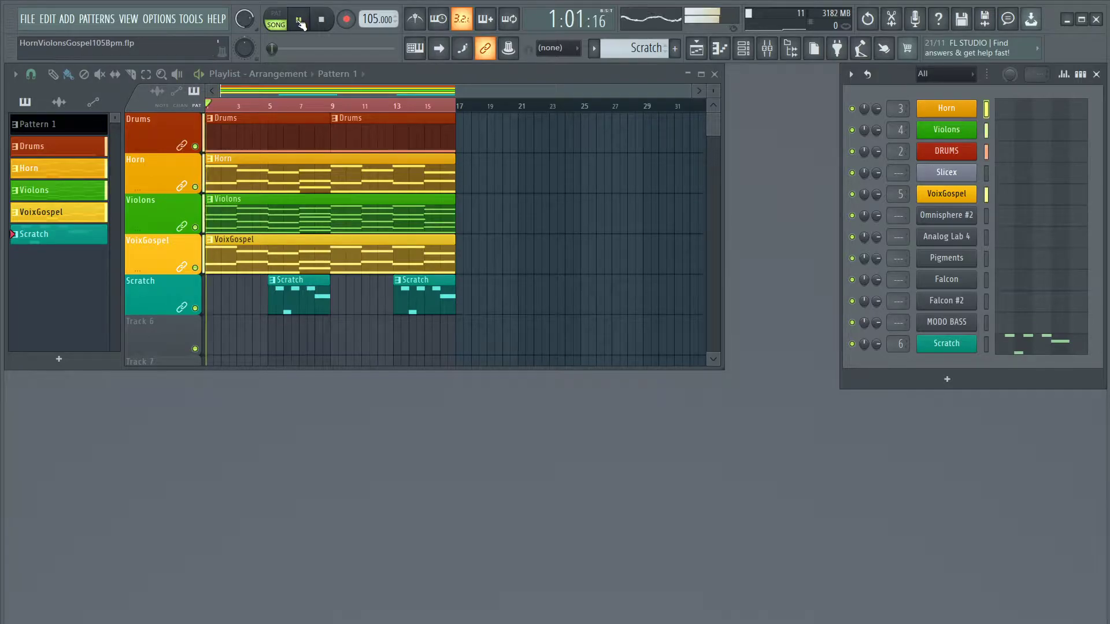
{"action": "left_click_drag", "start_coordinate": [254, 23], "coordinate": [254, 35]}
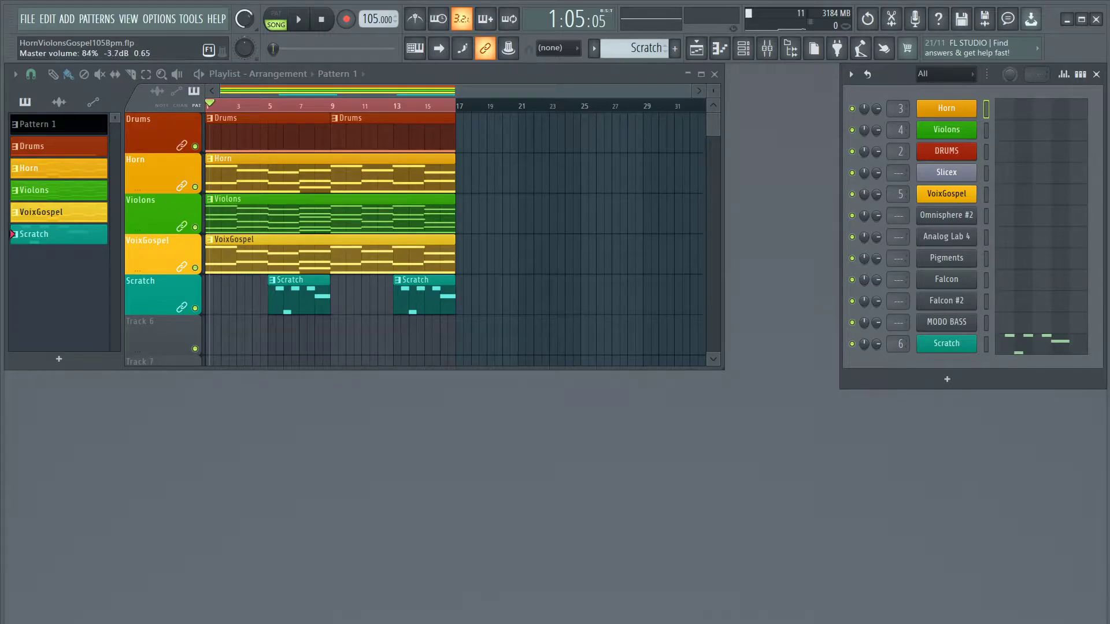
{"action": "key", "text": "space"}
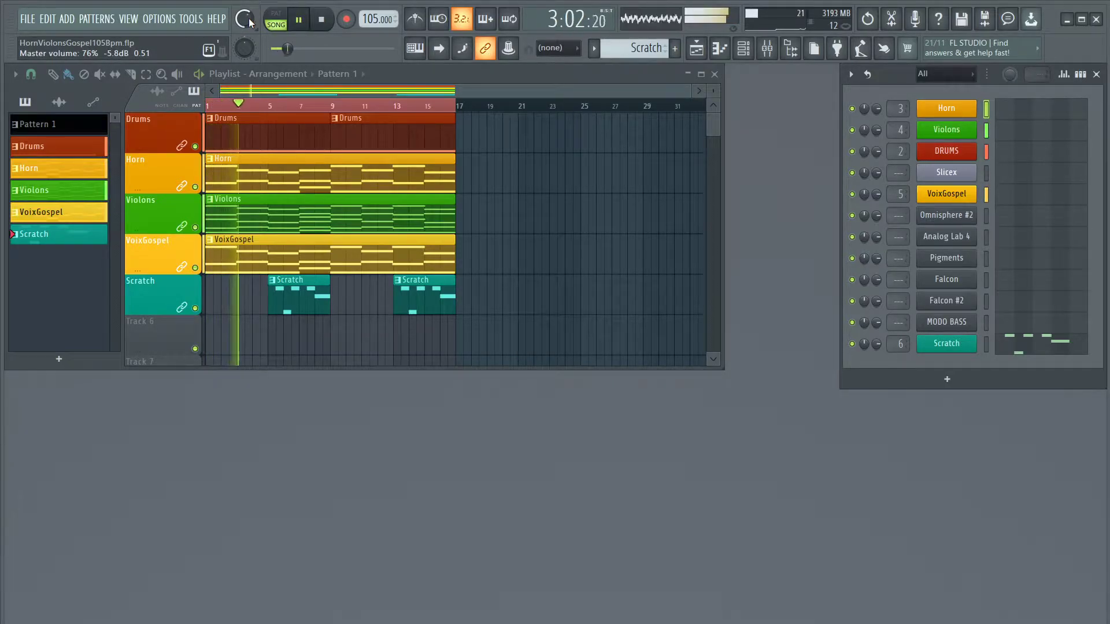
{"action": "left_click_drag", "start_coordinate": [249, 22], "coordinate": [248, 35]}
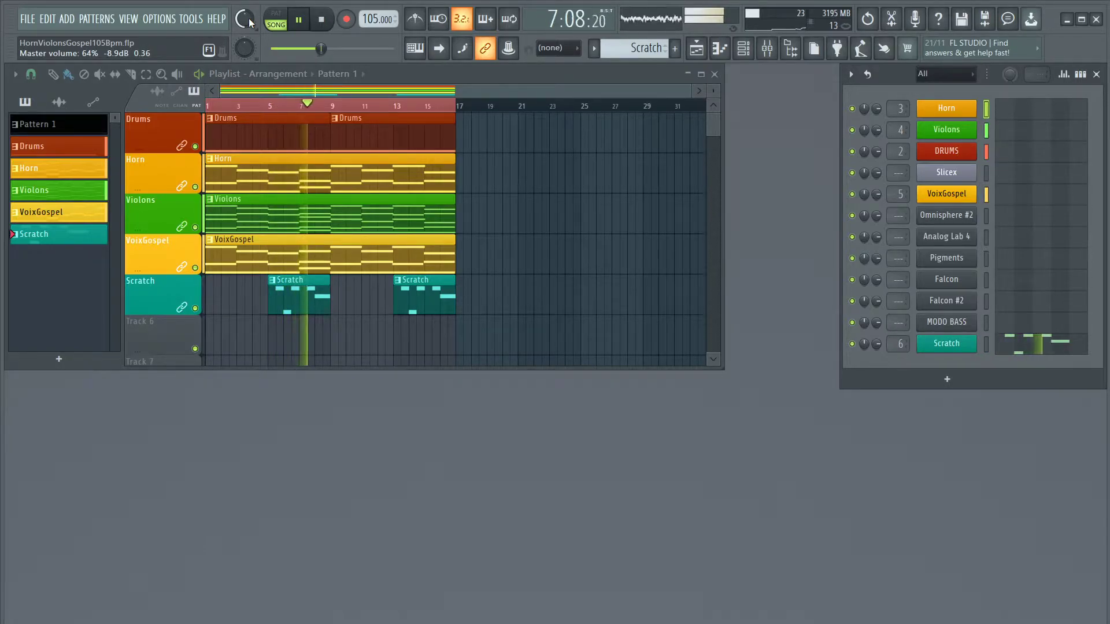
{"action": "scroll", "coordinate": [244, 21], "scroll_direction": "down", "scroll_amount": 4}
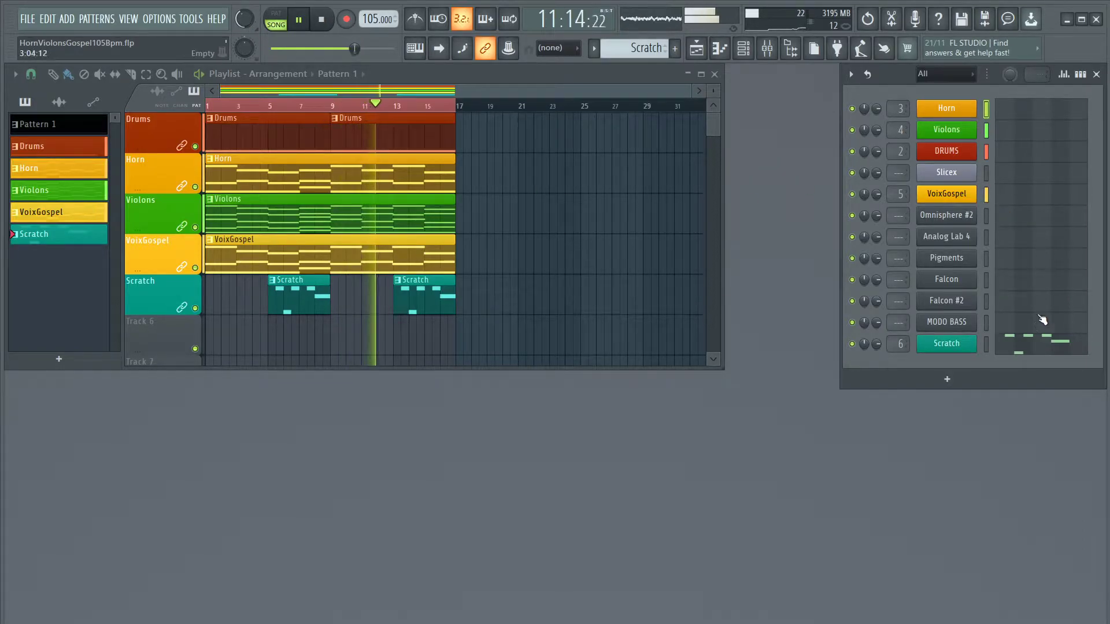
Lower the Violons mixer track to -15.4 dB and save the project
{"action": "left_click", "coordinate": [778, 59]}
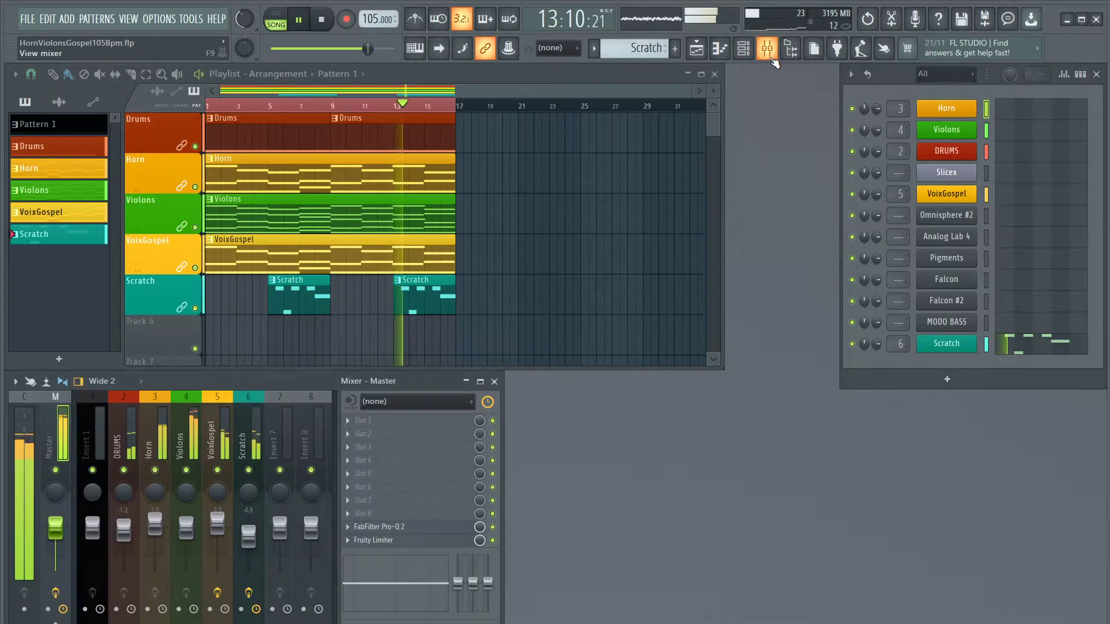
{"action": "left_click_drag", "start_coordinate": [186, 523], "coordinate": [186, 559]}
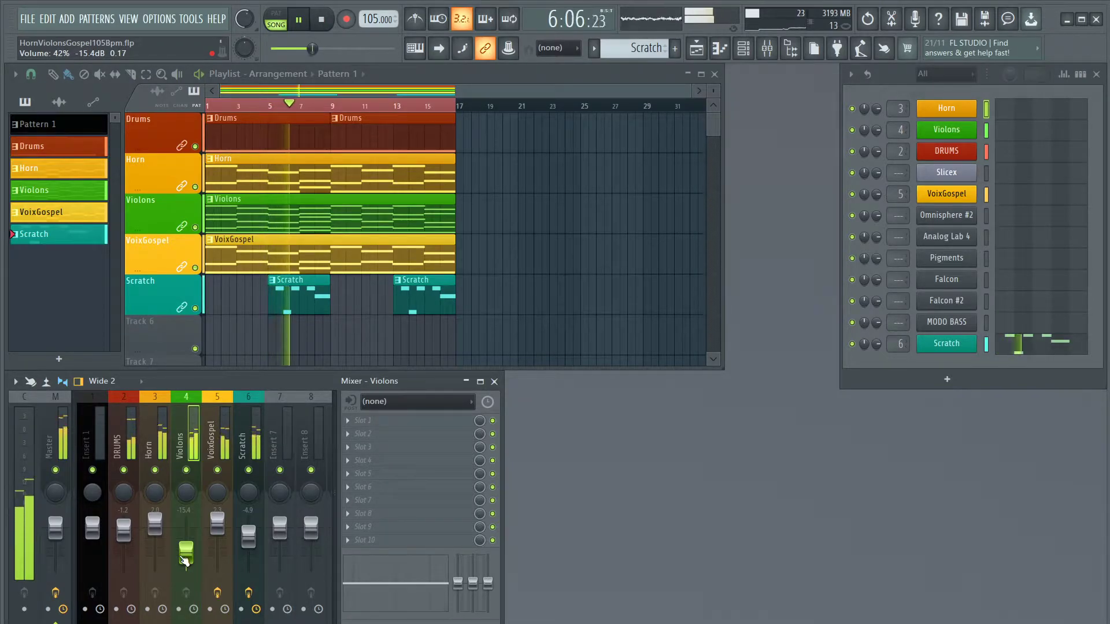
{"action": "left_click", "coordinate": [28, 19]}
{"action": "left_click", "coordinate": [58, 85]}
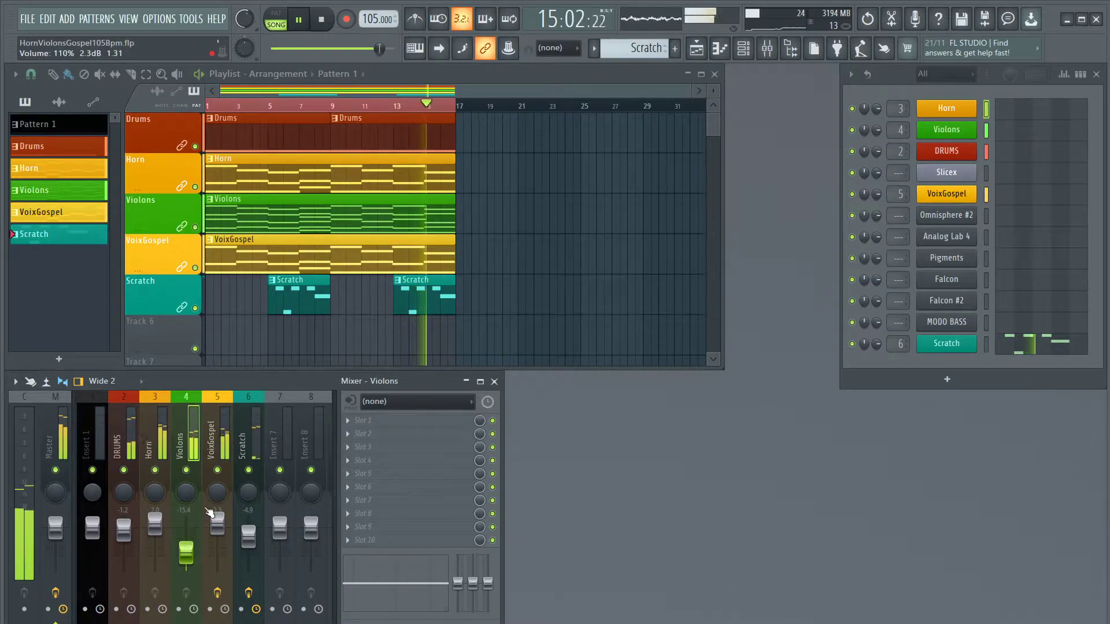
Restart the song and raise the Scratch mixer track's level to -2.0 dB
{"action": "left_click", "coordinate": [323, 22]}
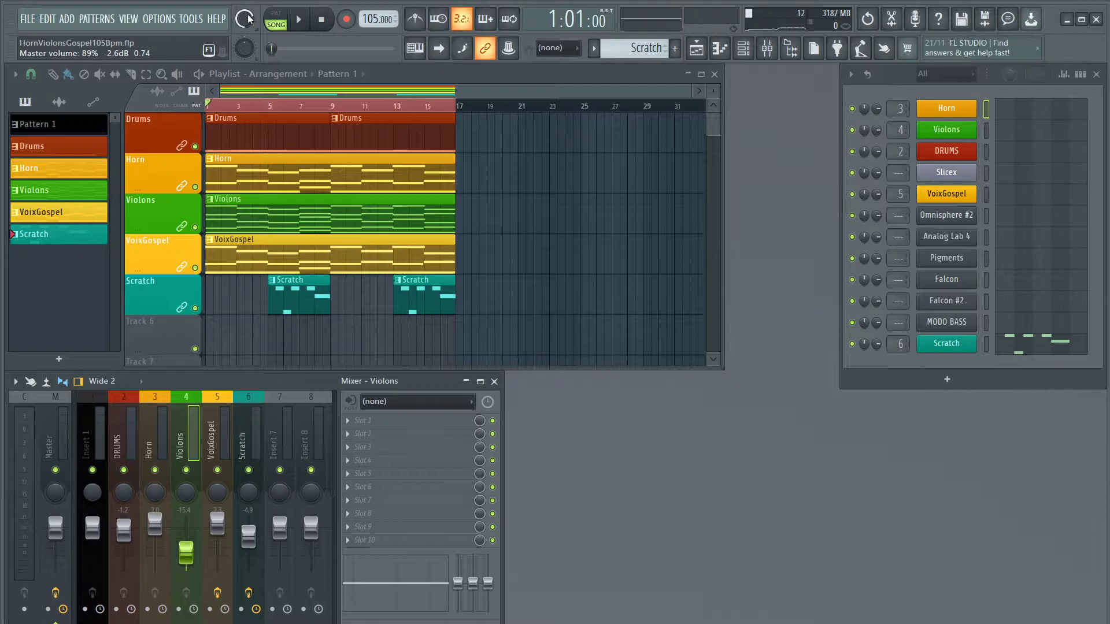
{"action": "left_click", "coordinate": [305, 26]}
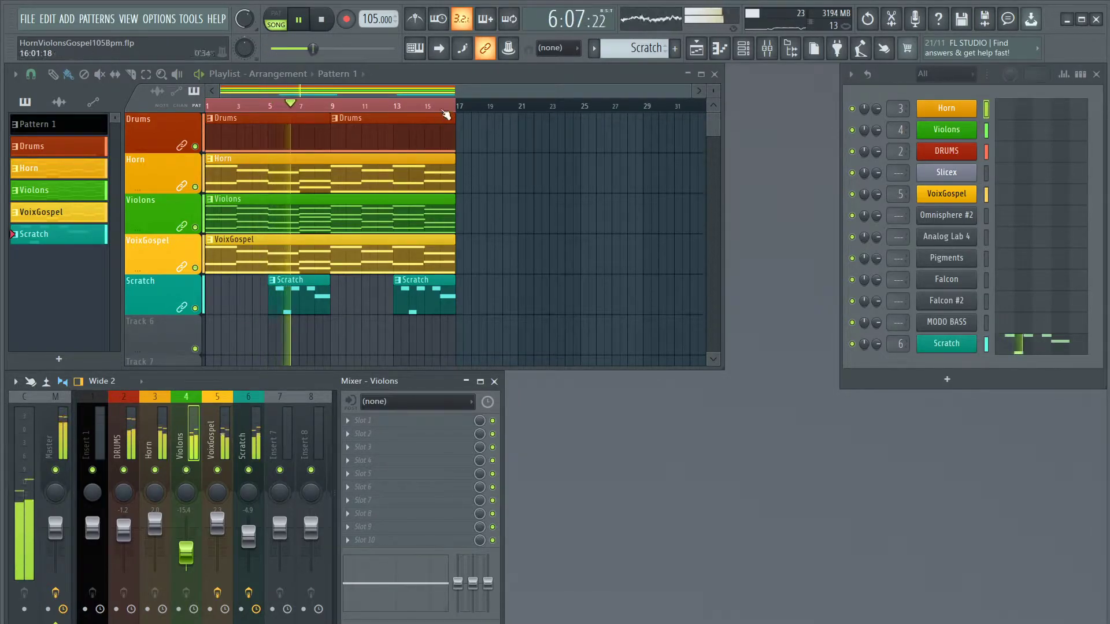
{"action": "left_click_drag", "start_coordinate": [254, 541], "coordinate": [255, 537]}
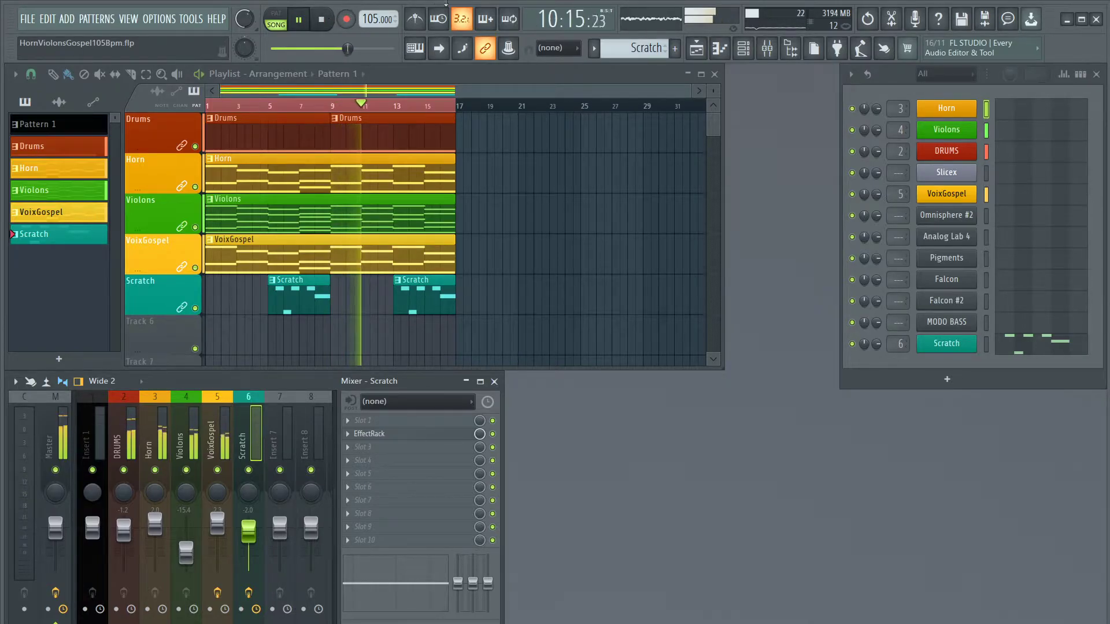
Examine the Master track's spectrum in FabFilter Pro-Q 2, placing its window beside the mixer, and stop playback
{"action": "left_click", "coordinate": [47, 432]}
{"action": "left_click", "coordinate": [411, 527]}
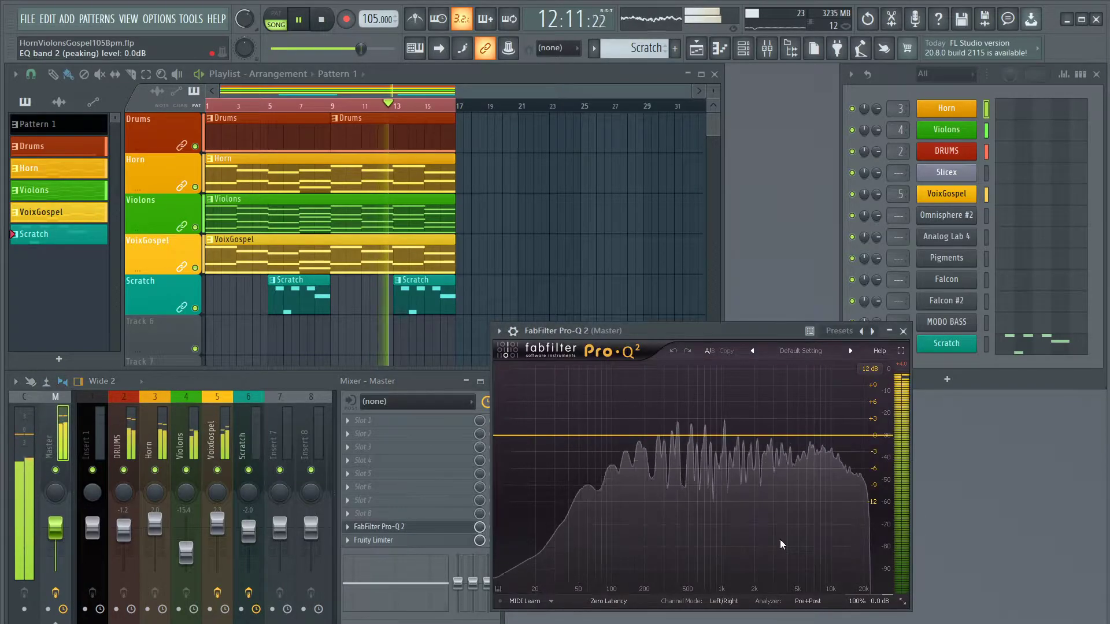
{"action": "left_click_drag", "start_coordinate": [733, 336], "coordinate": [779, 386]}
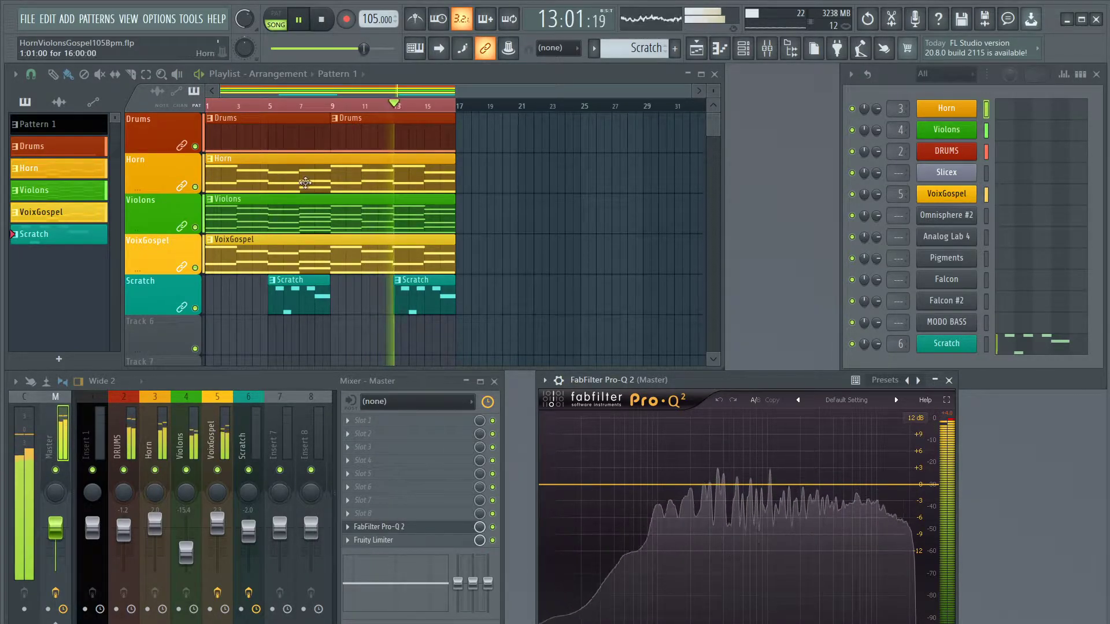
{"action": "left_click", "coordinate": [327, 24]}
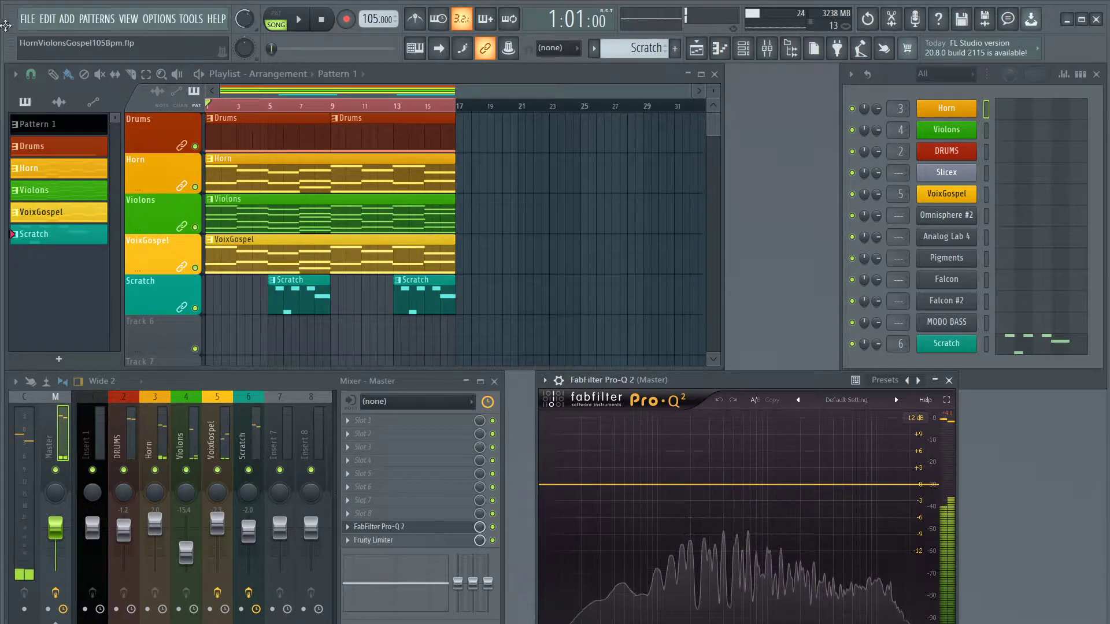
Start opening another project and save the changes to HornViolonsGospel105Bpm.flp
{"action": "left_click", "coordinate": [32, 18]}
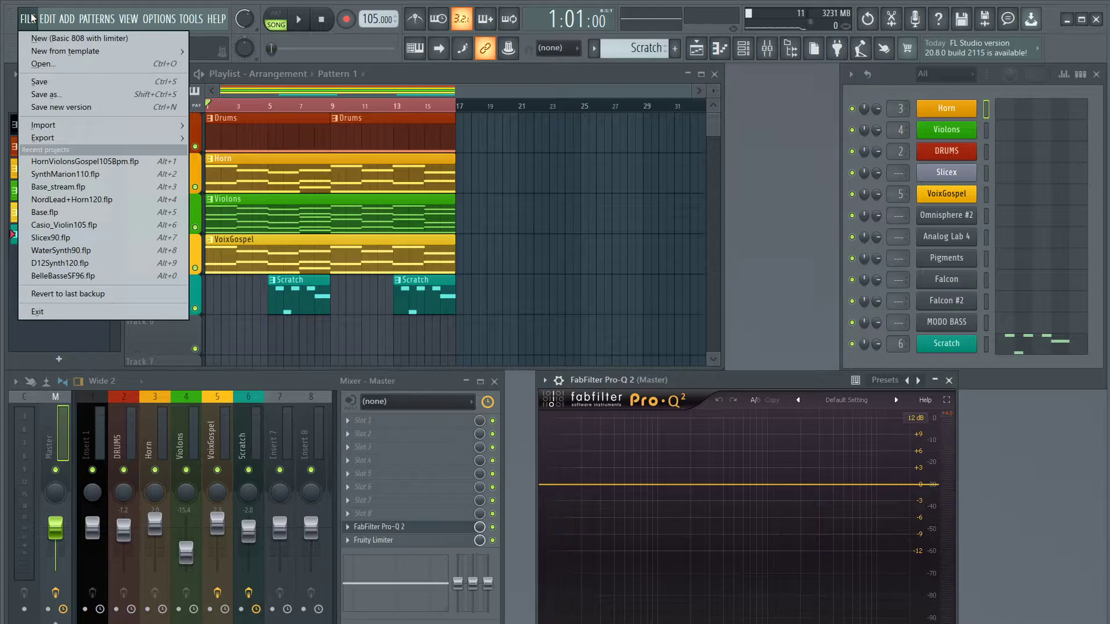
{"action": "mouse_move", "coordinate": [26, 19]}
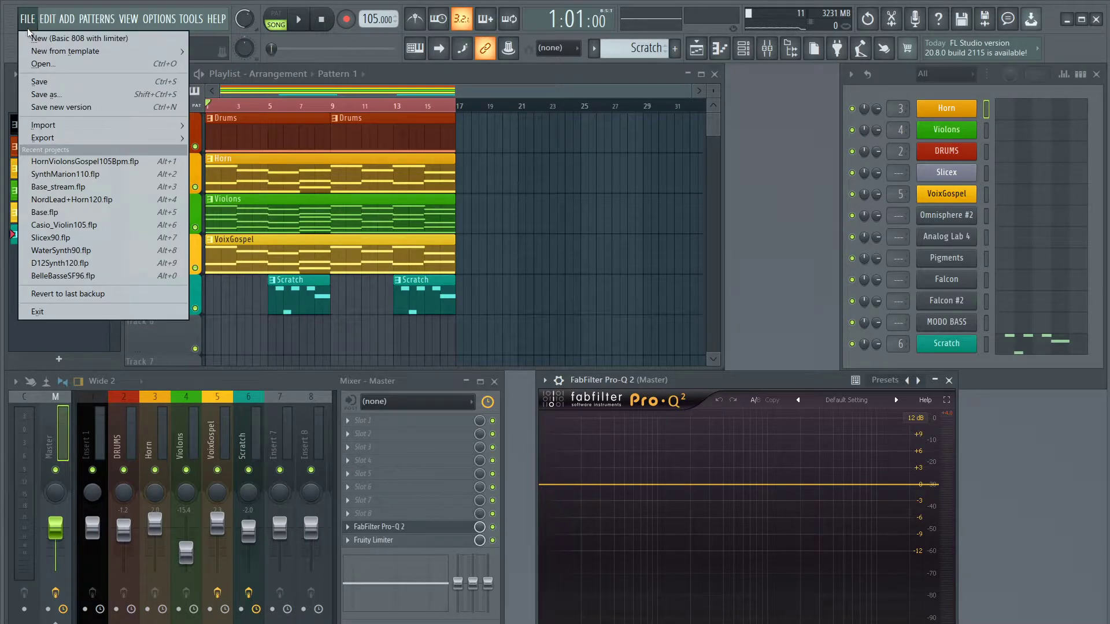
{"action": "left_click", "coordinate": [42, 66]}
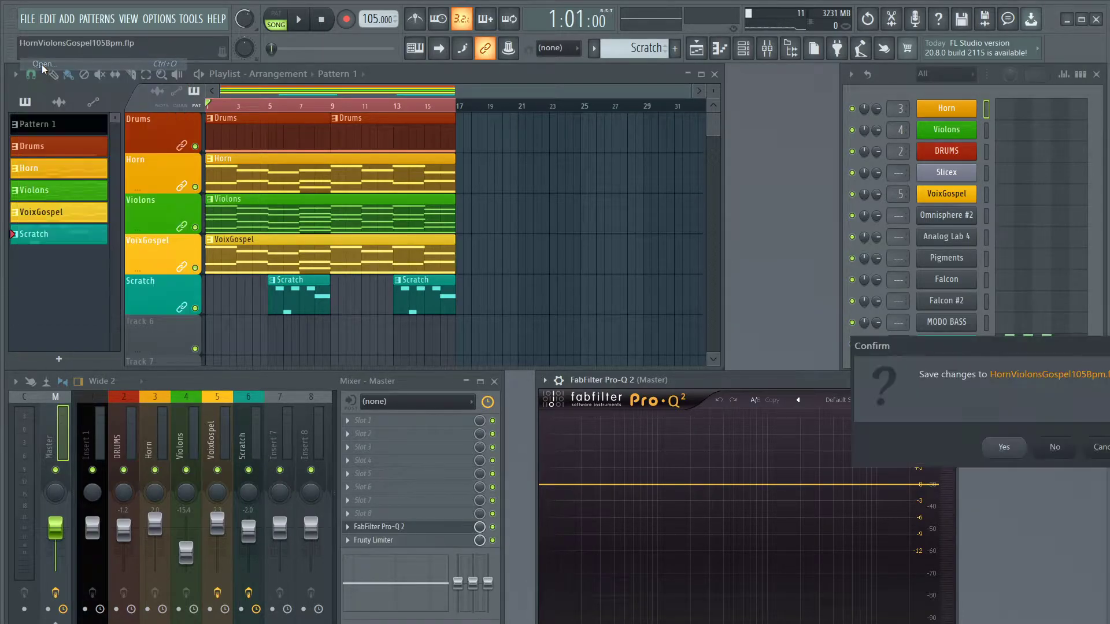
{"action": "left_click_drag", "start_coordinate": [995, 353], "coordinate": [756, 370]}
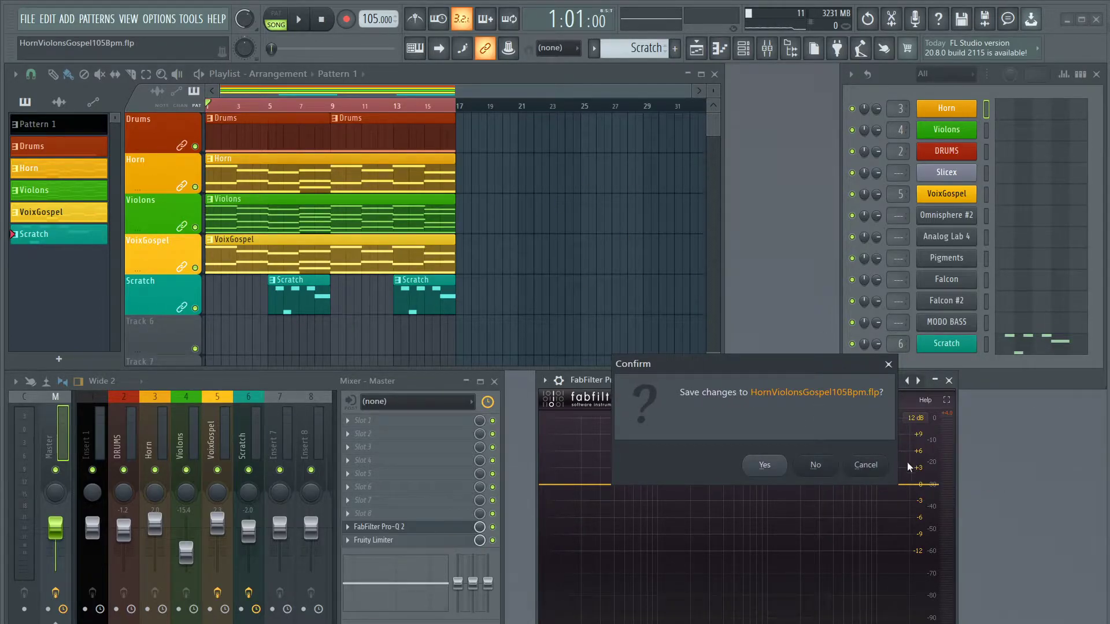
{"action": "left_click", "coordinate": [764, 472]}
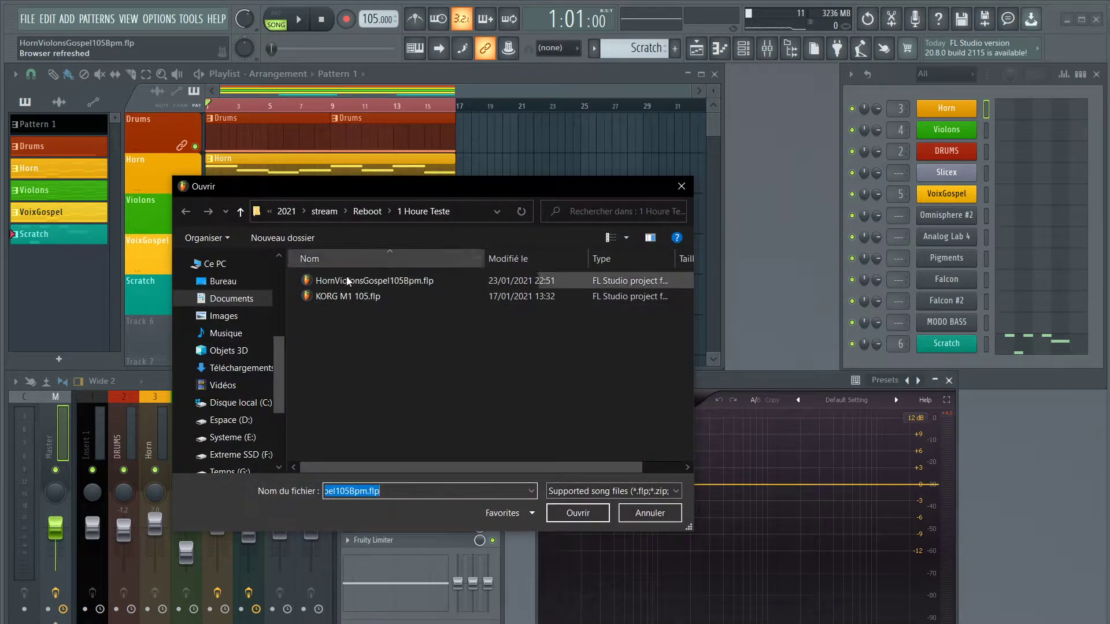
Open the project Casio_Violin105.flp from the 2021 stream folder or the recent projects
{"action": "left_click", "coordinate": [335, 210]}
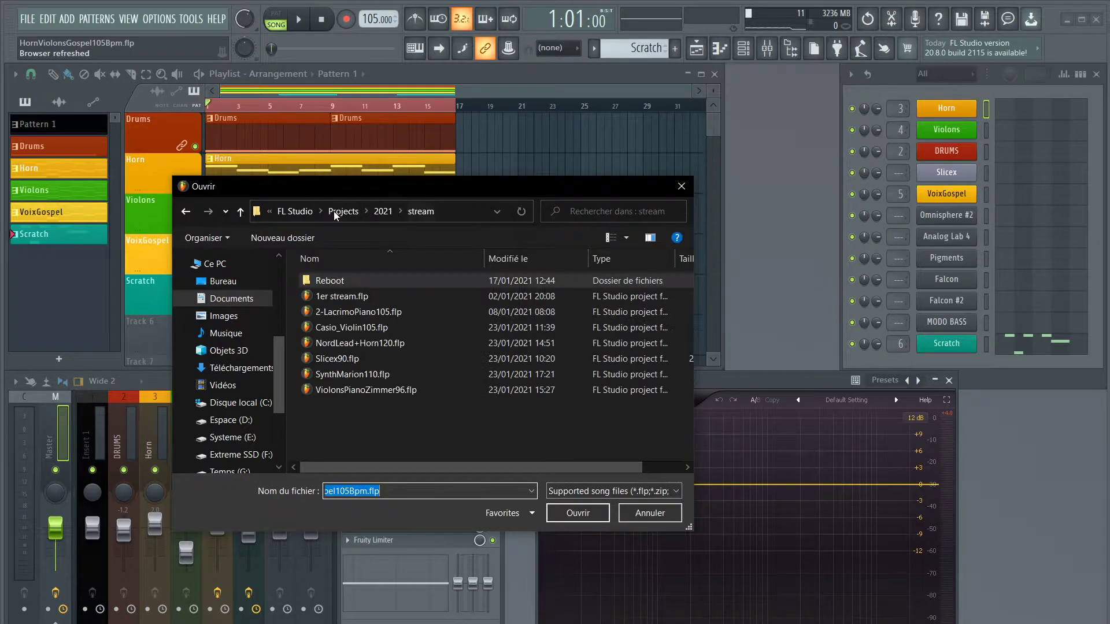
{"action": "left_click", "coordinate": [360, 327]}
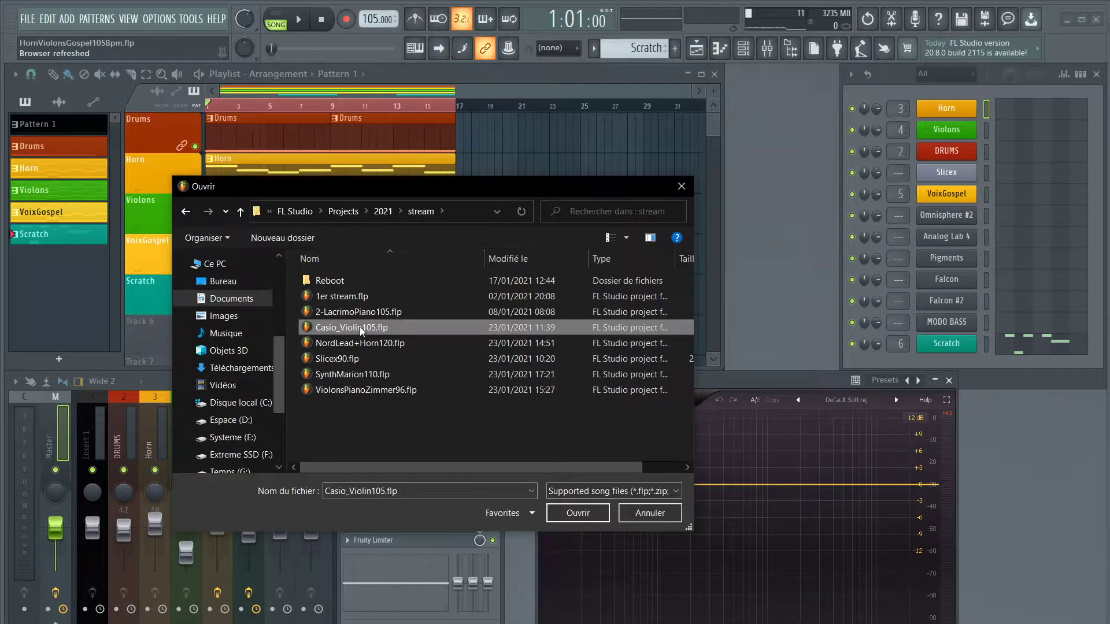
{"action": "double_click", "coordinate": [360, 327]}
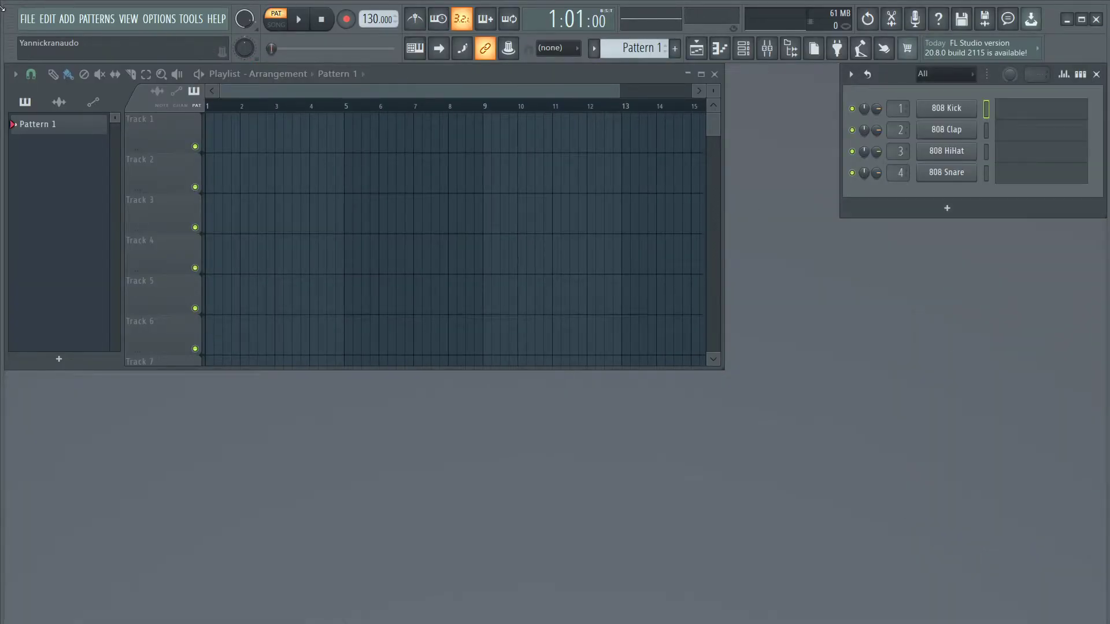
{"action": "left_click", "coordinate": [27, 18]}
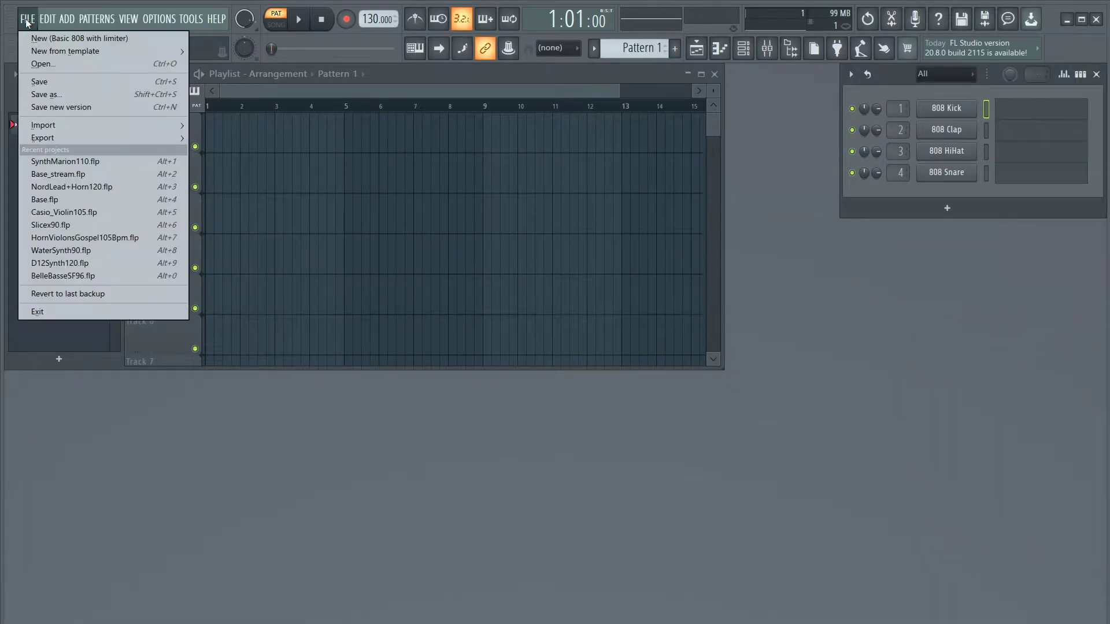
{"action": "left_click", "coordinate": [82, 212]}
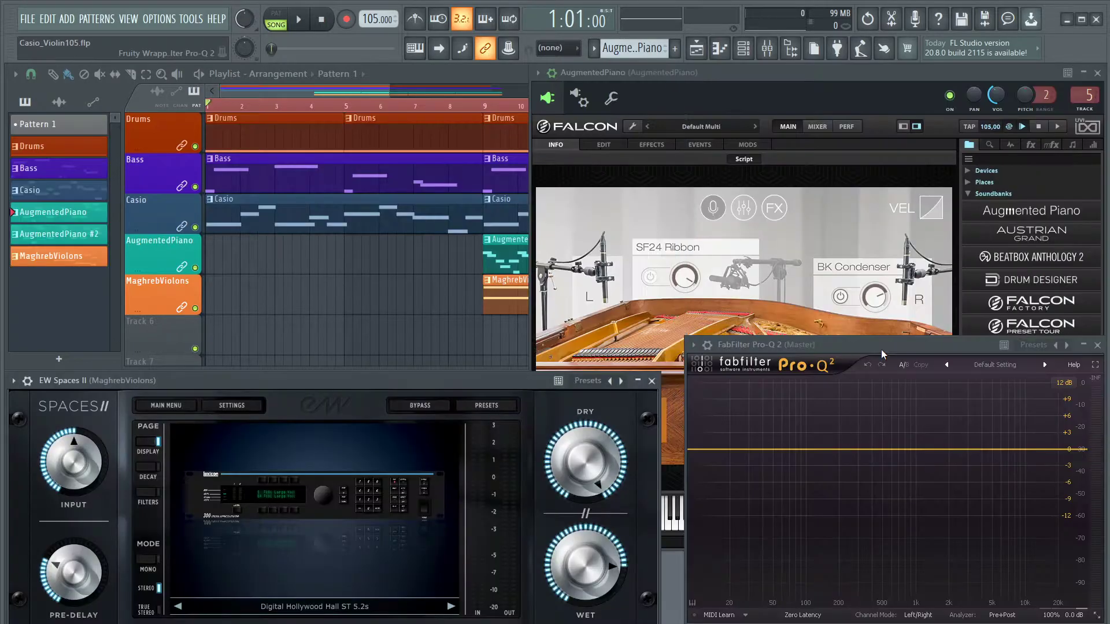
Bring the playlist and the Master's FabFilter Pro-Q 2 window to the front, and show the mixer
{"action": "left_click", "coordinate": [28, 19]}
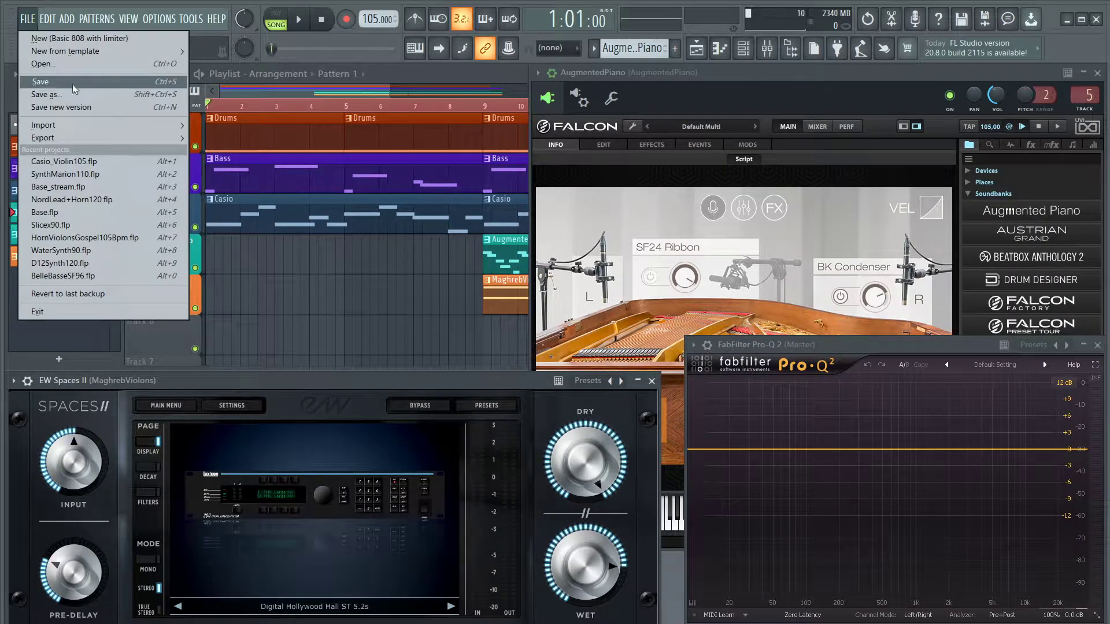
{"action": "left_click", "coordinate": [467, 74]}
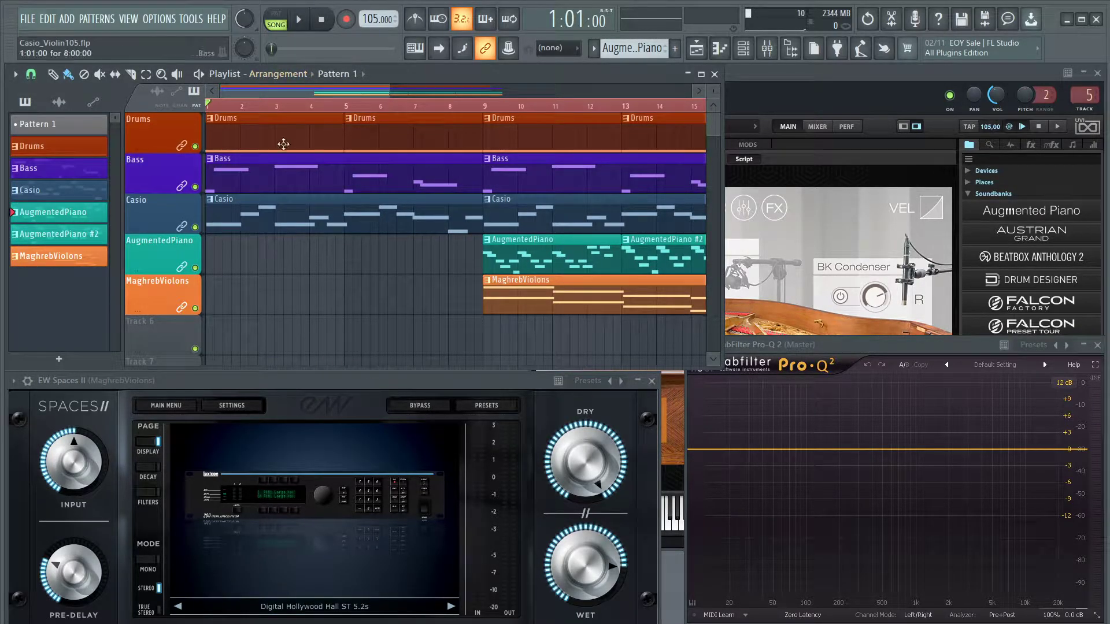
{"action": "scroll", "coordinate": [408, 106], "scroll_direction": "down", "scroll_amount": 5}
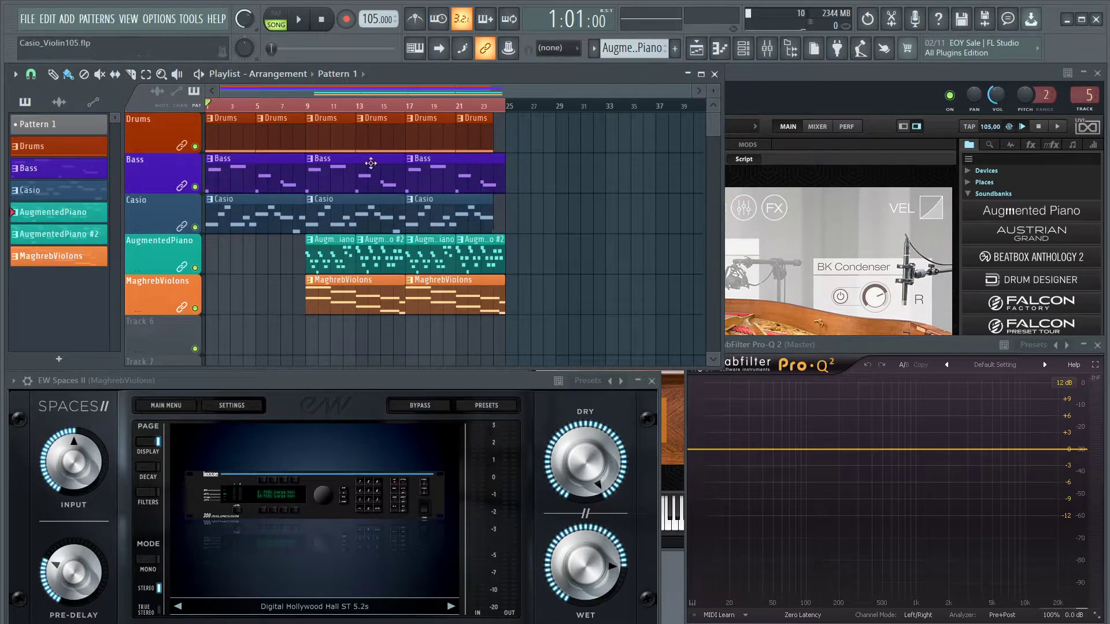
{"action": "left_click", "coordinate": [842, 349]}
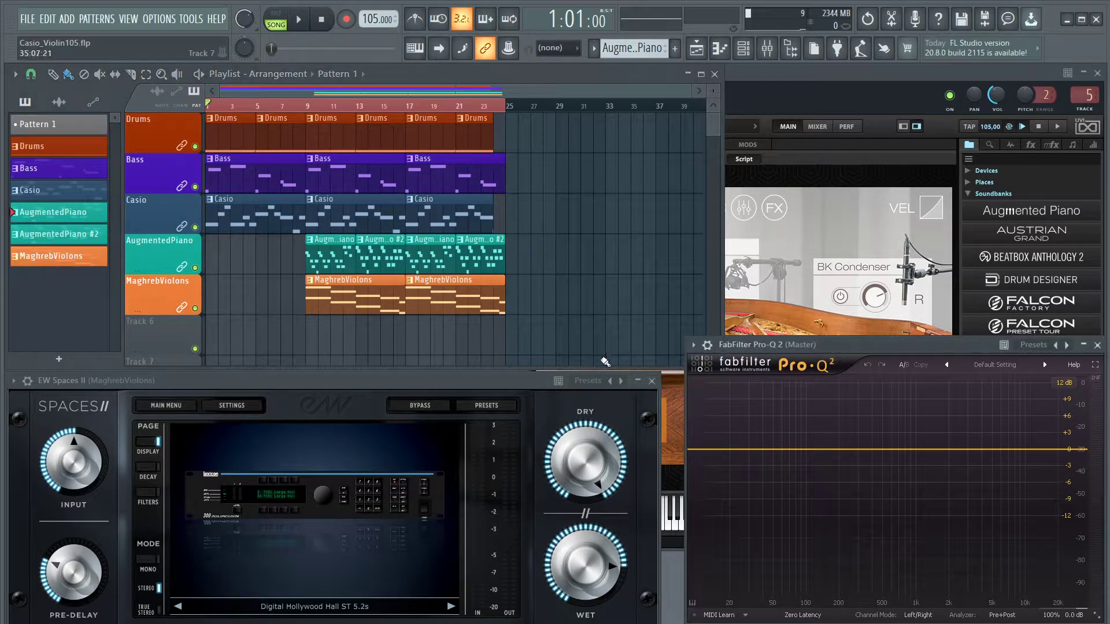
{"action": "left_click", "coordinate": [767, 55]}
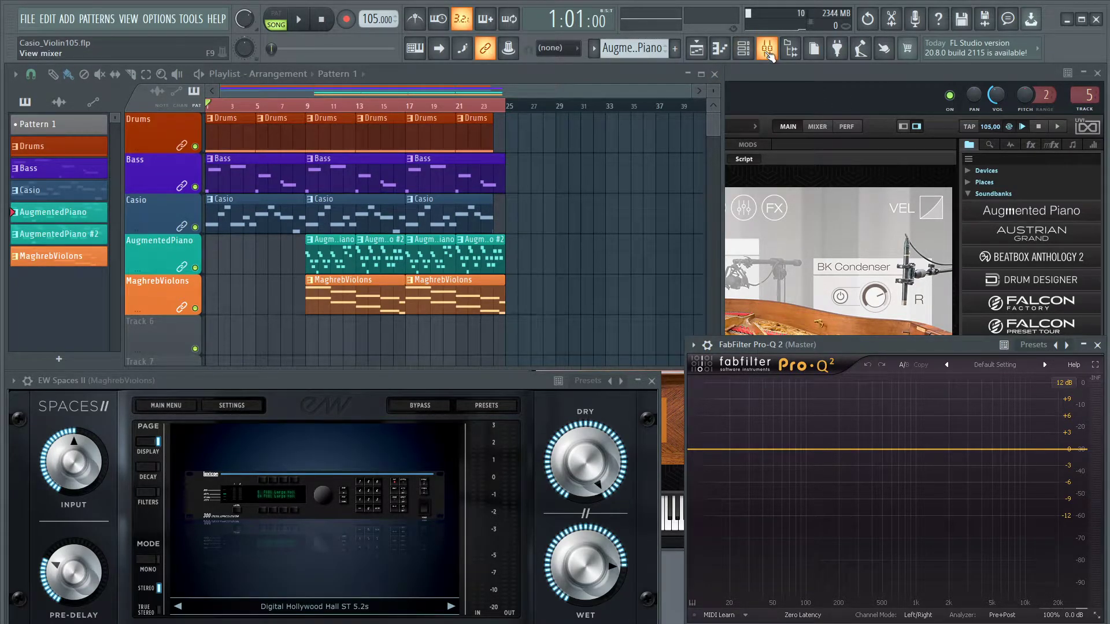
Play the song with the mixer shown, try the Casio track's level at about 1 dB and return its fader to the original level
{"action": "left_click", "coordinate": [308, 26]}
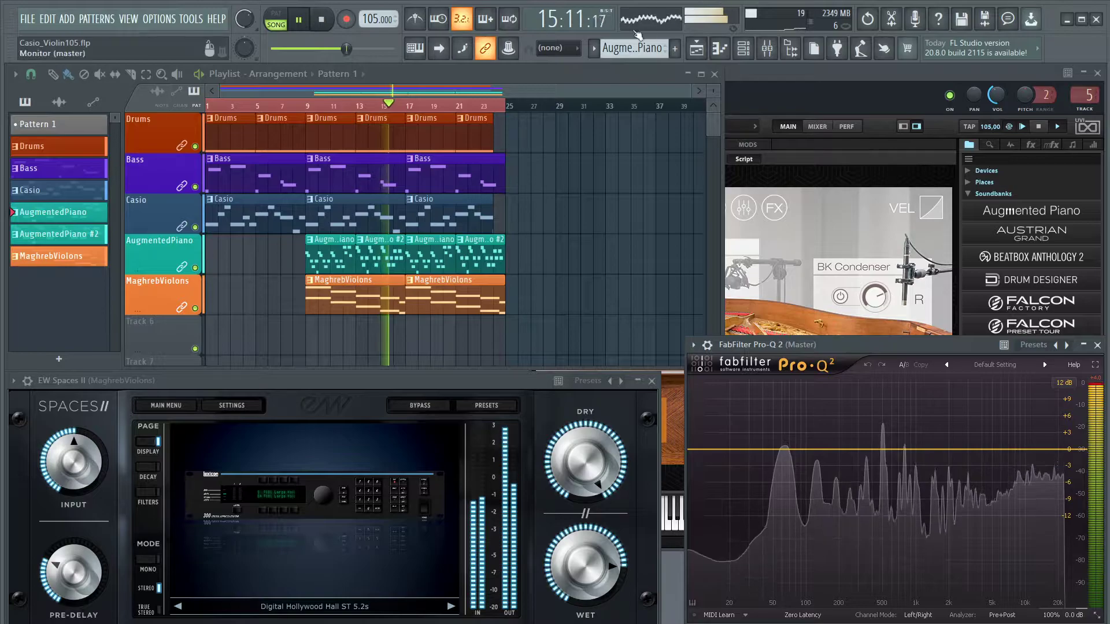
{"action": "key", "text": "F9"}
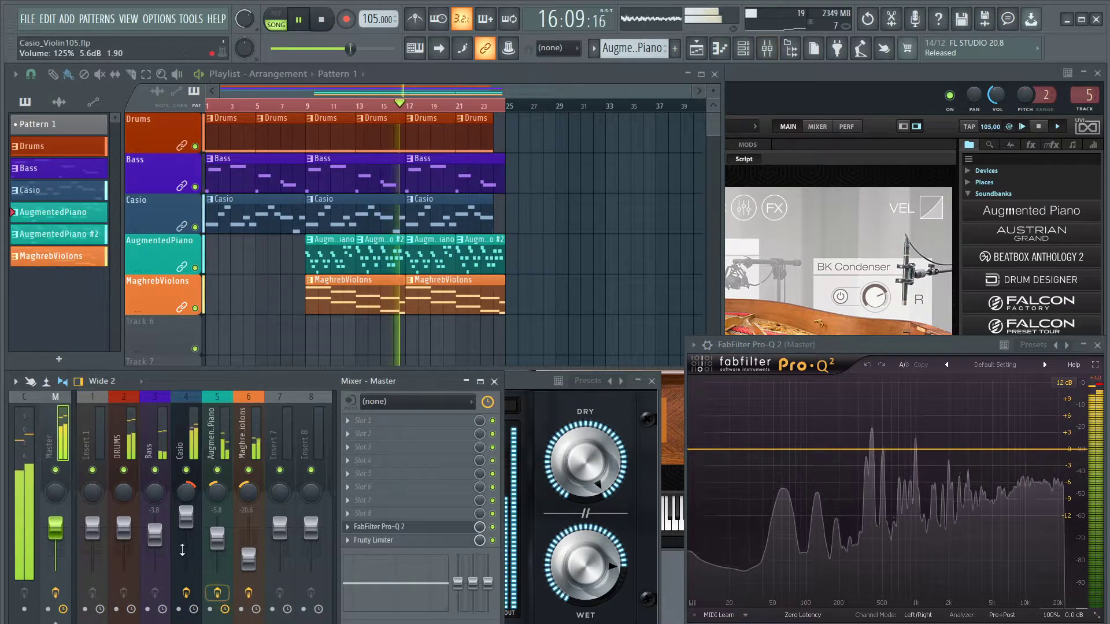
{"action": "left_click_drag", "start_coordinate": [187, 556], "coordinate": [187, 566]}
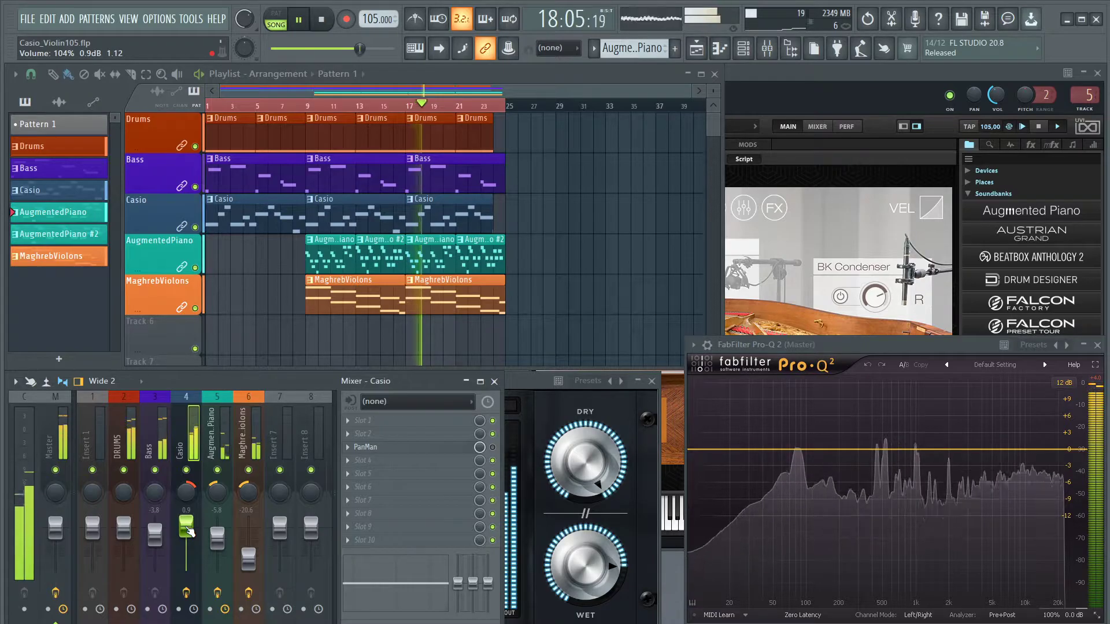
{"action": "left_click_drag", "start_coordinate": [190, 532], "coordinate": [190, 528]}
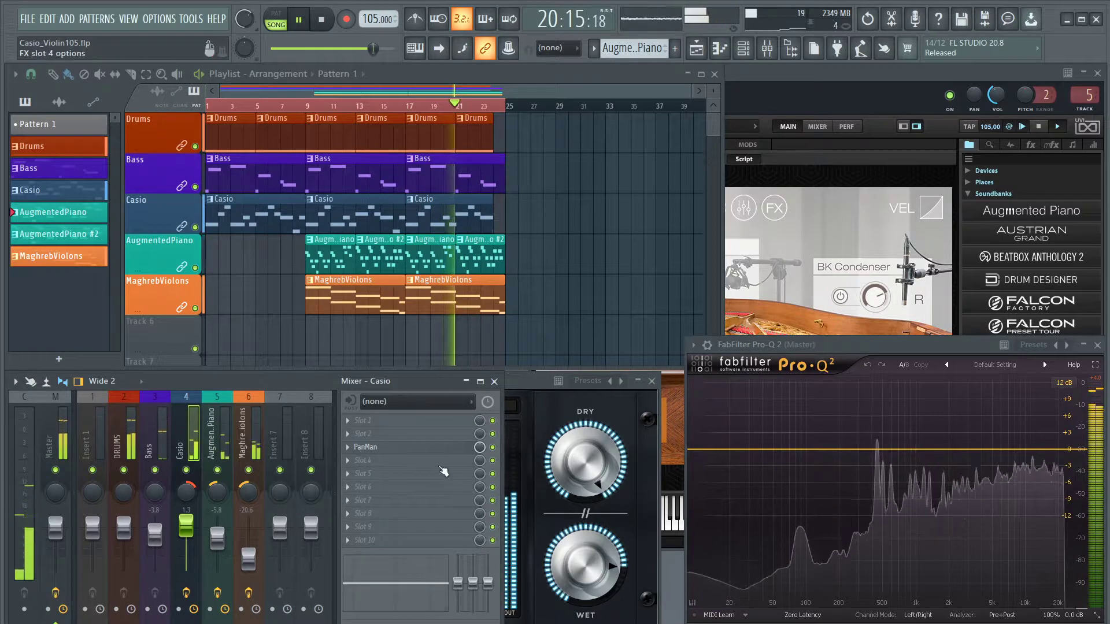
{"action": "left_click_drag", "start_coordinate": [187, 526], "coordinate": [192, 521]}
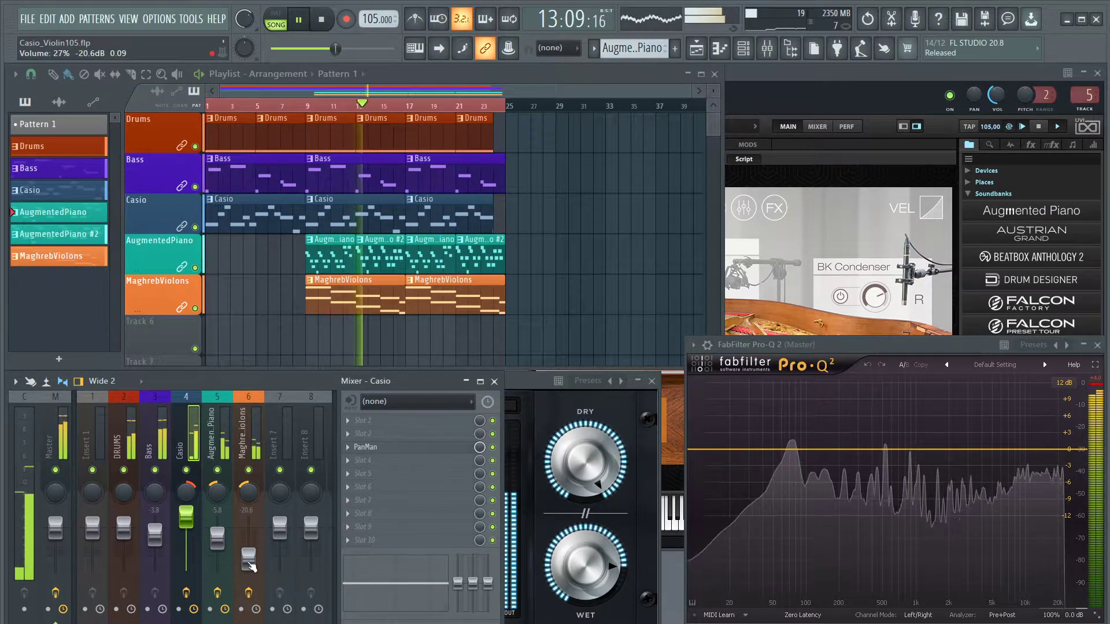
Raise the MaghrebViolons track's mixer level to -17.9 dB and stop playback
{"action": "left_click_drag", "start_coordinate": [249, 563], "coordinate": [249, 559]}
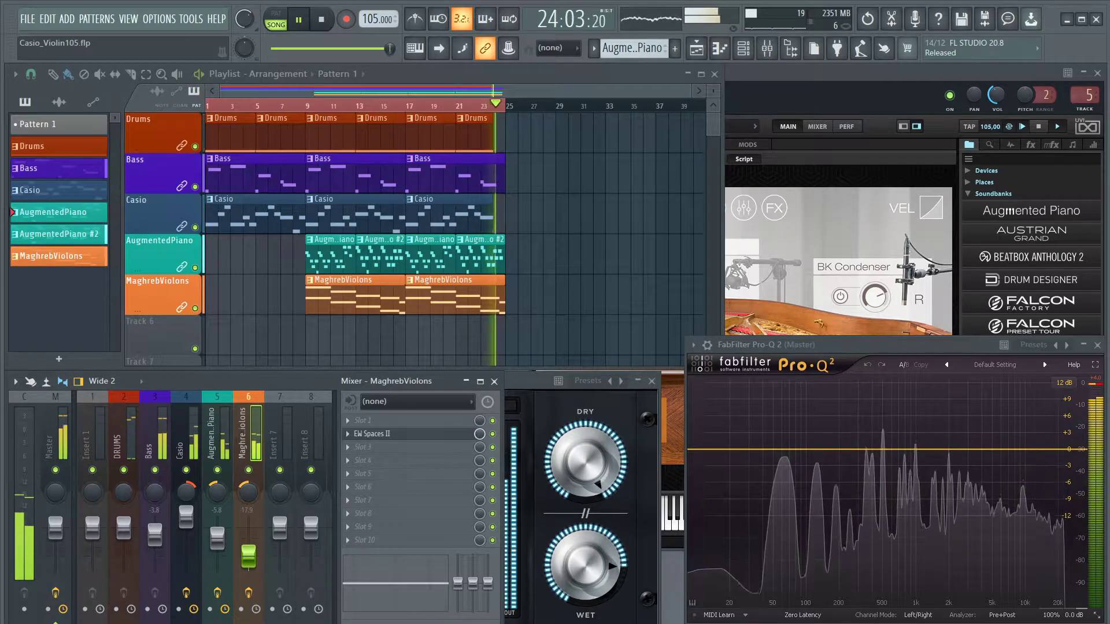
{"action": "left_click", "coordinate": [322, 21]}
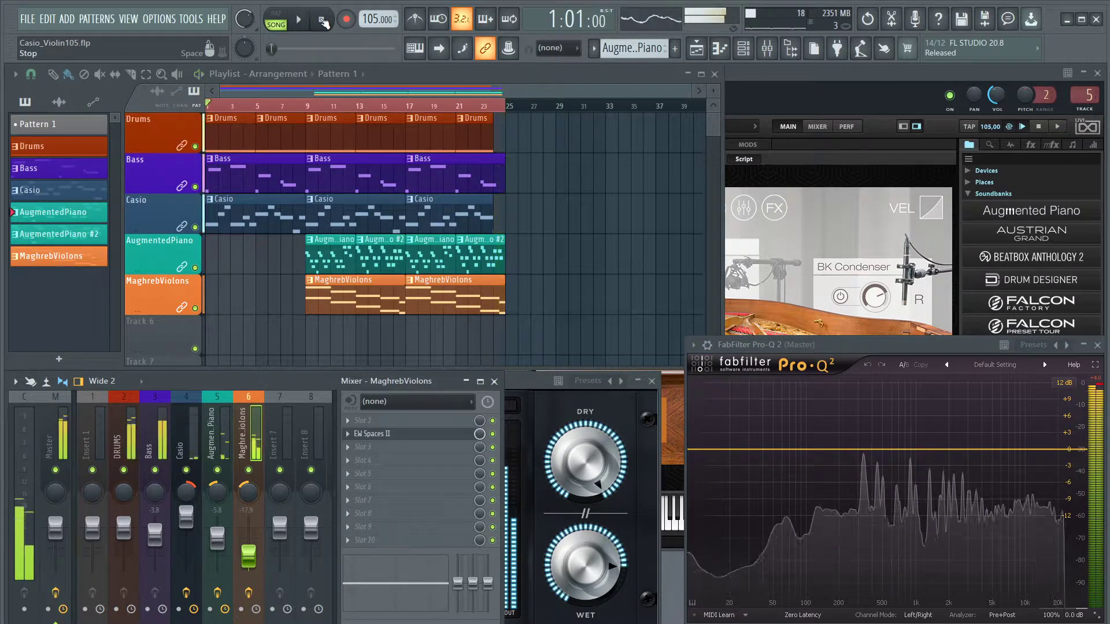
Start opening another project and save the changes to Casio_Violin105.flp
{"action": "left_click", "coordinate": [27, 19]}
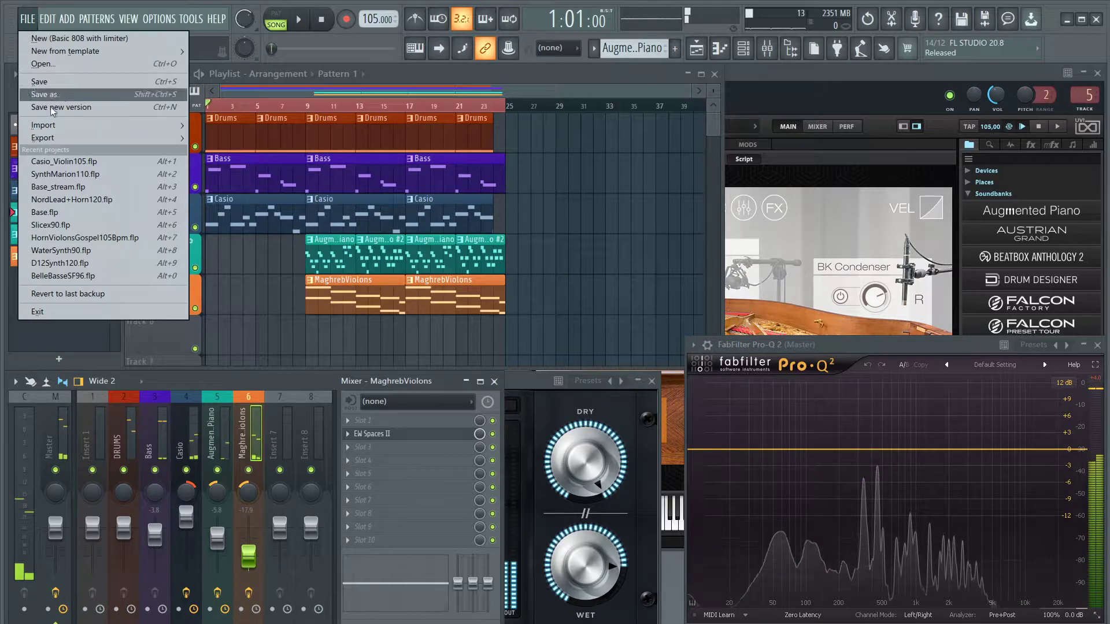
{"action": "left_click", "coordinate": [66, 70]}
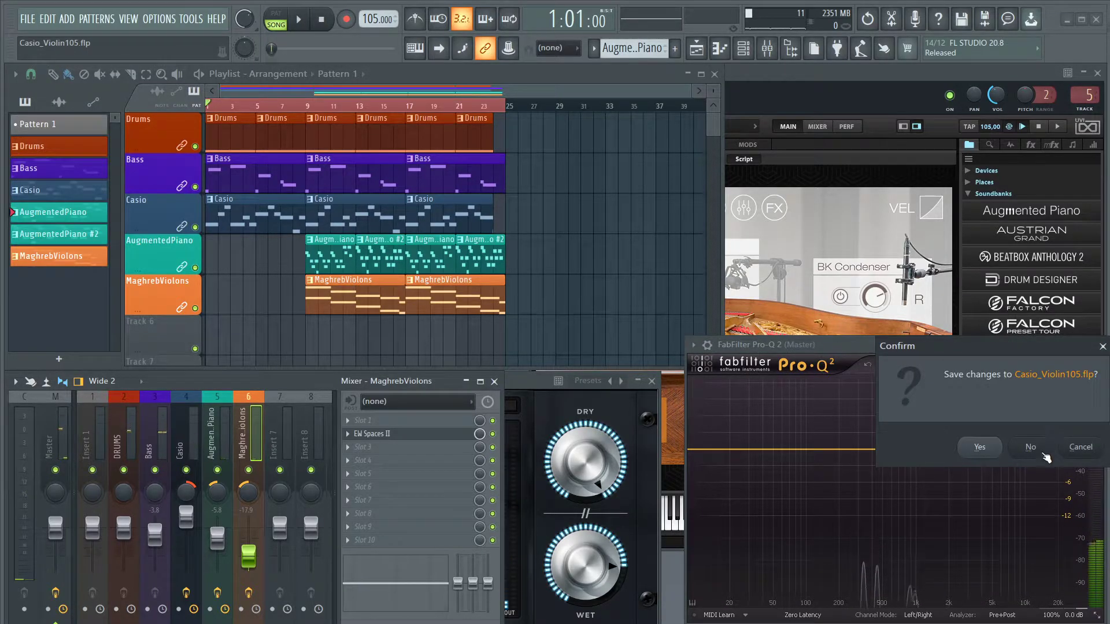
{"action": "left_click", "coordinate": [980, 448]}
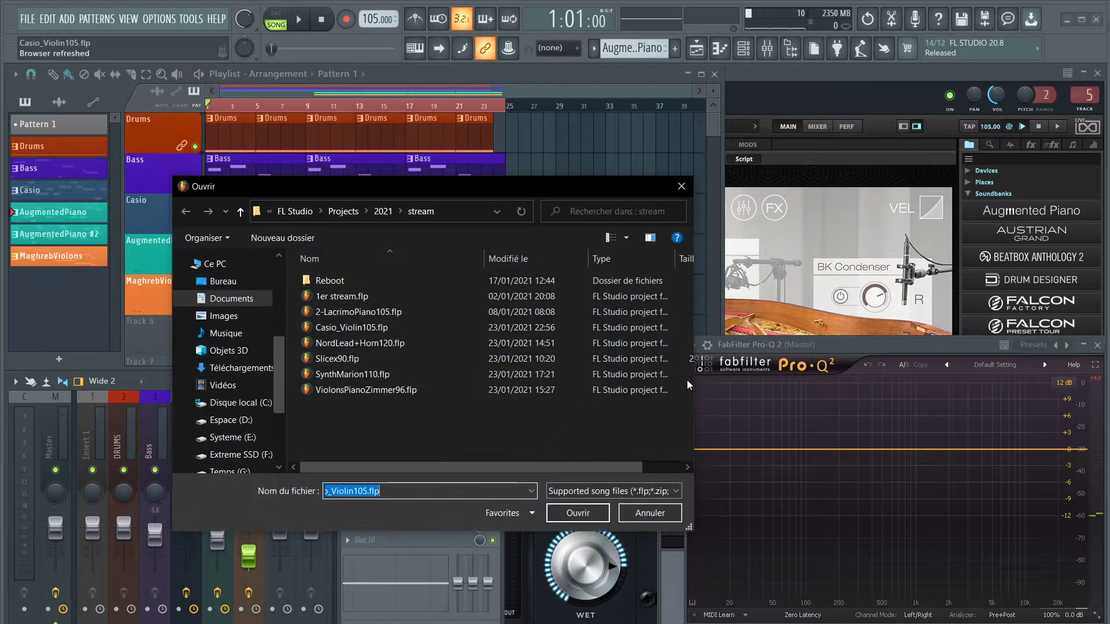
Open the project NordLead+Horn120.flp from the 2021 stream folder or the recent projects
{"action": "double_click", "coordinate": [354, 343]}
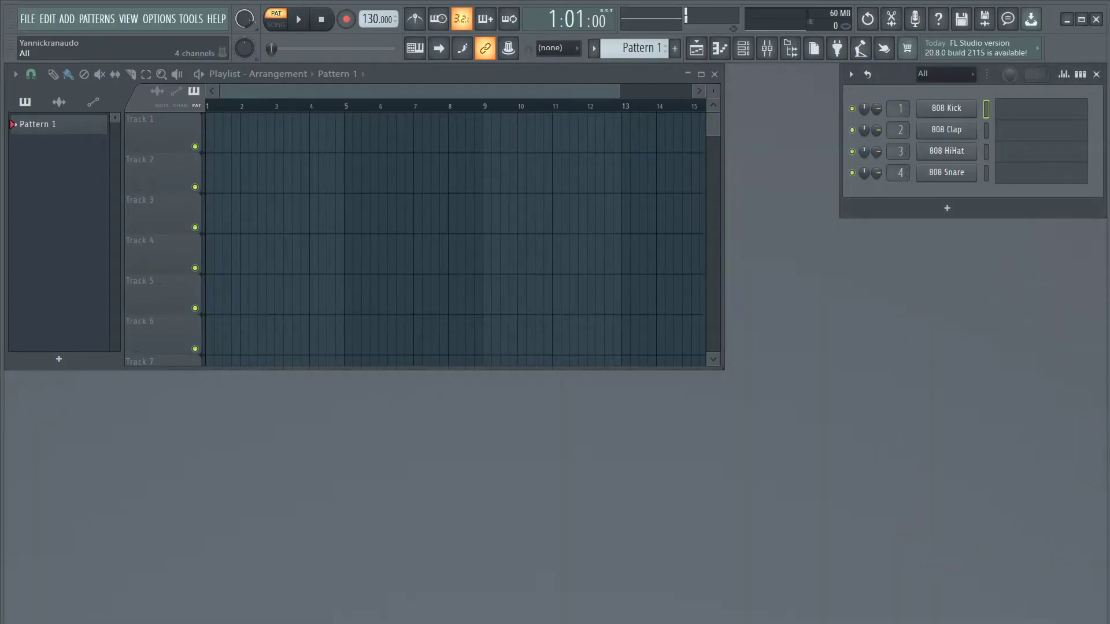
{"action": "left_click", "coordinate": [29, 21]}
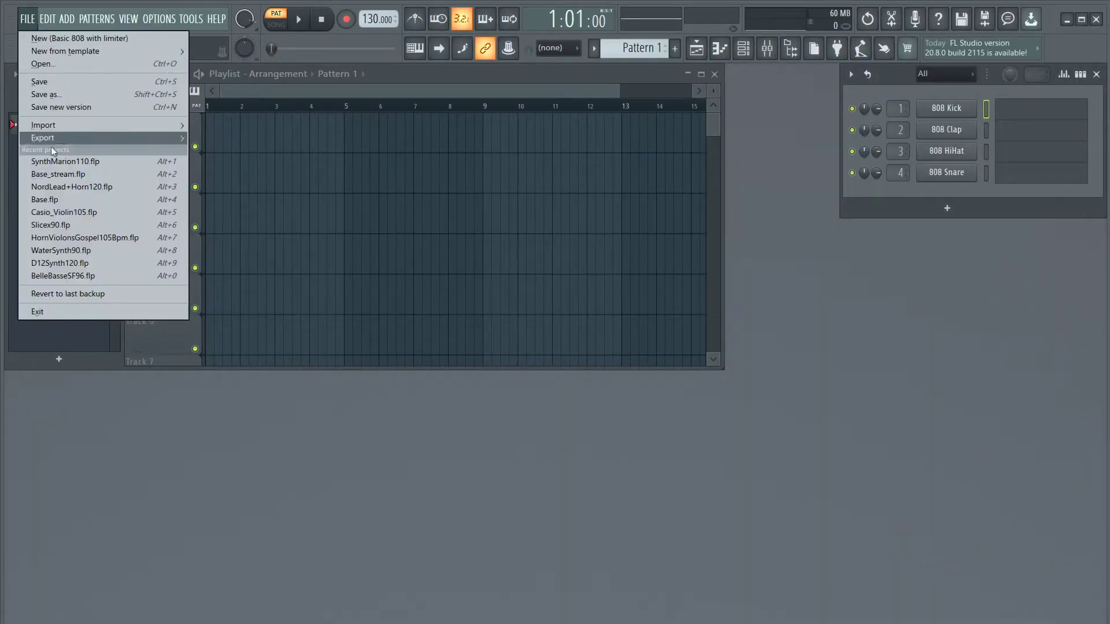
{"action": "left_click", "coordinate": [69, 187]}
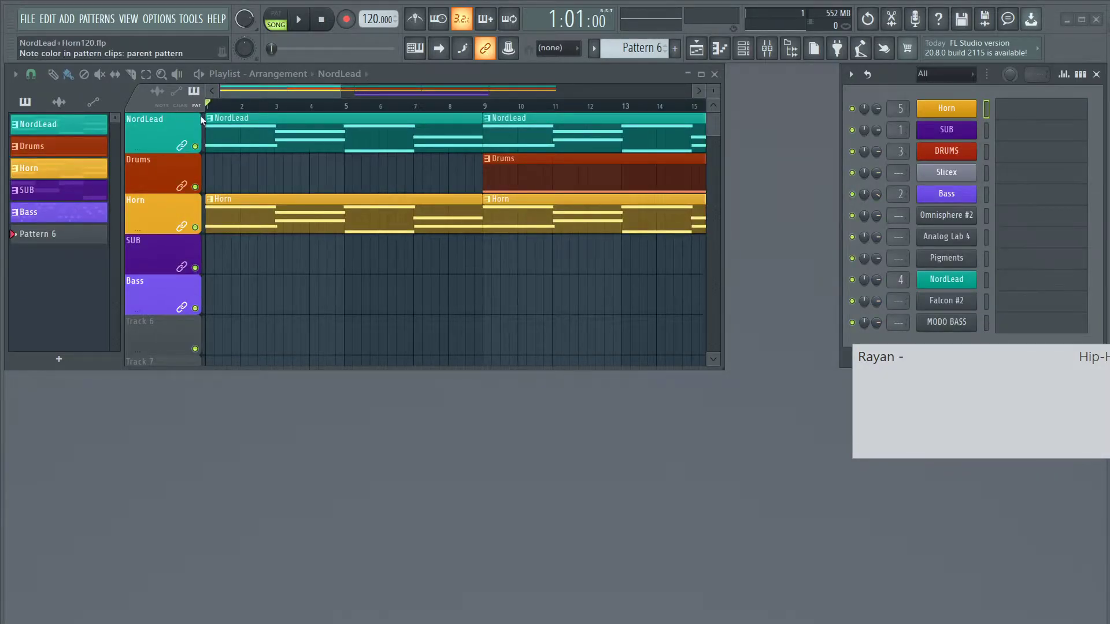
Play the song from the start with the whole arrangement in view and slightly raise the master volume
{"action": "scroll", "coordinate": [319, 108], "scroll_direction": "down", "scroll_amount": 5}
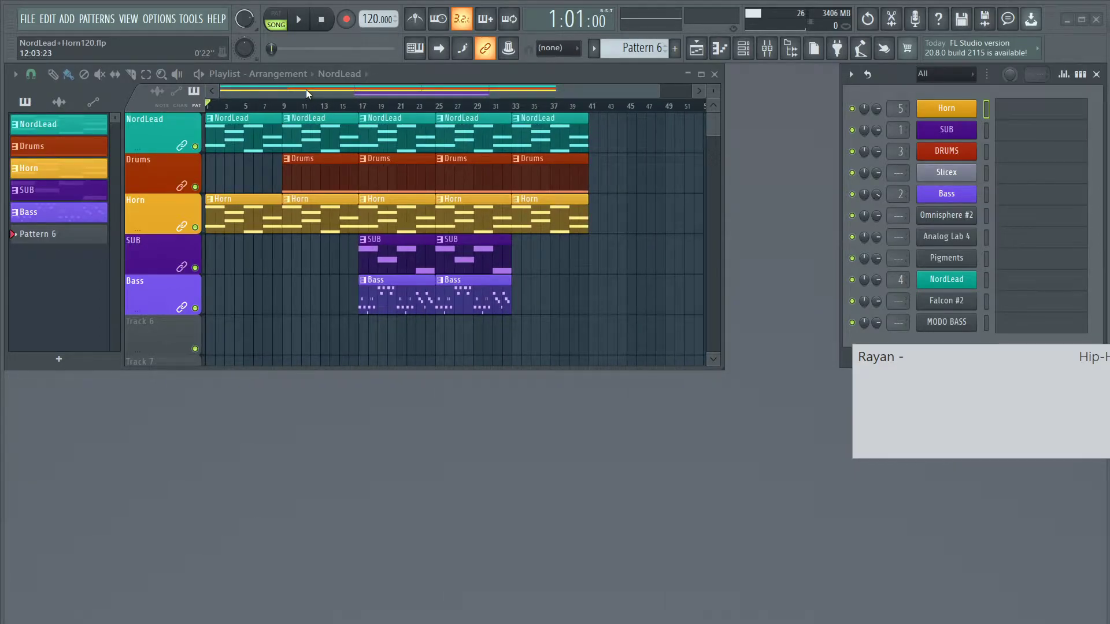
{"action": "scroll", "coordinate": [315, 108], "scroll_direction": "down", "scroll_amount": 1}
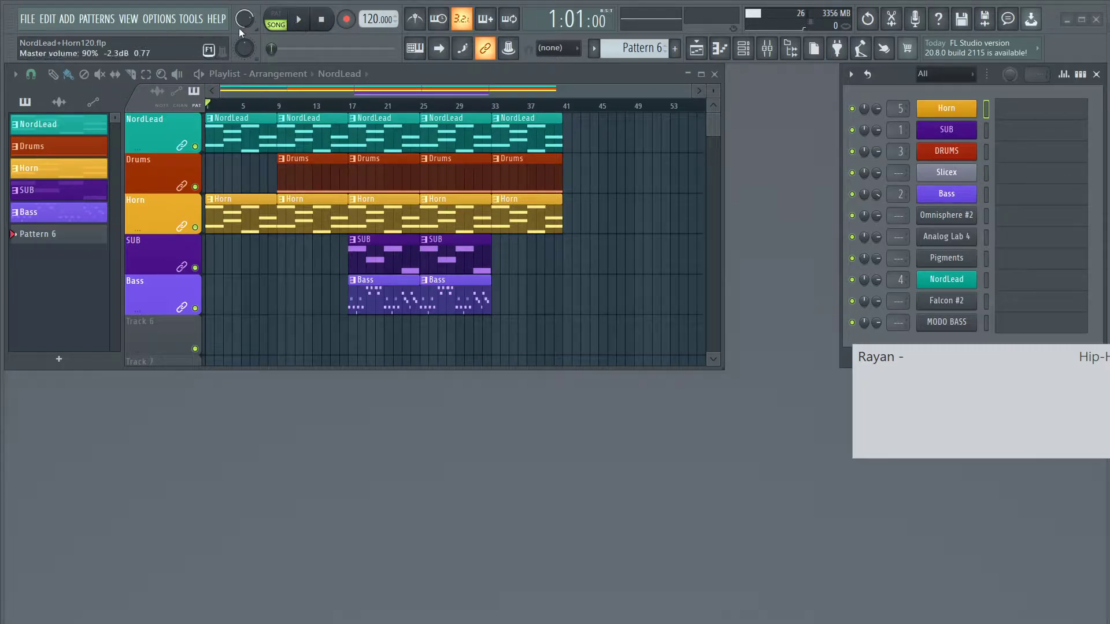
{"action": "left_click", "coordinate": [300, 20]}
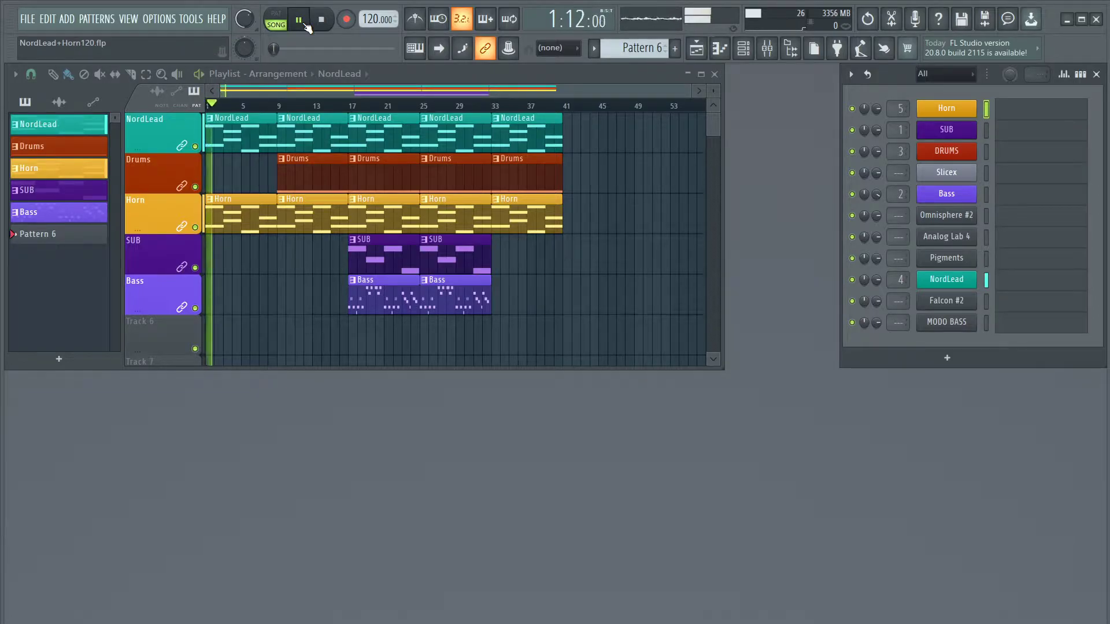
{"action": "left_click_drag", "start_coordinate": [247, 24], "coordinate": [247, 20]}
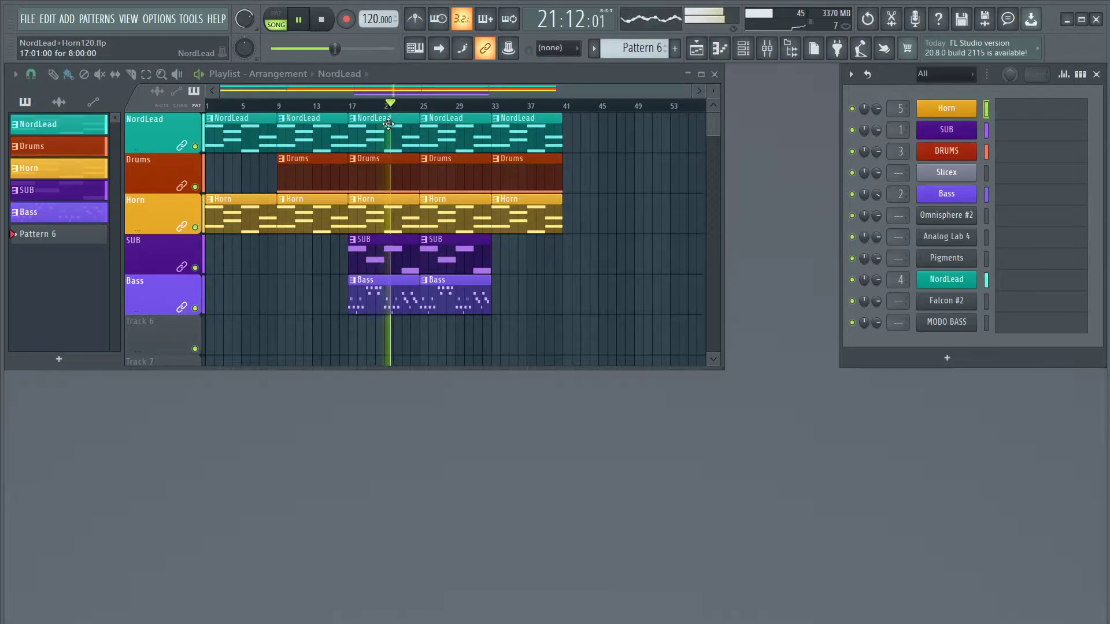
Show the mixer and lower the SUB track's level to -6.6 dB
{"action": "left_click", "coordinate": [767, 48]}
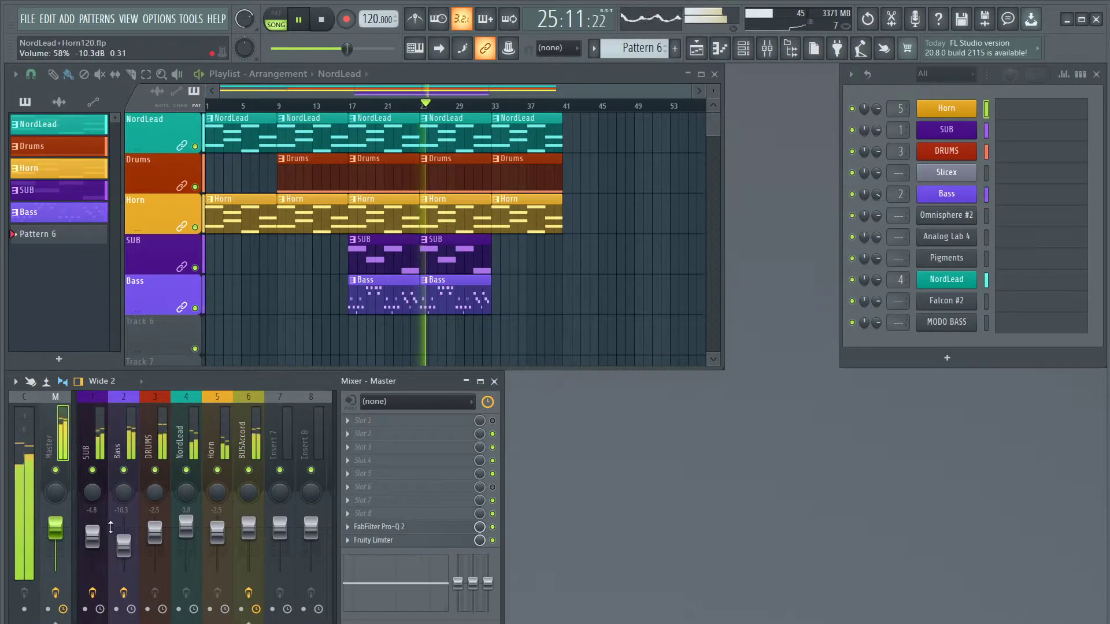
{"action": "left_click", "coordinate": [92, 537]}
{"action": "left_click_drag", "start_coordinate": [92, 537], "coordinate": [93, 539]}
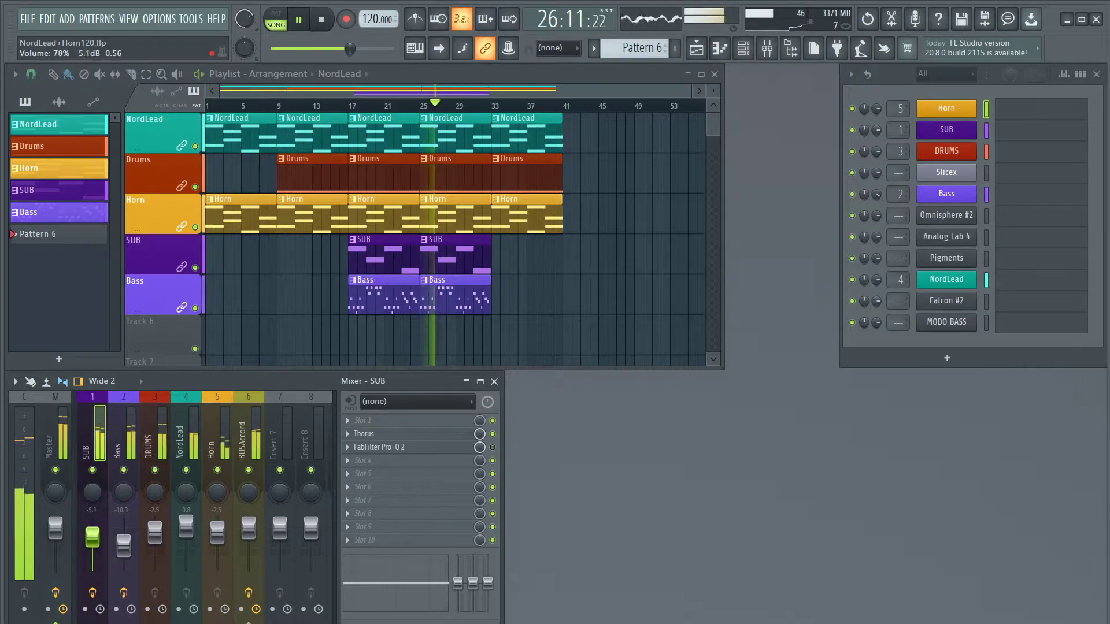
Open the Master's FabFilter Pro-Q 2 spectrum, try the SUB track at 1.0 dB and settle its level at -5.1 dB
{"action": "left_click", "coordinate": [50, 428]}
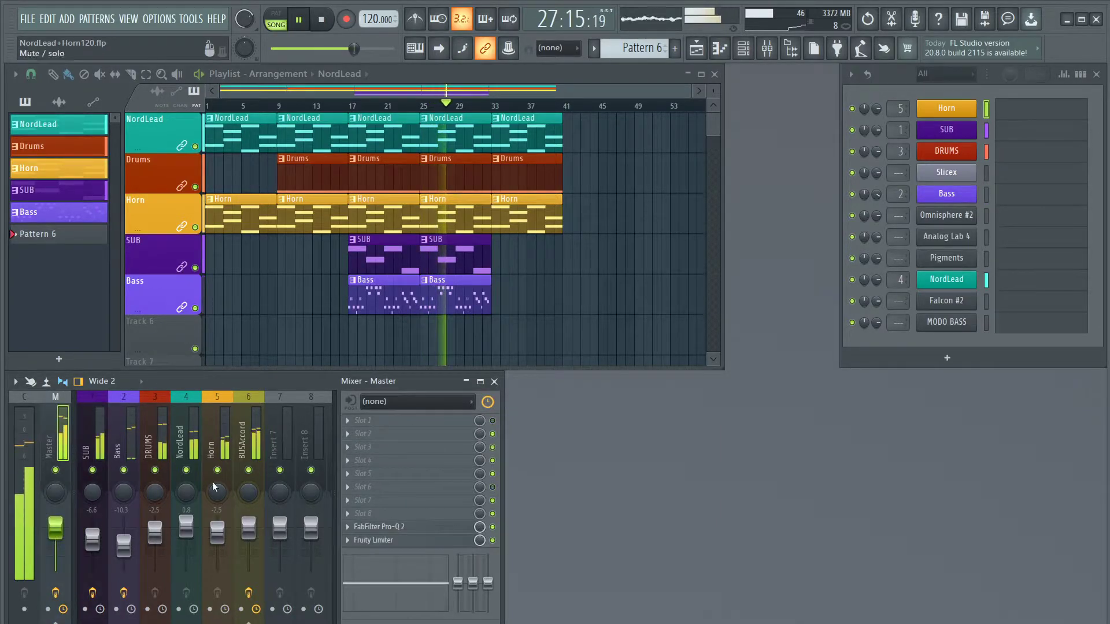
{"action": "left_click", "coordinate": [410, 527]}
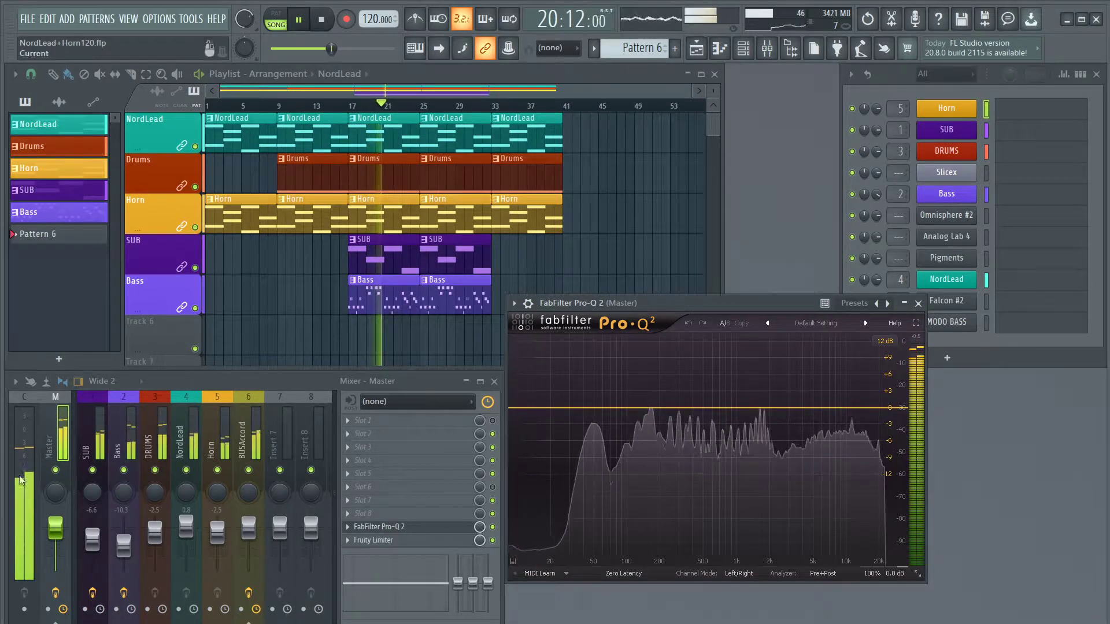
{"action": "left_click", "coordinate": [92, 540]}
{"action": "scroll", "coordinate": [94, 542], "scroll_direction": "up", "scroll_amount": 2}
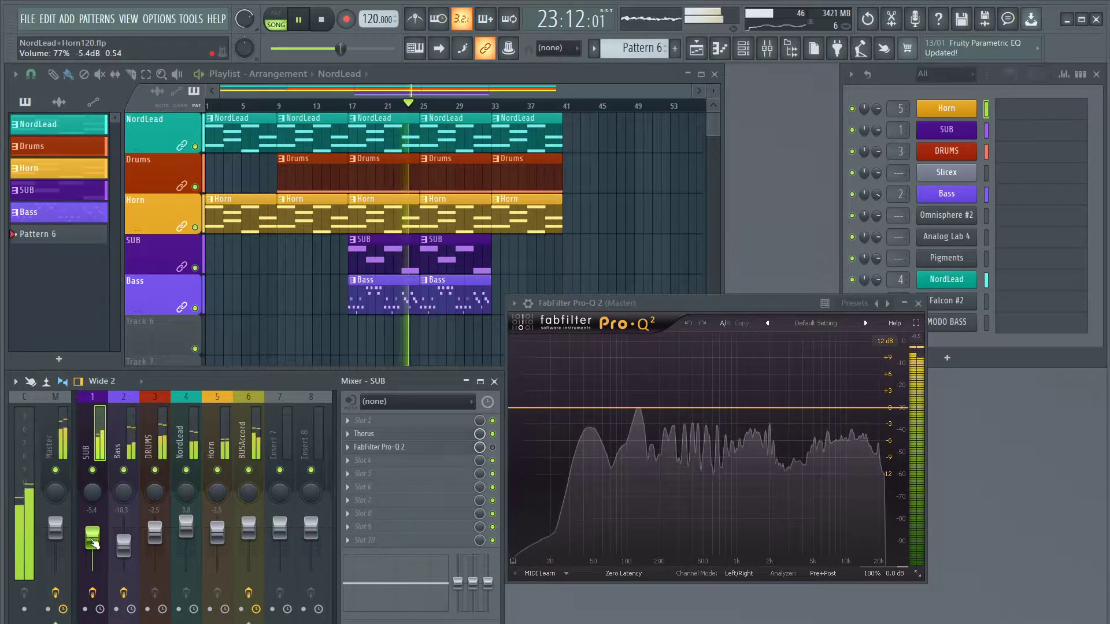
{"action": "left_click_drag", "start_coordinate": [92, 537], "coordinate": [92, 526]}
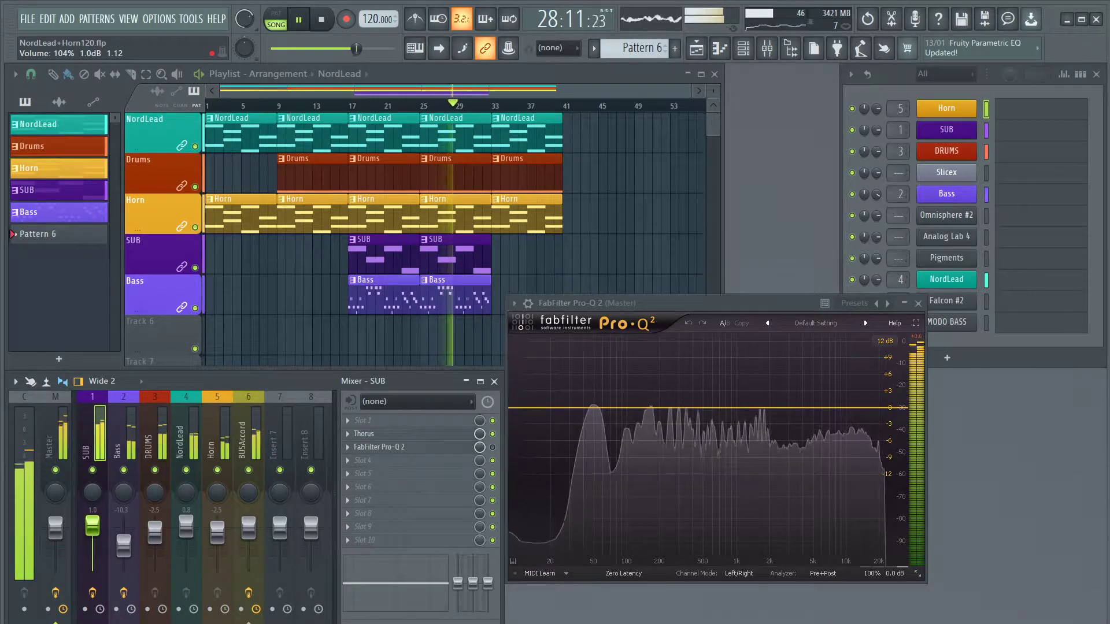
{"action": "left_click_drag", "start_coordinate": [93, 526], "coordinate": [93, 537]}
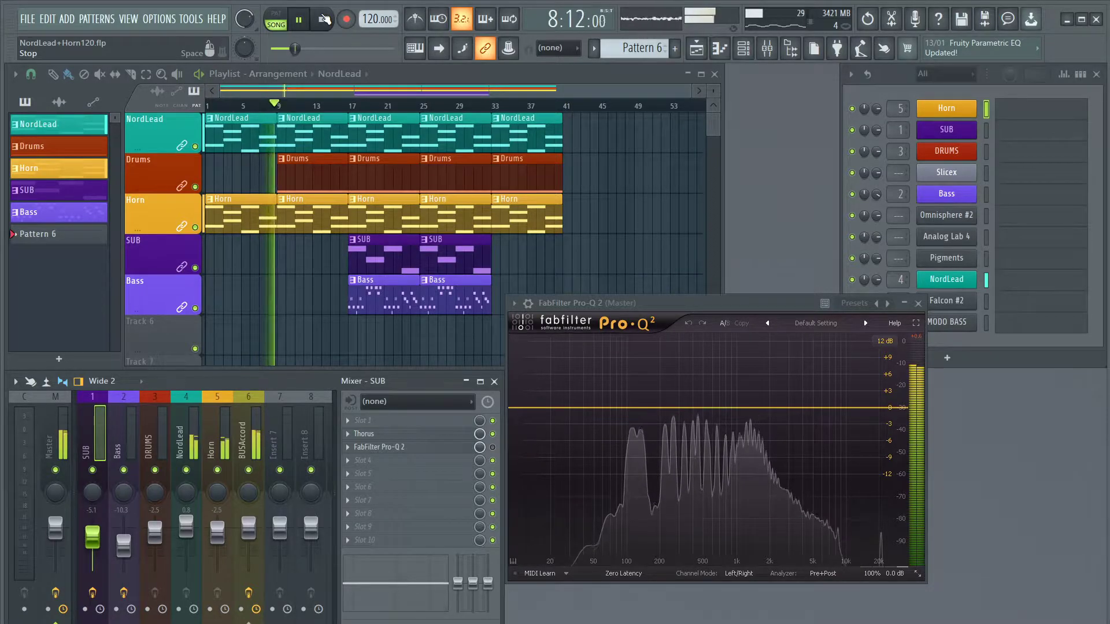
Stop playback, replay the opening bars of the song once more and stop
{"action": "left_click", "coordinate": [325, 19]}
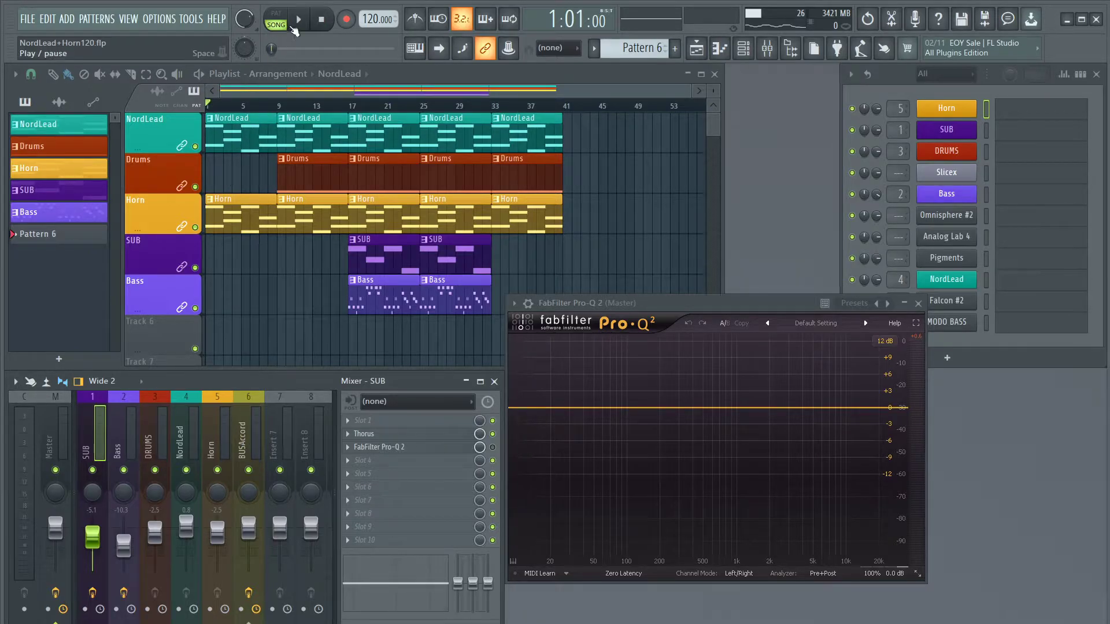
{"action": "key", "text": "space"}
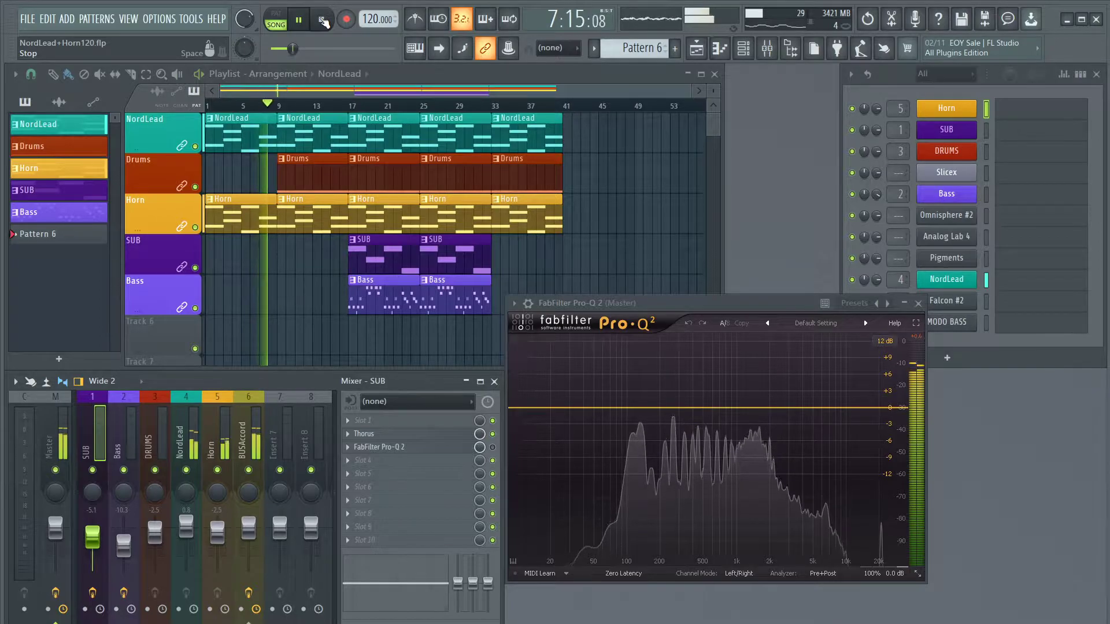
{"action": "key", "text": "space"}
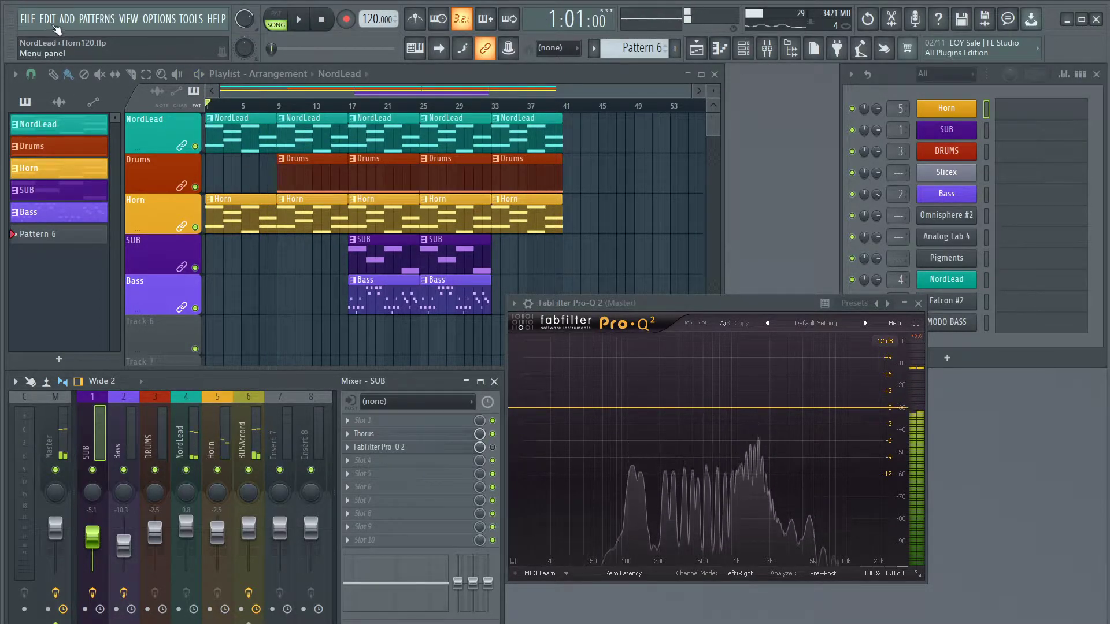
Start opening another project and save the changes to NordLead+Horn120.flp
{"action": "left_click", "coordinate": [28, 20]}
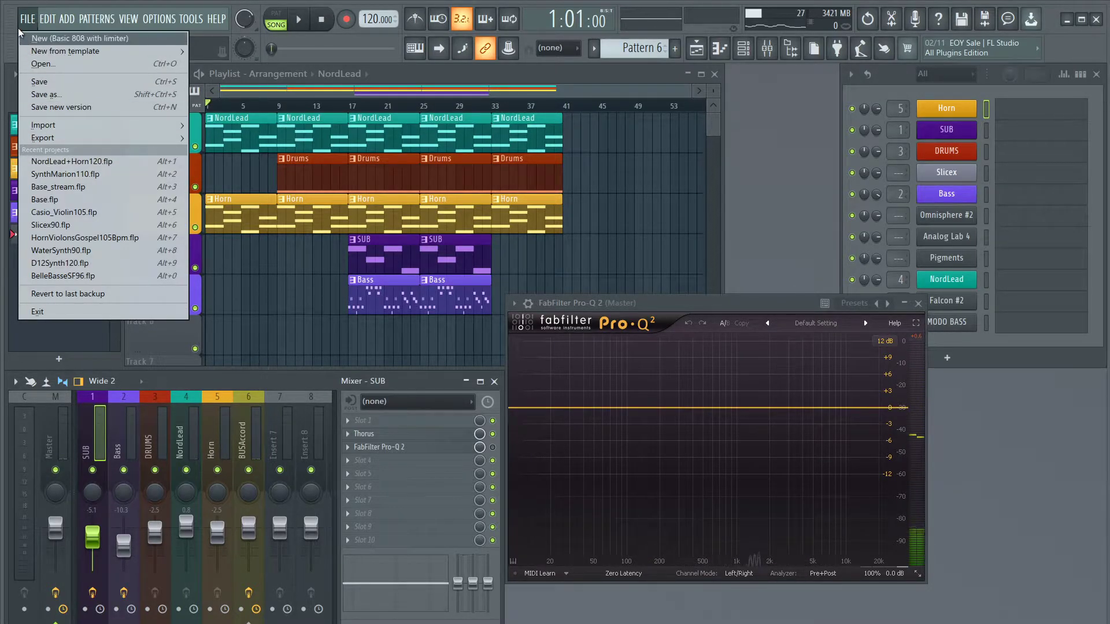
{"action": "left_click", "coordinate": [34, 64]}
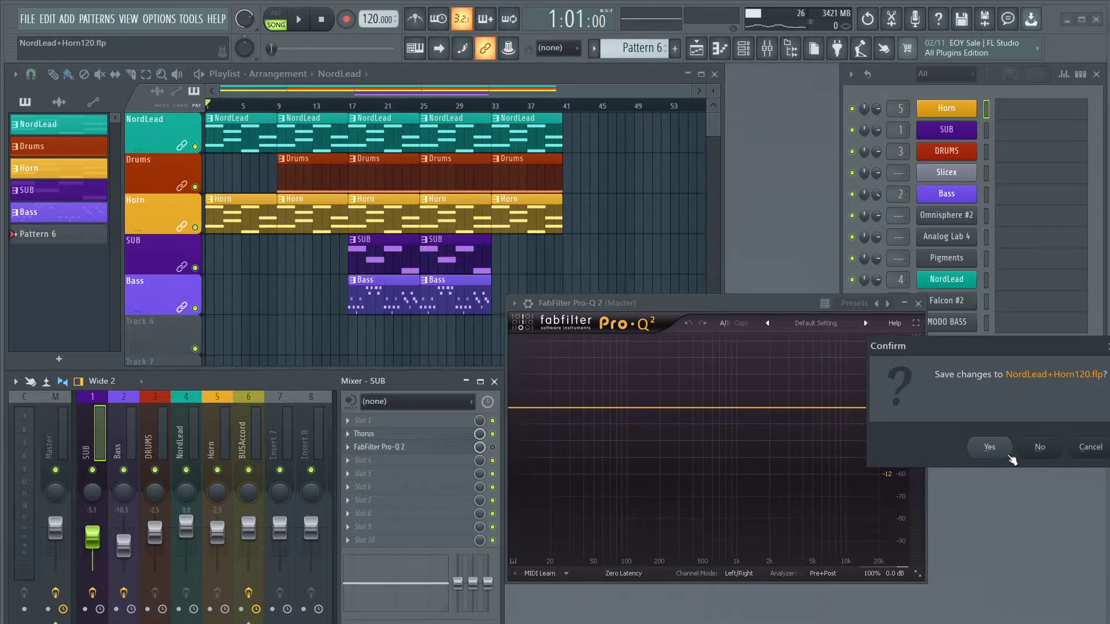
{"action": "left_click", "coordinate": [1003, 451]}
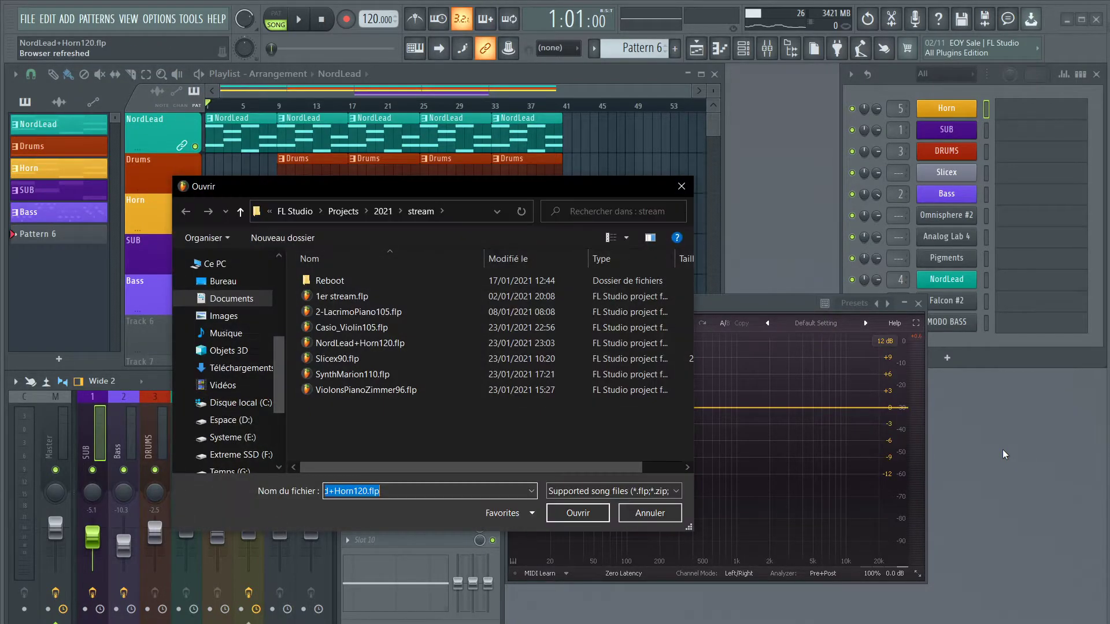
Open the project Slicex90.flp and close its Slicex1 window, bringing the whole arrangement into view in the playlist
{"action": "double_click", "coordinate": [365, 360]}
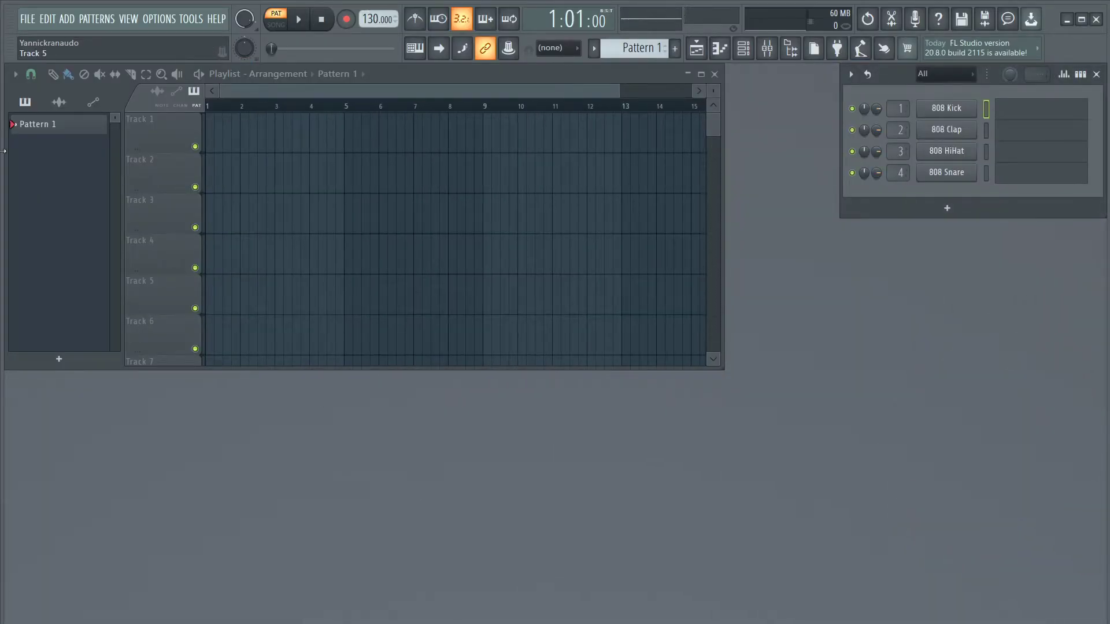
{"action": "left_click", "coordinate": [28, 18]}
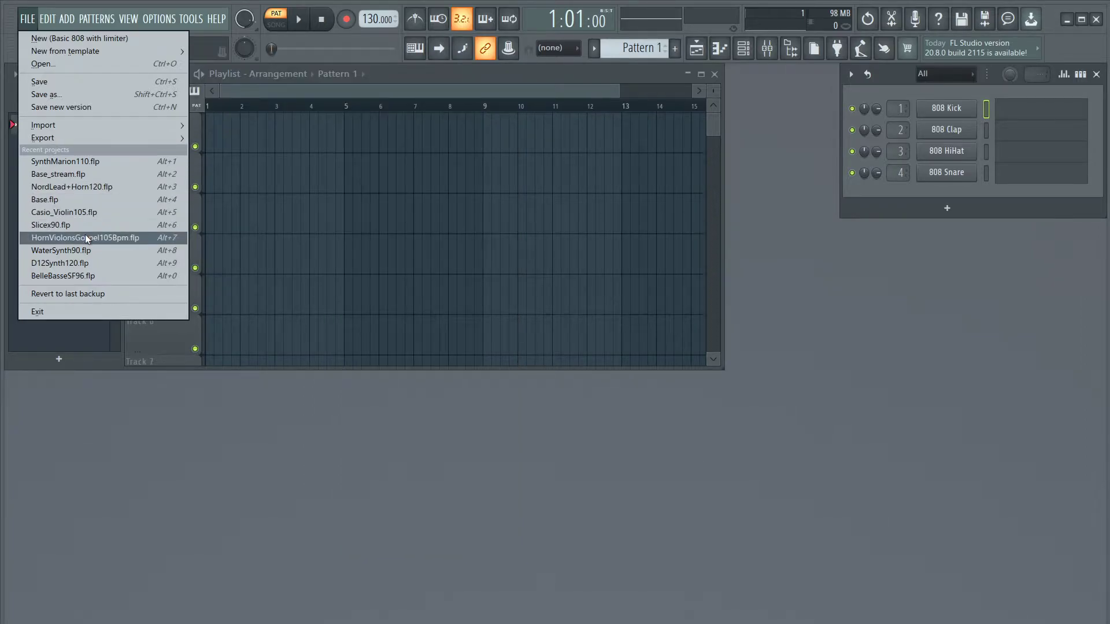
{"action": "left_click", "coordinate": [78, 224]}
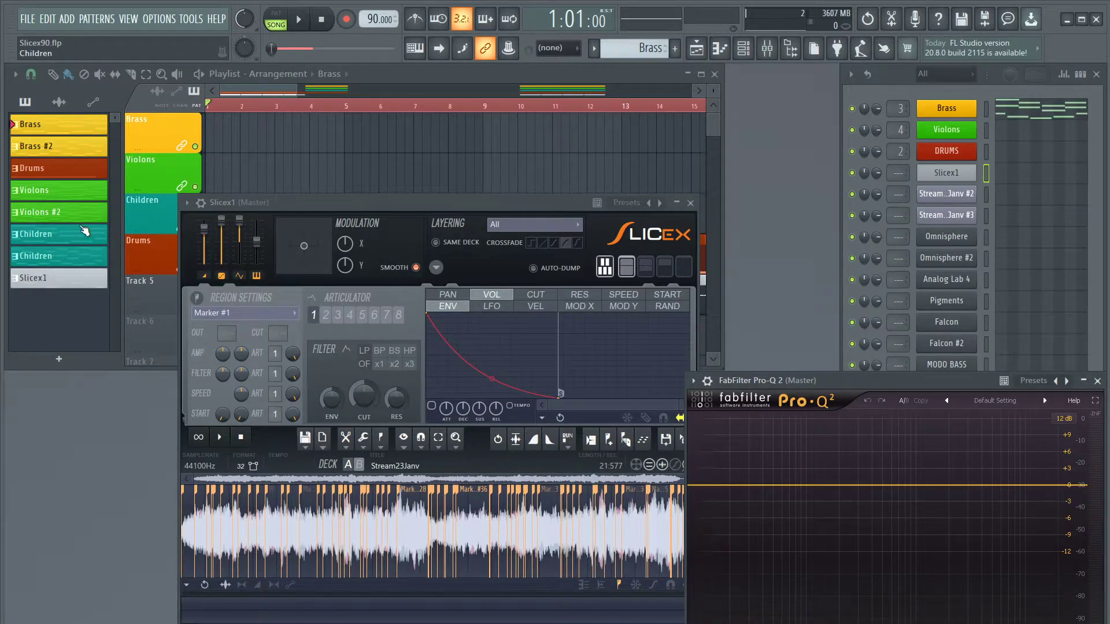
{"action": "left_click", "coordinate": [690, 202]}
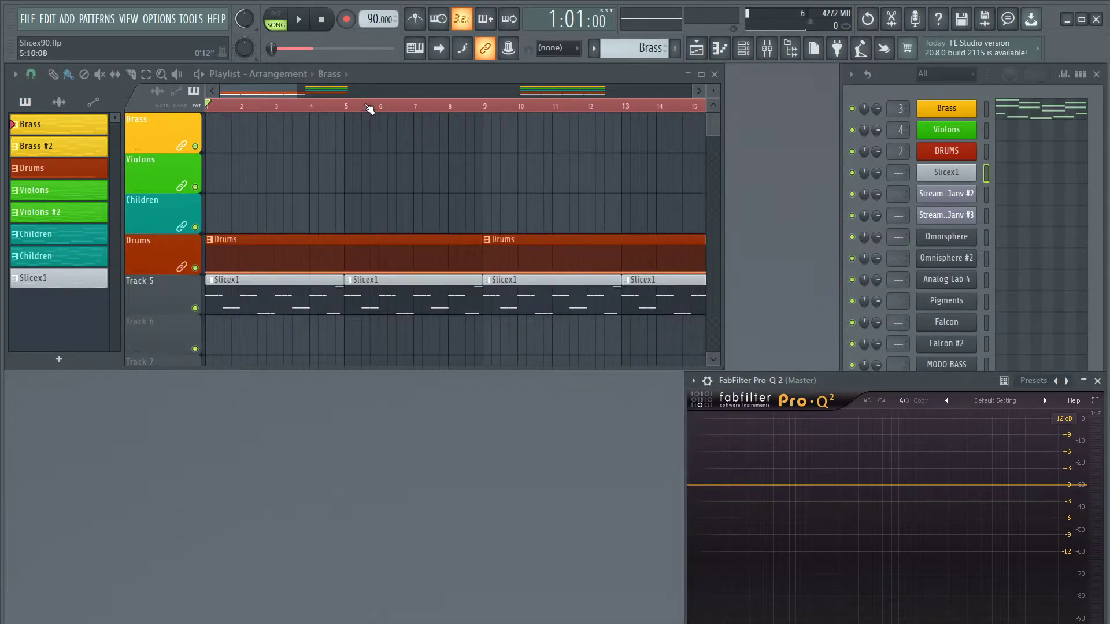
{"action": "scroll", "coordinate": [366, 118], "scroll_direction": "down", "scroll_amount": 6}
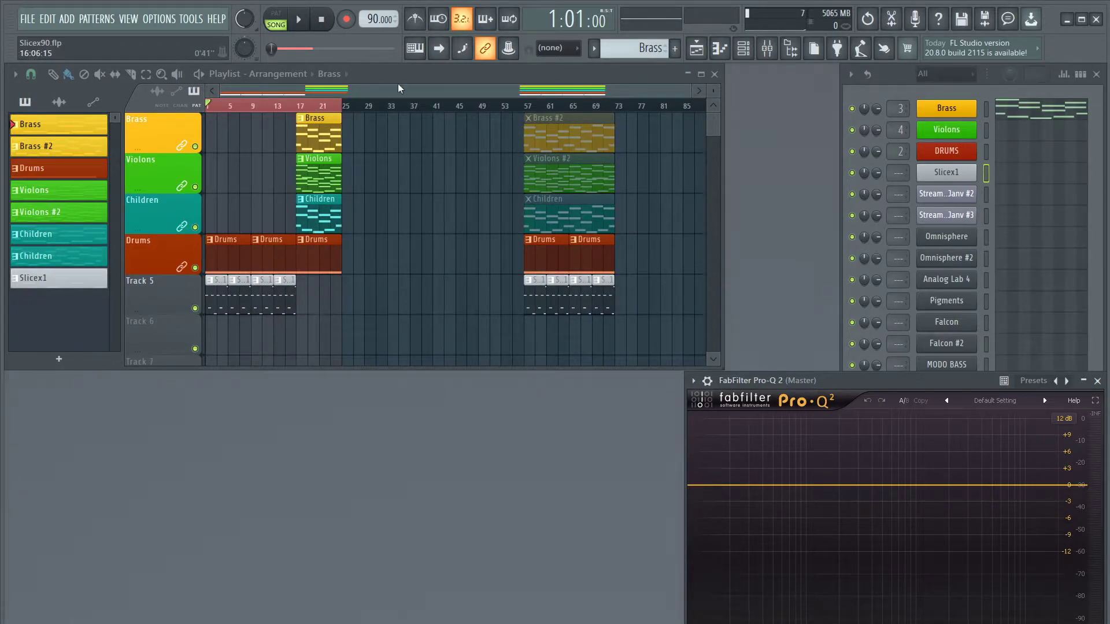
Clear the timeline selection; in the section from bar 57, unmute the Brass #2, Violons #2 and Children clips and mute the Slicex1 clips
{"action": "double_click", "coordinate": [529, 108]}
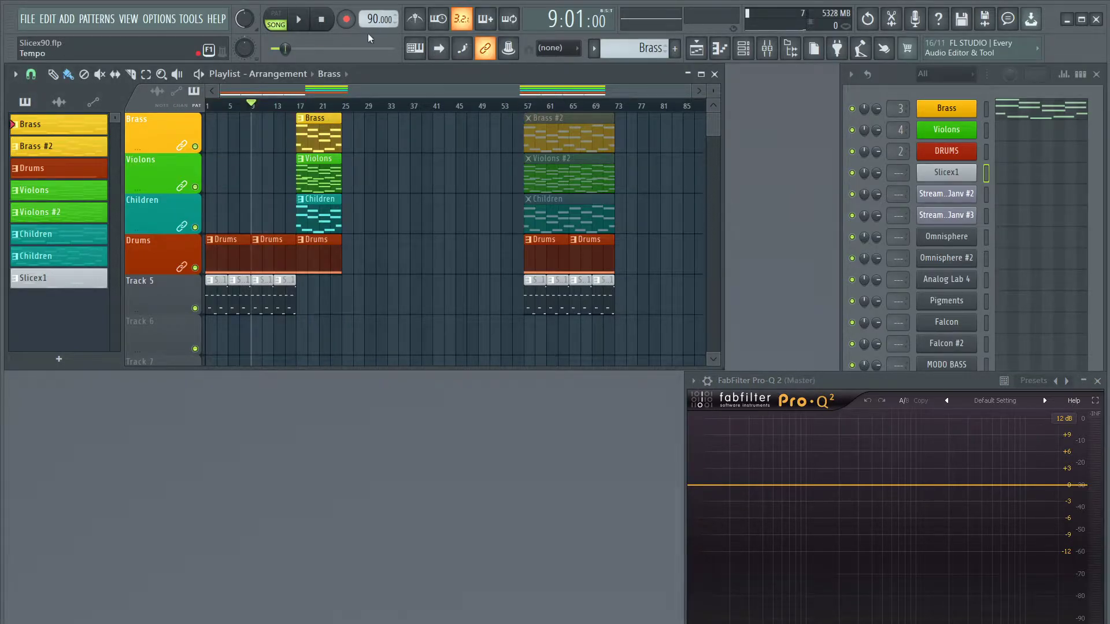
{"action": "key", "text": "t"}
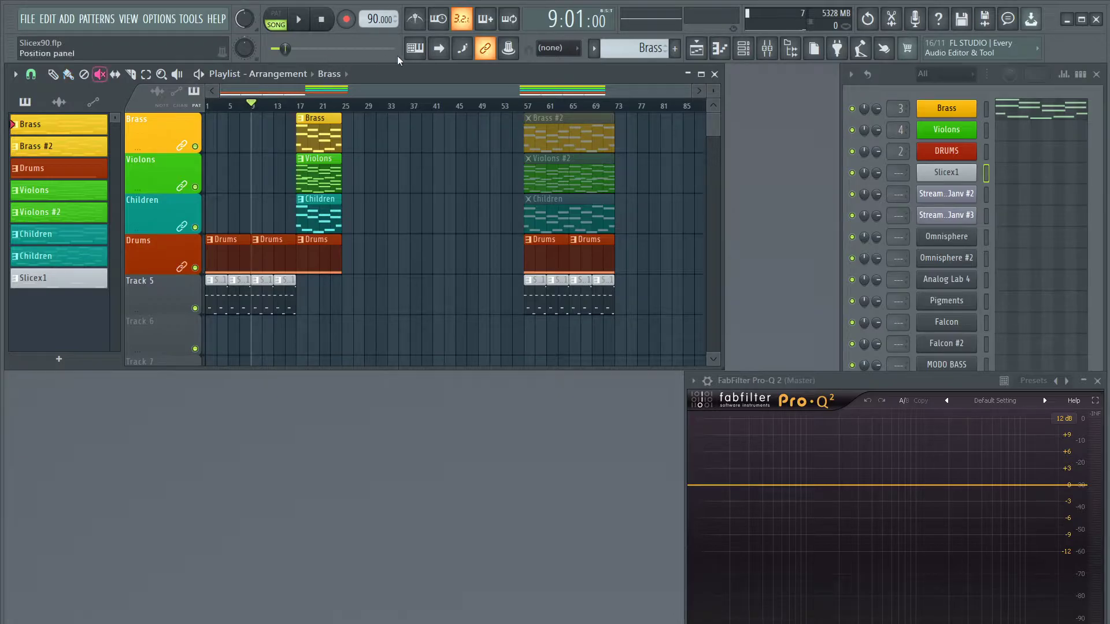
{"action": "left_click", "coordinate": [583, 140]}
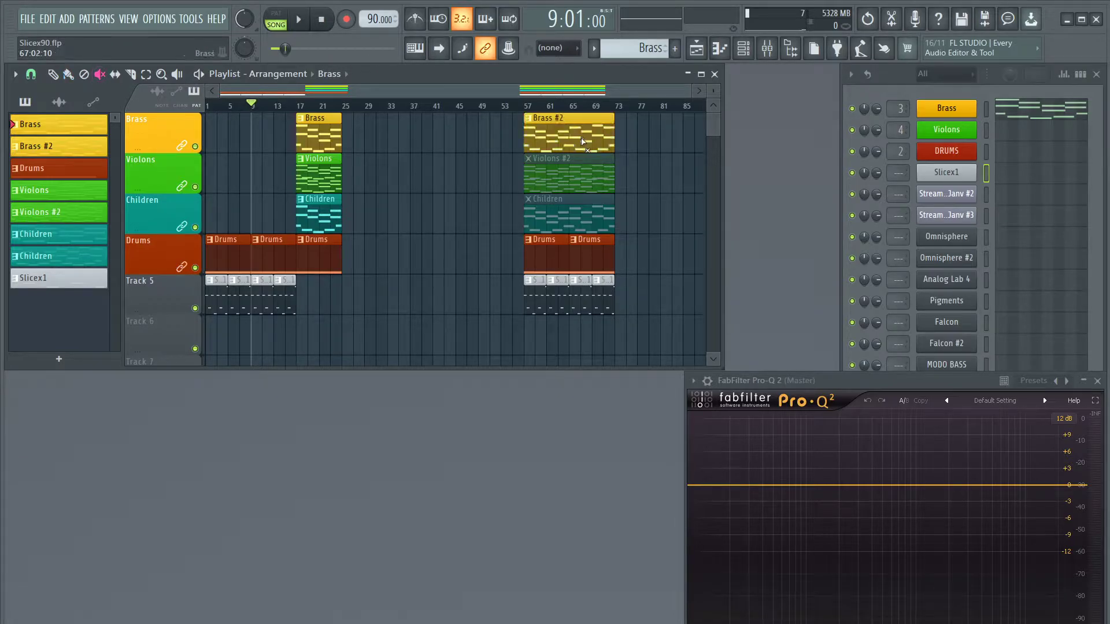
{"action": "left_click_drag", "start_coordinate": [582, 140], "coordinate": [589, 209]}
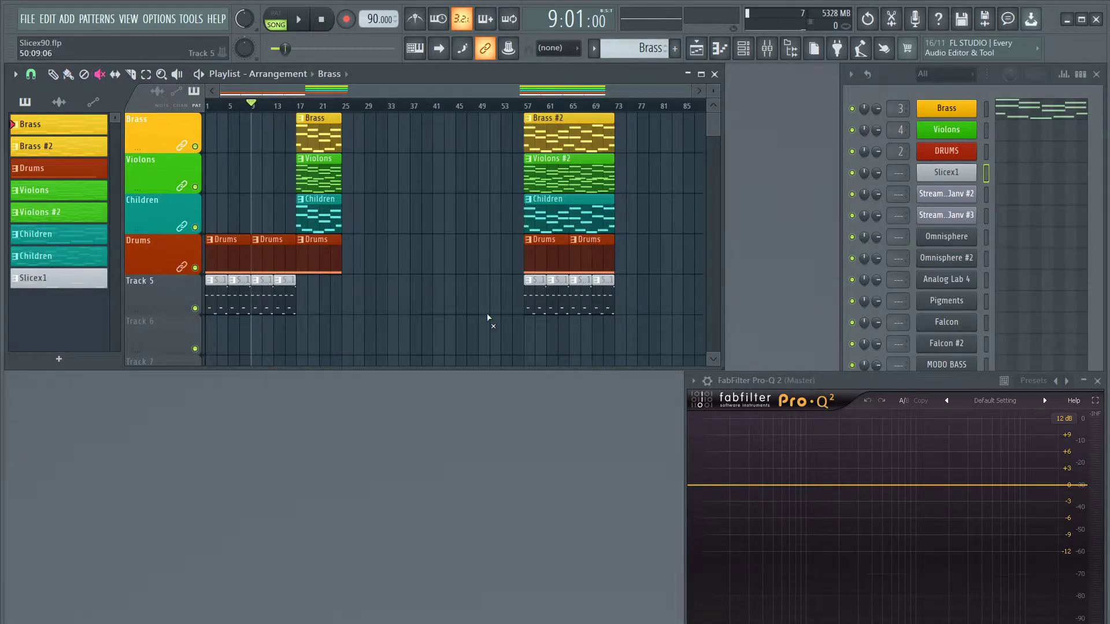
{"action": "left_click", "coordinate": [542, 301]}
{"action": "left_click_drag", "start_coordinate": [542, 302], "coordinate": [610, 303]}
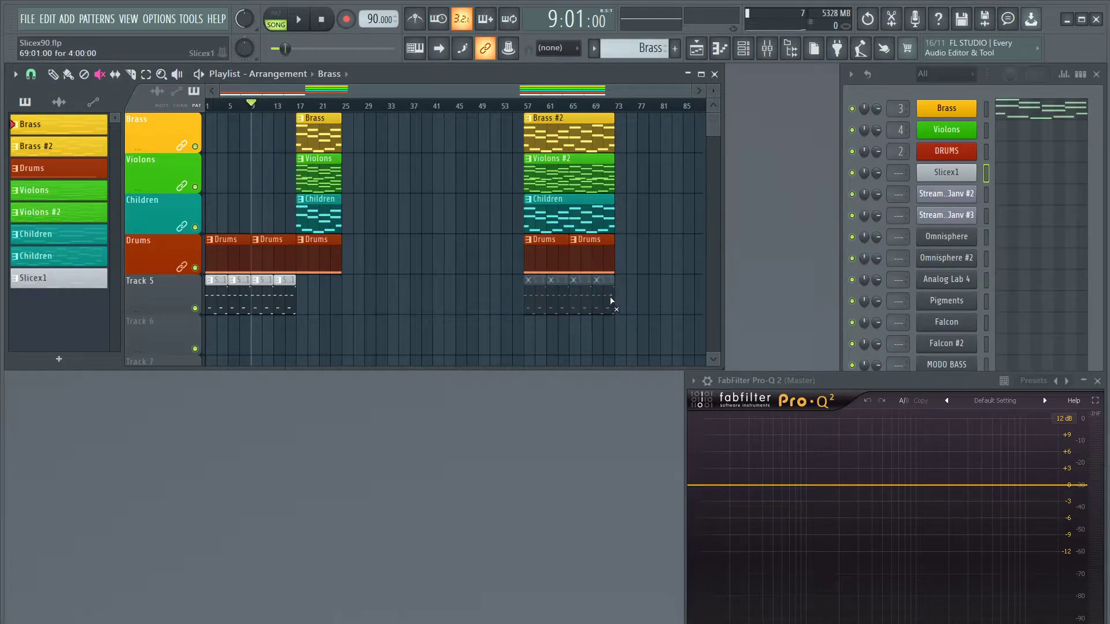
Play the arrangement from bar 57 and adjust the main volume
{"action": "left_click_drag", "start_coordinate": [518, 105], "coordinate": [529, 110]}
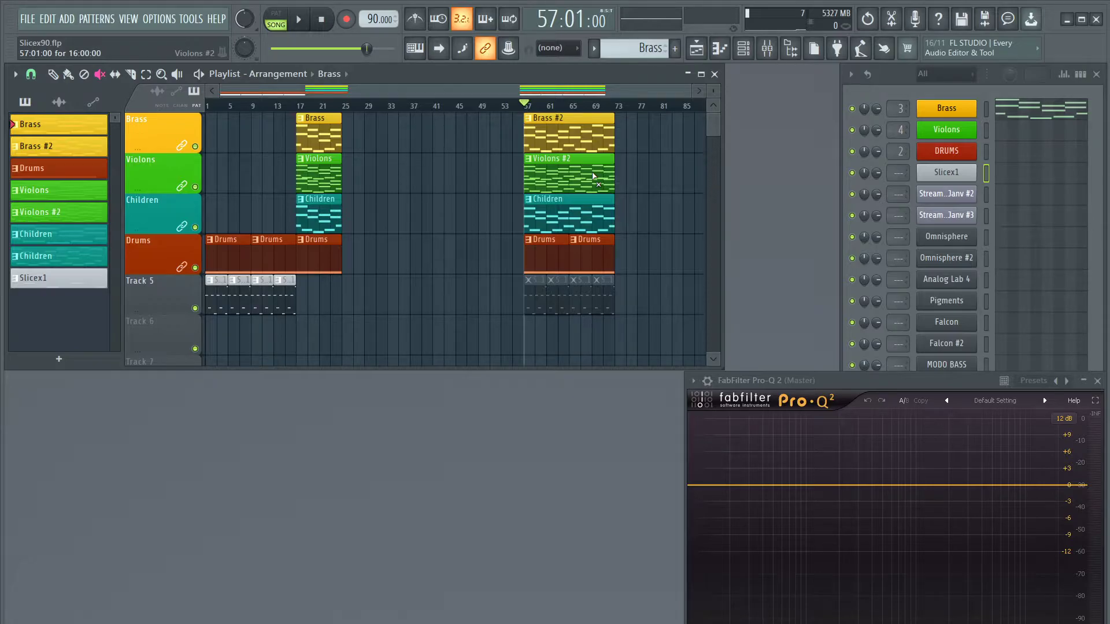
{"action": "key", "text": "space"}
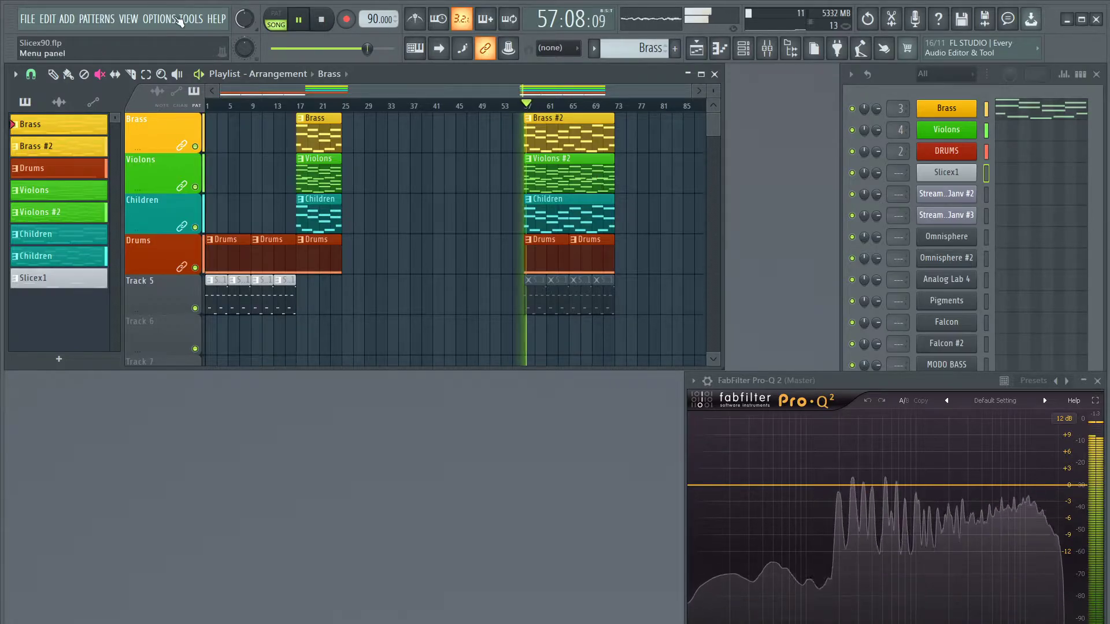
{"action": "left_click_drag", "start_coordinate": [238, 19], "coordinate": [239, 9]}
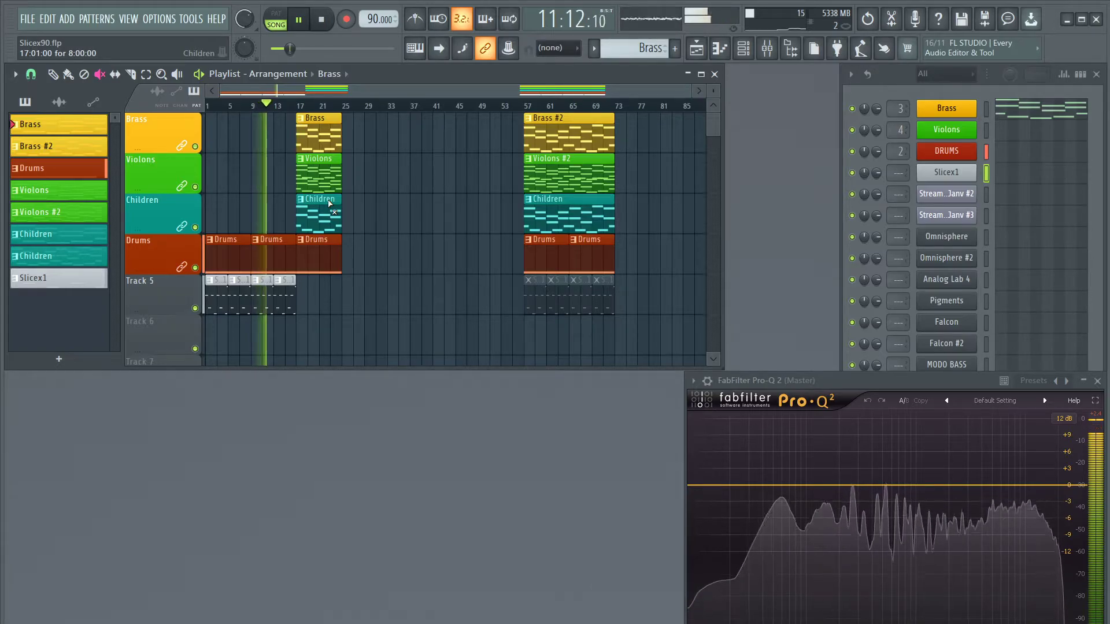
Open the Slicex1 instrument beside the playlist and examine the sliced Stream23Janv waveform around Marker #36 up close
{"action": "left_click", "coordinate": [951, 173]}
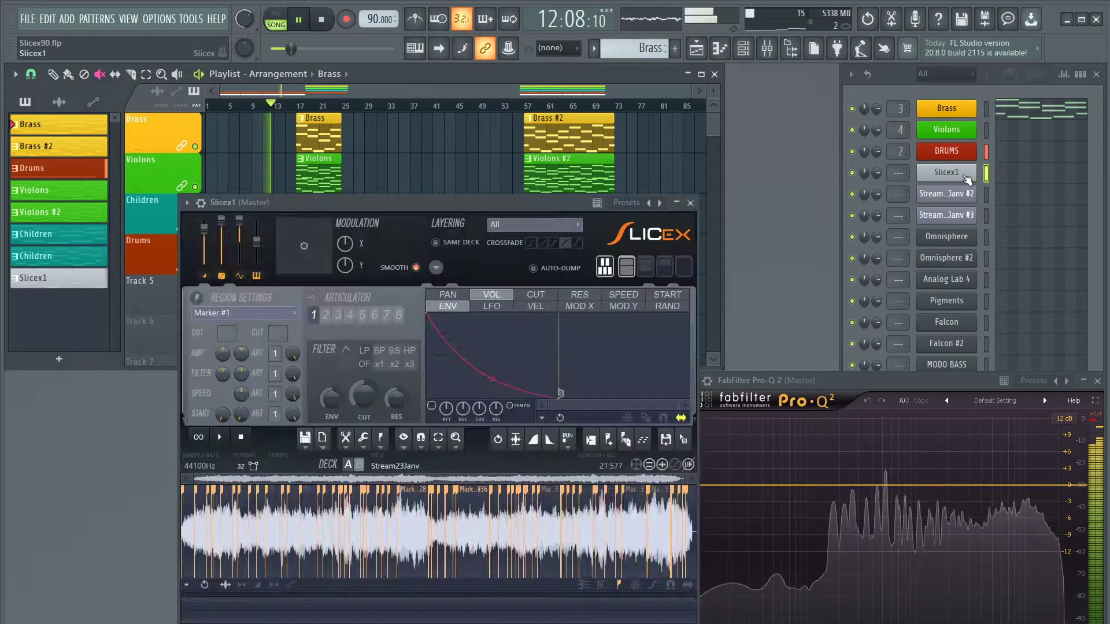
{"action": "left_click_drag", "start_coordinate": [537, 207], "coordinate": [846, 228]}
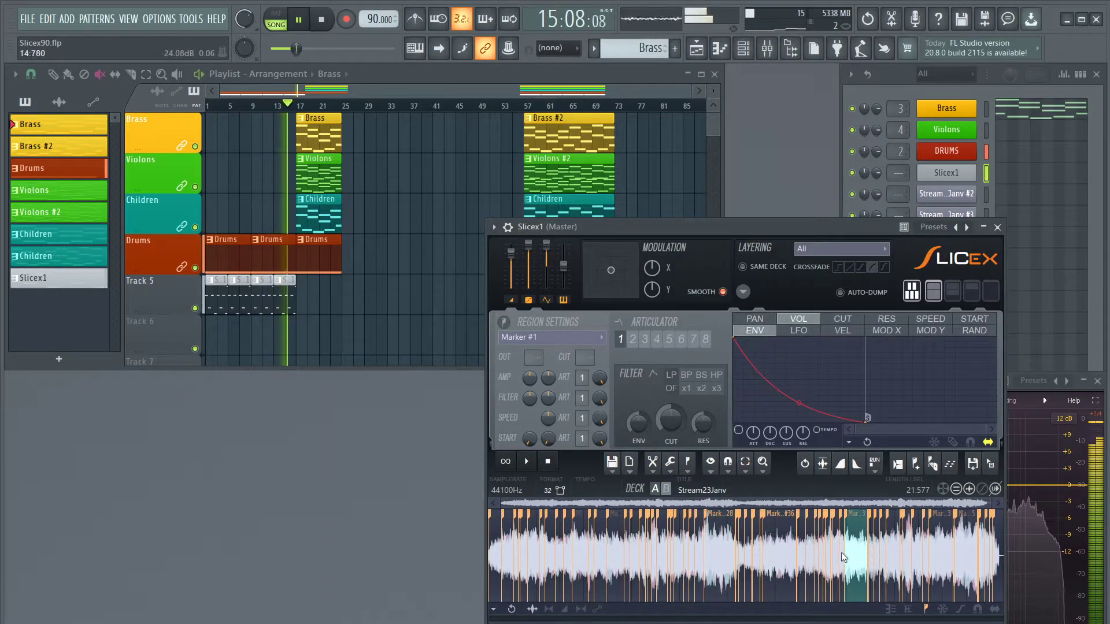
{"action": "scroll", "coordinate": [769, 550], "scroll_direction": "up", "scroll_amount": 3}
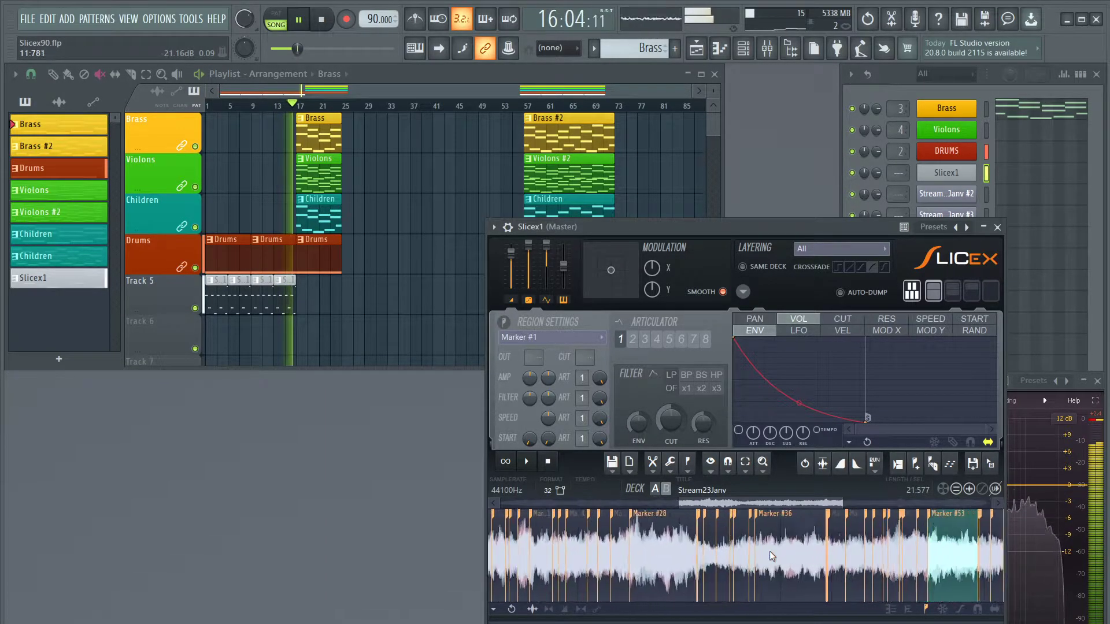
{"action": "scroll", "coordinate": [769, 551], "scroll_direction": "up", "scroll_amount": 2}
{"action": "scroll", "coordinate": [769, 550], "scroll_direction": "down", "scroll_amount": 2}
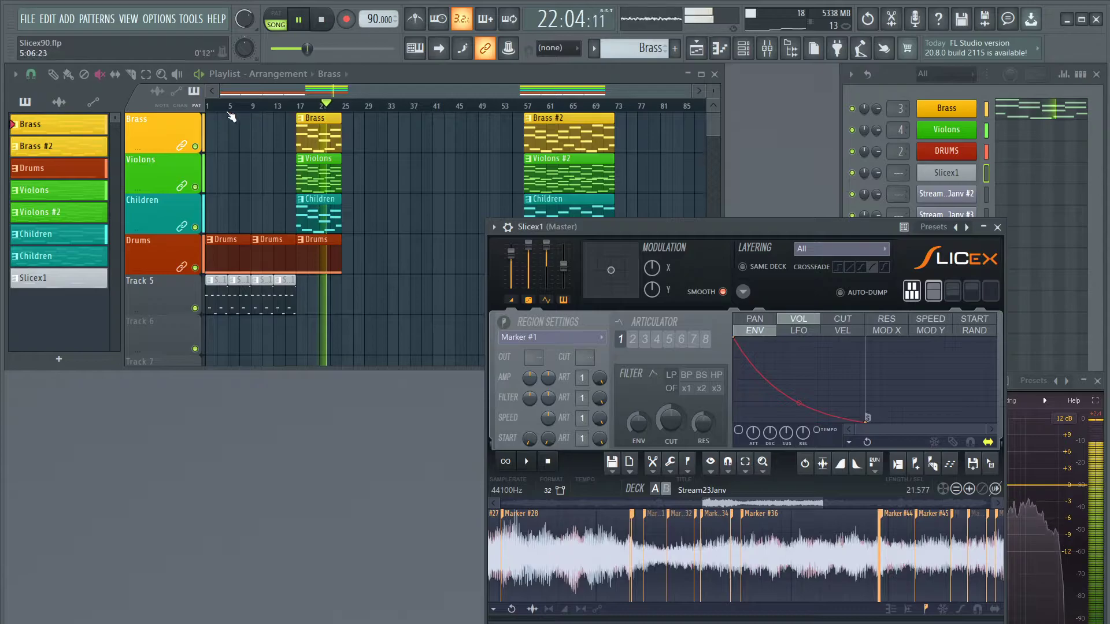
Loop playback over the first 24 bars of the arrangement, then stop it
{"action": "left_click_drag", "start_coordinate": [216, 108], "coordinate": [339, 108]}
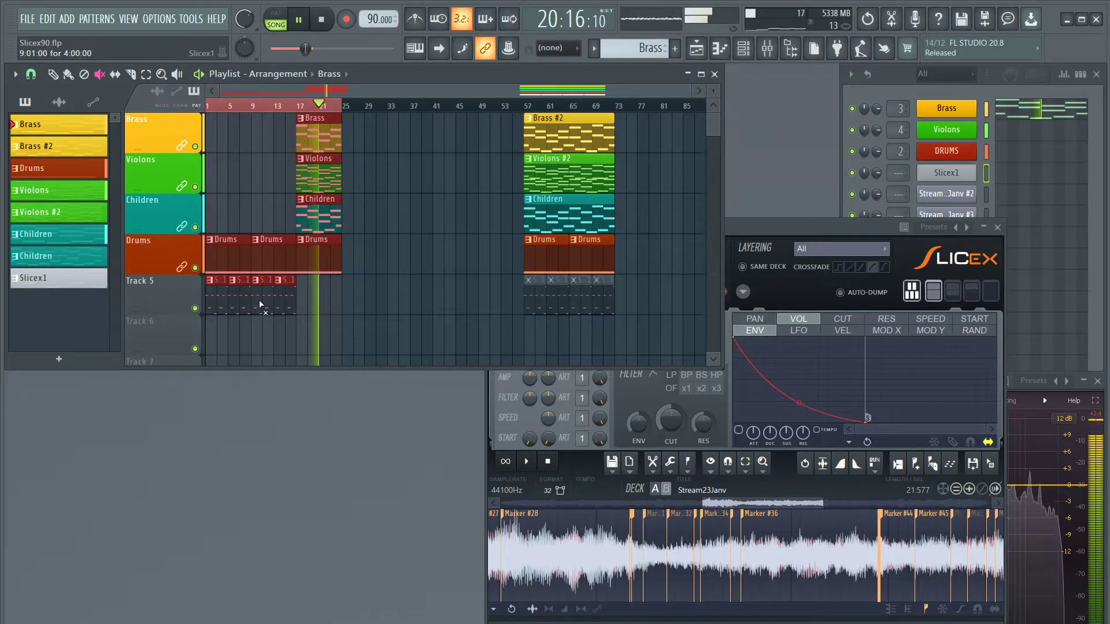
{"action": "left_click", "coordinate": [332, 20]}
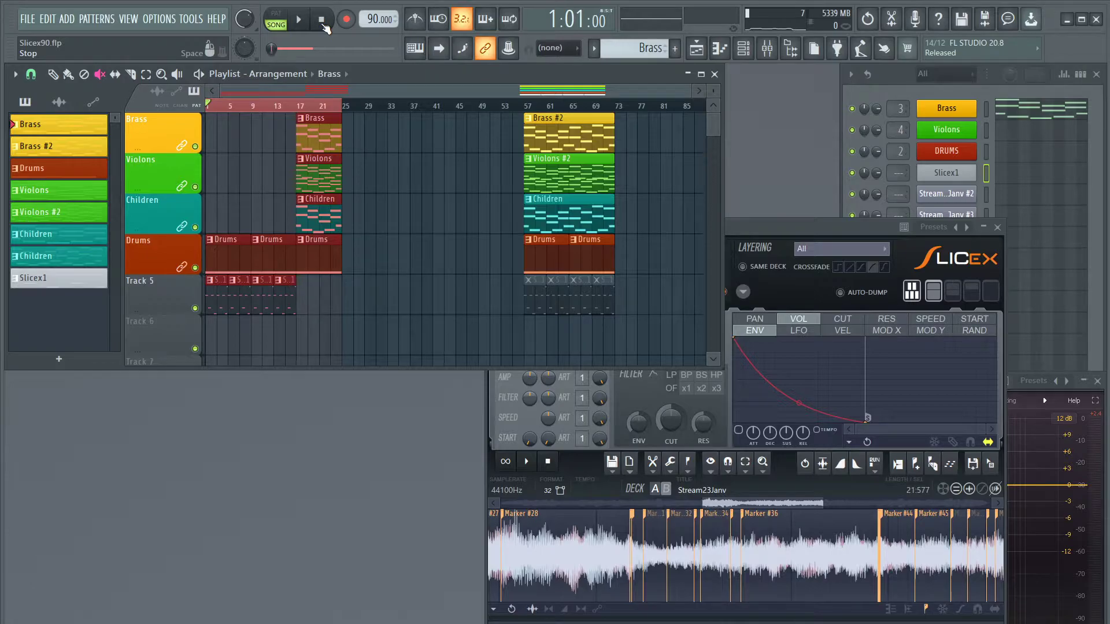
Save Slicex90.flp and try to open SynthMarion110.flp from the stream folder
{"action": "left_click", "coordinate": [27, 21]}
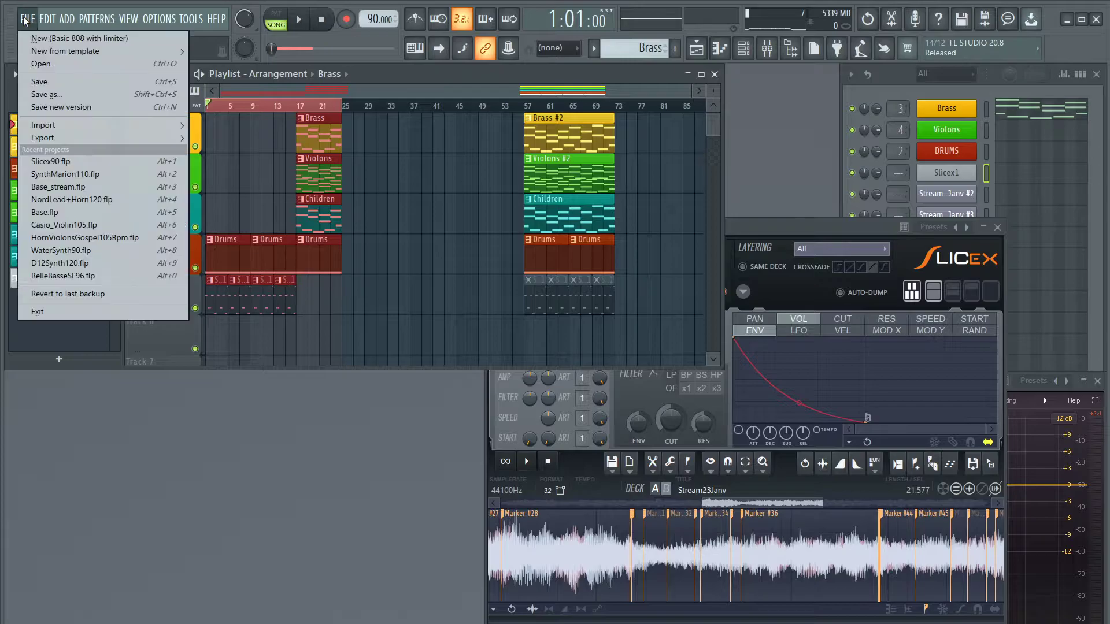
{"action": "left_click", "coordinate": [49, 84]}
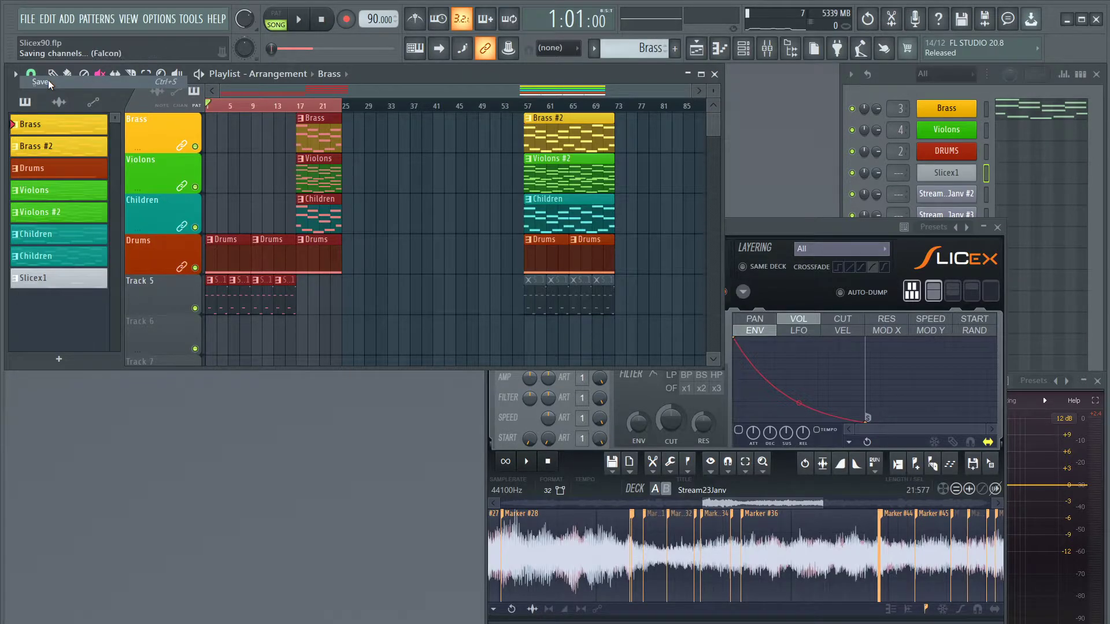
{"action": "left_click", "coordinate": [29, 21]}
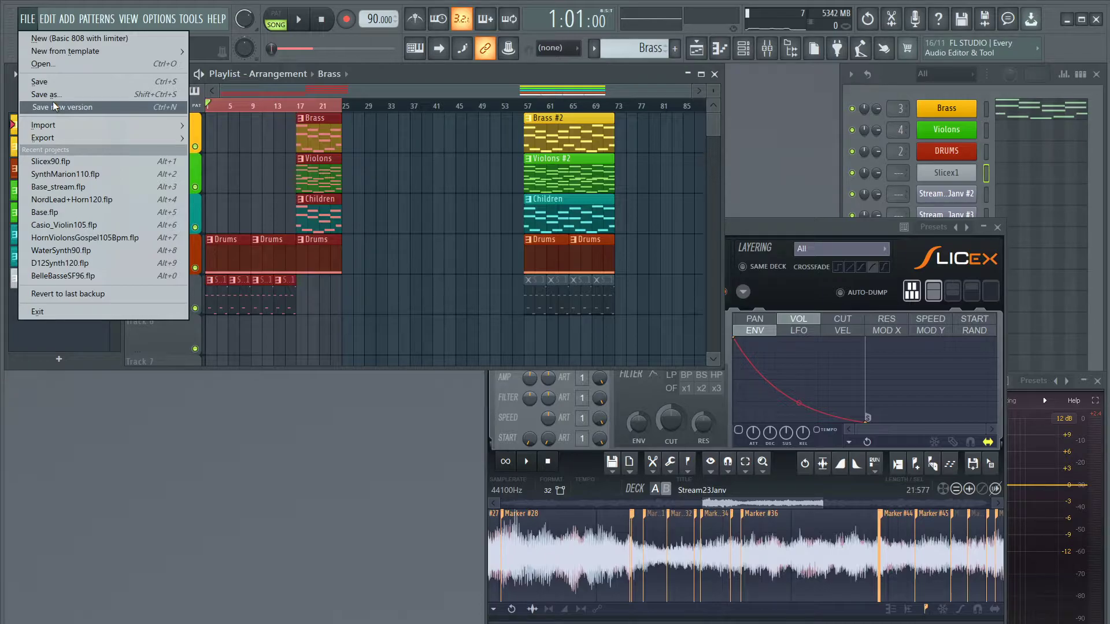
{"action": "left_click", "coordinate": [60, 64]}
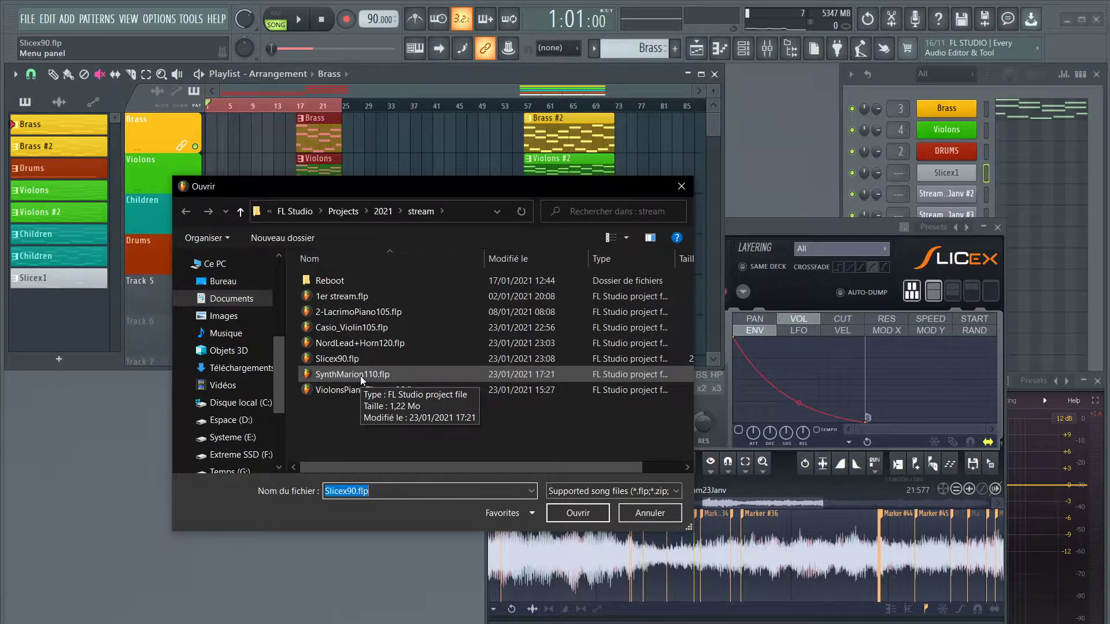
{"action": "double_click", "coordinate": [359, 375]}
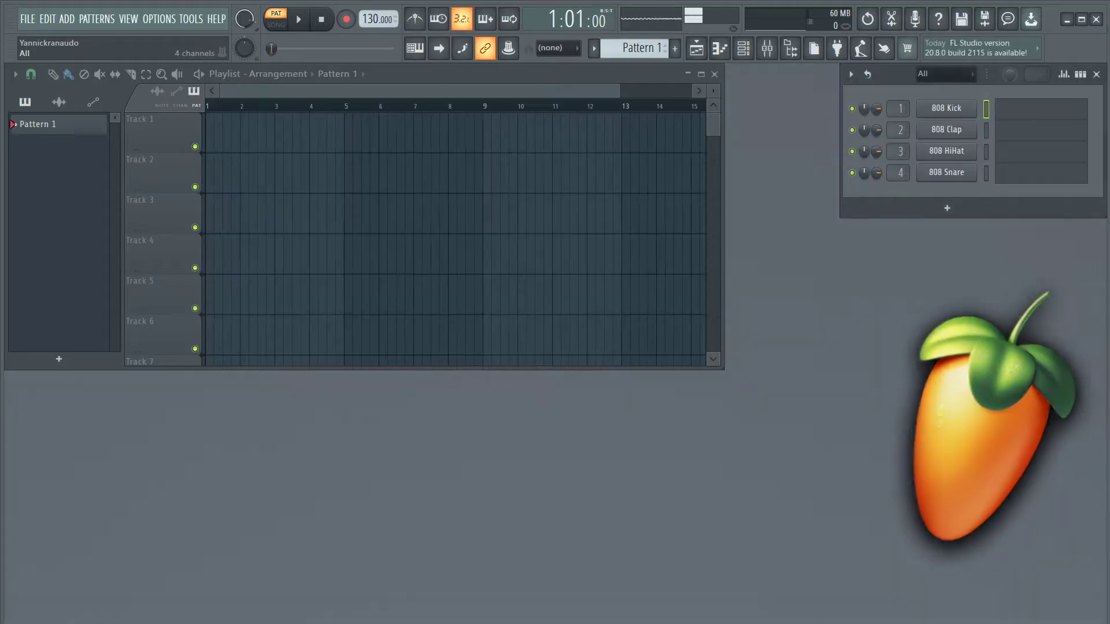
Open SynthMarion110.flp from the recent projects and fit its whole arrangement in the playlist
{"action": "left_click", "coordinate": [28, 19]}
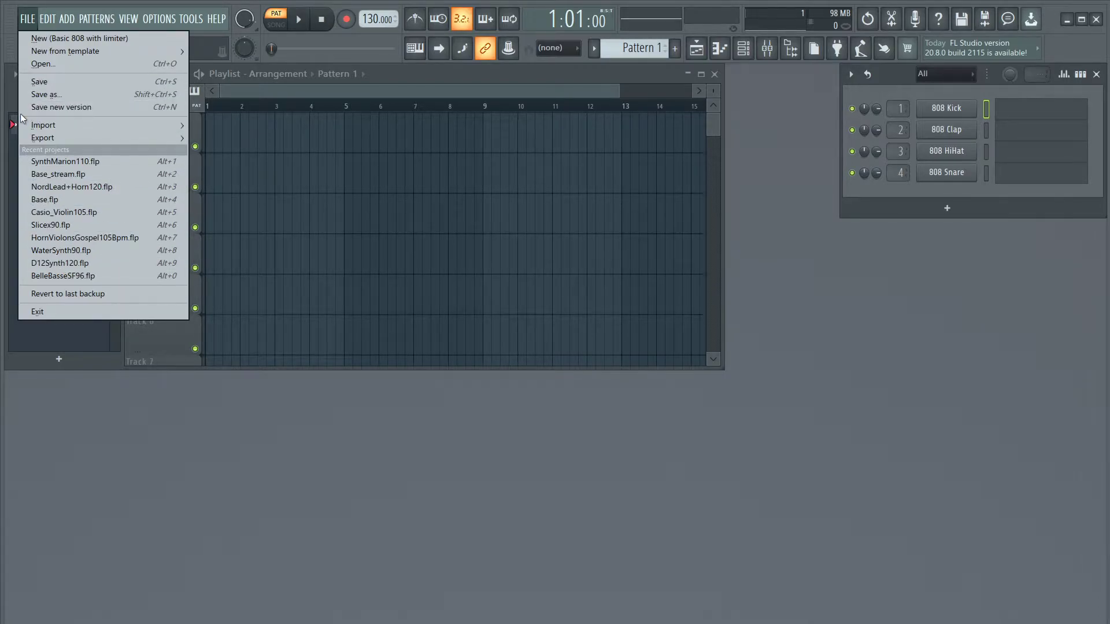
{"action": "mouse_move", "coordinate": [63, 144]}
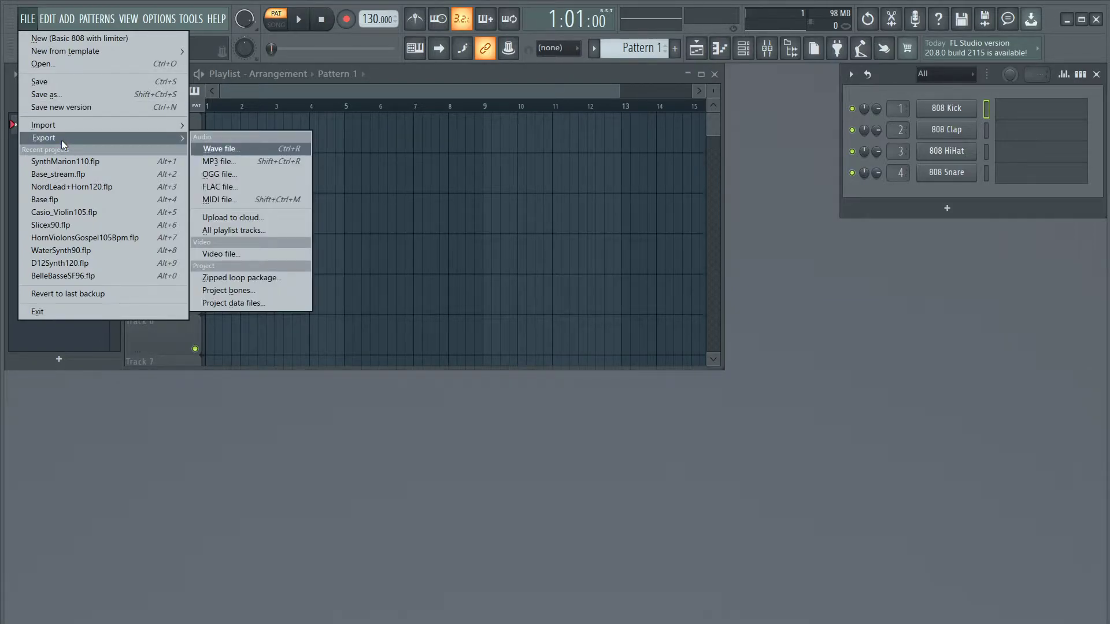
{"action": "left_click", "coordinate": [68, 161]}
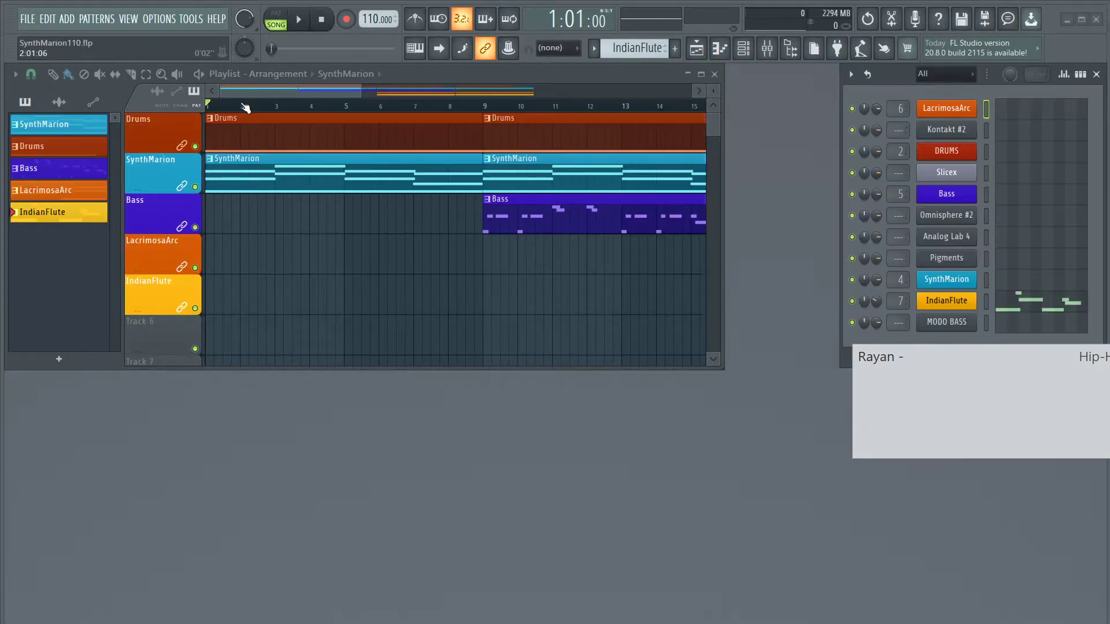
{"action": "scroll", "coordinate": [248, 106], "scroll_direction": "down", "scroll_amount": 5}
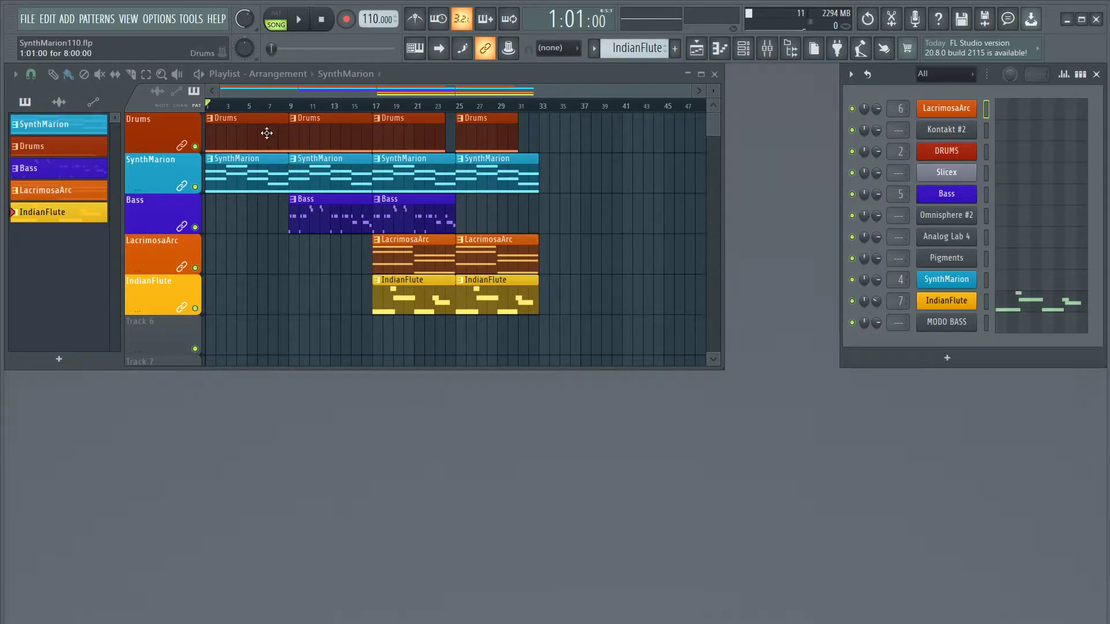
Play the song, delete the IndianFlute clip at bar 17 and stop playback
{"action": "left_click", "coordinate": [300, 22]}
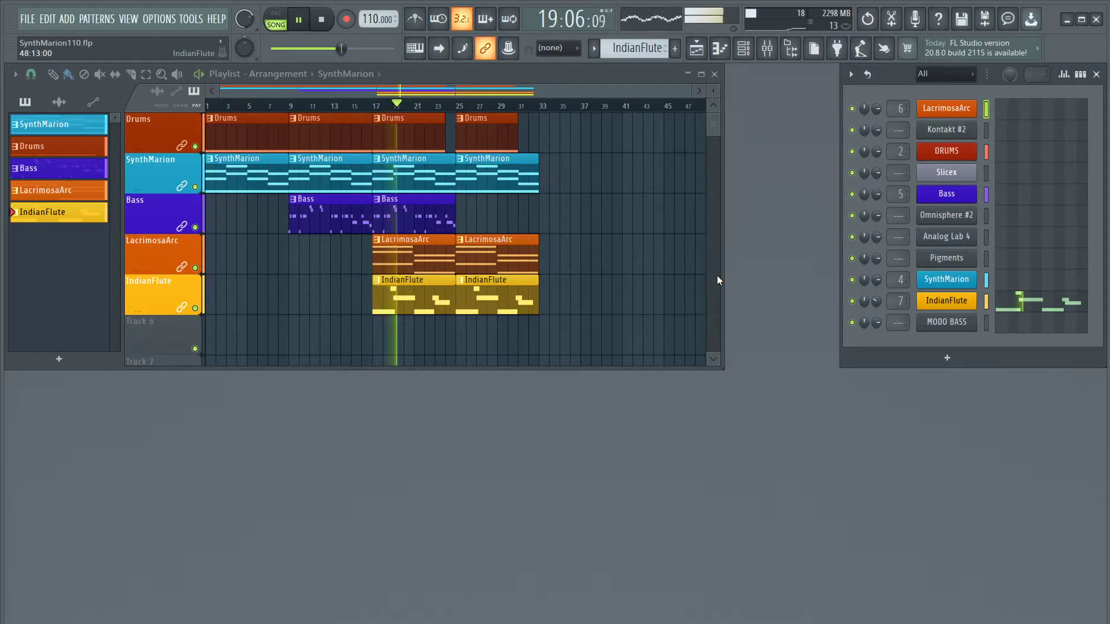
{"action": "right_click", "coordinate": [405, 292]}
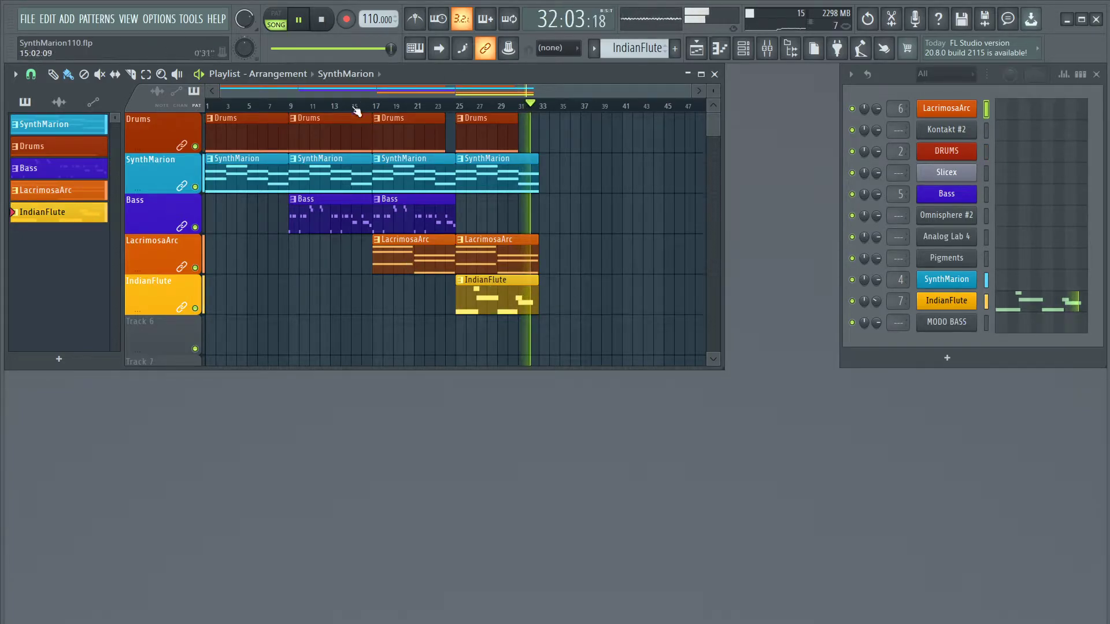
{"action": "left_click", "coordinate": [452, 106]}
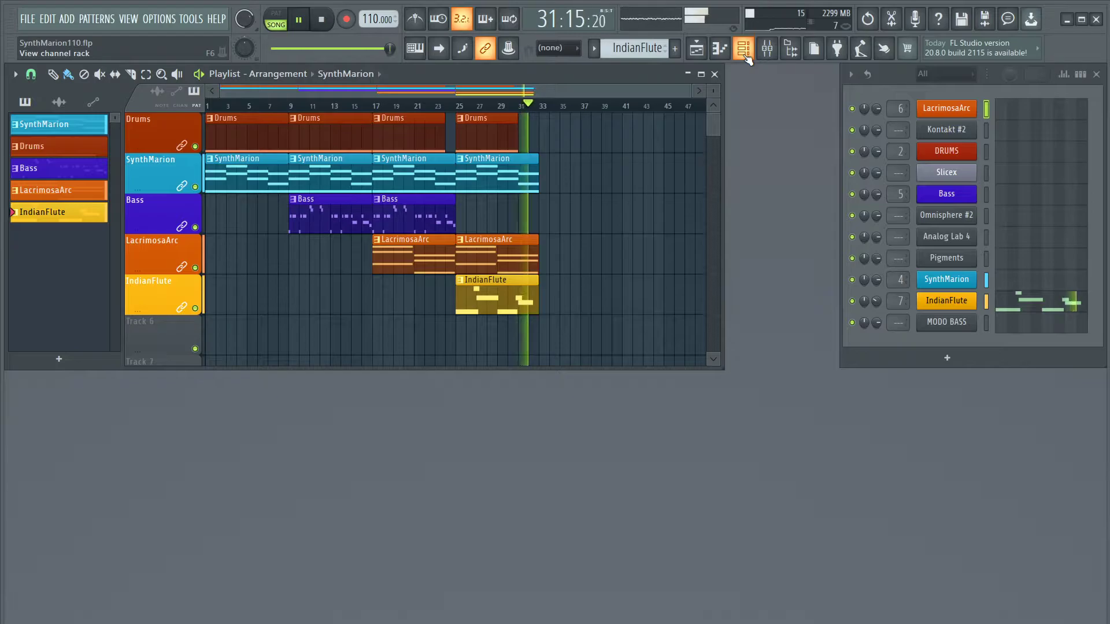
{"action": "left_click", "coordinate": [317, 21]}
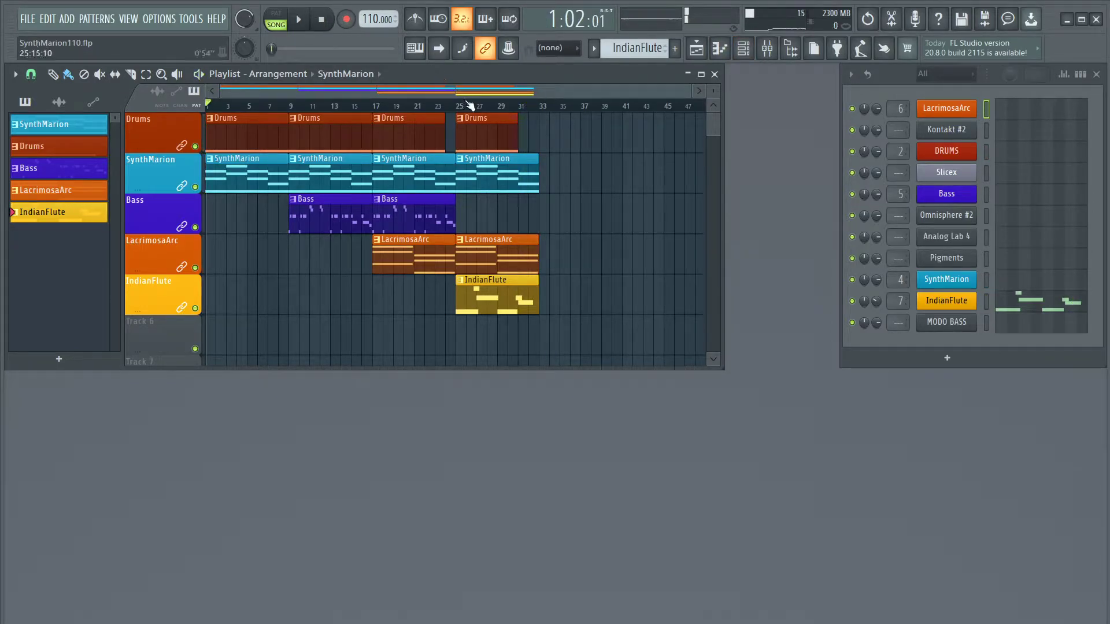
Open the IndianFlute channel's Falcon instrument, uncover the upper playlist tracks and show the mixer
{"action": "left_click", "coordinate": [960, 300]}
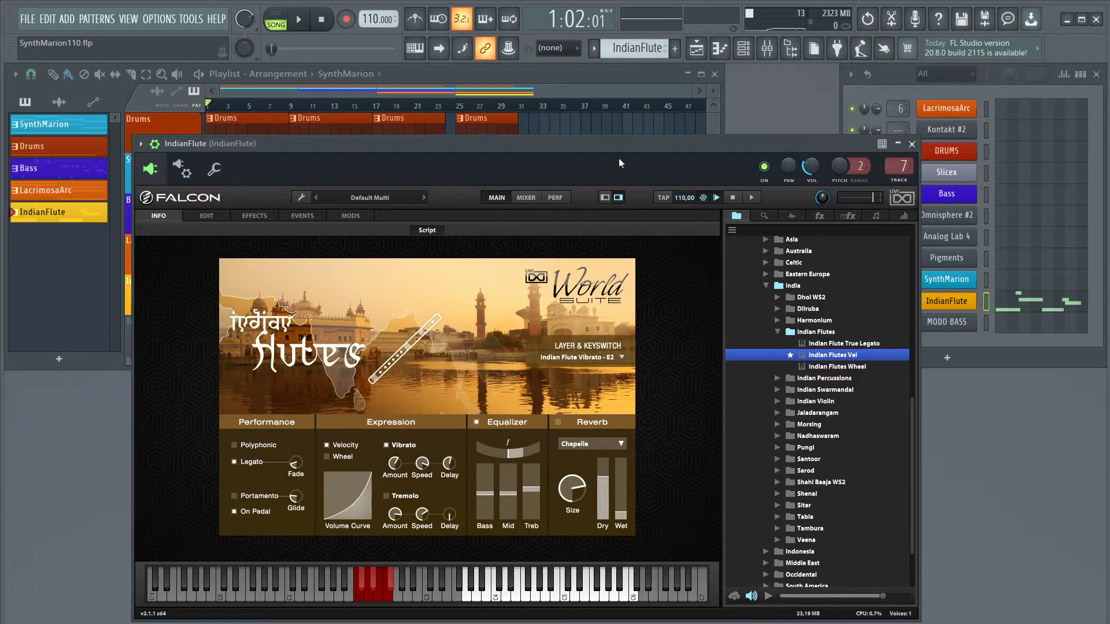
{"action": "left_click_drag", "start_coordinate": [630, 151], "coordinate": [627, 233]}
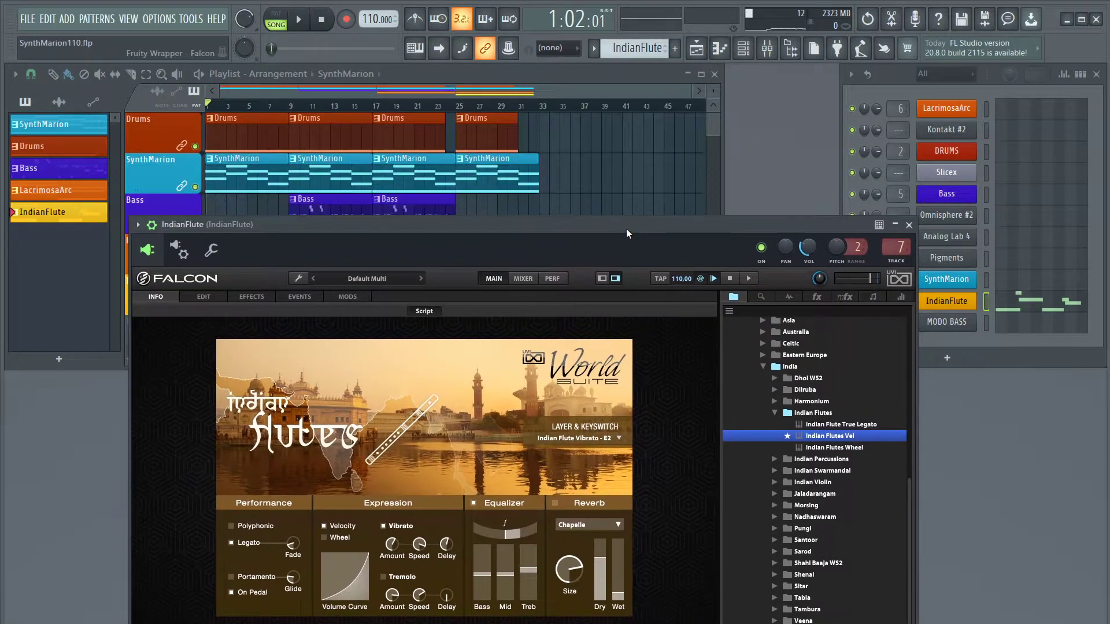
{"action": "left_click", "coordinate": [767, 49]}
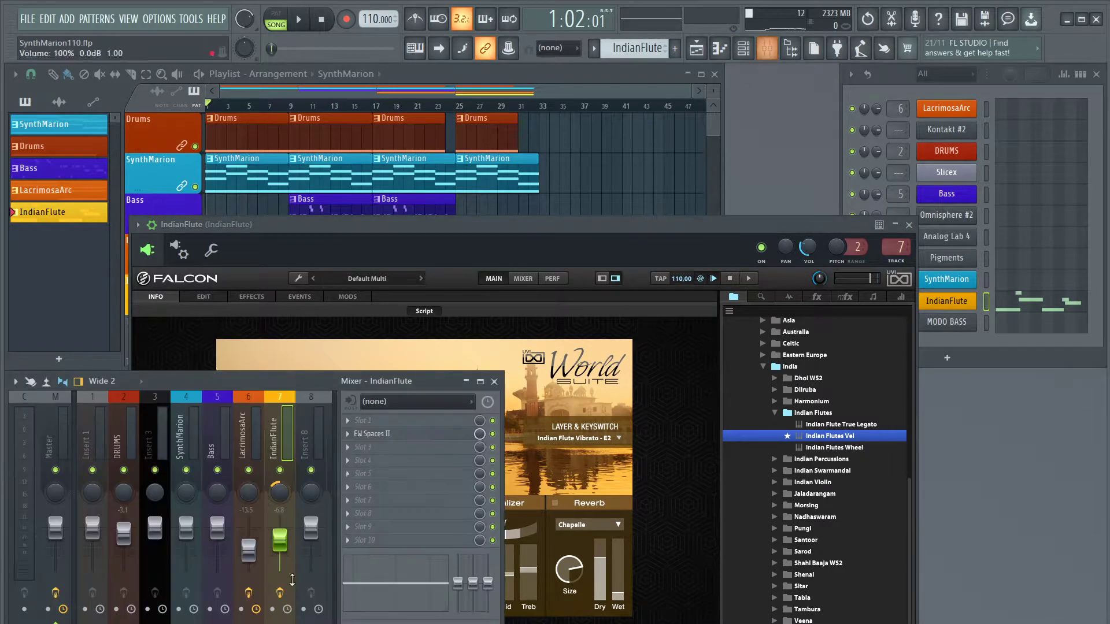
Solo the IndianFlute mixer track and play the song from bar 25
{"action": "right_click", "coordinate": [281, 471]}
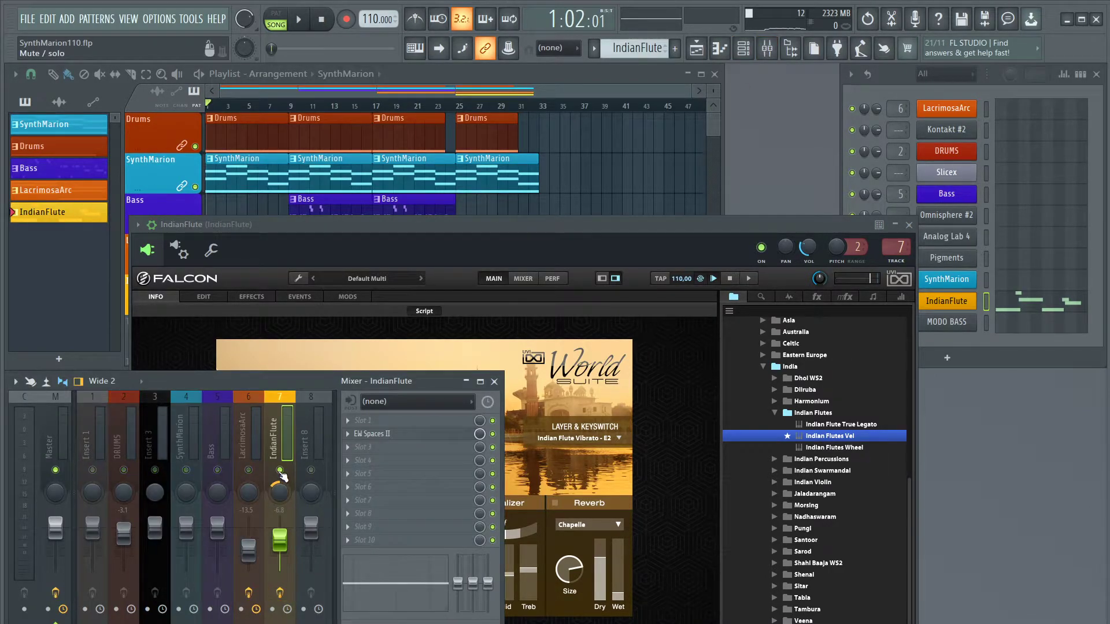
{"action": "left_click", "coordinate": [300, 20]}
{"action": "left_click", "coordinate": [460, 106]}
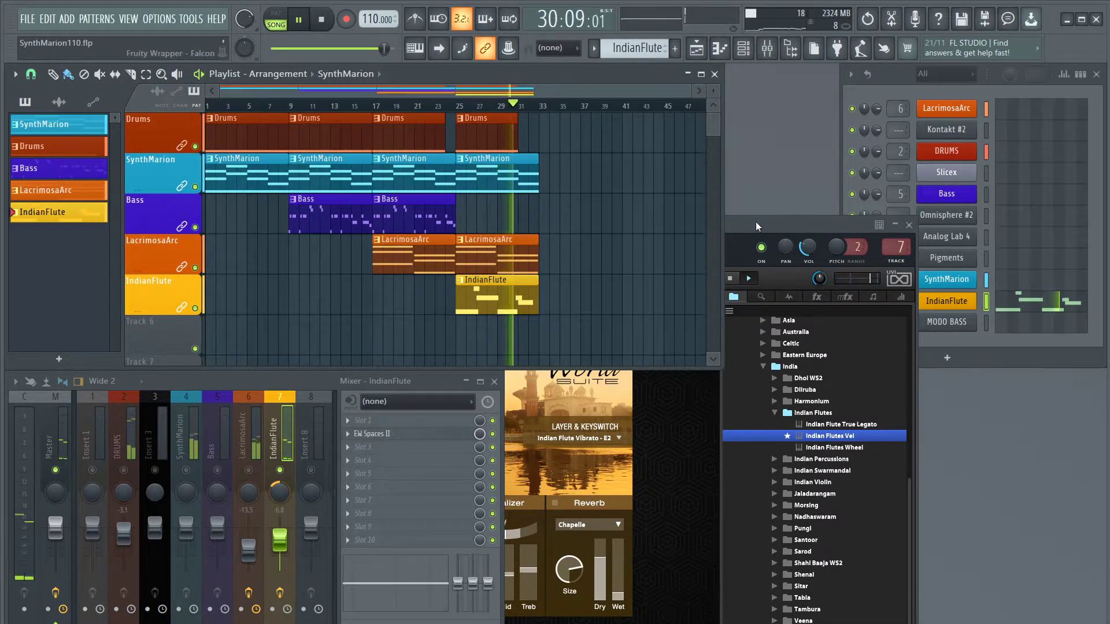
Move the Falcon window clear of the mixer, disable EW Spaces II on the IndianFlute track and replay from bar 25
{"action": "left_click_drag", "start_coordinate": [755, 221], "coordinate": [954, 217]}
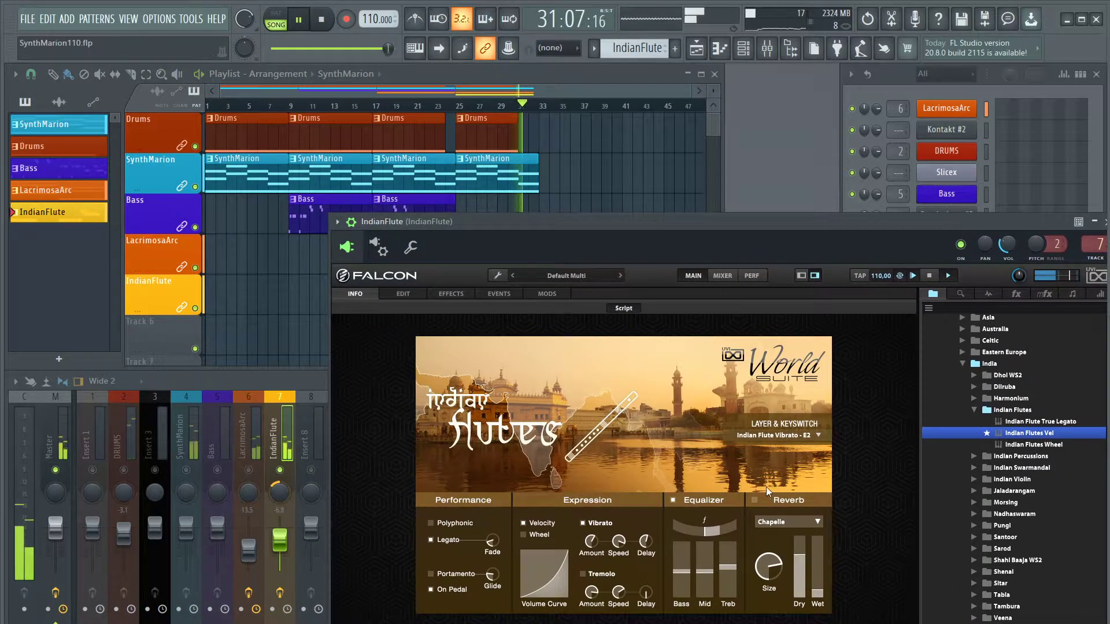
{"action": "left_click", "coordinate": [265, 374]}
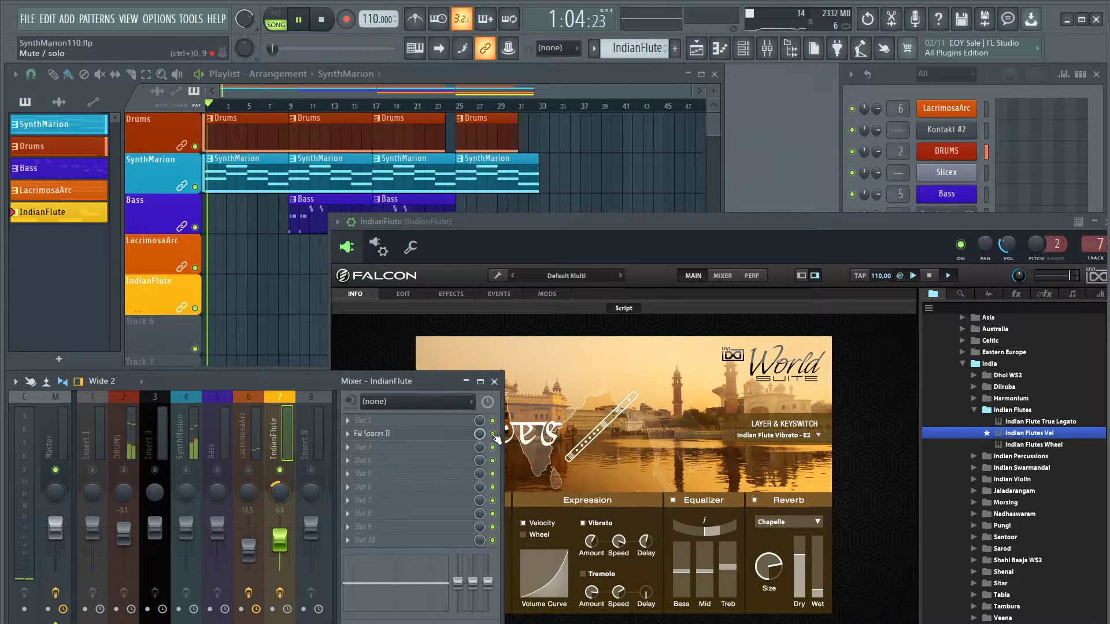
{"action": "left_click", "coordinate": [457, 106]}
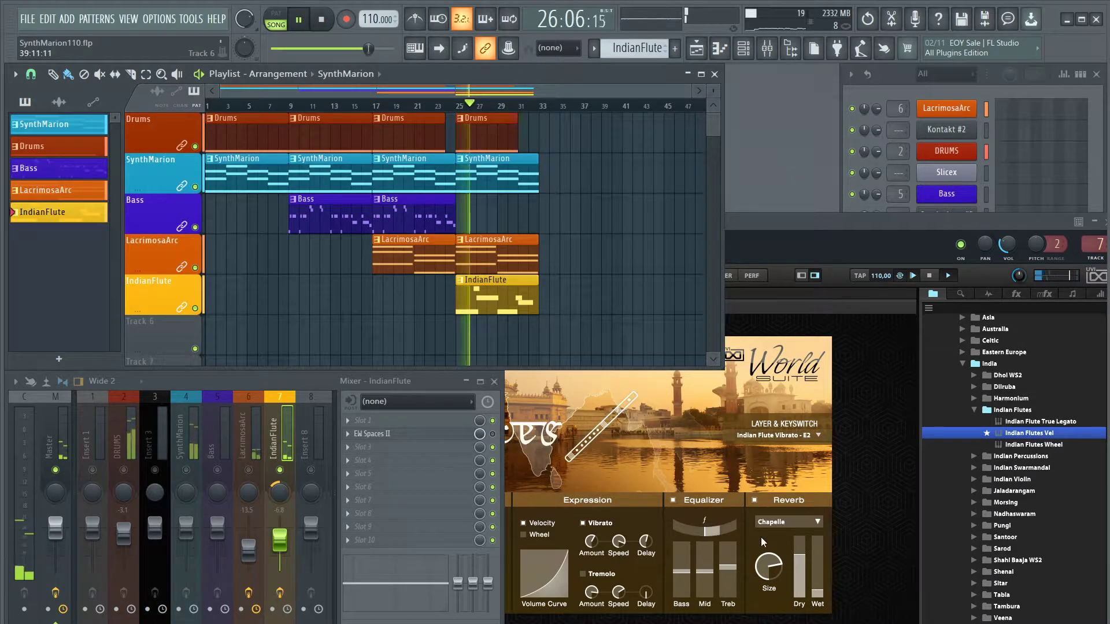
Raise the IndianFlute mixer track to -4.6 dB, unsolo it, and replay the song from the start with the LacrimosaArc track selected
{"action": "left_click_drag", "start_coordinate": [282, 547], "coordinate": [281, 542]}
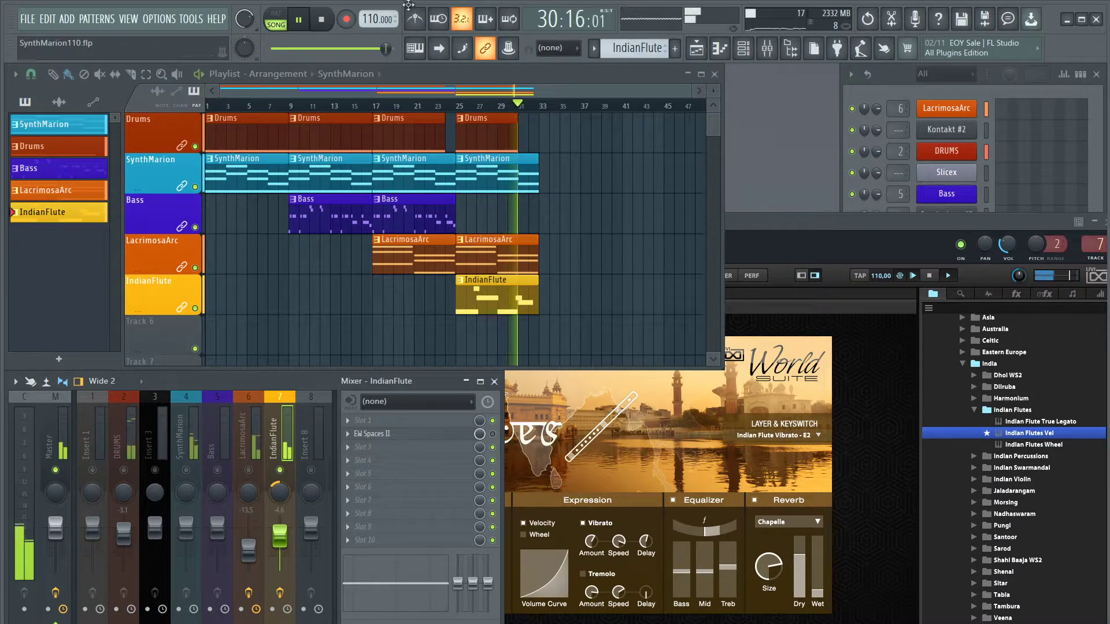
{"action": "left_click", "coordinate": [322, 20]}
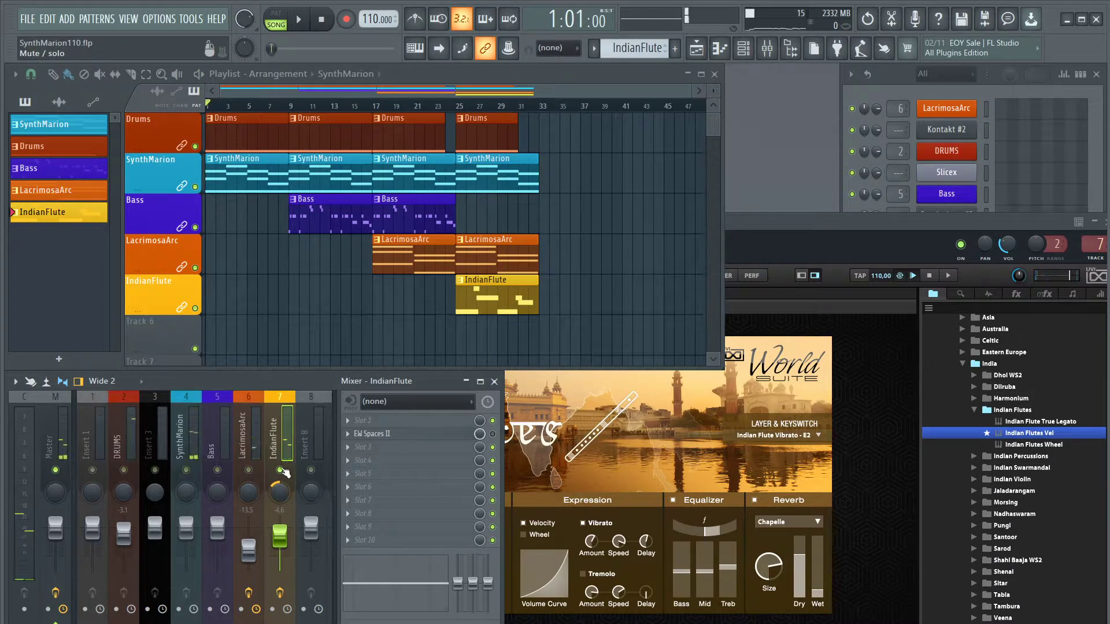
{"action": "left_click", "coordinate": [298, 28]}
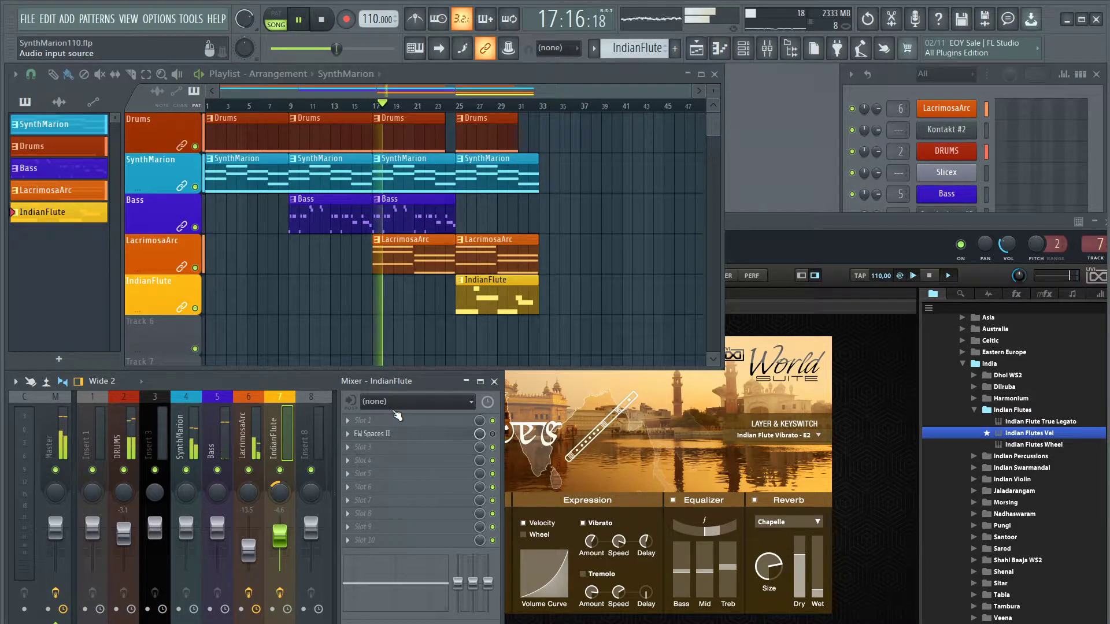
{"action": "left_click", "coordinate": [249, 427]}
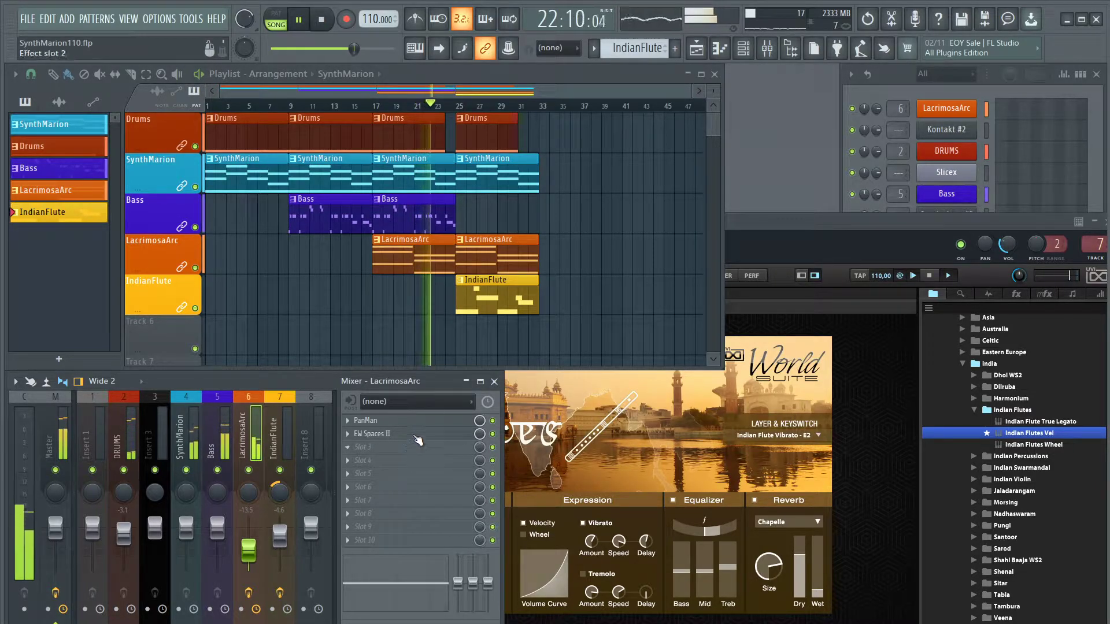
Delete the IndianFlute clip at bar 25 and place the IndianFlute pattern back in the same spot
{"action": "right_click", "coordinate": [506, 303]}
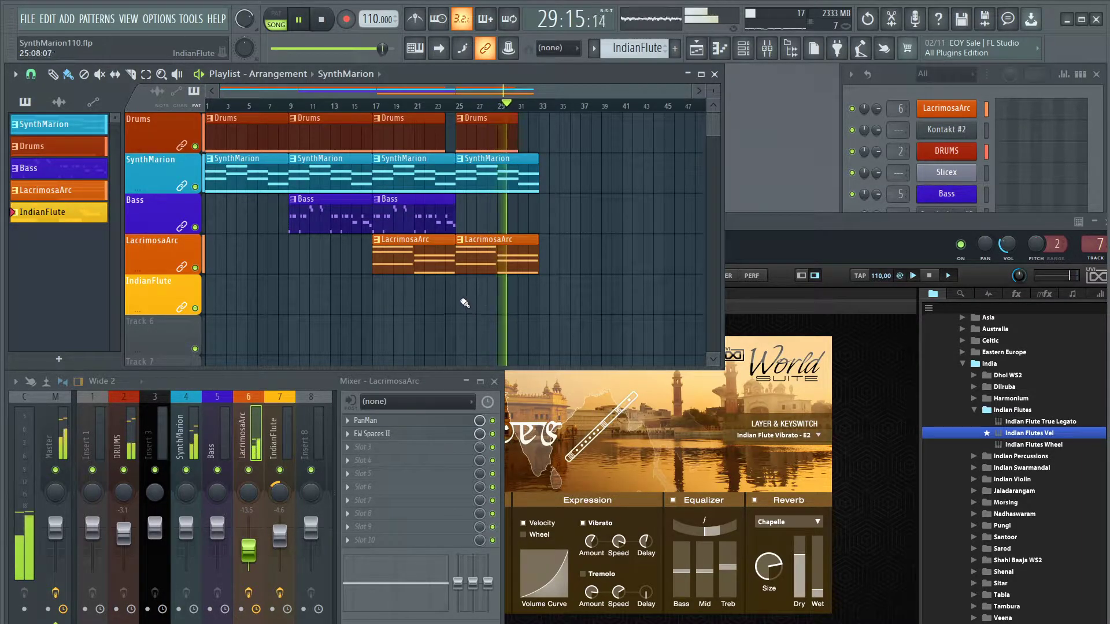
{"action": "key", "text": "p"}
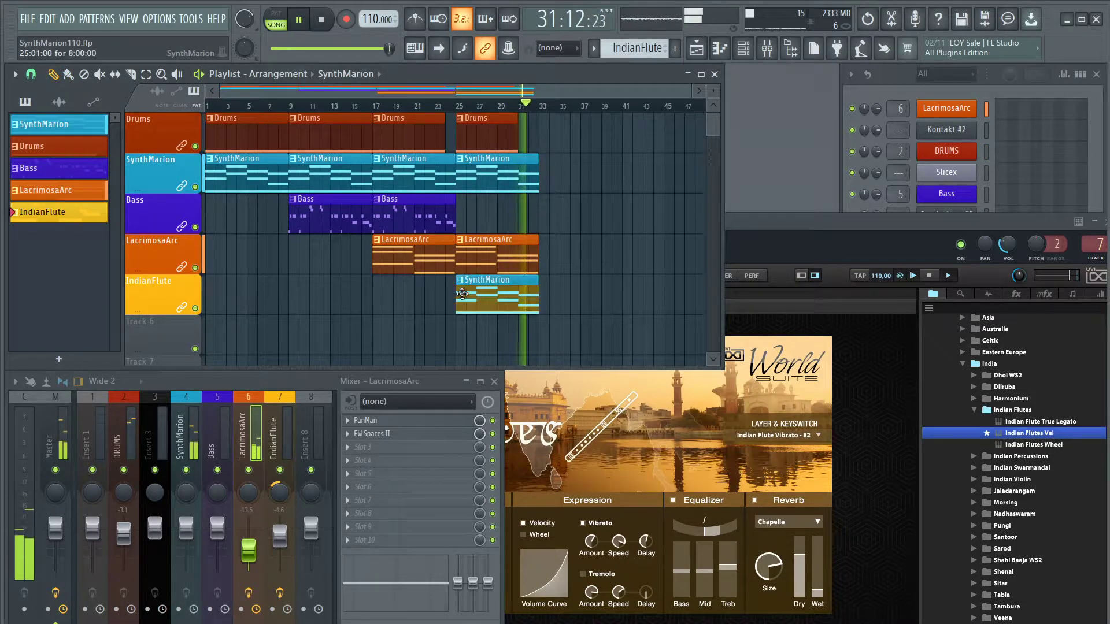
{"action": "scroll", "coordinate": [636, 53], "scroll_direction": "down", "scroll_amount": 1}
{"action": "scroll", "coordinate": [637, 53], "scroll_direction": "up", "scroll_amount": 1}
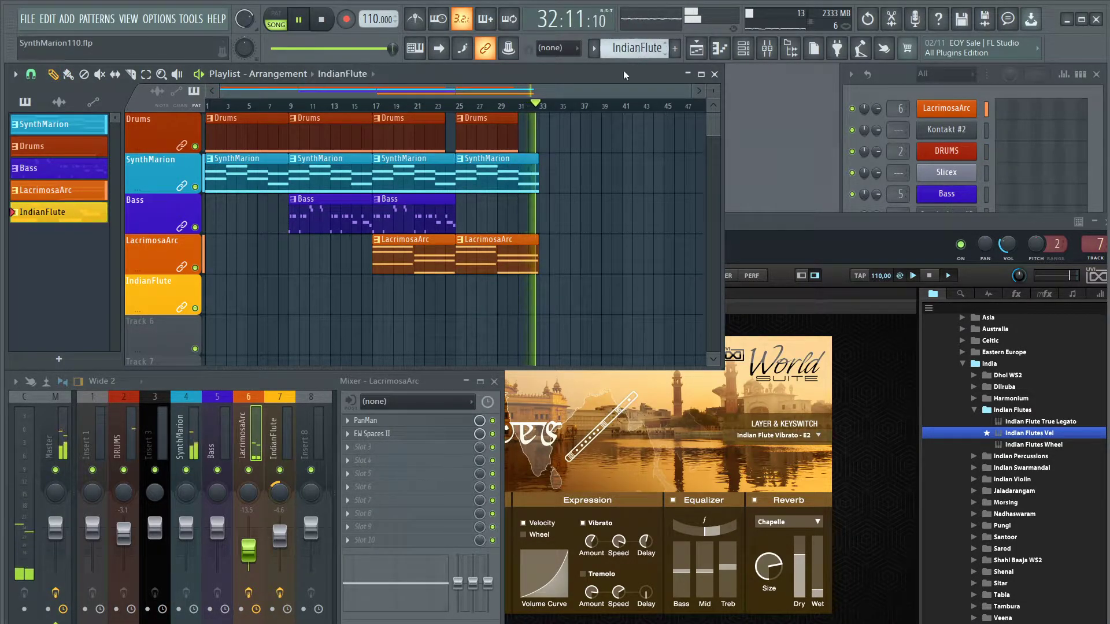
{"action": "left_click", "coordinate": [462, 301]}
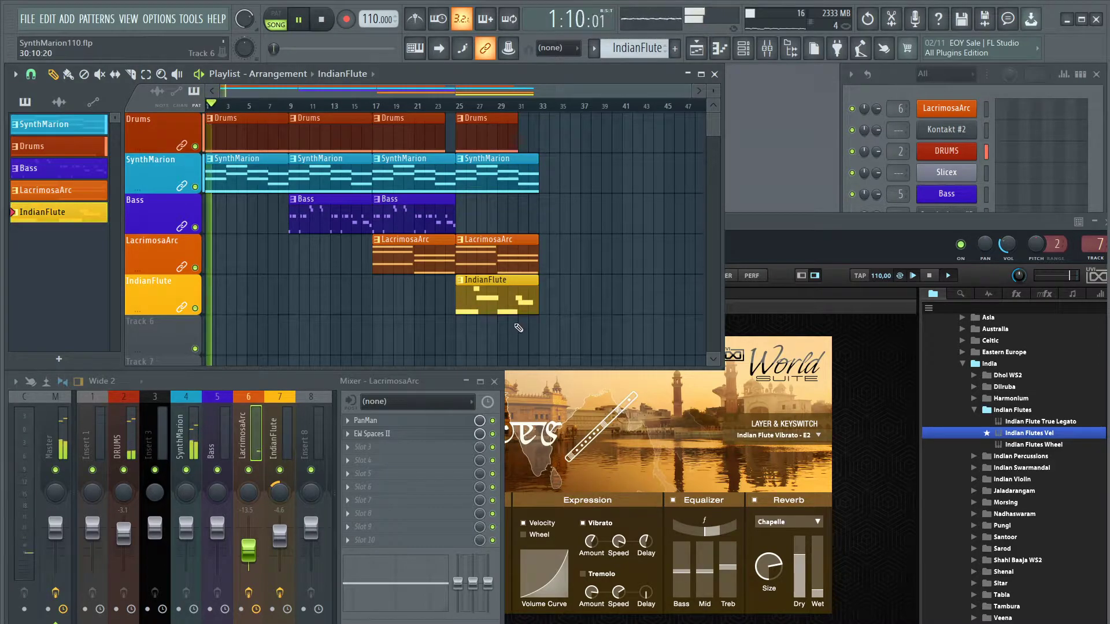
Mute the IndianFlute clip at bar 25, listen to the song and stop playback
{"action": "left_click", "coordinate": [505, 299]}
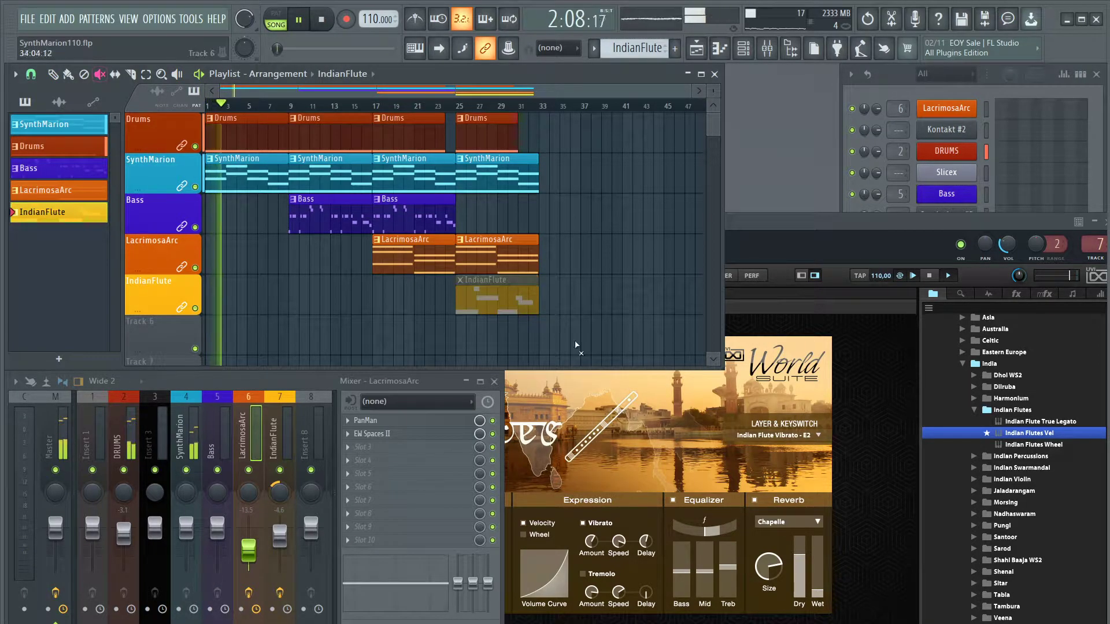
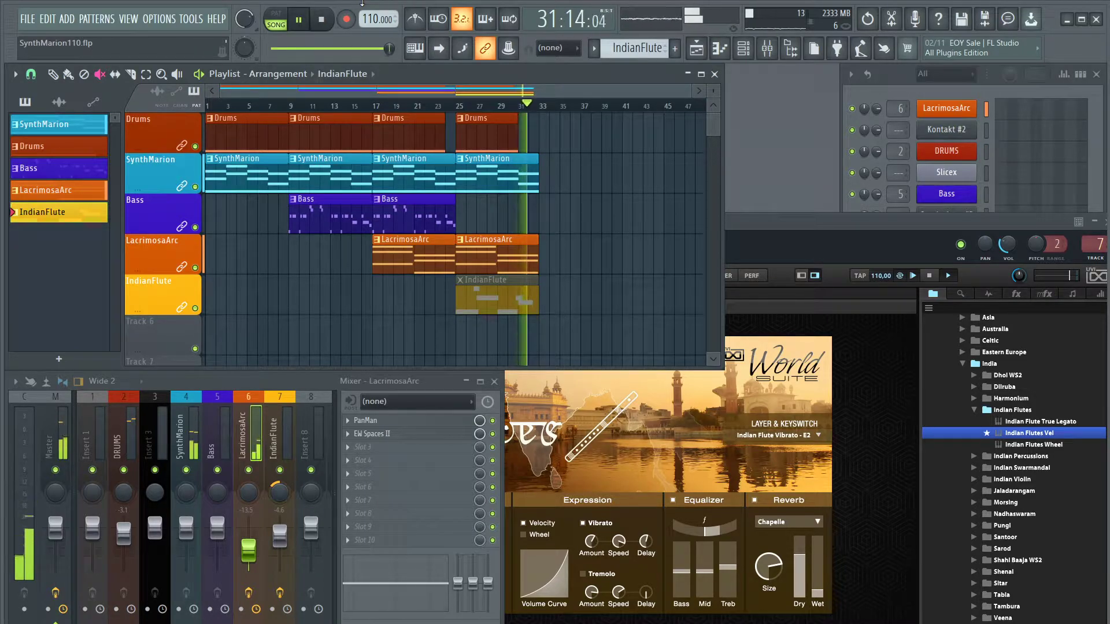
{"action": "left_click", "coordinate": [320, 21]}
Save the changes to SynthMarion110.flp and open KORG M1 105.flp from the Reboot > 1 Houre Teste folder
{"action": "left_click", "coordinate": [27, 20]}
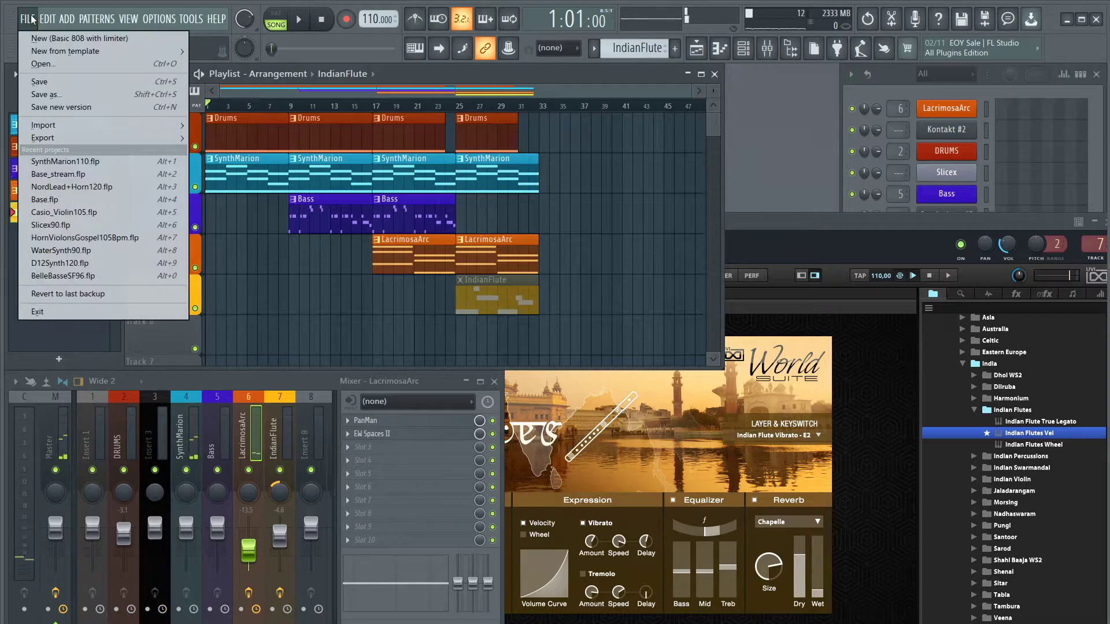
{"action": "left_click", "coordinate": [37, 64]}
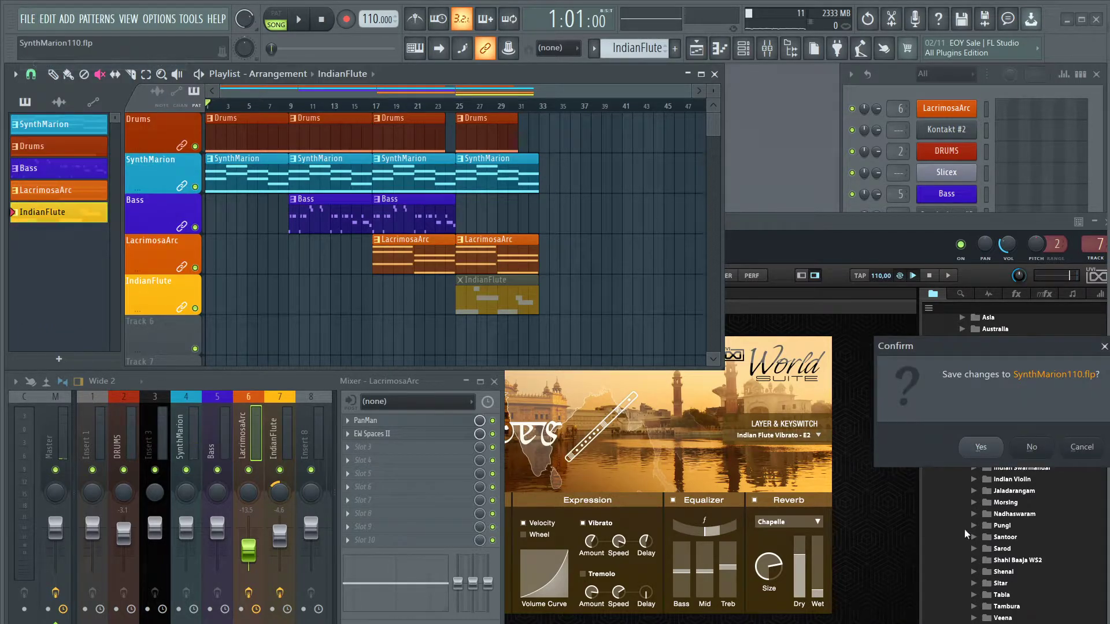
{"action": "left_click", "coordinate": [986, 451]}
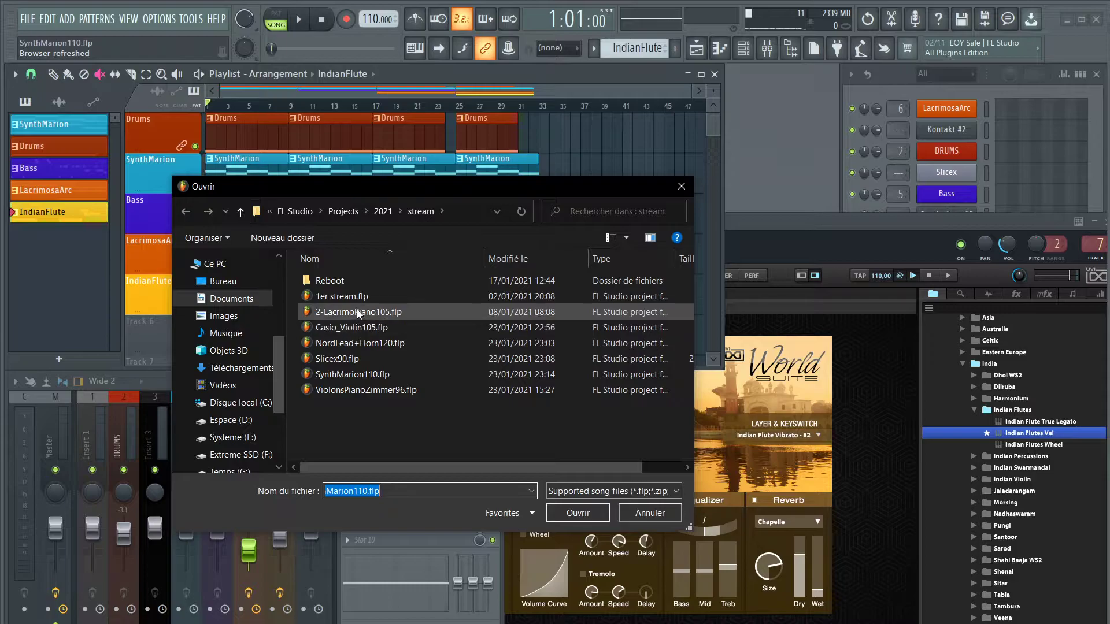
{"action": "double_click", "coordinate": [340, 280]}
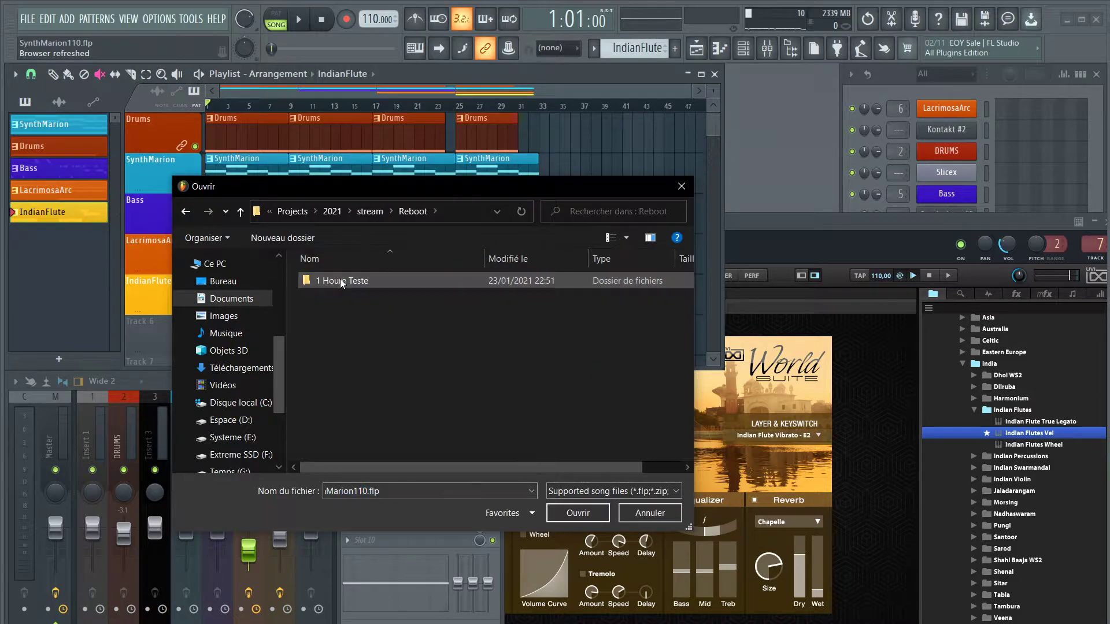
{"action": "double_click", "coordinate": [340, 280]}
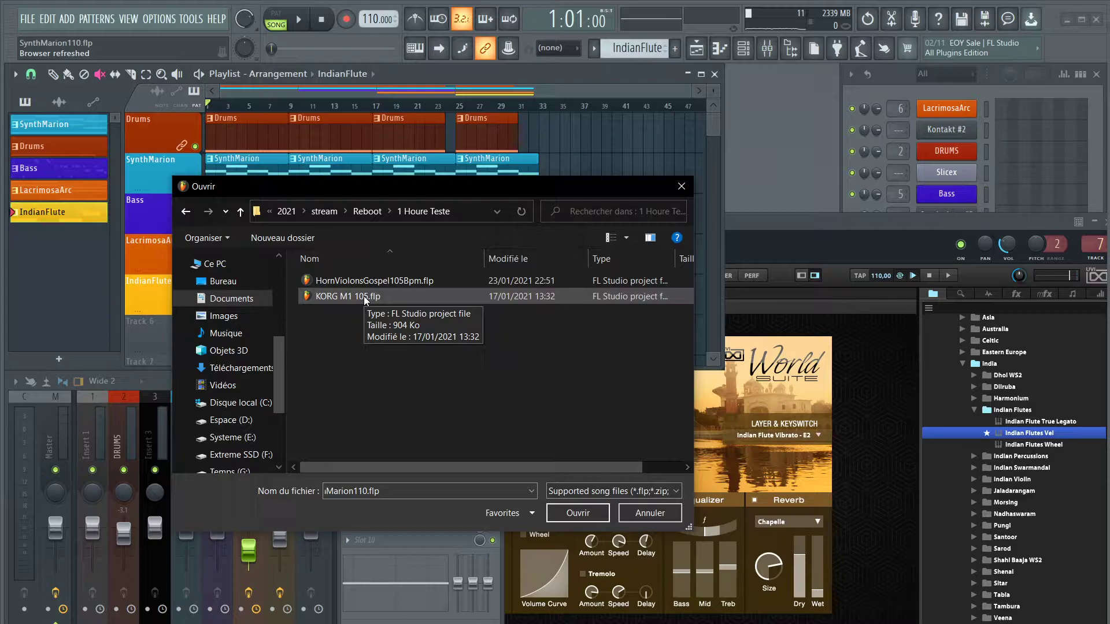
{"action": "double_click", "coordinate": [363, 296]}
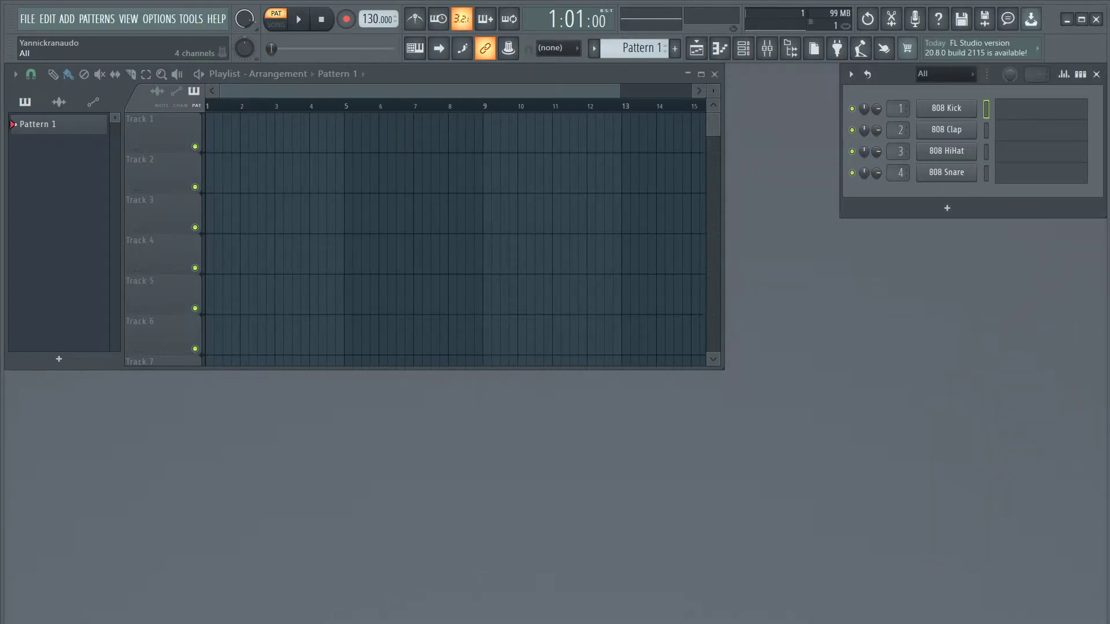
From the empty default project, open KORG M1 105.flp again in stream > Reboot > 1 Houre Teste
{"action": "left_click", "coordinate": [28, 19]}
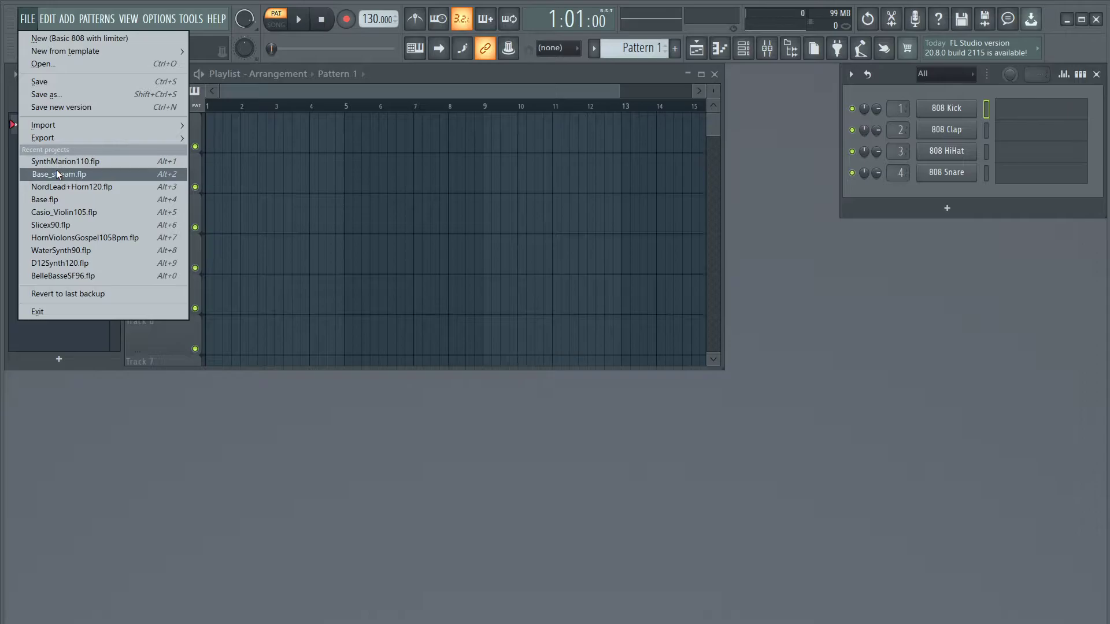
{"action": "left_click", "coordinate": [47, 67]}
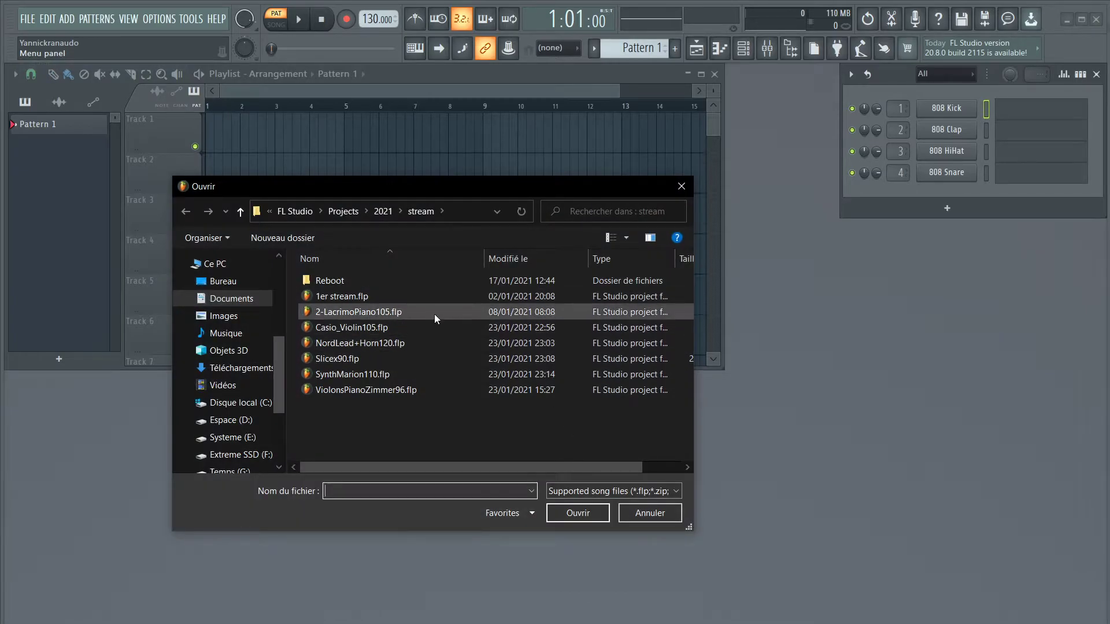
{"action": "double_click", "coordinate": [324, 280]}
{"action": "double_click", "coordinate": [328, 286]}
{"action": "double_click", "coordinate": [345, 297]}
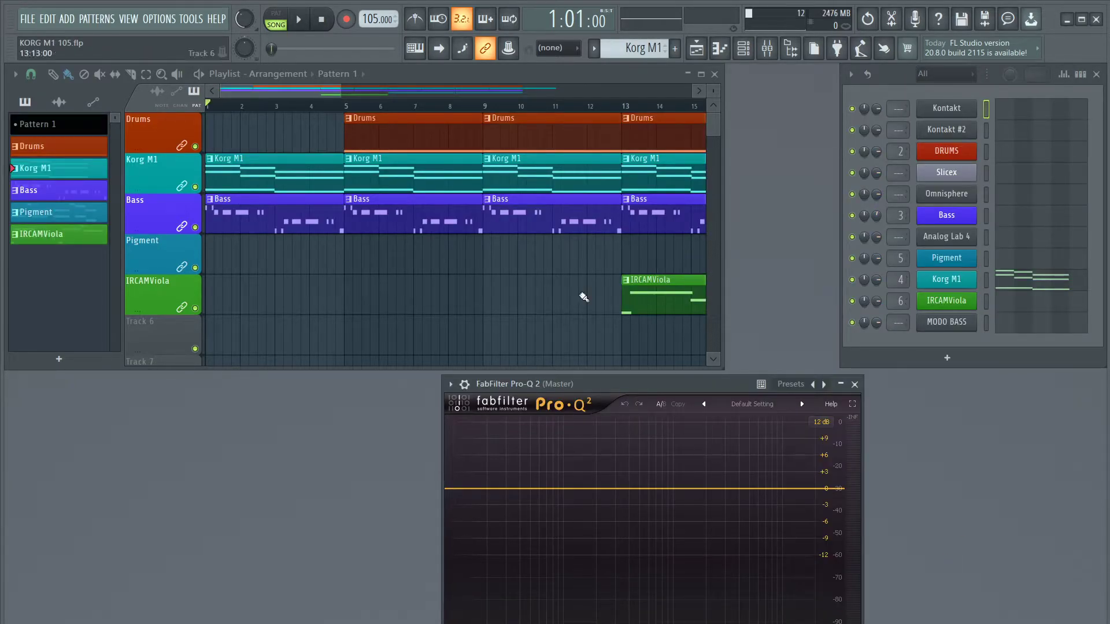
Show the whole KORG M1 105 arrangement in the playlist, play the song and stop playback
{"action": "scroll", "coordinate": [314, 109], "scroll_direction": "down", "scroll_amount": 6}
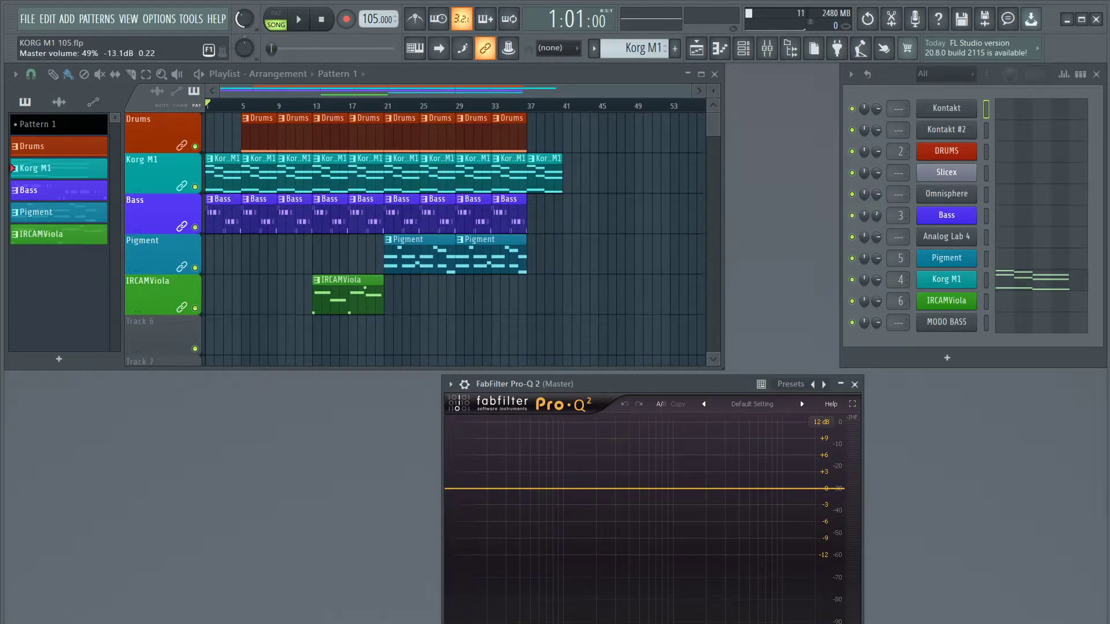
{"action": "left_click", "coordinate": [295, 27]}
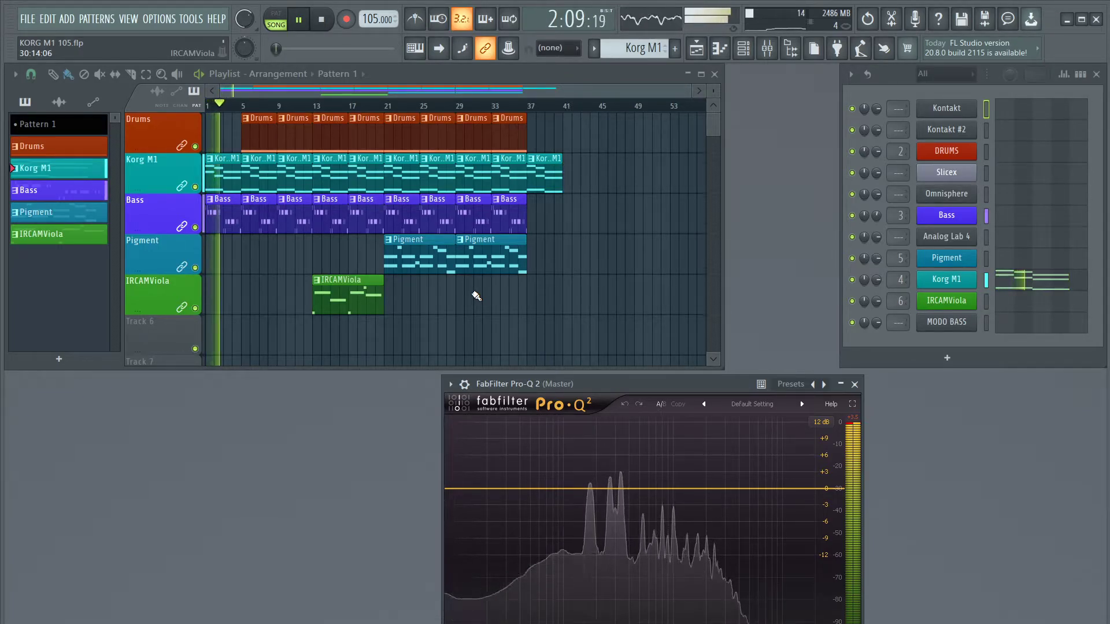
{"action": "left_click", "coordinate": [336, 20]}
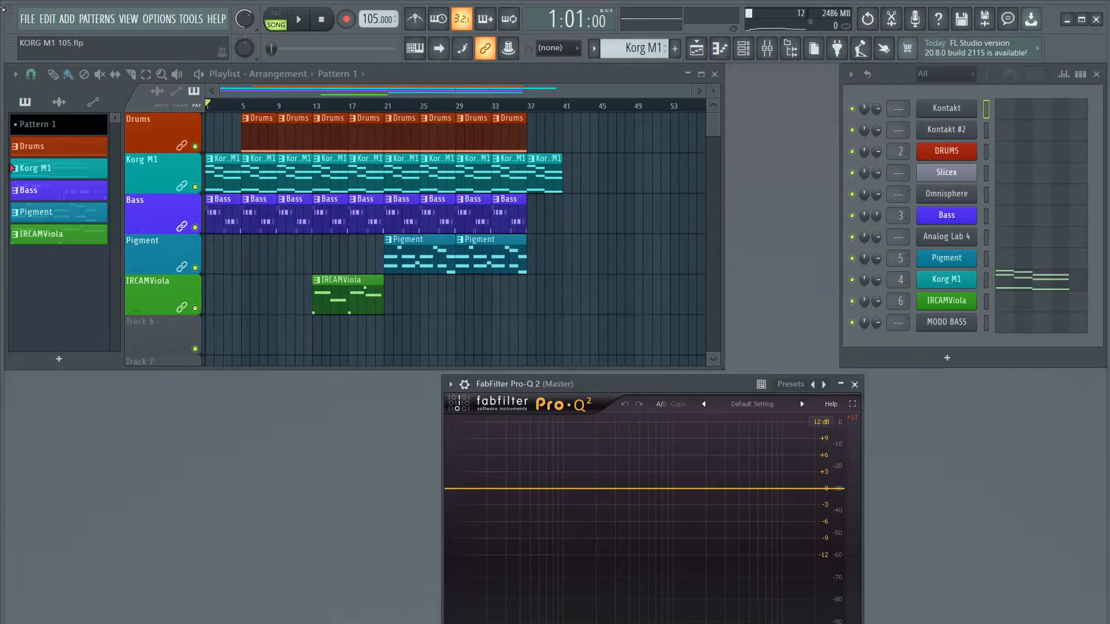
Save the changes to KORG M1 105.flp and browse to the 2021 > stream folder to choose another project
{"action": "left_click", "coordinate": [28, 19]}
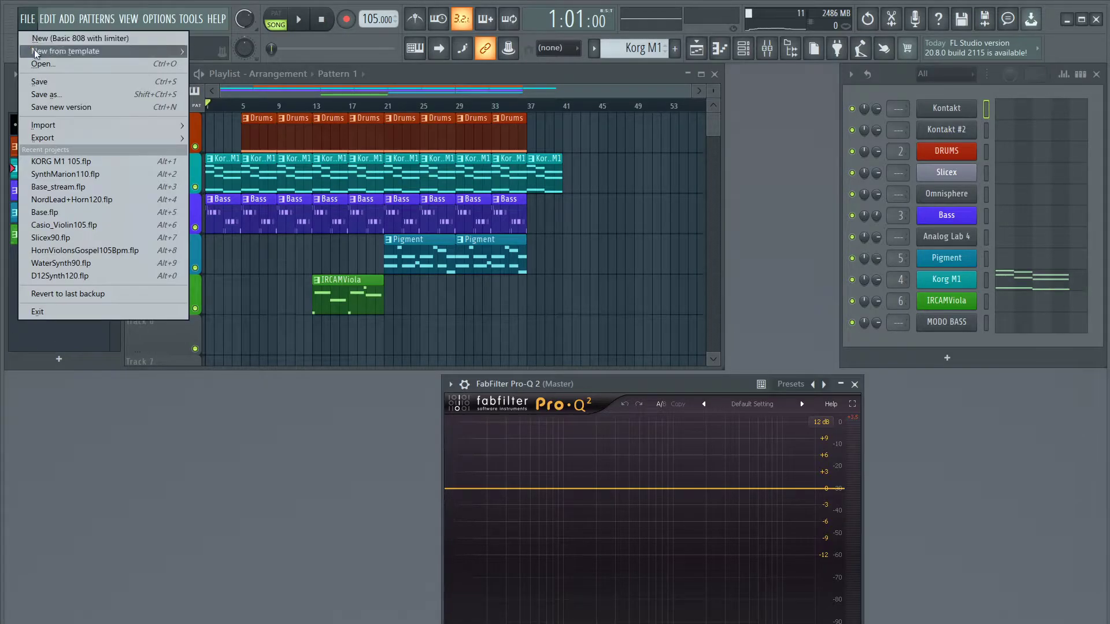
{"action": "left_click", "coordinate": [50, 62]}
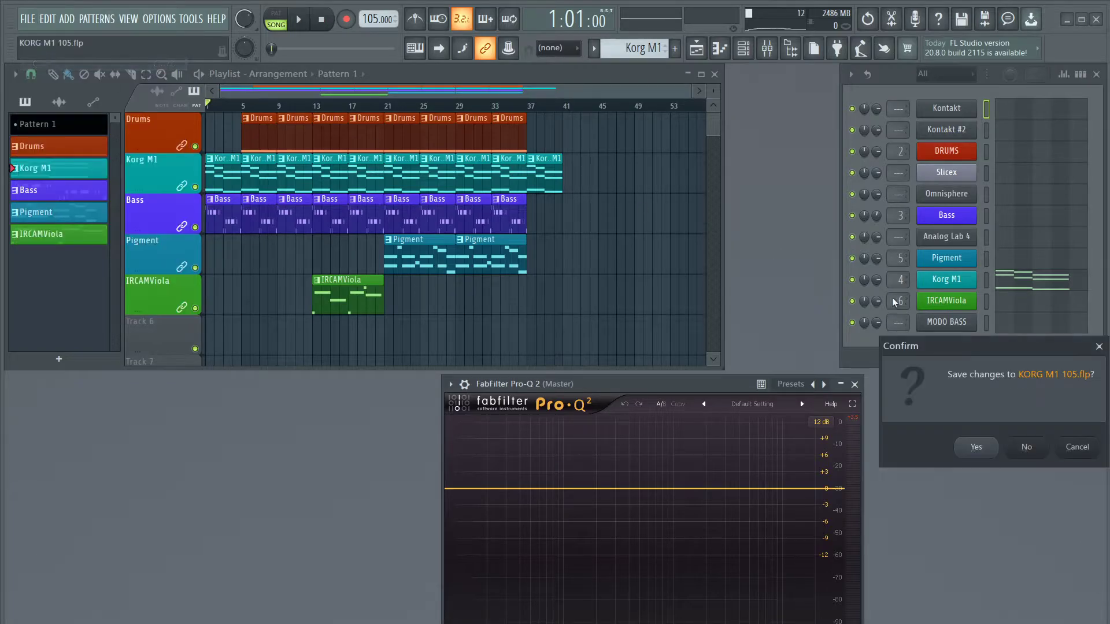
{"action": "left_click", "coordinate": [976, 447]}
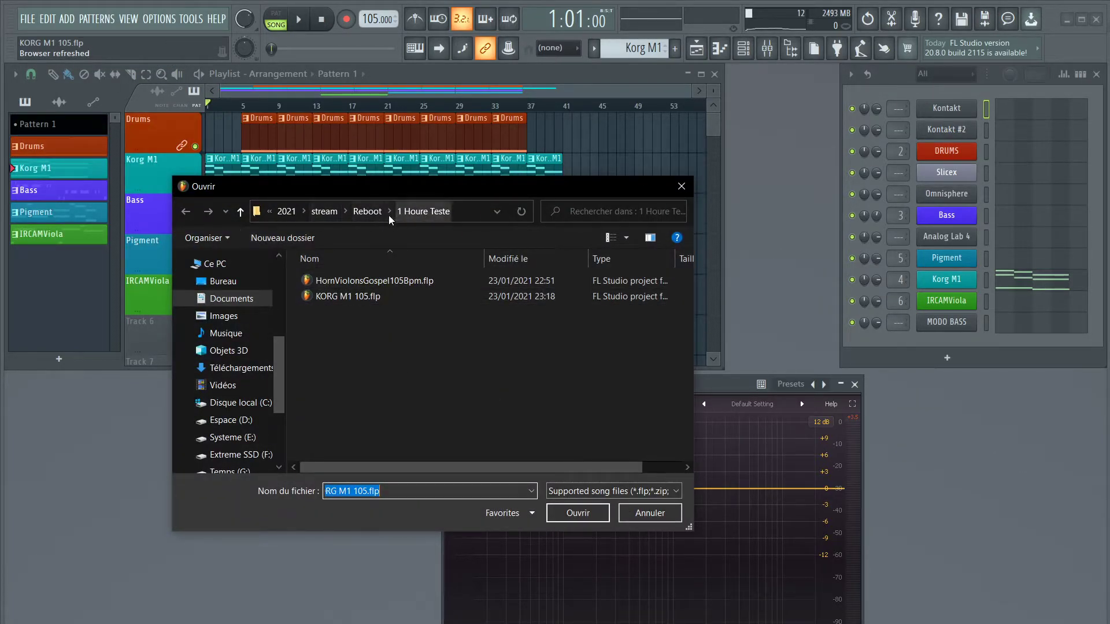
{"action": "left_click", "coordinate": [367, 213]}
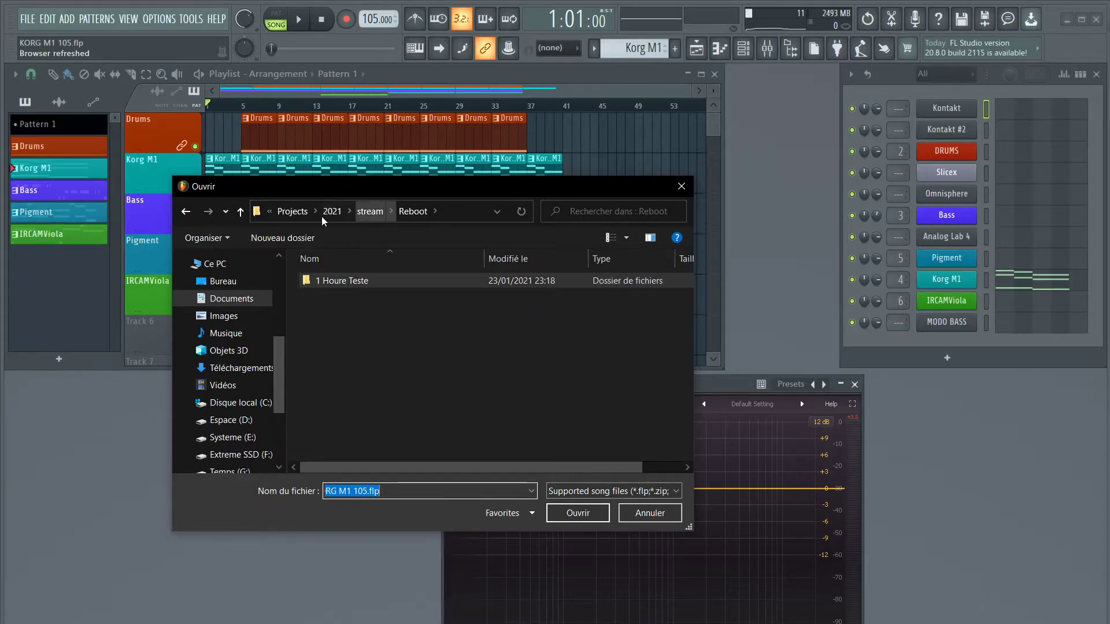
{"action": "left_click", "coordinate": [335, 213]}
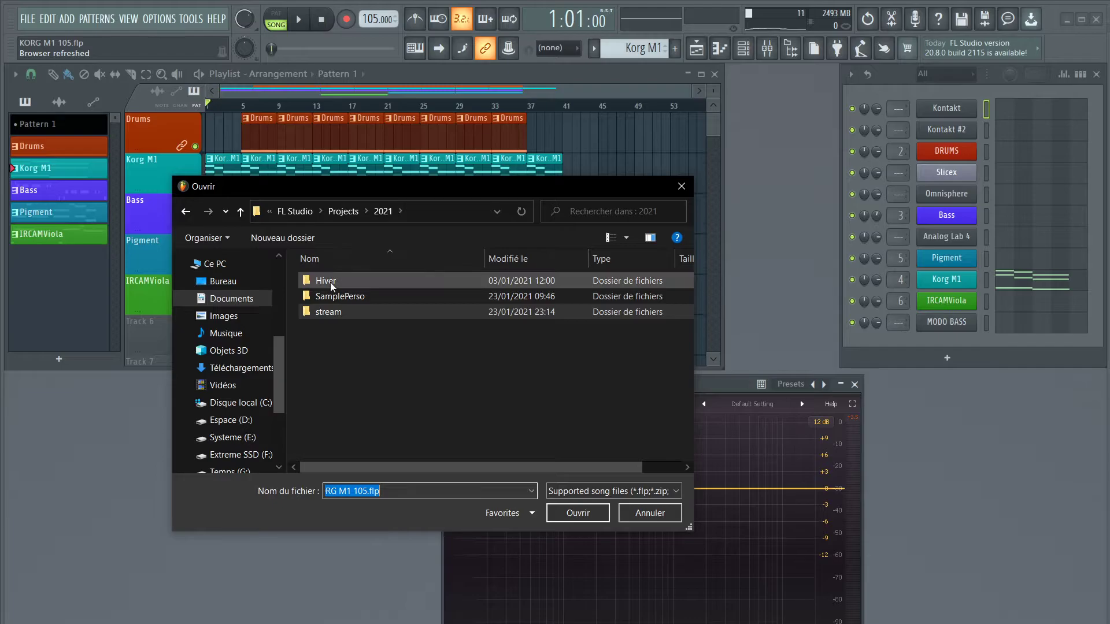
{"action": "double_click", "coordinate": [331, 314]}
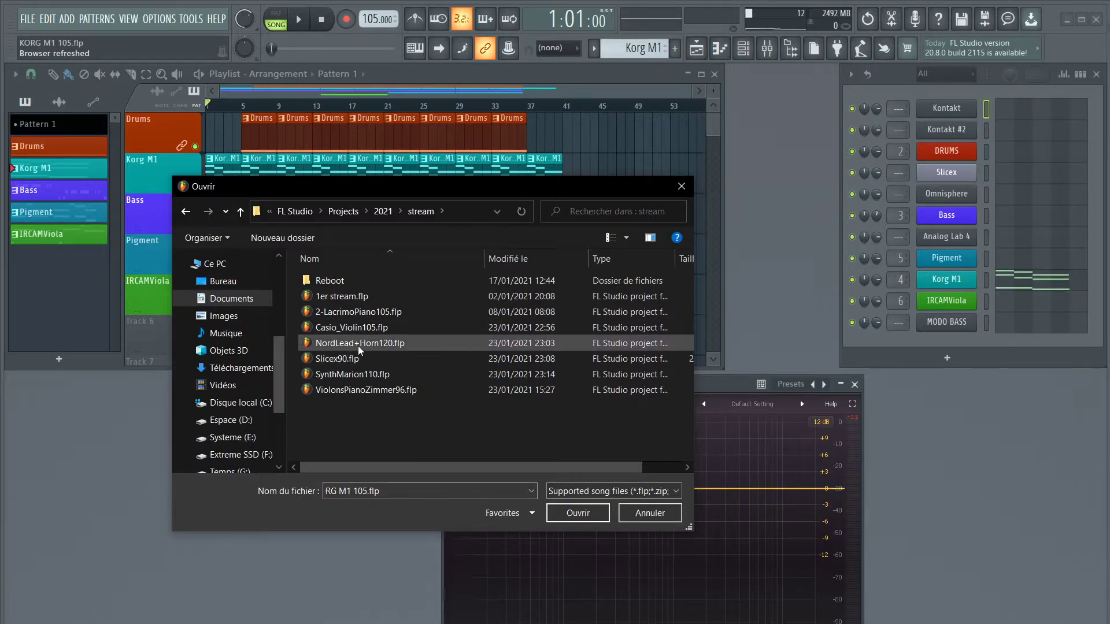
{"action": "left_click", "coordinate": [378, 212]}
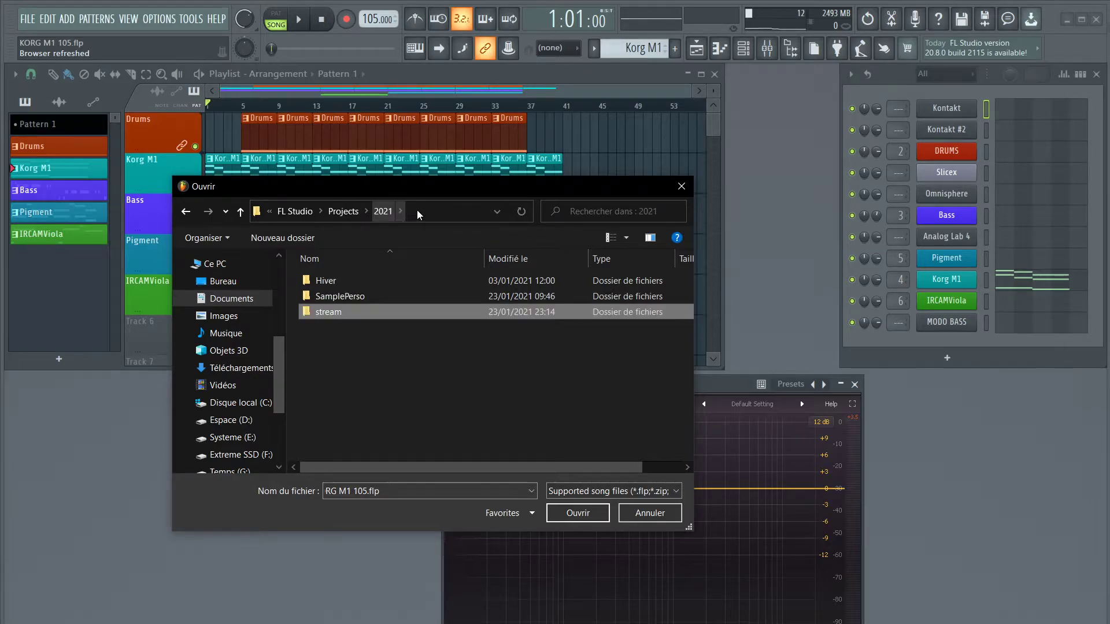
{"action": "double_click", "coordinate": [334, 312]}
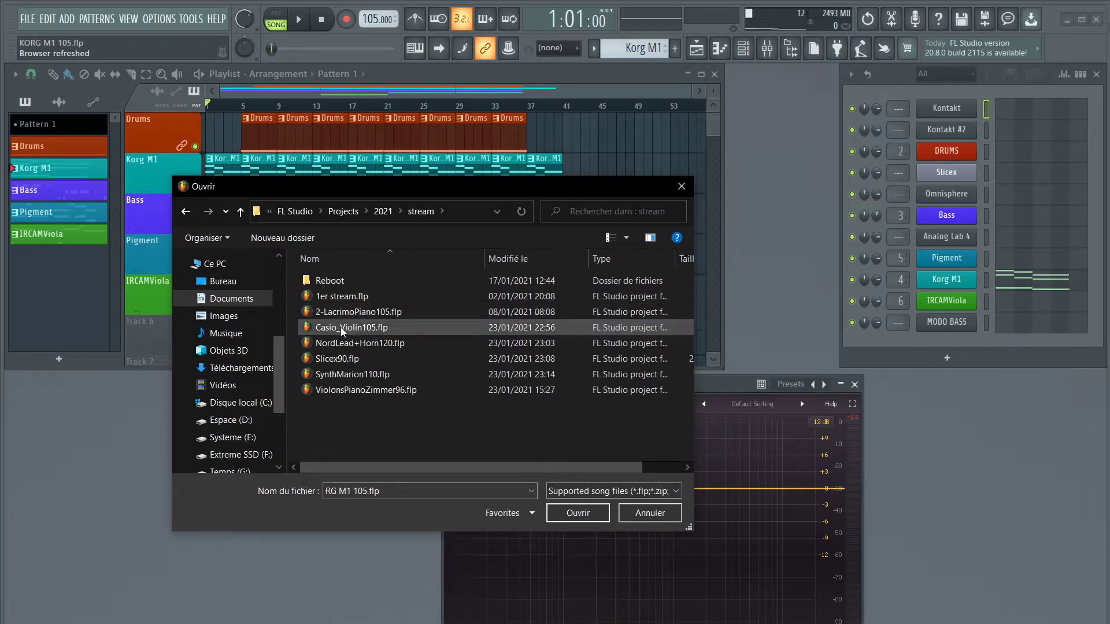
Create a new folder named 1houre inside the stream folder
{"action": "right_click", "coordinate": [357, 419]}
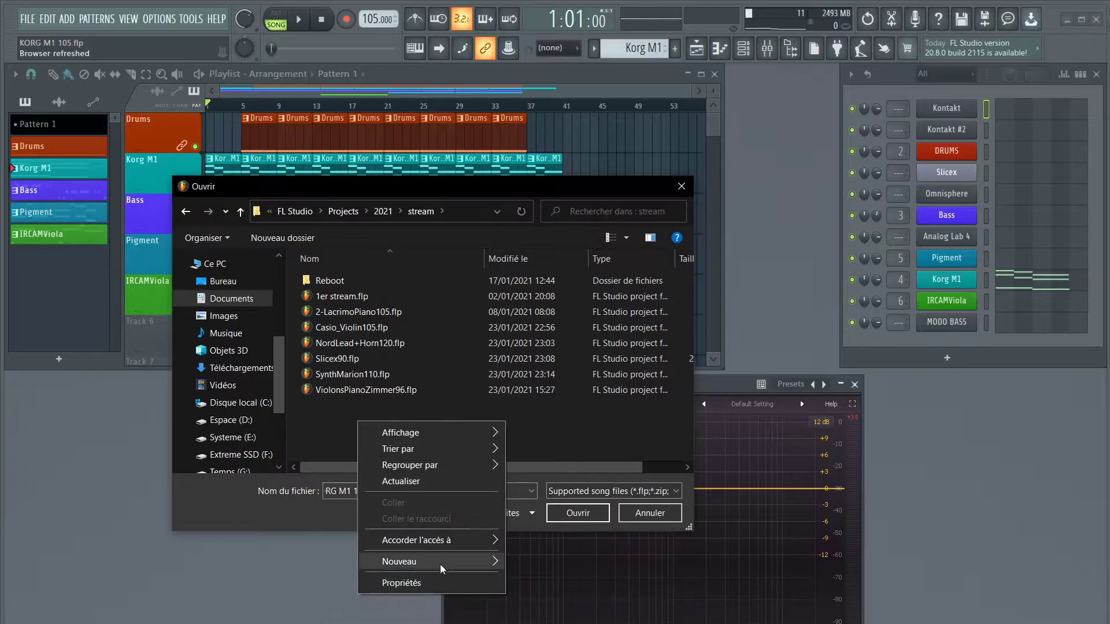
{"action": "right_click", "coordinate": [335, 418]}
{"action": "right_click", "coordinate": [335, 417]}
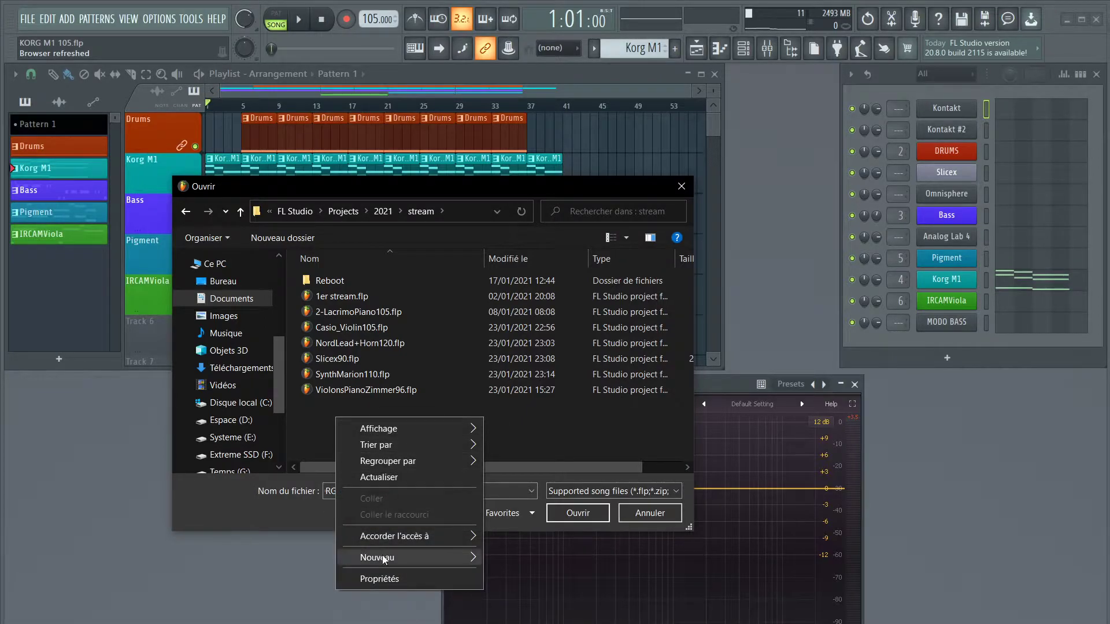
{"action": "mouse_move", "coordinate": [382, 555]}
{"action": "left_click", "coordinate": [513, 556]}
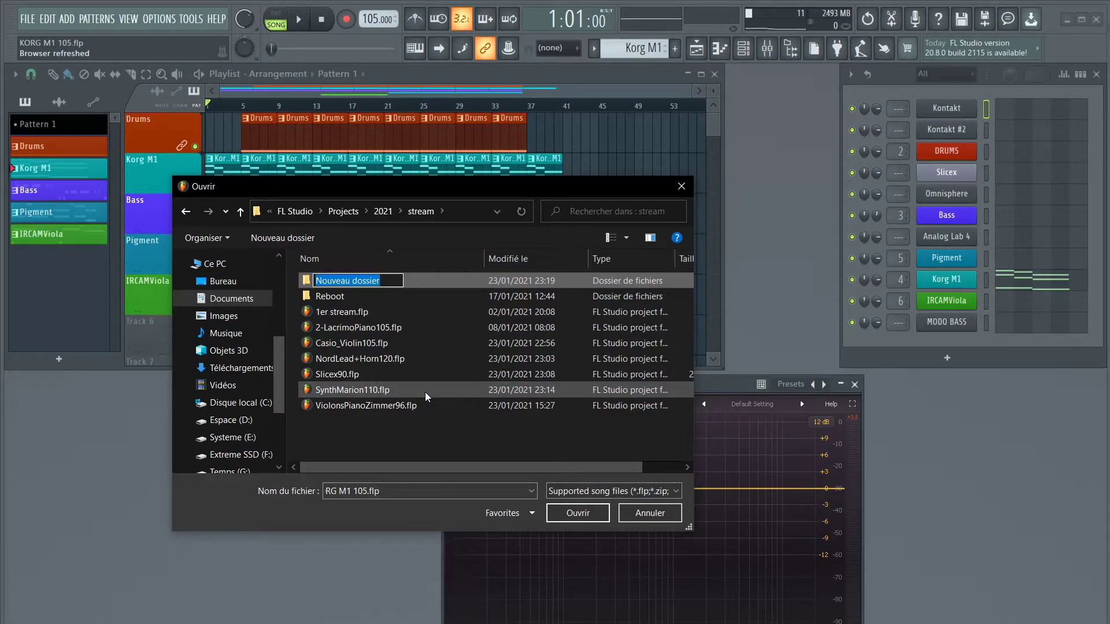
{"action": "type", "text": "1houre"}
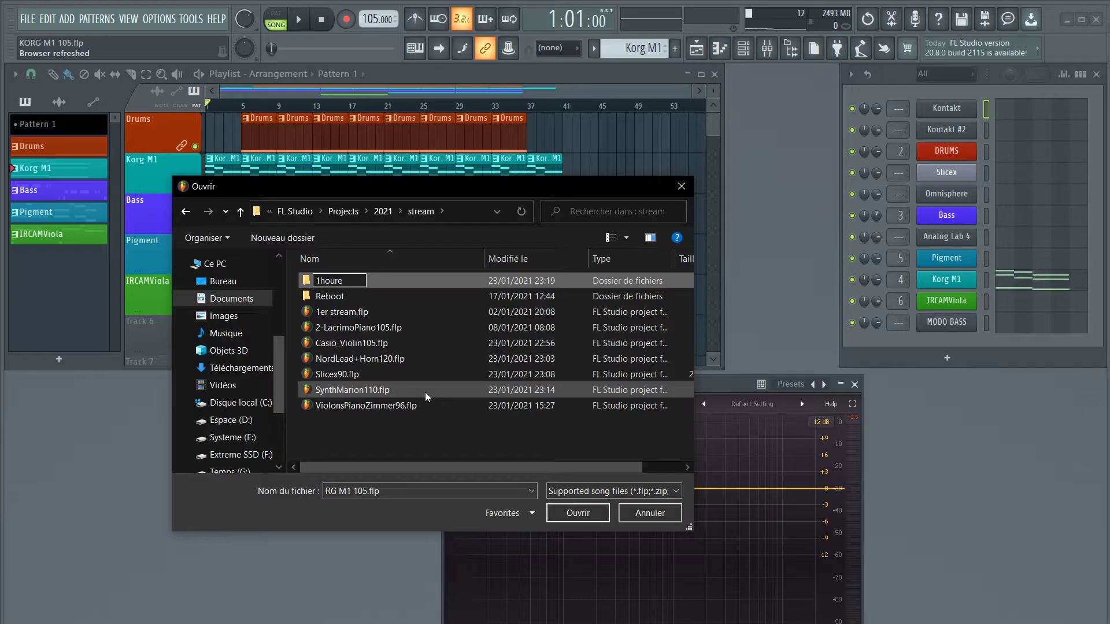
{"action": "key", "text": "Return"}
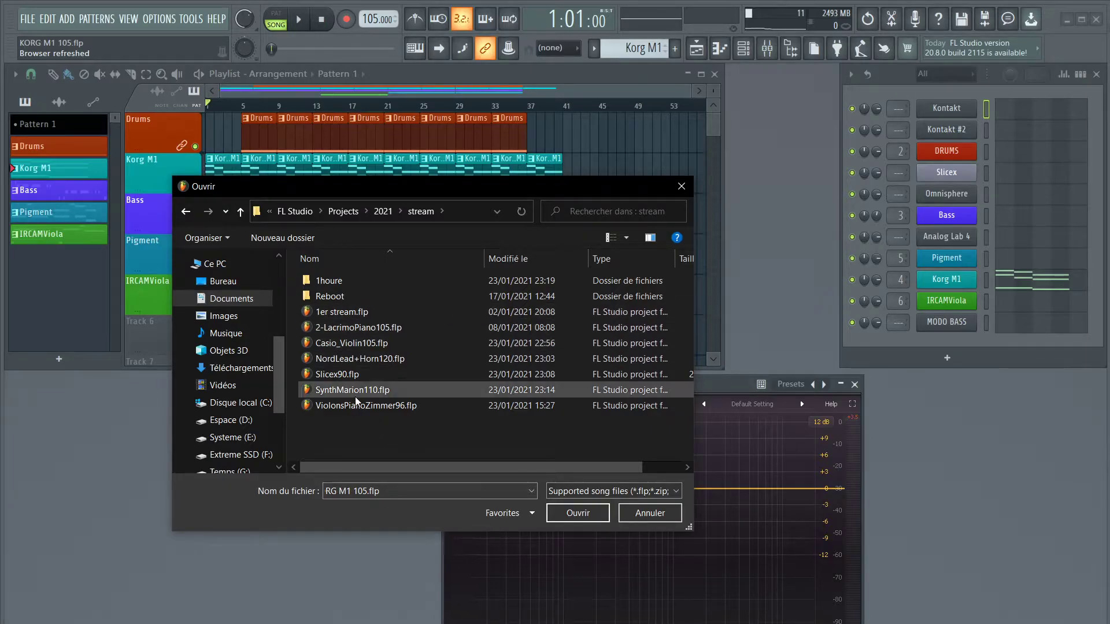
Move all the loose project files of the stream folder into 1houre and create a folder named Work in Progress beside it
{"action": "left_click_drag", "start_coordinate": [312, 312], "coordinate": [339, 278]}
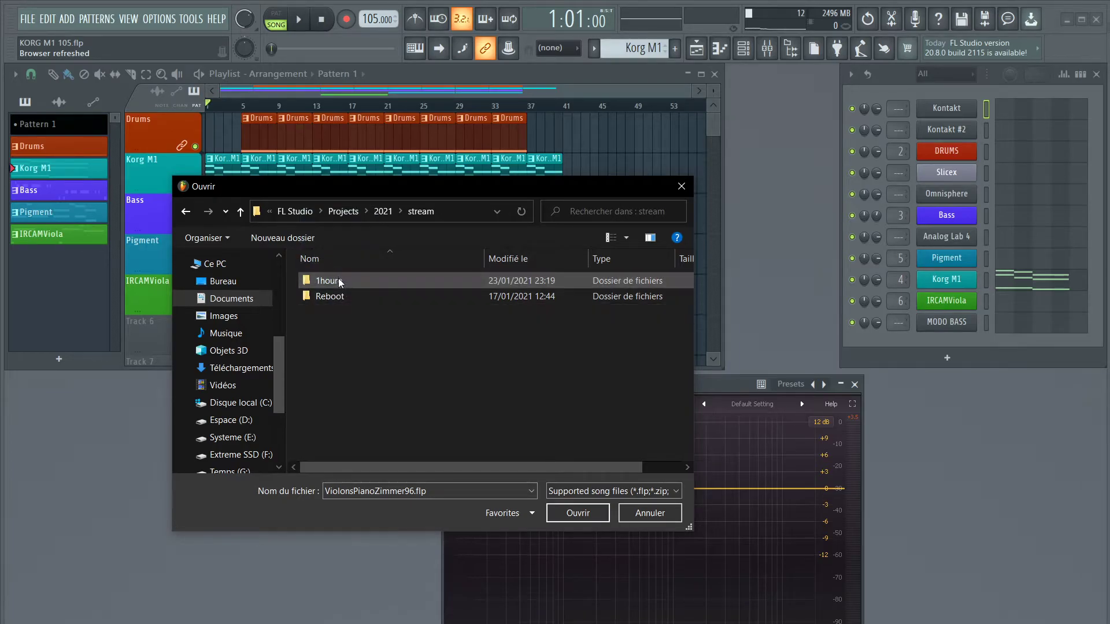
{"action": "right_click", "coordinate": [326, 318]}
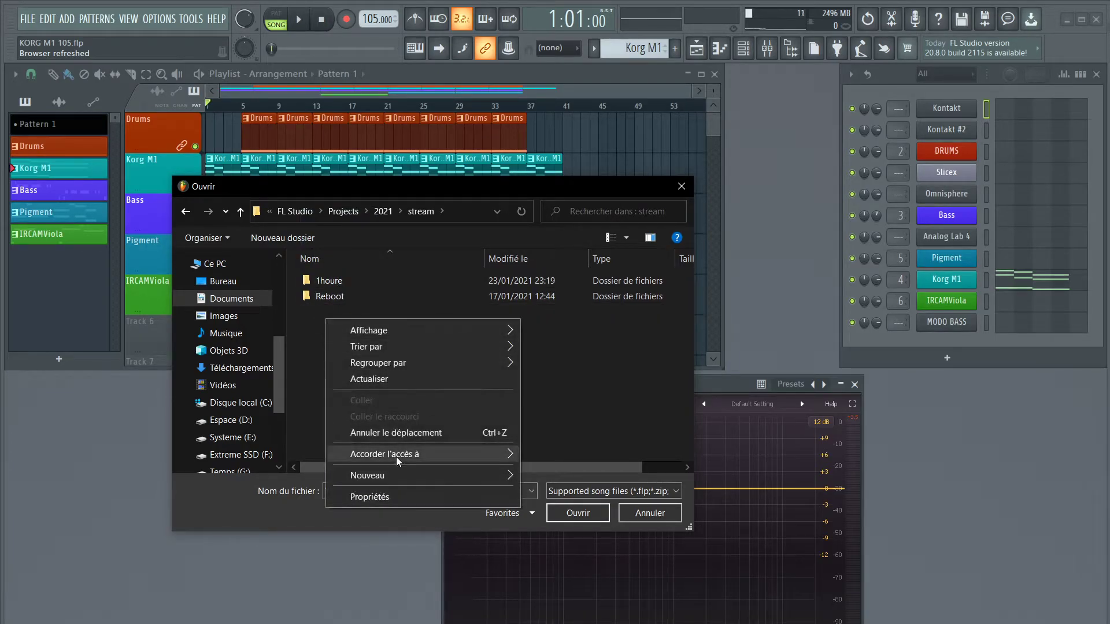
{"action": "mouse_move", "coordinate": [399, 474]}
{"action": "left_click", "coordinate": [538, 480]}
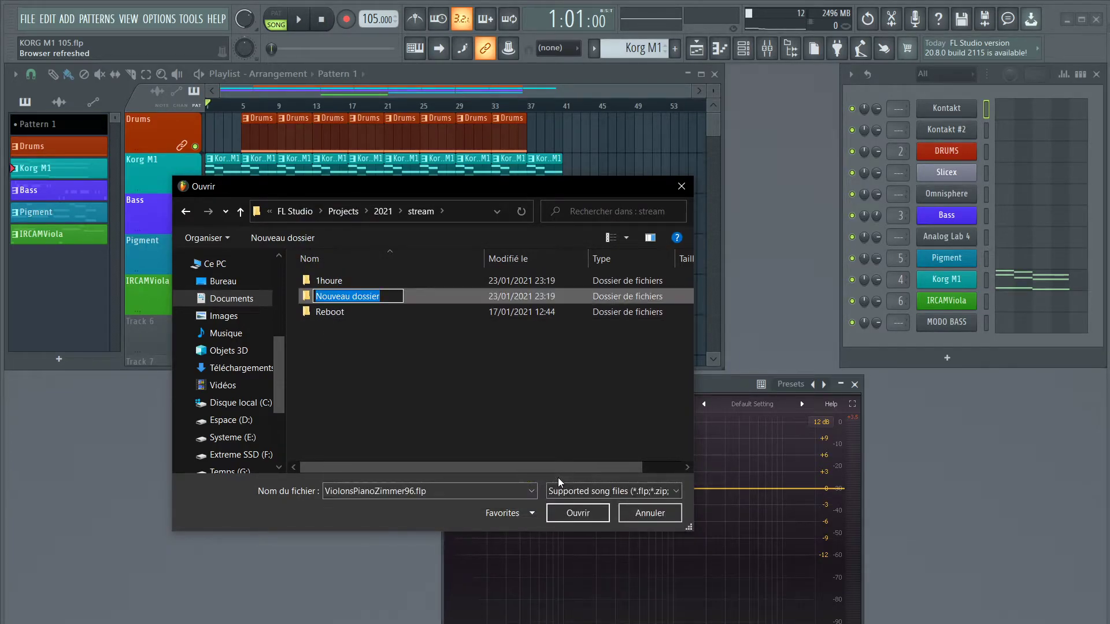
{"action": "type", "text": "Work i"}
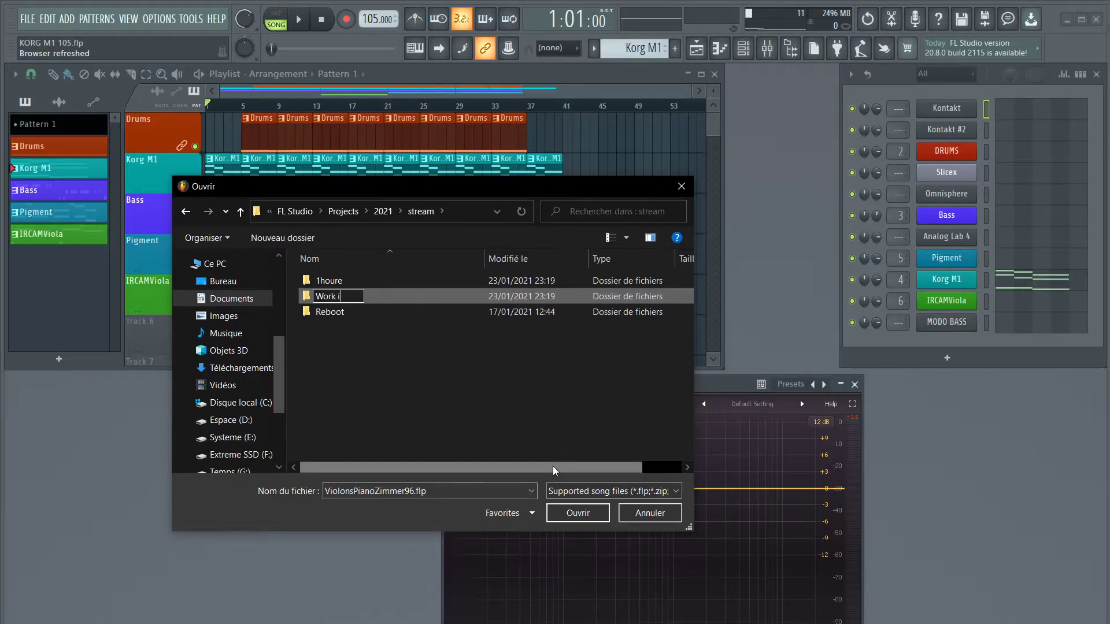
{"action": "type", "text": "n Progress"}
{"action": "left_click", "coordinate": [404, 363]}
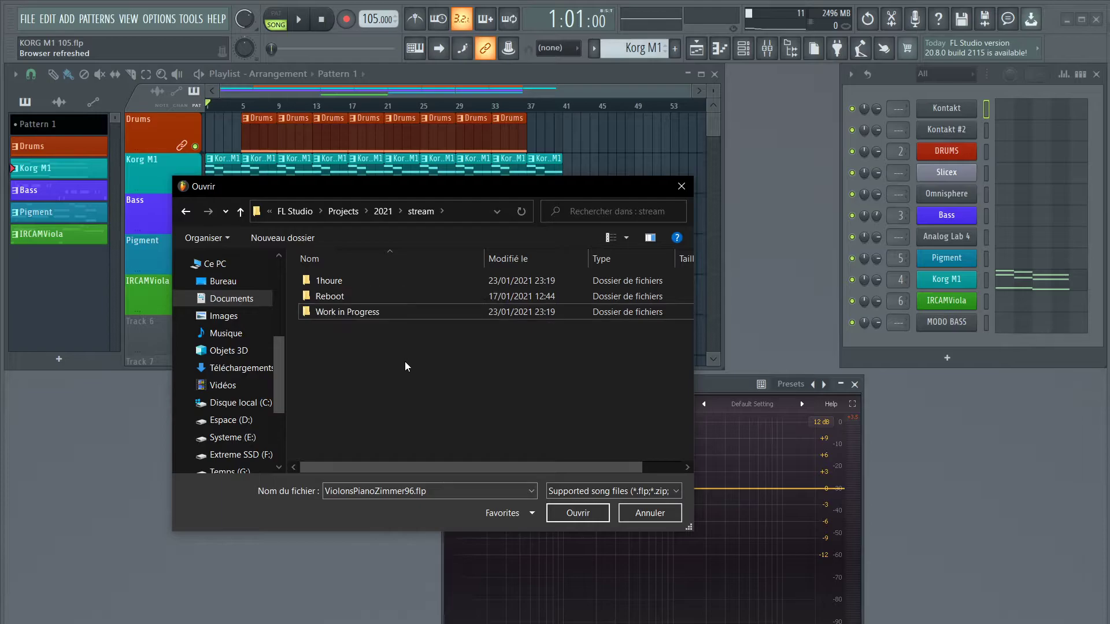
Copy NordLead+Horn120.flp from the 1houre folder into the Work in Progress folder
{"action": "double_click", "coordinate": [341, 281]}
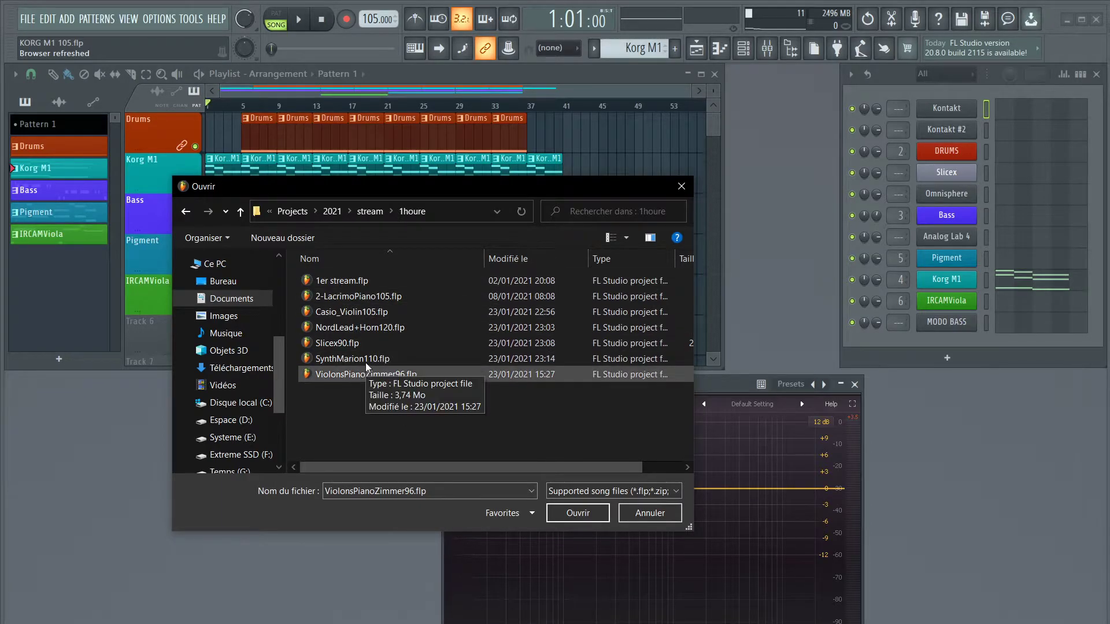
{"action": "left_click", "coordinate": [370, 327]}
{"action": "right_click", "coordinate": [370, 328]}
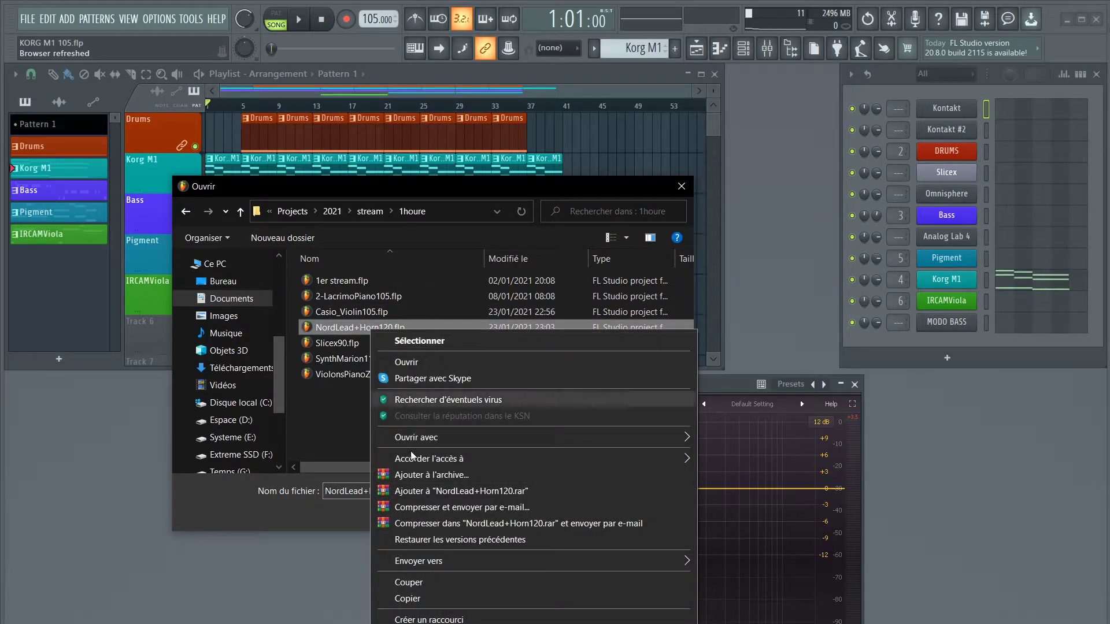
{"action": "left_click", "coordinate": [404, 604]}
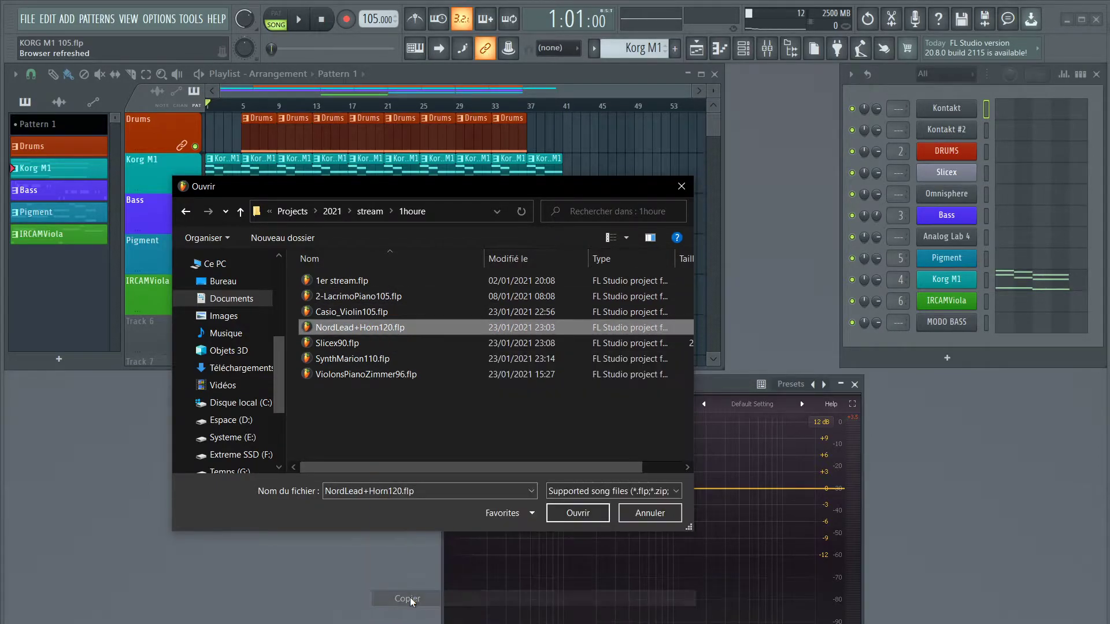
{"action": "left_click", "coordinate": [370, 212]}
{"action": "double_click", "coordinate": [342, 312]}
{"action": "right_click", "coordinate": [366, 331]}
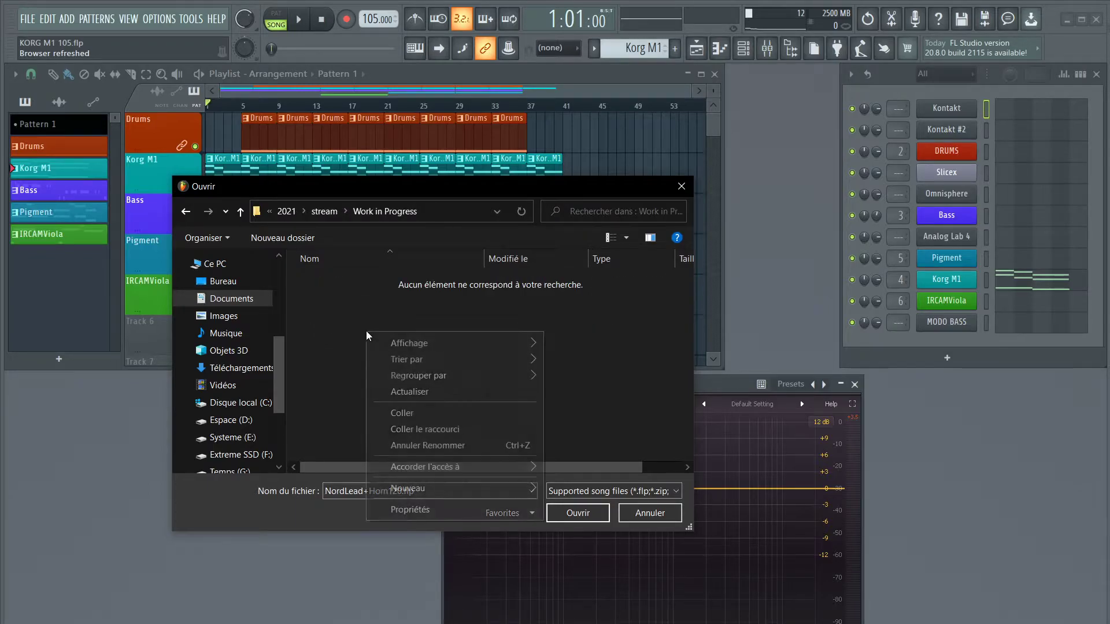
{"action": "left_click", "coordinate": [422, 414]}
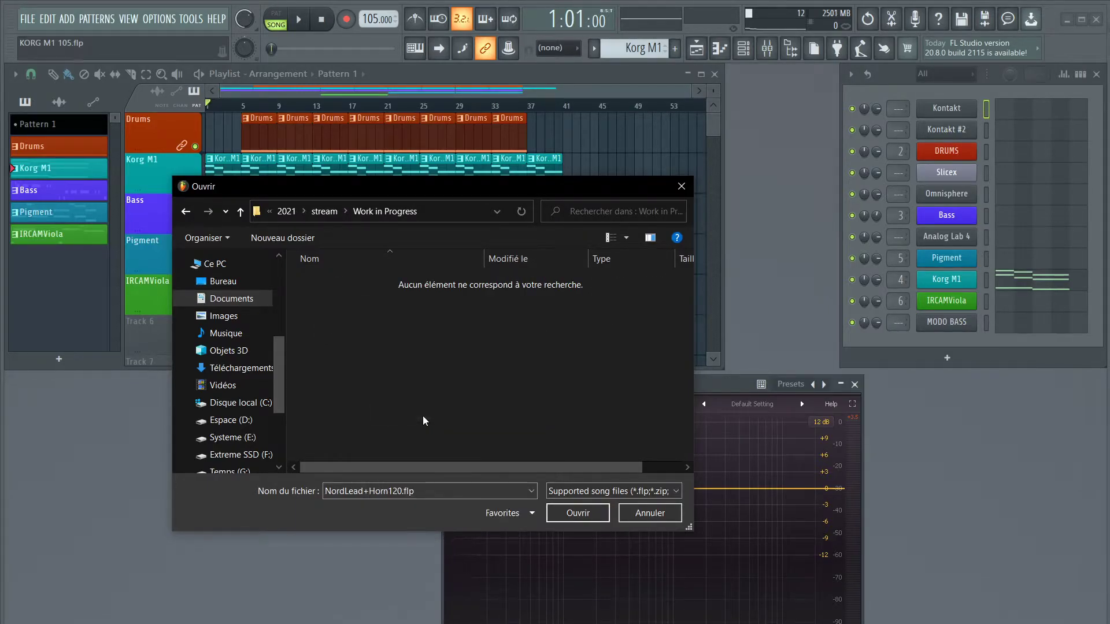
Copy HornViolonsGospel105Bpm.flp from Reboot > 1 Houre Teste into the Work in Progress folder
{"action": "left_click", "coordinate": [185, 212]}
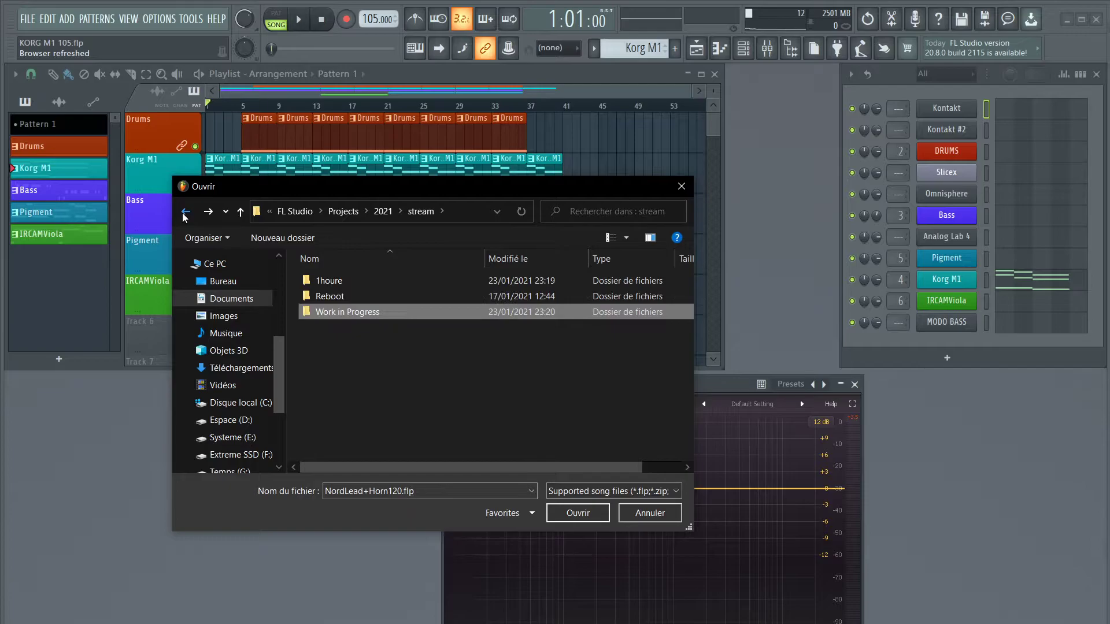
{"action": "double_click", "coordinate": [323, 282]}
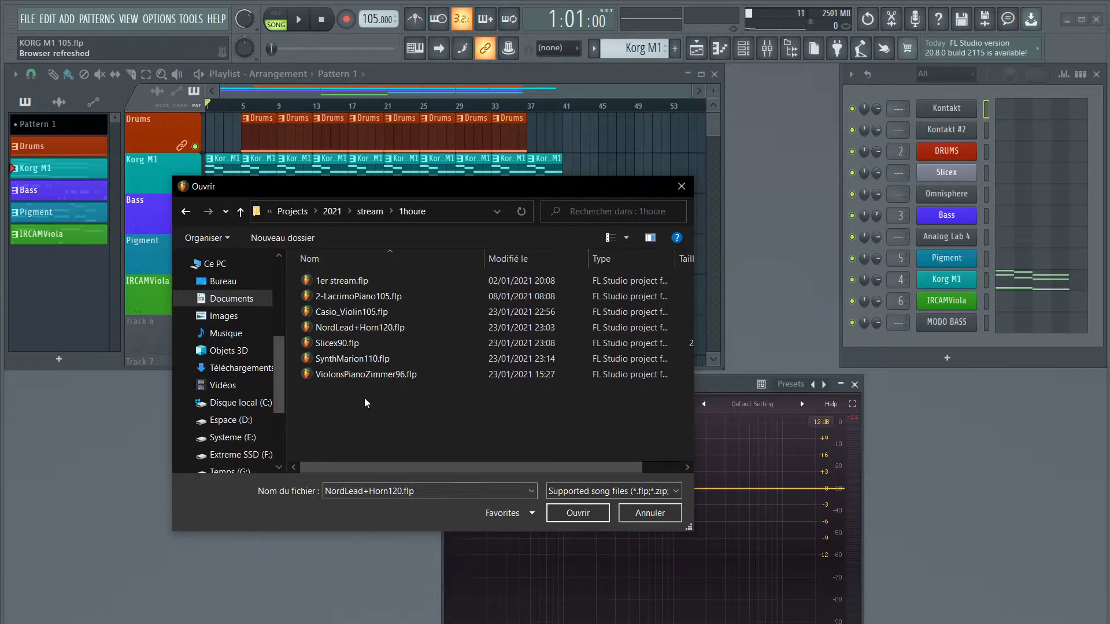
{"action": "left_click", "coordinate": [185, 211]}
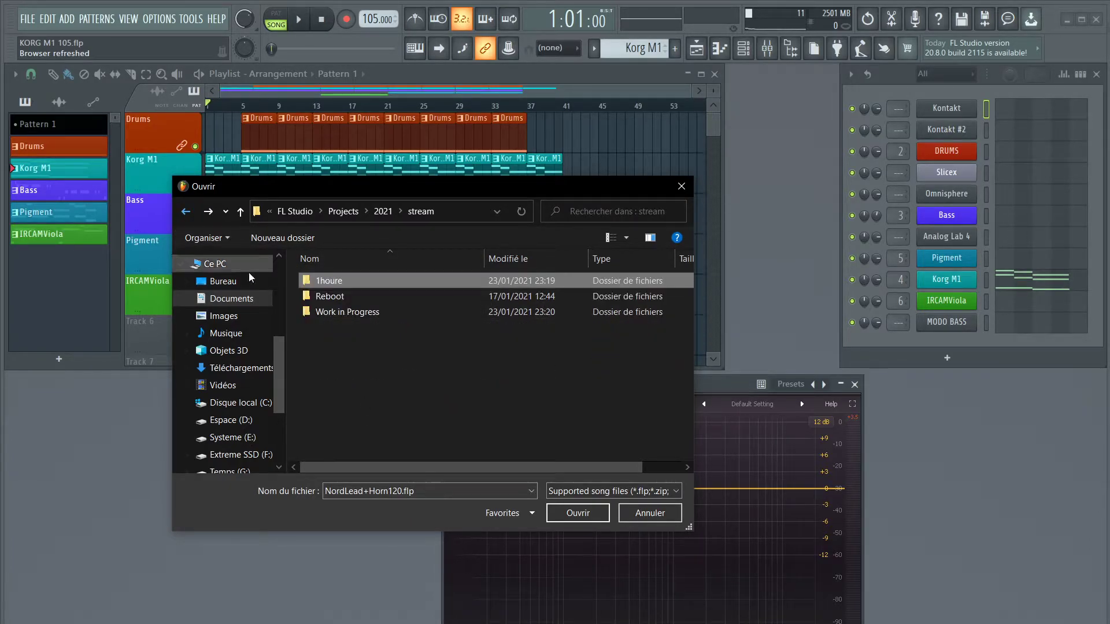
{"action": "double_click", "coordinate": [341, 298]}
{"action": "double_click", "coordinate": [373, 280]}
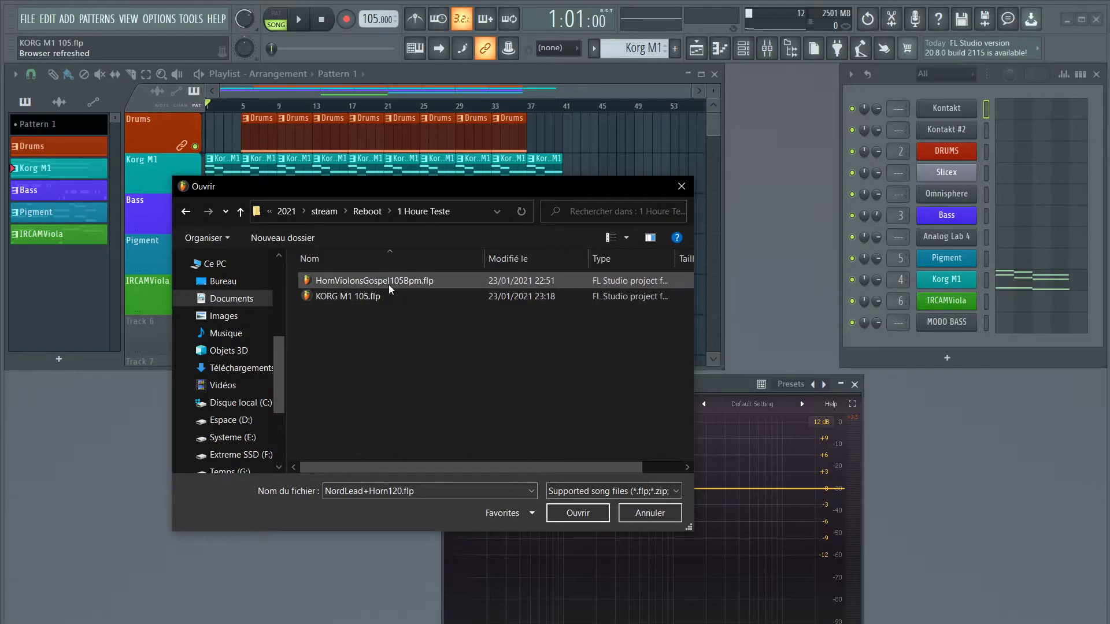
{"action": "right_click", "coordinate": [394, 283]}
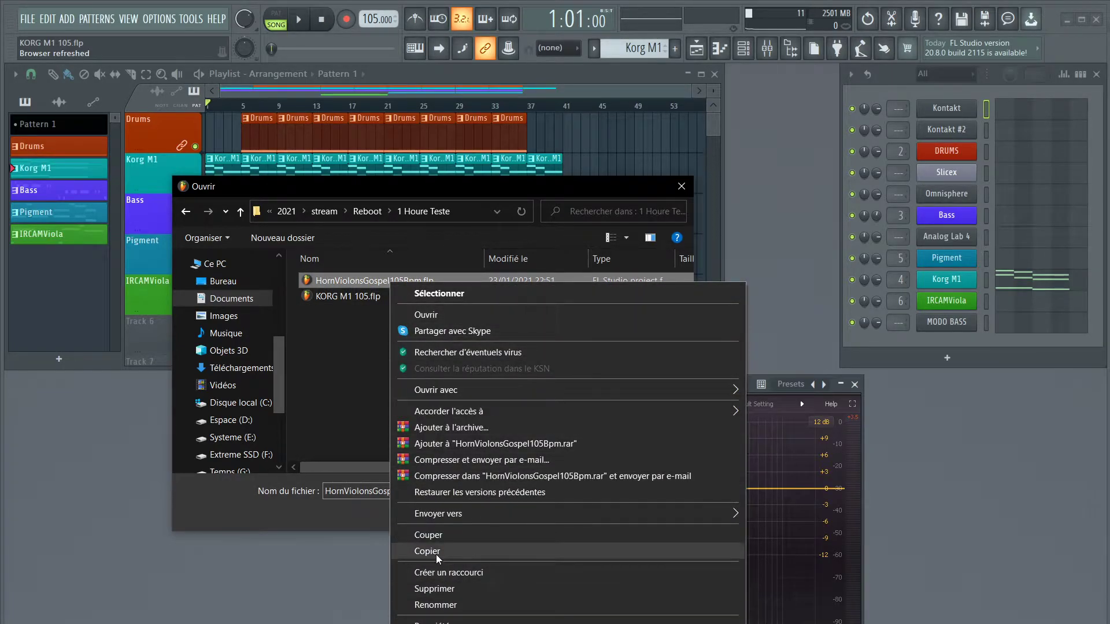
{"action": "left_click", "coordinate": [436, 553]}
{"action": "left_click", "coordinate": [186, 211]}
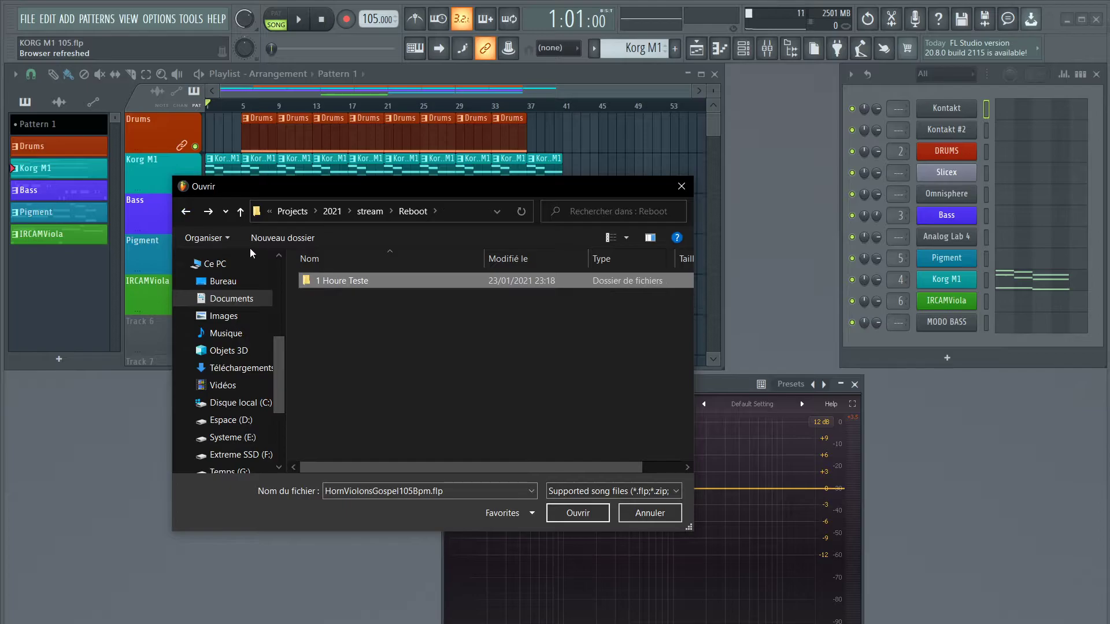
{"action": "left_click", "coordinate": [186, 211]}
{"action": "double_click", "coordinate": [341, 313]}
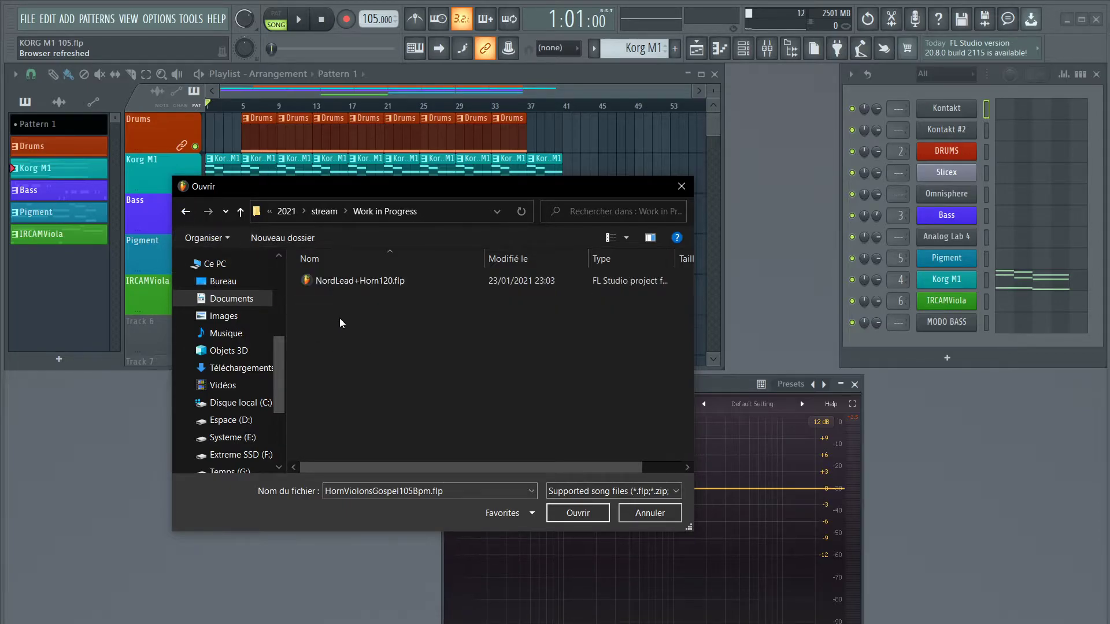
{"action": "right_click", "coordinate": [338, 299]}
{"action": "left_click", "coordinate": [369, 379]}
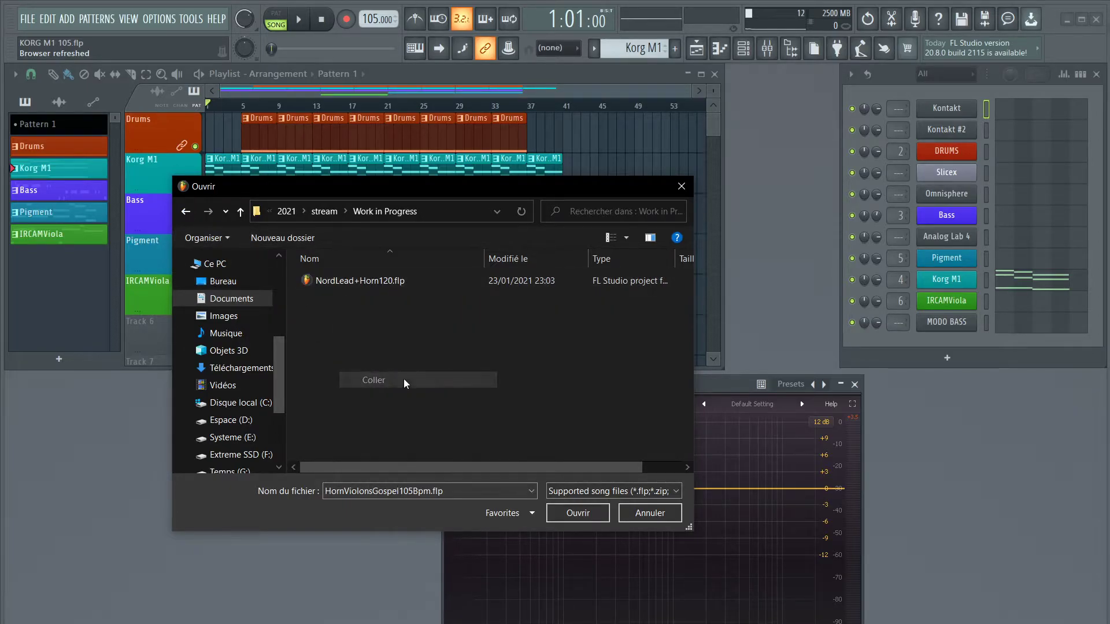
{"action": "left_click", "coordinate": [374, 336]}
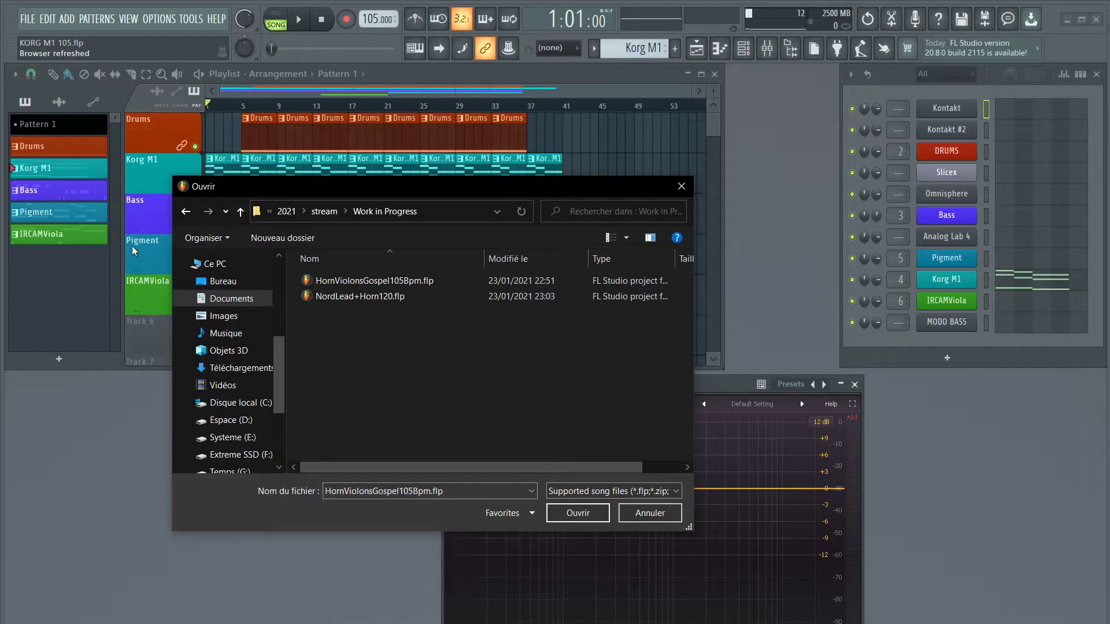
Open 1er stream.flp from the stream > 1houre folder, dismissing the plugin location and missing plugin messages
{"action": "left_click", "coordinate": [186, 212]}
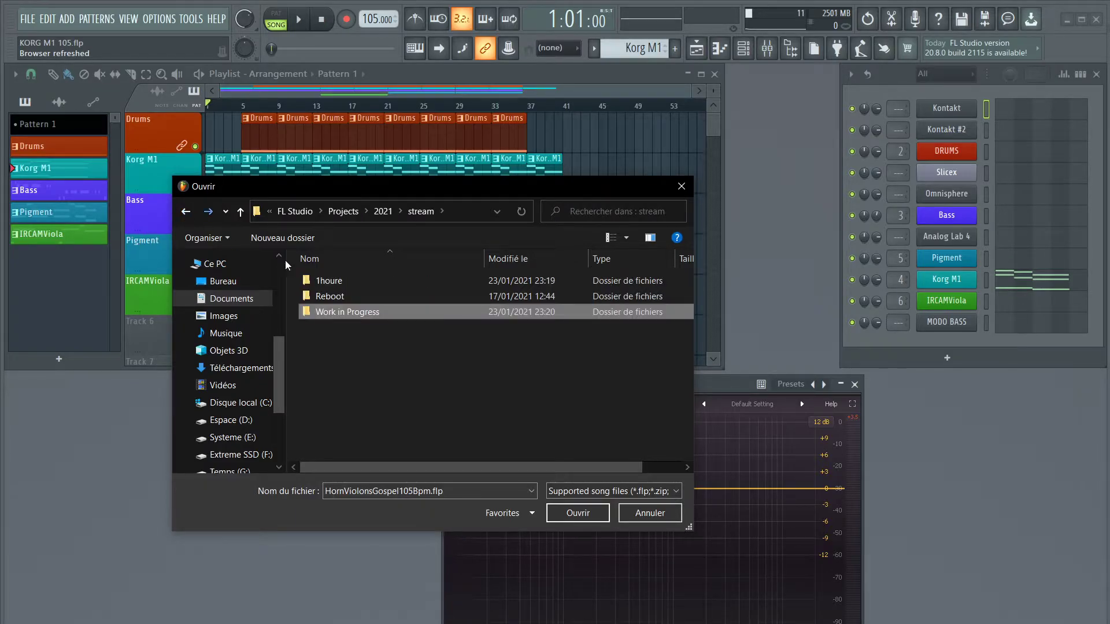
{"action": "double_click", "coordinate": [326, 285]}
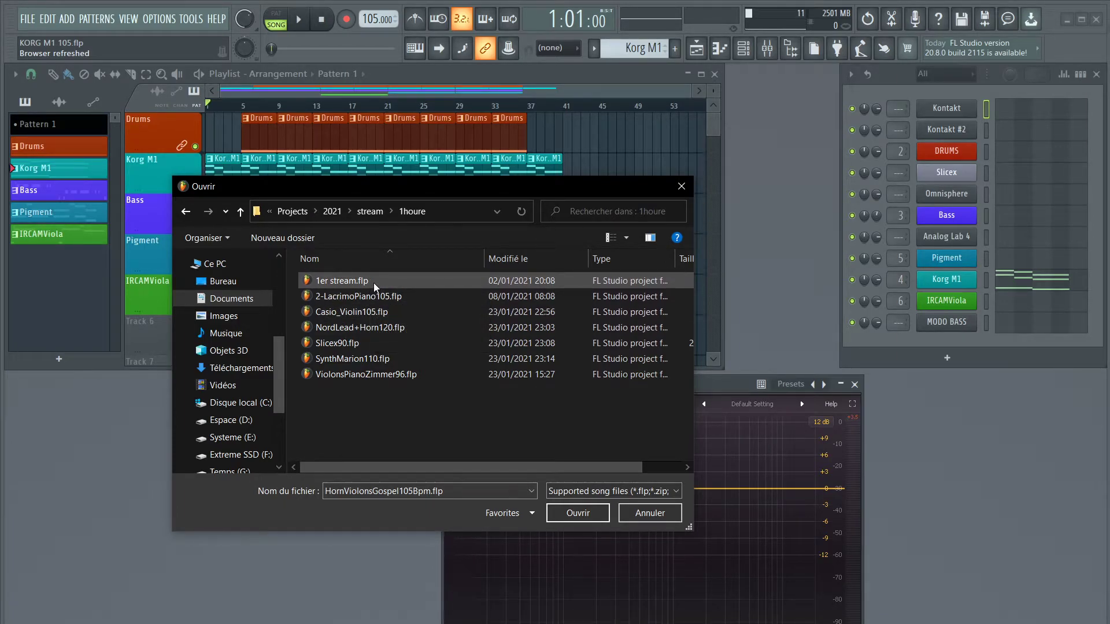
{"action": "double_click", "coordinate": [374, 283]}
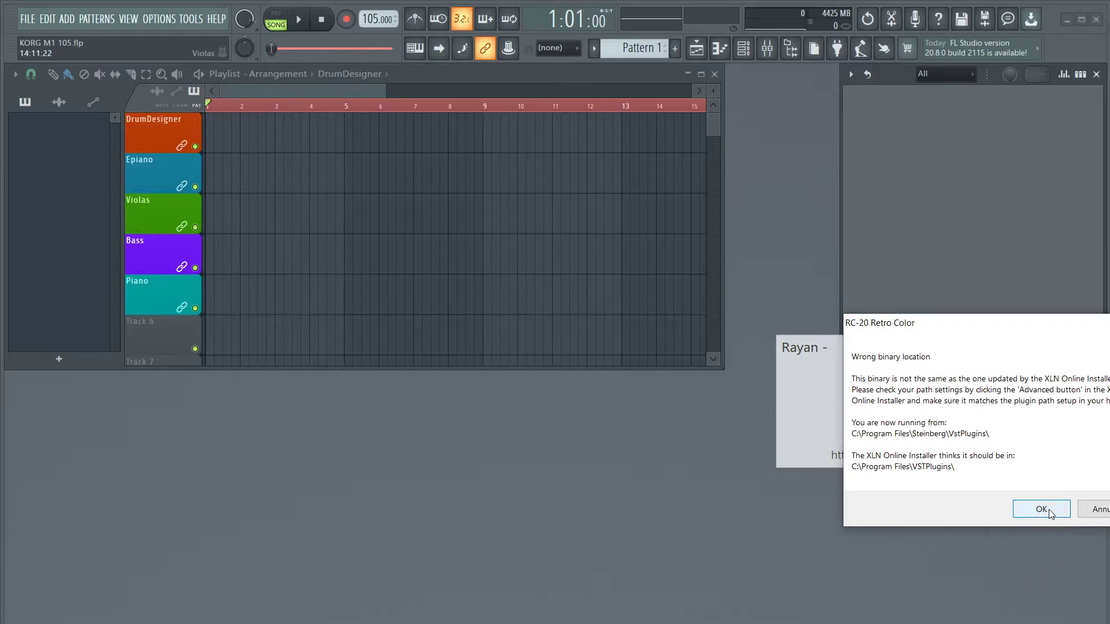
{"action": "left_click", "coordinate": [1043, 512]}
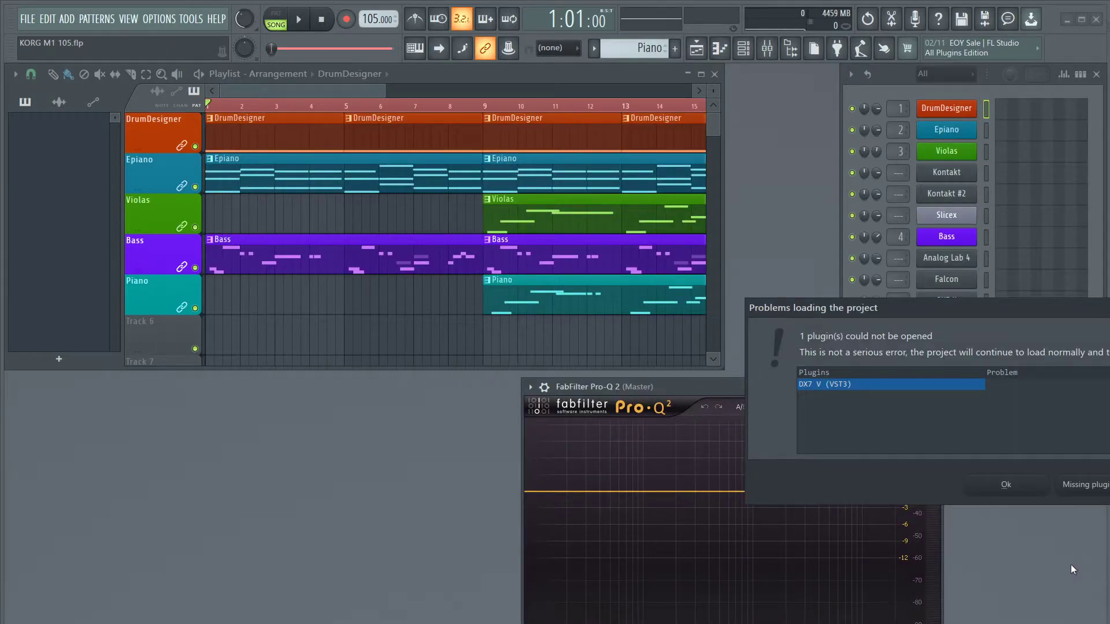
{"action": "left_click", "coordinate": [1024, 494]}
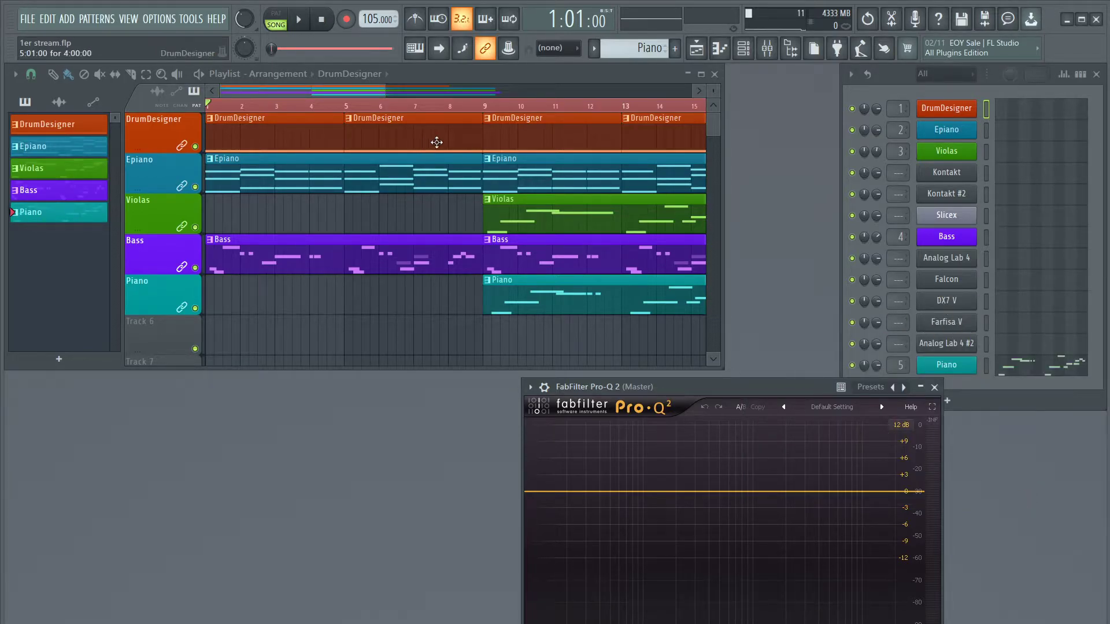
Show the whole 1er stream arrangement in the playlist, play the song and stop playback
{"action": "scroll", "coordinate": [462, 109], "scroll_direction": "down", "scroll_amount": 4}
{"action": "scroll", "coordinate": [463, 109], "scroll_direction": "down", "scroll_amount": 1}
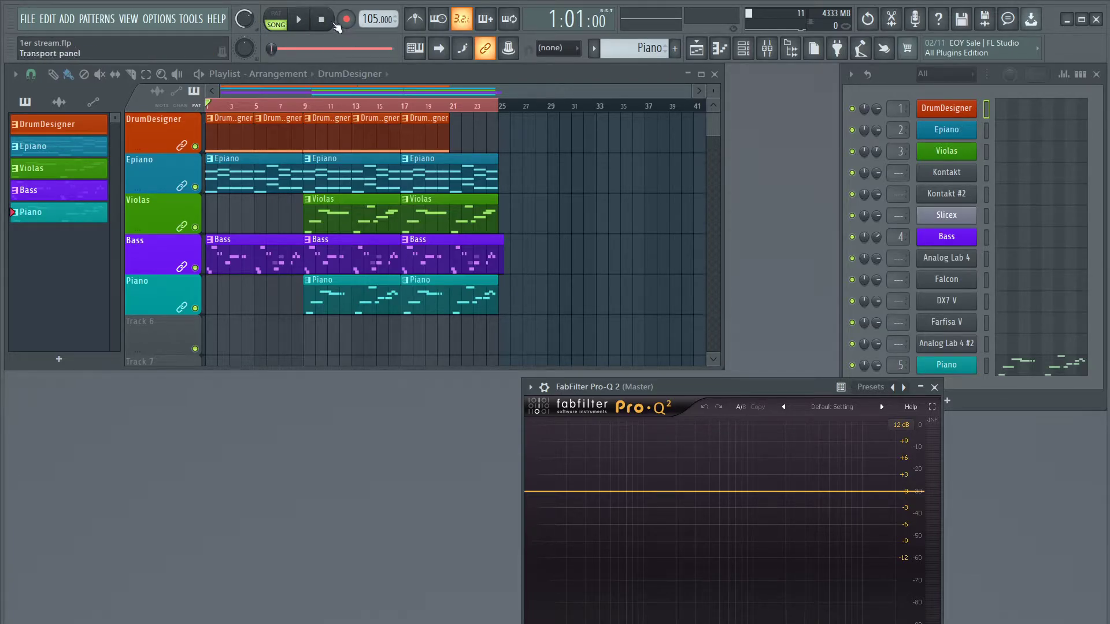
{"action": "left_click", "coordinate": [308, 21]}
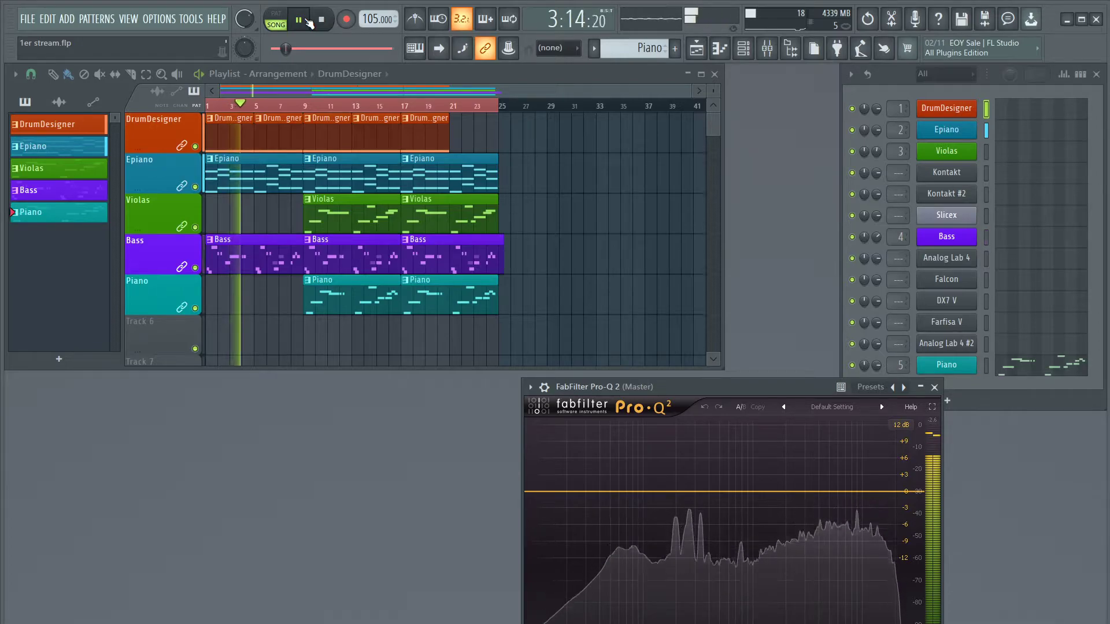
{"action": "scroll", "coordinate": [245, 20], "scroll_direction": "up", "scroll_amount": 5}
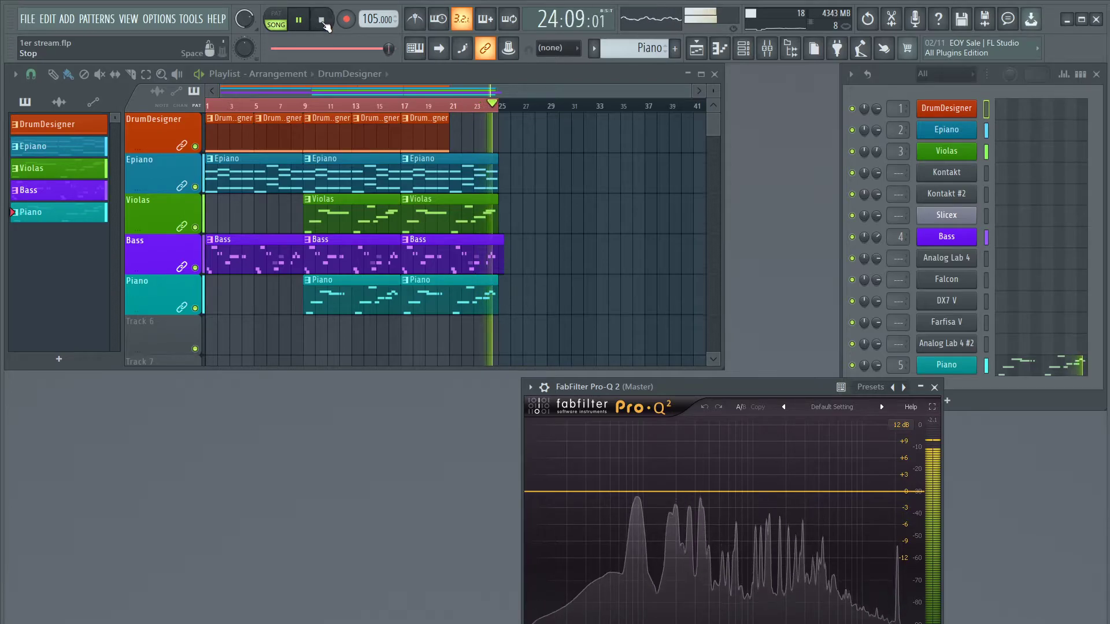
{"action": "key", "text": "space"}
Save the changes to 1er stream.flp and open 2-LacrimoPiano105.flp from the 1houre folder
{"action": "left_click", "coordinate": [25, 19]}
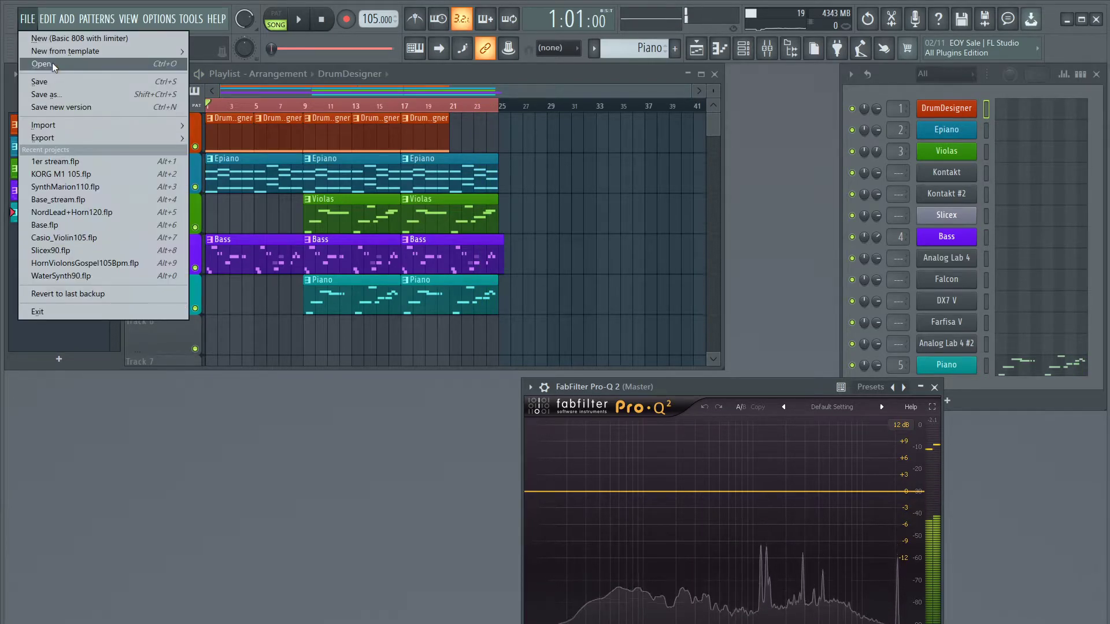
{"action": "left_click", "coordinate": [55, 161]}
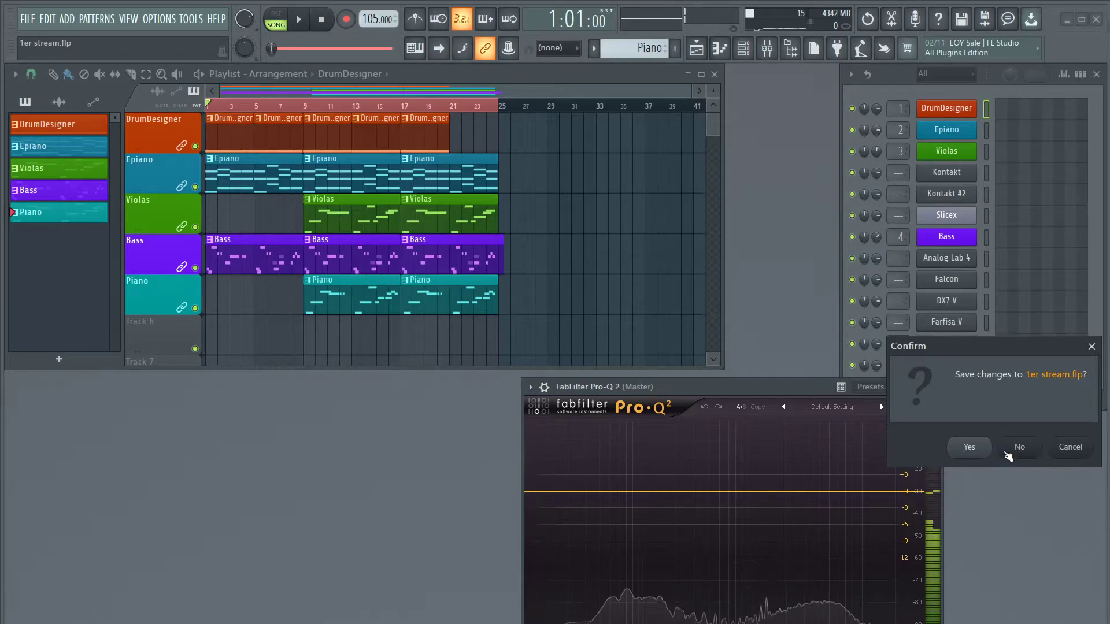
{"action": "left_click", "coordinate": [969, 449]}
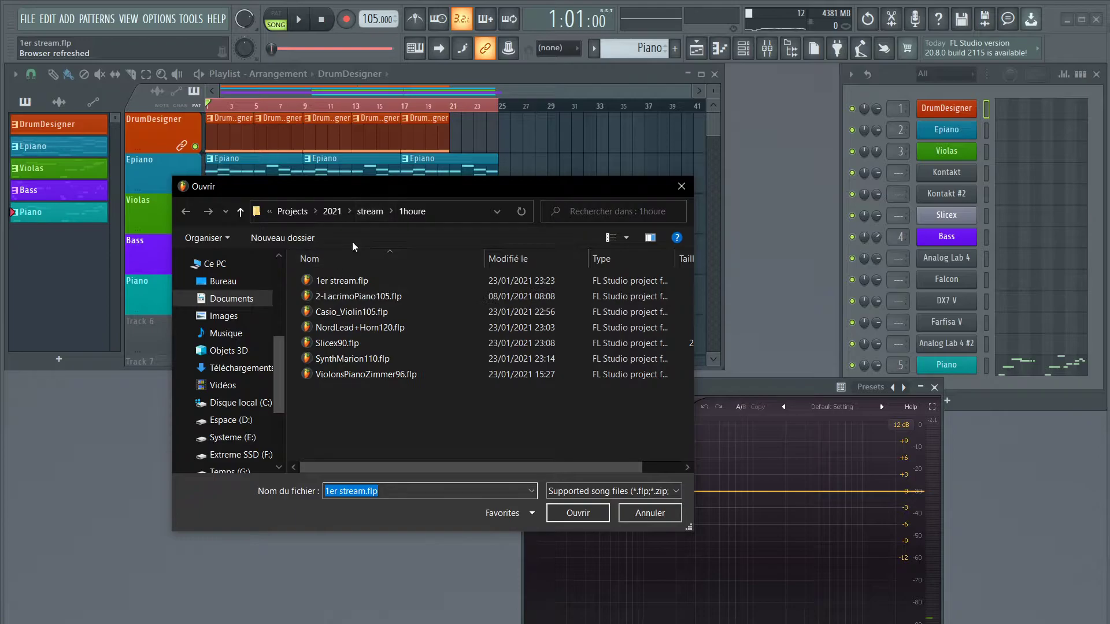
{"action": "double_click", "coordinate": [360, 296]}
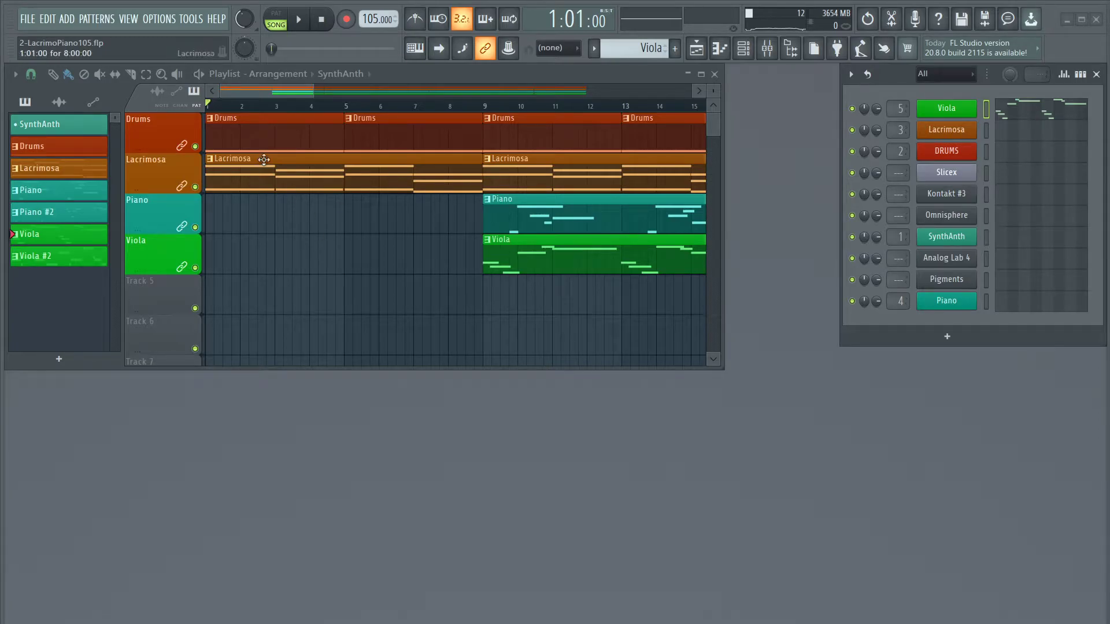
Listen to the 2-LacrimoPiano105 song, restart it from the beginning and raise the master volume to about 80%
{"action": "left_click", "coordinate": [300, 21]}
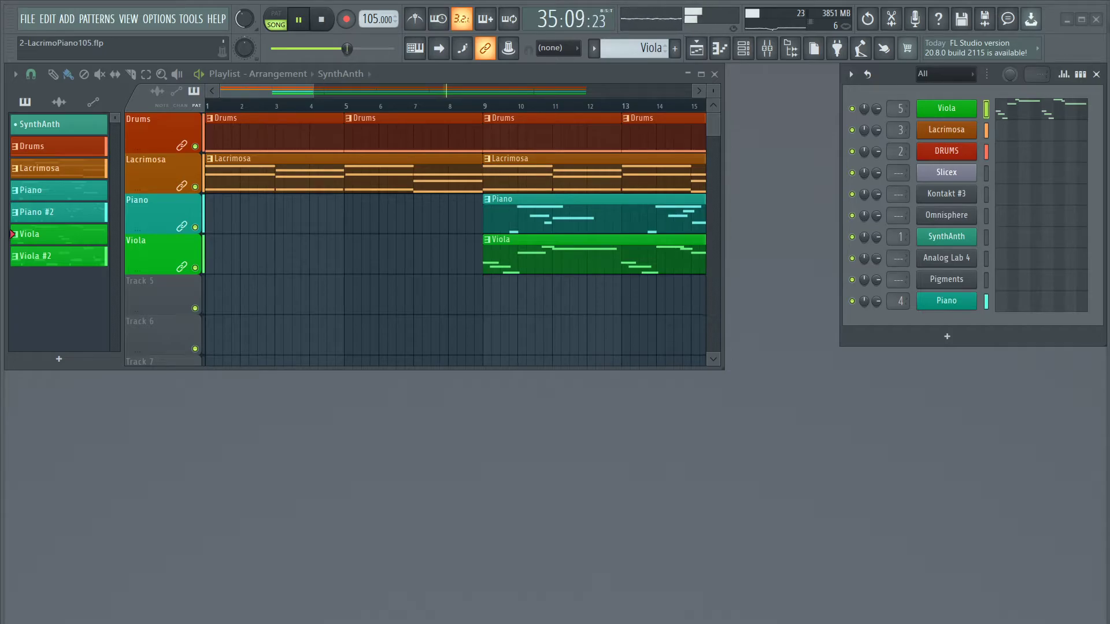
{"action": "left_click", "coordinate": [321, 20]}
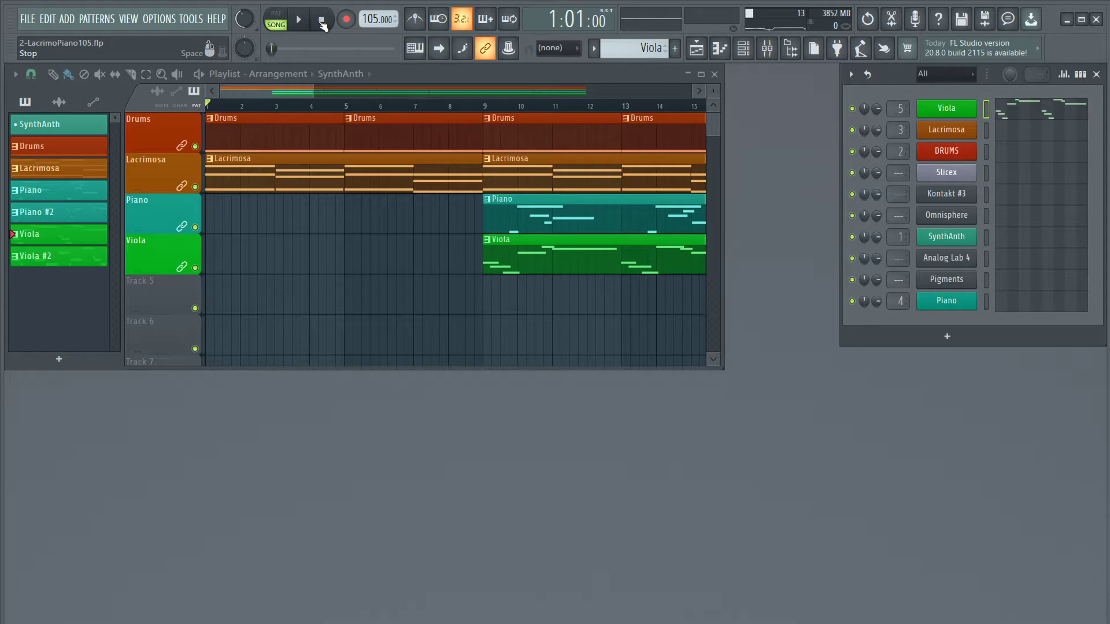
{"action": "key", "text": "space"}
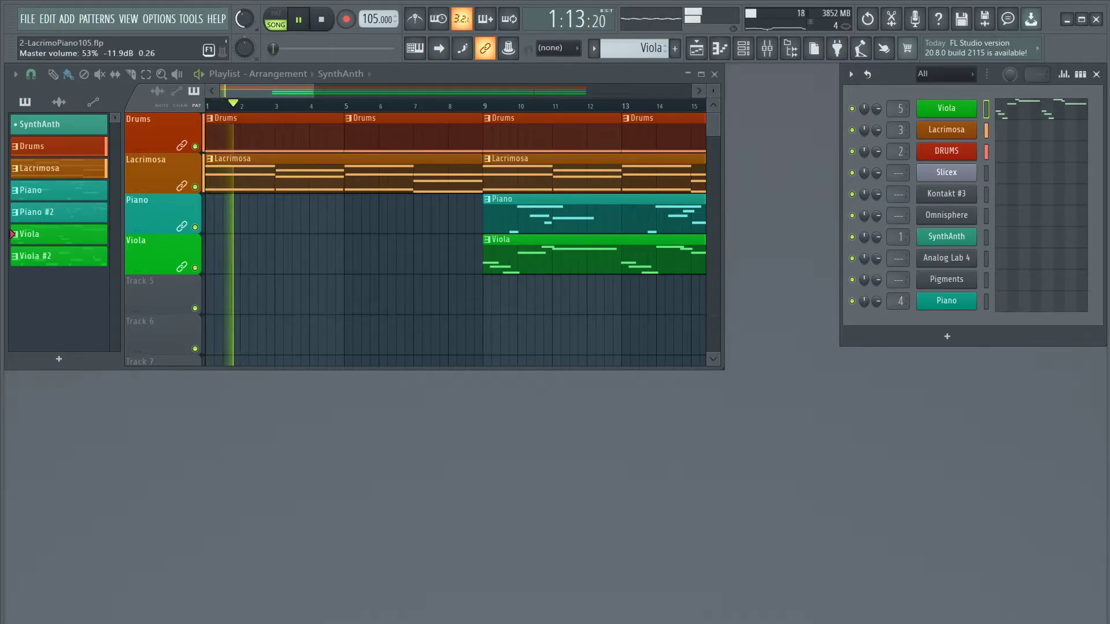
{"action": "left_click_drag", "start_coordinate": [247, 21], "coordinate": [247, 16]}
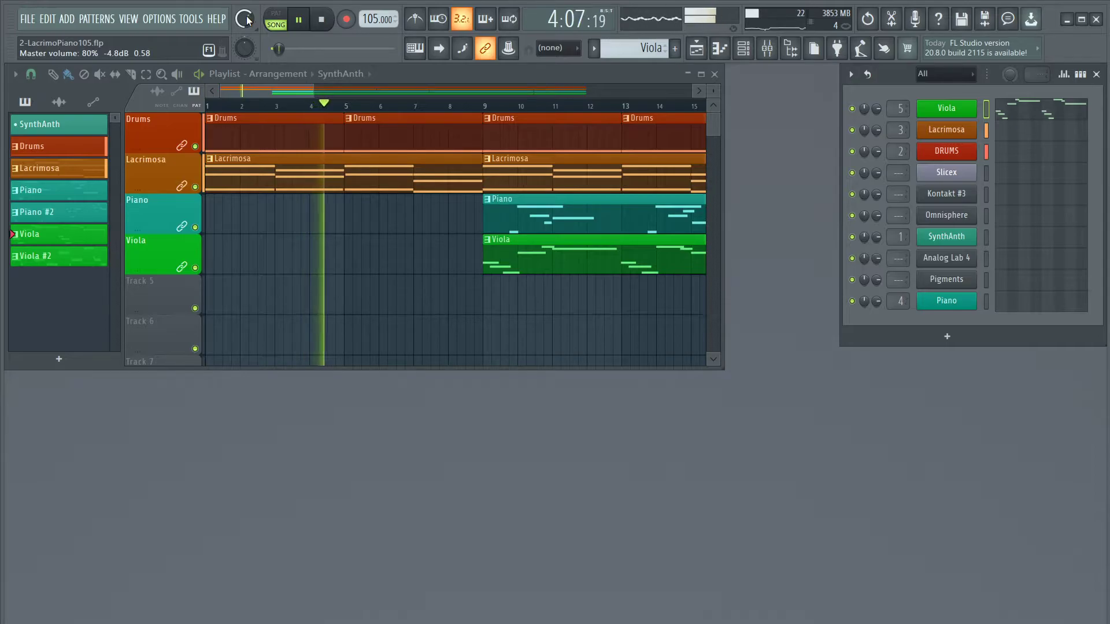
Fine-tune the master volume, show the whole 2-LacrimoPiano105 arrangement in the playlist and stop playback
{"action": "left_click_drag", "start_coordinate": [247, 20], "coordinate": [247, 16]}
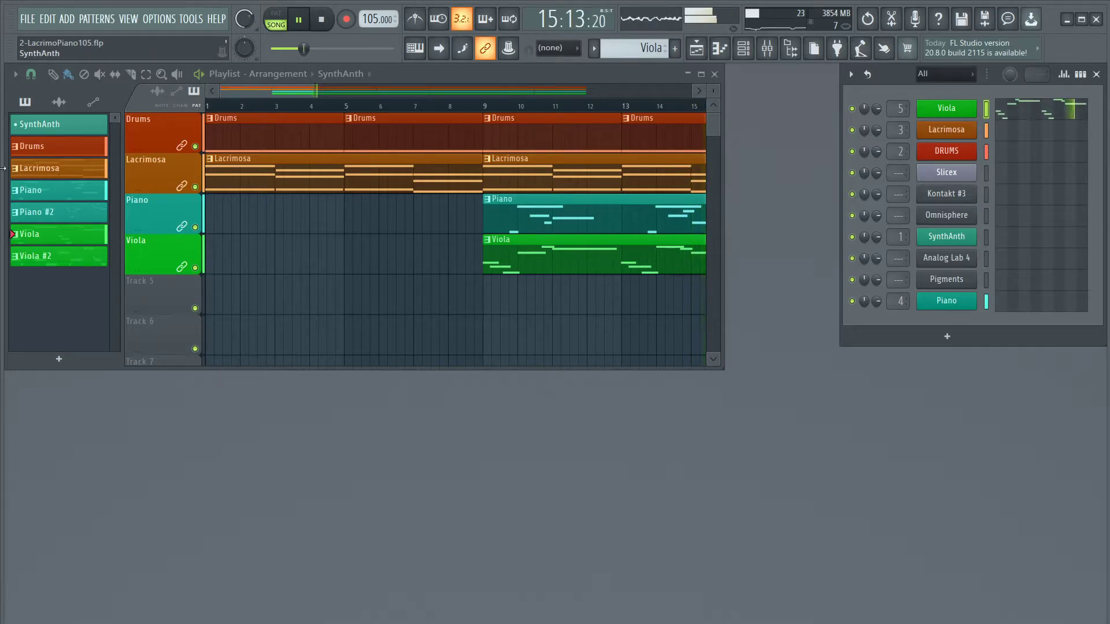
{"action": "scroll", "coordinate": [544, 108], "scroll_direction": "down", "scroll_amount": 5}
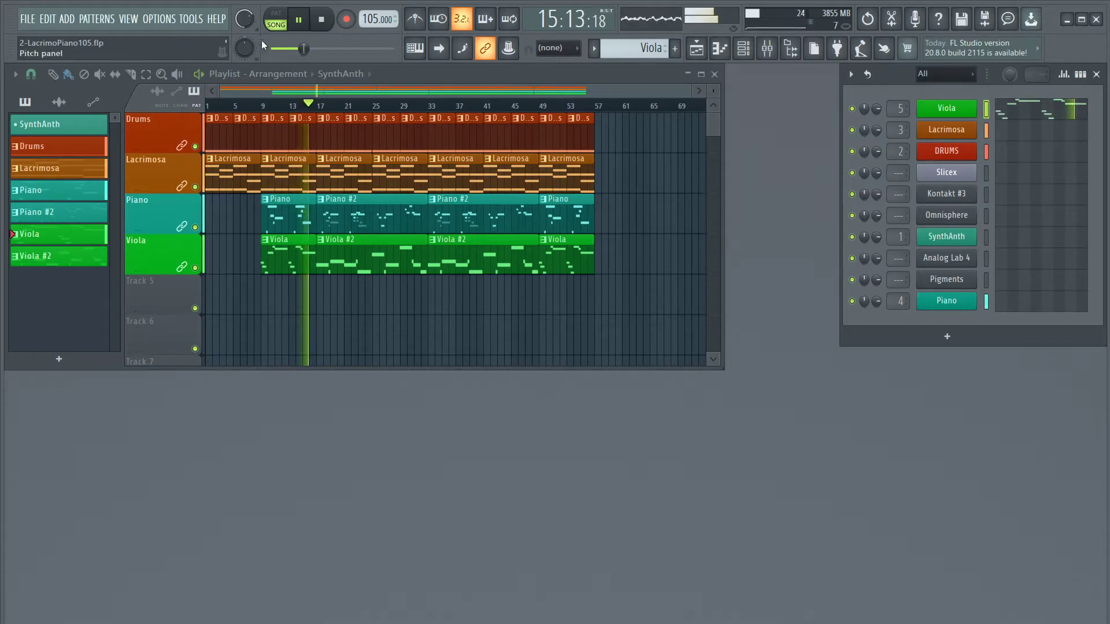
{"action": "left_click", "coordinate": [328, 21]}
Save the changes to 2-LacrimoPiano105.flp while opening another project, and copy that file from the 1houre folder
{"action": "left_click", "coordinate": [27, 19]}
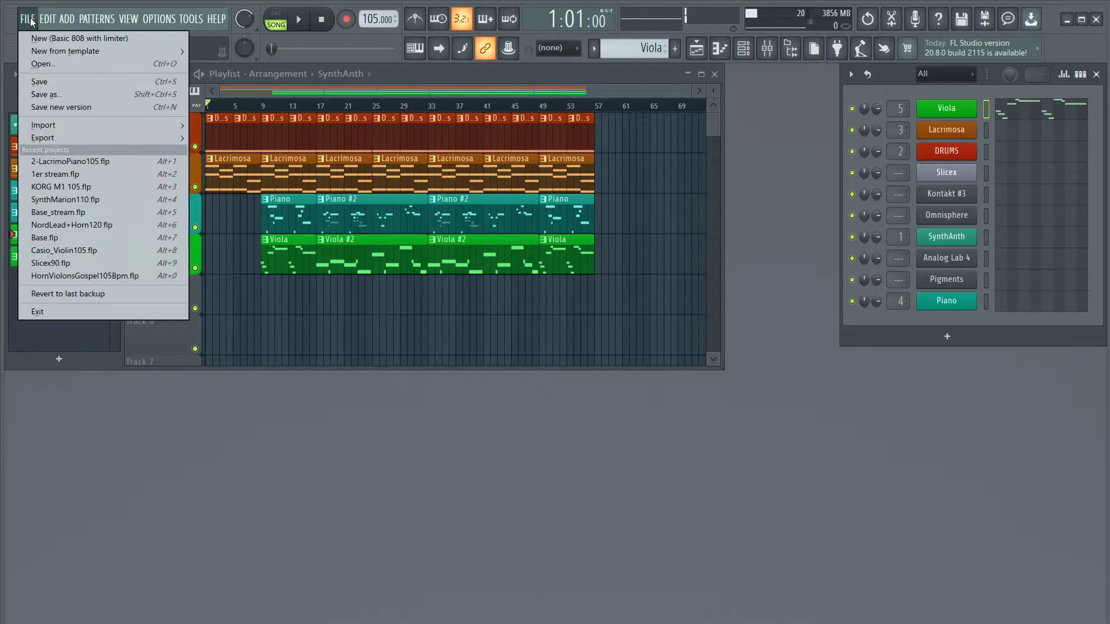
{"action": "left_click", "coordinate": [51, 61]}
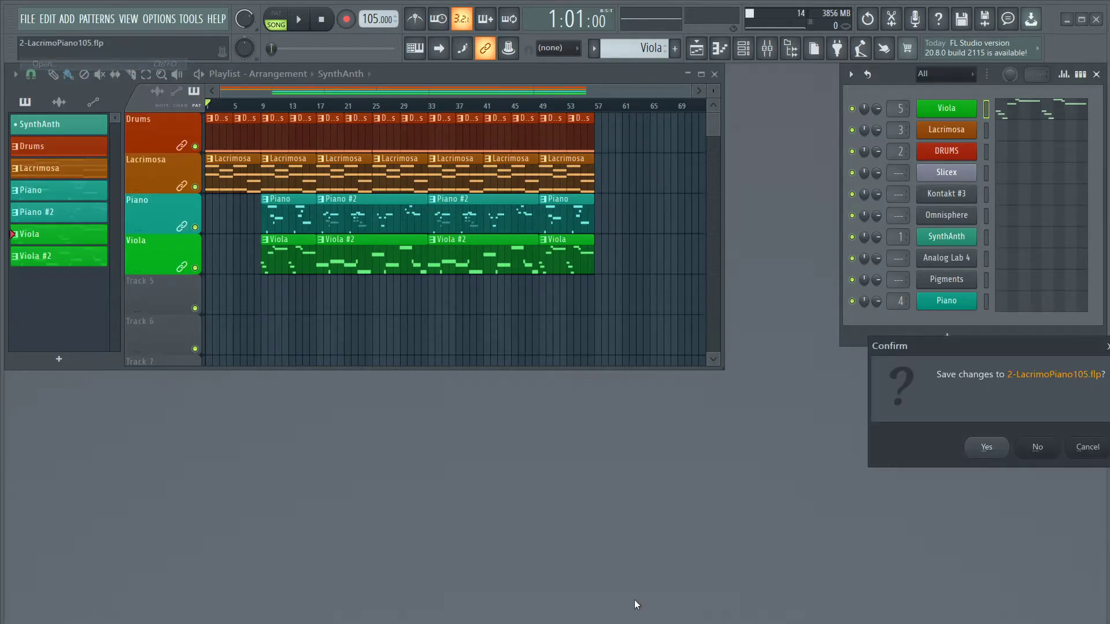
{"action": "left_click", "coordinate": [996, 455]}
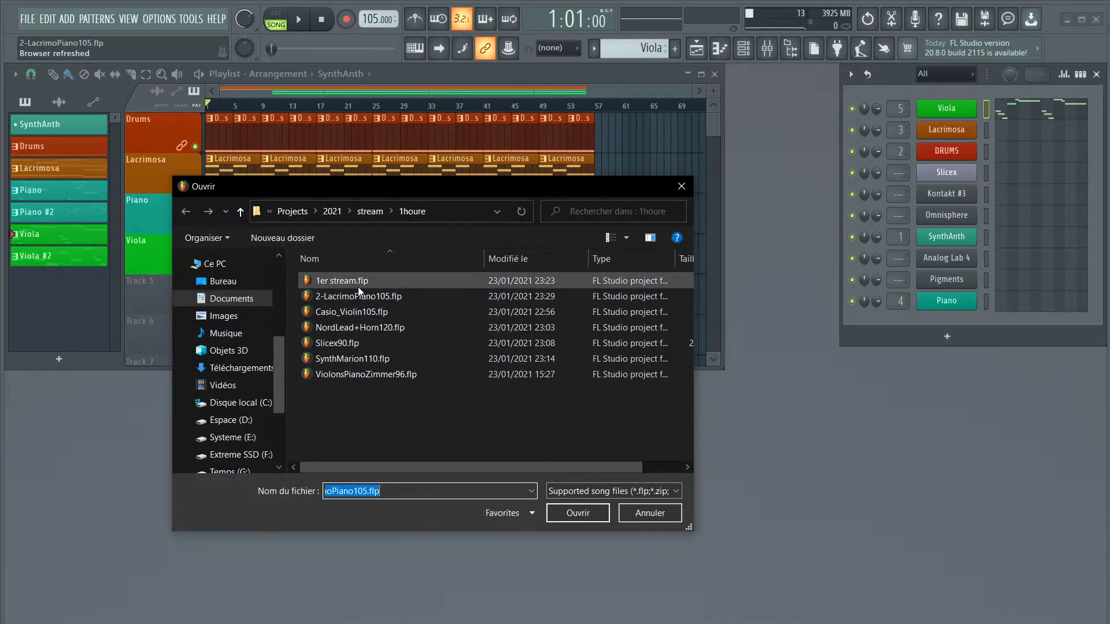
{"action": "right_click", "coordinate": [359, 294]}
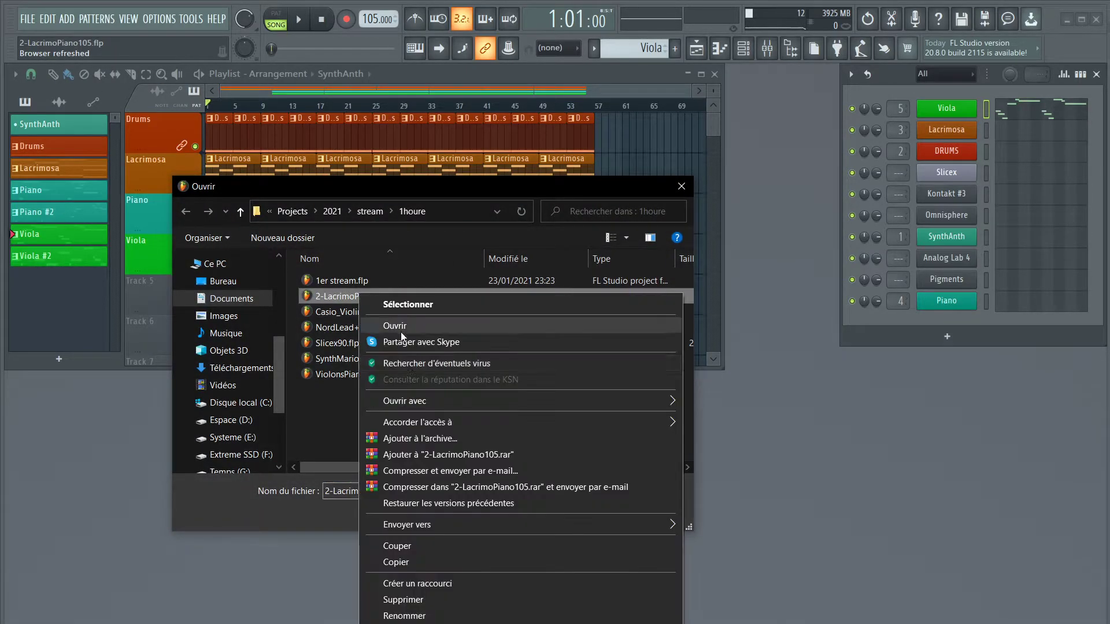
{"action": "left_click", "coordinate": [436, 563]}
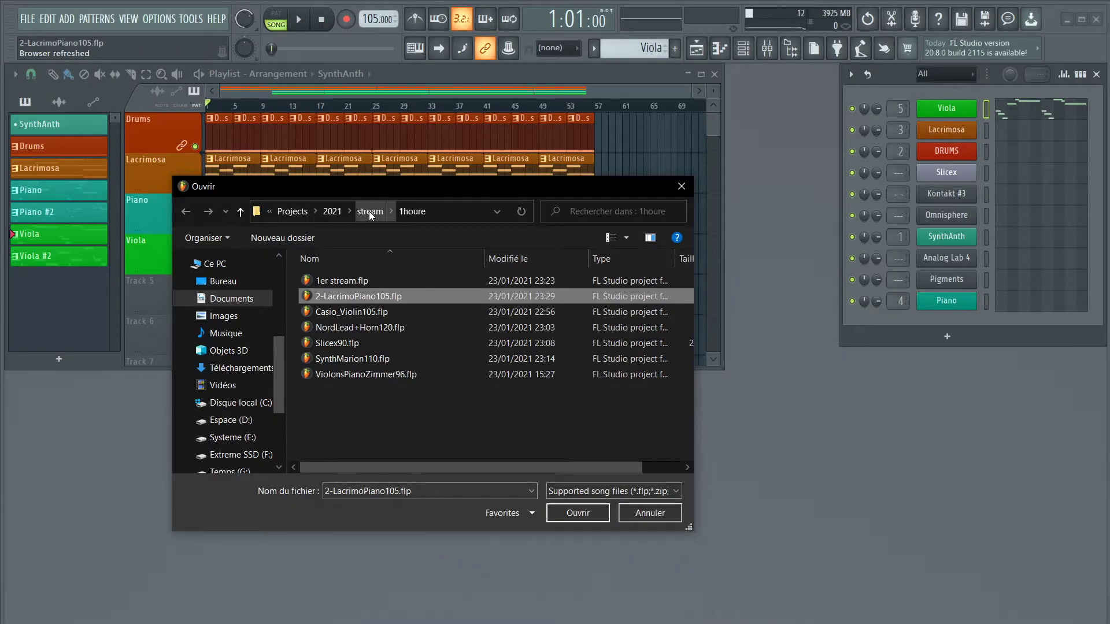
Paste the copied 2-LacrimoPiano105.flp into the 2021 > stream > Work in Progress folder
{"action": "left_click", "coordinate": [333, 212]}
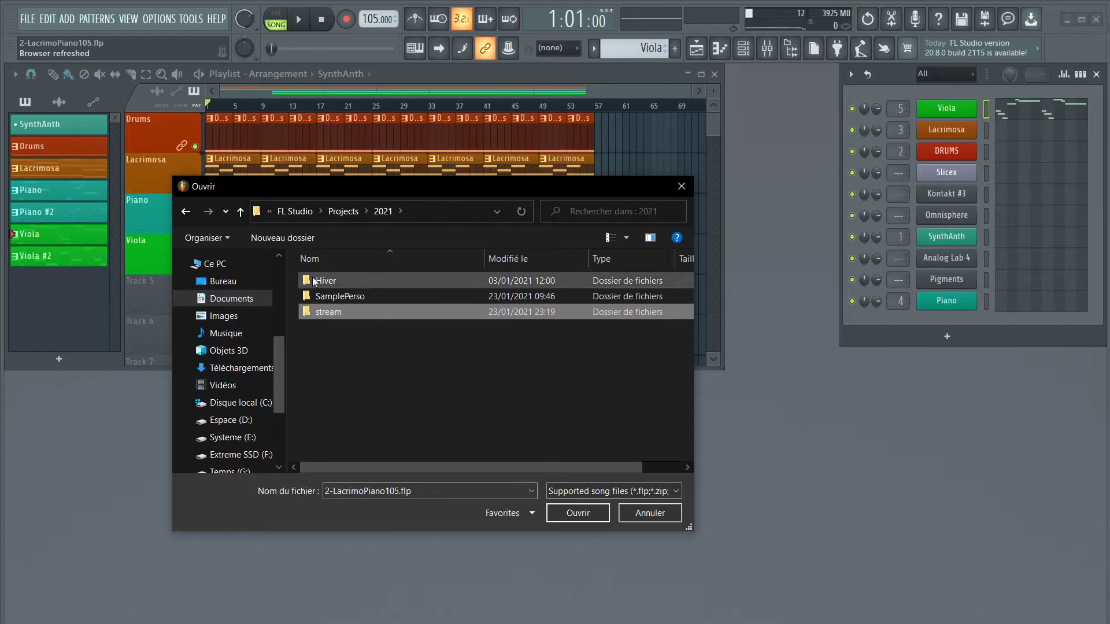
{"action": "left_click", "coordinate": [342, 212]}
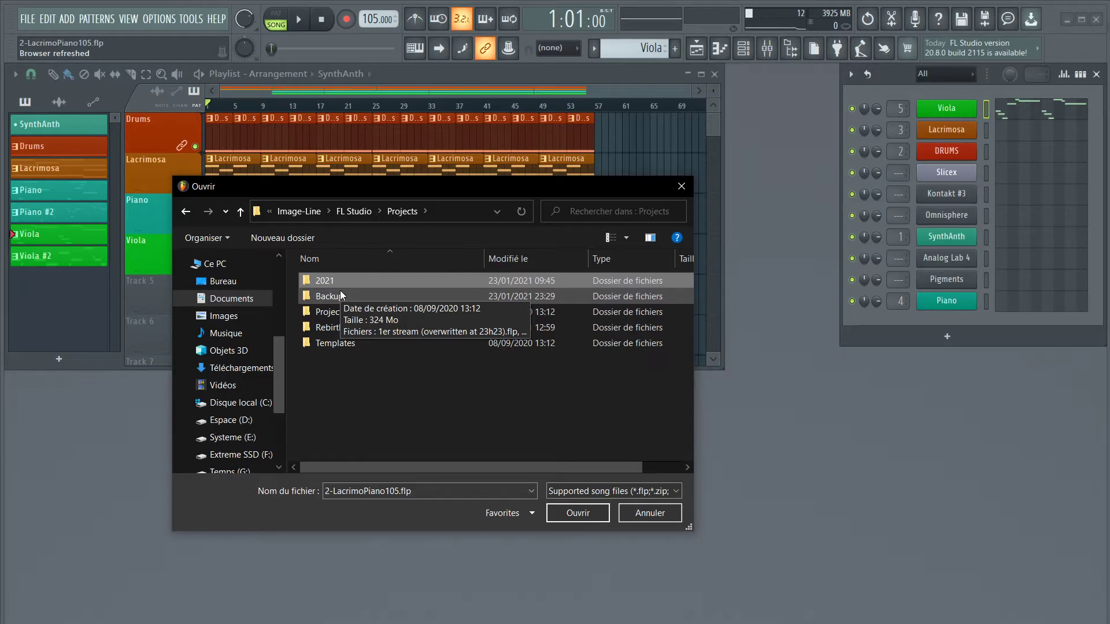
{"action": "double_click", "coordinate": [395, 282]}
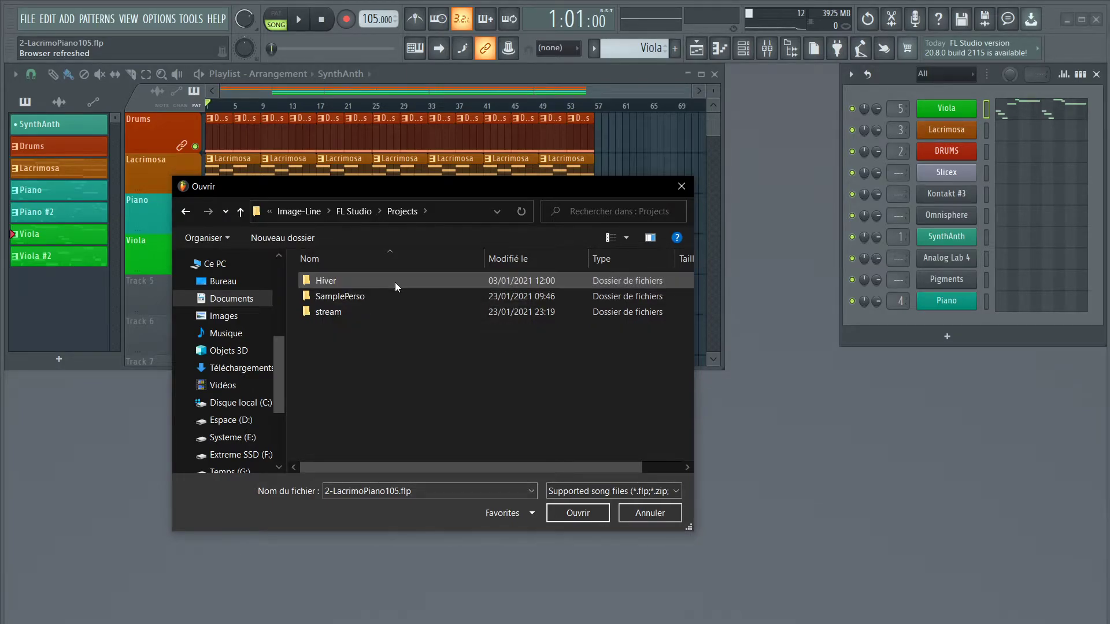
{"action": "double_click", "coordinate": [327, 312]}
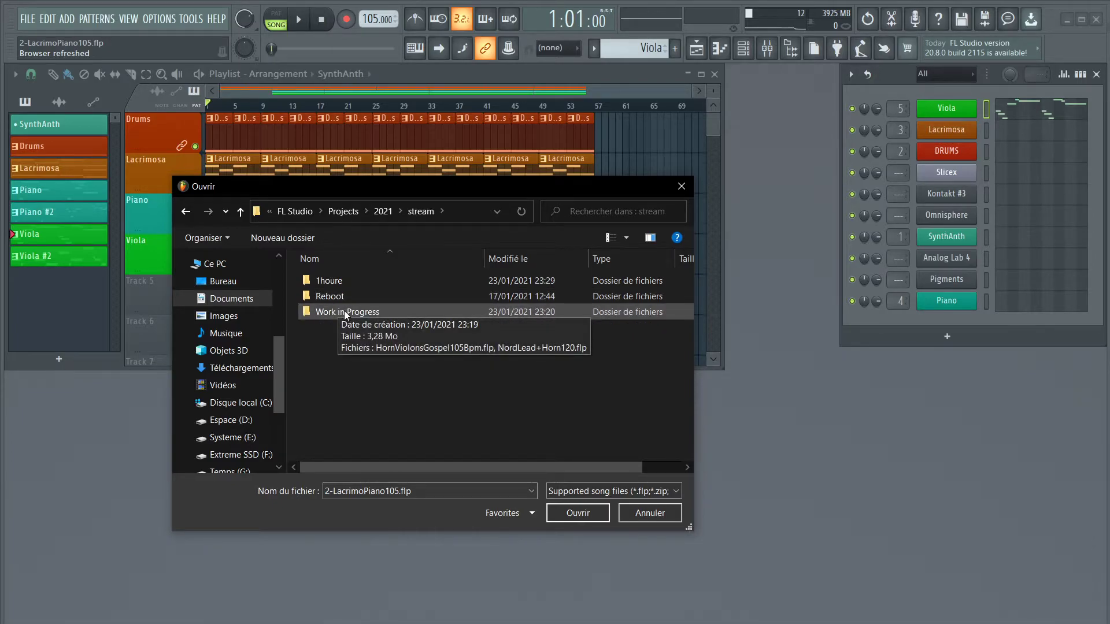
{"action": "double_click", "coordinate": [344, 313]}
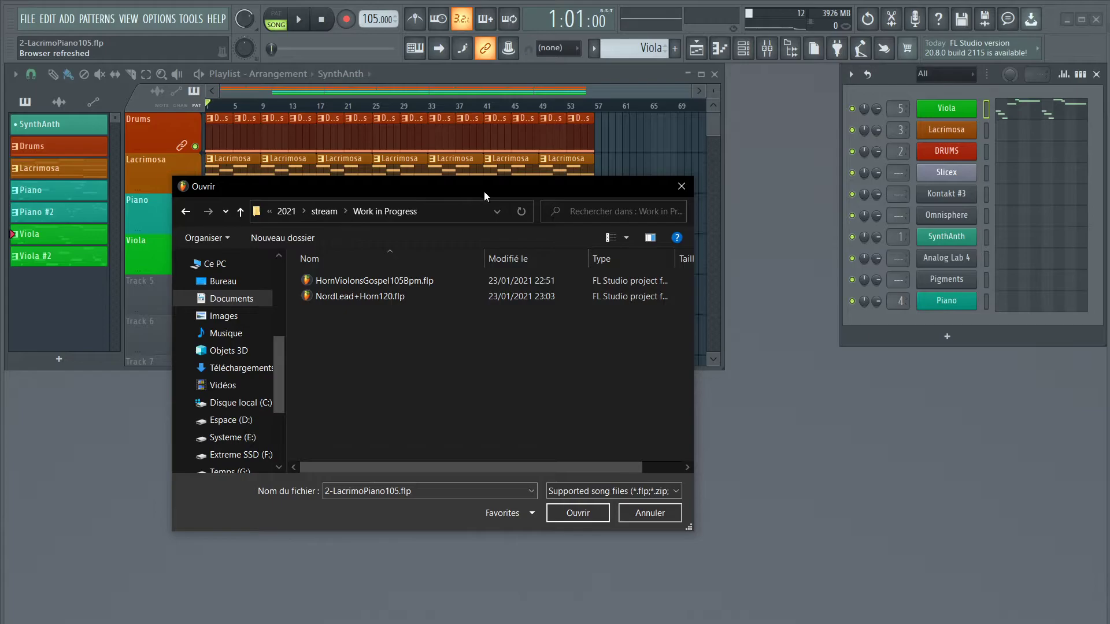
{"action": "left_click_drag", "start_coordinate": [485, 189], "coordinate": [528, 384]}
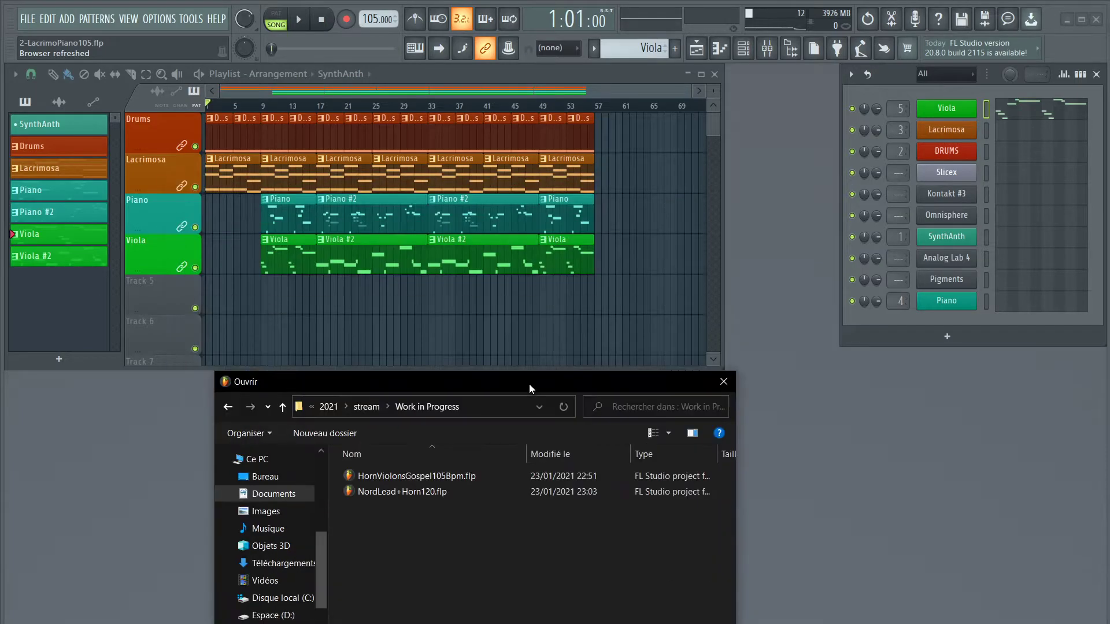
{"action": "right_click", "coordinate": [390, 522]}
{"action": "left_click", "coordinate": [446, 603]}
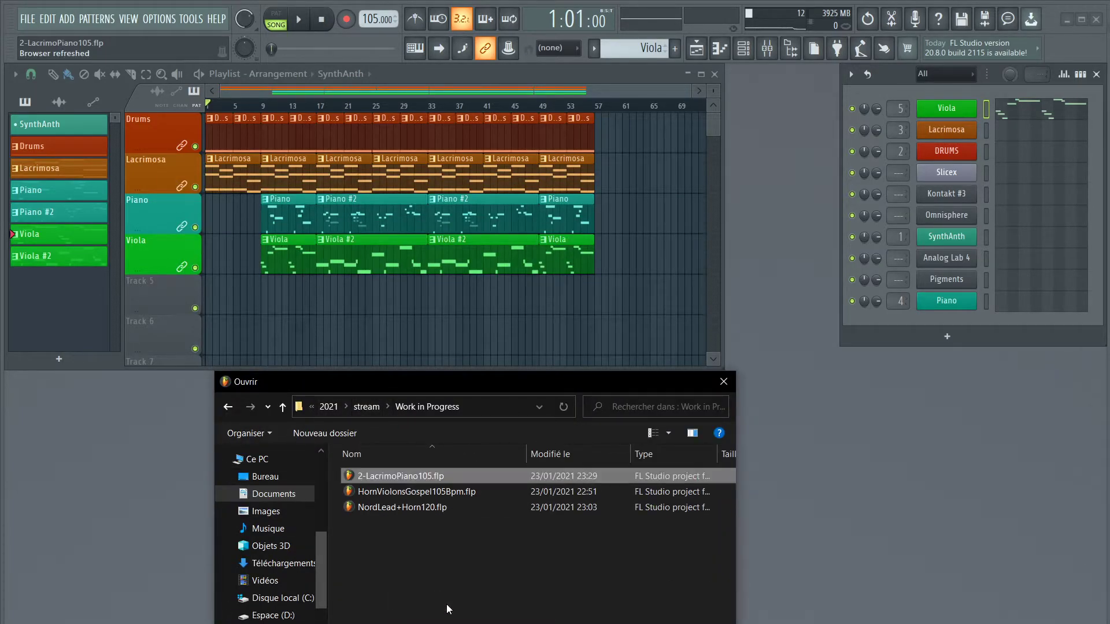
Create a new folder inside the Work in Progress folder
{"action": "right_click", "coordinate": [421, 543]}
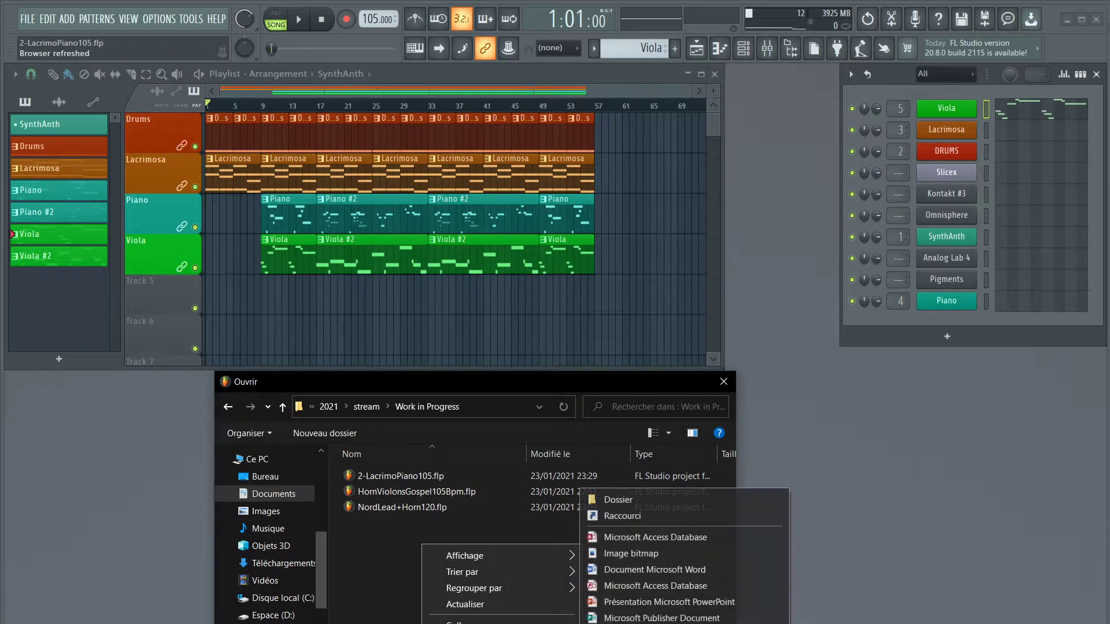
{"action": "left_click", "coordinate": [627, 493]}
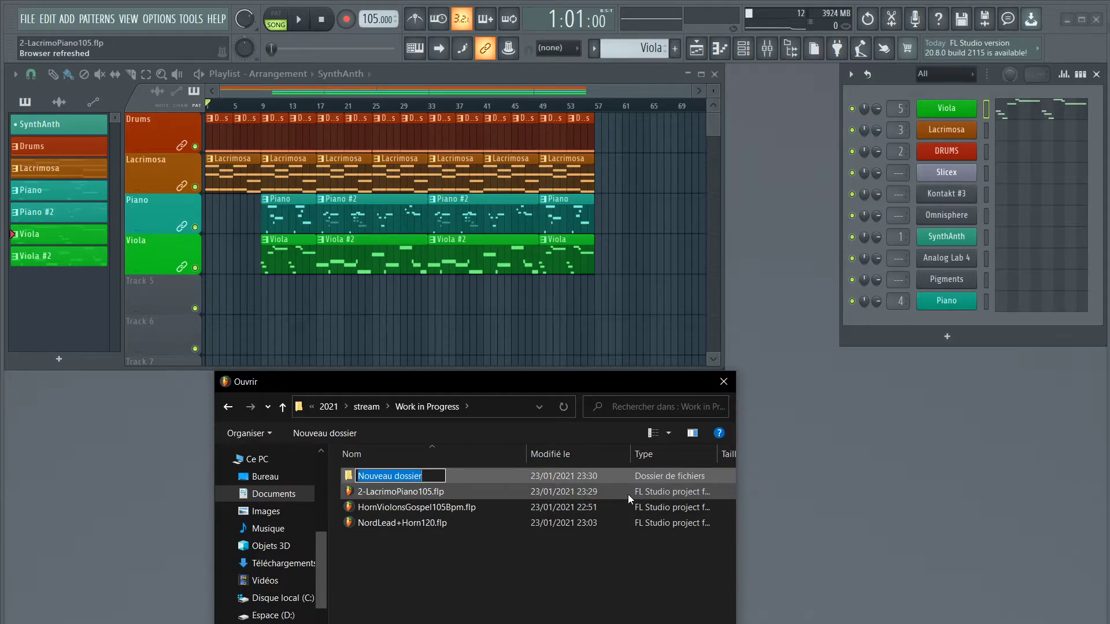
{"action": "left_click", "coordinate": [466, 595]}
{"action": "right_click", "coordinate": [424, 471]}
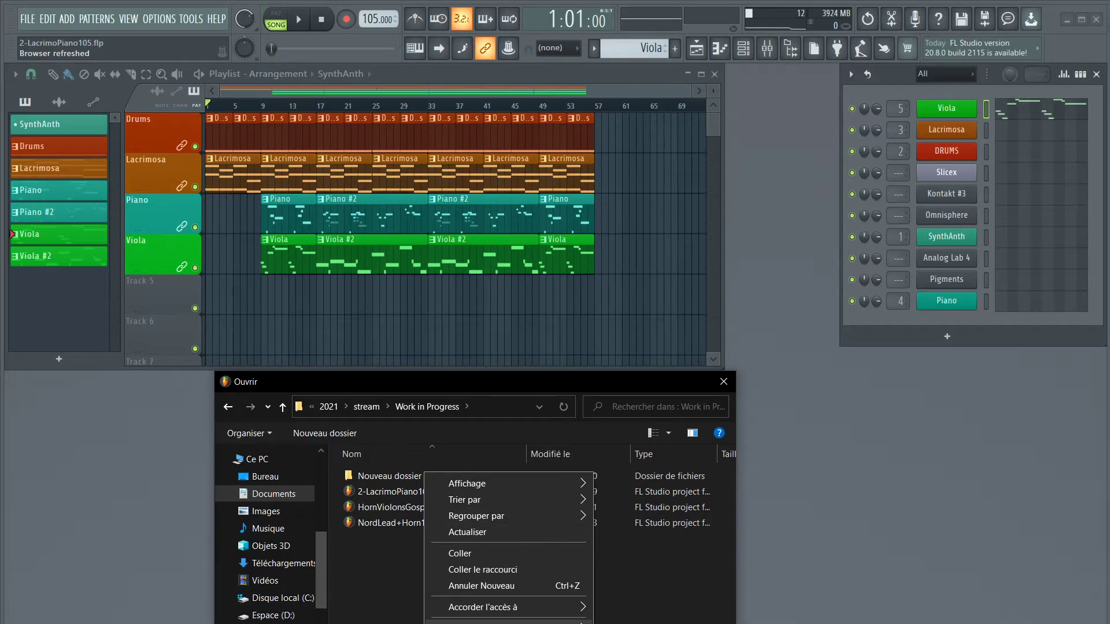
{"action": "mouse_move", "coordinate": [485, 608]}
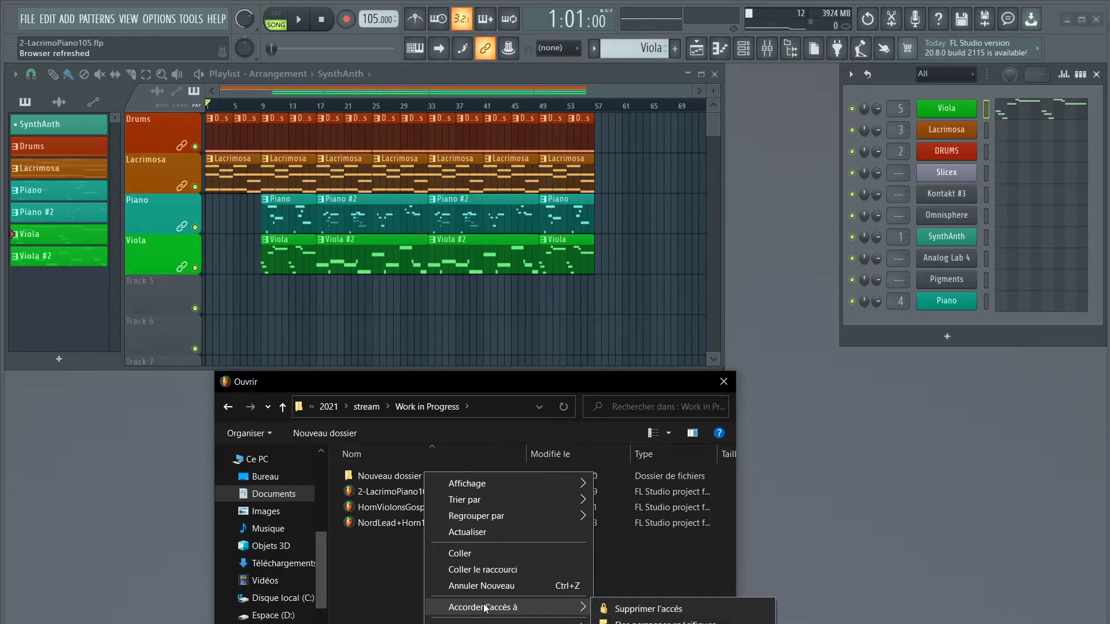
{"action": "left_click", "coordinate": [367, 586]}
Rename the new folder as Prioritaire
{"action": "right_click", "coordinate": [401, 475]}
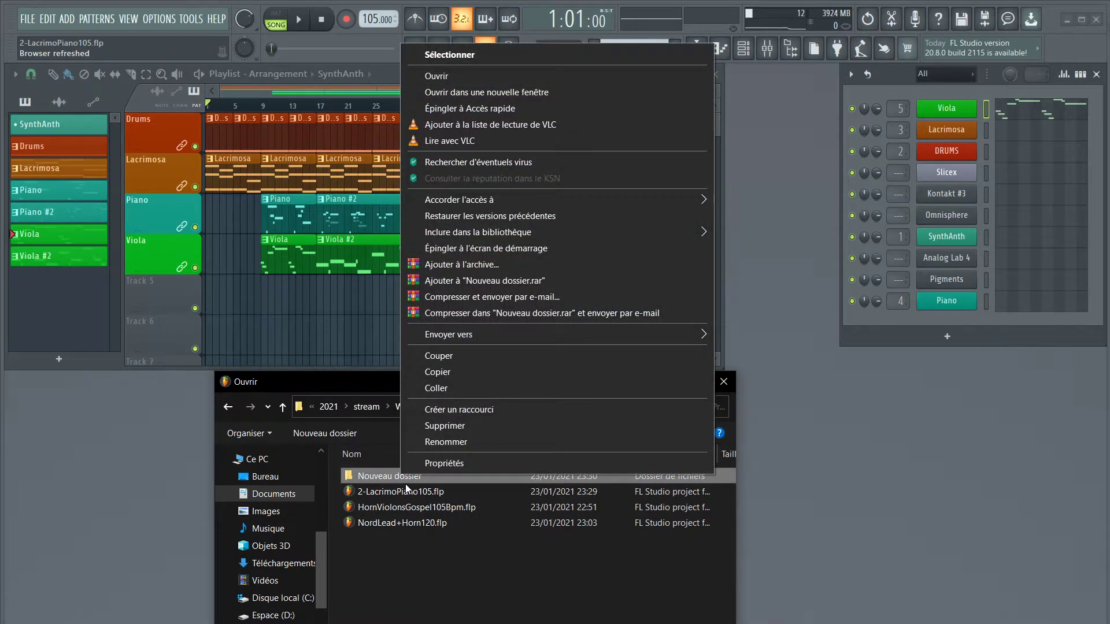
{"action": "left_click", "coordinate": [453, 441]}
{"action": "type", "text": "Peio"}
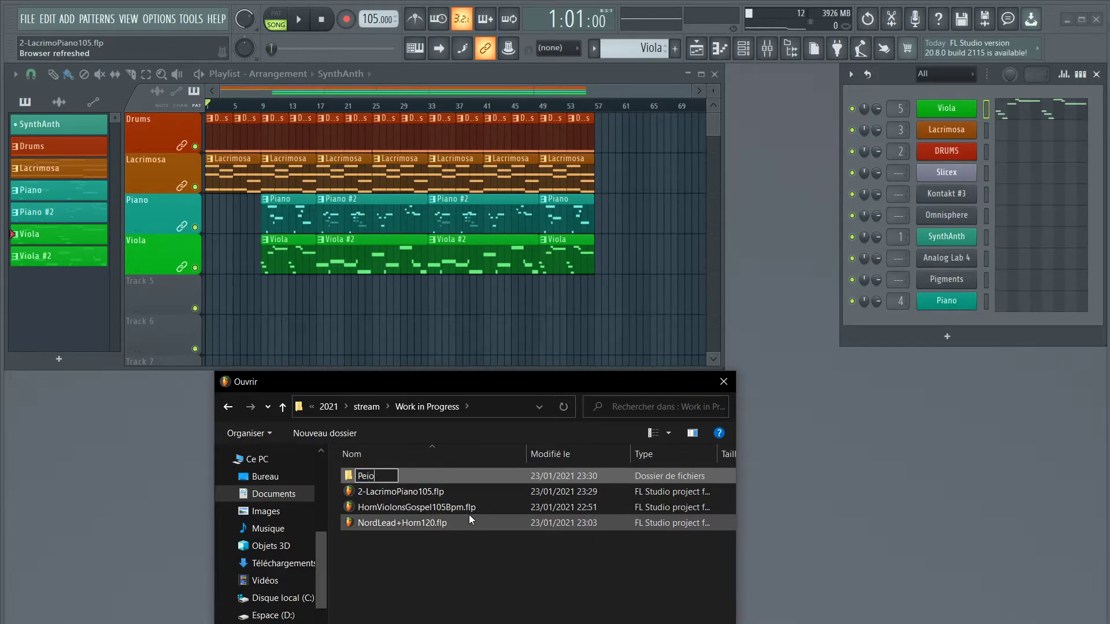
{"action": "type", "text": "ritaire"}
{"action": "key", "text": "BackSpace"}
{"action": "key", "text": "BackSpace"}
{"action": "type", "text": "r"}
{"action": "key", "text": "Return"}
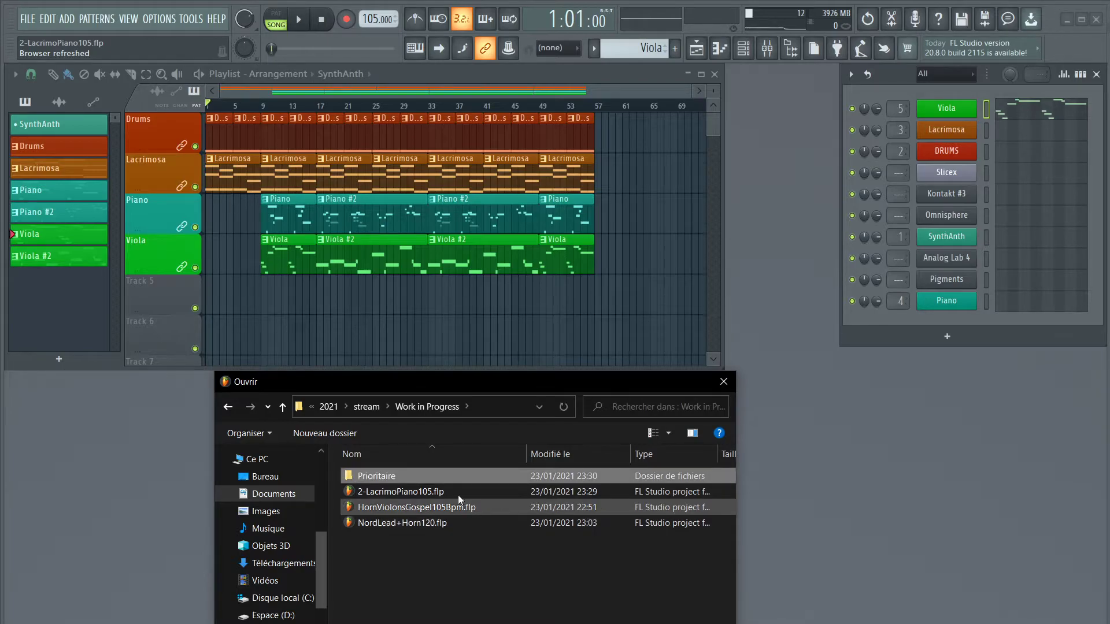
Open HornViolonsGospel105Bpm.flp from the Work in Progress folder
{"action": "left_click", "coordinate": [404, 512]}
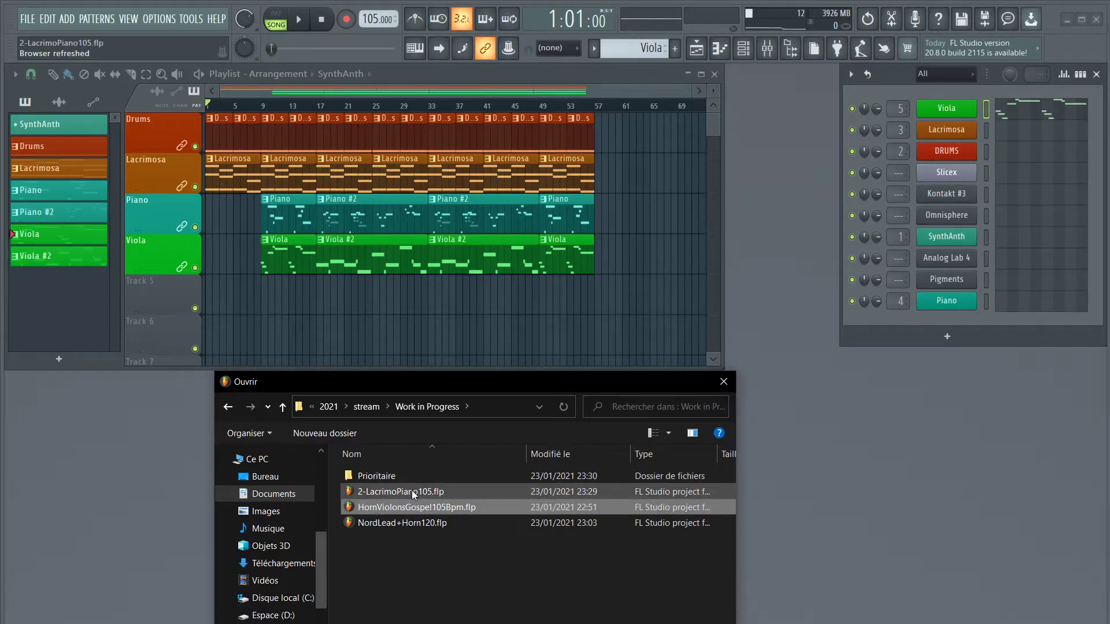
{"action": "left_click", "coordinate": [430, 528]}
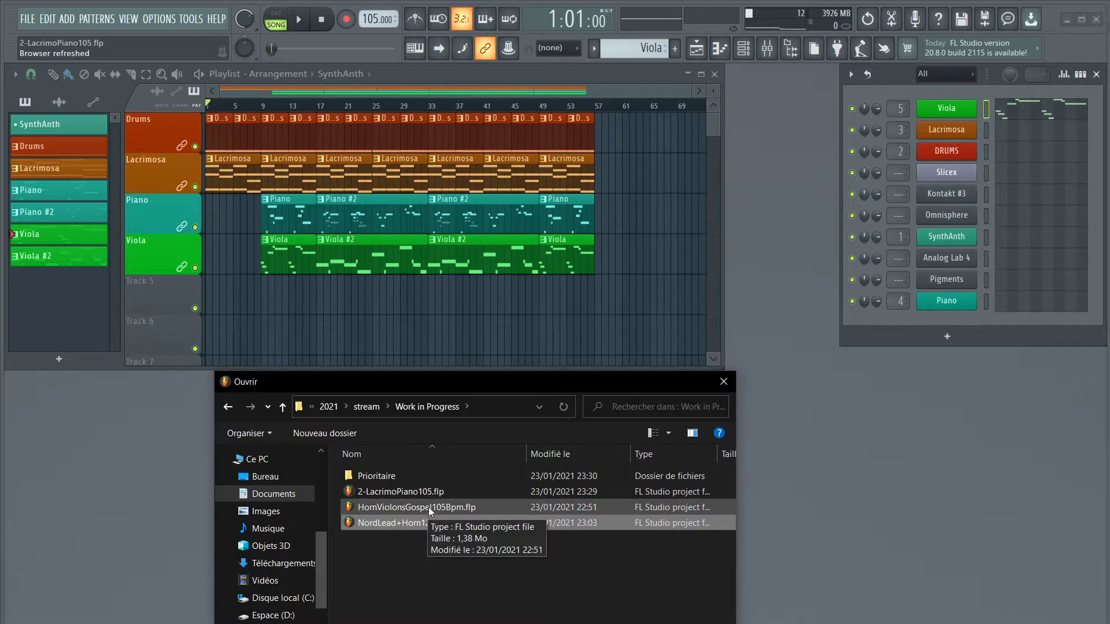
{"action": "double_click", "coordinate": [428, 507]}
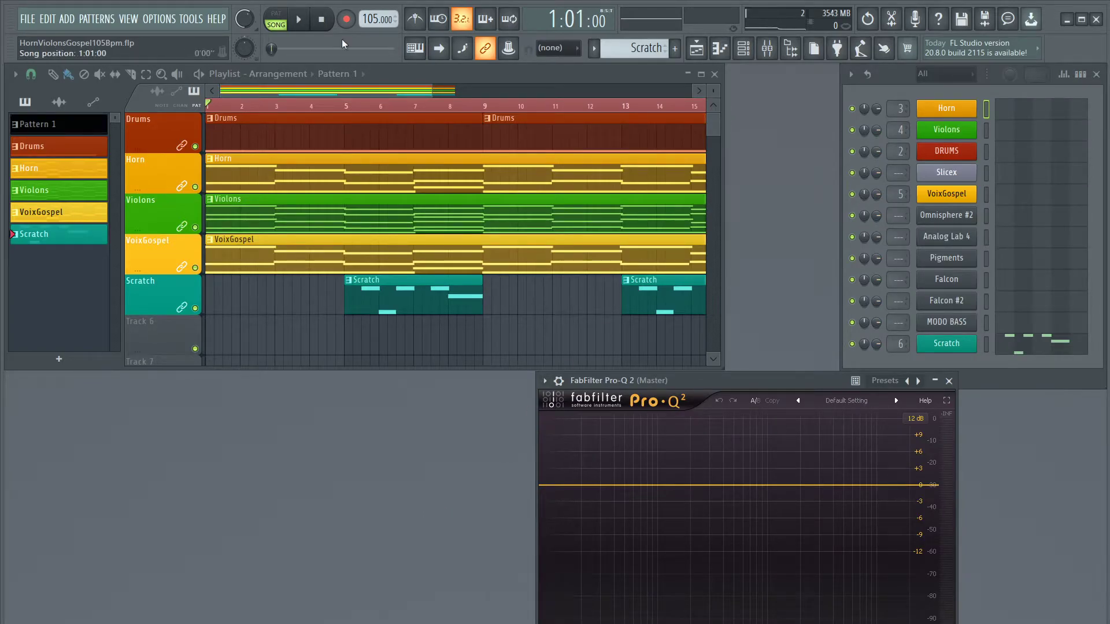
Listen to the HornViolonsGospel105Bpm song with its whole arrangement and the mixer in view, stop playback and save the project
{"action": "key", "text": "space"}
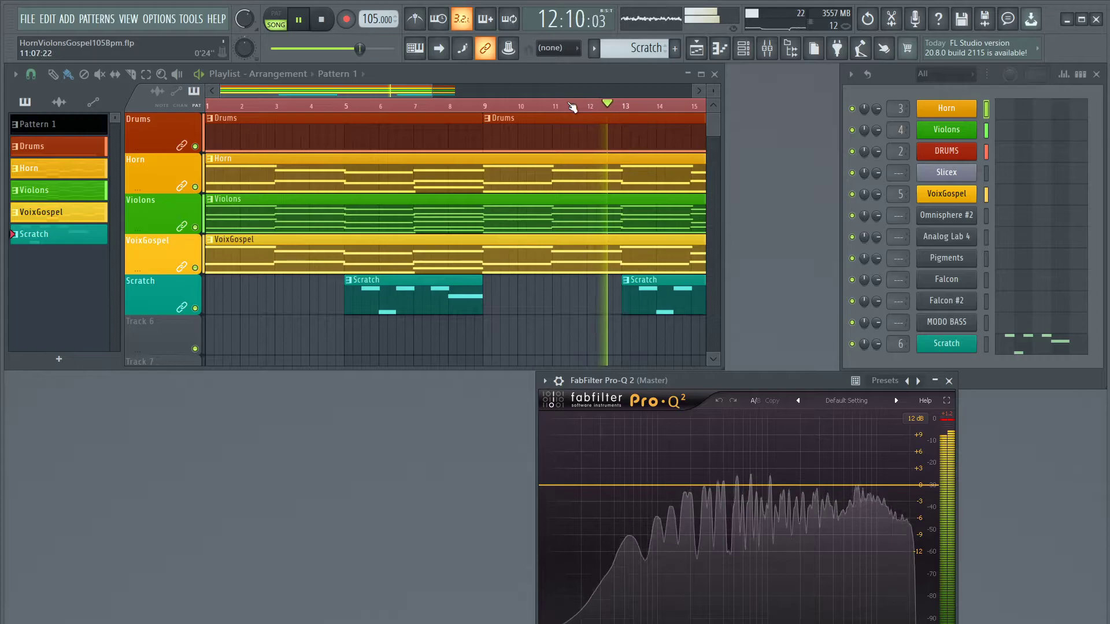
{"action": "scroll", "coordinate": [572, 107], "scroll_direction": "down", "scroll_amount": 2}
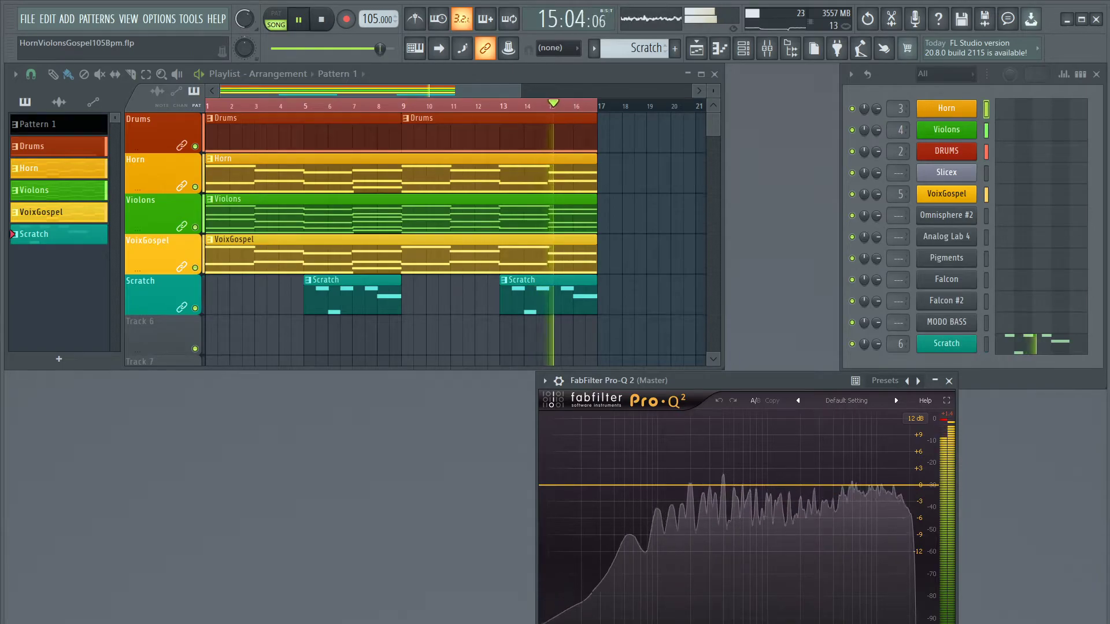
{"action": "left_click", "coordinate": [766, 49]}
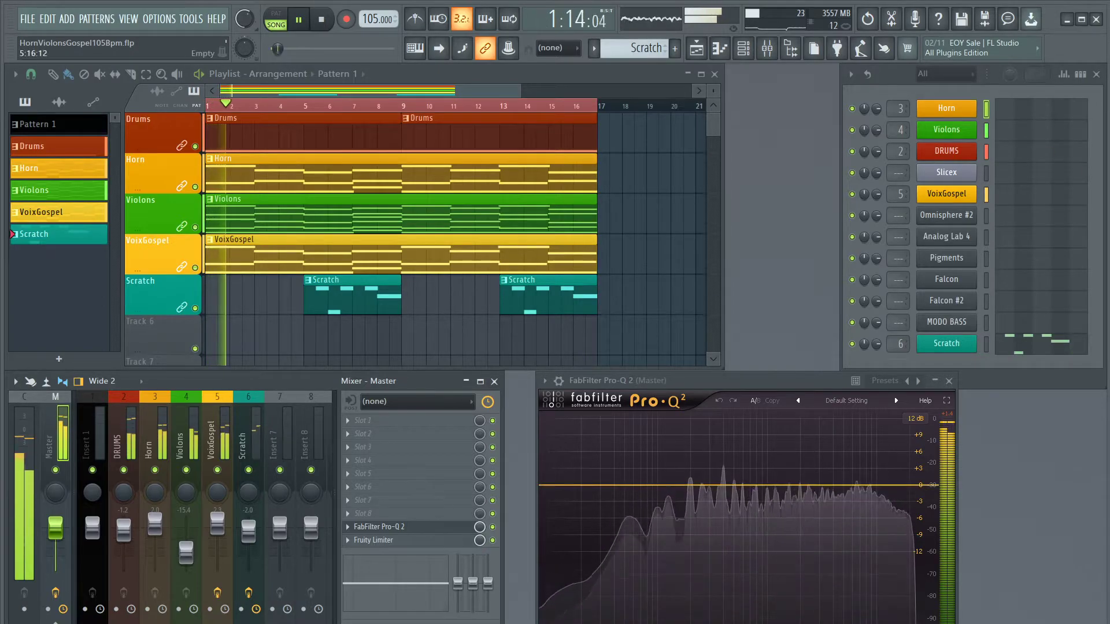
{"action": "key", "text": "space"}
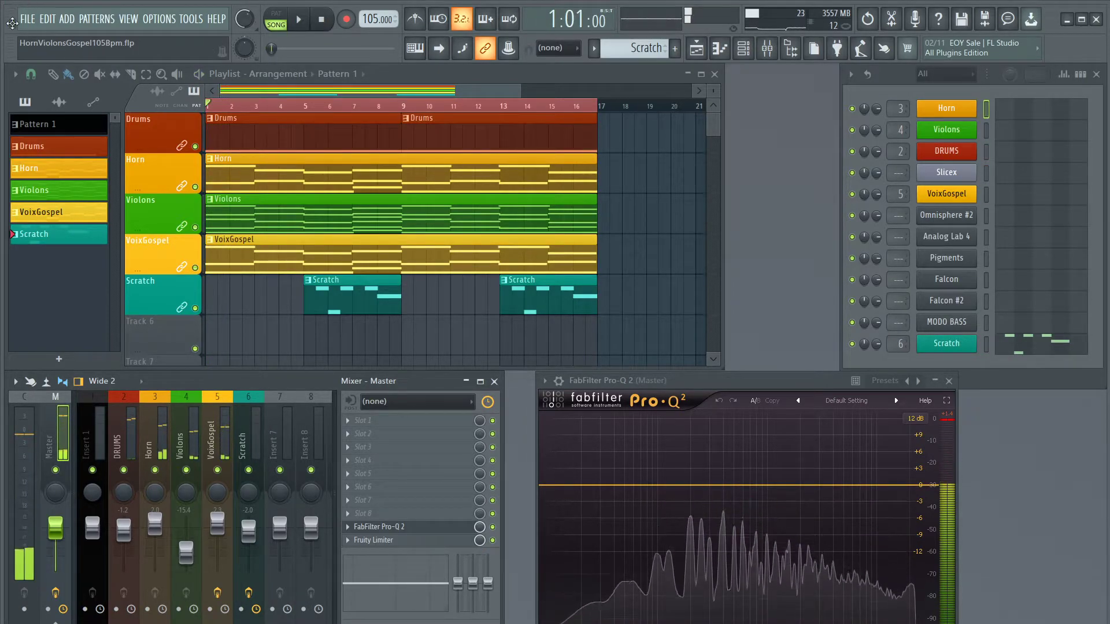
{"action": "left_click", "coordinate": [28, 18]}
{"action": "left_click", "coordinate": [62, 85]}
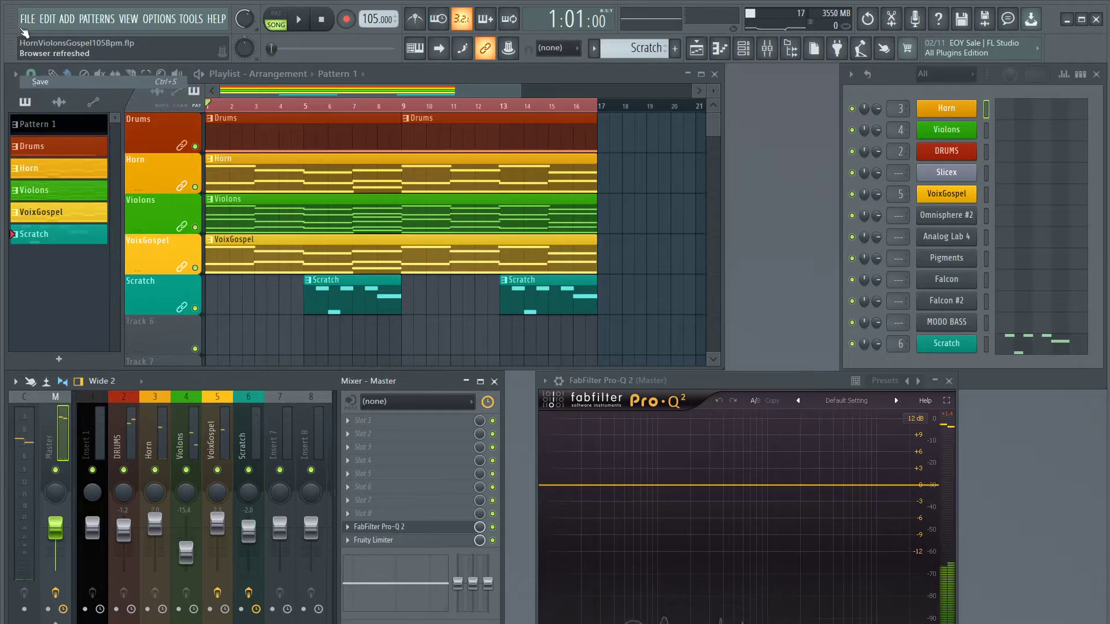
Try to open NordLead+Horn120.flp from the recent projects
{"action": "left_click", "coordinate": [27, 18]}
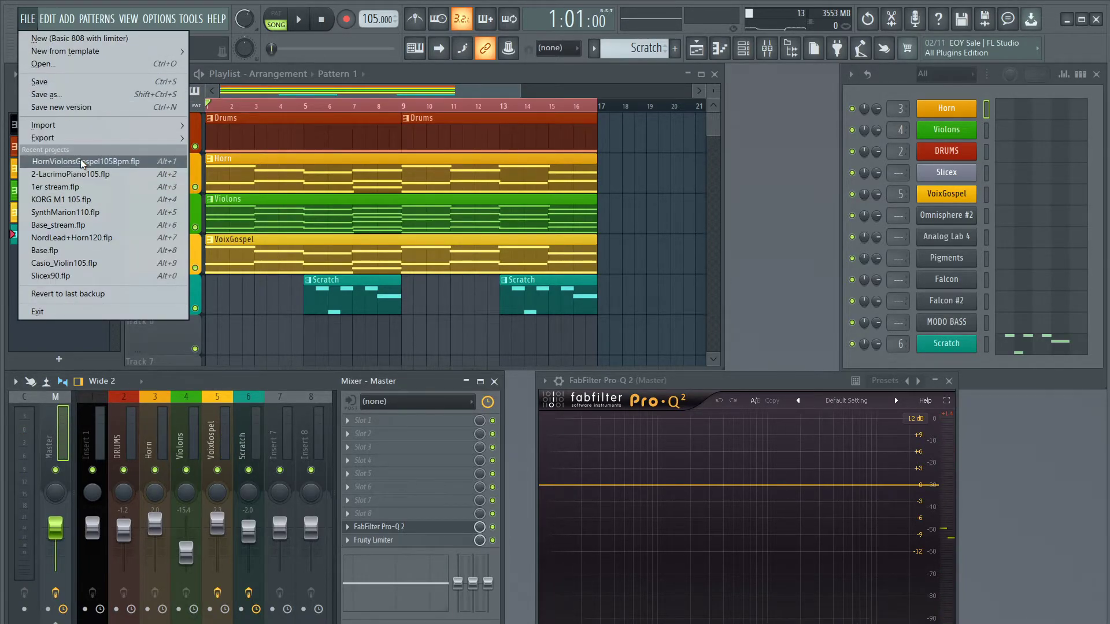
{"action": "left_click", "coordinate": [80, 240]}
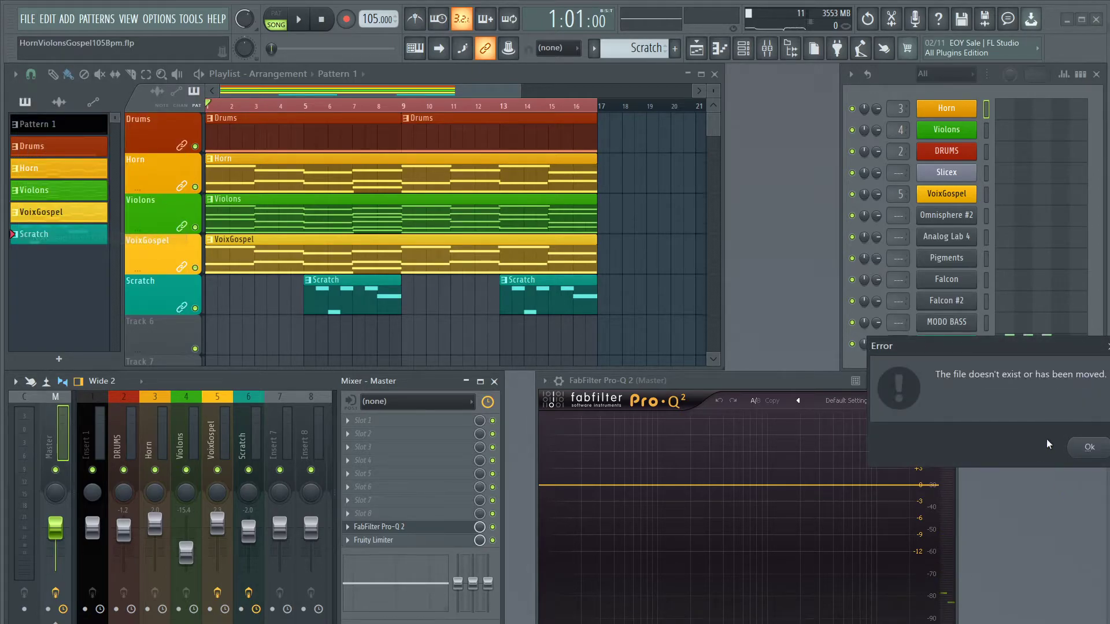
{"action": "left_click", "coordinate": [1088, 451]}
Move HornViolonsGospel105Bpm.flp and NordLead+Horn120.flp from Work in Progress into the Prioritaire folder and open NordLead+Horn120.flp from there
{"action": "left_click", "coordinate": [28, 31]}
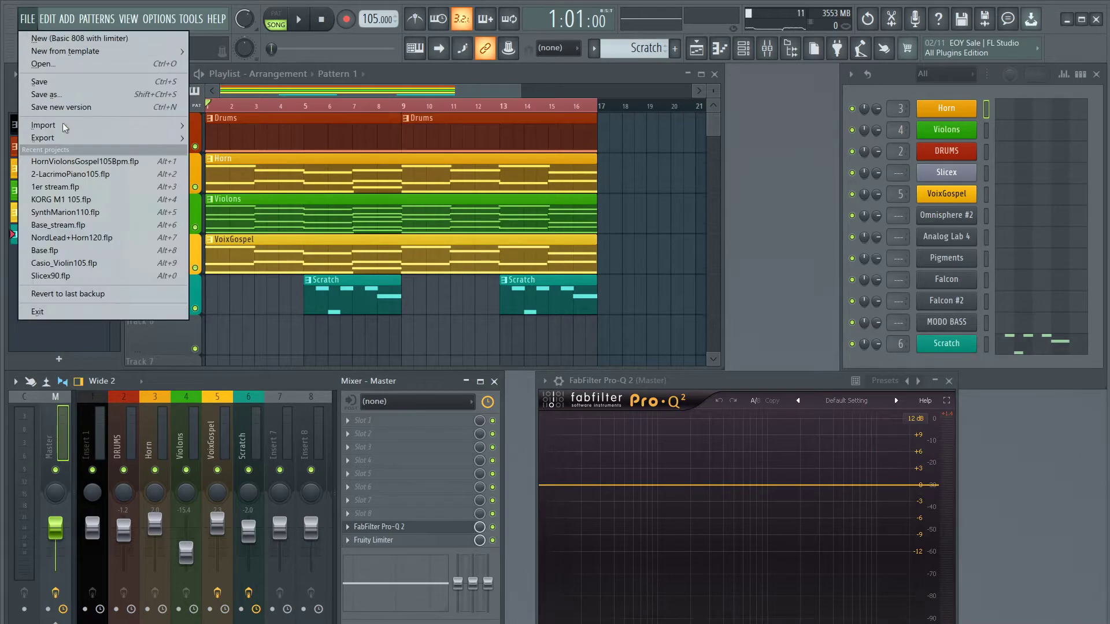
{"action": "left_click", "coordinate": [67, 61]}
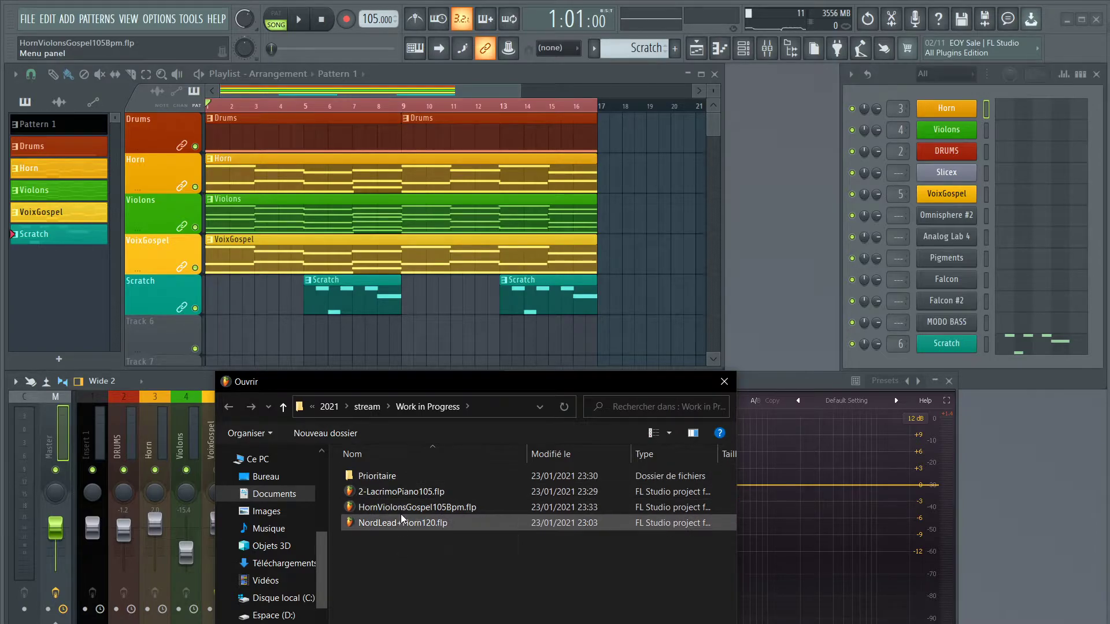
{"action": "left_click_drag", "start_coordinate": [401, 508], "coordinate": [386, 481]}
{"action": "double_click", "coordinate": [386, 477]}
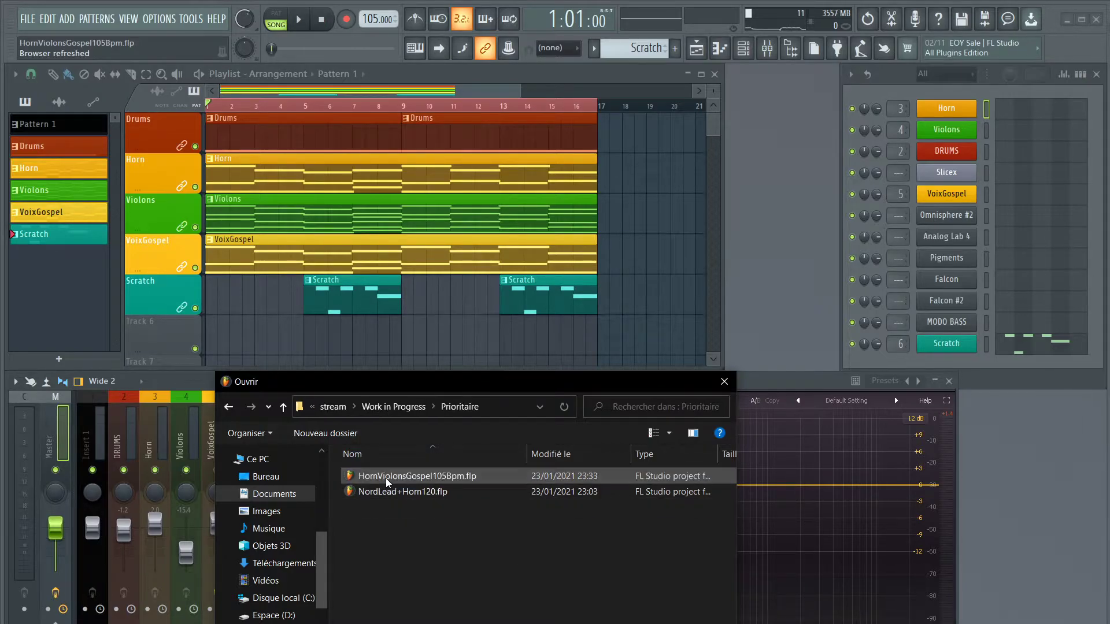
{"action": "double_click", "coordinate": [409, 491]}
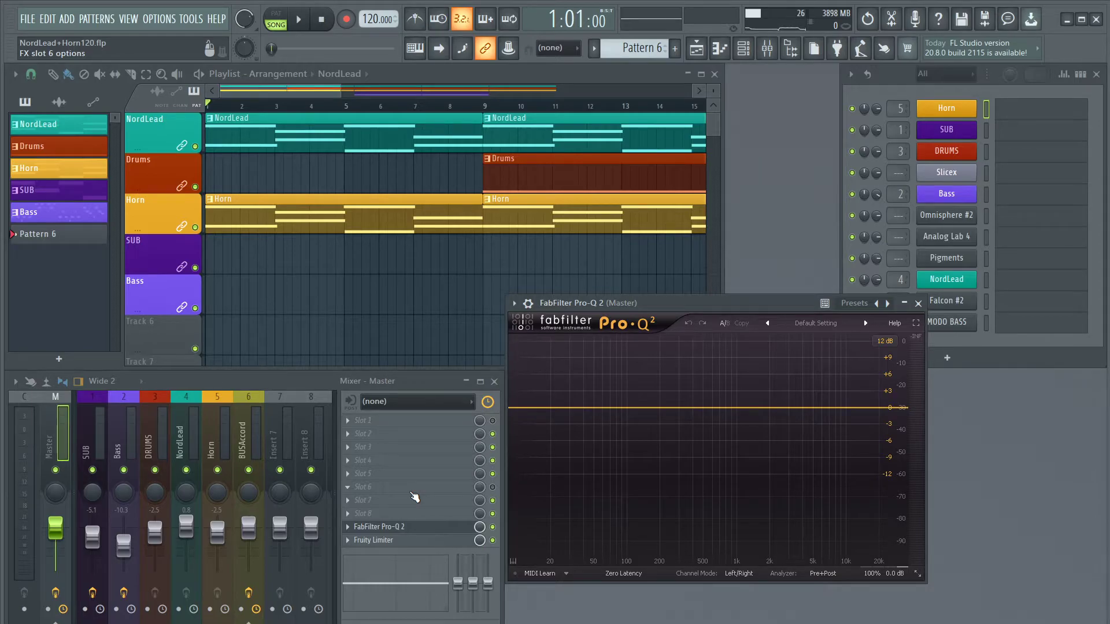
Listen to the opening of the NordLead+Horn120 song with its whole arrangement in view and stop playback
{"action": "key", "text": "space"}
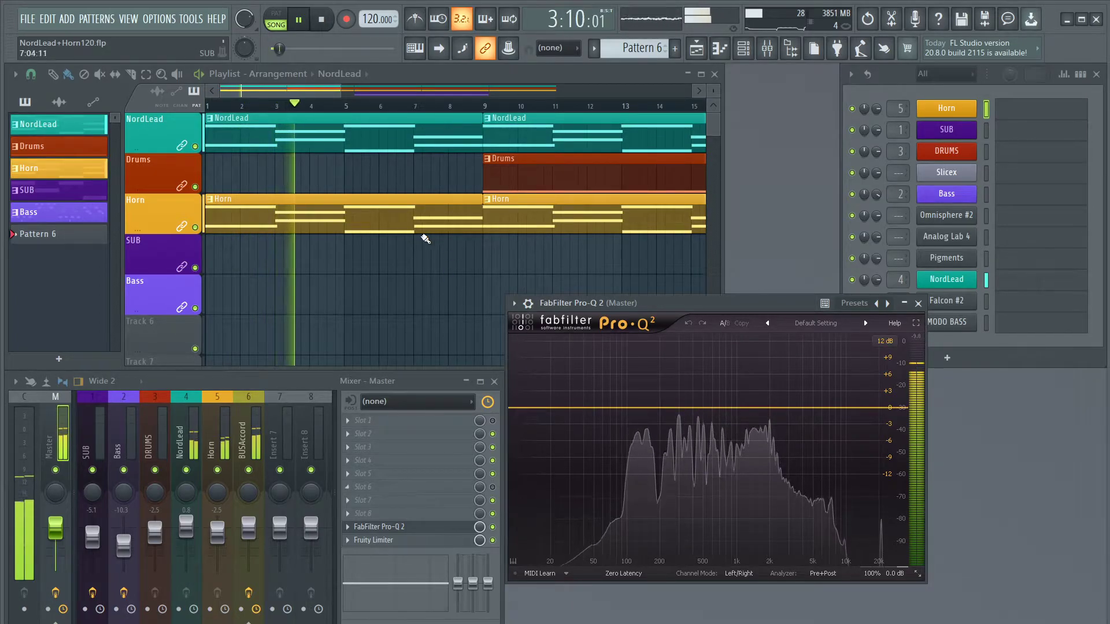
{"action": "scroll", "coordinate": [438, 108], "scroll_direction": "down", "scroll_amount": 8}
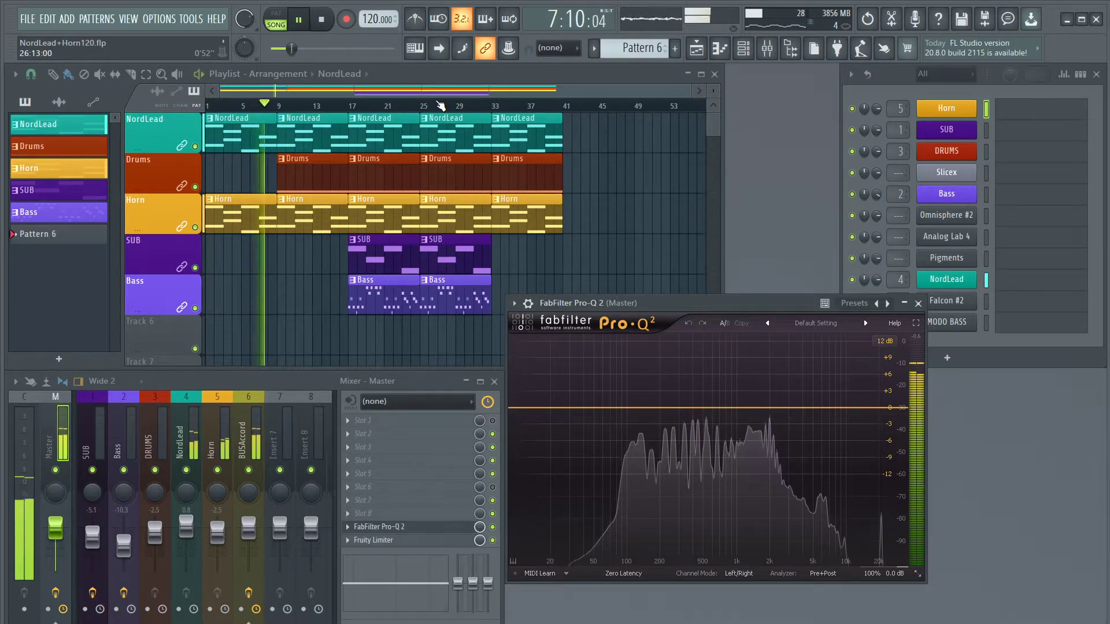
{"action": "left_click", "coordinate": [27, 19]}
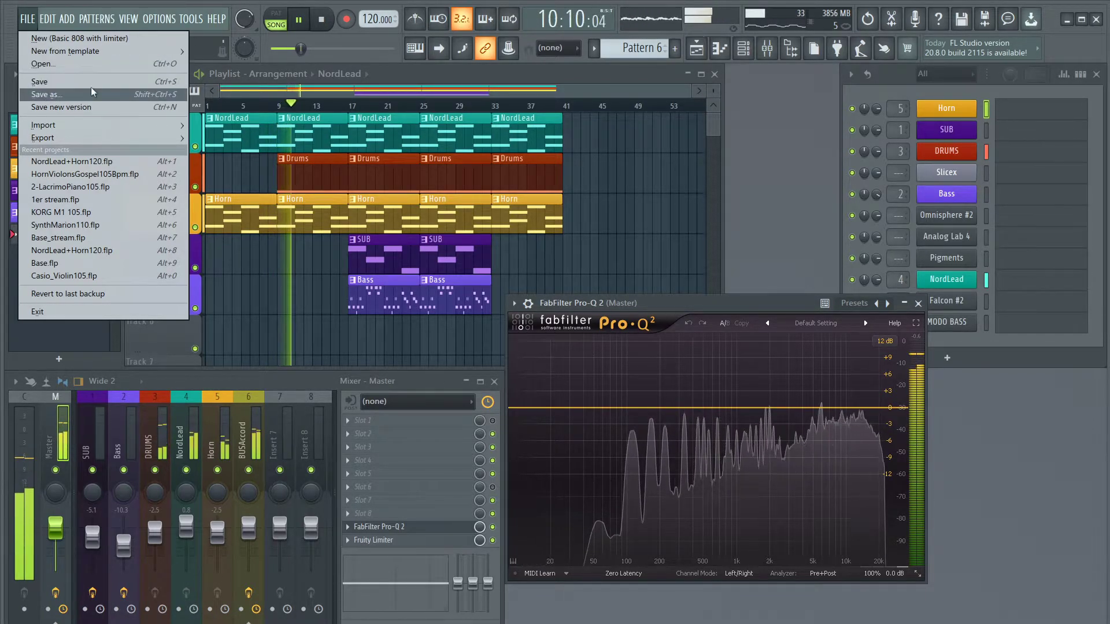
{"action": "left_click", "coordinate": [322, 19]}
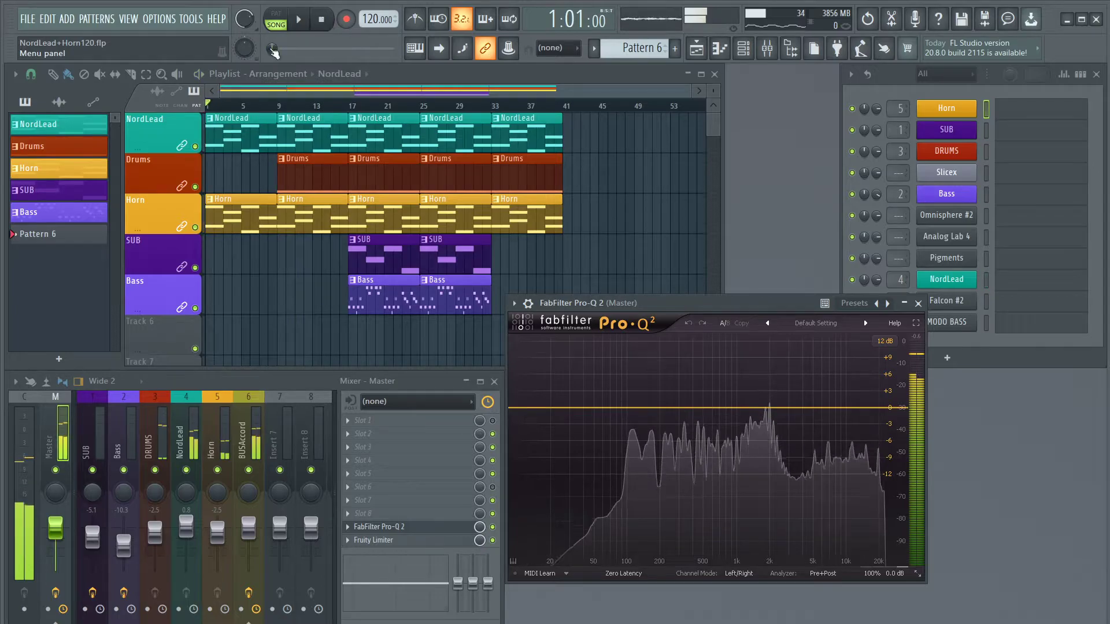
Save the project under the new name NordLead+Horn120WIP.flp in the Prioritaire folder
{"action": "left_click", "coordinate": [27, 19]}
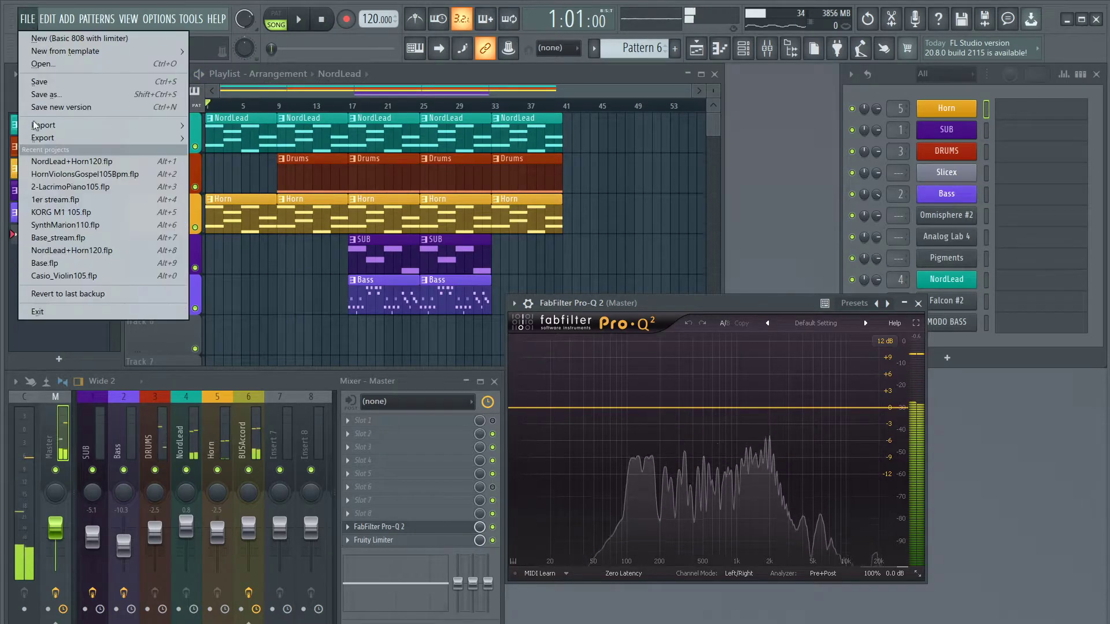
{"action": "left_click", "coordinate": [47, 94]}
{"action": "left_click", "coordinate": [415, 475]}
{"action": "left_click", "coordinate": [389, 492]}
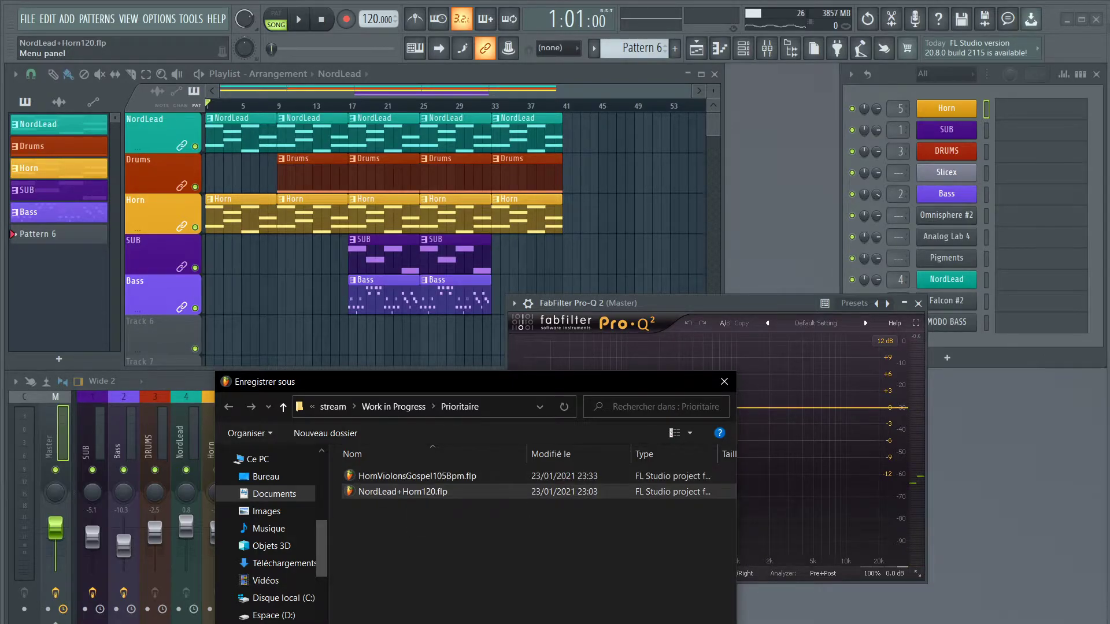
{"action": "key", "text": "BackSpace"}
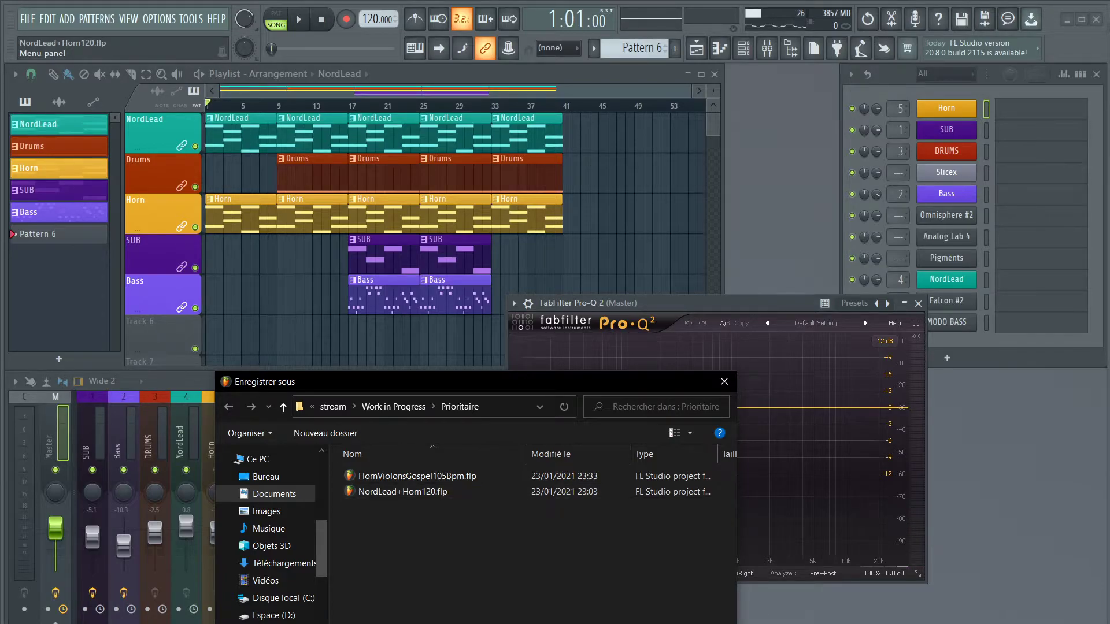
{"action": "key", "text": "Return"}
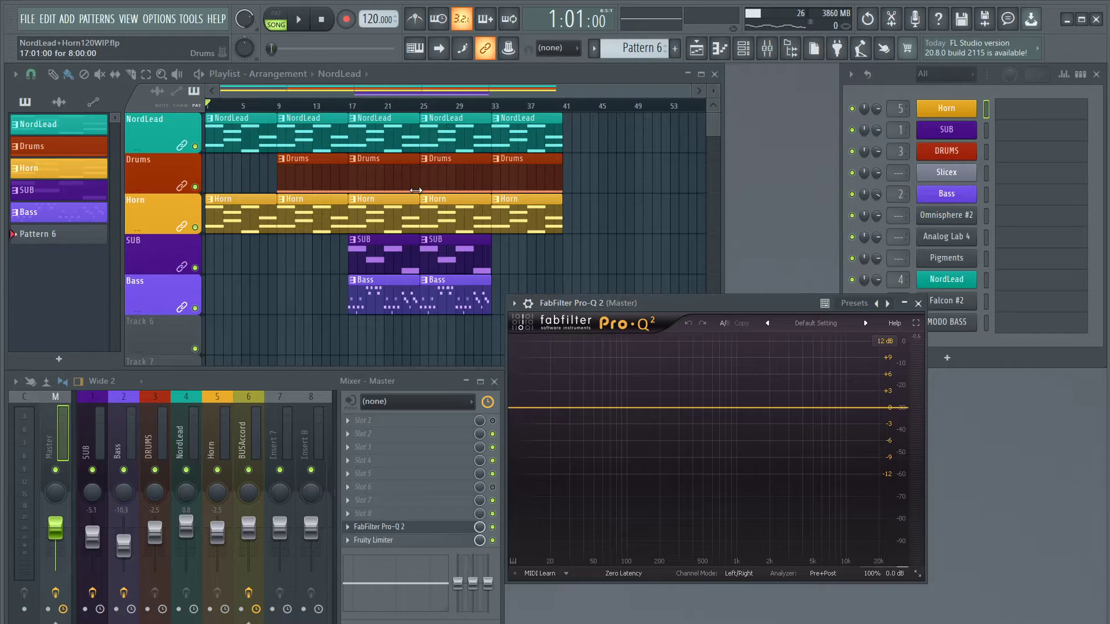
Restart playback from the beginning of the song and move the FabFilter Pro-Q 2 window clear of the playlist
{"action": "key", "text": "space"}
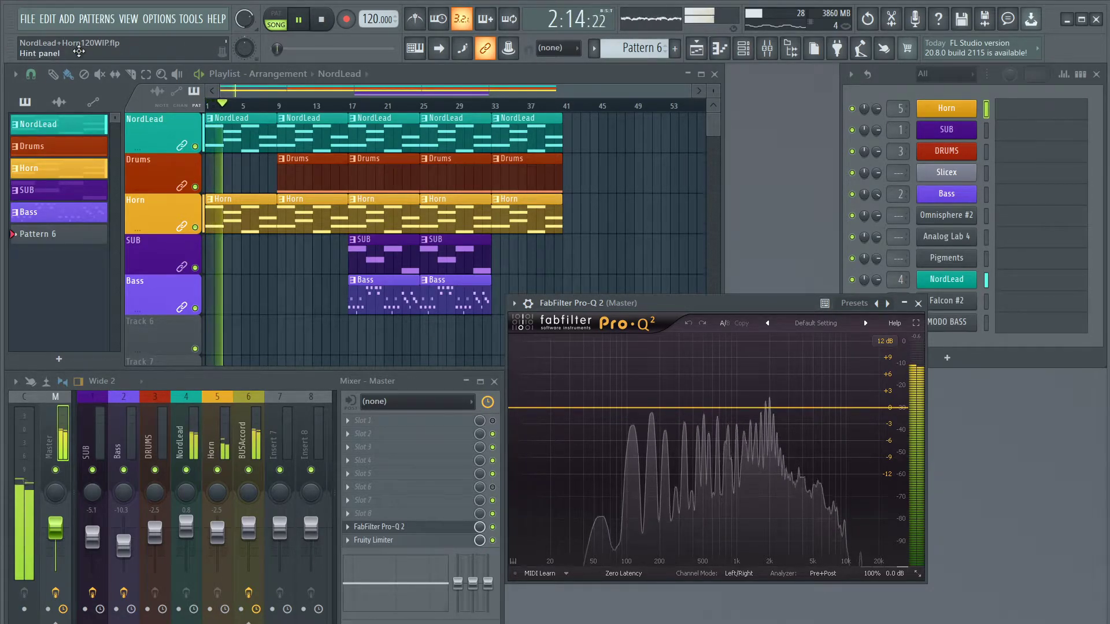
{"action": "left_click", "coordinate": [328, 25]}
{"action": "key", "text": "space"}
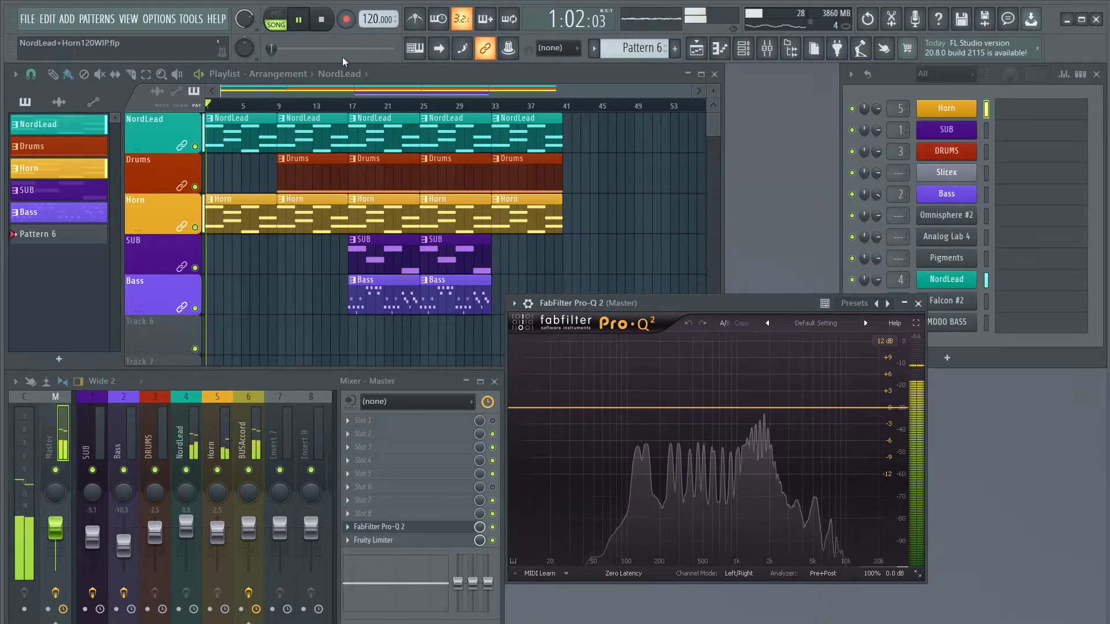
{"action": "left_click", "coordinate": [968, 357]}
{"action": "left_click", "coordinate": [842, 331]}
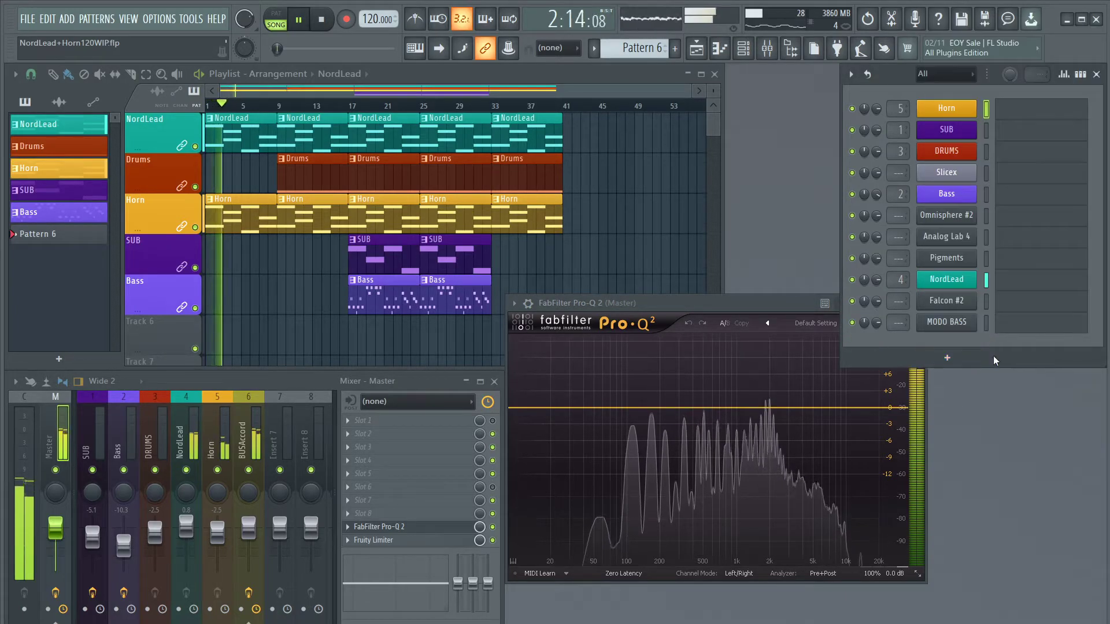
{"action": "left_click_drag", "start_coordinate": [686, 303], "coordinate": [698, 485]}
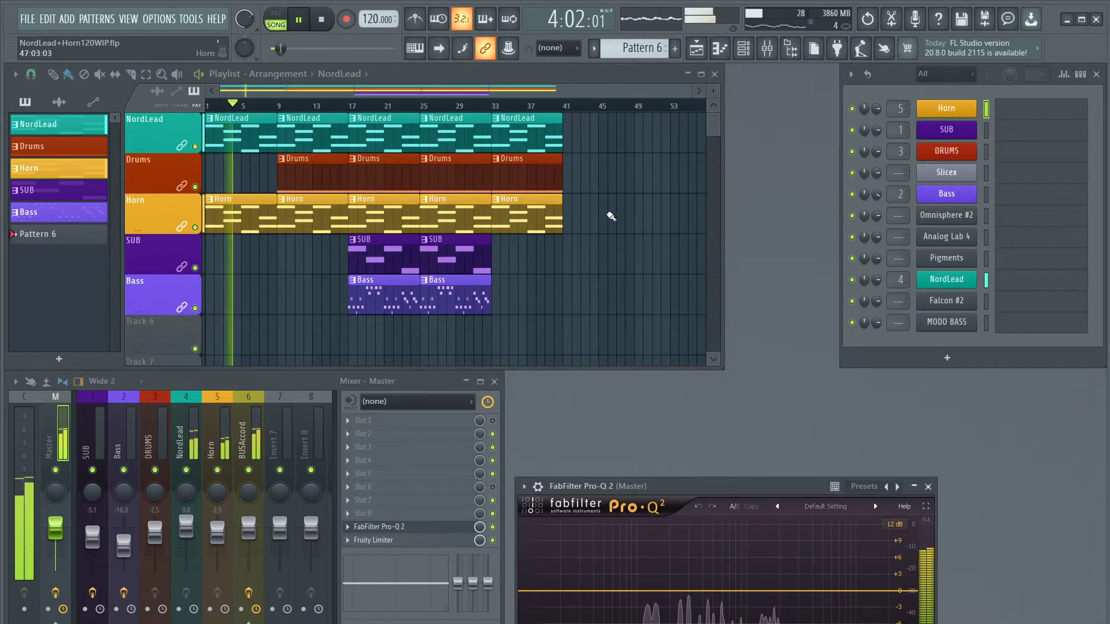
Extend the arrangement with SUB and Bass clips at bar 33 and NordLead, Drums, Horn, SUB and Bass clips at bar 41
{"action": "left_click", "coordinate": [503, 257]}
{"action": "left_click", "coordinate": [509, 307]}
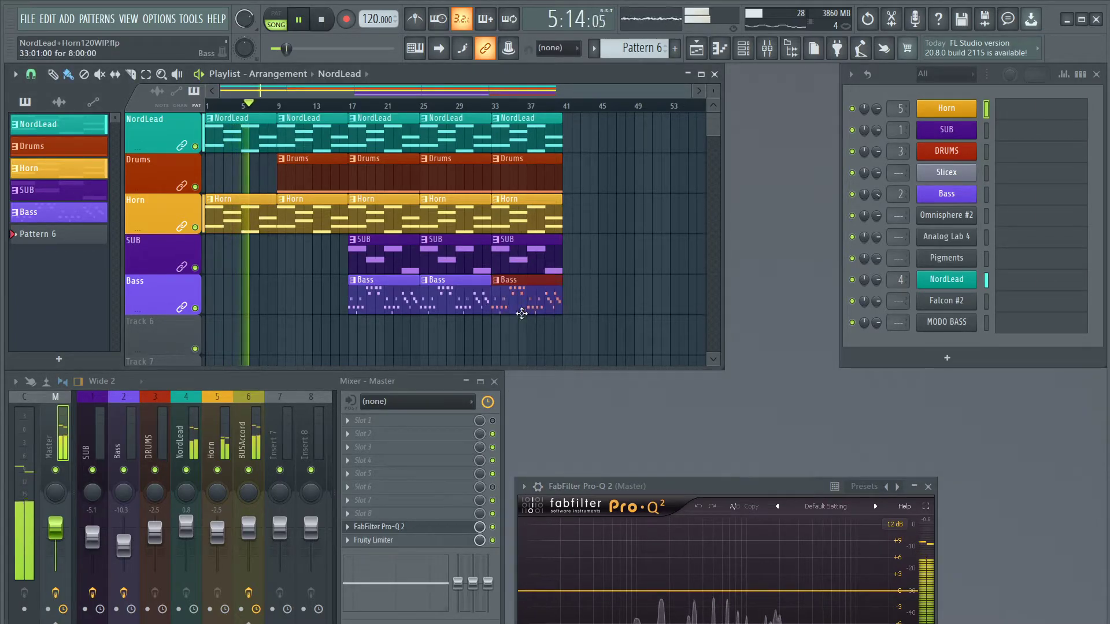
{"action": "left_click", "coordinate": [571, 148]}
{"action": "left_click", "coordinate": [565, 178]}
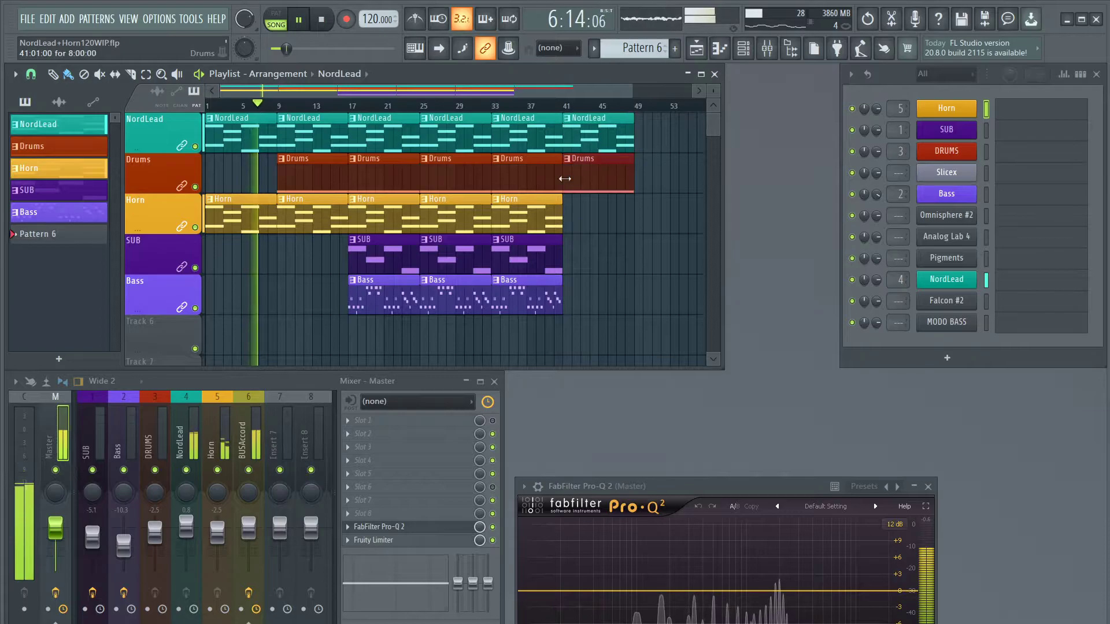
{"action": "left_click", "coordinate": [567, 215]}
{"action": "left_click", "coordinate": [570, 251]}
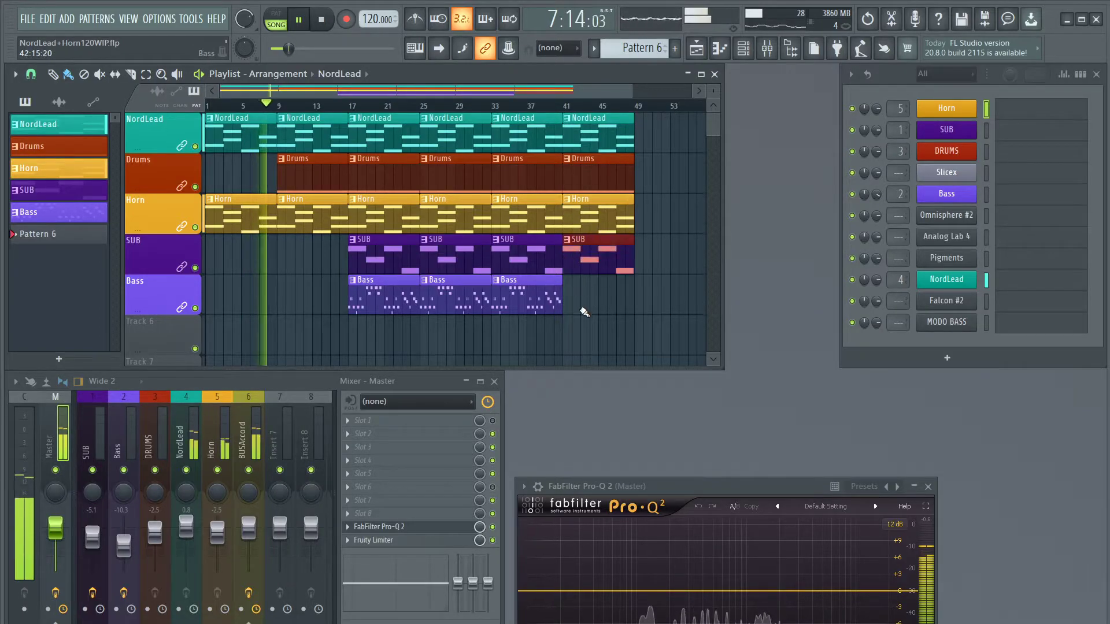
{"action": "left_click", "coordinate": [570, 297]}
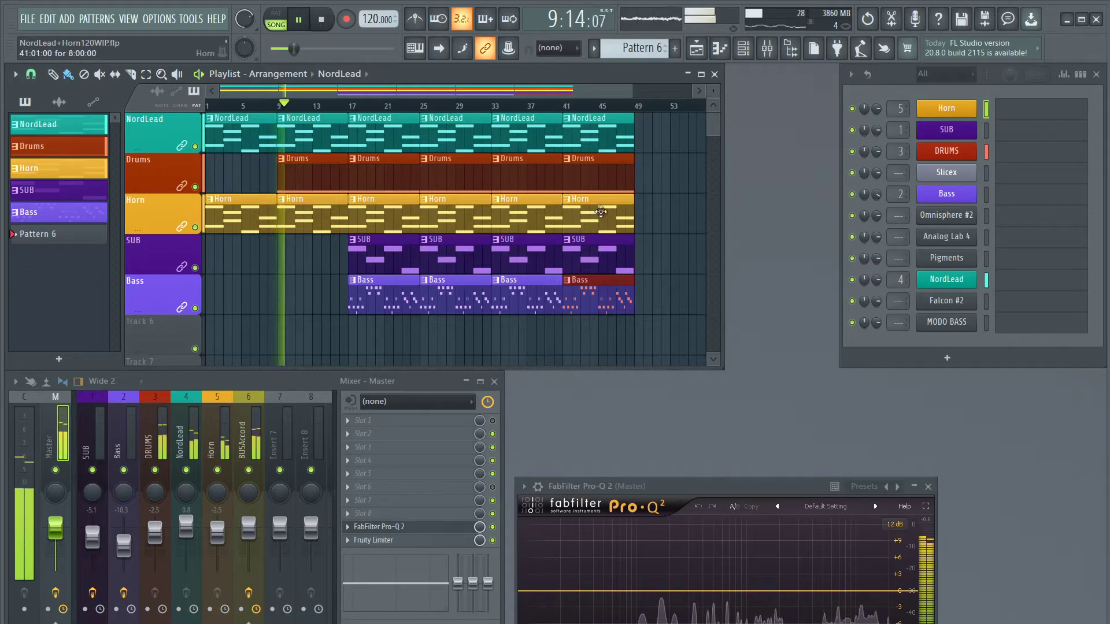
Add NordLead, Horn and Drums clips to their playlist tracks at bars 49 and 57
{"action": "left_click", "coordinate": [647, 133]}
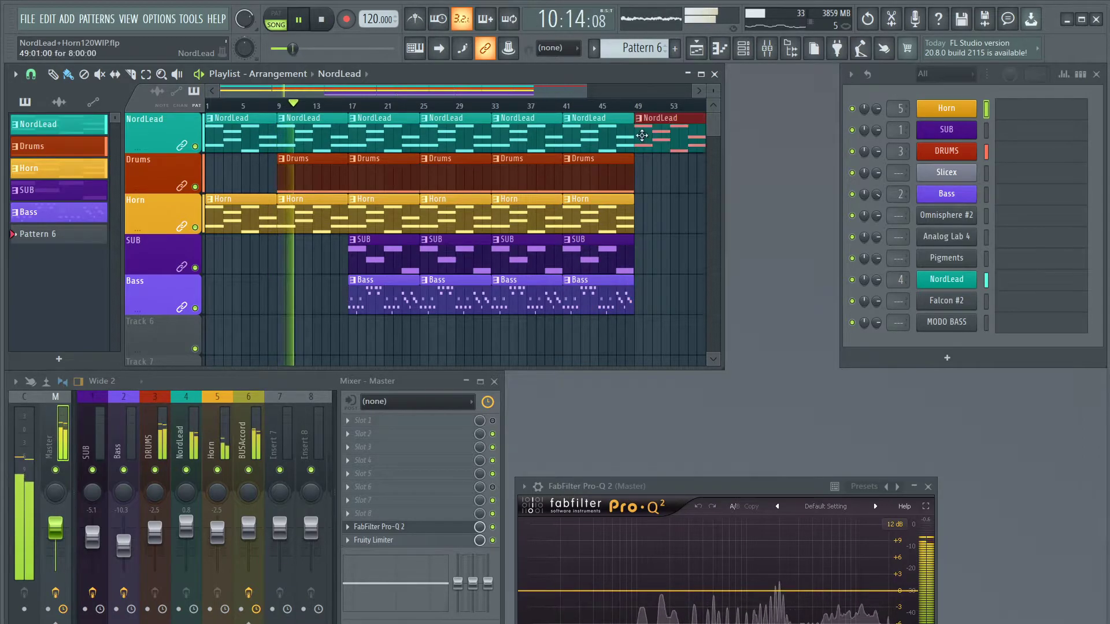
{"action": "left_click", "coordinate": [642, 214]}
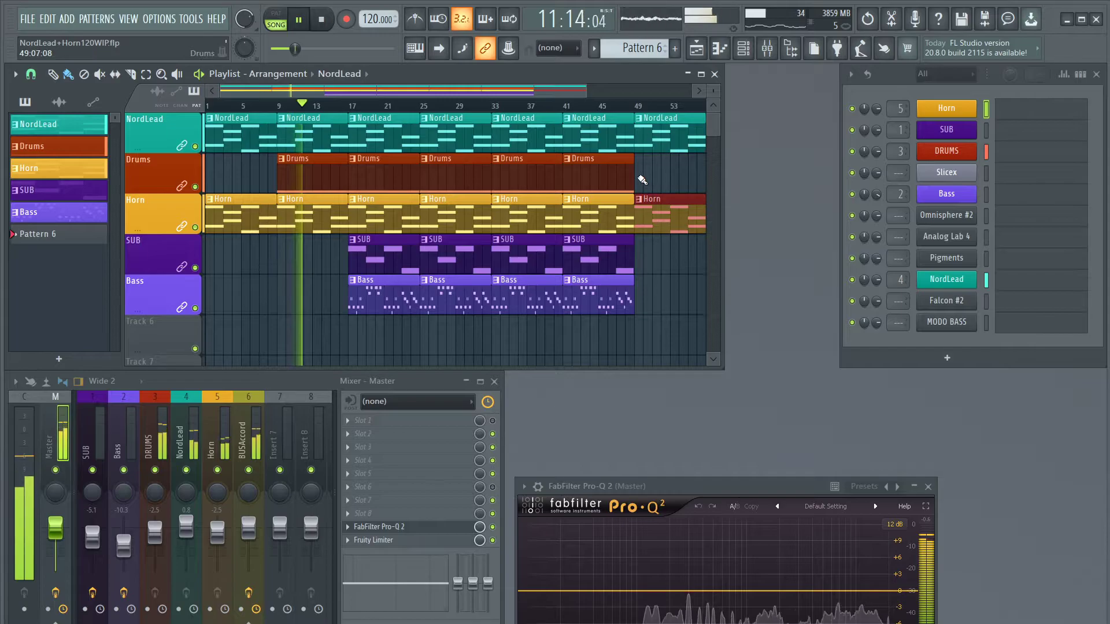
{"action": "left_click_drag", "start_coordinate": [513, 93], "coordinate": [626, 94]}
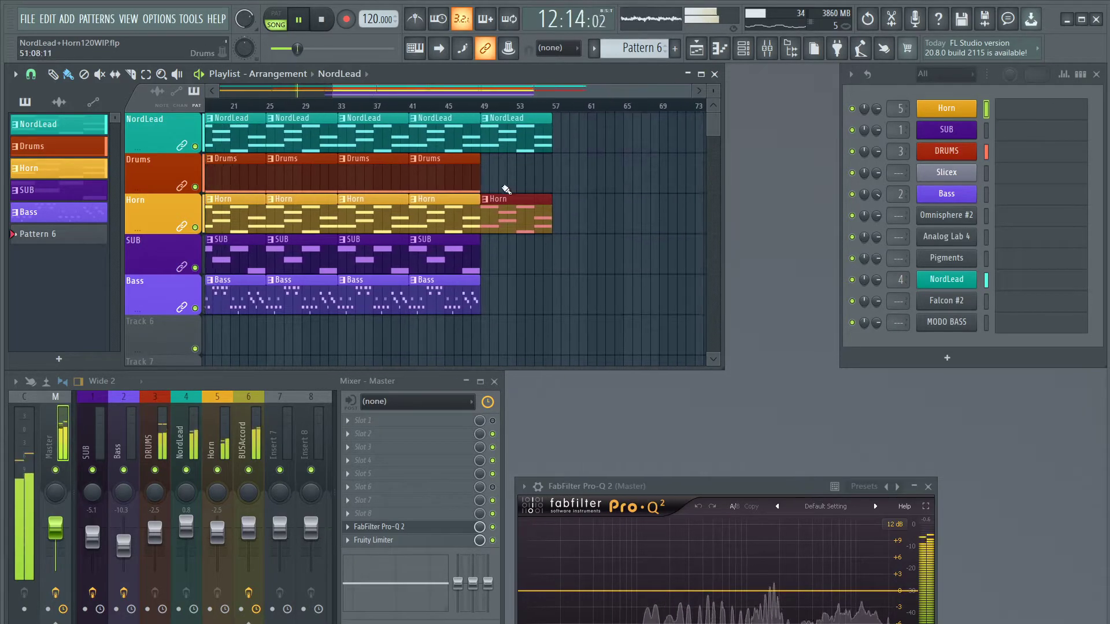
{"action": "left_click", "coordinate": [488, 178]}
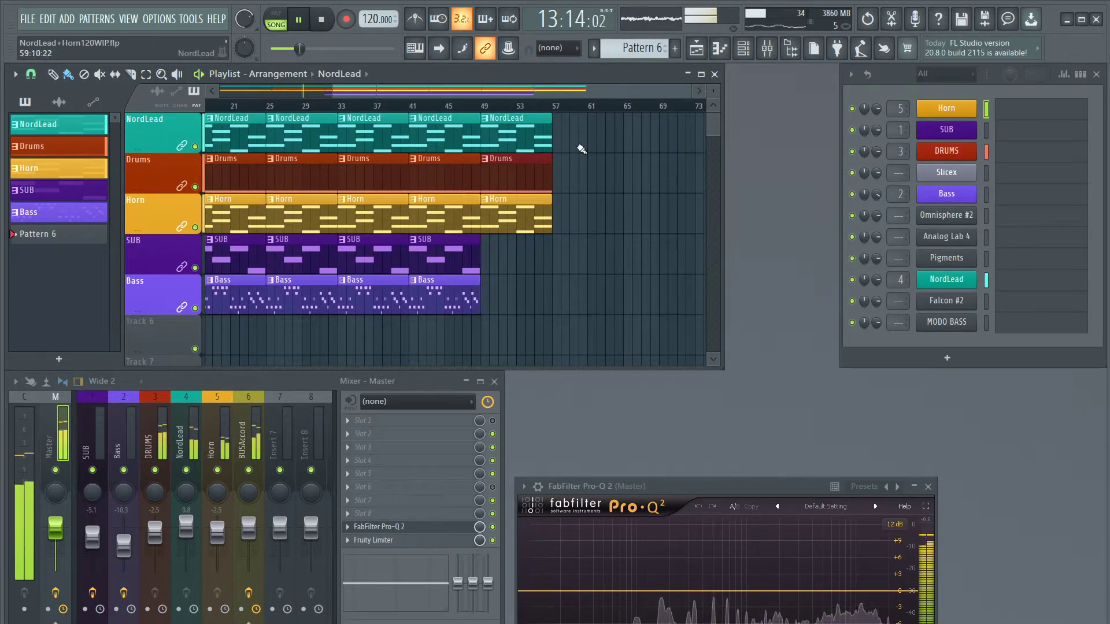
{"action": "left_click", "coordinate": [562, 137]}
{"action": "left_click", "coordinate": [558, 226]}
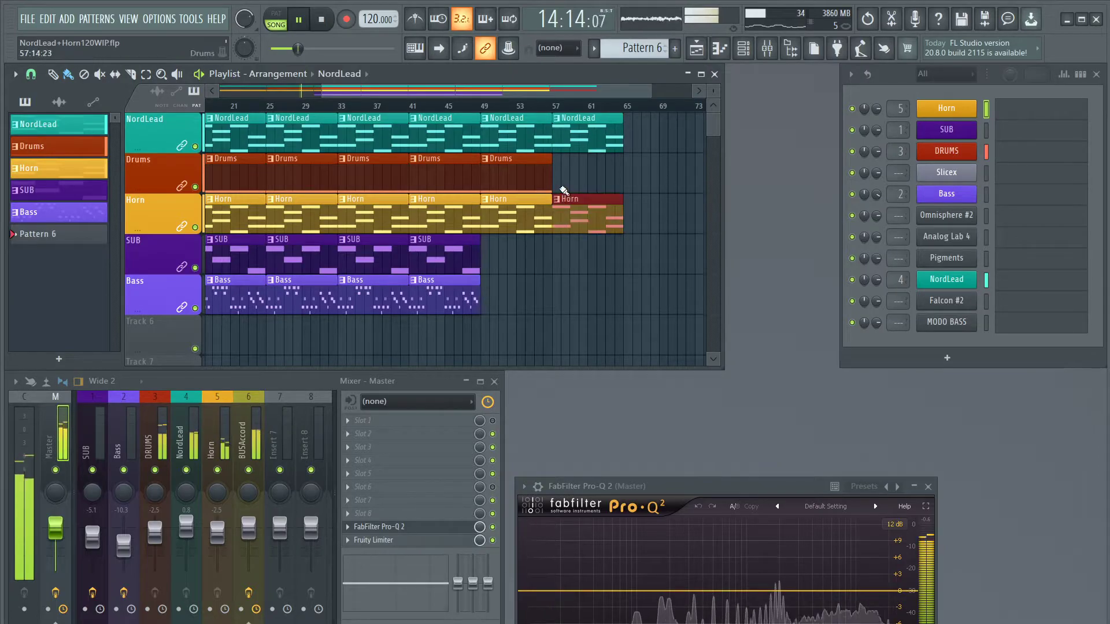
{"action": "left_click", "coordinate": [560, 178]}
Add a SUB clip at bar 49 and move the FabFilter Pro-Q 2 window up beside the mixer
{"action": "left_click_drag", "start_coordinate": [613, 94], "coordinate": [333, 124]}
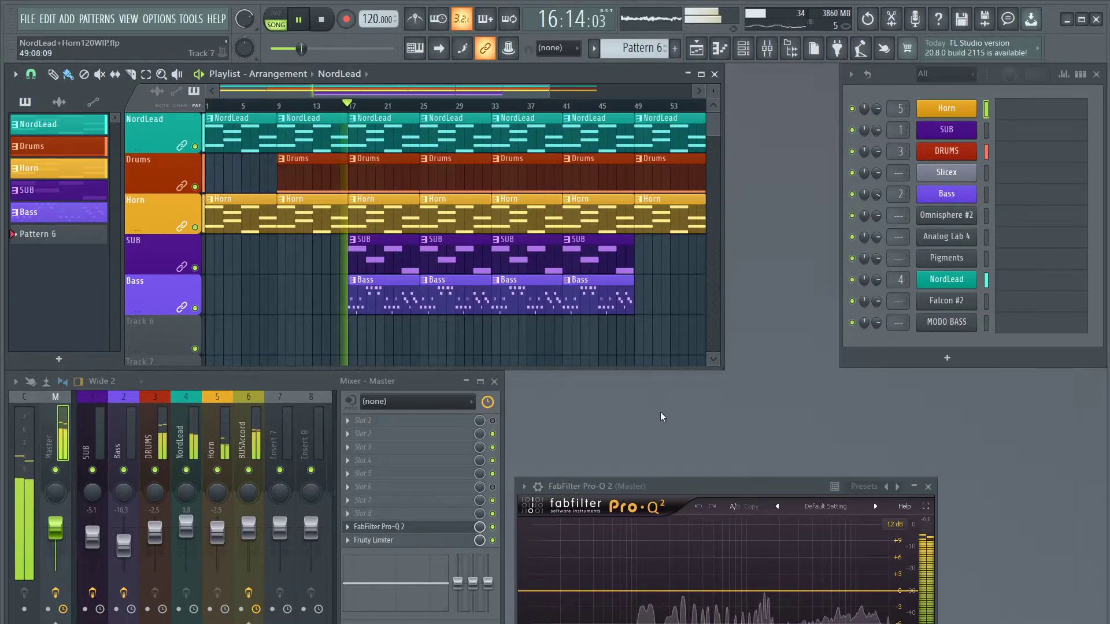
{"action": "left_click", "coordinate": [637, 256]}
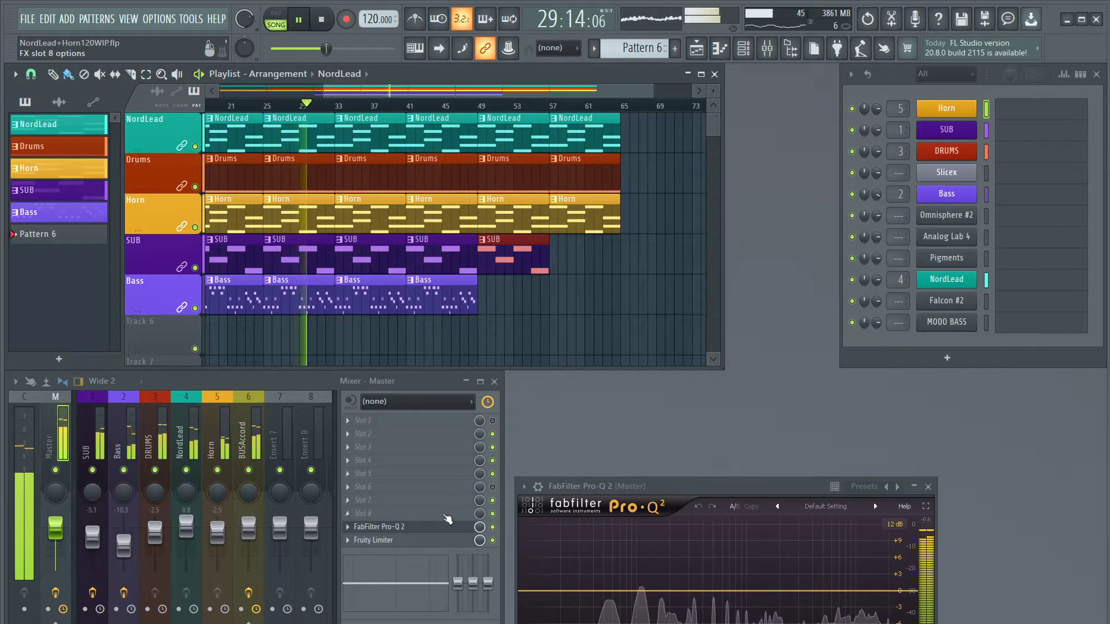
{"action": "left_click_drag", "start_coordinate": [723, 484], "coordinate": [710, 374]}
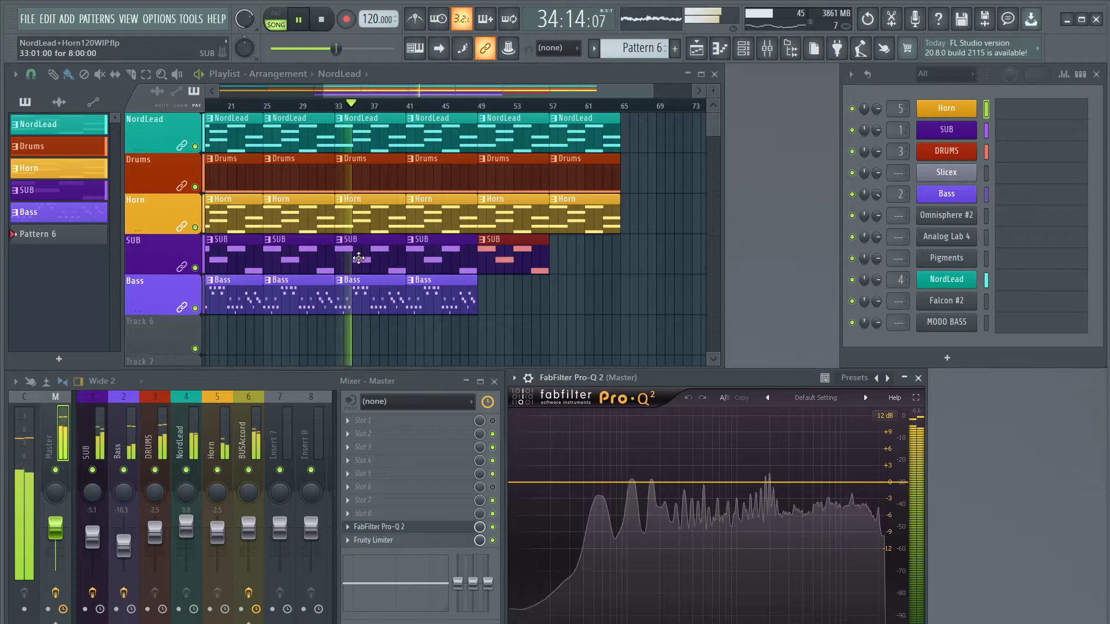
Mute the SUB clips at bars 33 and 49 and the Bass clip at bar 41 in the playlist
{"action": "left_click", "coordinate": [390, 273]}
{"action": "key", "text": "t"}
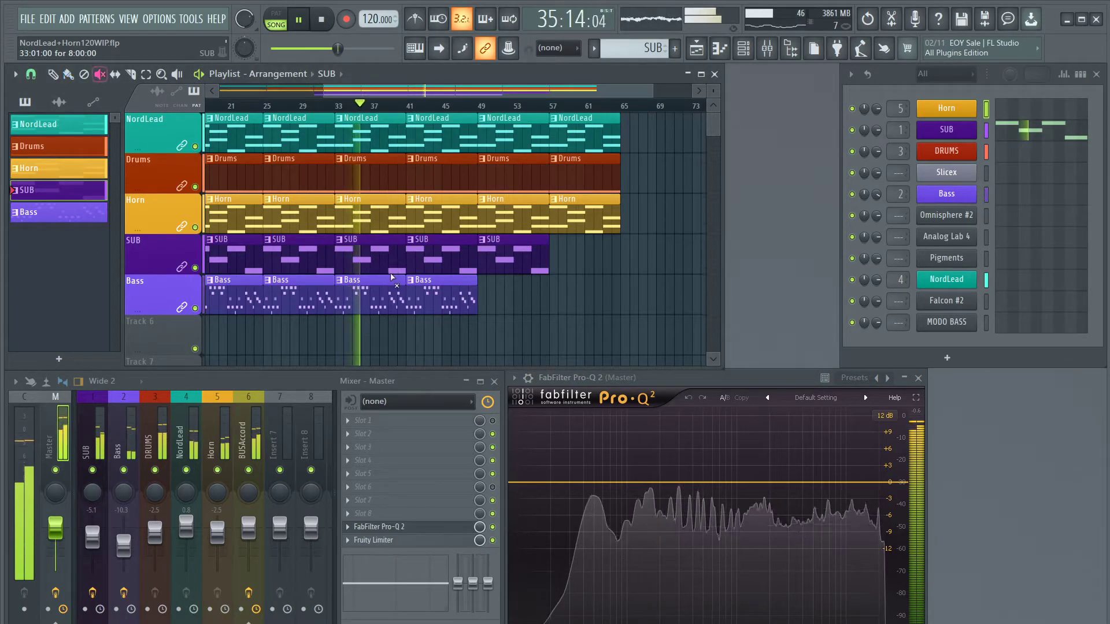
{"action": "left_click", "coordinate": [387, 263]}
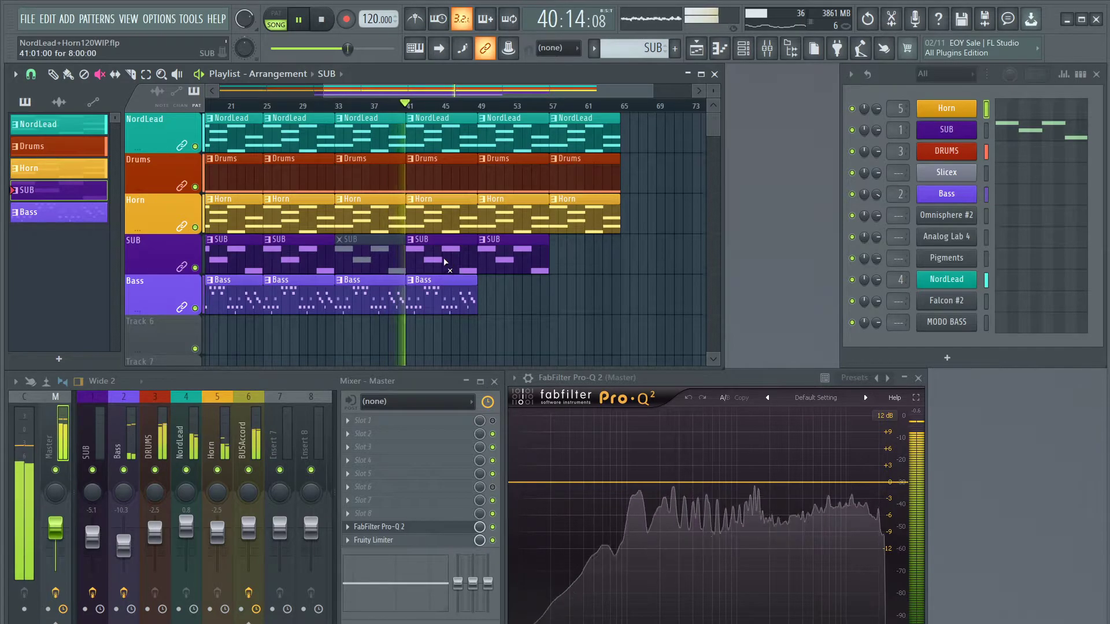
{"action": "left_click", "coordinate": [448, 279]}
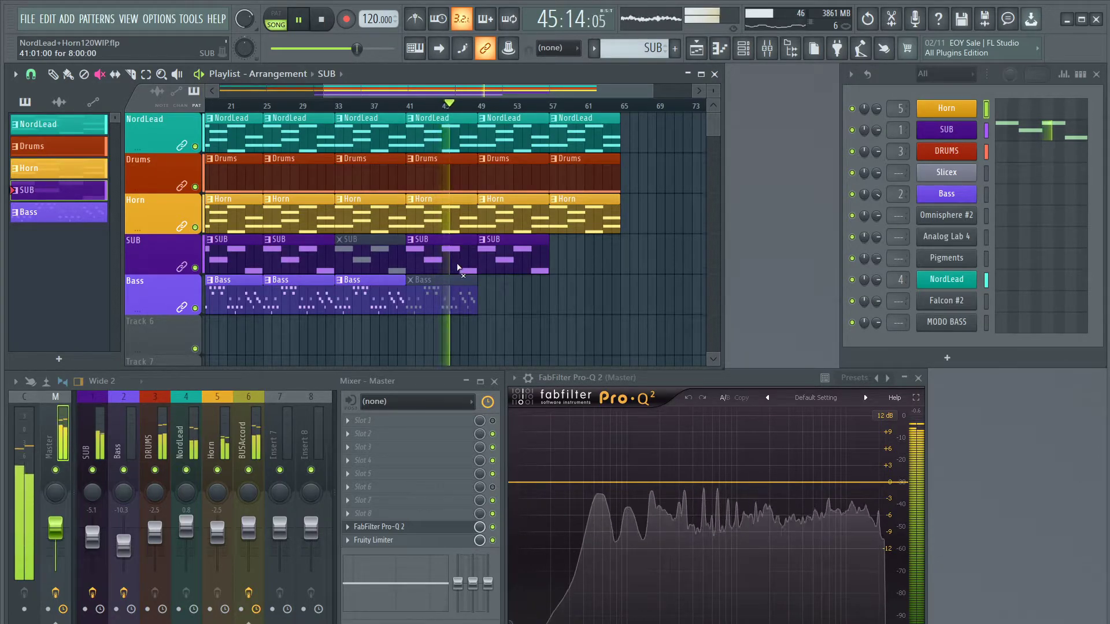
{"action": "left_click", "coordinate": [497, 265]}
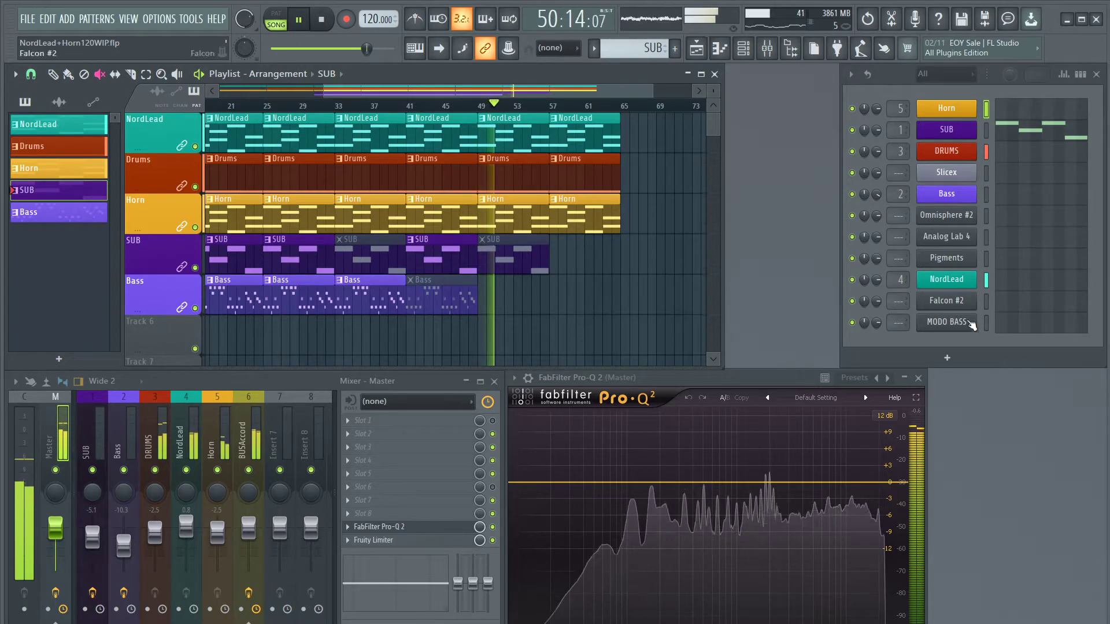
Add a Falcon instrument channel and expand the Soundbanks list at the root of its browser
{"action": "left_click", "coordinate": [946, 358]}
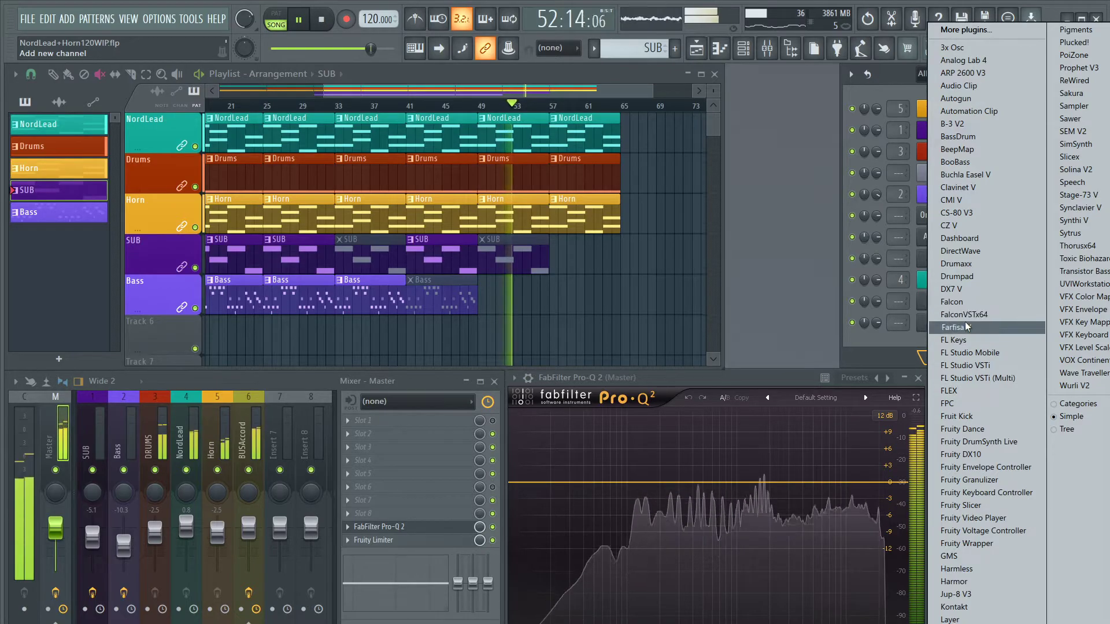
{"action": "left_click", "coordinate": [977, 303]}
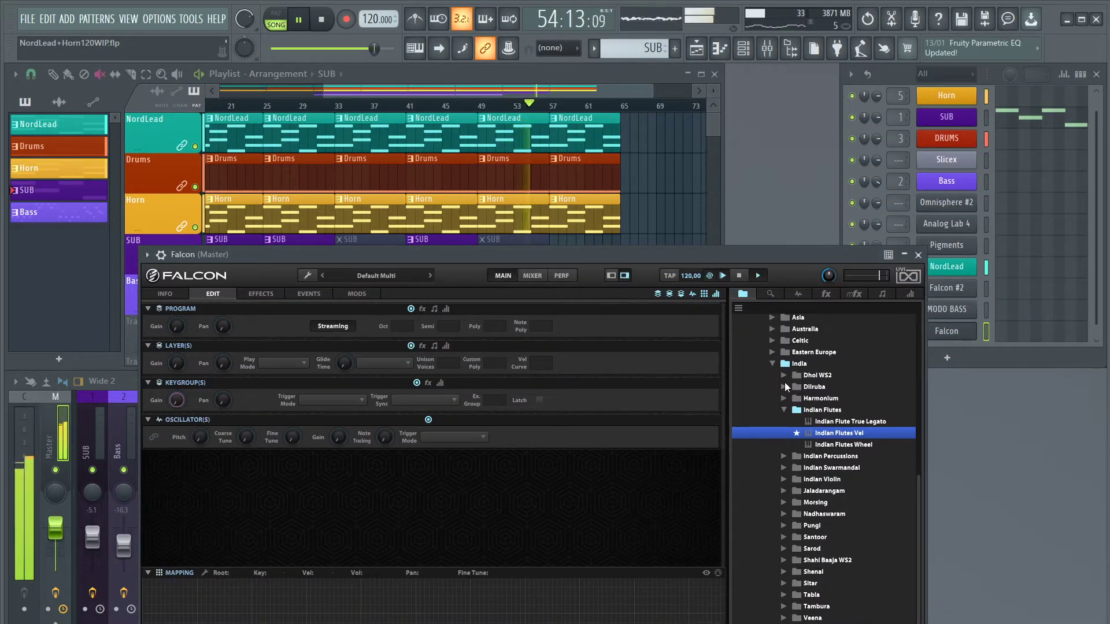
{"action": "left_click", "coordinate": [739, 309]}
{"action": "left_click", "coordinate": [744, 321]}
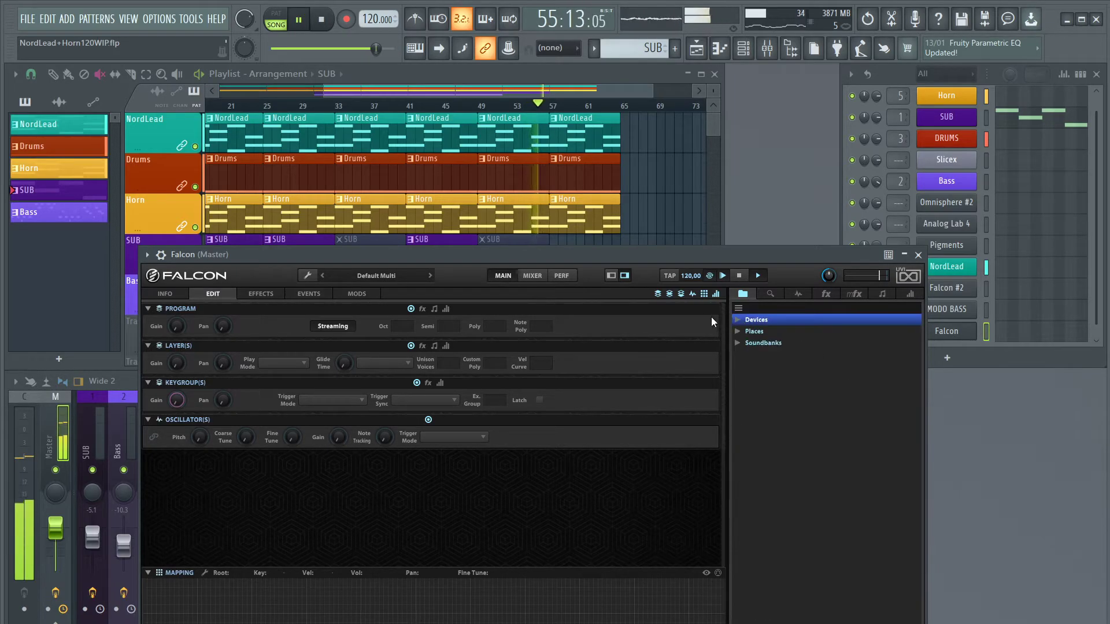
{"action": "left_click", "coordinate": [737, 345]}
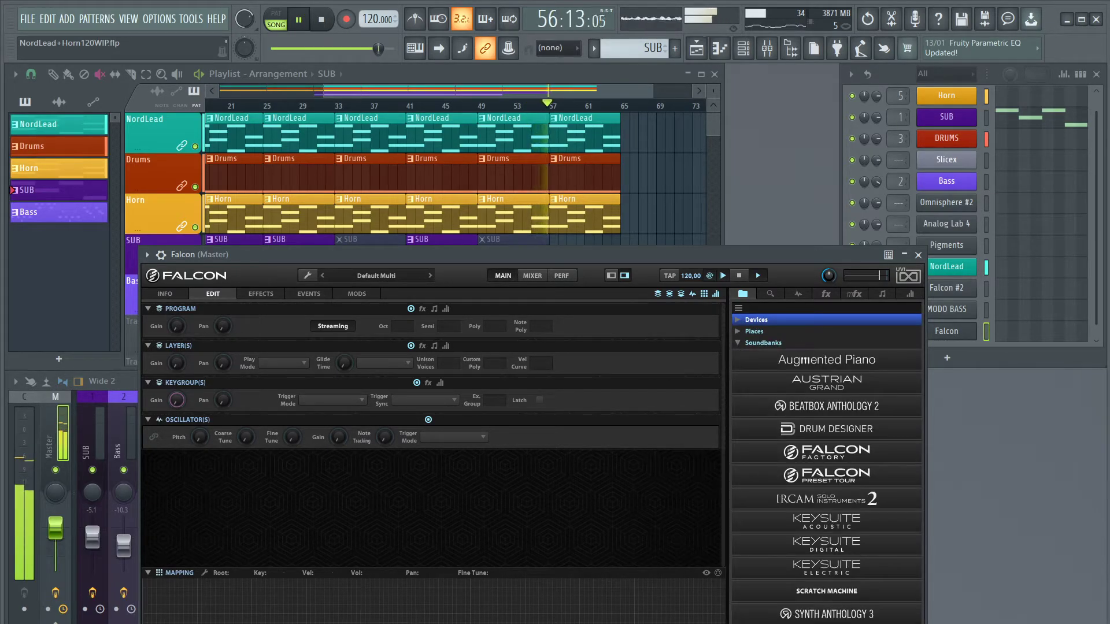
Load the Big Band 120 preset from Scratch Machine's Legendaries folder into Falcon and move its window clear of the playlist
{"action": "left_click", "coordinate": [836, 592]}
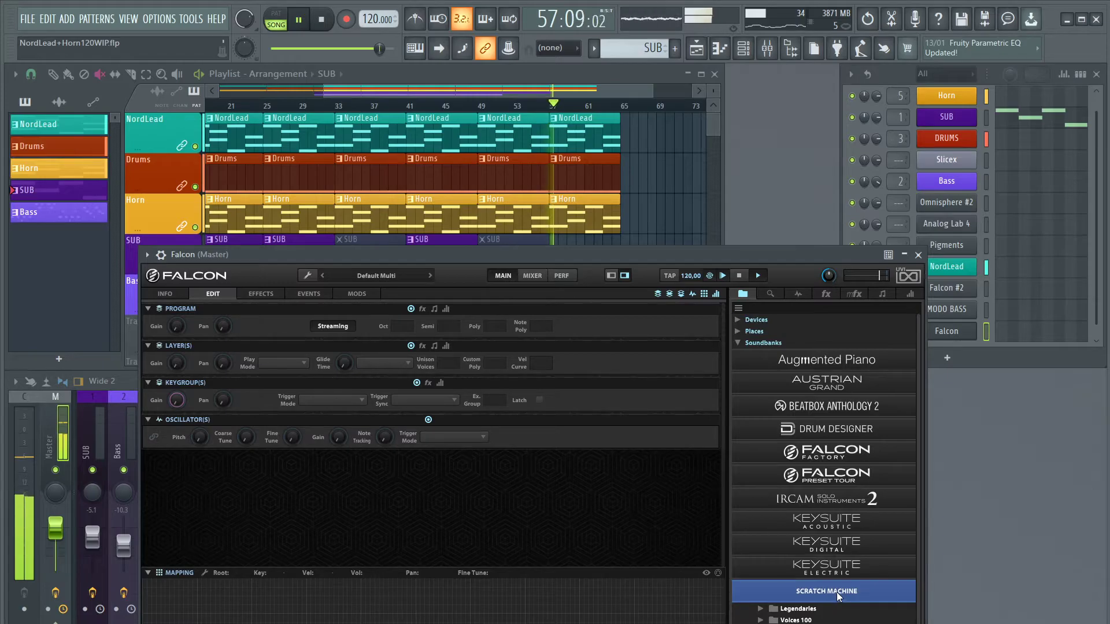
{"action": "left_click", "coordinate": [761, 609]}
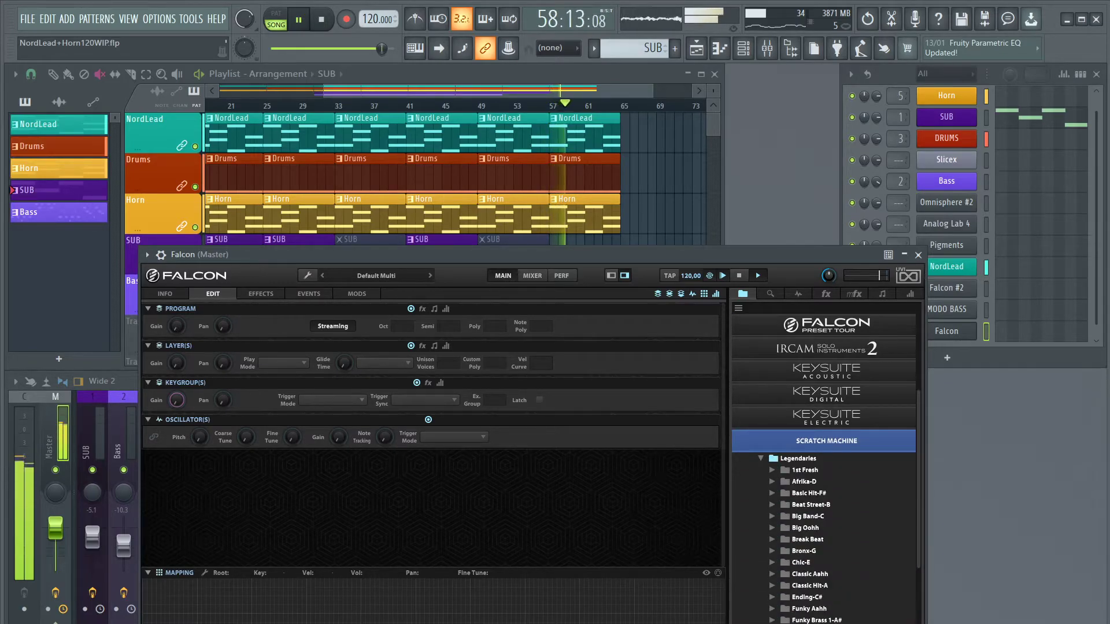
{"action": "left_click", "coordinate": [770, 517]}
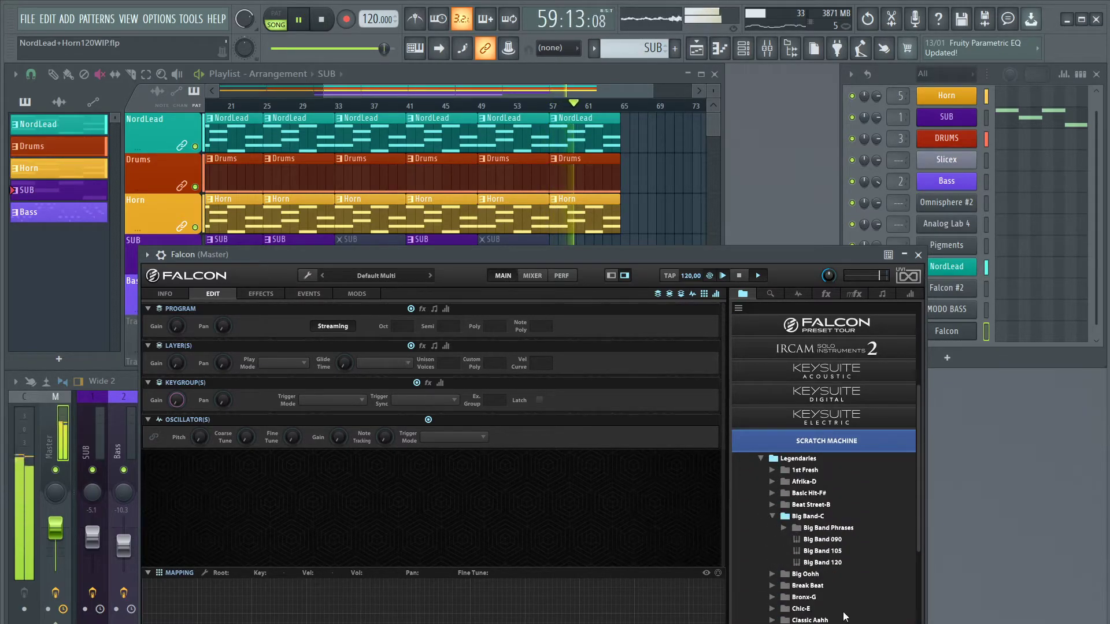
{"action": "double_click", "coordinate": [783, 563]}
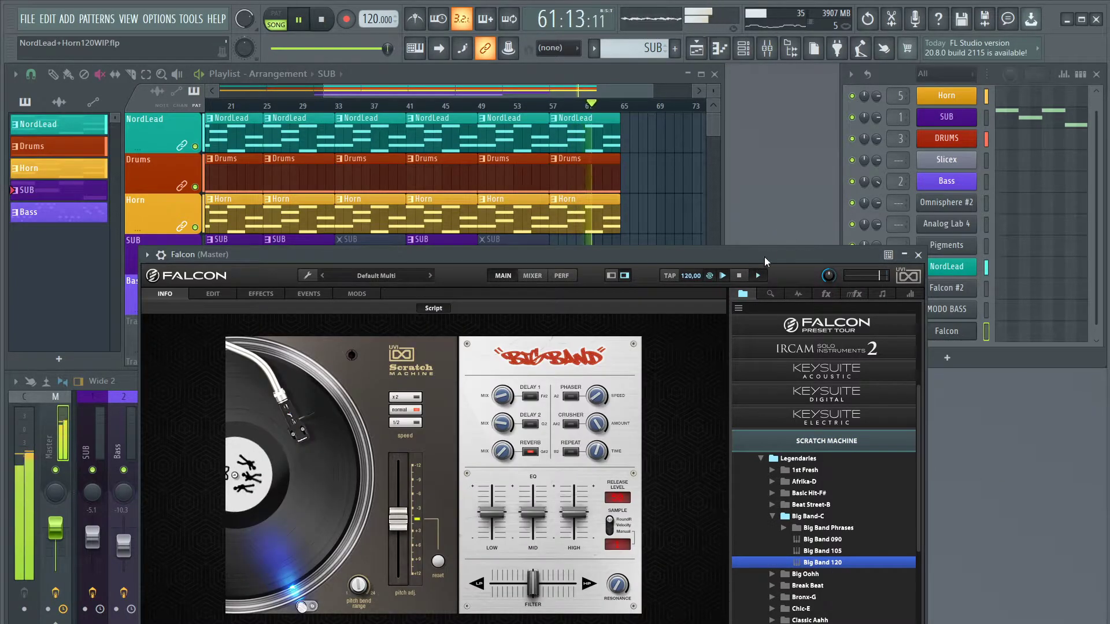
{"action": "left_click_drag", "start_coordinate": [810, 254], "coordinate": [922, 399]}
Loop bars 25 to 33 in the playlist and add an empty Pattern 8 clip spanning them on Track 6
{"action": "left_click_drag", "start_coordinate": [263, 117], "coordinate": [312, 118]}
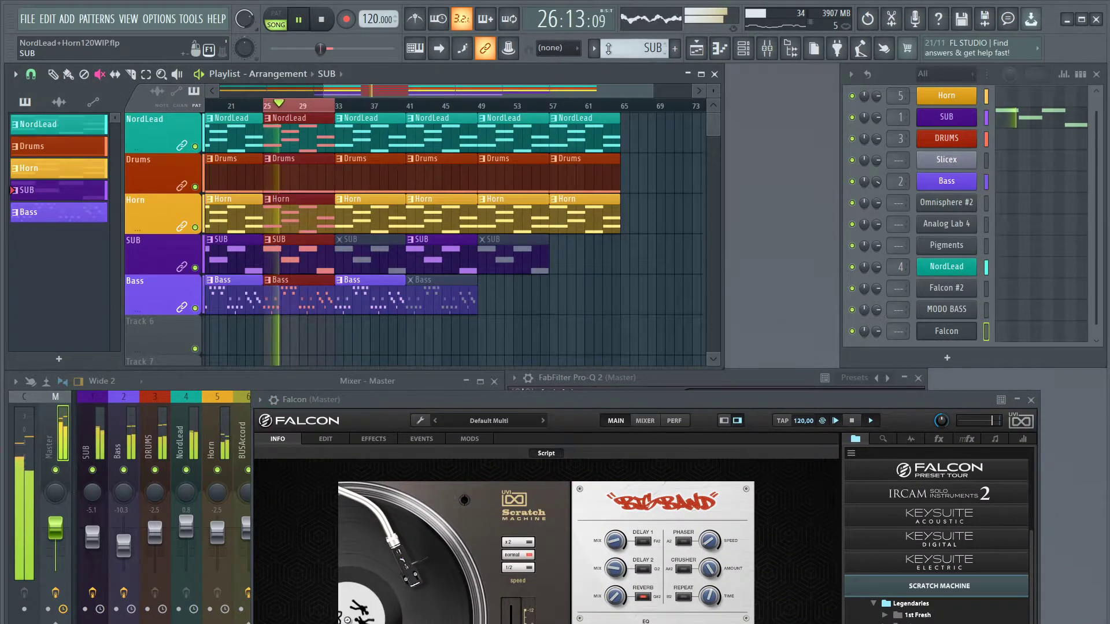
{"action": "scroll", "coordinate": [635, 54], "scroll_direction": "down", "scroll_amount": 1}
{"action": "key", "text": "space"}
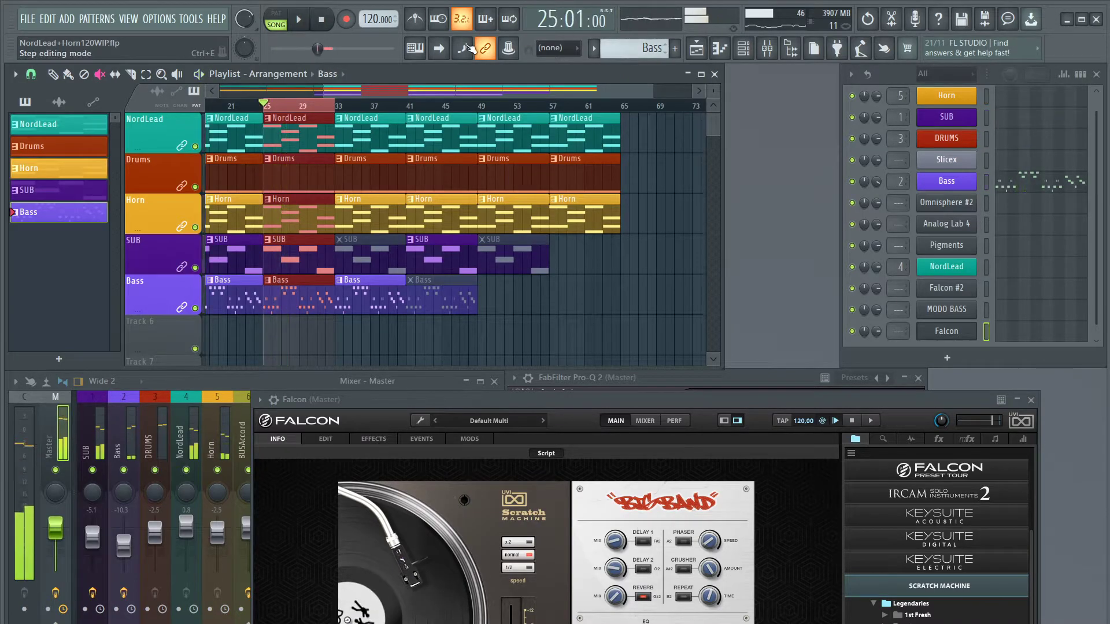
{"action": "key", "text": "space"}
{"action": "scroll", "coordinate": [639, 48], "scroll_direction": "down", "scroll_amount": 1}
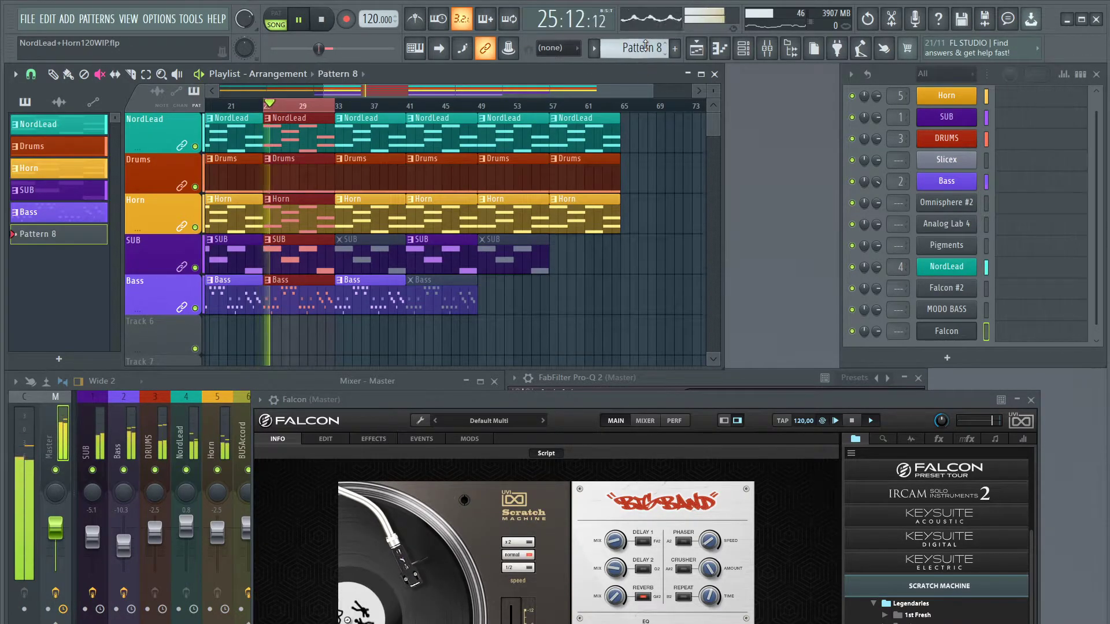
{"action": "left_click", "coordinate": [274, 334]}
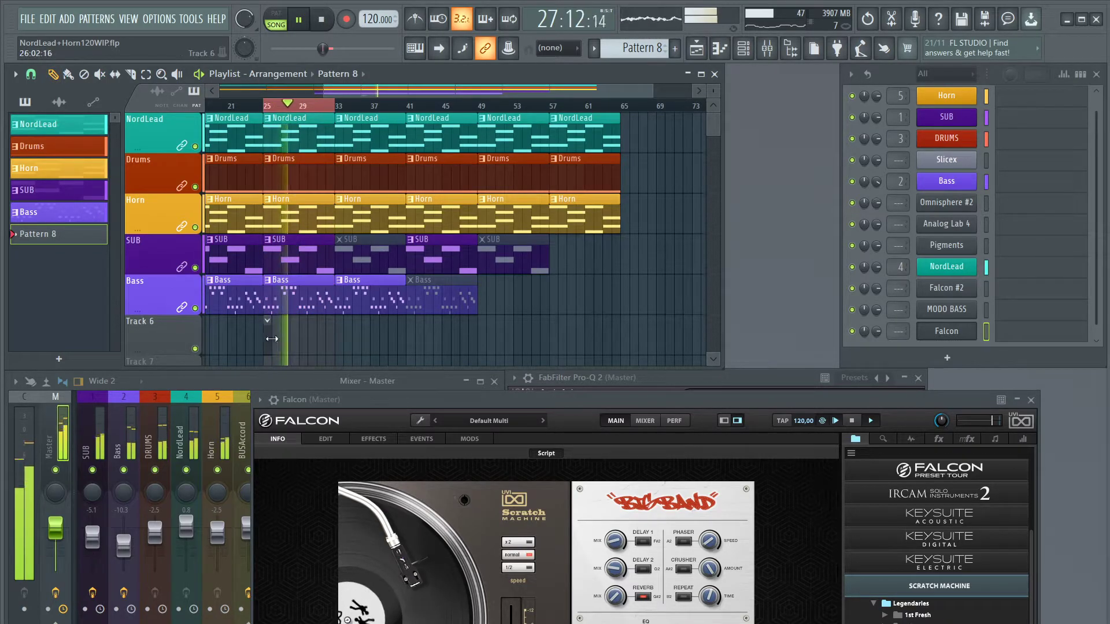
{"action": "left_click_drag", "start_coordinate": [272, 336], "coordinate": [335, 336]}
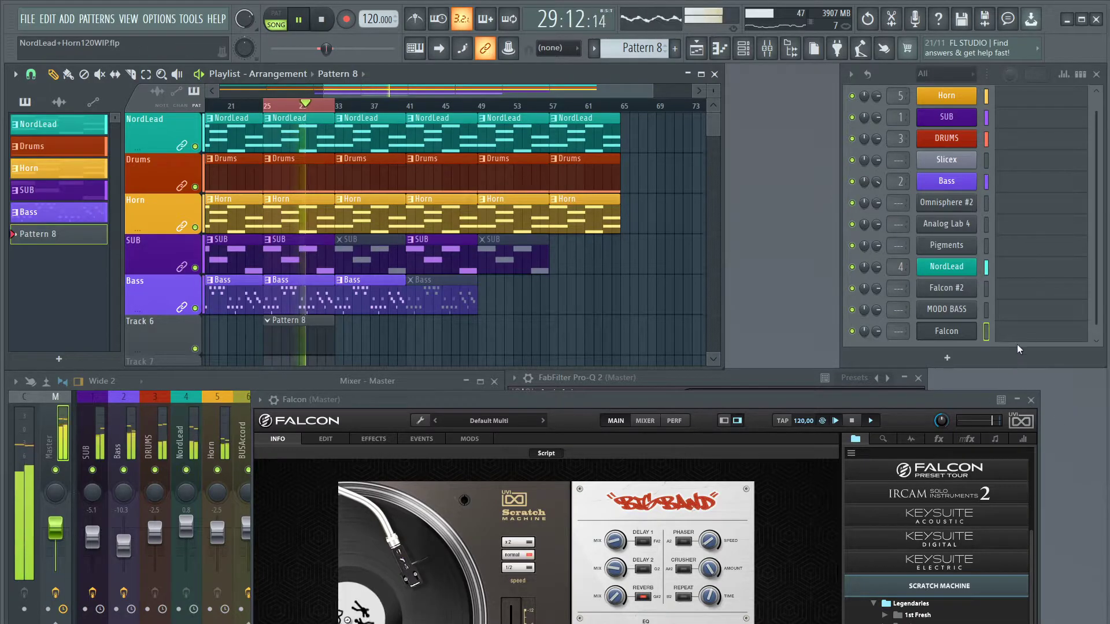
Open the piano roll for the Falcon channel and arrange it beside the Falcon window with Falcon's browser hidden
{"action": "left_click", "coordinate": [1029, 332]}
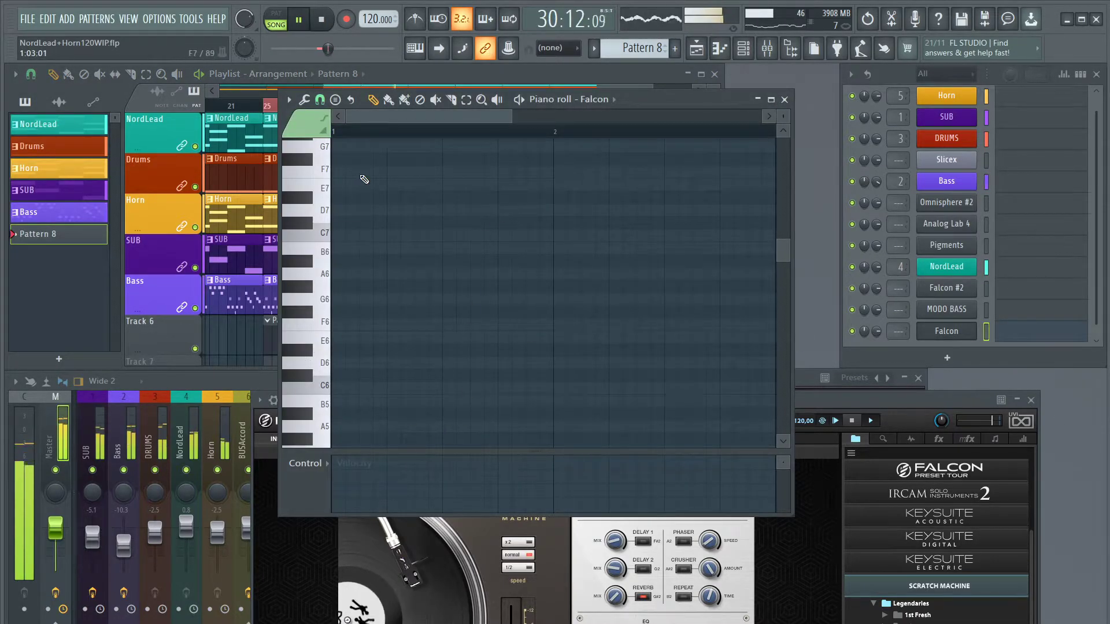
{"action": "left_click_drag", "start_coordinate": [843, 395], "coordinate": [907, 175]}
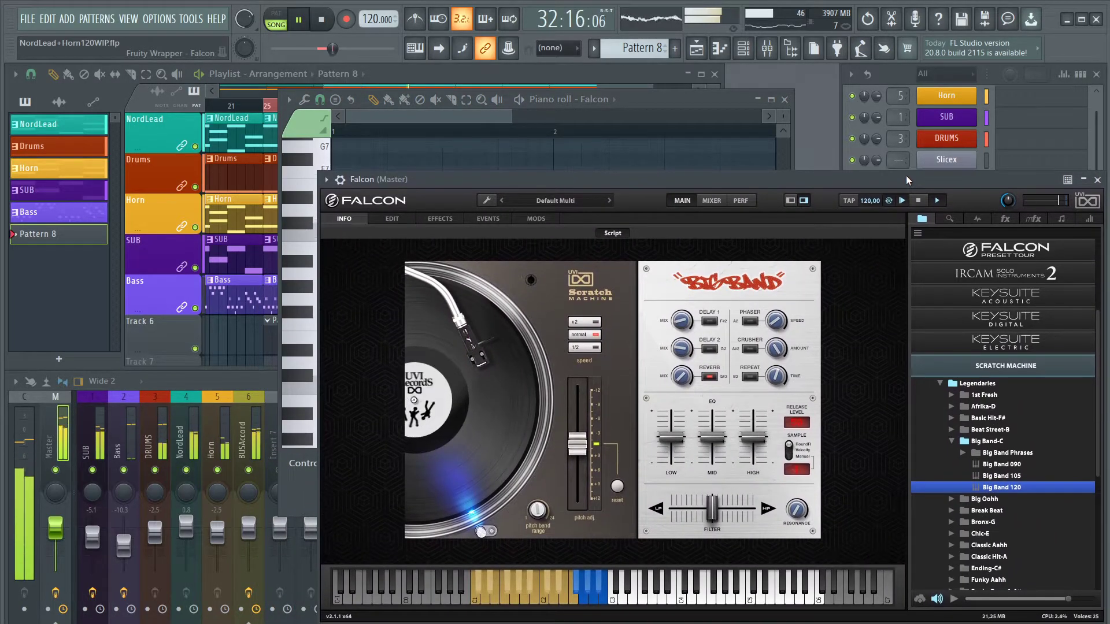
{"action": "left_click", "coordinate": [807, 200]}
{"action": "left_click_drag", "start_coordinate": [774, 181], "coordinate": [968, 203]}
{"action": "left_click_drag", "start_coordinate": [628, 99], "coordinate": [361, 234]}
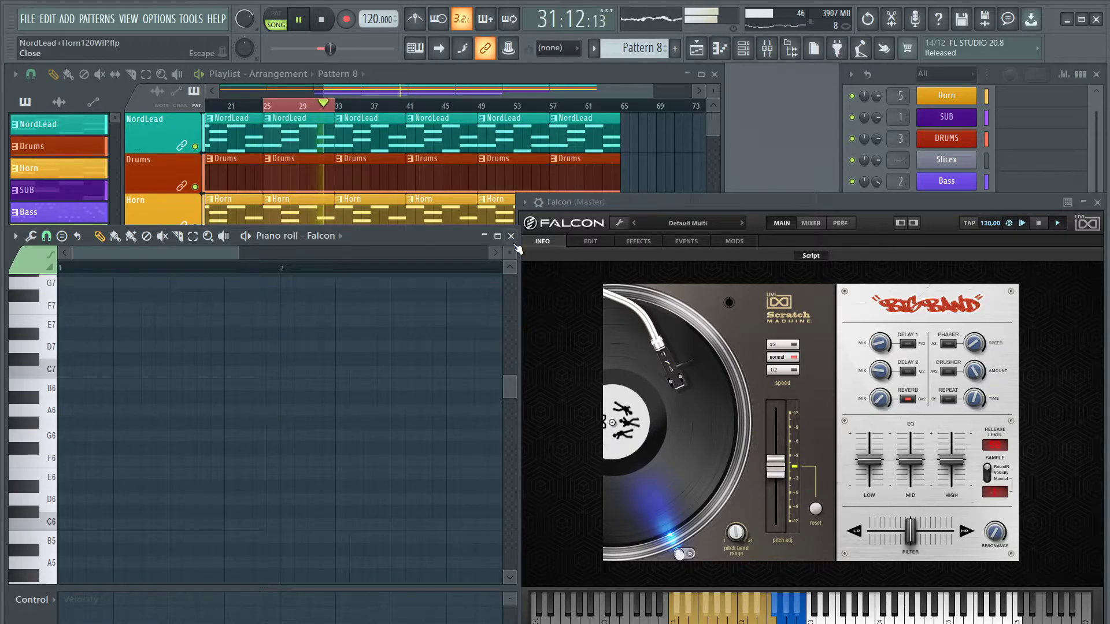
{"action": "left_click_drag", "start_coordinate": [511, 252], "coordinate": [511, 243]}
{"action": "scroll", "coordinate": [362, 401], "scroll_direction": "down", "scroll_amount": 3}
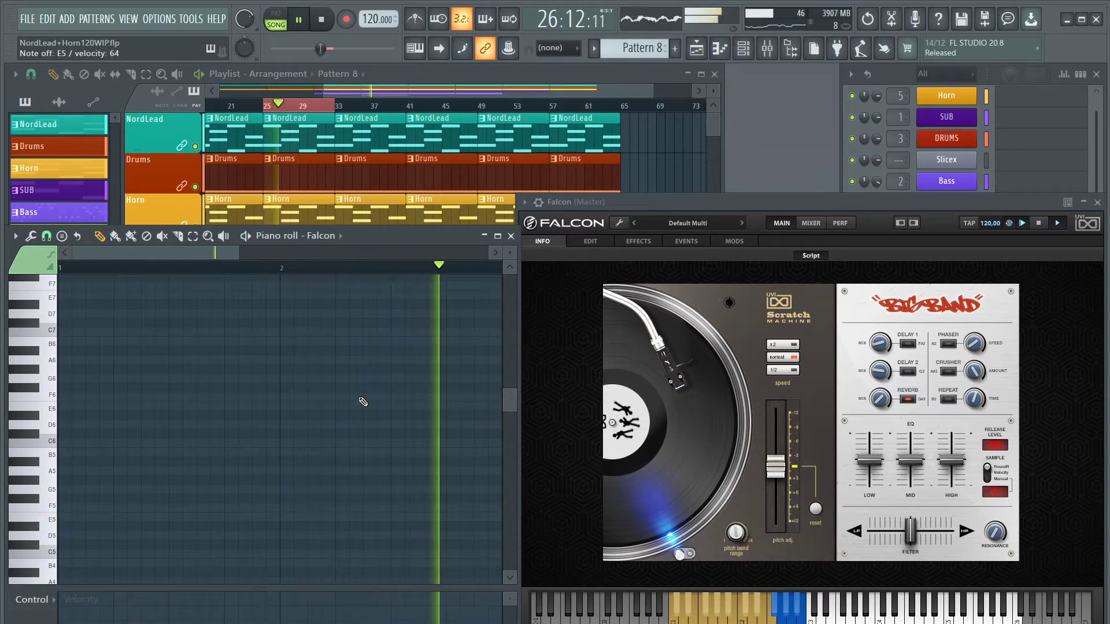
Show Falcon's browser again and load the Chic 120 preset from the Chic-E folder of Scratch Machine's Legendaries
{"action": "left_click_drag", "start_coordinate": [930, 200], "coordinate": [875, 213]}
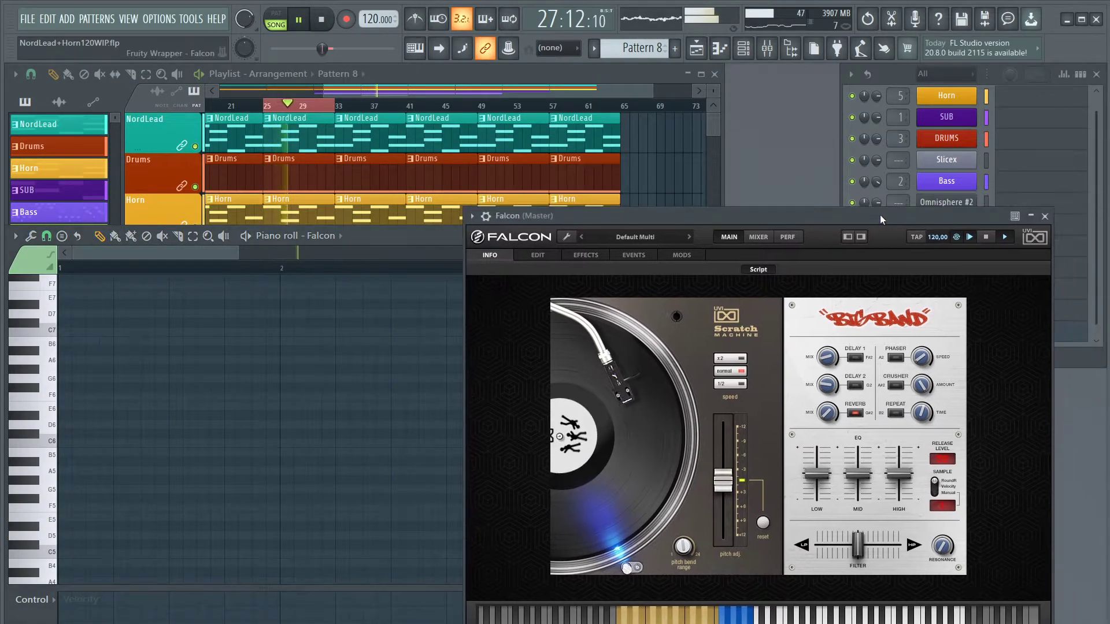
{"action": "left_click", "coordinate": [861, 237]}
{"action": "left_click_drag", "start_coordinate": [891, 216], "coordinate": [751, 195]}
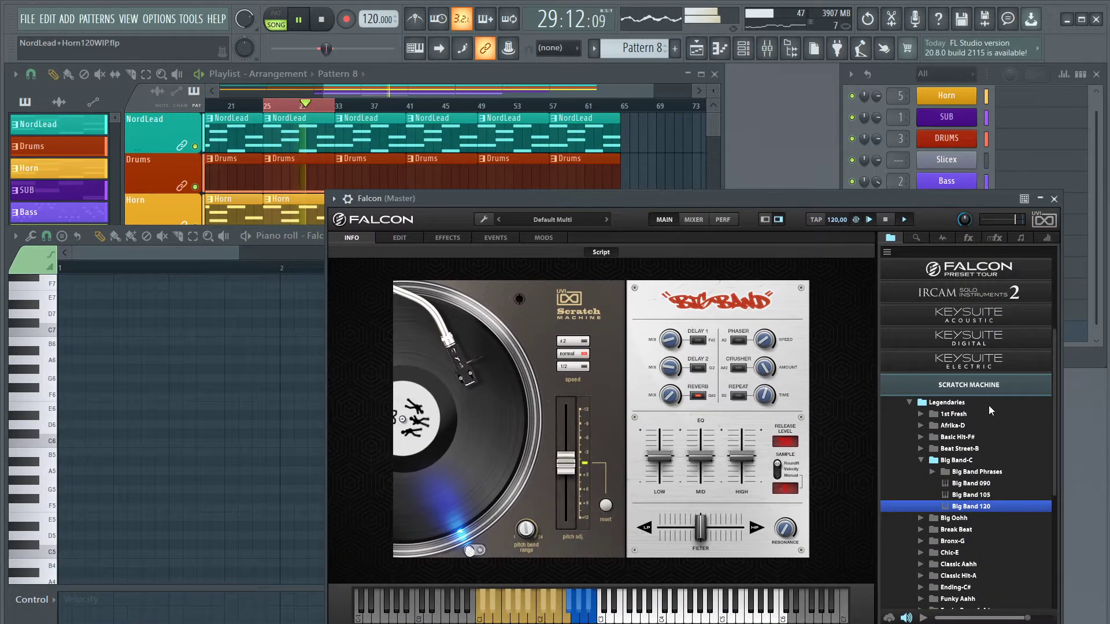
{"action": "left_click", "coordinate": [923, 460]}
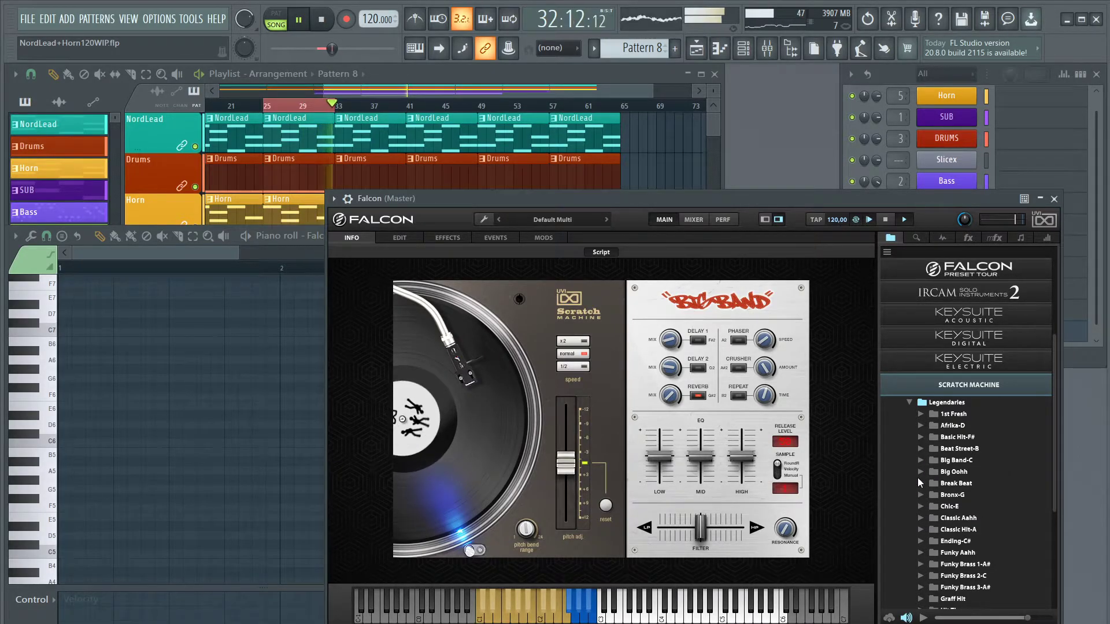
{"action": "left_click", "coordinate": [918, 471]}
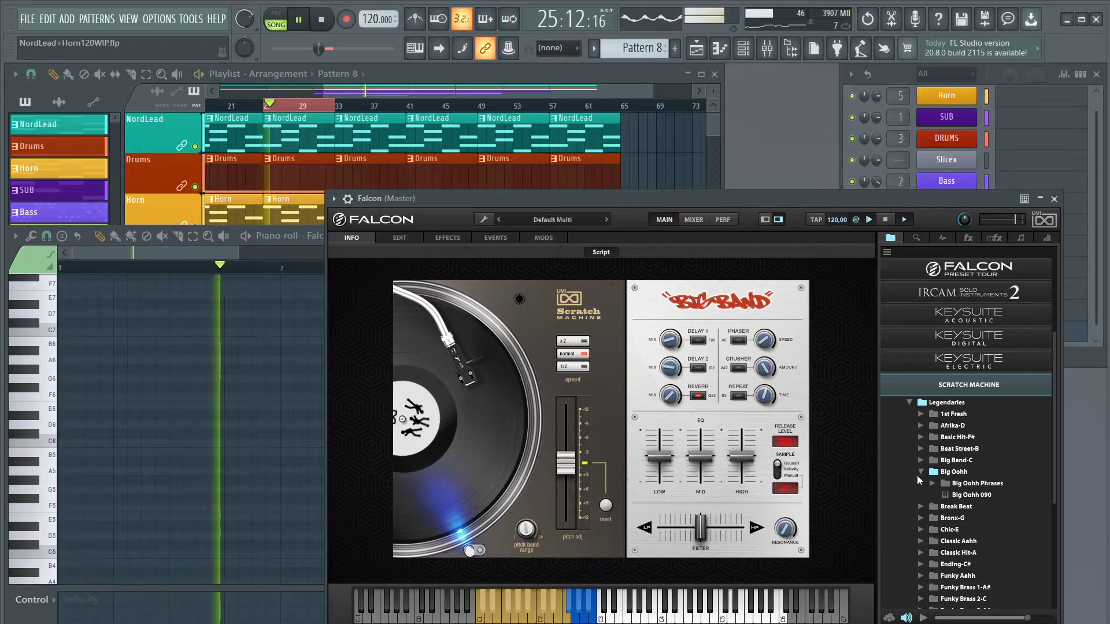
{"action": "left_click", "coordinate": [923, 471]}
{"action": "left_click", "coordinate": [921, 484]}
{"action": "left_click", "coordinate": [923, 485]}
{"action": "left_click", "coordinate": [919, 494]}
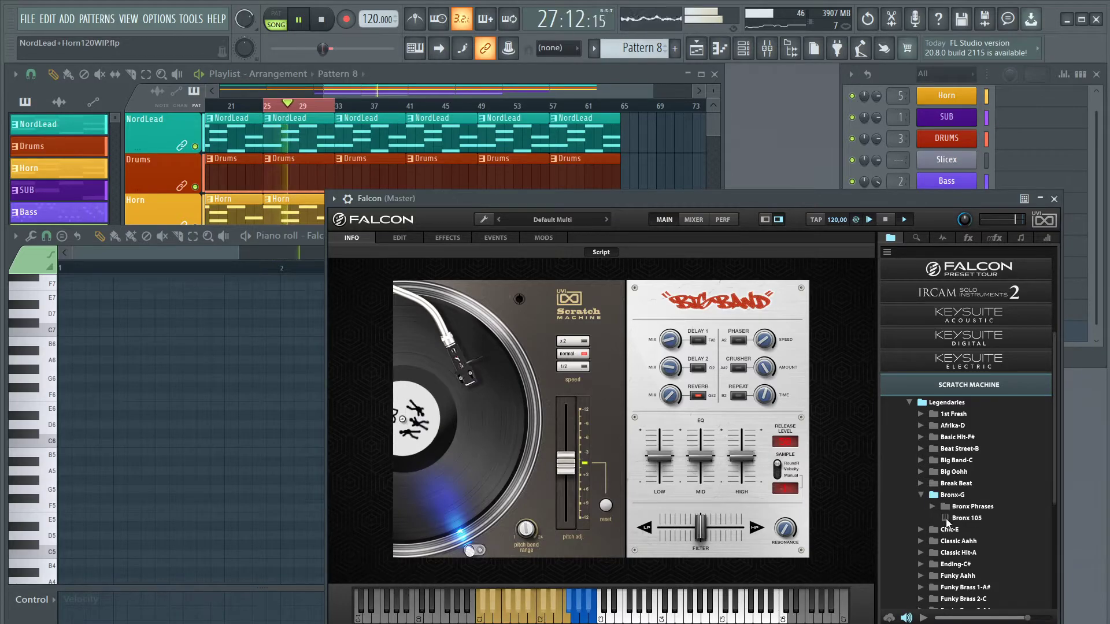
{"action": "left_click", "coordinate": [920, 505]}
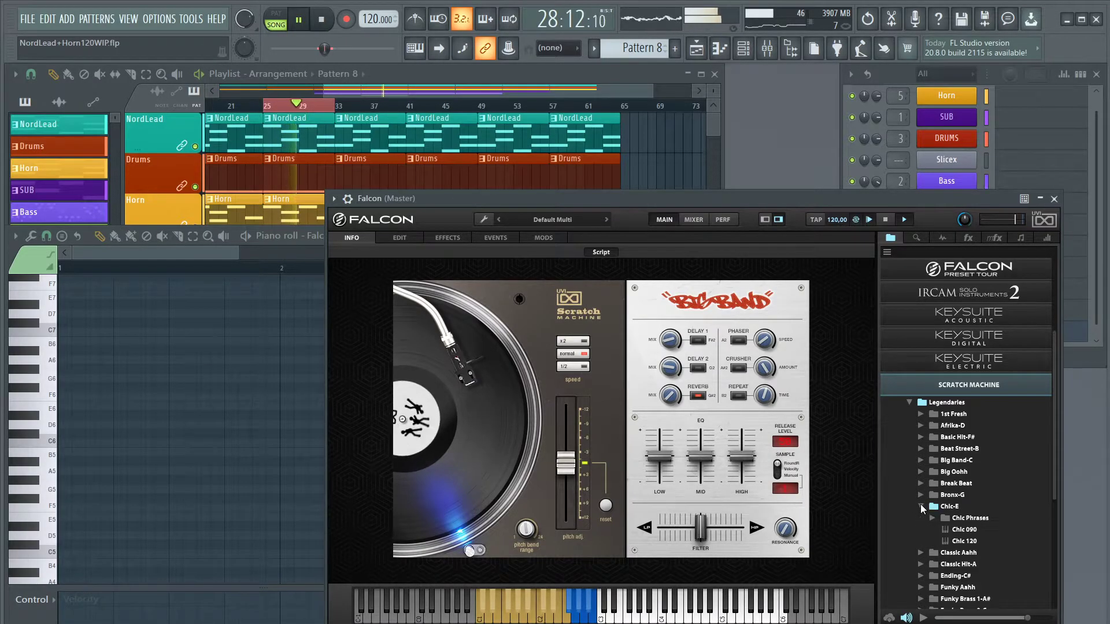
{"action": "double_click", "coordinate": [971, 543]}
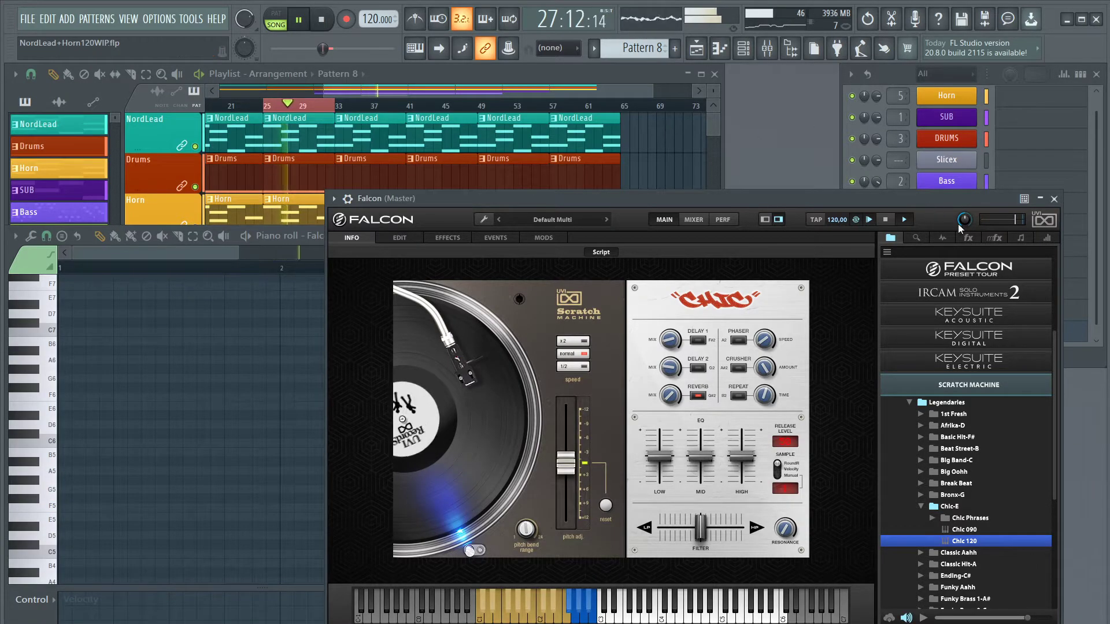
Hide Falcon's browser and set the channel's volume multiplier to 140%, keeping the plugin window beside the piano roll
{"action": "left_click", "coordinate": [780, 219]}
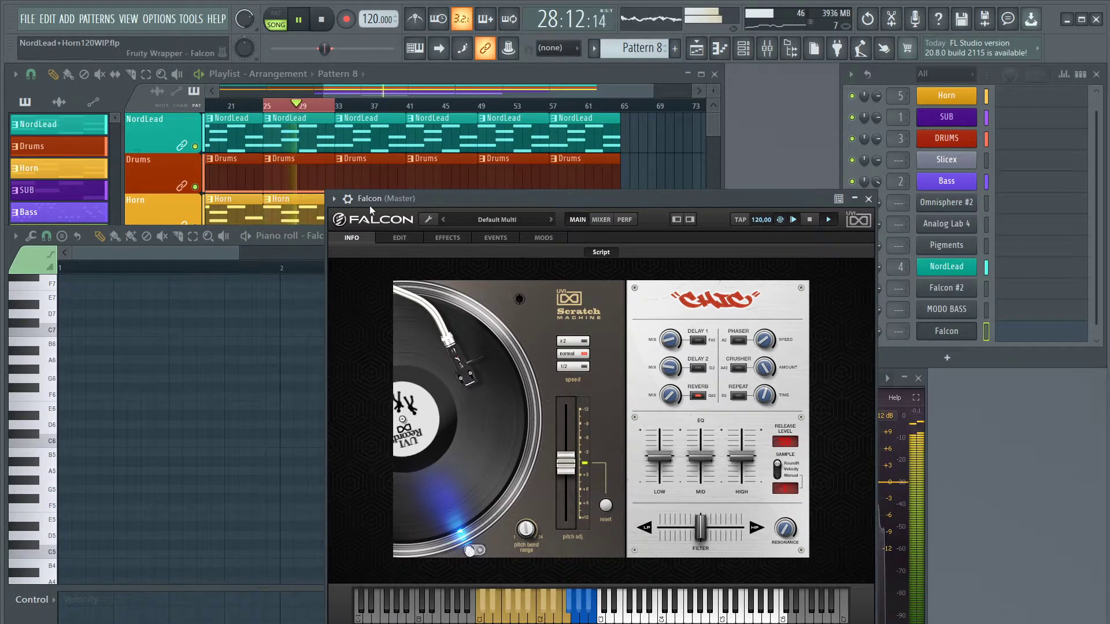
{"action": "left_click", "coordinate": [407, 223]}
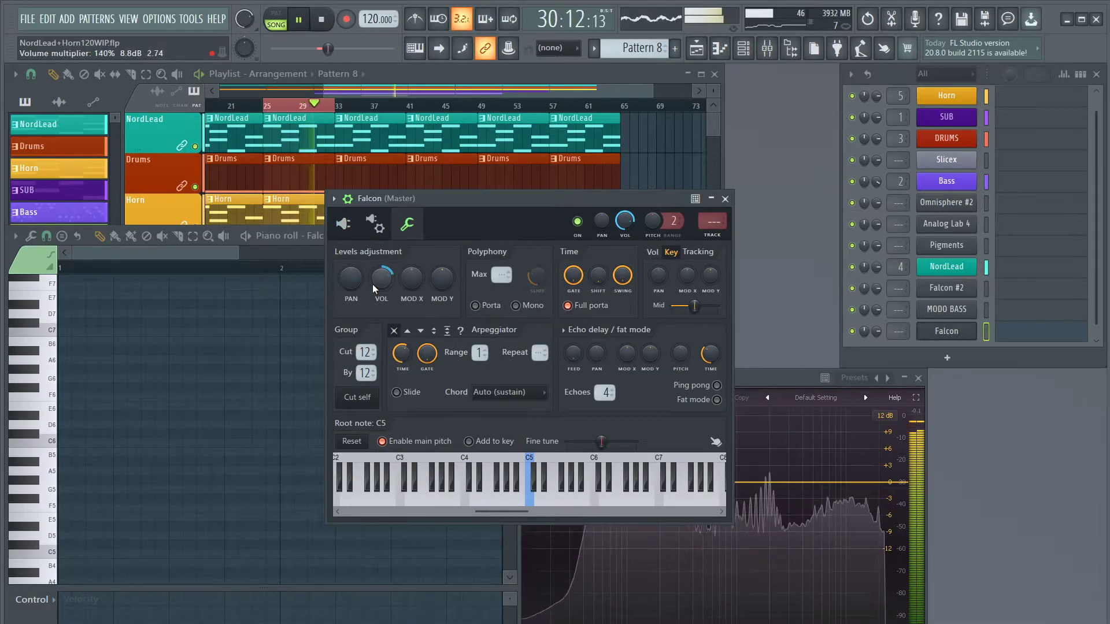
{"action": "left_click", "coordinate": [344, 224]}
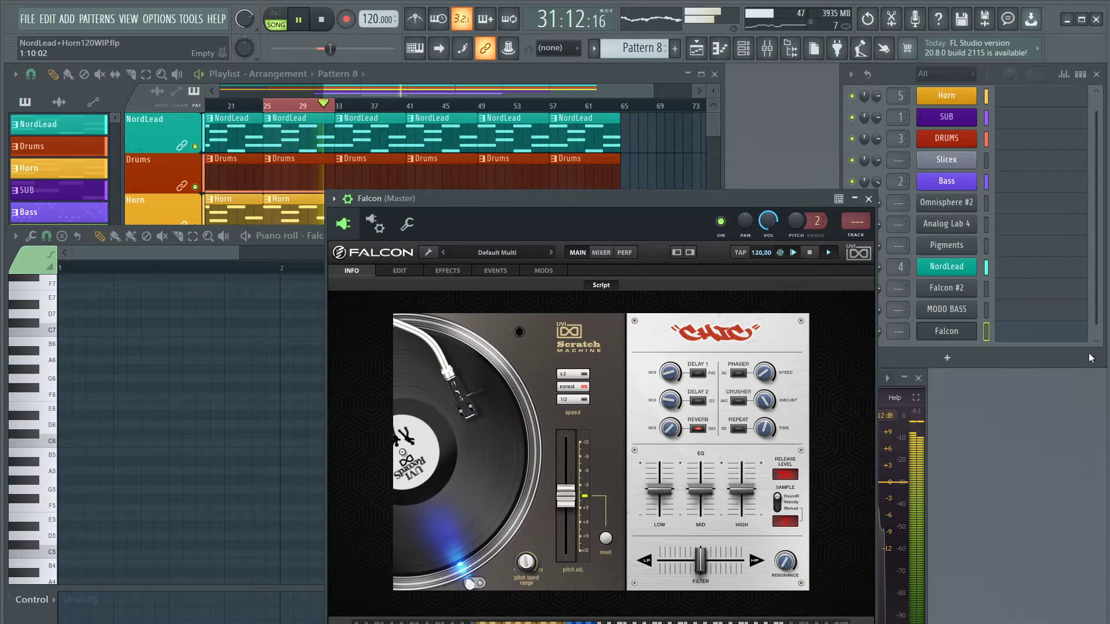
{"action": "left_click_drag", "start_coordinate": [705, 194], "coordinate": [937, 221]}
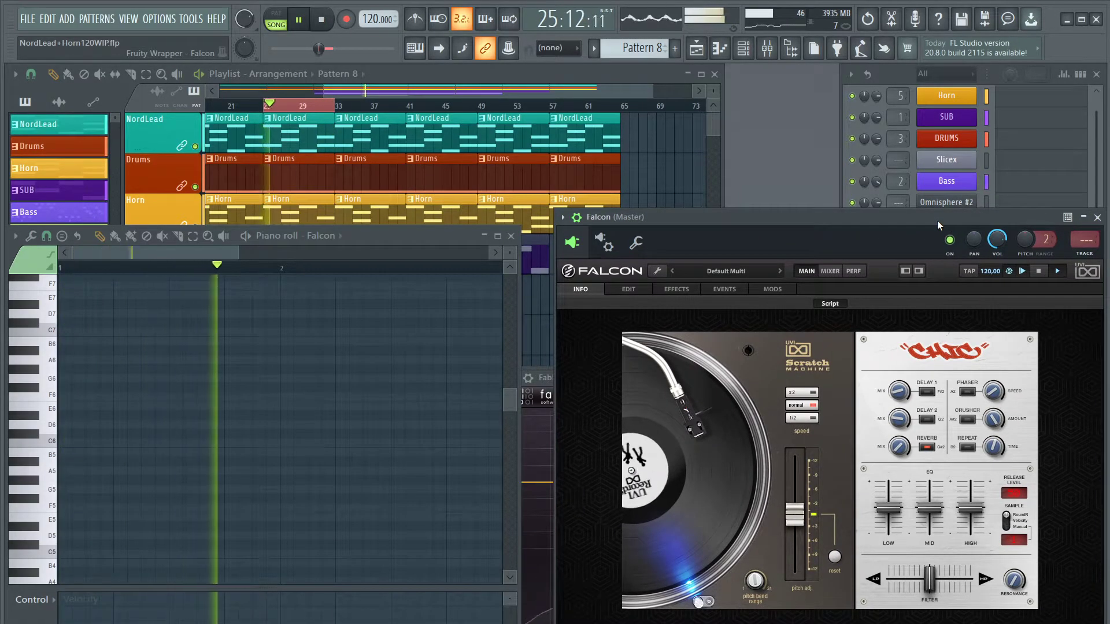
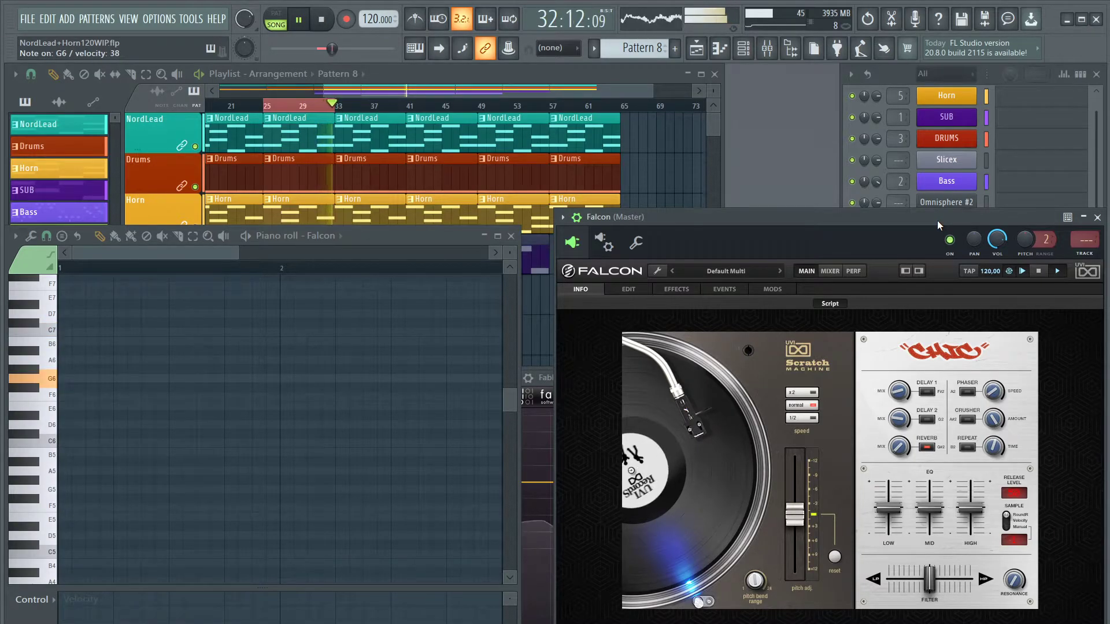
Play the looped section from bar 25 while auditioning Chic 120 notes against the beat
{"action": "key", "text": "space"}
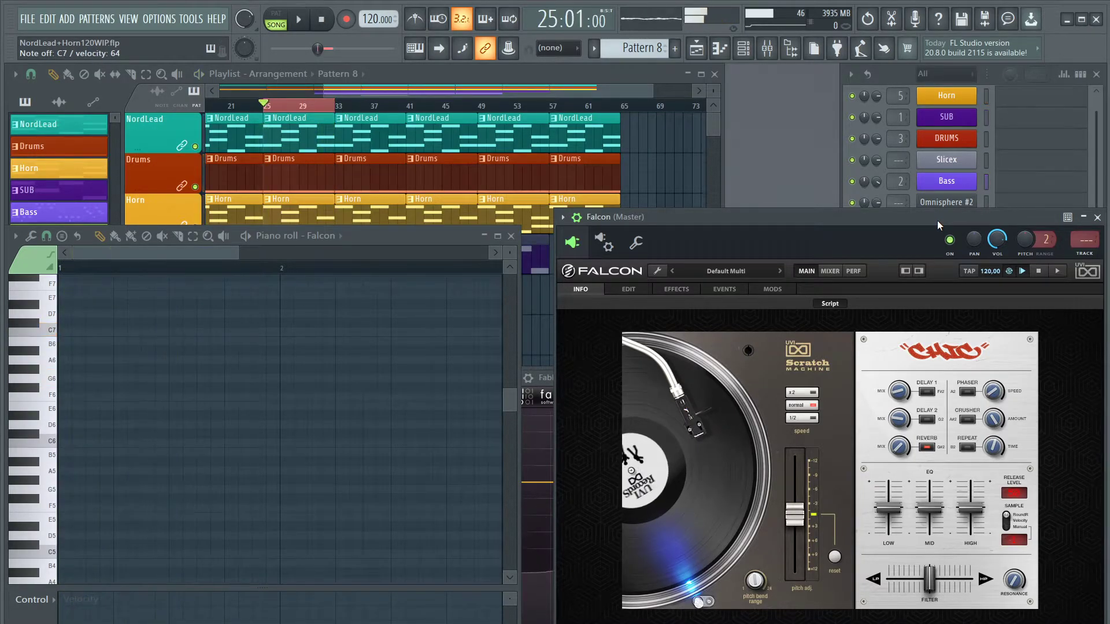
{"action": "key", "text": "space"}
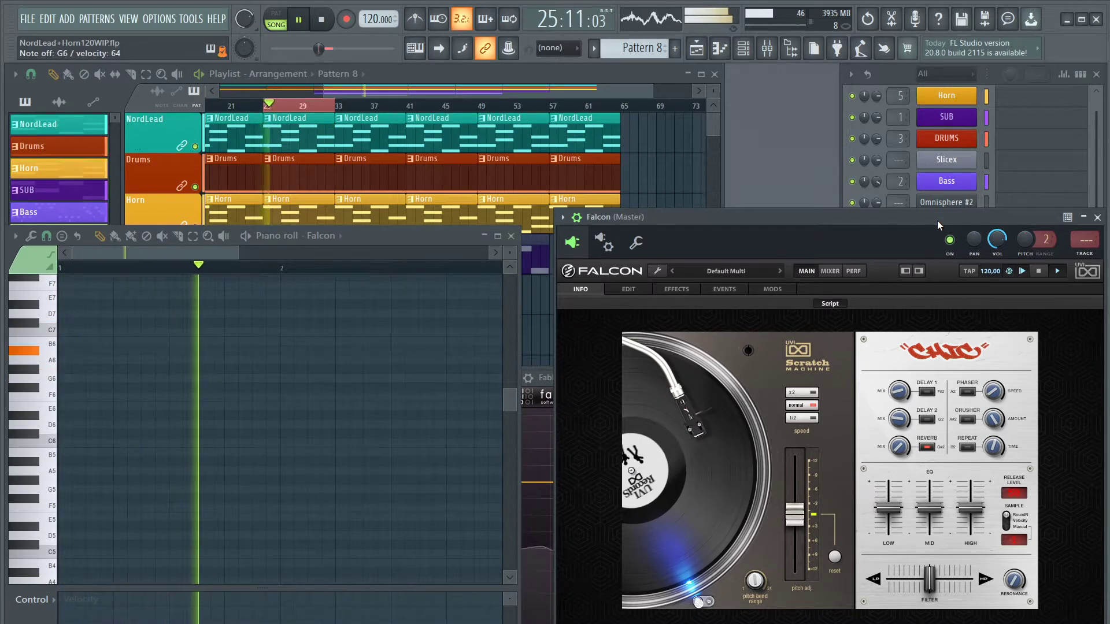
{"action": "key", "text": "space"}
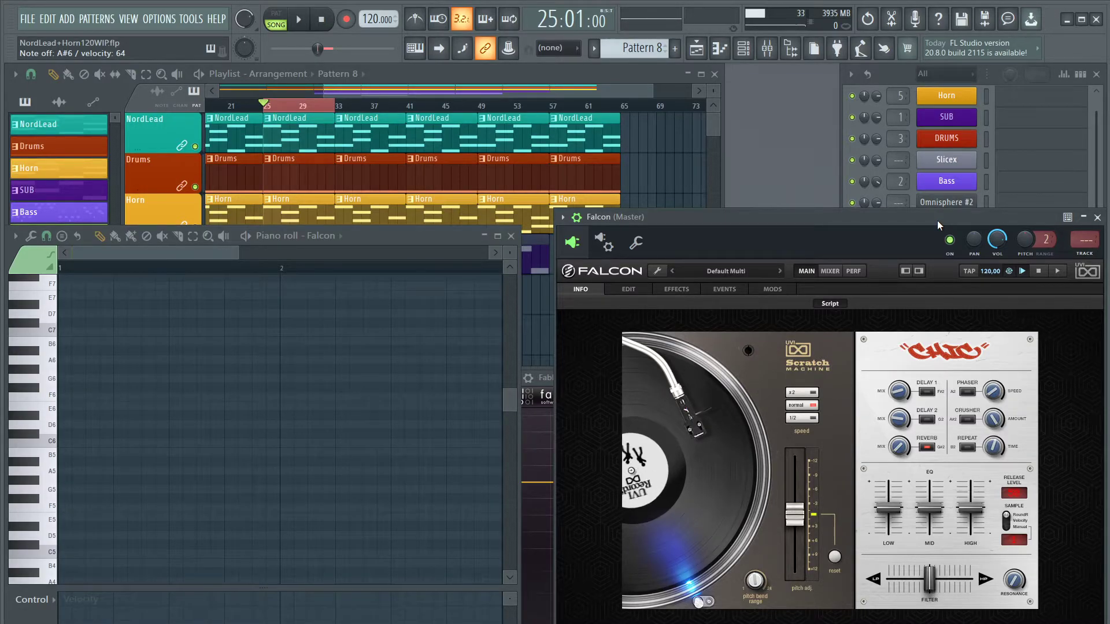
Add half-bar C7 and G6 notes across bar 1 and an A#6 in bar 2's second half, and listen to the loop
{"action": "left_click", "coordinate": [63, 332]}
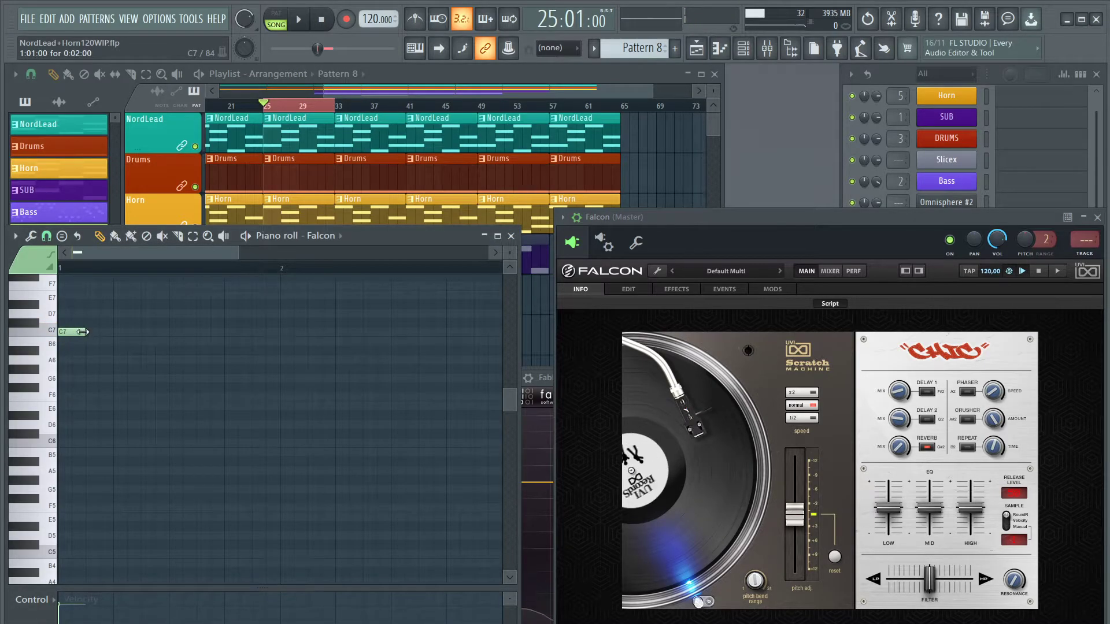
{"action": "left_click_drag", "start_coordinate": [82, 331], "coordinate": [186, 335]}
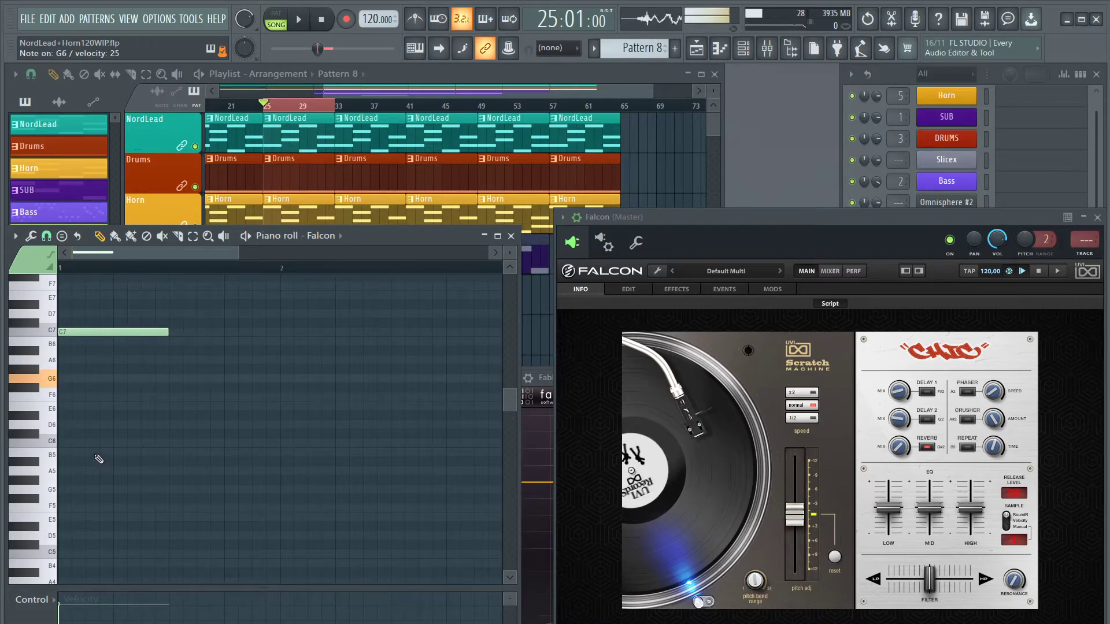
{"action": "left_click", "coordinate": [170, 379]}
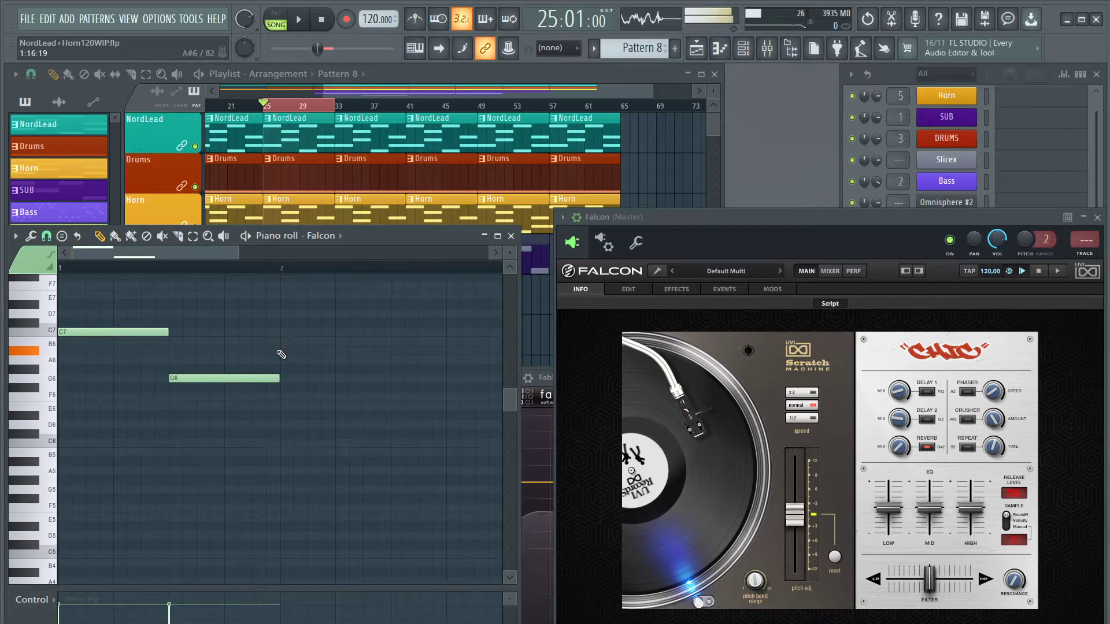
{"action": "left_click", "coordinate": [282, 351]}
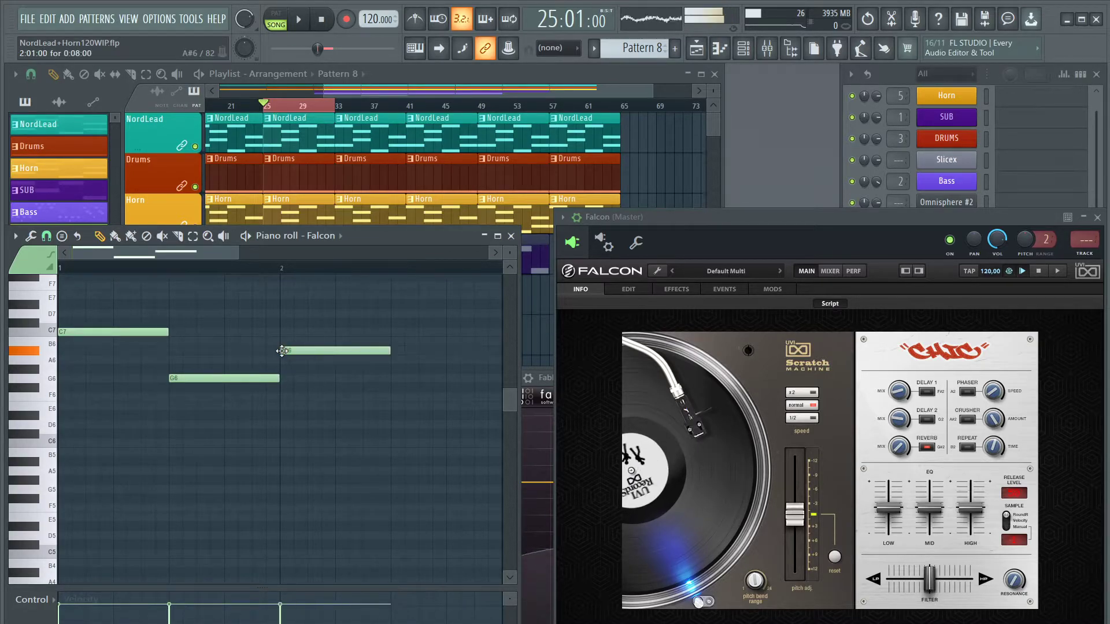
{"action": "left_click_drag", "start_coordinate": [322, 351], "coordinate": [437, 345]}
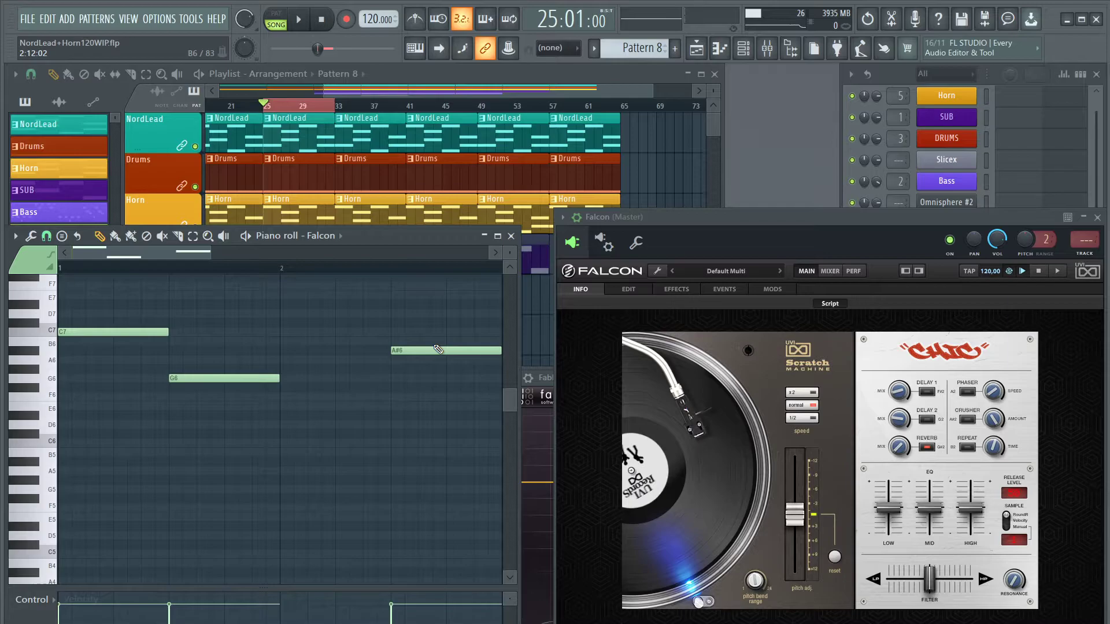
{"action": "key", "text": "space"}
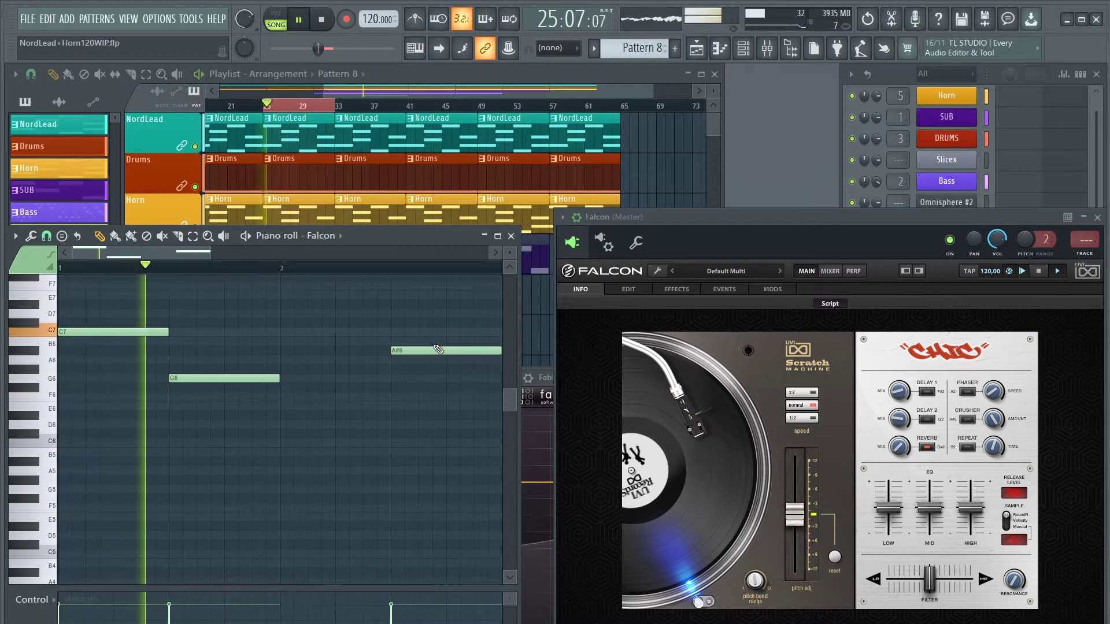
{"action": "key", "text": "space"}
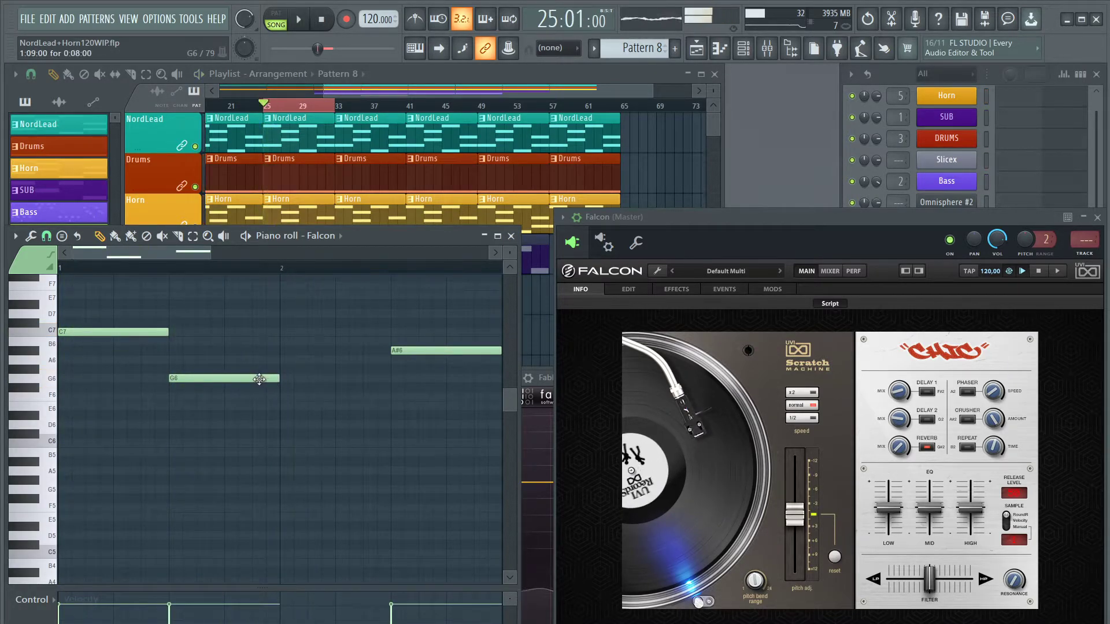
Move the G6 note to the start of bar 2, lengthen C7 to fill bar 1, and listen
{"action": "left_click_drag", "start_coordinate": [257, 379], "coordinate": [365, 375]}
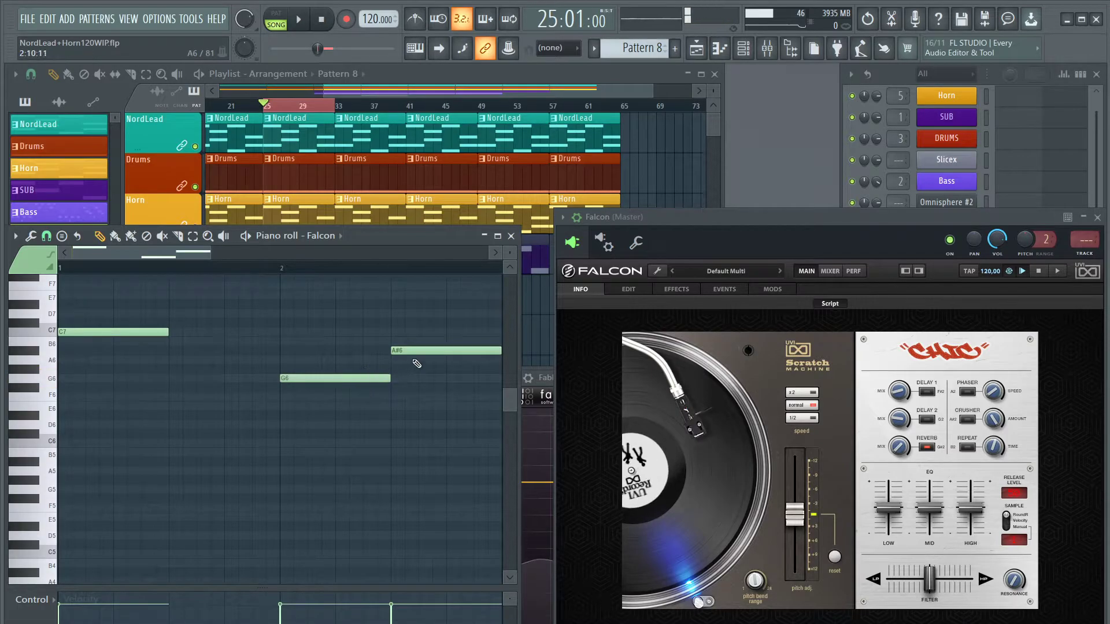
{"action": "key", "text": "space"}
{"action": "key", "text": "space"}
{"action": "left_click_drag", "start_coordinate": [166, 334], "coordinate": [269, 339]}
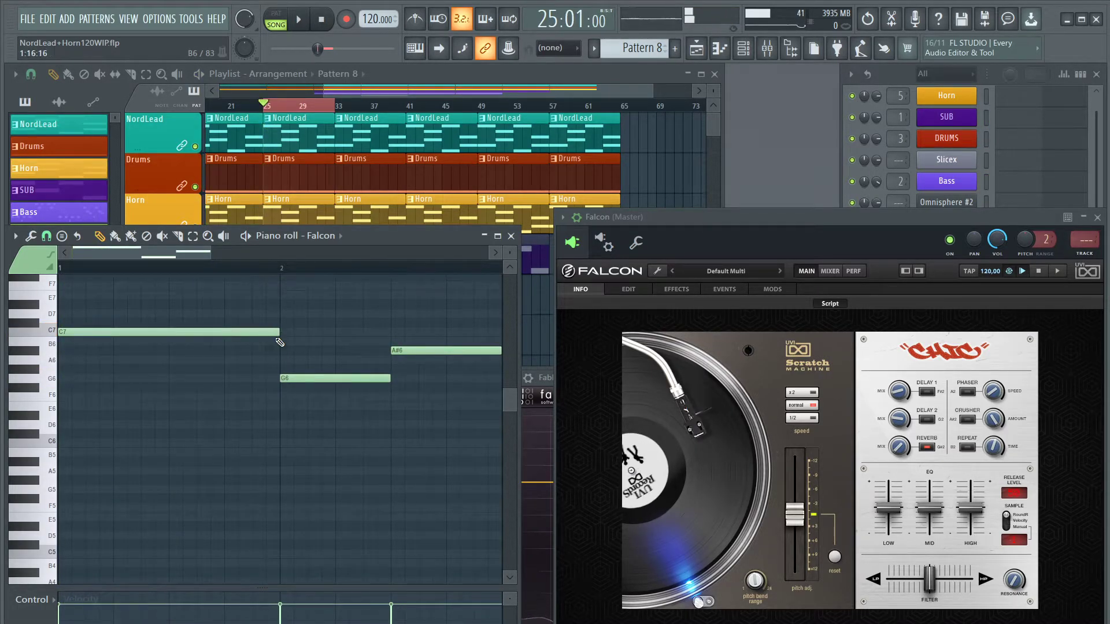
{"action": "key", "text": "space"}
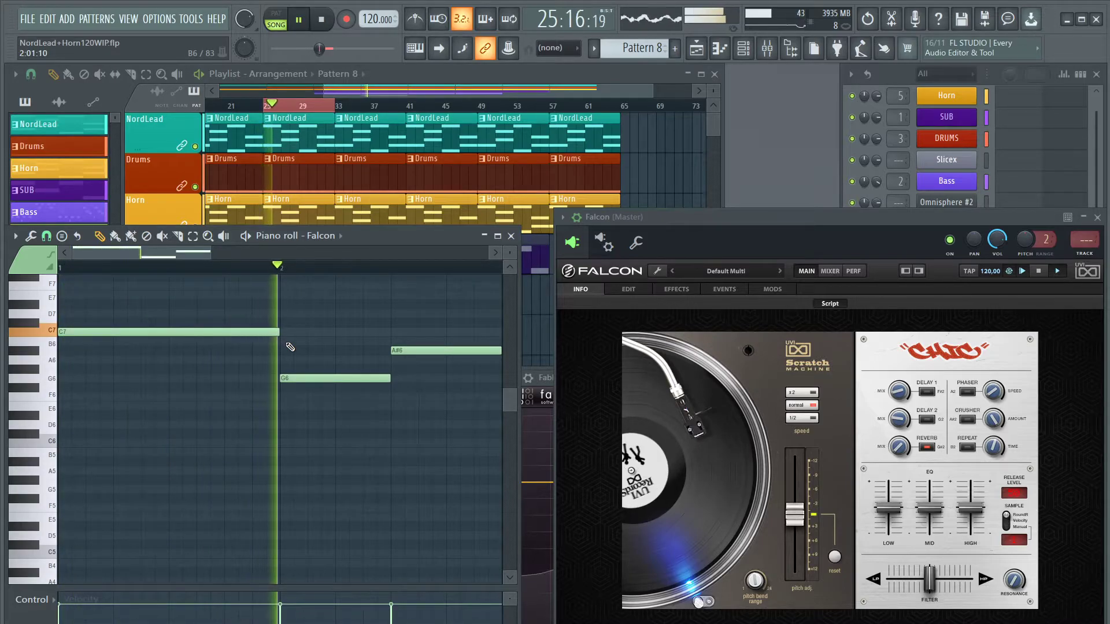
{"action": "key", "text": "space"}
Move the A#6 note to the start of bar 3, add another at bar 4, and play the loop
{"action": "left_click_drag", "start_coordinate": [199, 252], "coordinate": [226, 256]}
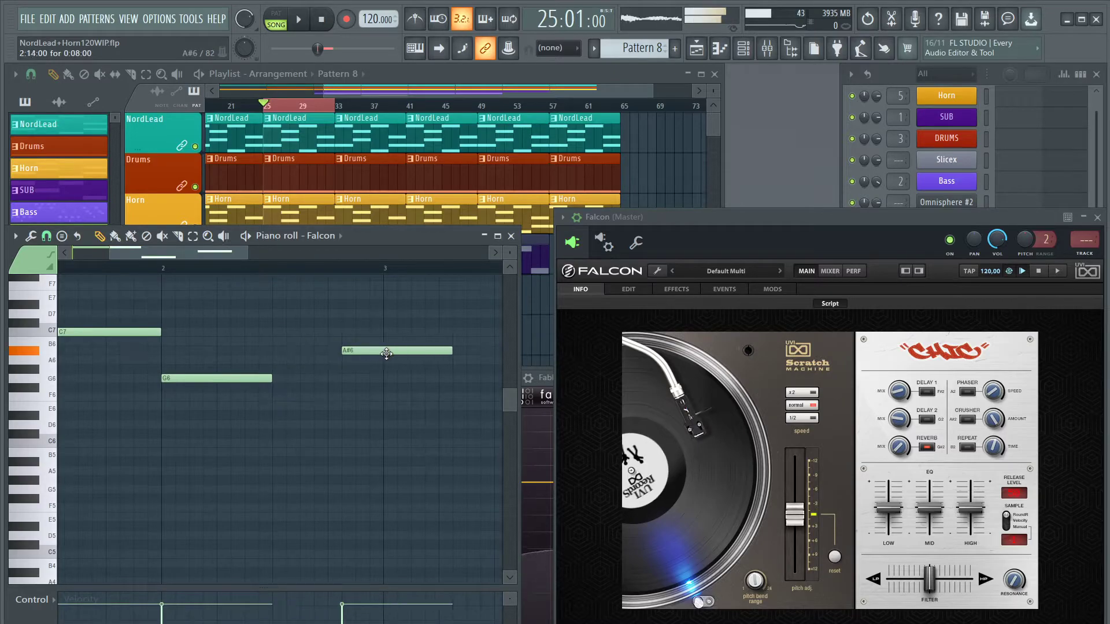
{"action": "left_click_drag", "start_coordinate": [380, 353], "coordinate": [420, 350]}
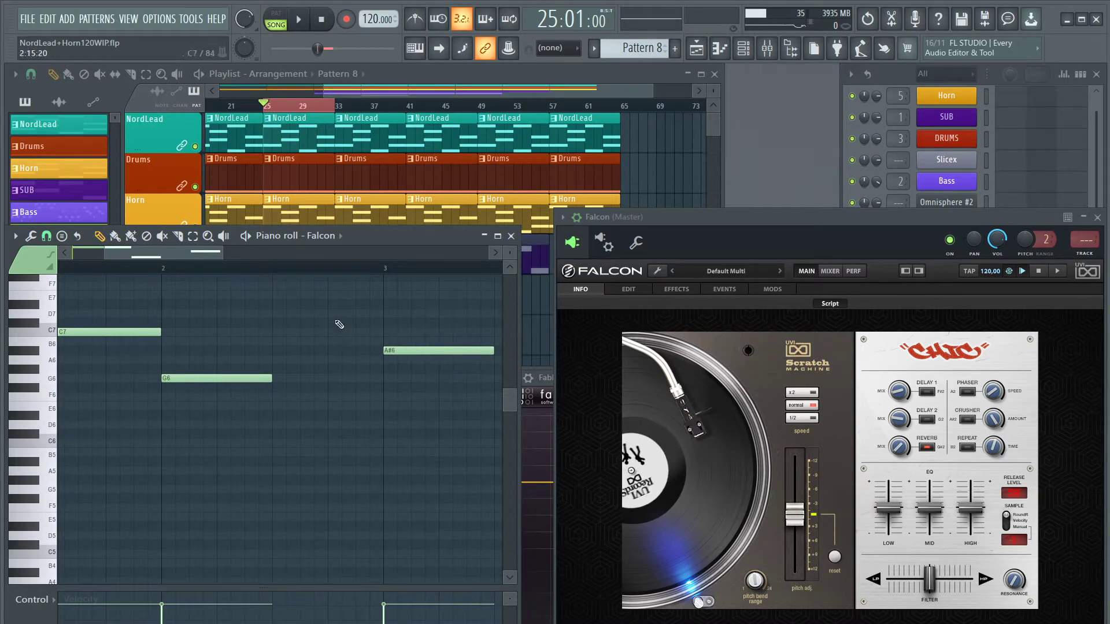
{"action": "left_click_drag", "start_coordinate": [171, 257], "coordinate": [254, 259]}
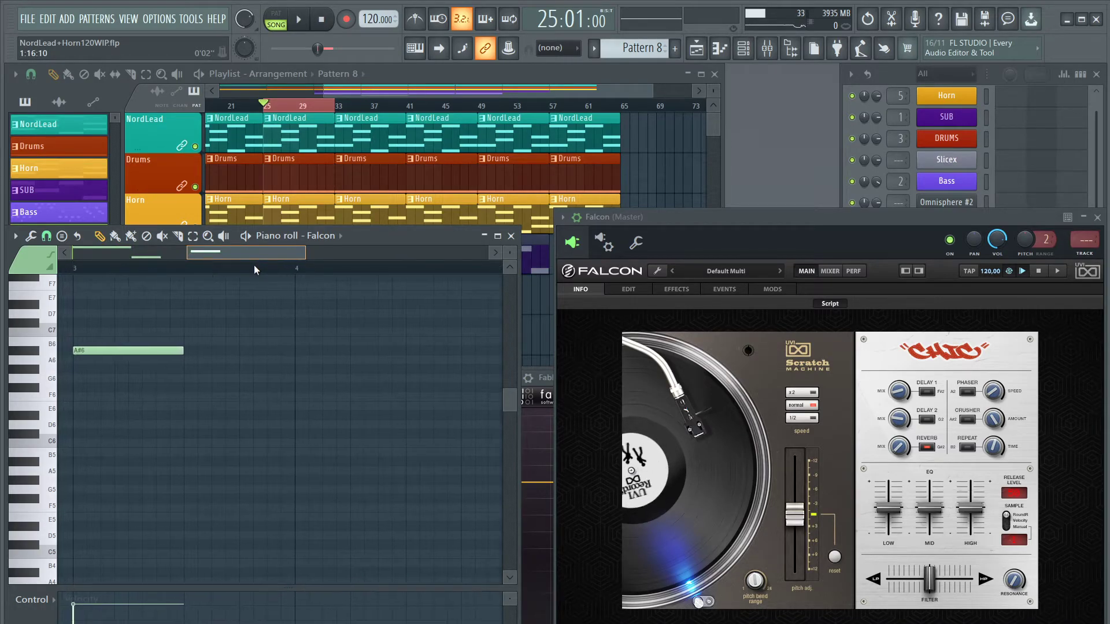
{"action": "left_click", "coordinate": [297, 350]}
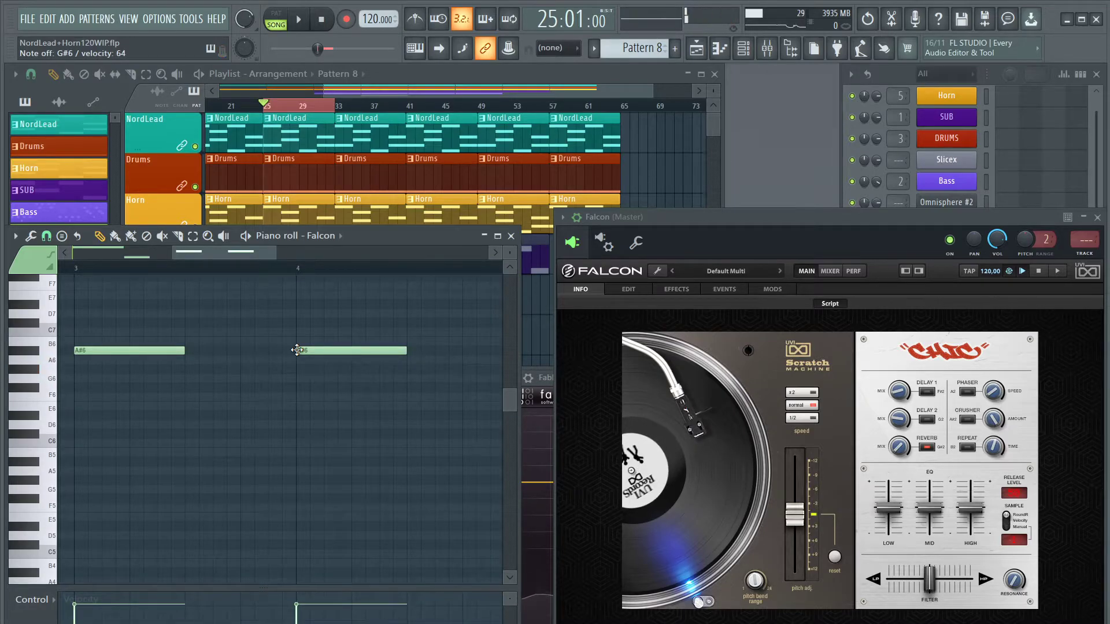
{"action": "key", "text": "space"}
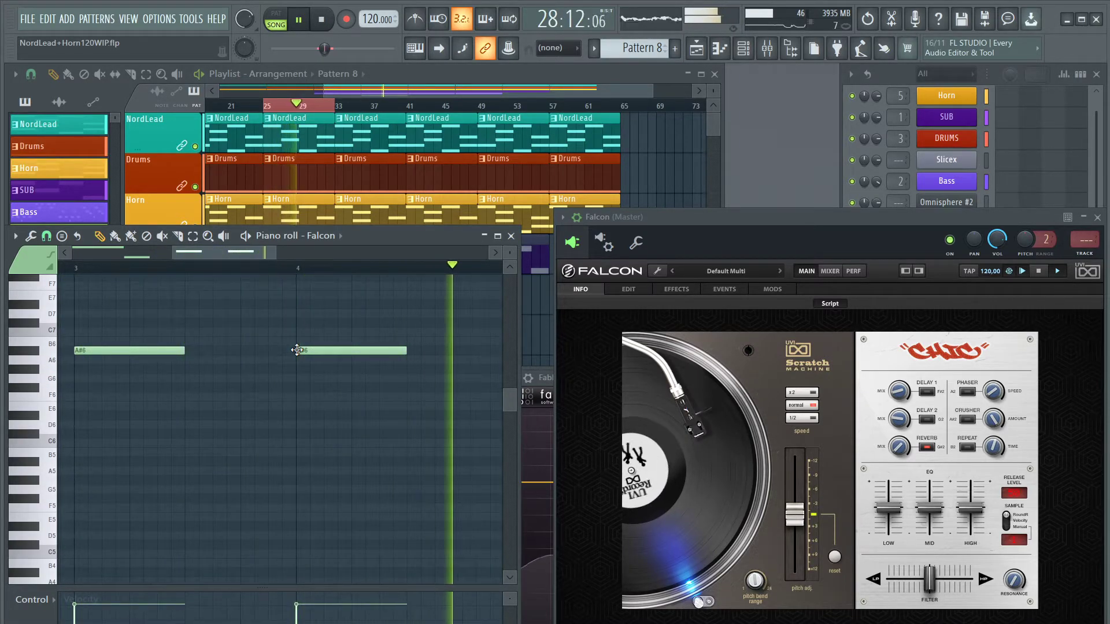
{"action": "key", "text": "space"}
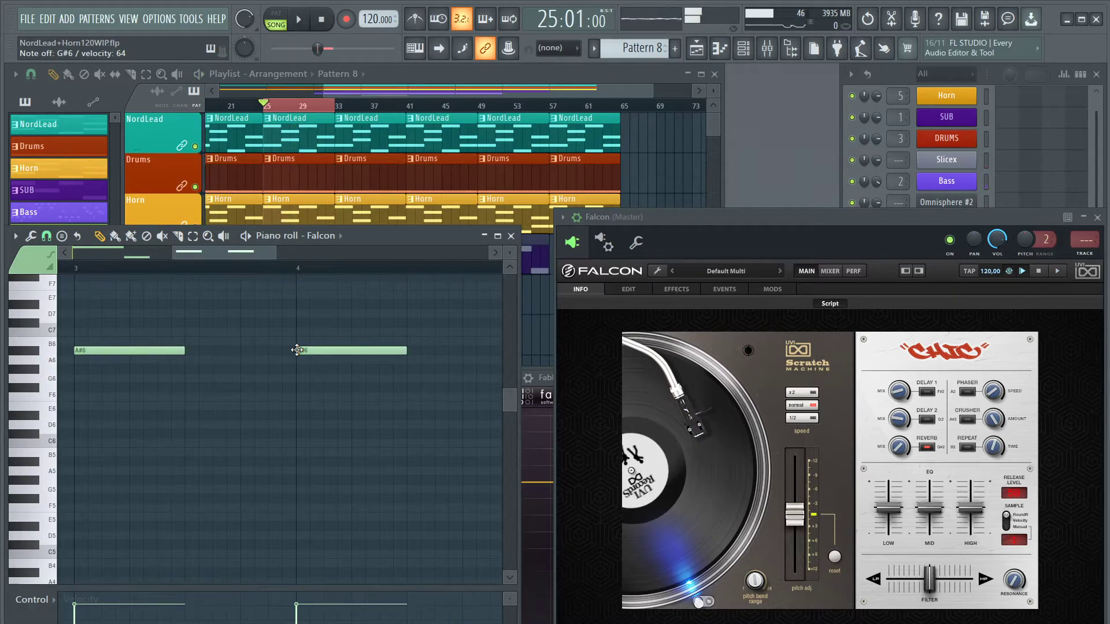
Lengthen both A#6 notes to three beats and add a one-beat G#6 note on bar 4's last beat
{"action": "left_click_drag", "start_coordinate": [182, 352], "coordinate": [264, 355]}
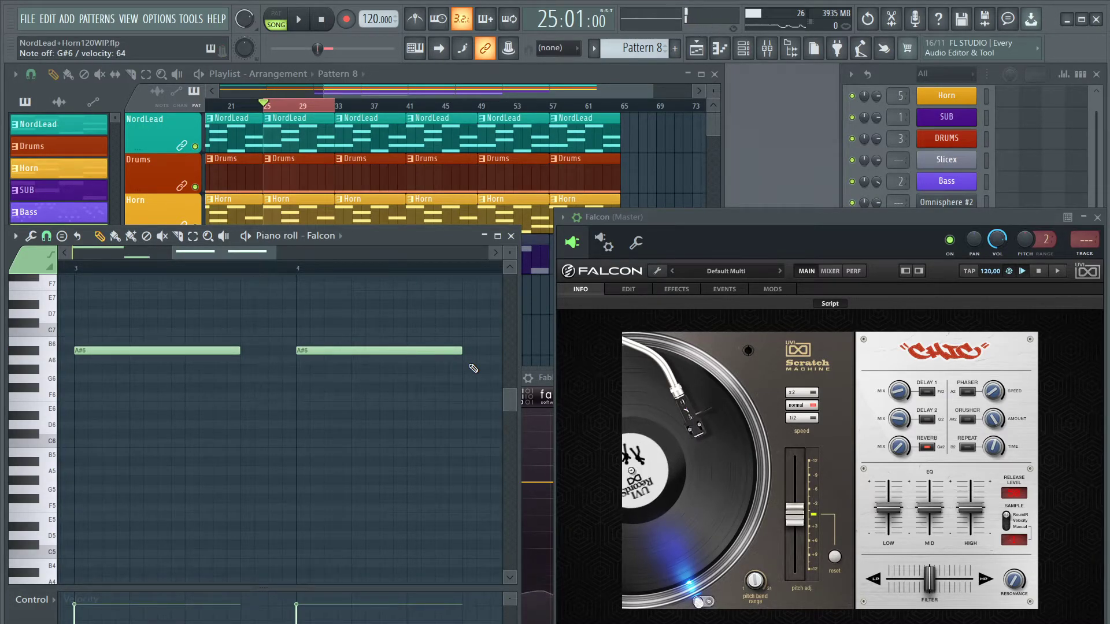
{"action": "left_click", "coordinate": [469, 370]}
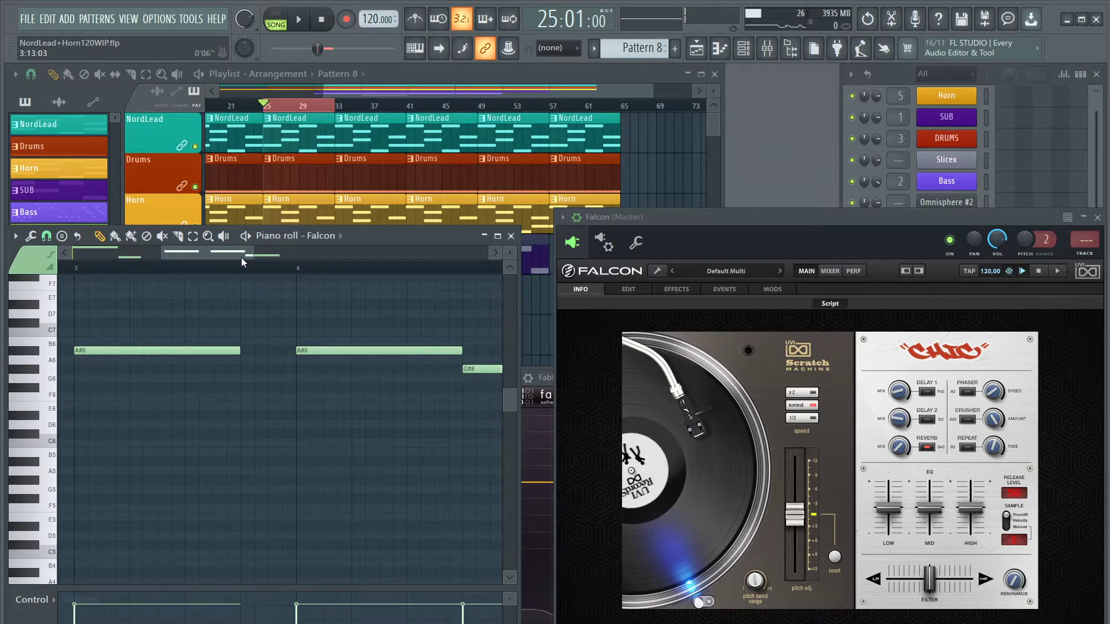
{"action": "scroll", "coordinate": [290, 268], "scroll_direction": "right", "scroll_amount": 3}
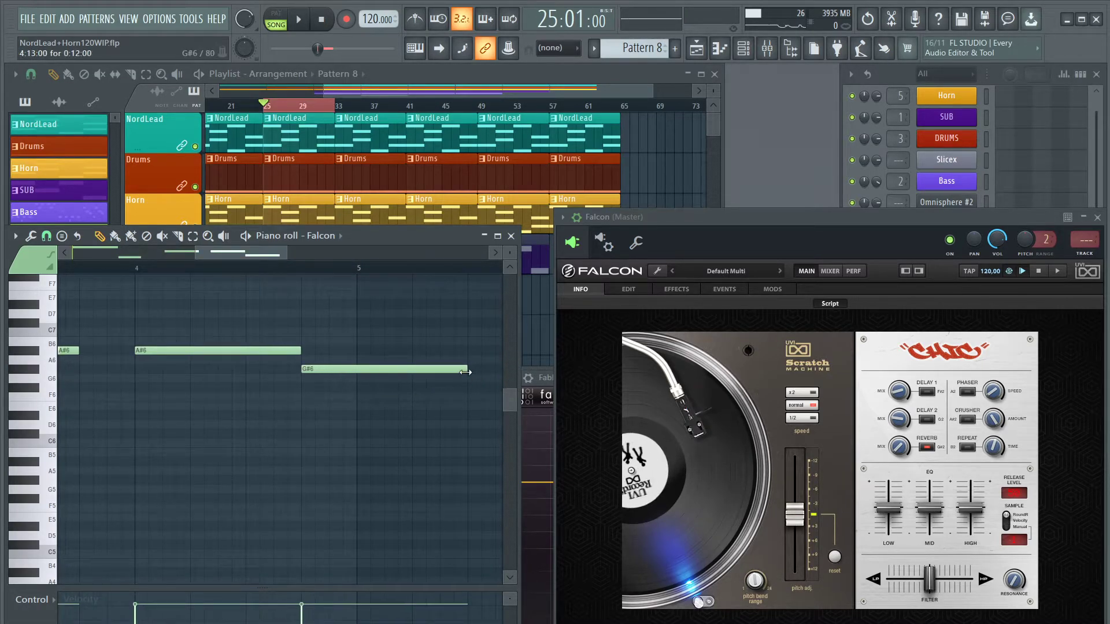
{"action": "left_click_drag", "start_coordinate": [465, 372], "coordinate": [391, 377]}
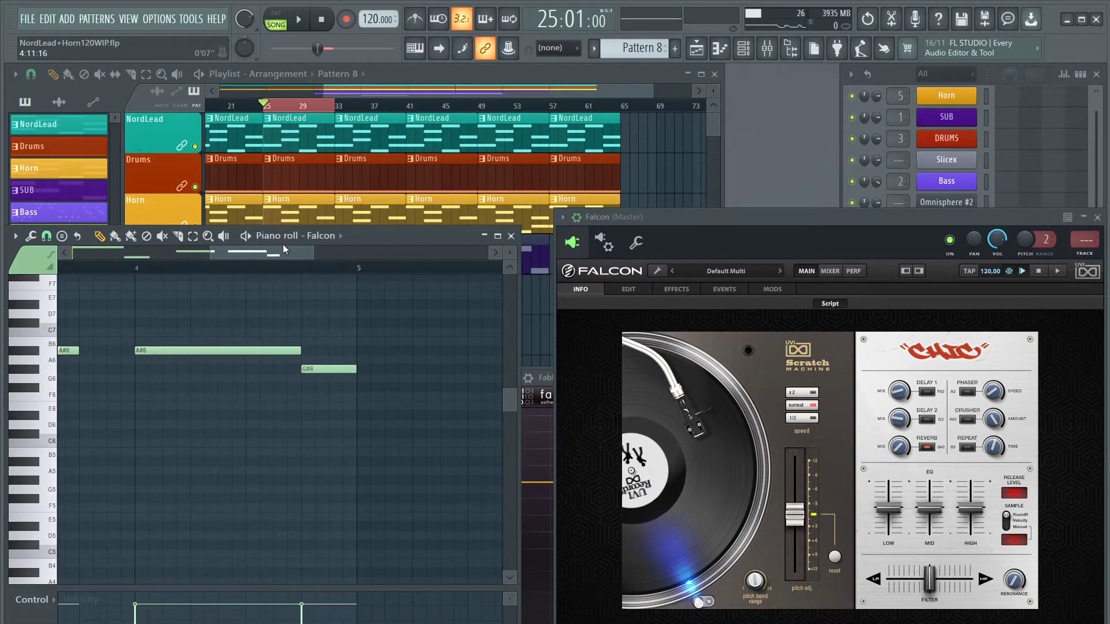
{"action": "left_click_drag", "start_coordinate": [287, 253], "coordinate": [149, 253]}
Lengthen bar 2's G6 note to three beats and play the four-bar scratch phrase against the beat
{"action": "key", "text": "space"}
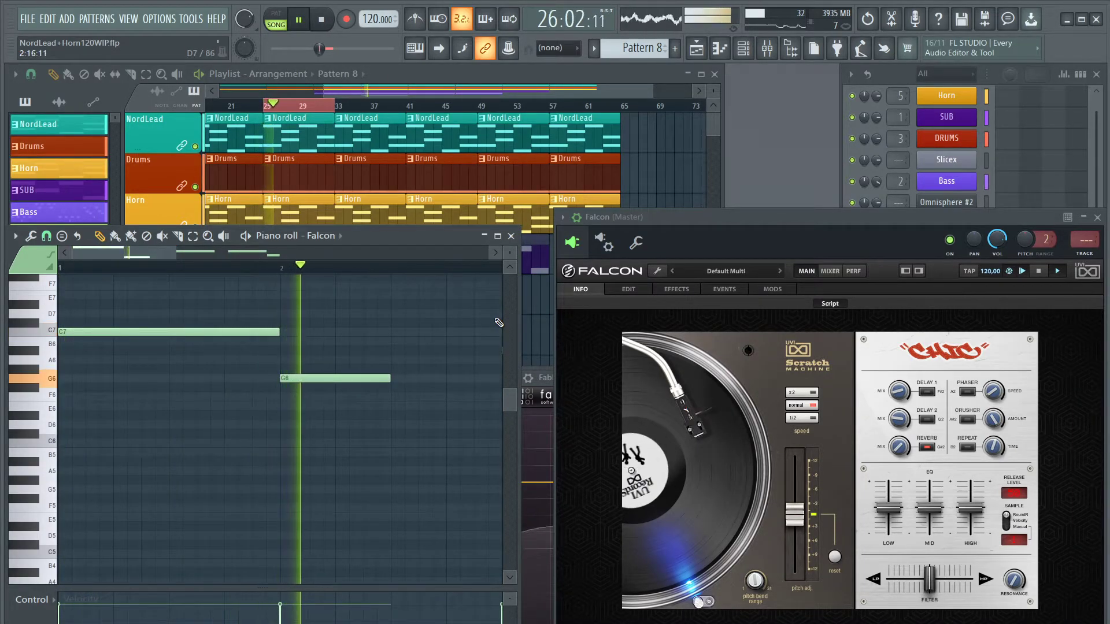
{"action": "key", "text": "space"}
{"action": "left_click_drag", "start_coordinate": [390, 378], "coordinate": [365, 396]}
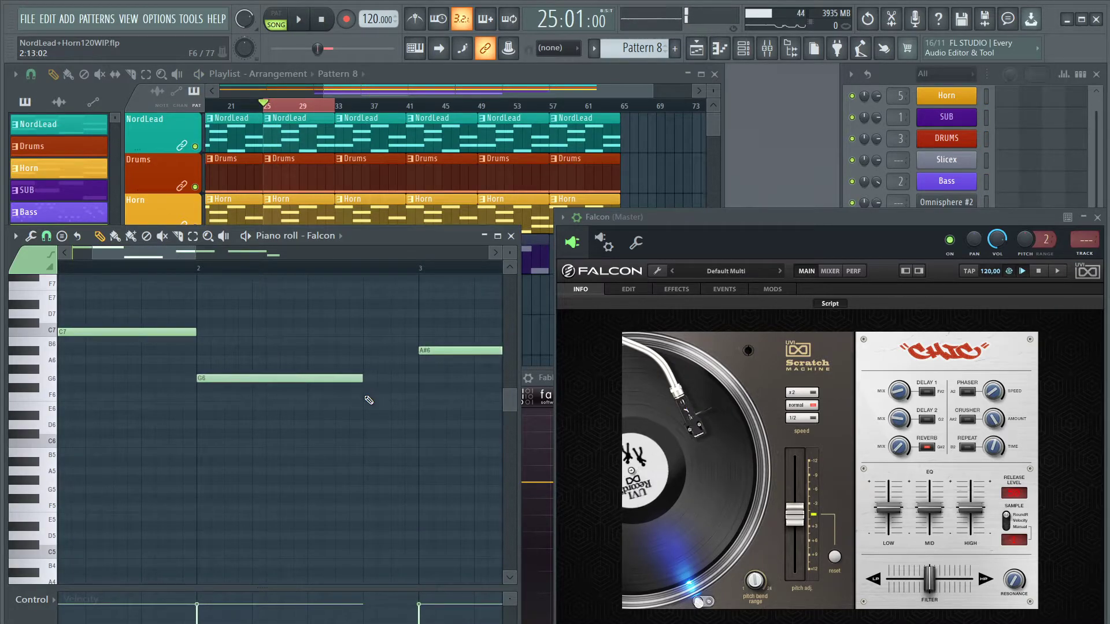
{"action": "key", "text": "space"}
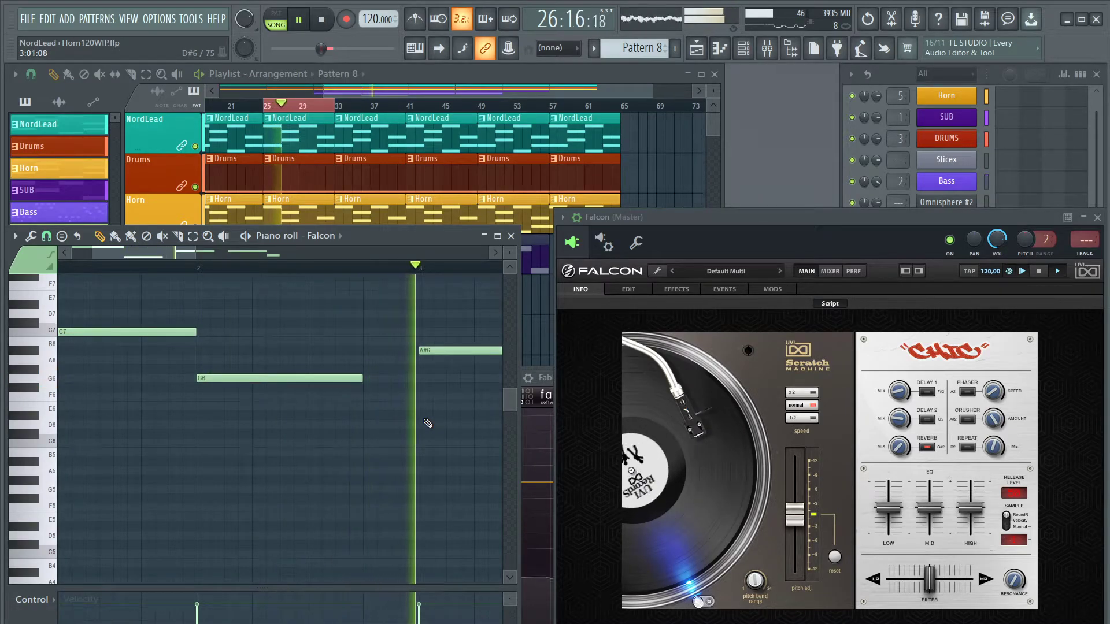
{"action": "left_click_drag", "start_coordinate": [186, 257], "coordinate": [300, 261]}
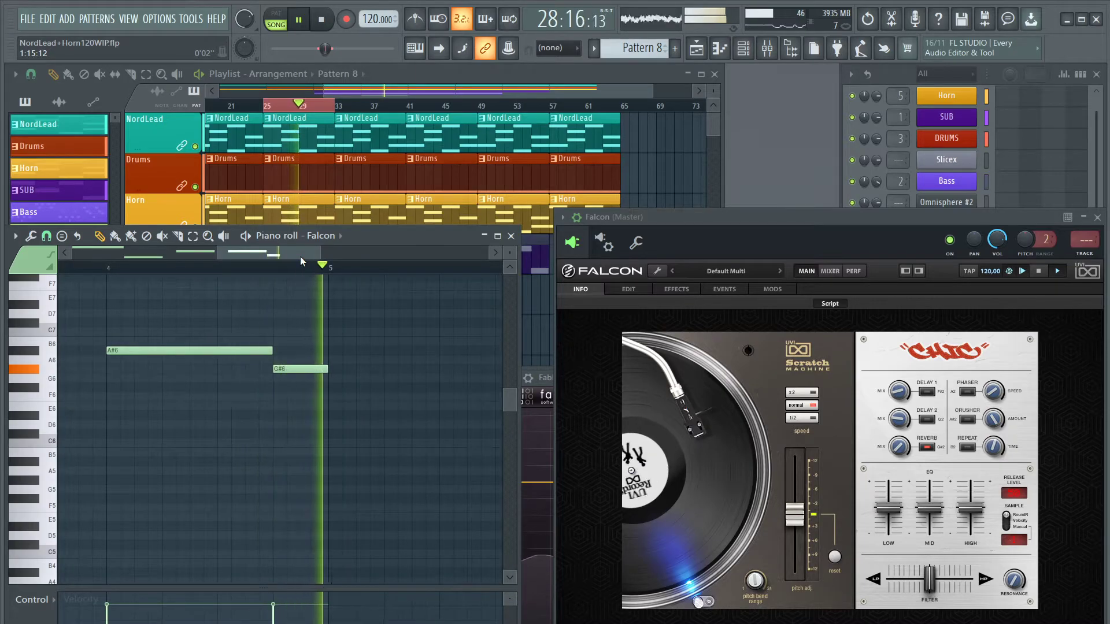
{"action": "key", "text": "space"}
Reopen Pattern 8's piano roll and duplicate the whole four-bar scratch phrase into bars 5 to 8
{"action": "left_click", "coordinate": [510, 236]}
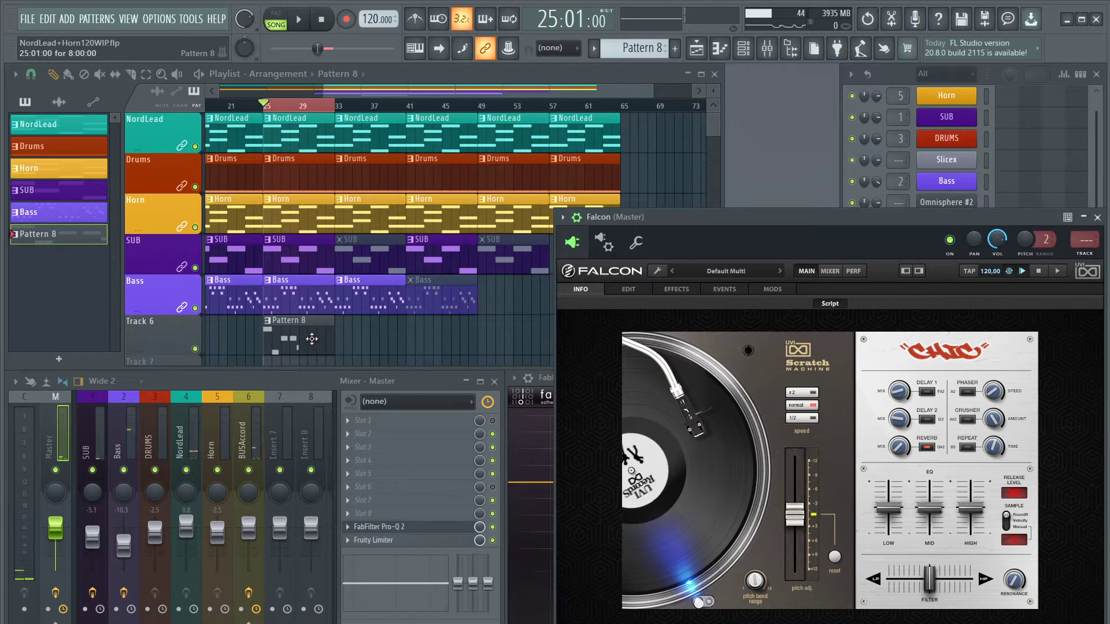
{"action": "double_click", "coordinate": [312, 338]}
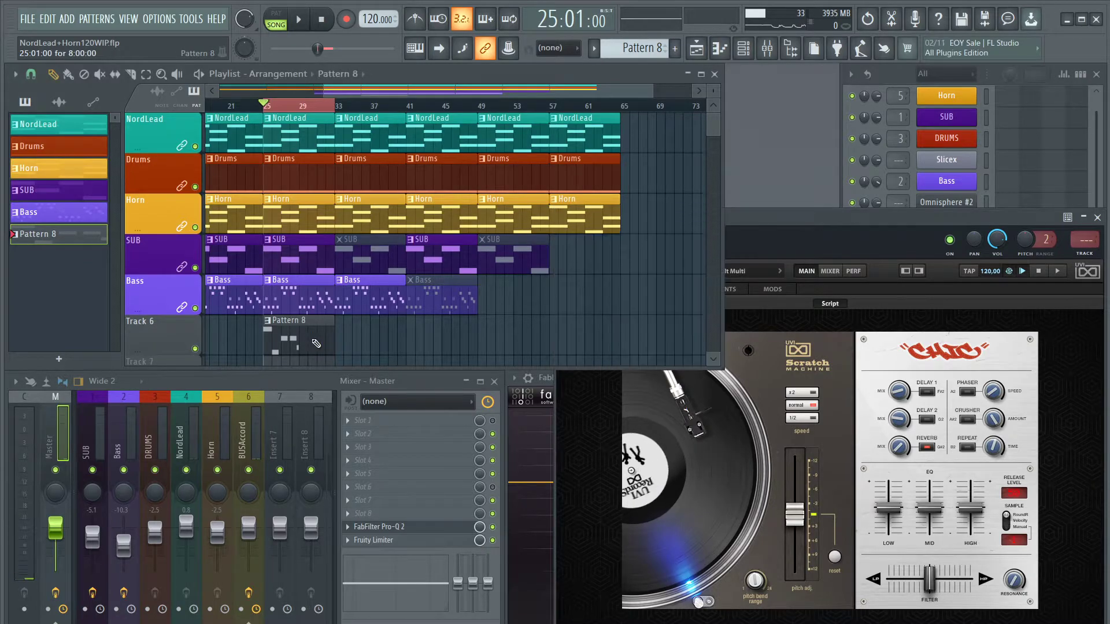
{"action": "left_click_drag", "start_coordinate": [343, 246], "coordinate": [140, 271]}
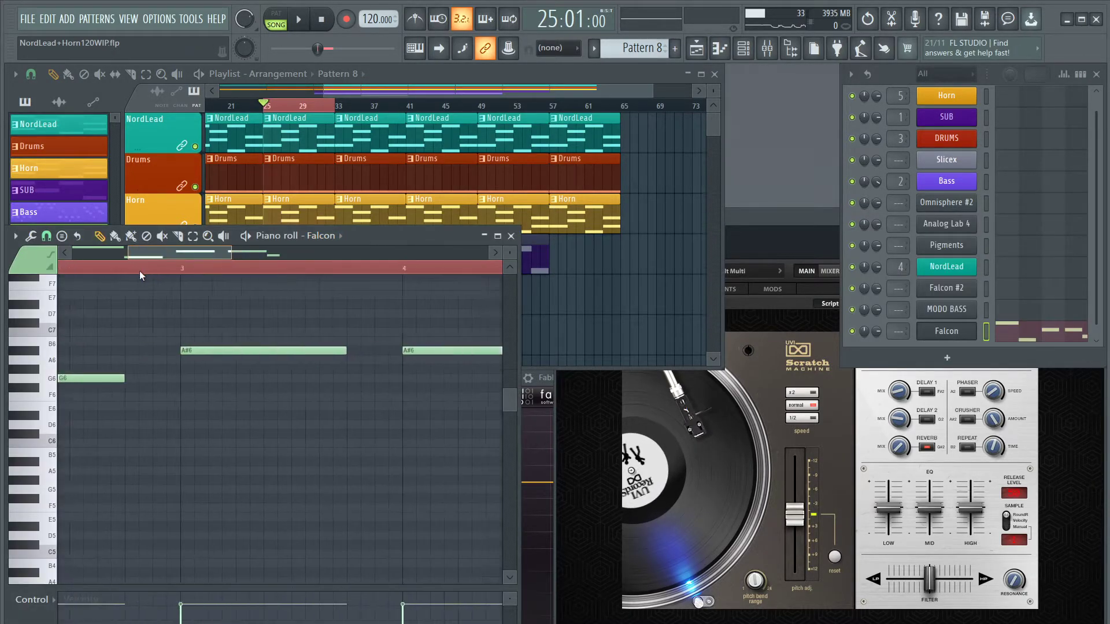
{"action": "scroll", "coordinate": [231, 270], "scroll_direction": "down", "scroll_amount": 4}
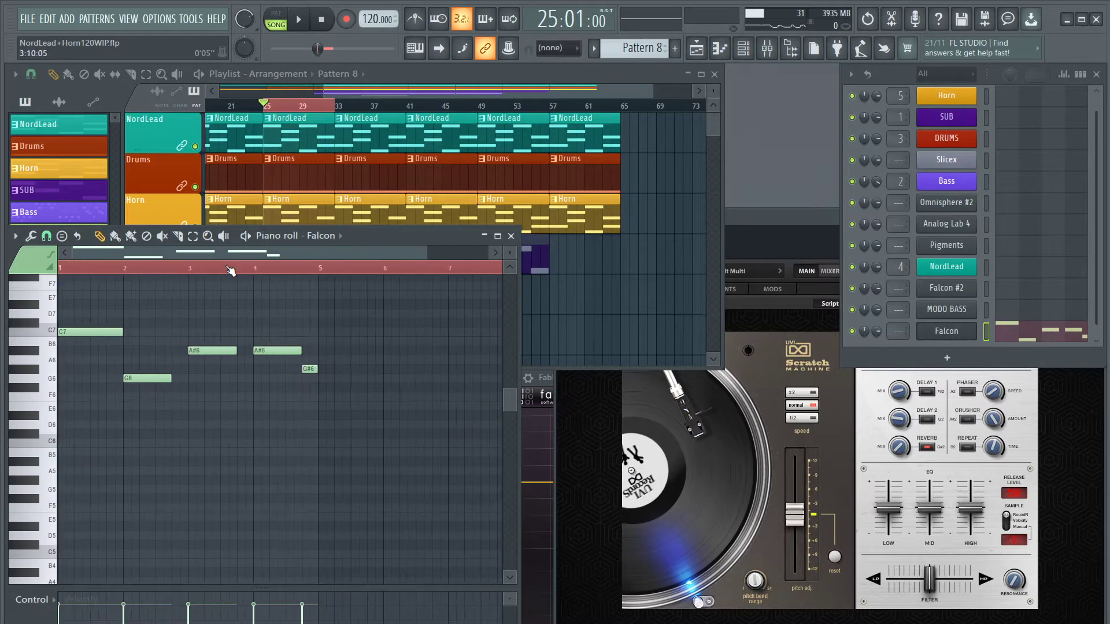
{"action": "key", "text": "ctrl+a"}
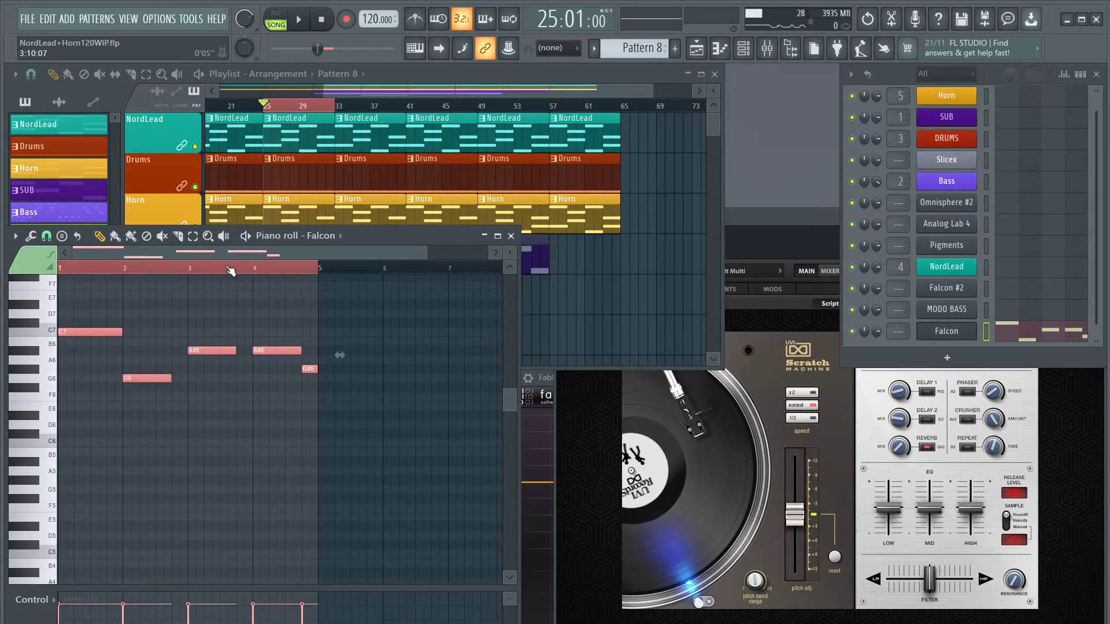
{"action": "key", "text": "shift+Right"}
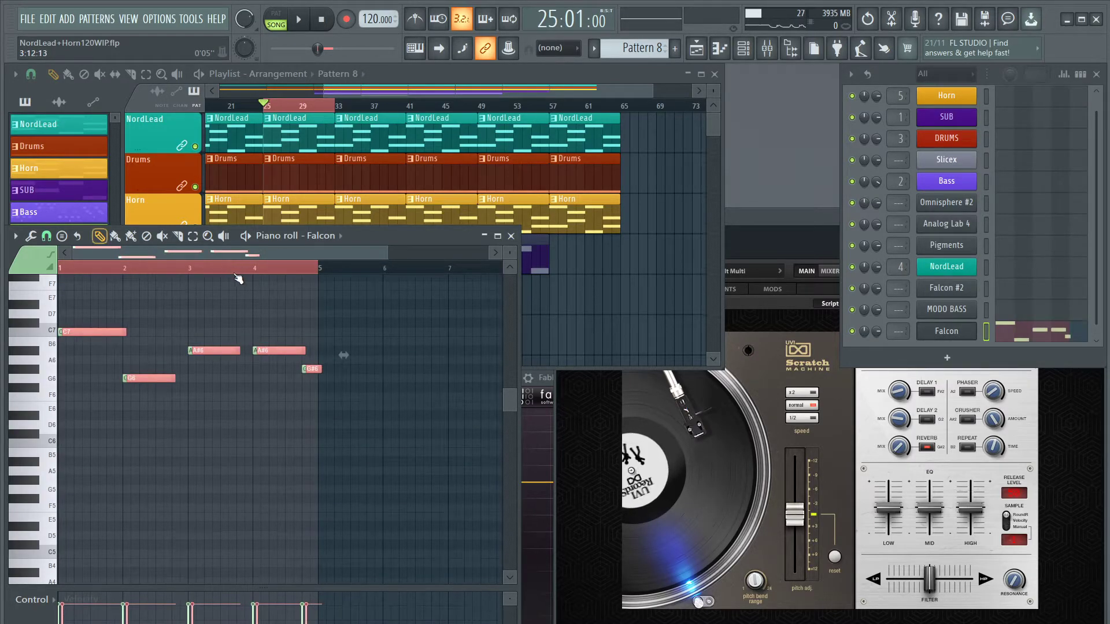
{"action": "left_click_drag", "start_coordinate": [70, 332], "coordinate": [325, 332]}
{"action": "scroll", "coordinate": [325, 274], "scroll_direction": "up", "scroll_amount": 5}
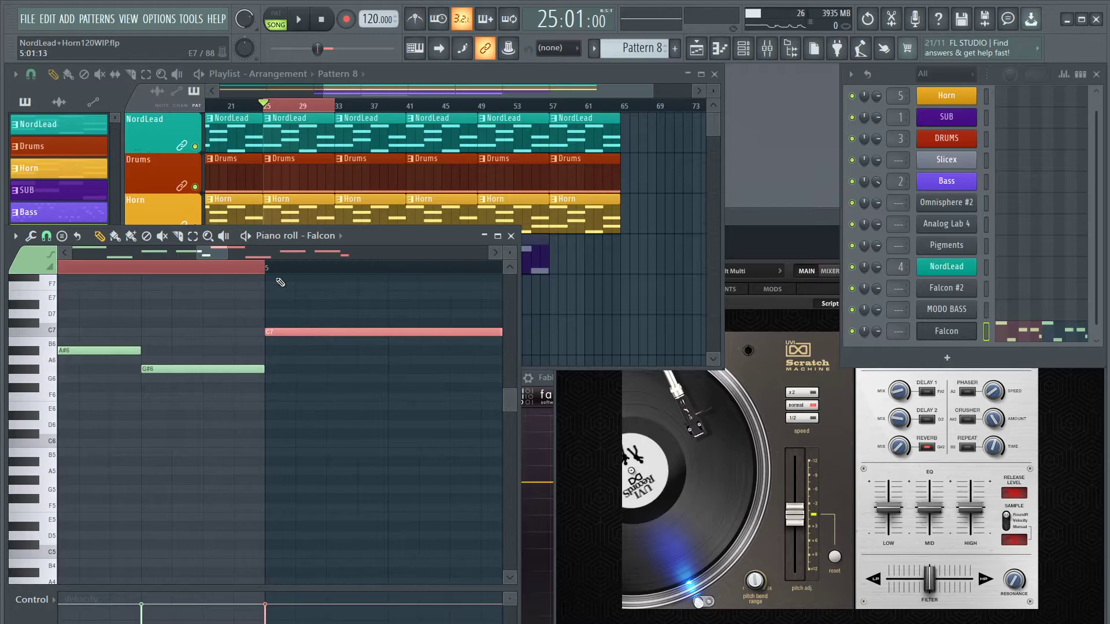
{"action": "scroll", "coordinate": [290, 274], "scroll_direction": "down", "scroll_amount": 5}
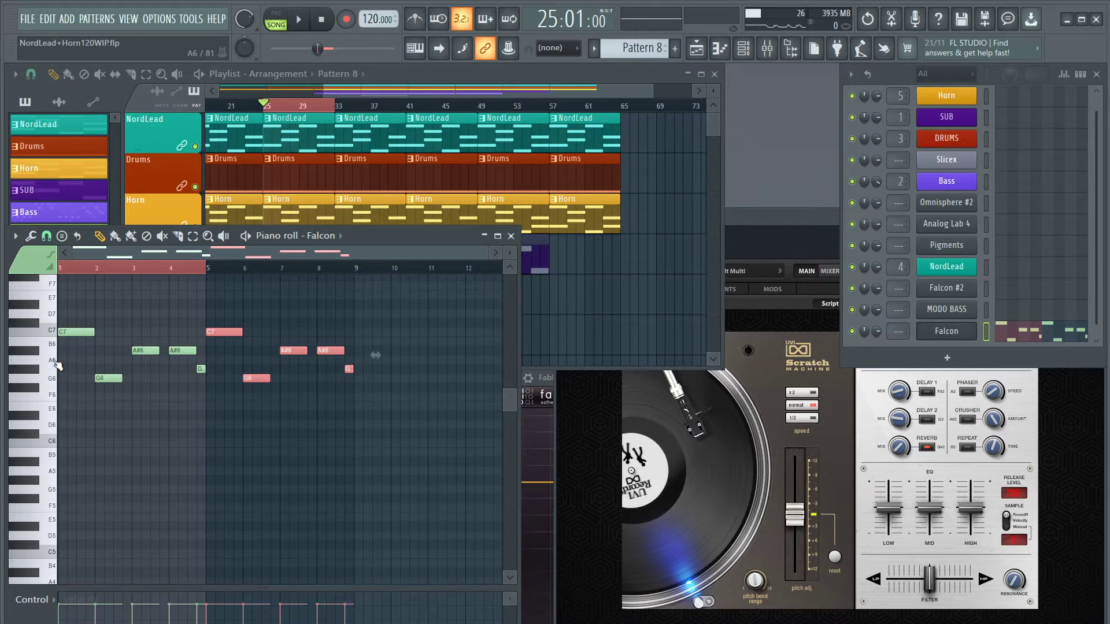
Audition Falcon's lower scratch samples on the piano keys down to C#5 for an alternative ending note
{"action": "left_click", "coordinate": [57, 363]}
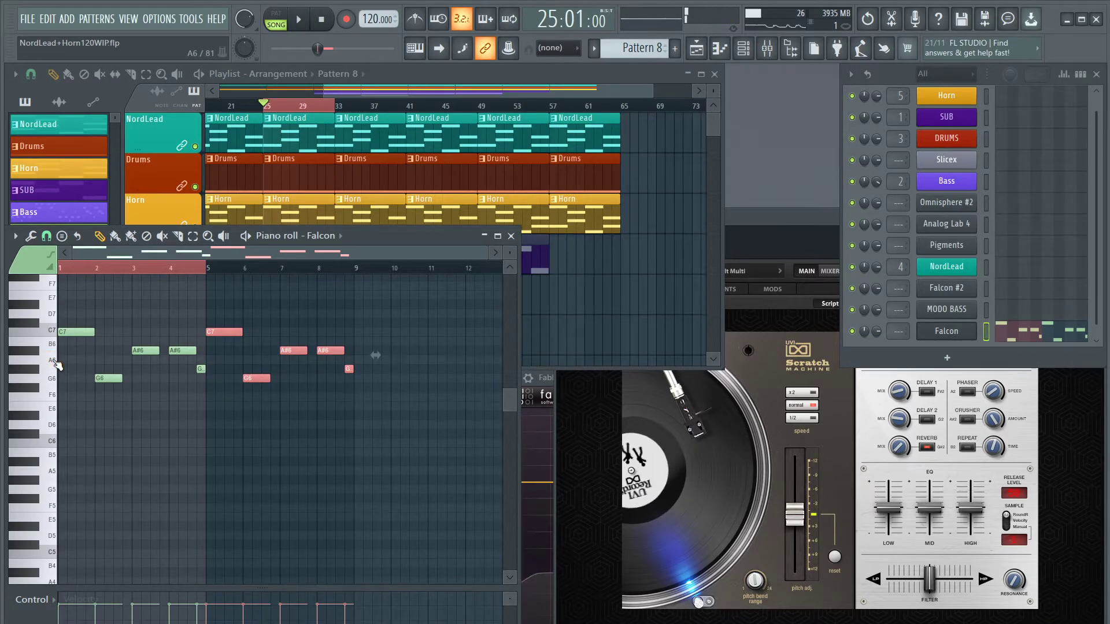
{"action": "left_click", "coordinate": [34, 417]}
{"action": "left_click", "coordinate": [33, 436]}
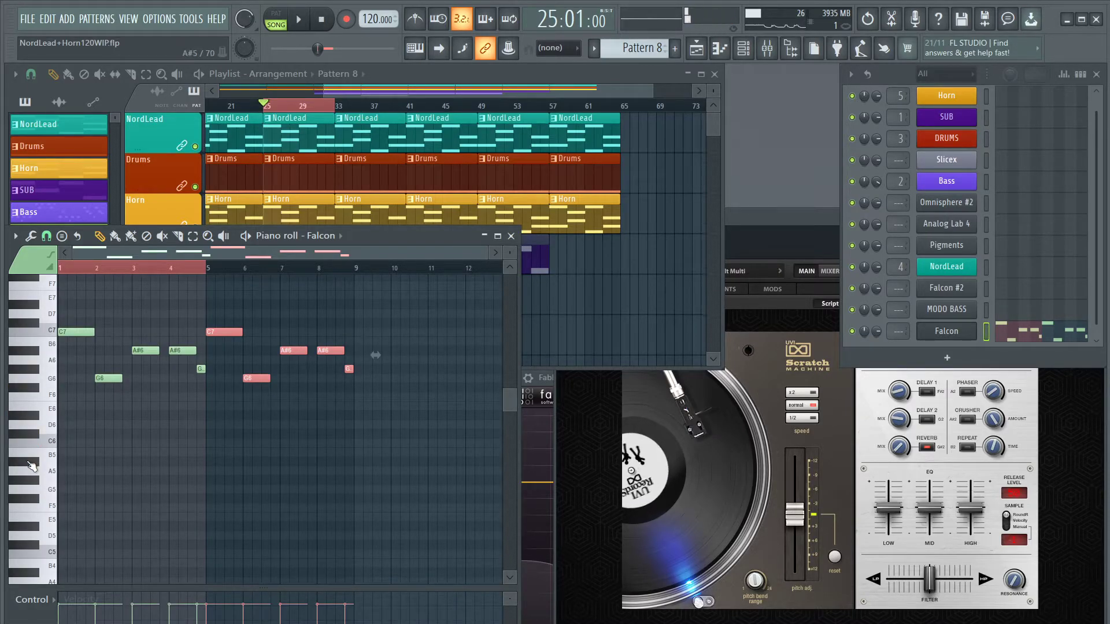
{"action": "left_click", "coordinate": [31, 463]}
{"action": "left_click", "coordinate": [32, 481]}
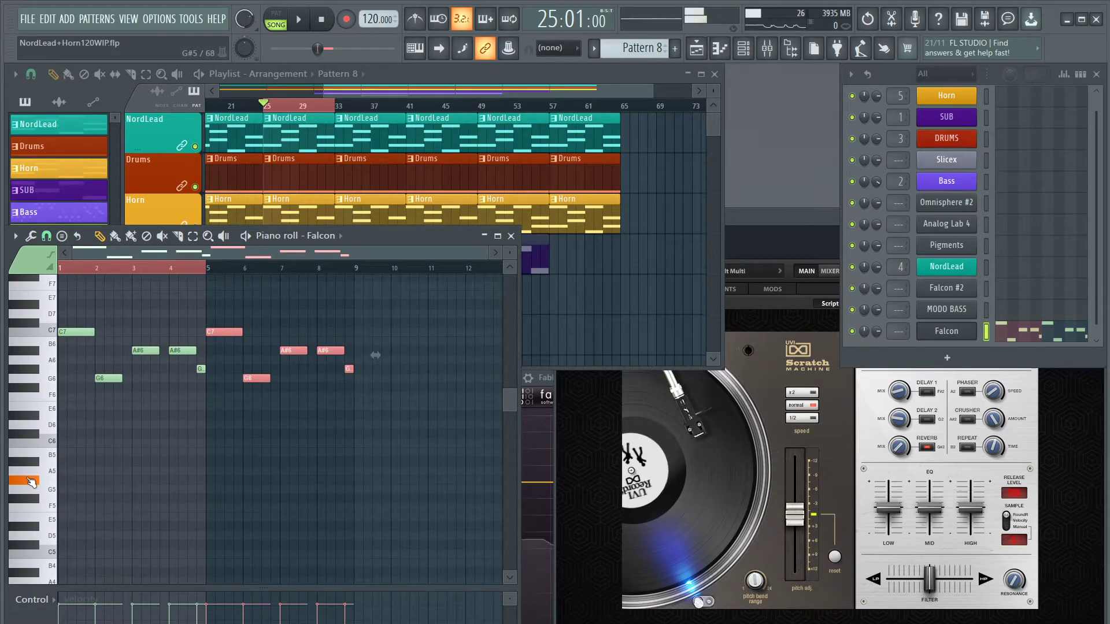
{"action": "left_click", "coordinate": [34, 501]}
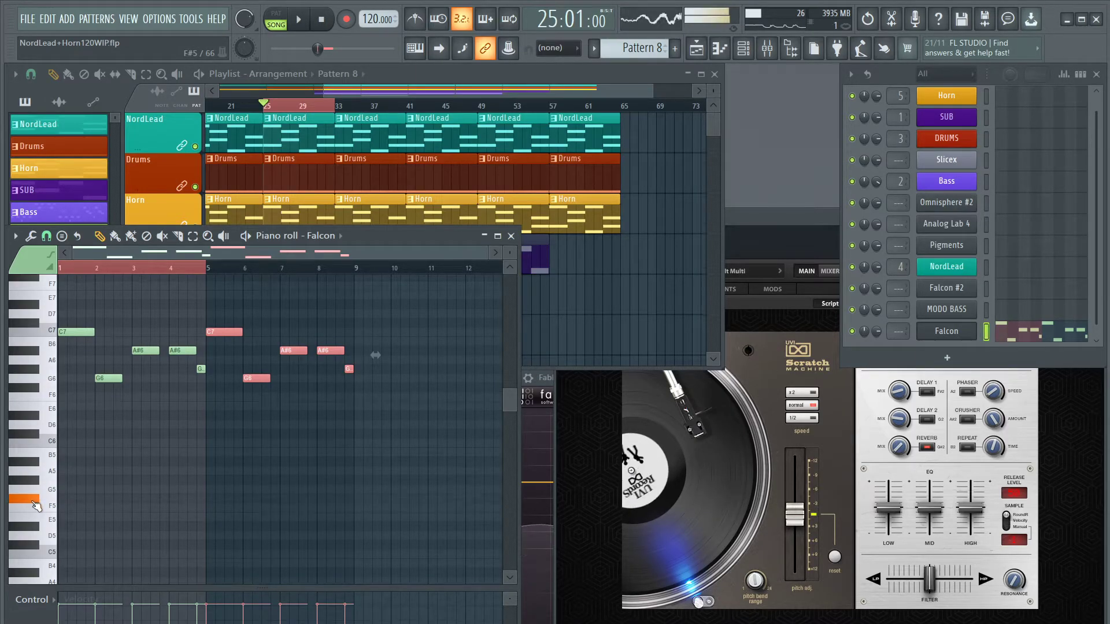
{"action": "left_click", "coordinate": [35, 501]}
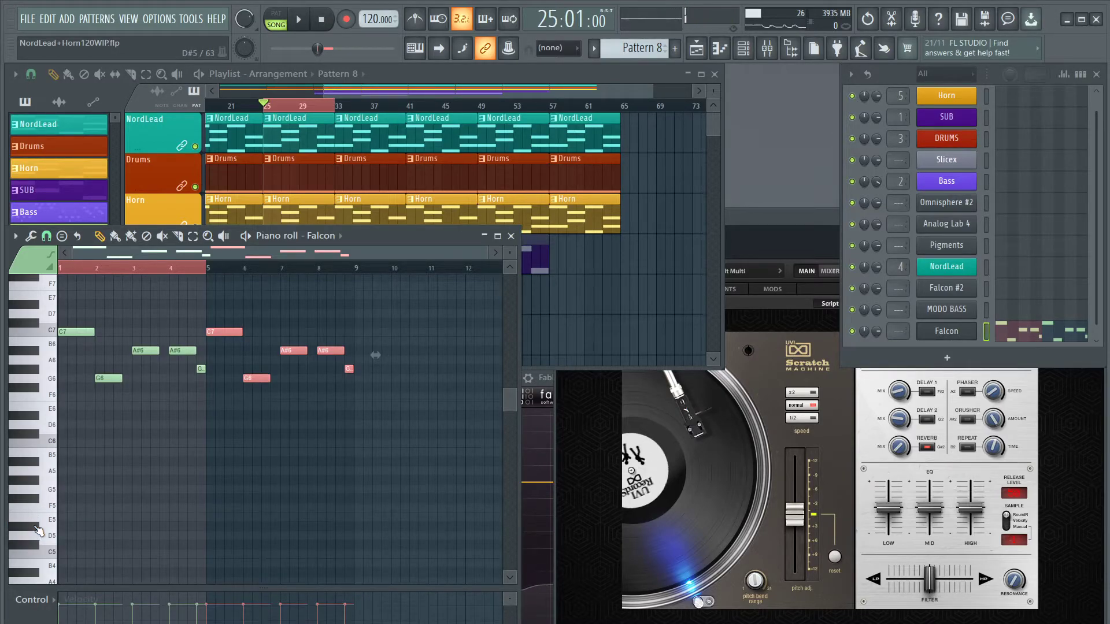
{"action": "left_click", "coordinate": [36, 545]}
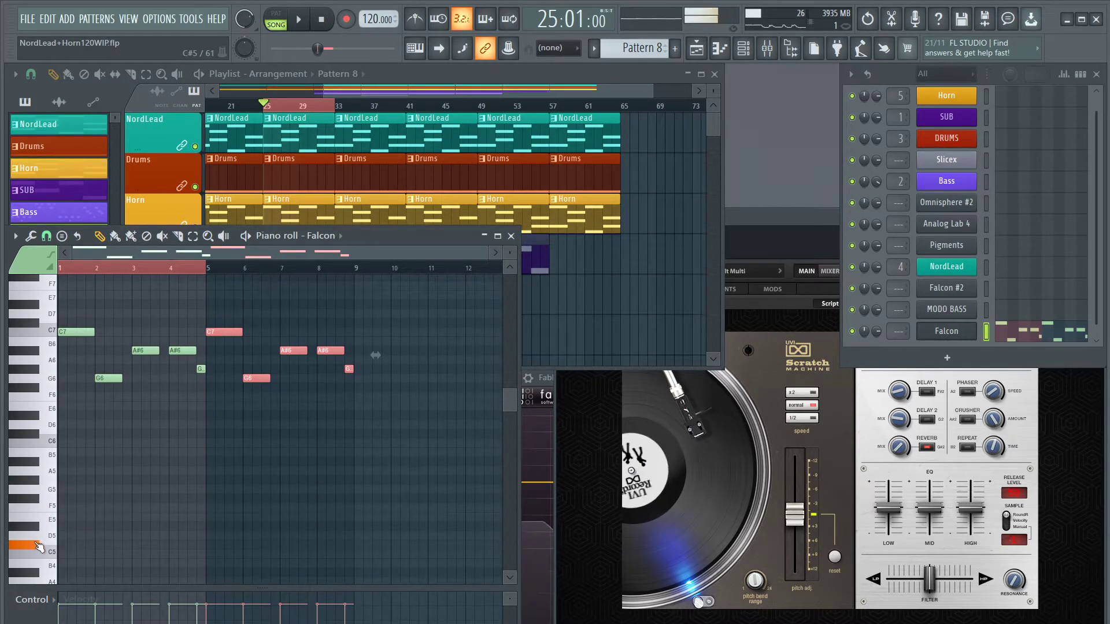
{"action": "left_click", "coordinate": [40, 501]}
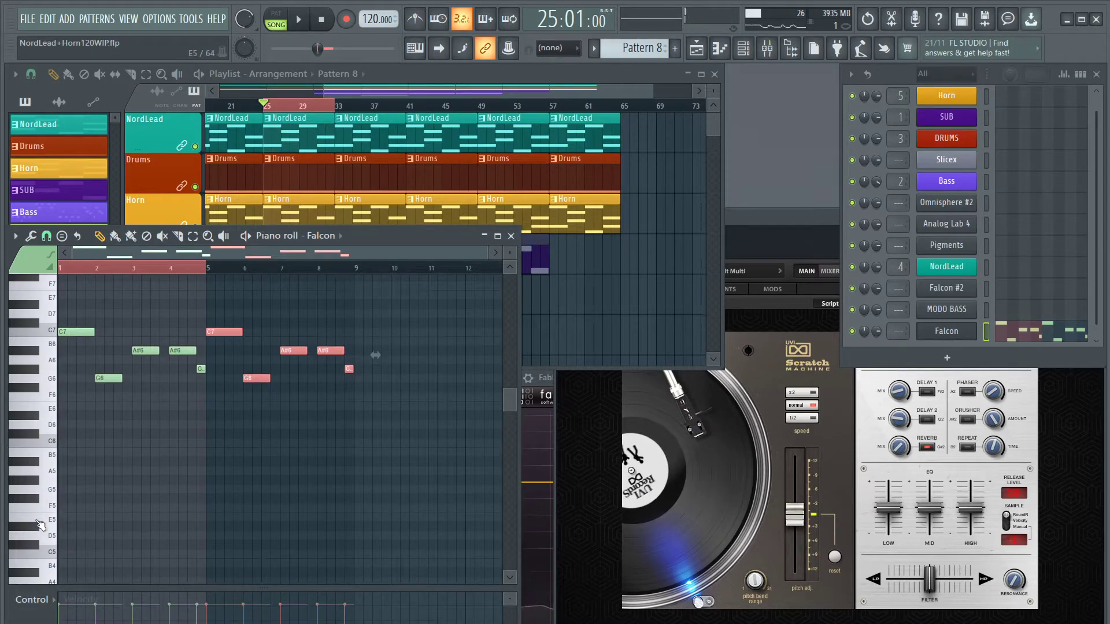
{"action": "left_click", "coordinate": [37, 526]}
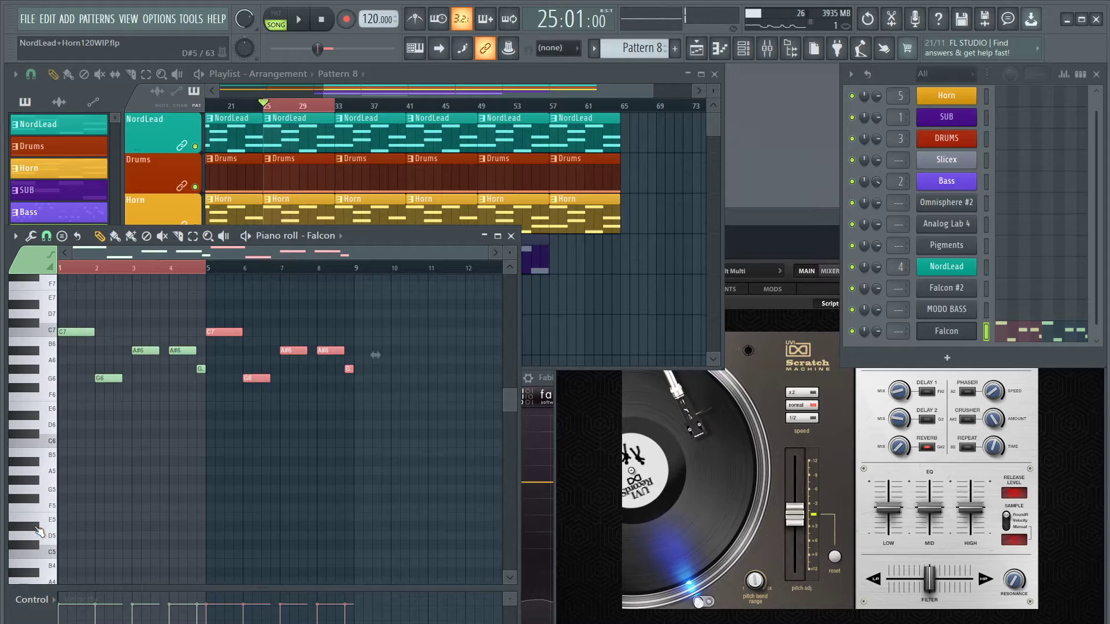
Add a one-beat D#5 note at the end of bar 8, mute the G#6 there, and play the eight-bar loop
{"action": "left_click", "coordinate": [351, 527]}
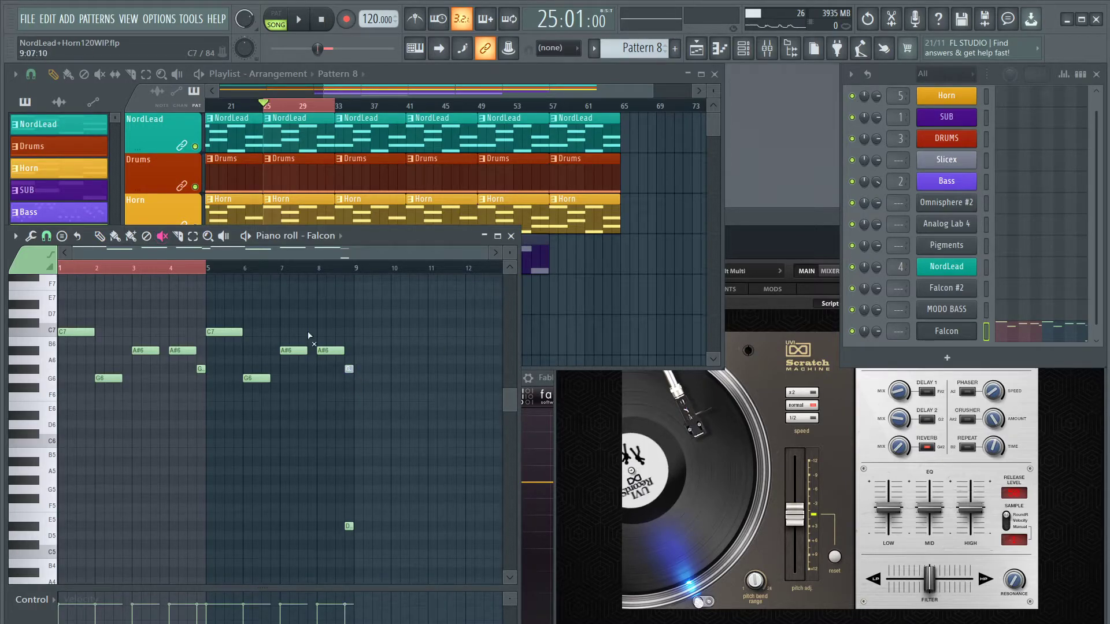
{"action": "left_click_drag", "start_coordinate": [216, 277], "coordinate": [353, 281]}
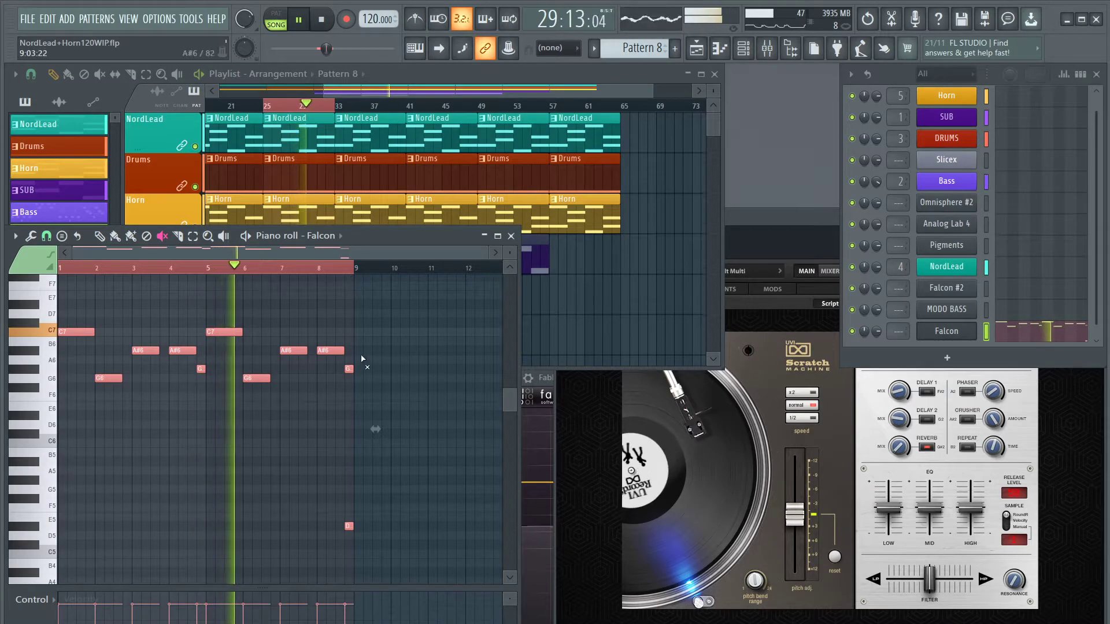
{"action": "left_click", "coordinate": [391, 369]}
{"action": "right_click", "coordinate": [393, 368]}
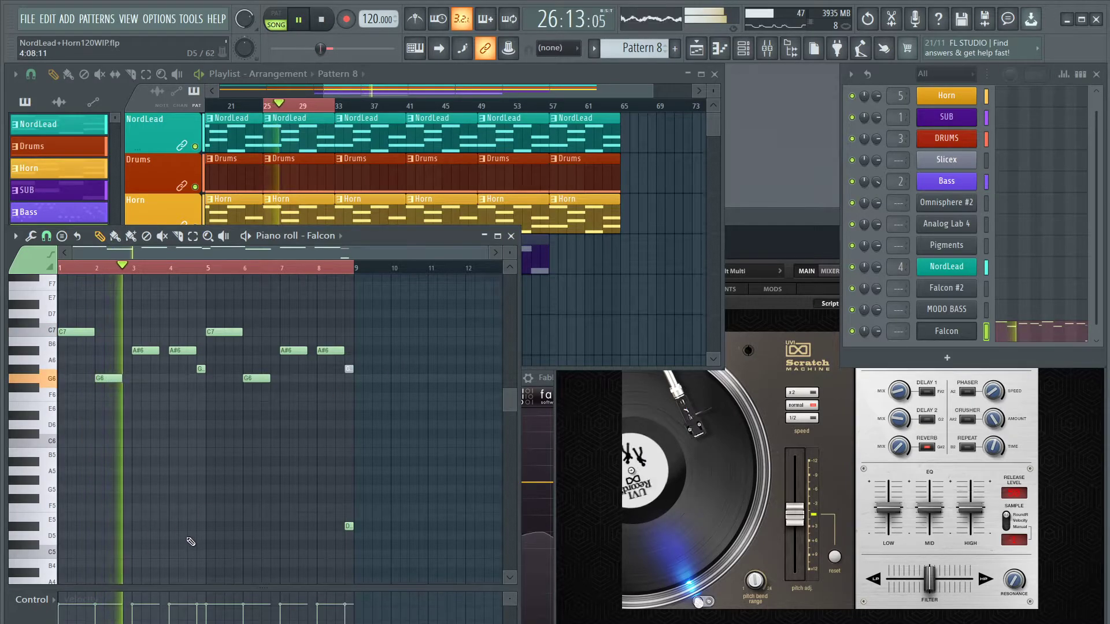
{"action": "left_click", "coordinate": [33, 545]}
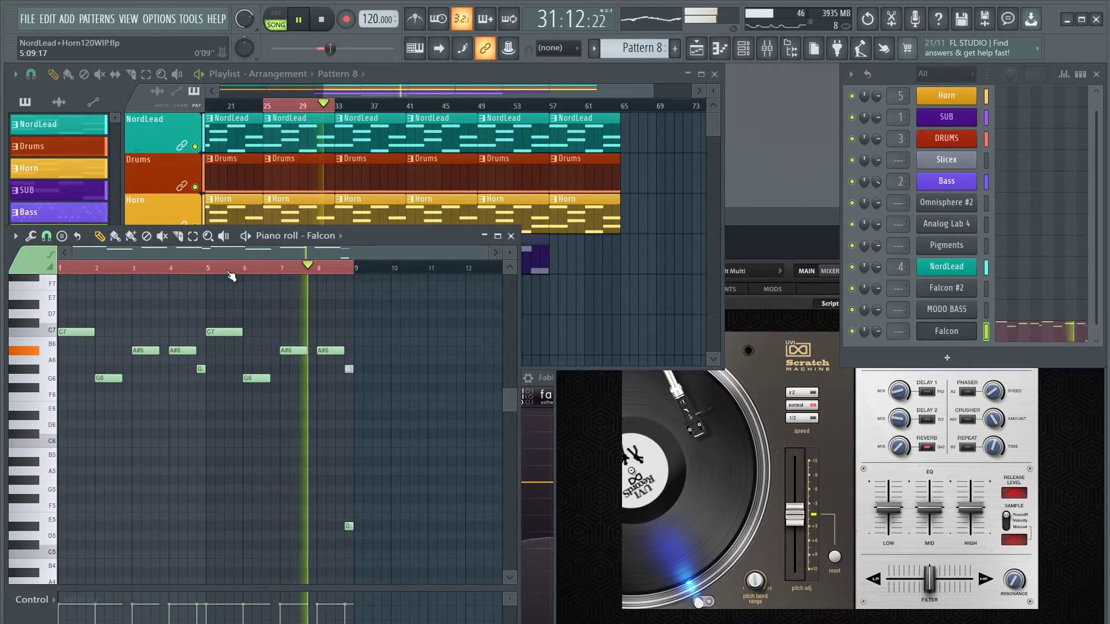
Close the piano roll and rename the Falcon channel to Scratch with a dark yellow color
{"action": "left_click", "coordinate": [511, 237]}
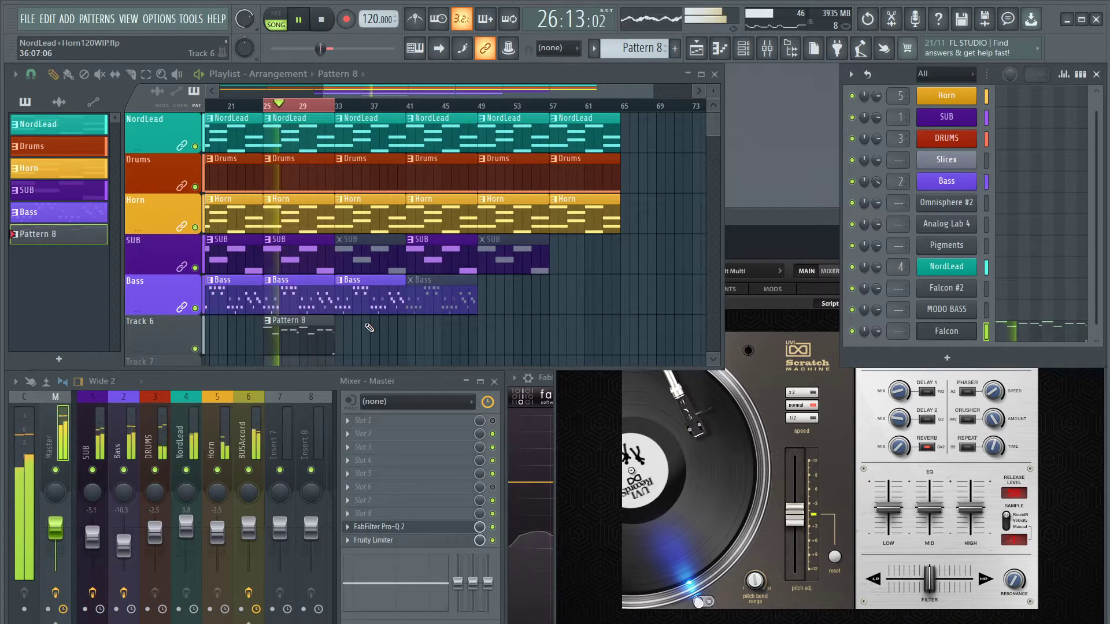
{"action": "right_click", "coordinate": [975, 329]}
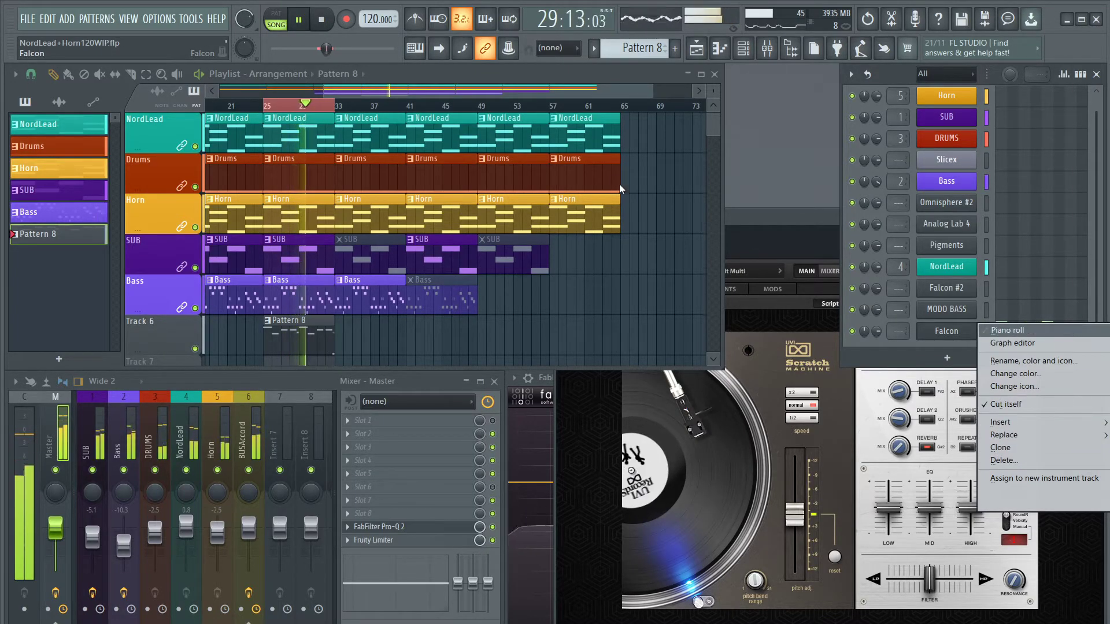
{"action": "left_click", "coordinate": [1024, 362]}
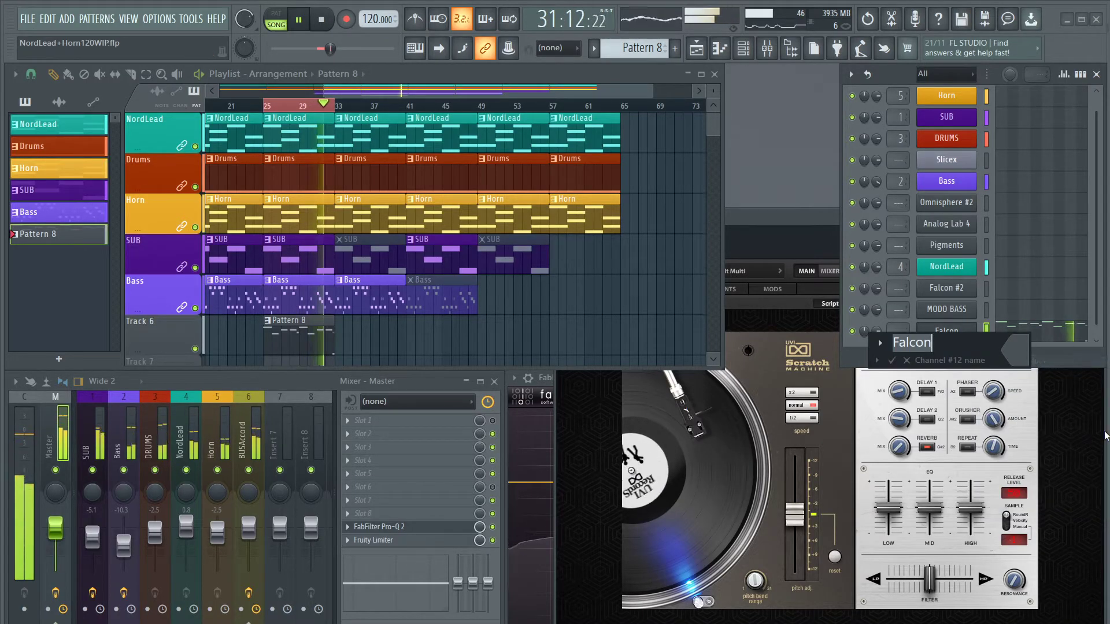
{"action": "type", "text": "Scratc"}
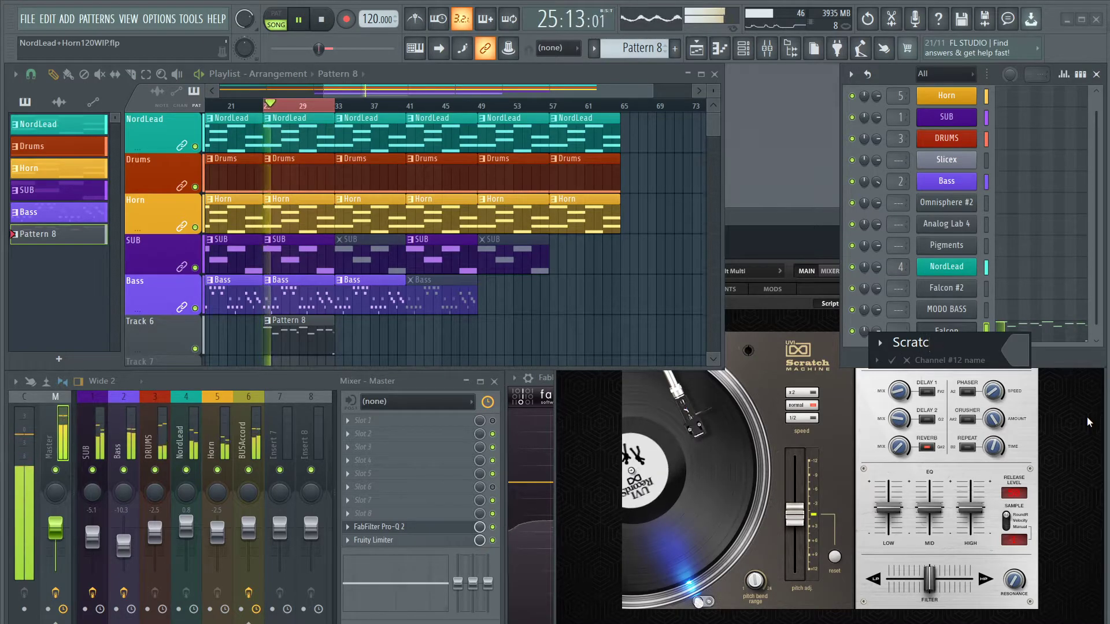
{"action": "type", "text": "h"}
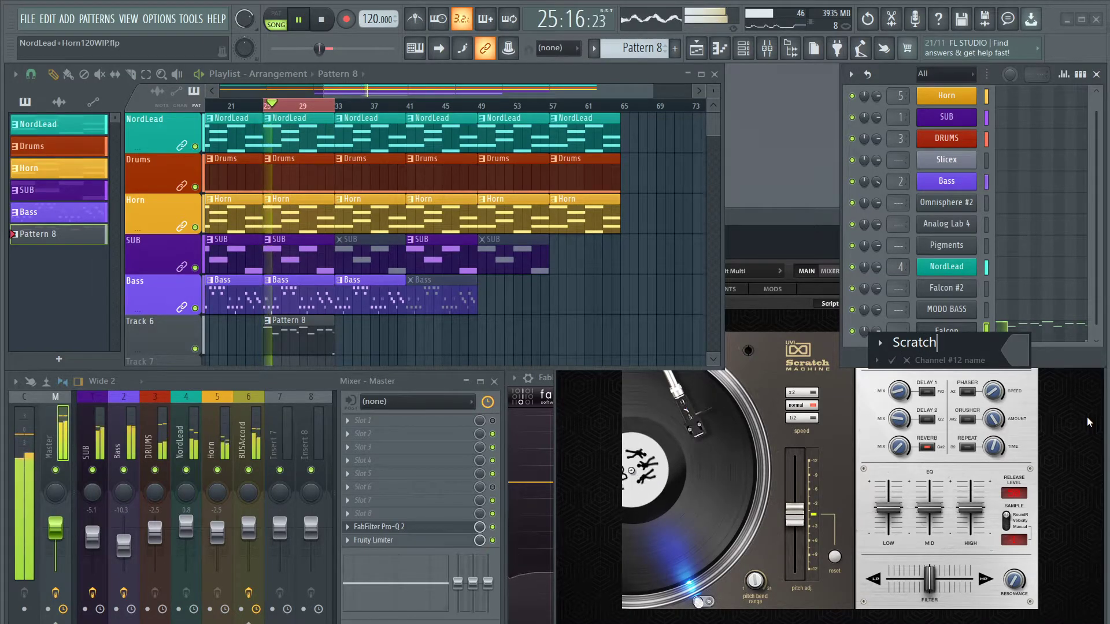
{"action": "left_click", "coordinate": [1020, 368]}
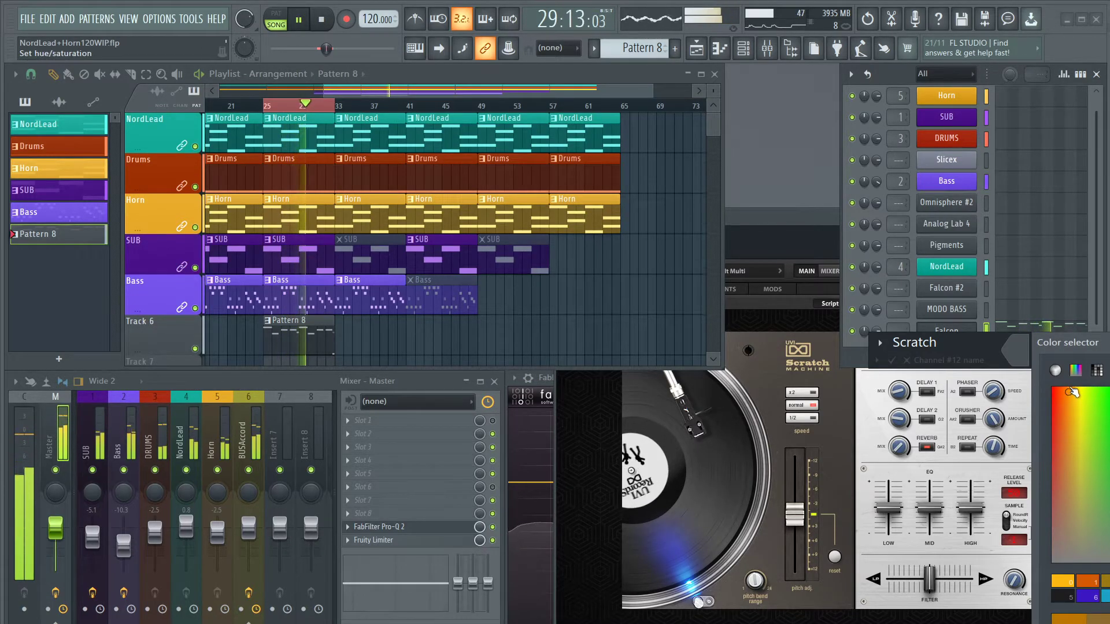
{"action": "left_click_drag", "start_coordinate": [1068, 386], "coordinate": [1076, 391]}
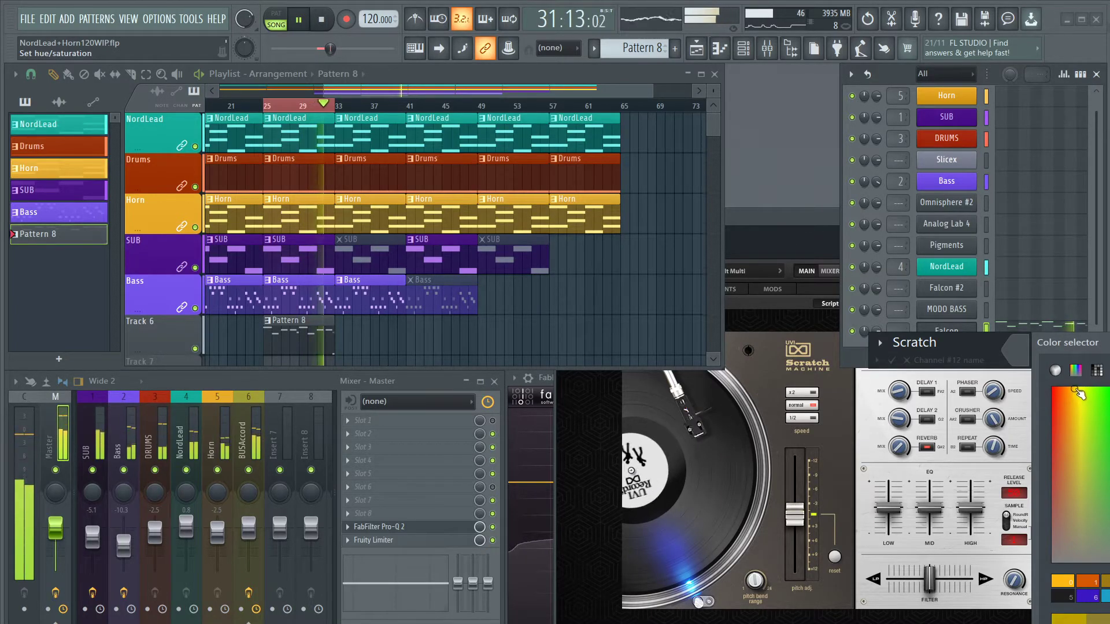
{"action": "key", "text": "Return"}
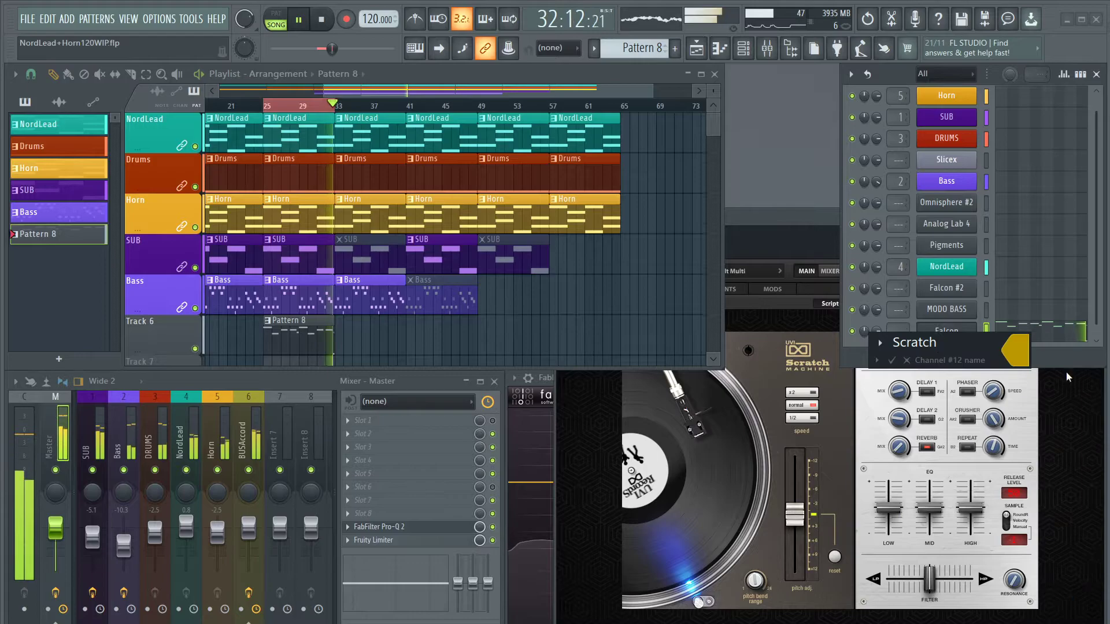
{"action": "left_click_drag", "start_coordinate": [943, 343], "coordinate": [807, 361]}
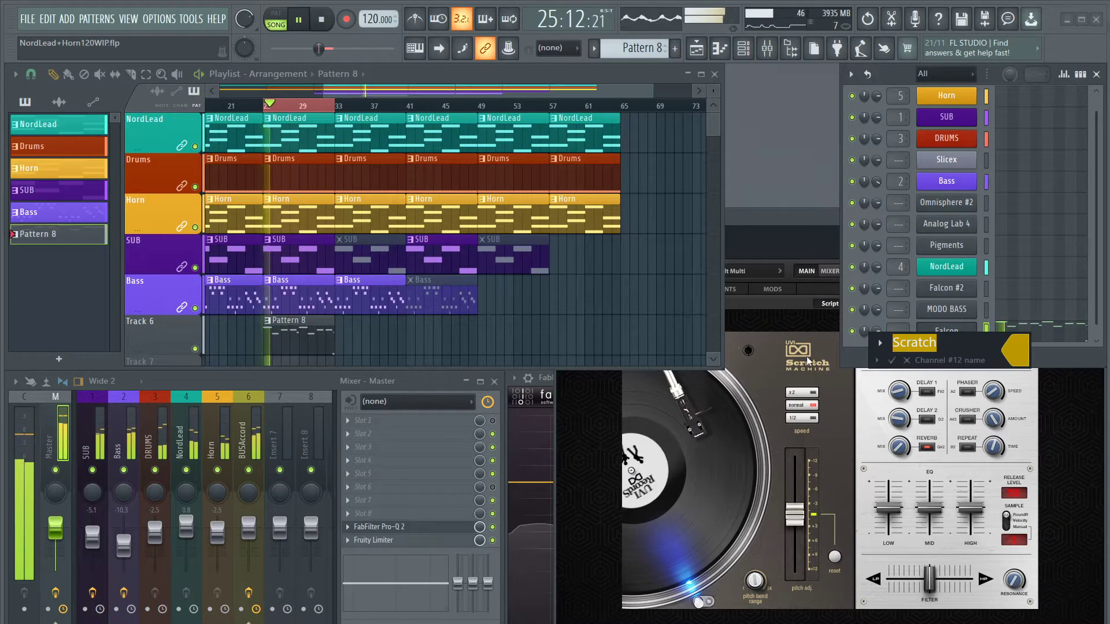
{"action": "key", "text": "Return"}
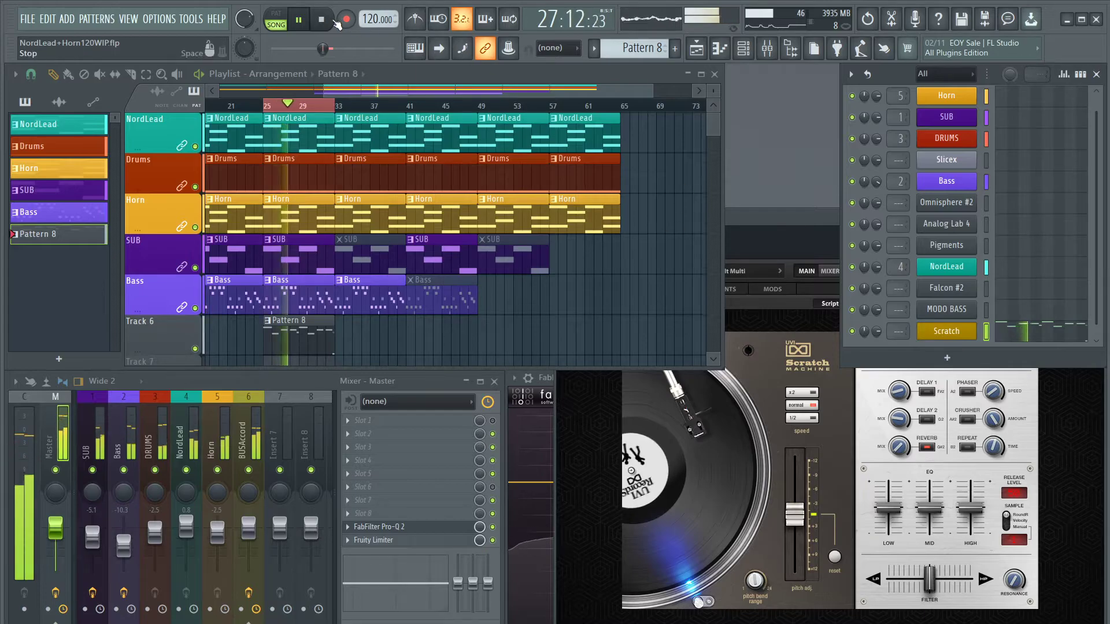
Stop playback and rename Pattern 8 to Scratch, giving it the same dark yellow color as the Scratch channel
{"action": "key", "text": "space"}
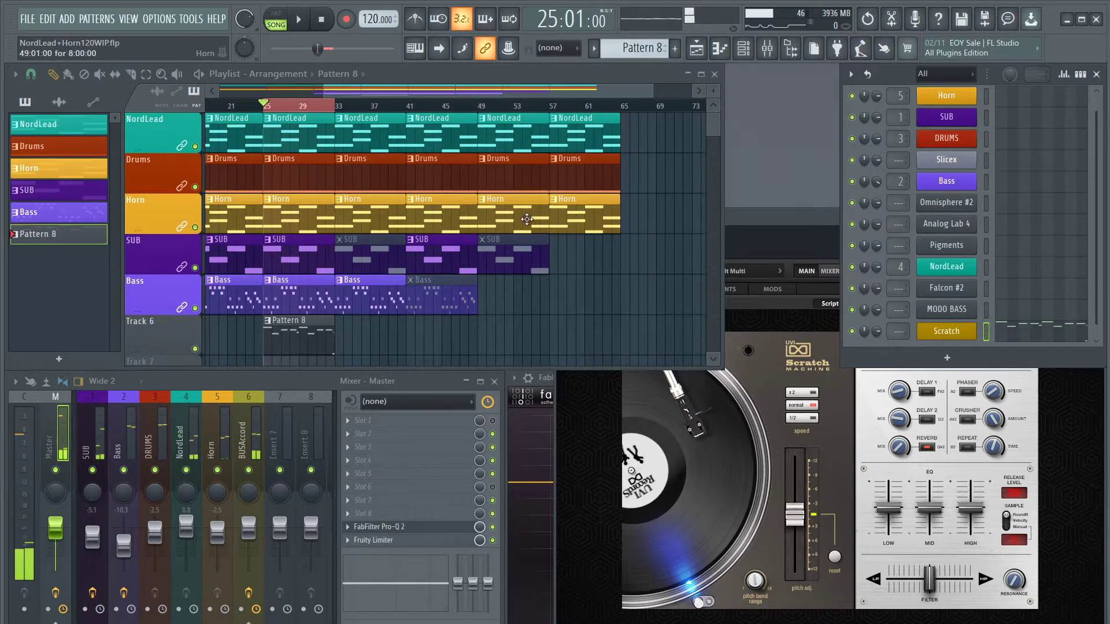
{"action": "key", "text": "F2"}
{"action": "type", "text": "Scratch"}
{"action": "left_click", "coordinate": [520, 196]}
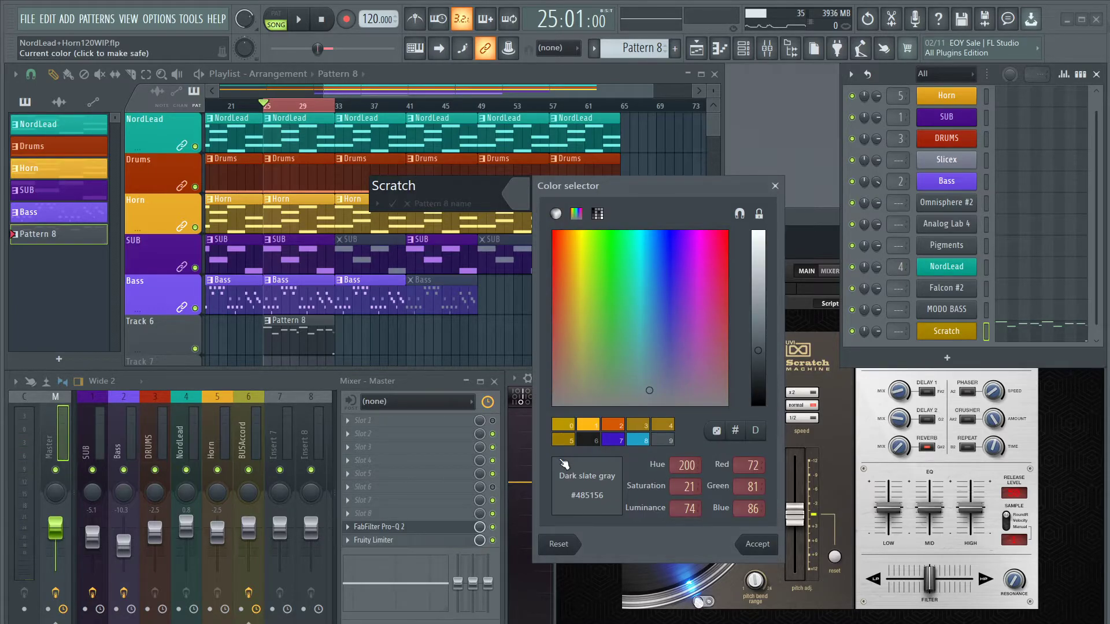
{"action": "left_click", "coordinate": [574, 428]}
{"action": "left_click", "coordinate": [756, 545]}
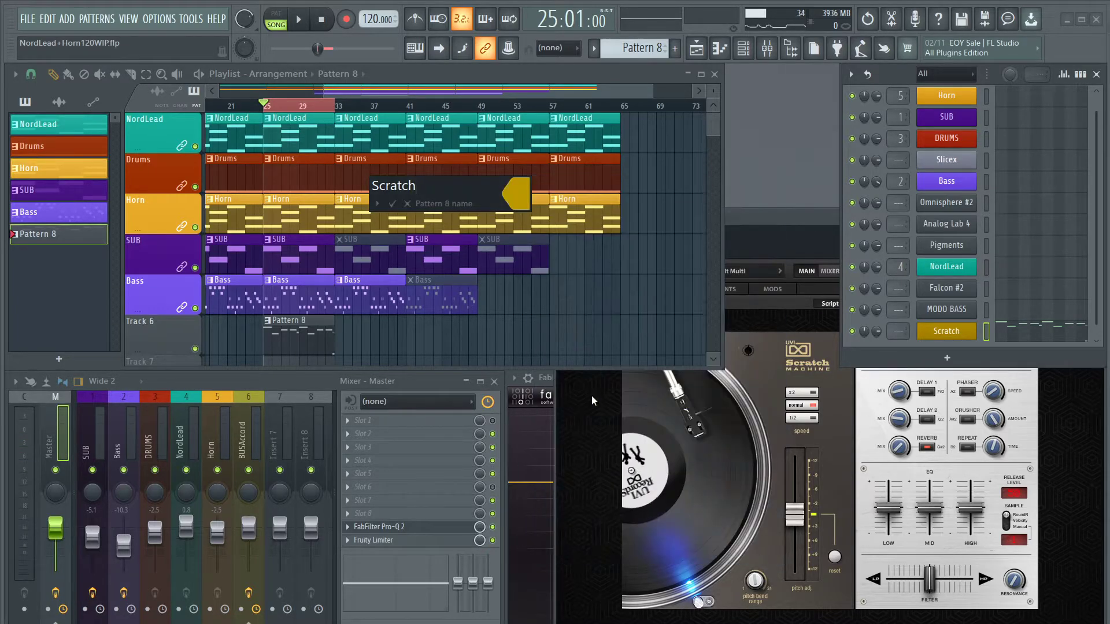
{"action": "key", "text": "Return"}
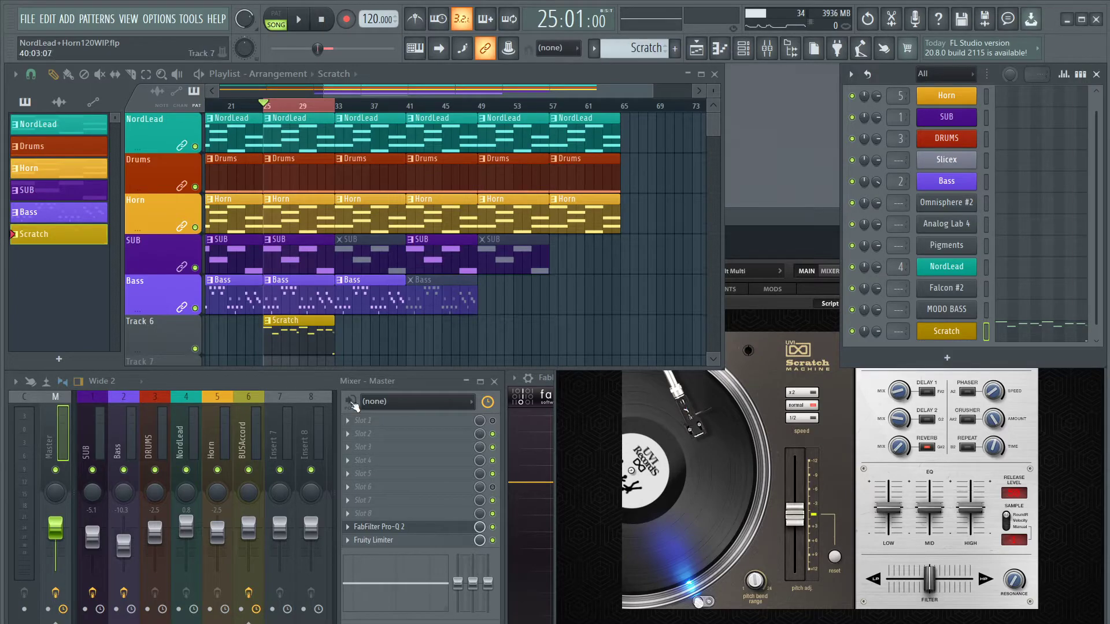
Route the selected Scratch channel to mixer track Insert 7
{"action": "right_click", "coordinate": [276, 437]}
{"action": "mouse_move", "coordinate": [373, 535]}
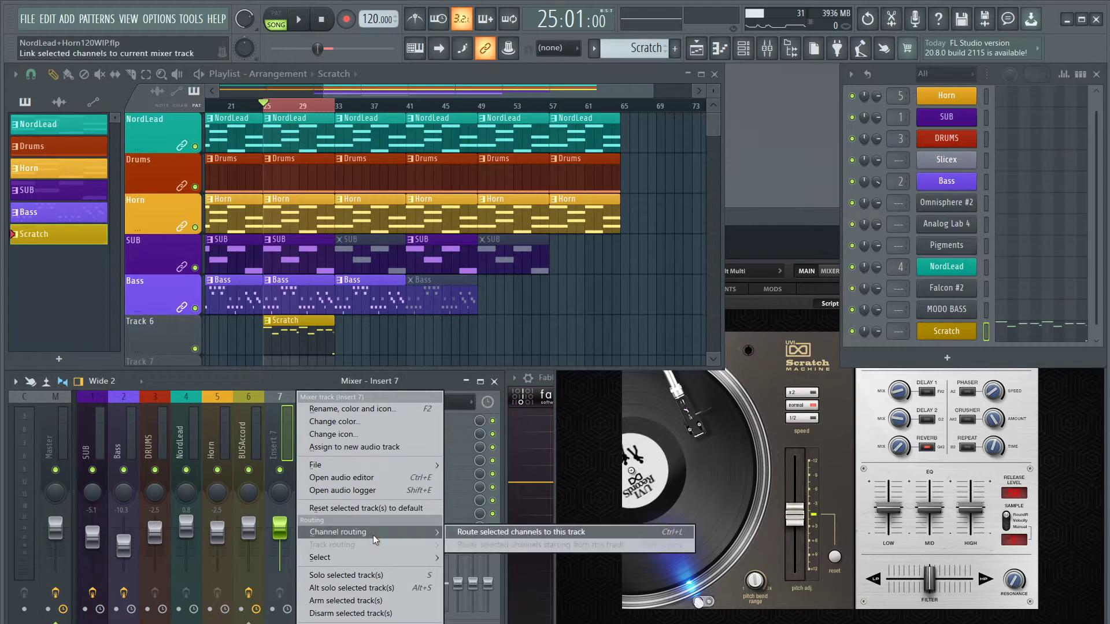
{"action": "left_click", "coordinate": [493, 531]}
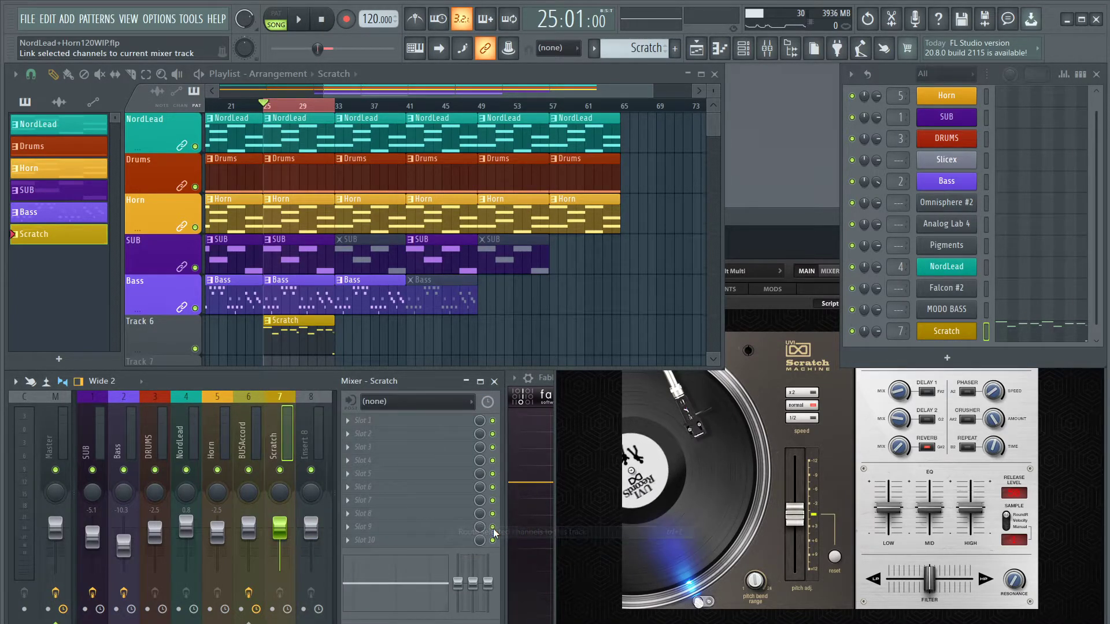
Lock playlist Track 6 to its content so it takes the Scratch pattern's name and color
{"action": "right_click", "coordinate": [174, 317]}
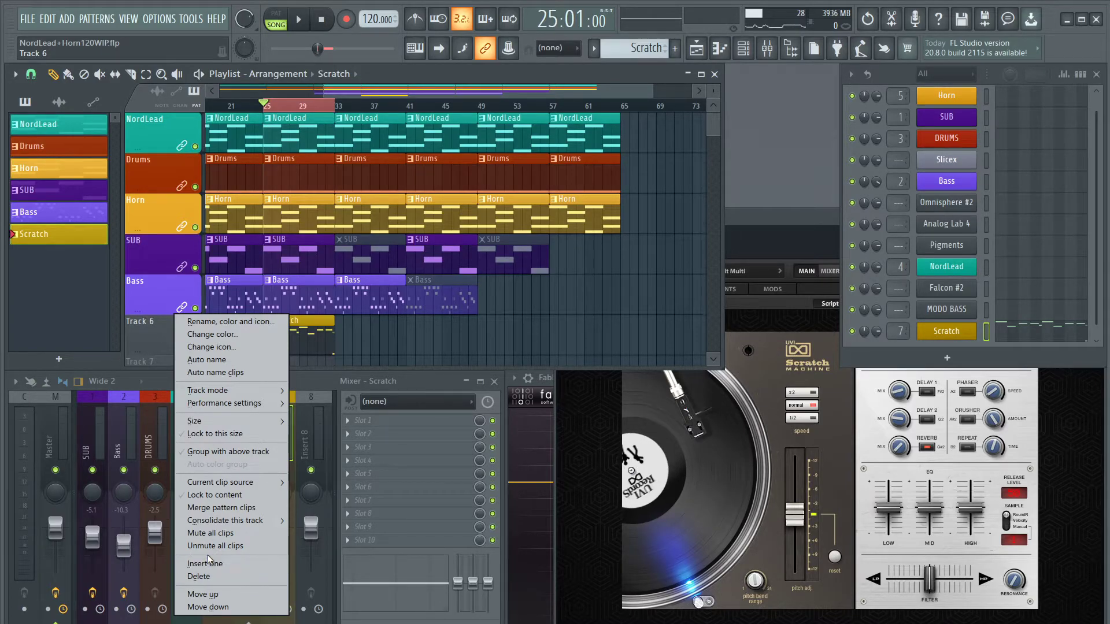
{"action": "left_click", "coordinate": [234, 496]}
{"action": "scroll", "coordinate": [224, 186], "scroll_direction": "down", "scroll_amount": 1}
{"action": "scroll", "coordinate": [224, 187], "scroll_direction": "up", "scroll_amount": 1}
{"action": "scroll", "coordinate": [231, 107], "scroll_direction": "up", "scroll_amount": 2}
{"action": "scroll", "coordinate": [231, 107], "scroll_direction": "down", "scroll_amount": 3}
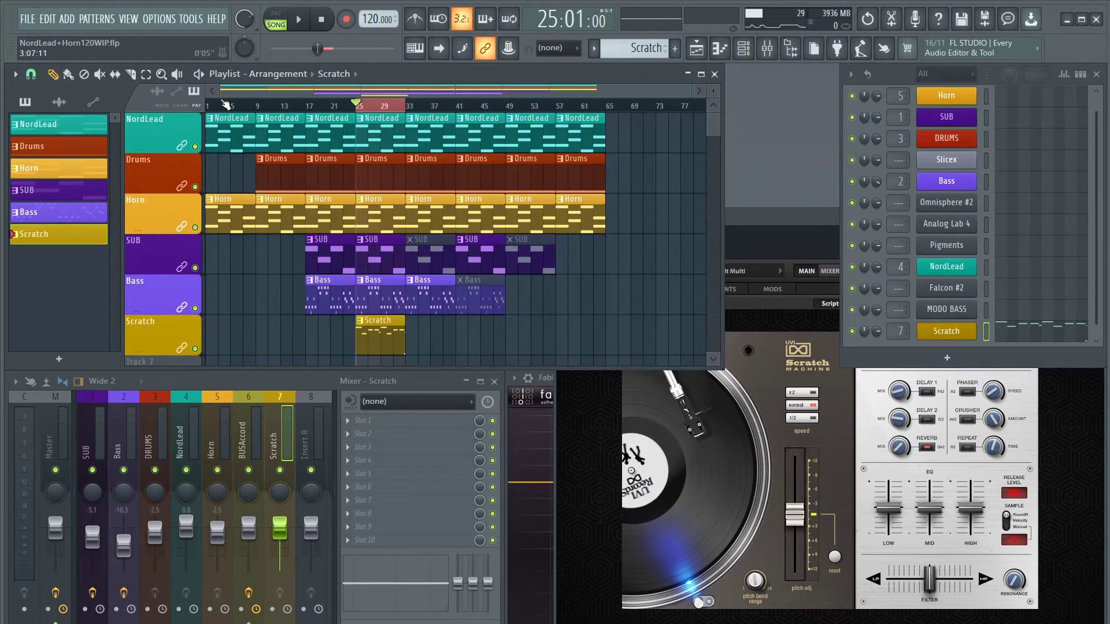
Return the song position to bar 1, move the Scratch clip to bar 33 and add a second one at bar 41
{"action": "left_click", "coordinate": [213, 106]}
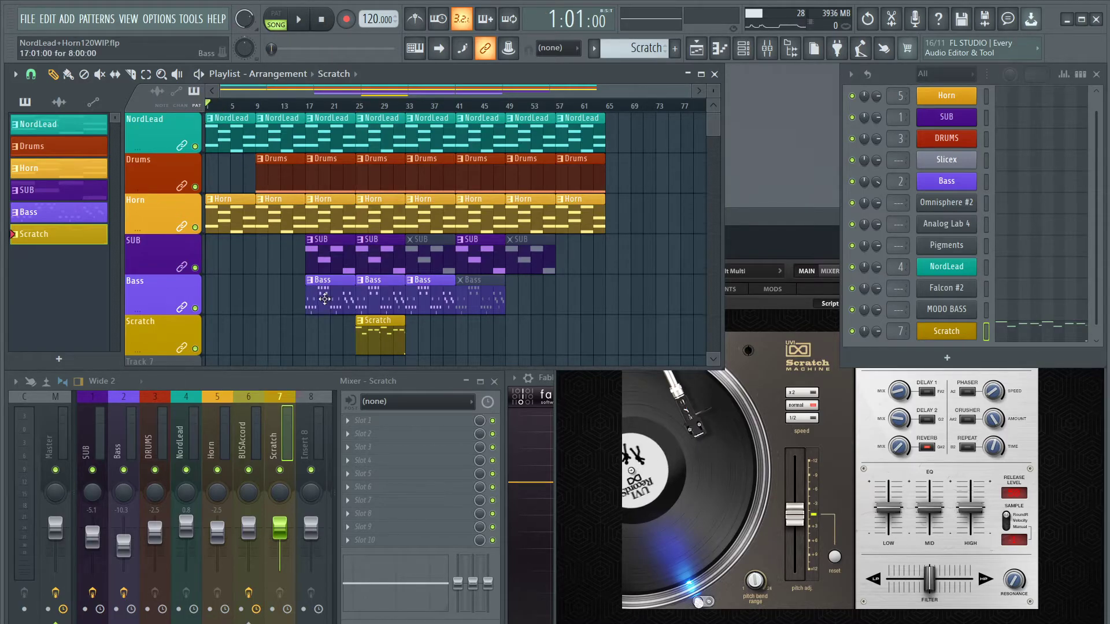
{"action": "left_click_drag", "start_coordinate": [375, 334], "coordinate": [426, 336]}
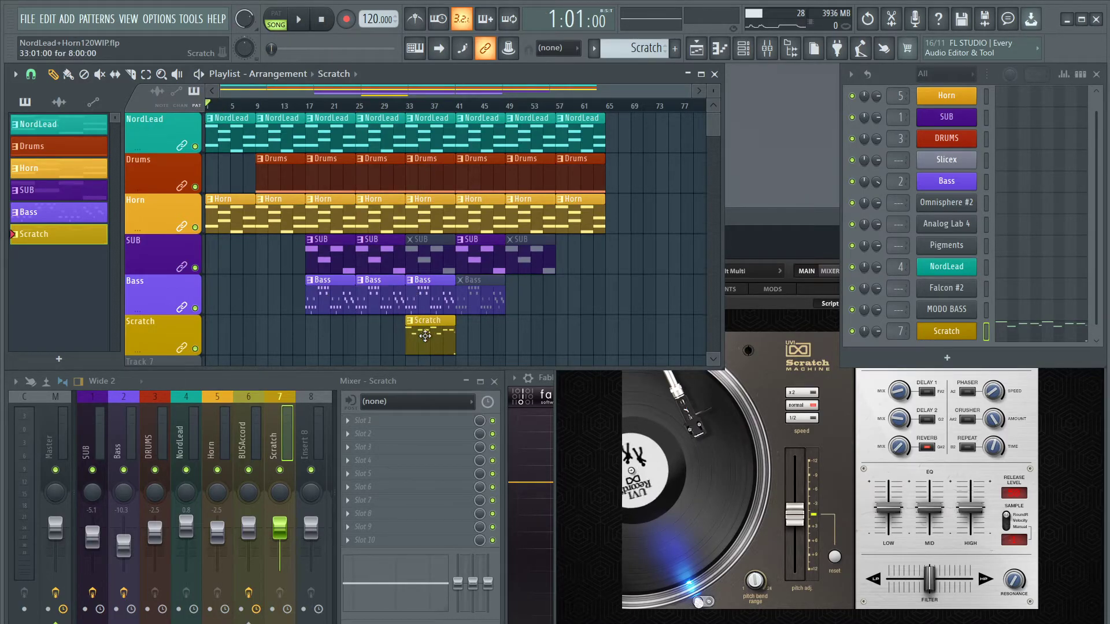
{"action": "left_click", "coordinate": [461, 334]}
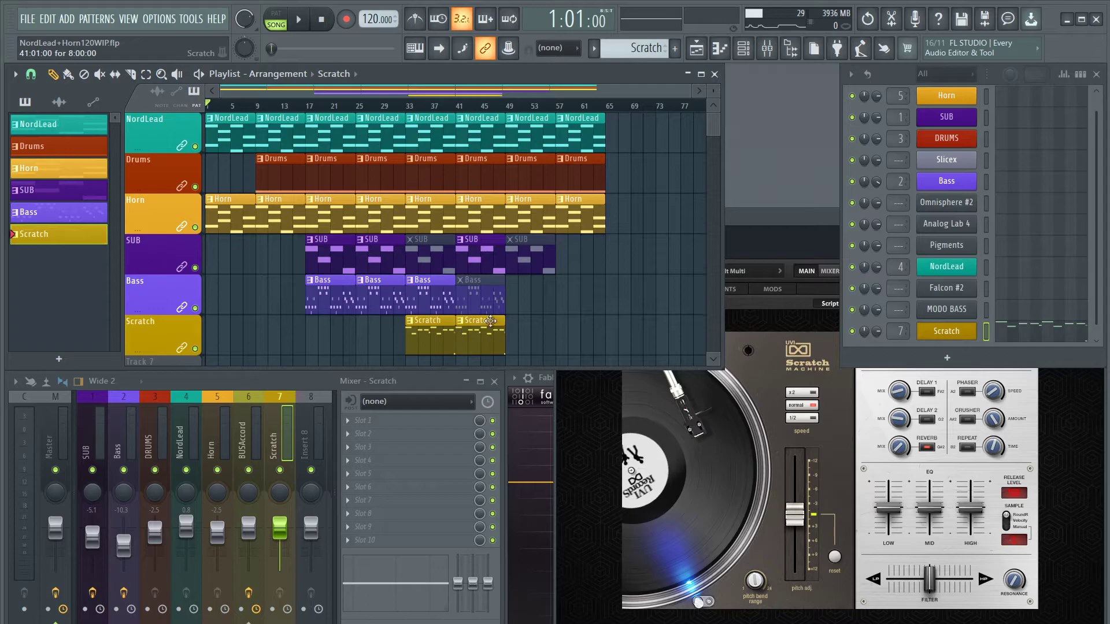
Unmute the SUB clip at bar 33 and the Bass clip at bar 41, and add a Scratch clip at bar 49
{"action": "left_click", "coordinate": [422, 261]}
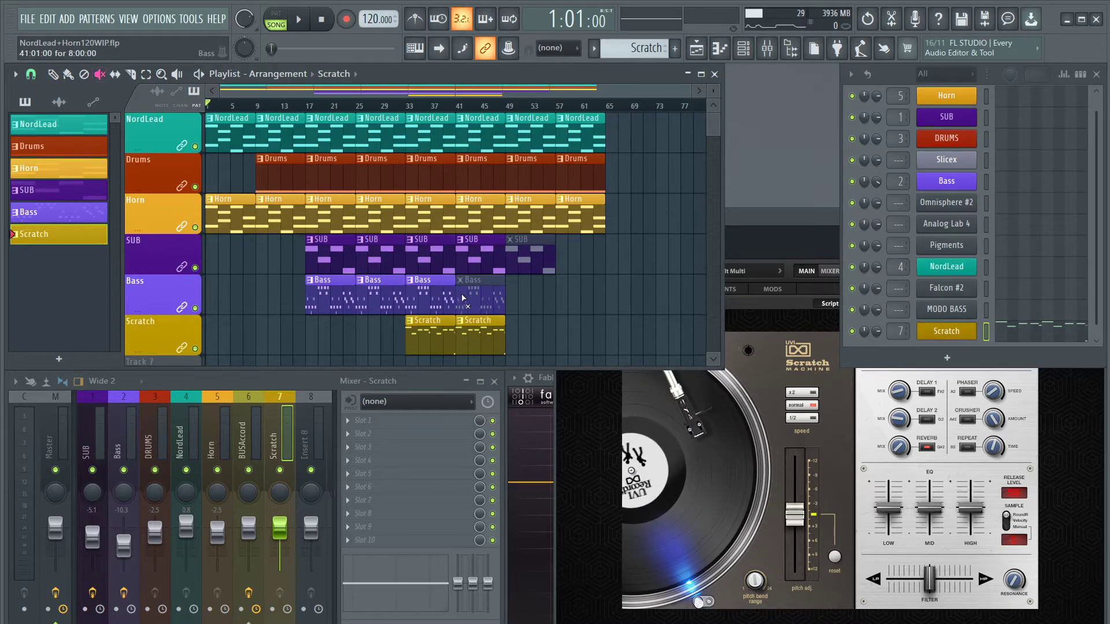
{"action": "left_click", "coordinate": [486, 282]}
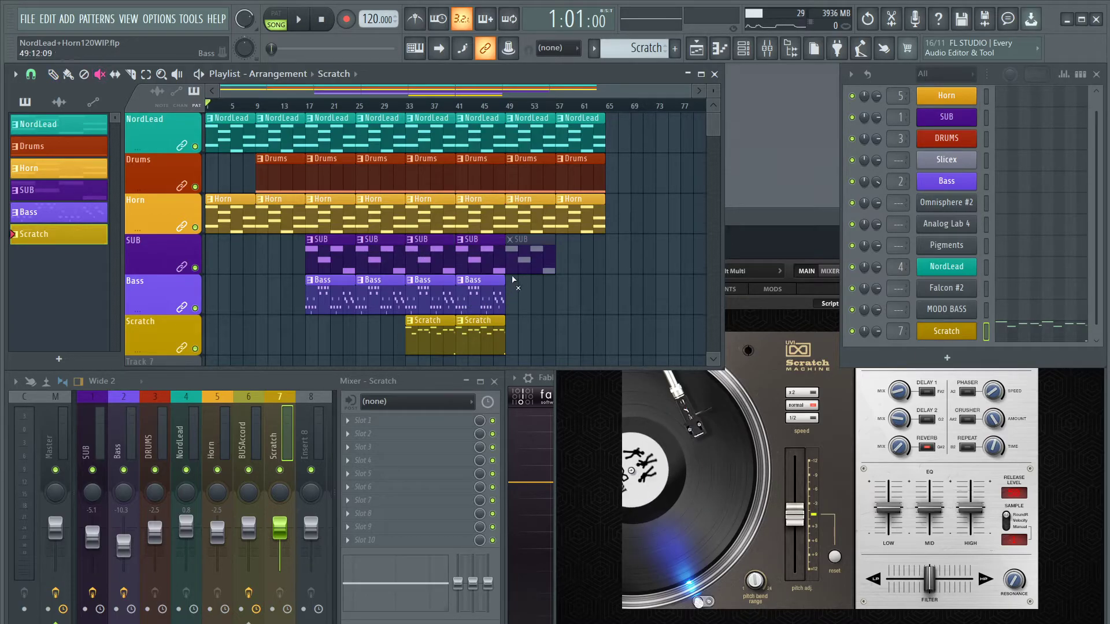
{"action": "left_click", "coordinate": [512, 332]}
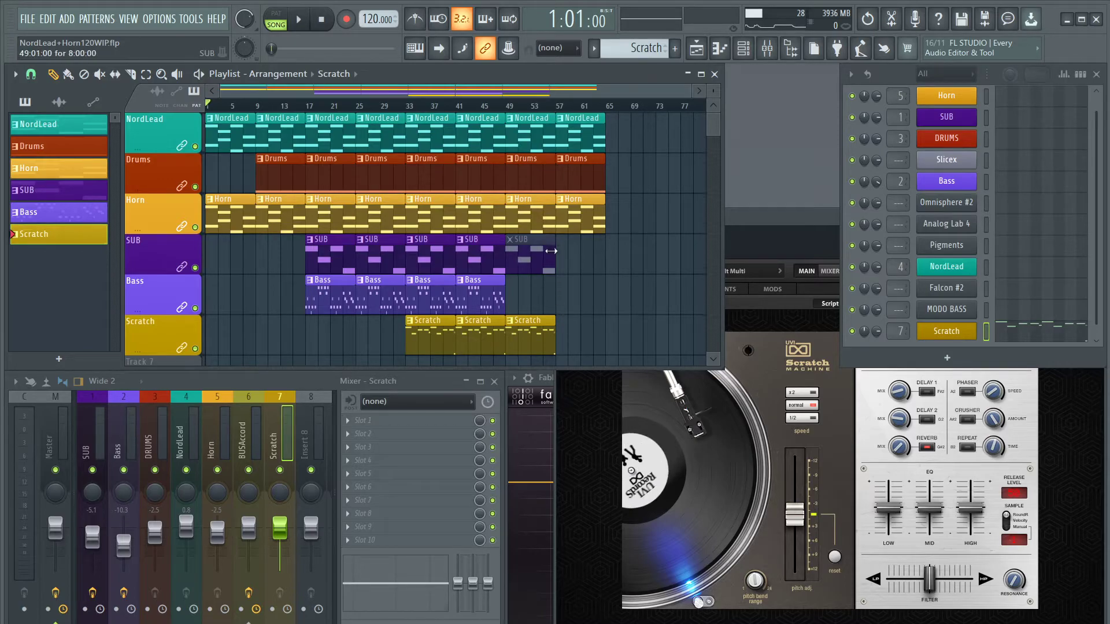
Play the arrangement from the beginning and save the project
{"action": "key", "text": "space"}
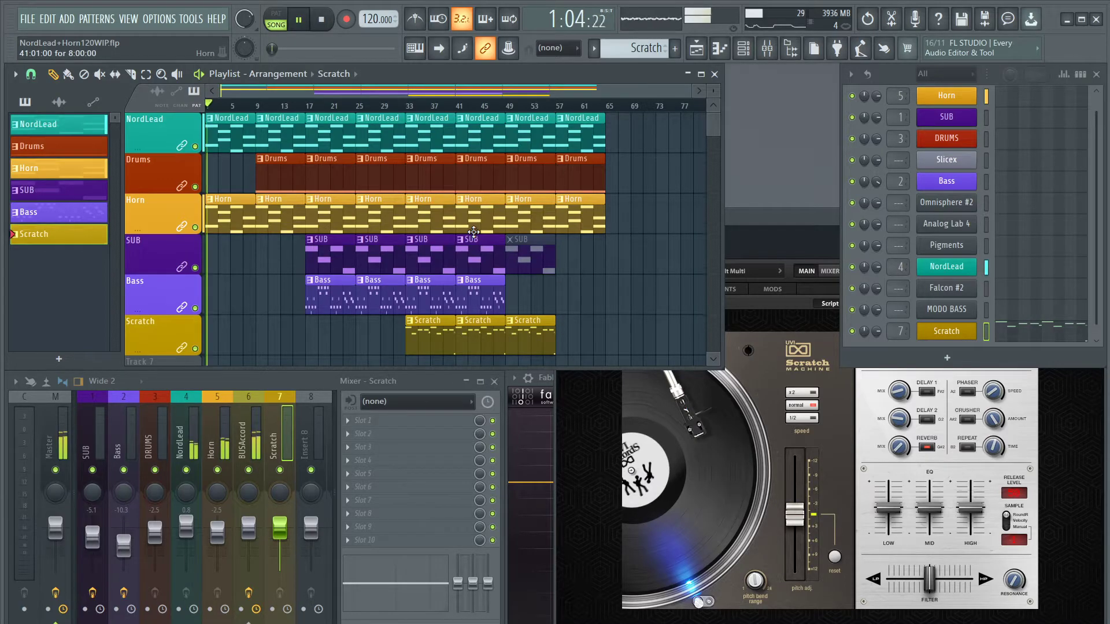
{"action": "left_click", "coordinate": [27, 18]}
{"action": "left_click", "coordinate": [56, 81]}
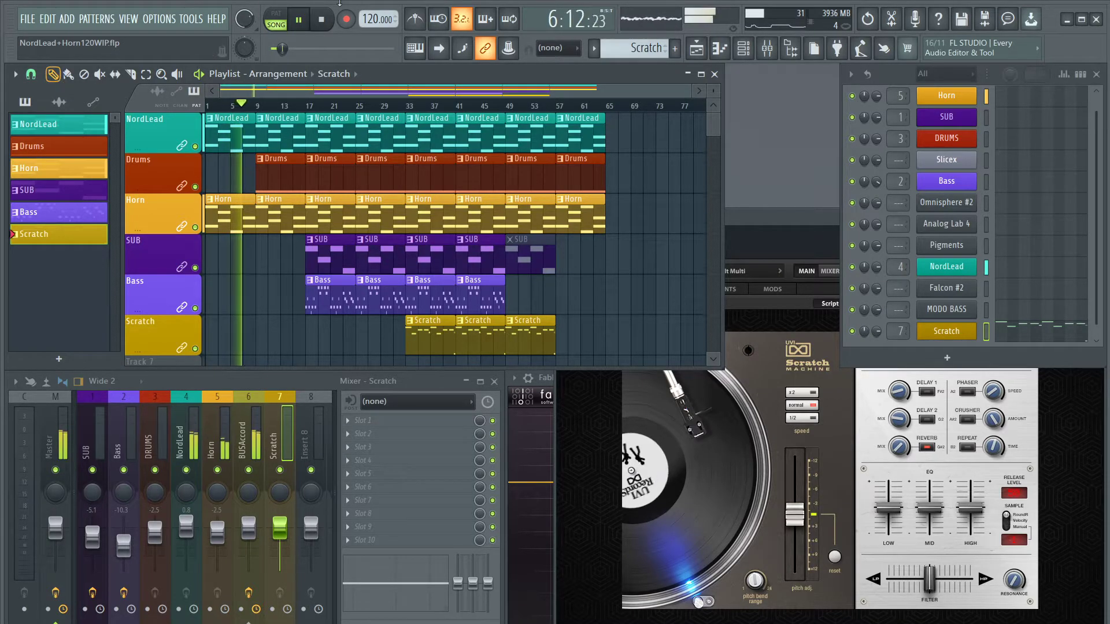
Close the Scratch instrument's plugin window and raise the Bass mixer track's volume to -8.1 dB
{"action": "left_click", "coordinate": [775, 280]}
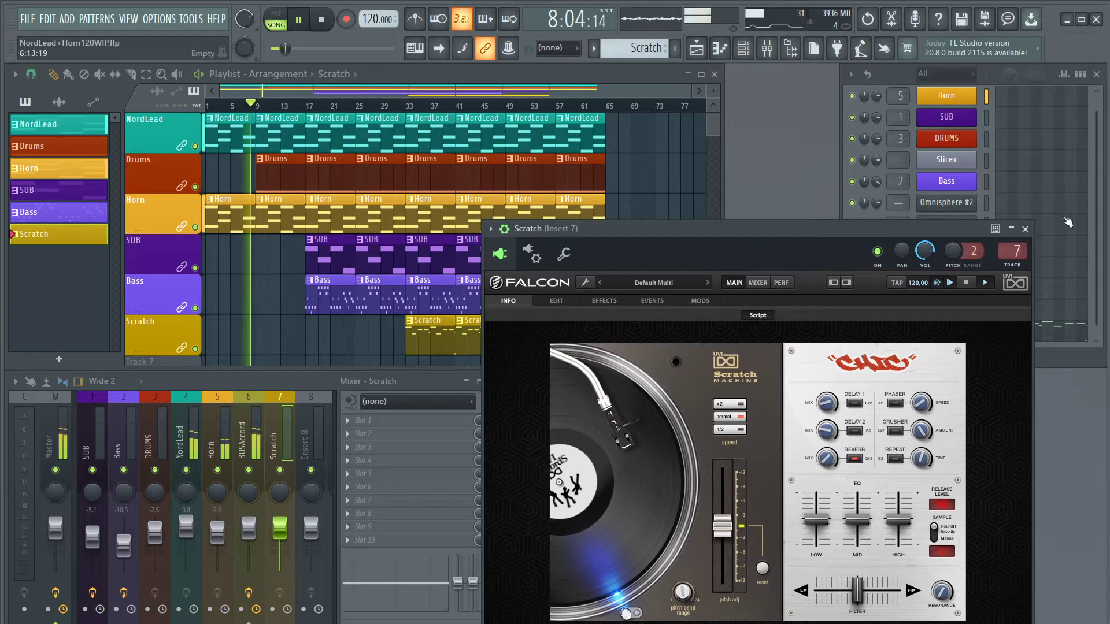
{"action": "left_click", "coordinate": [1025, 229]}
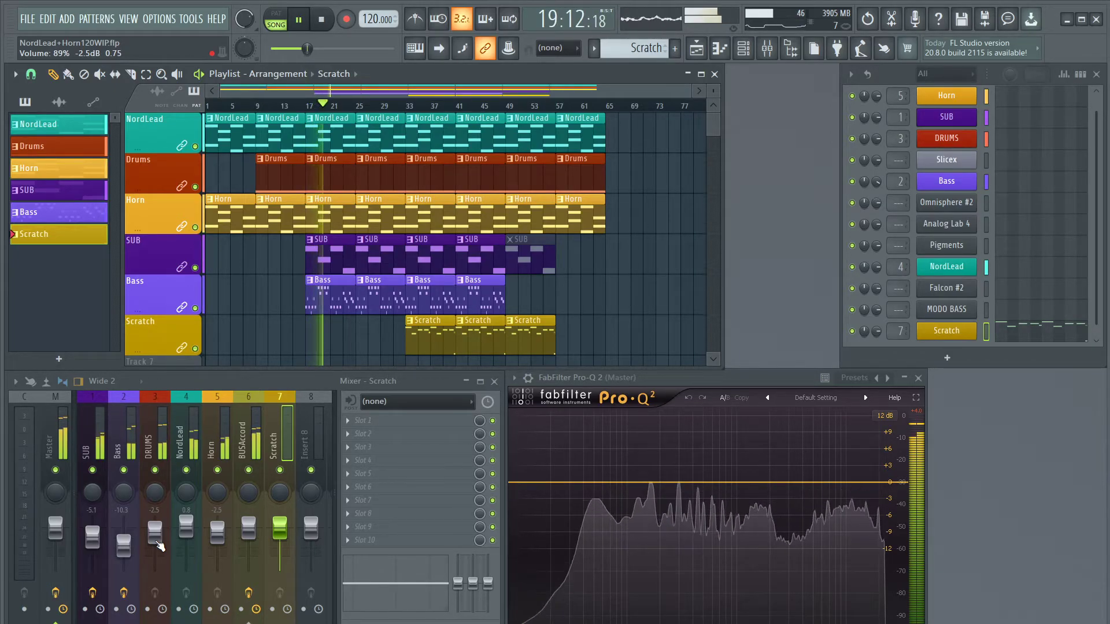
{"action": "left_click_drag", "start_coordinate": [124, 552], "coordinate": [125, 547]}
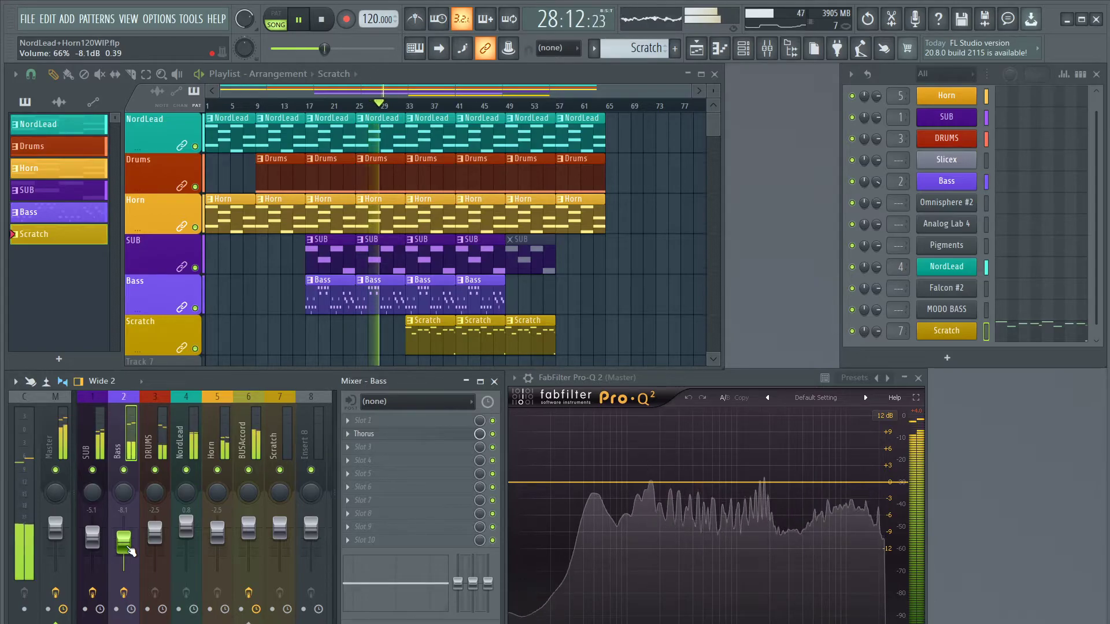
{"action": "left_click", "coordinate": [948, 363]}
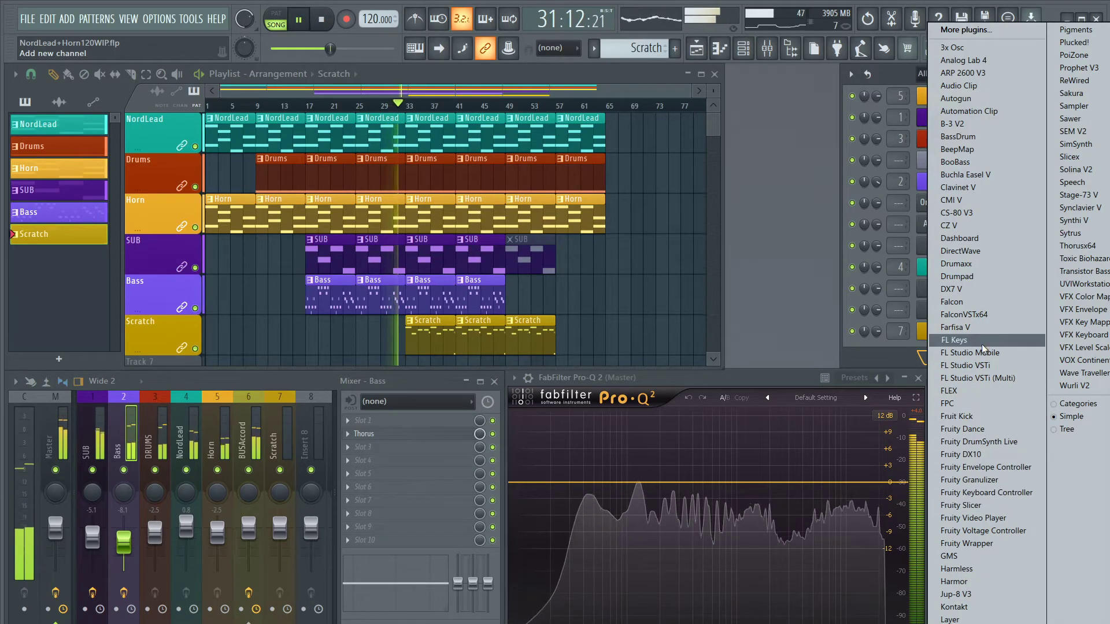
{"action": "left_click", "coordinate": [876, 353]}
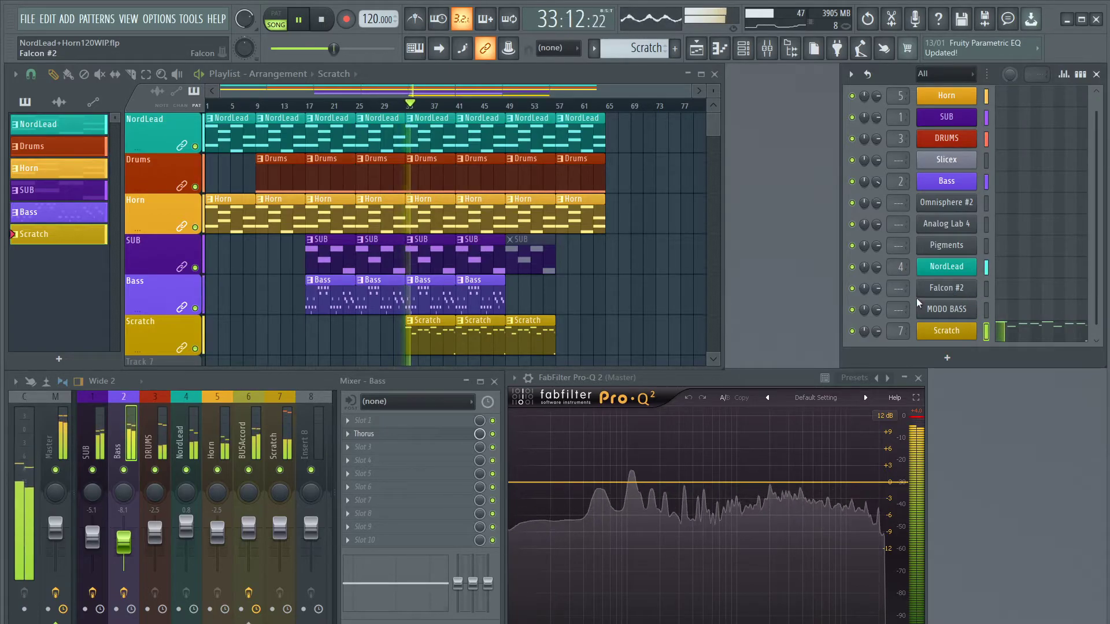
Lower the Scratch mixer track's volume to -5.1 dB and pan it slightly to the right
{"action": "left_click_drag", "start_coordinate": [280, 528], "coordinate": [279, 537]}
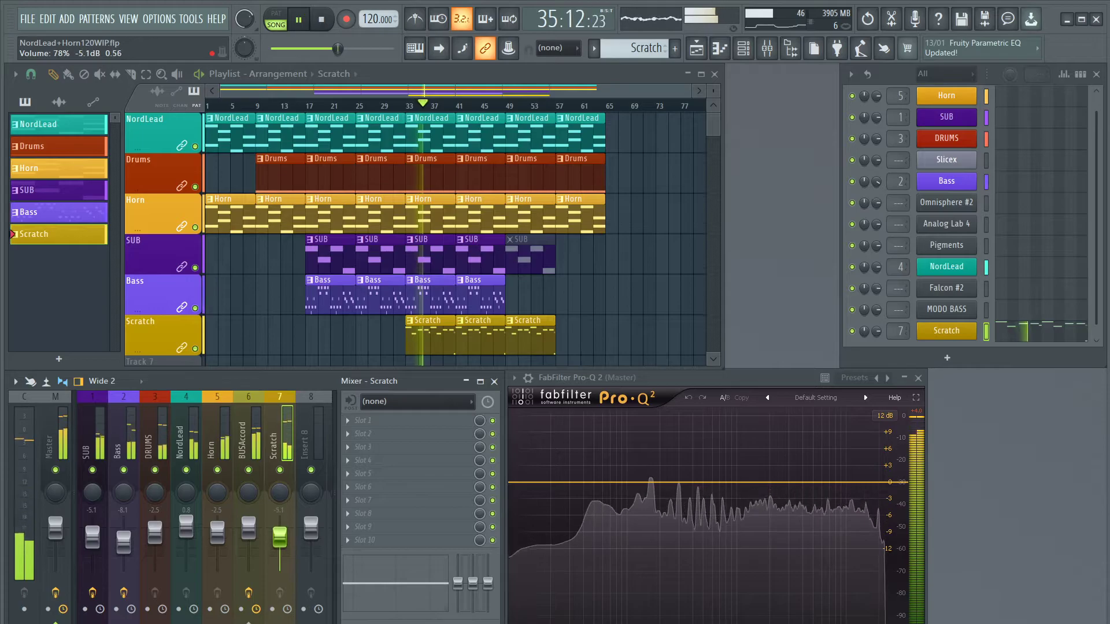
{"action": "left_click_drag", "start_coordinate": [281, 497], "coordinate": [280, 481]}
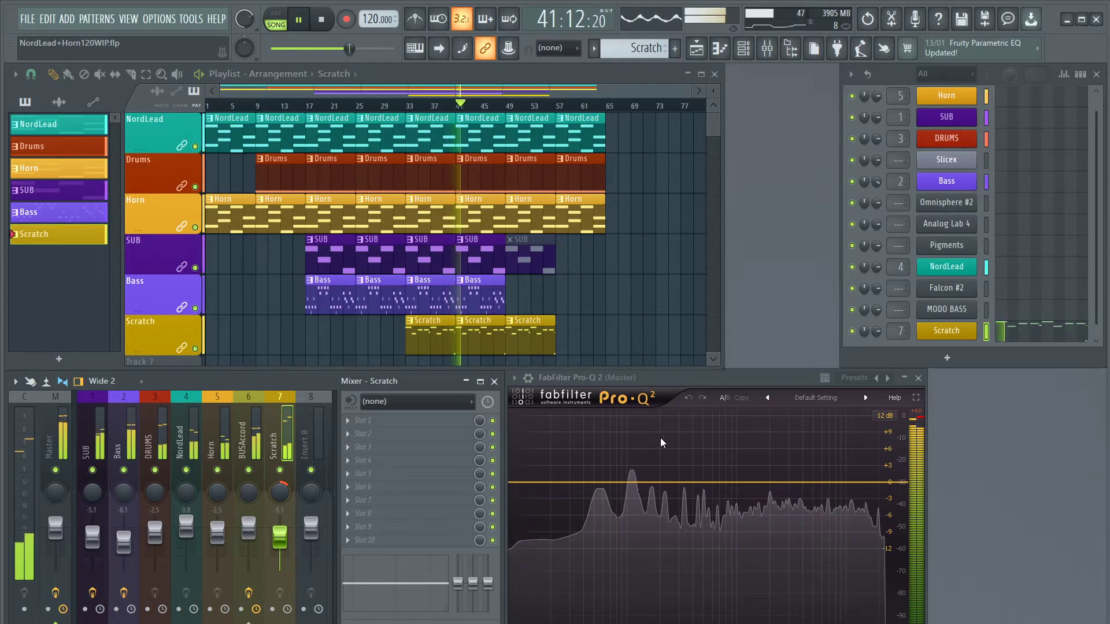
{"action": "left_click", "coordinate": [964, 360]}
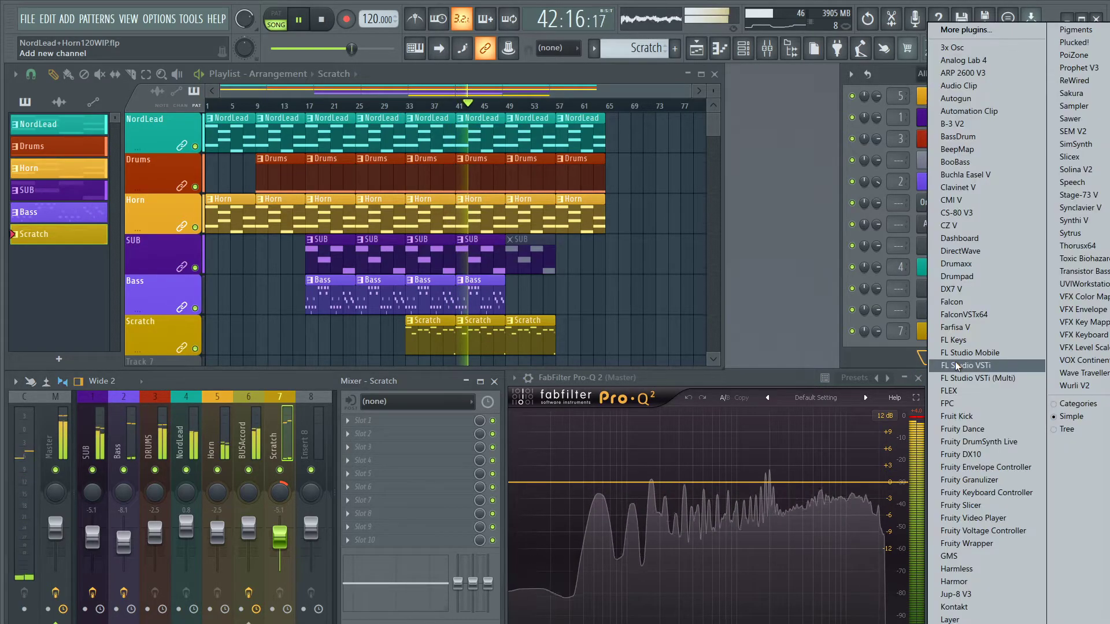
{"action": "left_click", "coordinate": [884, 359]}
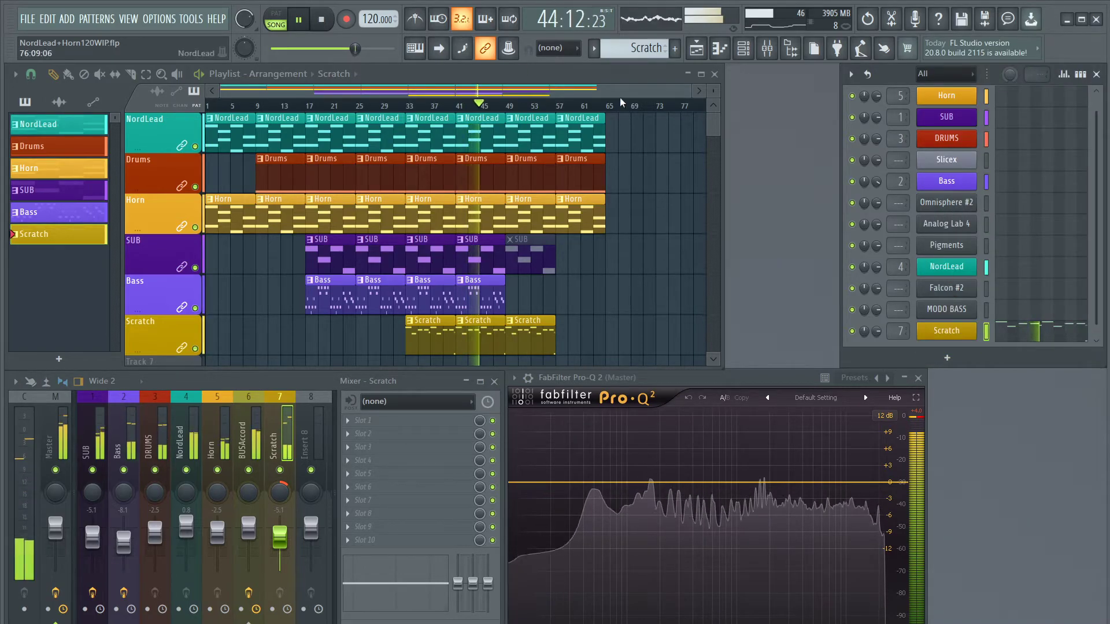
Open the Falcon #2 instrument, show its browser sidebar with the Soundbanks list expanded, and reposition the window to reveal the whole browser
{"action": "scroll", "coordinate": [638, 50], "scroll_direction": "down", "scroll_amount": 1}
{"action": "scroll", "coordinate": [638, 50], "scroll_direction": "up", "scroll_amount": 1}
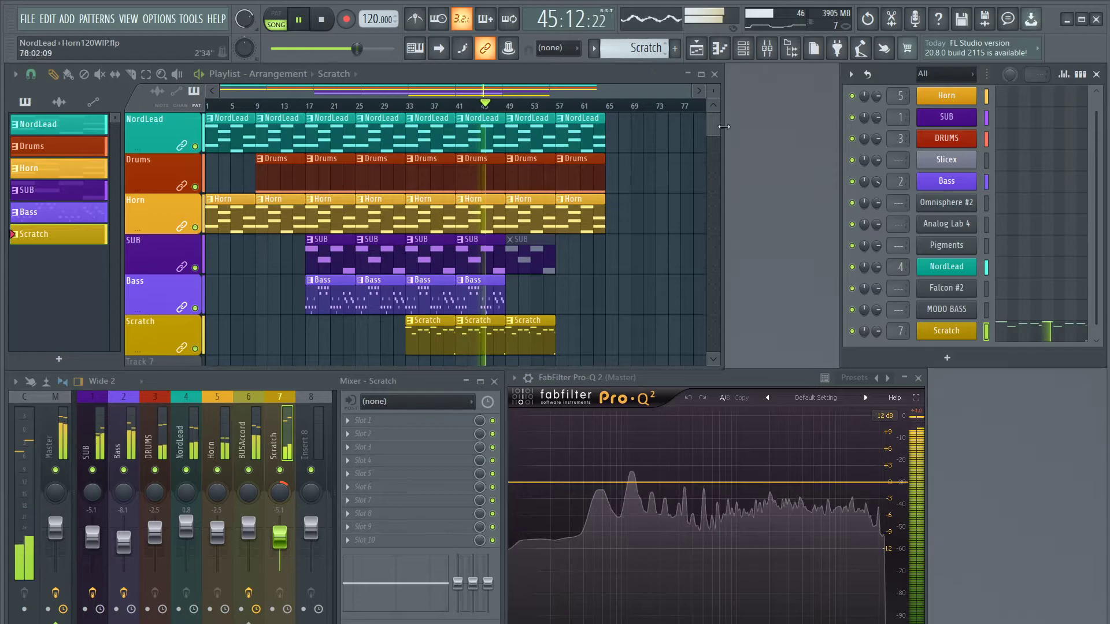
{"action": "left_click", "coordinate": [946, 288]}
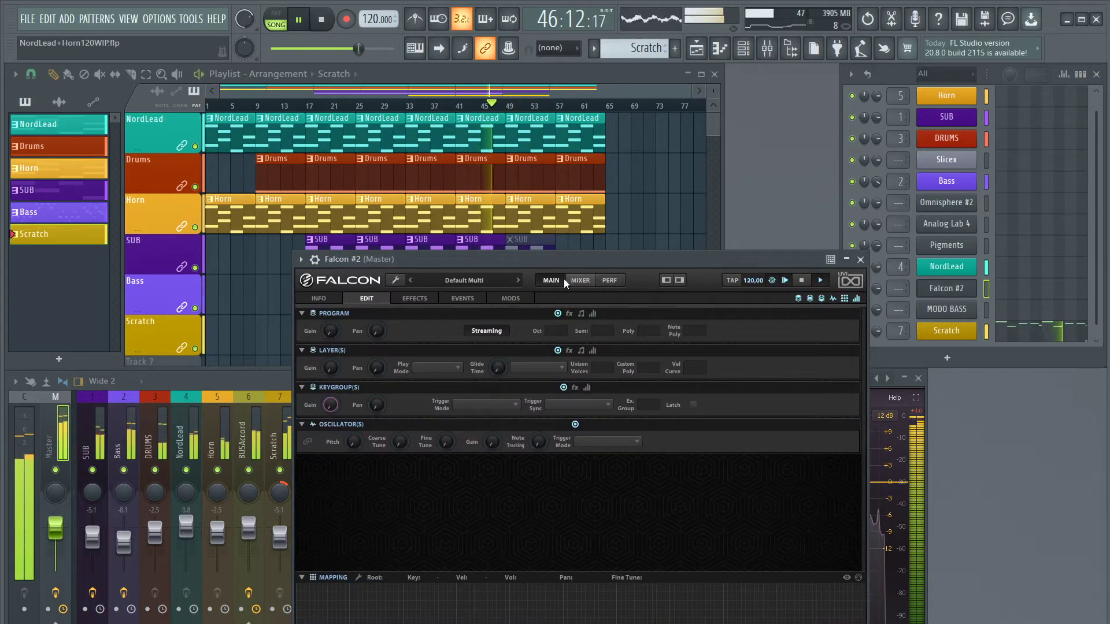
{"action": "left_click_drag", "start_coordinate": [505, 264], "coordinate": [674, 210]}
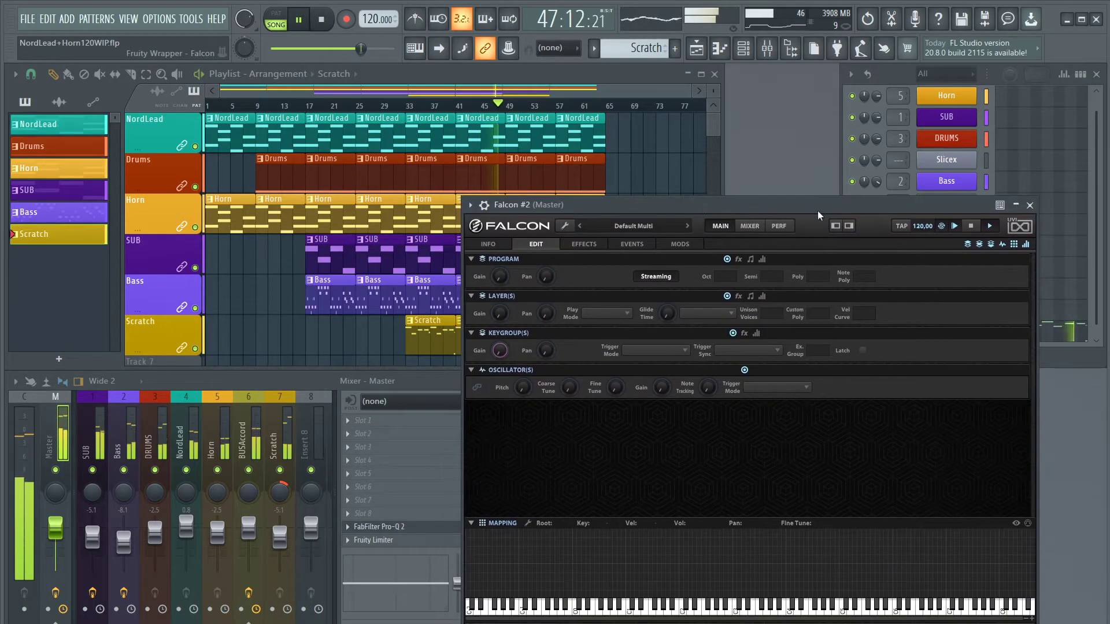
{"action": "left_click", "coordinate": [848, 226]}
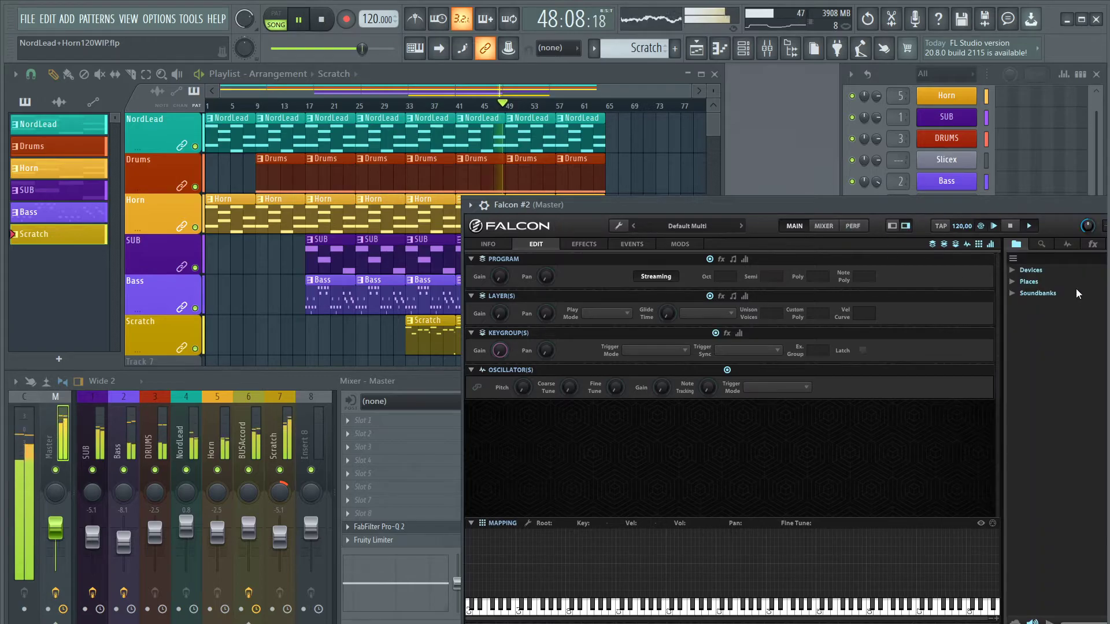
{"action": "left_click", "coordinate": [1014, 258]}
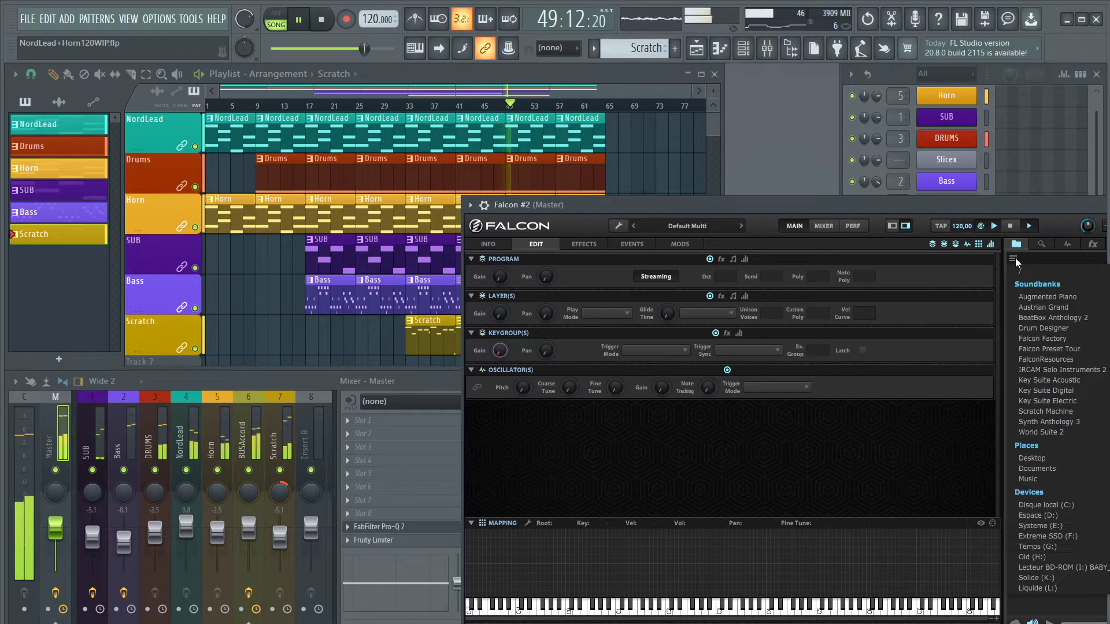
{"action": "left_click", "coordinate": [1016, 269]}
{"action": "left_click", "coordinate": [1012, 293]}
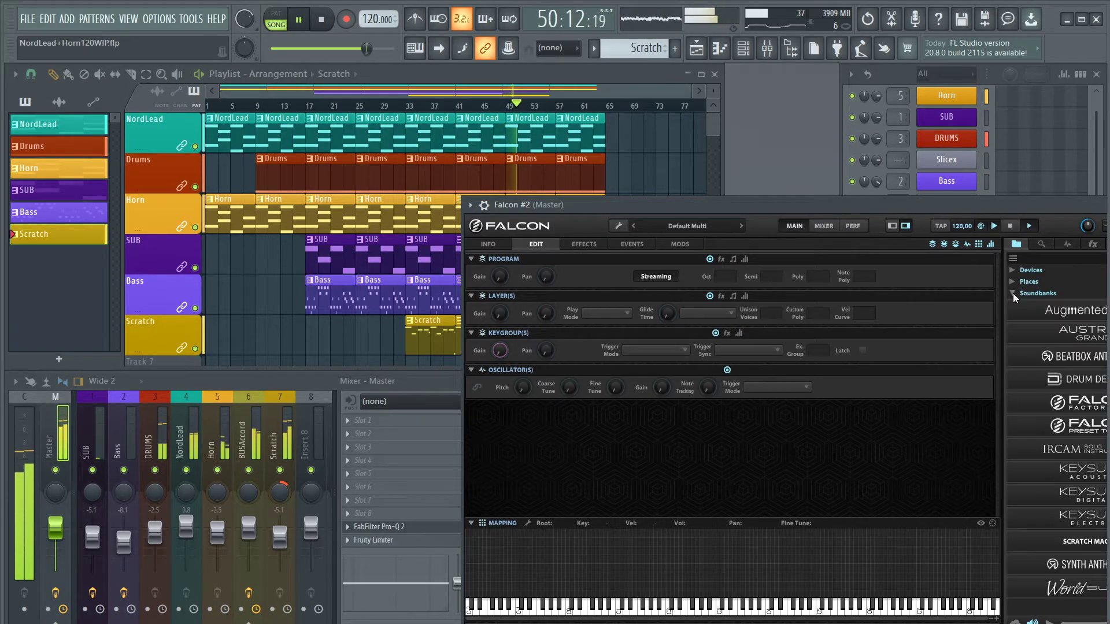
{"action": "left_click_drag", "start_coordinate": [1025, 212], "coordinate": [827, 225]}
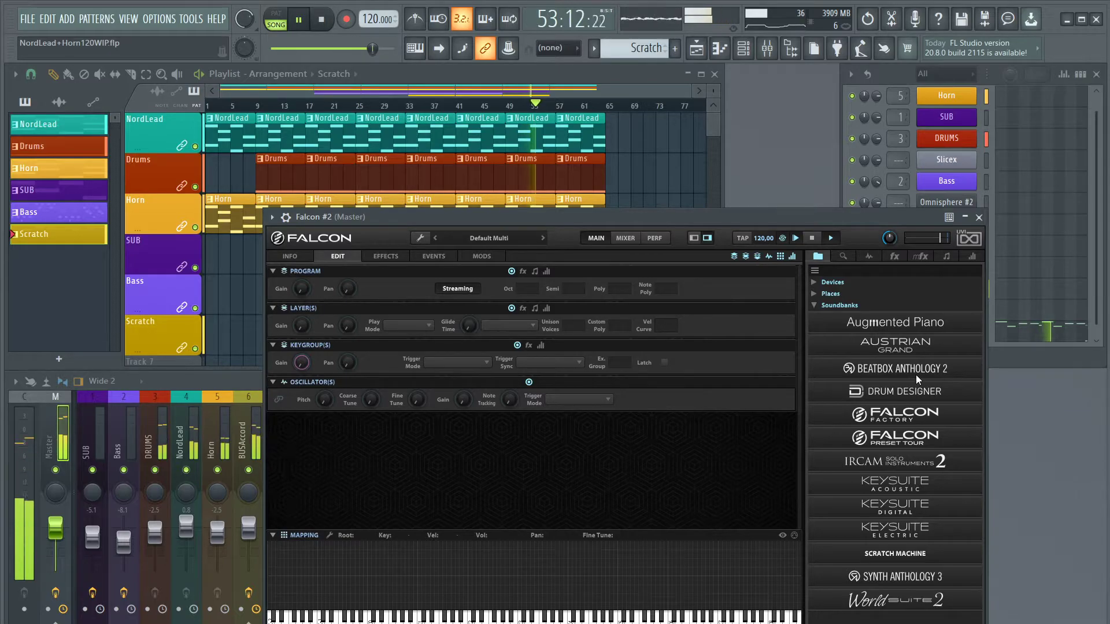
Load the JPN Romantic preset from Keysuite Acoustic's Grand Pianos, Japanese C7 folder into Falcon #2
{"action": "left_click", "coordinate": [925, 346]}
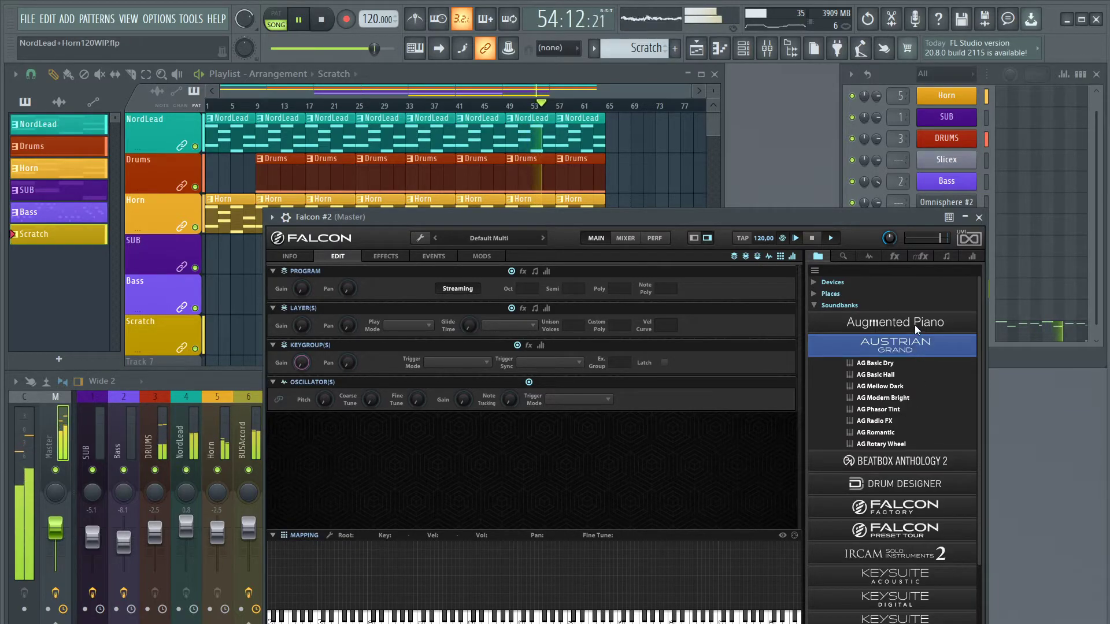
{"action": "left_click", "coordinate": [888, 348]}
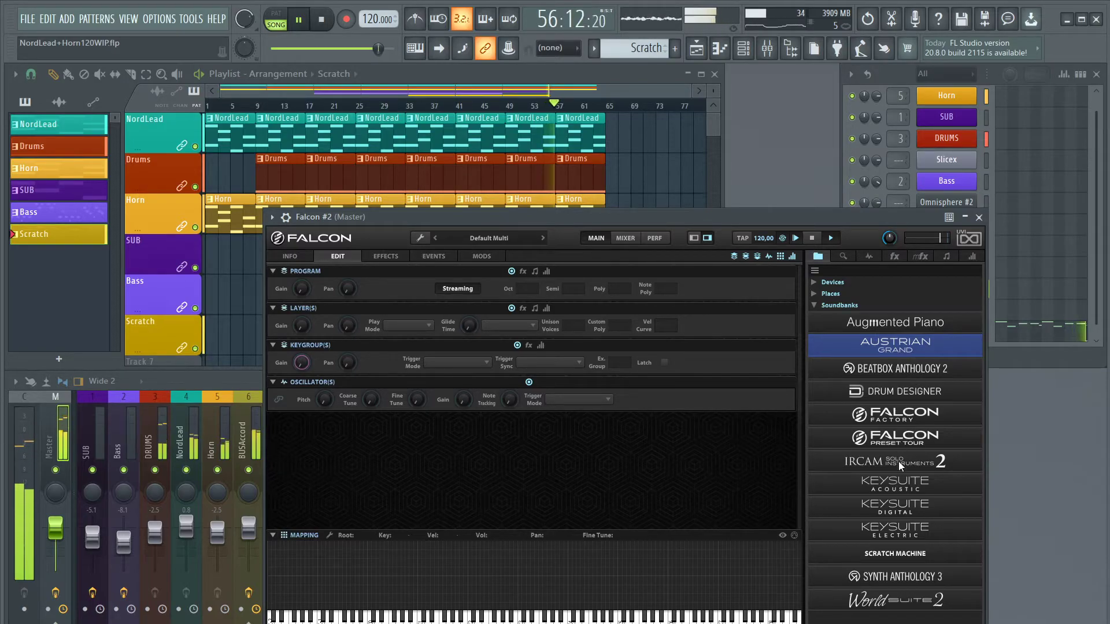
{"action": "left_click", "coordinate": [895, 487]}
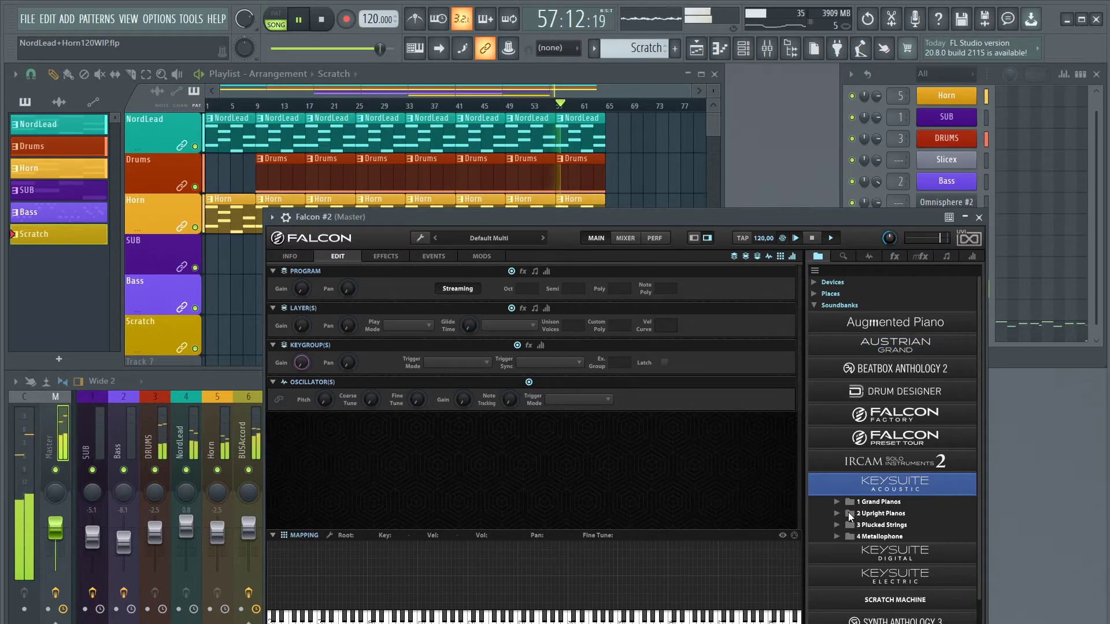
{"action": "left_click", "coordinate": [836, 501]}
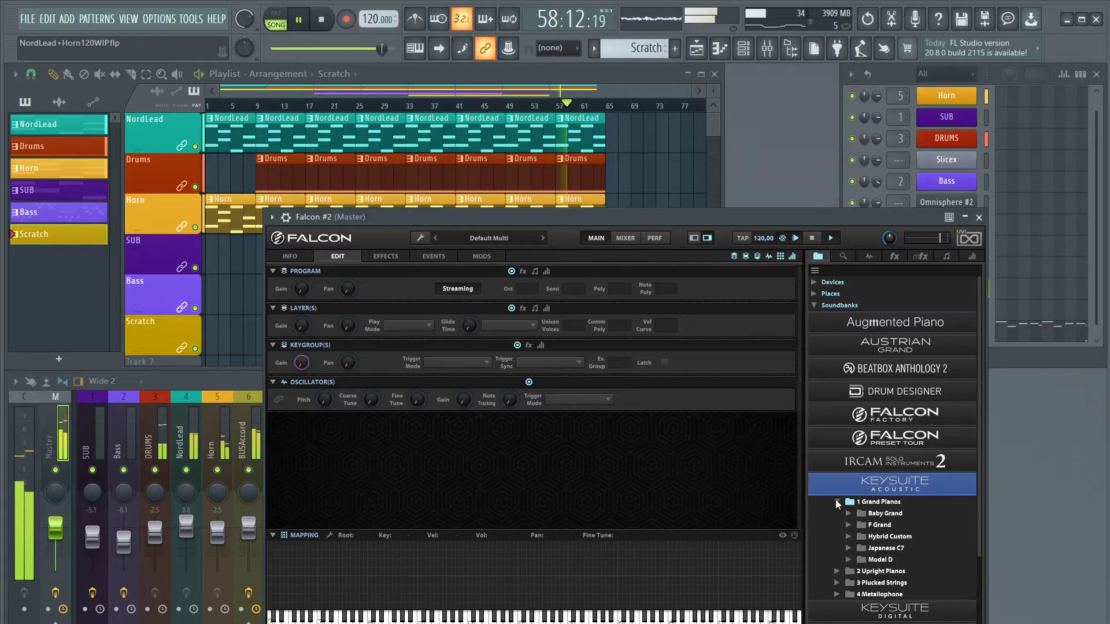
{"action": "scroll", "coordinate": [892, 544], "scroll_direction": "down", "scroll_amount": 1}
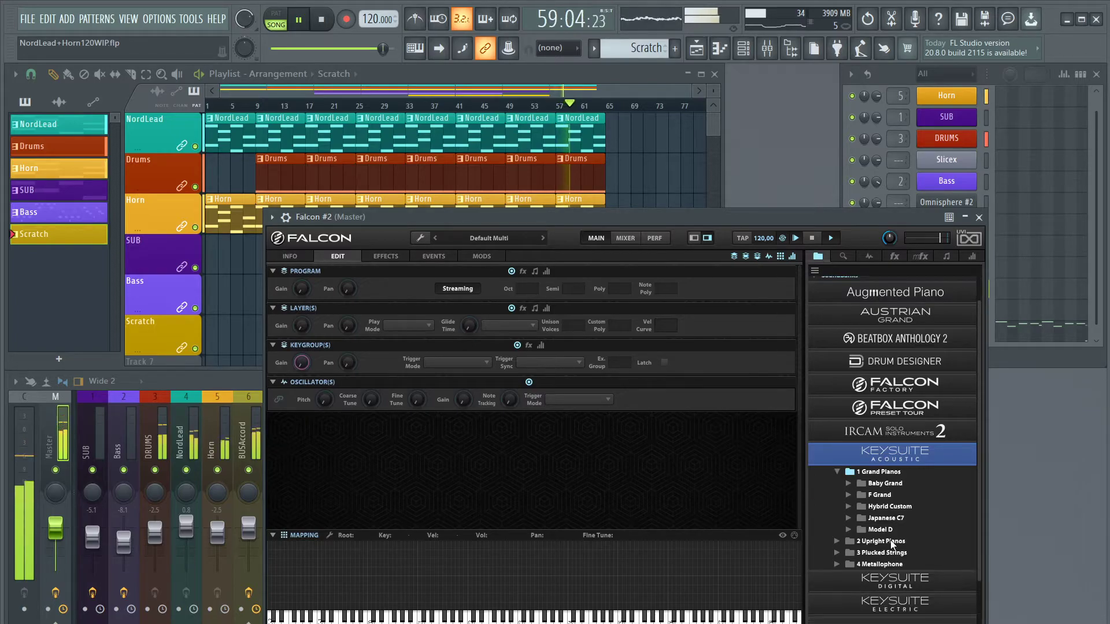
{"action": "left_click", "coordinate": [849, 518]}
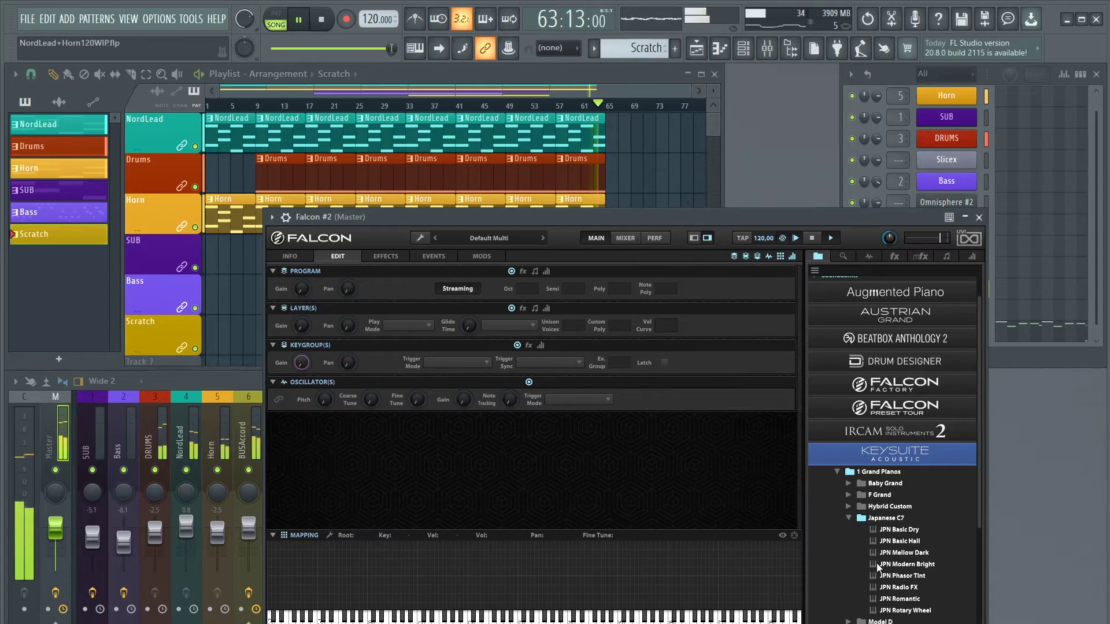
{"action": "double_click", "coordinate": [897, 599]}
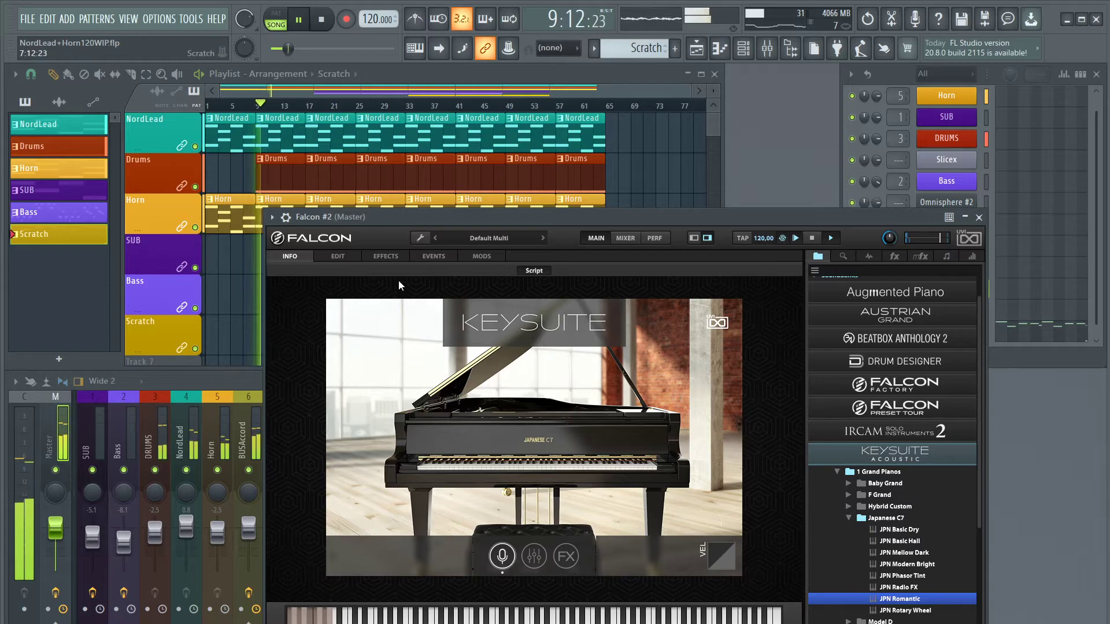
Raise Falcon #2's volume multiplier to 152% in its levels adjustment and close the plugin window
{"action": "left_click", "coordinate": [286, 219]}
{"action": "left_click", "coordinate": [315, 236]}
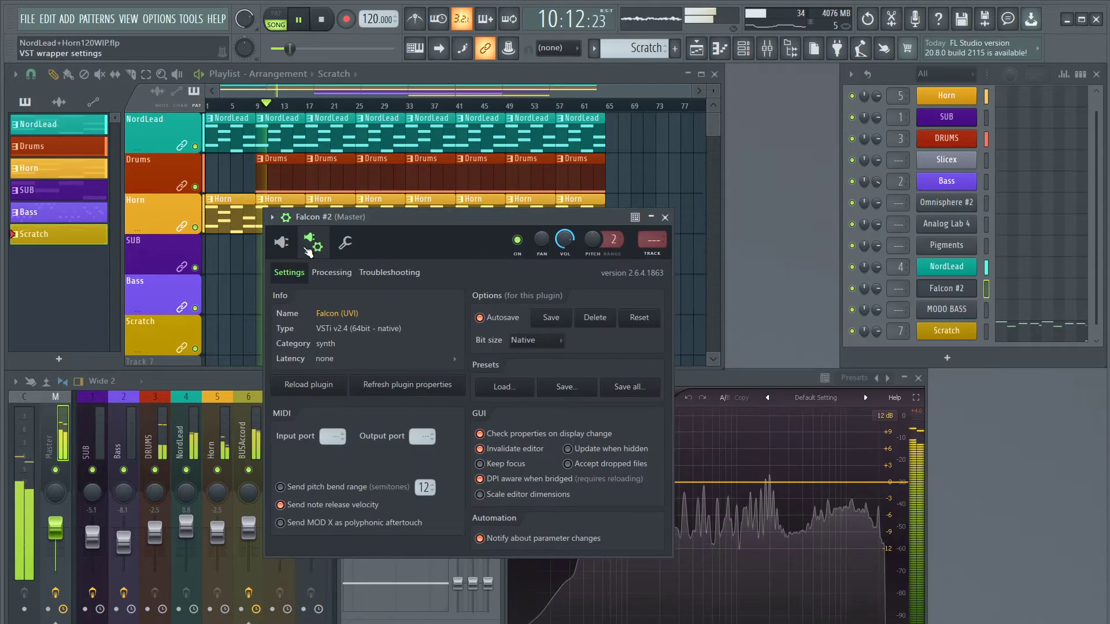
{"action": "left_click", "coordinate": [345, 243]}
{"action": "mouse_move", "coordinate": [325, 300]}
{"action": "left_mouse_down"}
{"action": "mouse_move", "coordinate": [325, 283]}
{"action": "mouse_move", "coordinate": [325, 300]}
{"action": "left_mouse_up"}
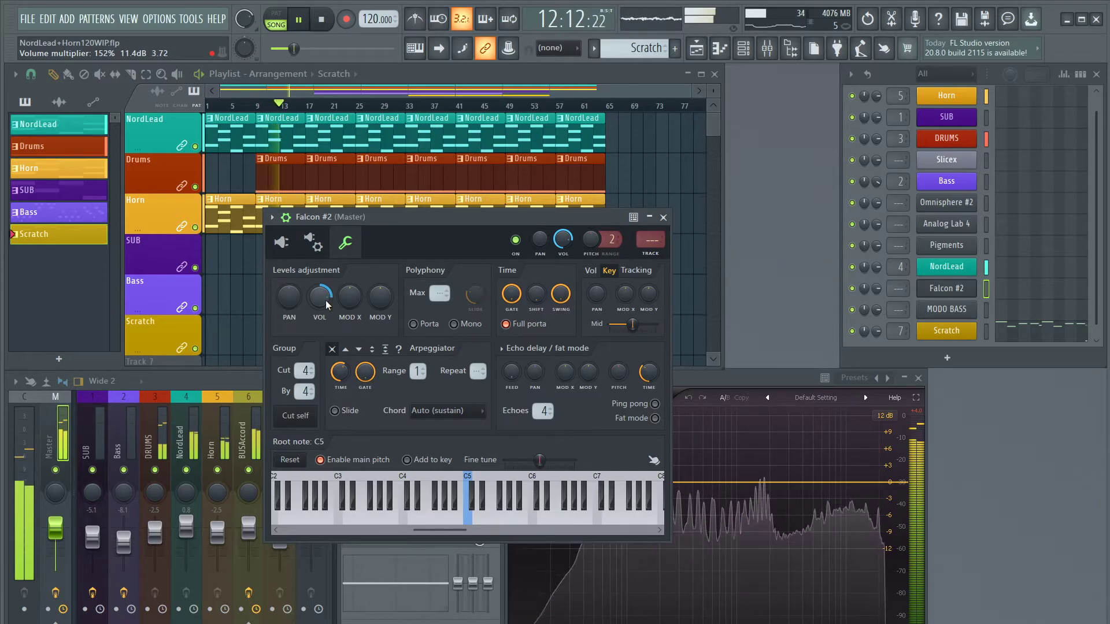
{"action": "left_click", "coordinate": [282, 243]}
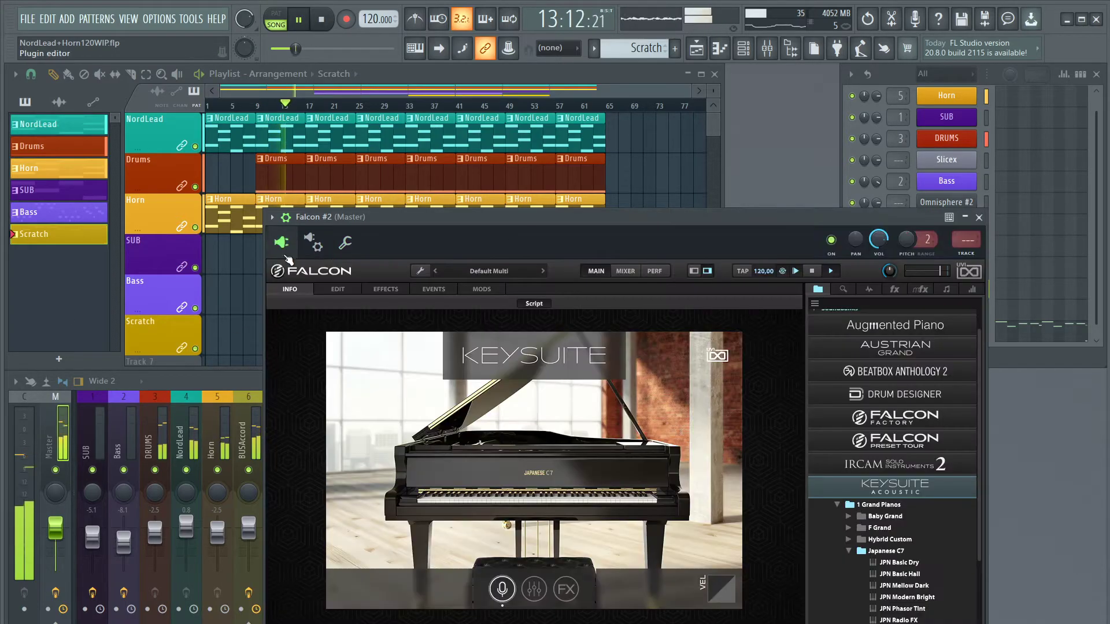
{"action": "left_click", "coordinate": [979, 217]}
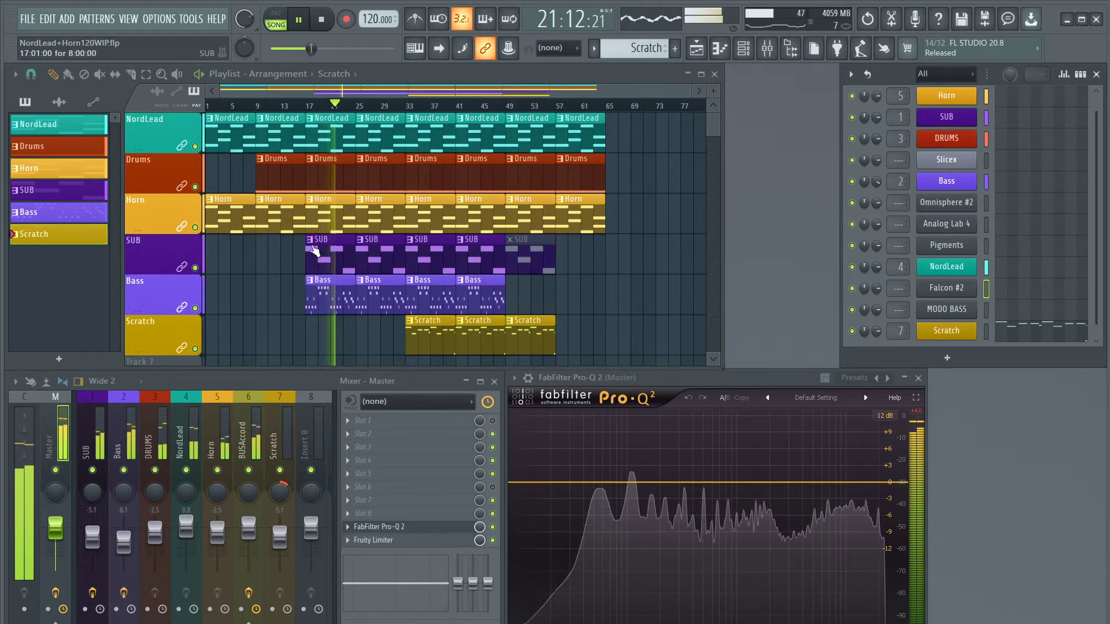
{"action": "scroll", "coordinate": [300, 359], "scroll_direction": "down", "scroll_amount": 1}
{"action": "left_click", "coordinate": [311, 326]}
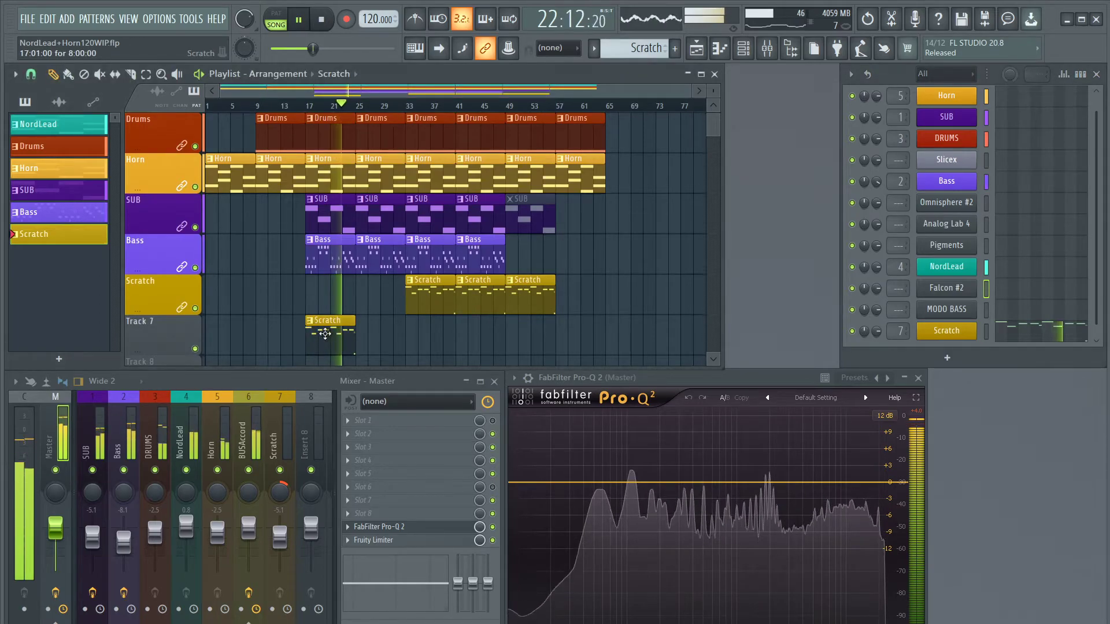
{"action": "right_click", "coordinate": [322, 334]}
Create a new empty pattern and place it on Track 7 as an eight-bar clip starting at bar 17
{"action": "scroll", "coordinate": [632, 49], "scroll_direction": "down", "scroll_amount": 1}
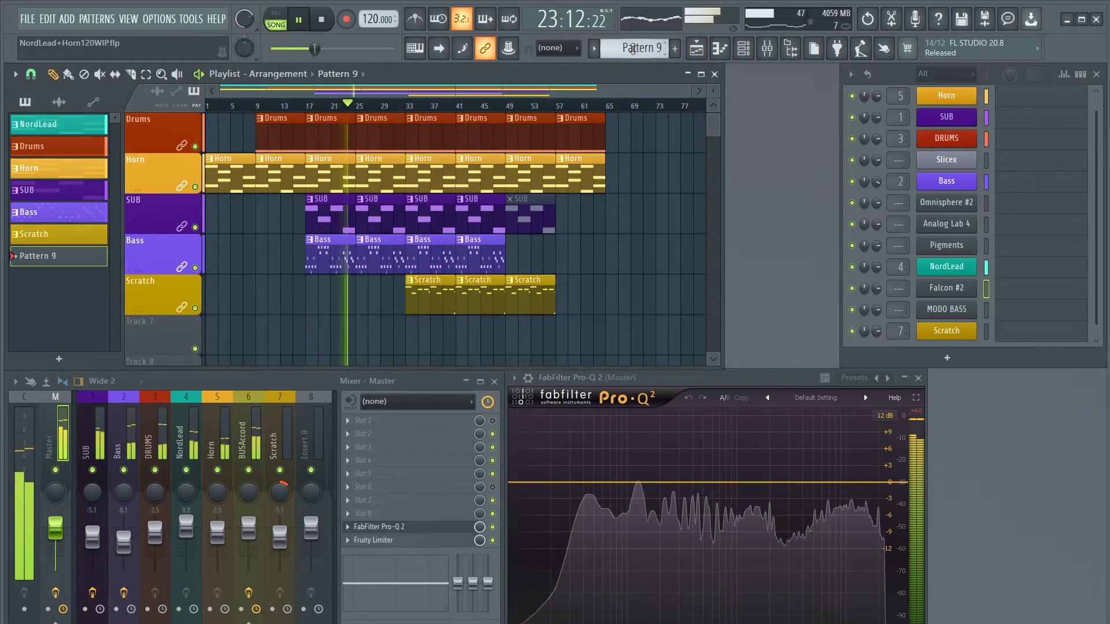
{"action": "scroll", "coordinate": [633, 49], "scroll_direction": "down", "scroll_amount": 1}
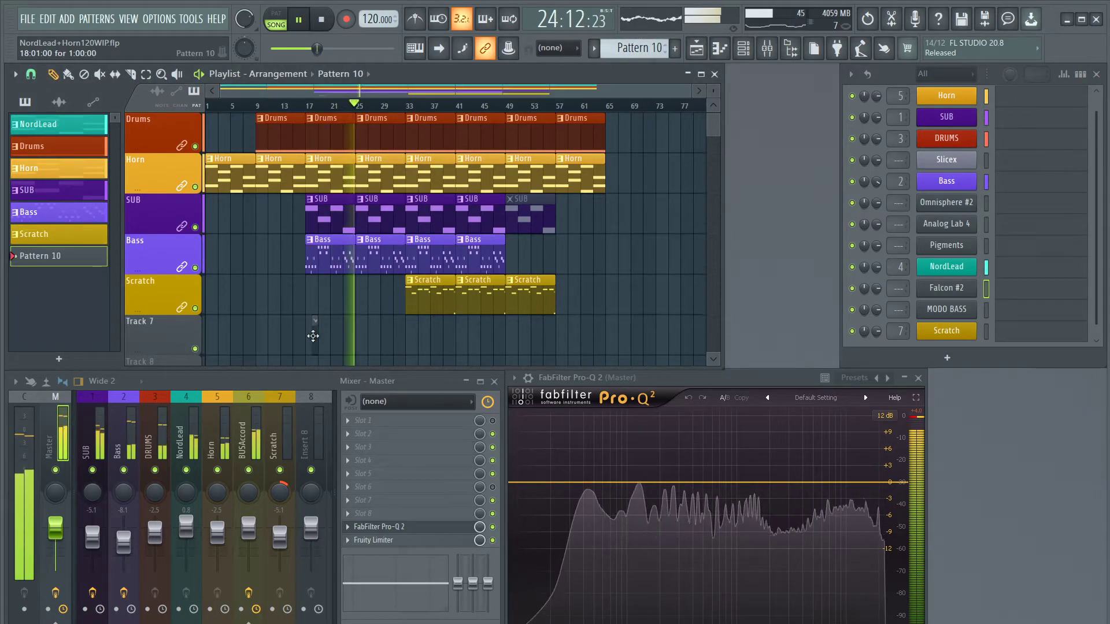
{"action": "mouse_move", "coordinate": [331, 336]}
{"action": "left_mouse_down"}
{"action": "mouse_move", "coordinate": [393, 337]}
{"action": "mouse_move", "coordinate": [337, 332]}
{"action": "left_mouse_up"}
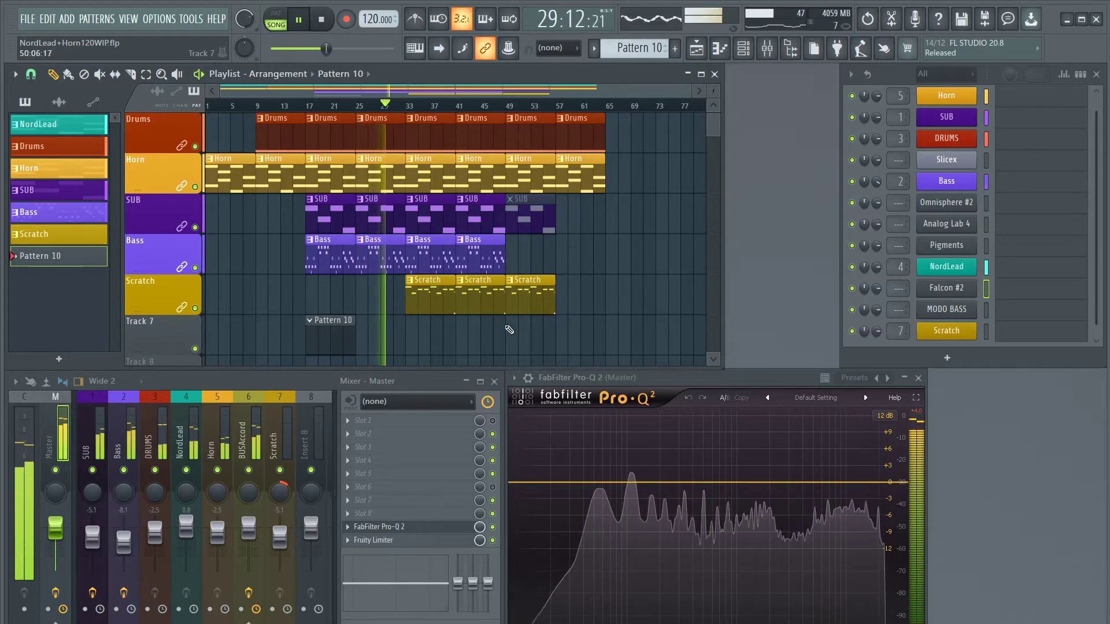
{"action": "left_click_drag", "start_coordinate": [351, 338], "coordinate": [396, 344]}
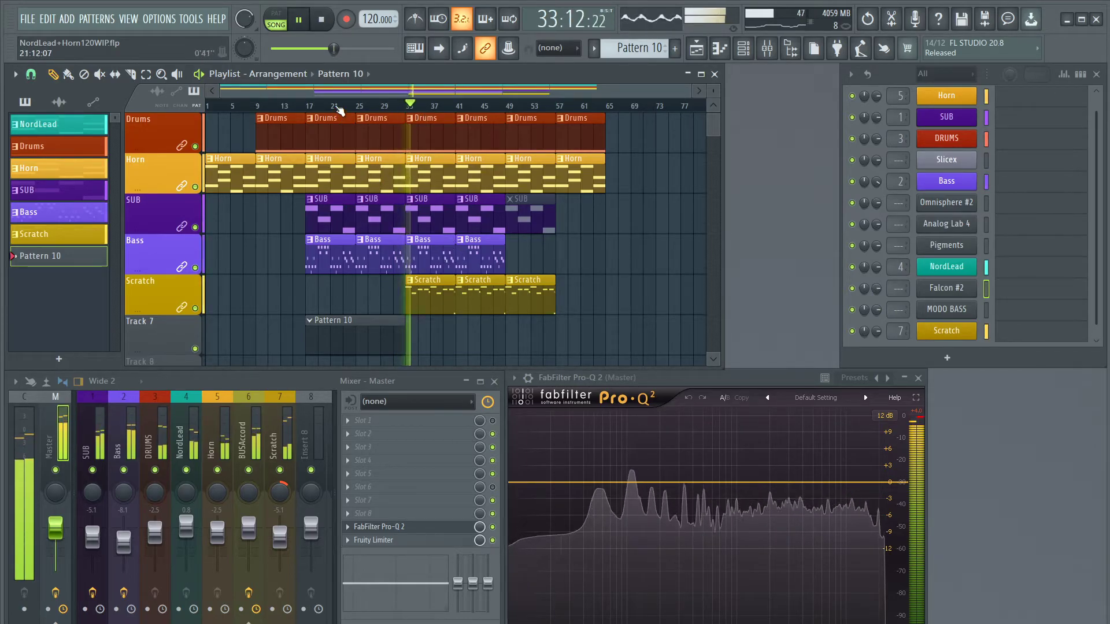
{"action": "scroll", "coordinate": [340, 110], "scroll_direction": "up", "scroll_amount": 3}
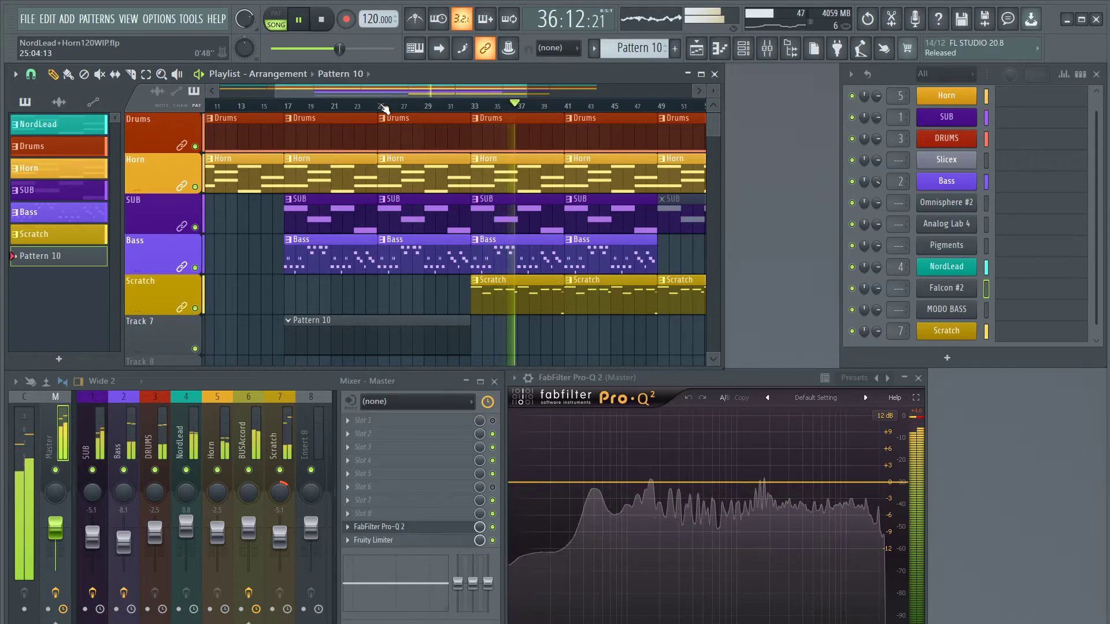
{"action": "left_click_drag", "start_coordinate": [469, 335], "coordinate": [372, 351]}
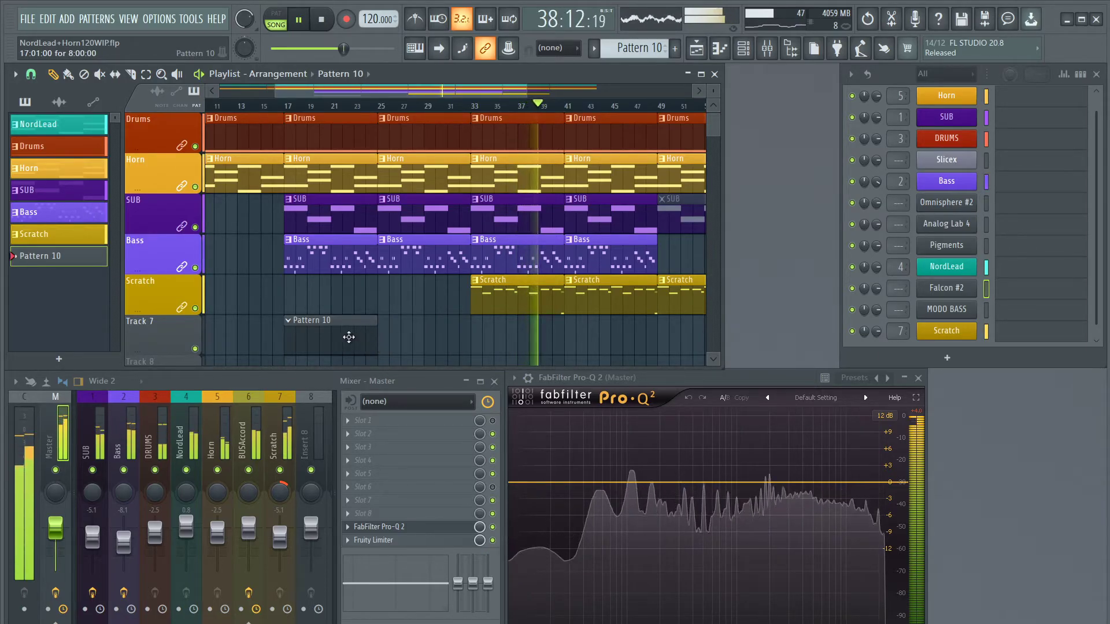
Add a second Pattern 10 clip on Track 7 and place the two clips at bars 33 and 41
{"action": "left_click", "coordinate": [431, 347]}
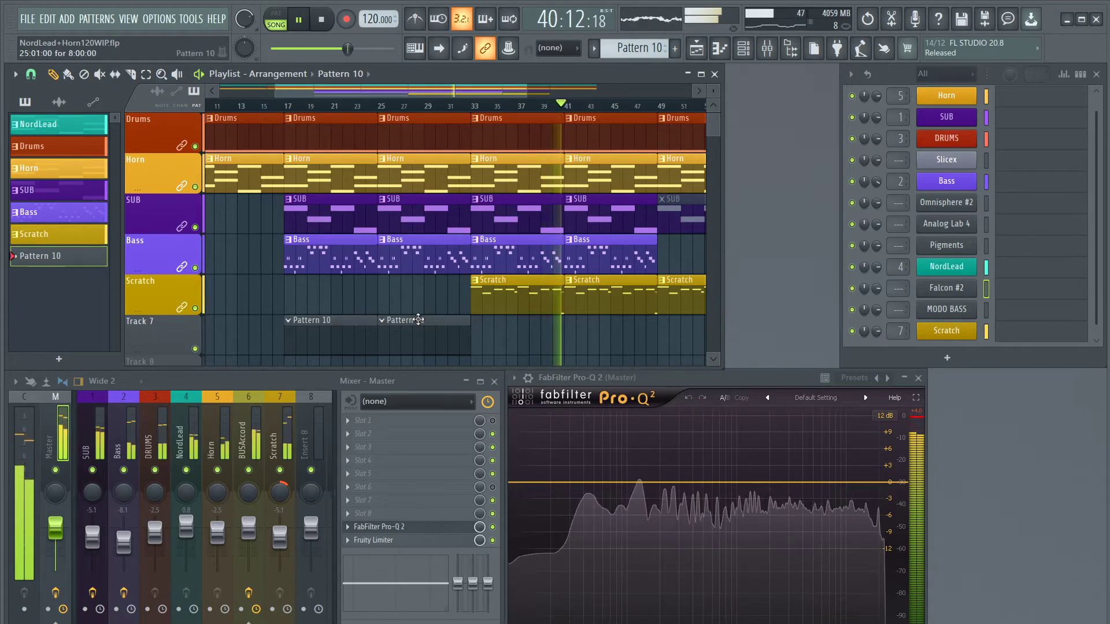
{"action": "left_click_drag", "start_coordinate": [418, 319], "coordinate": [488, 322]}
{"action": "left_click_drag", "start_coordinate": [326, 321], "coordinate": [601, 324]}
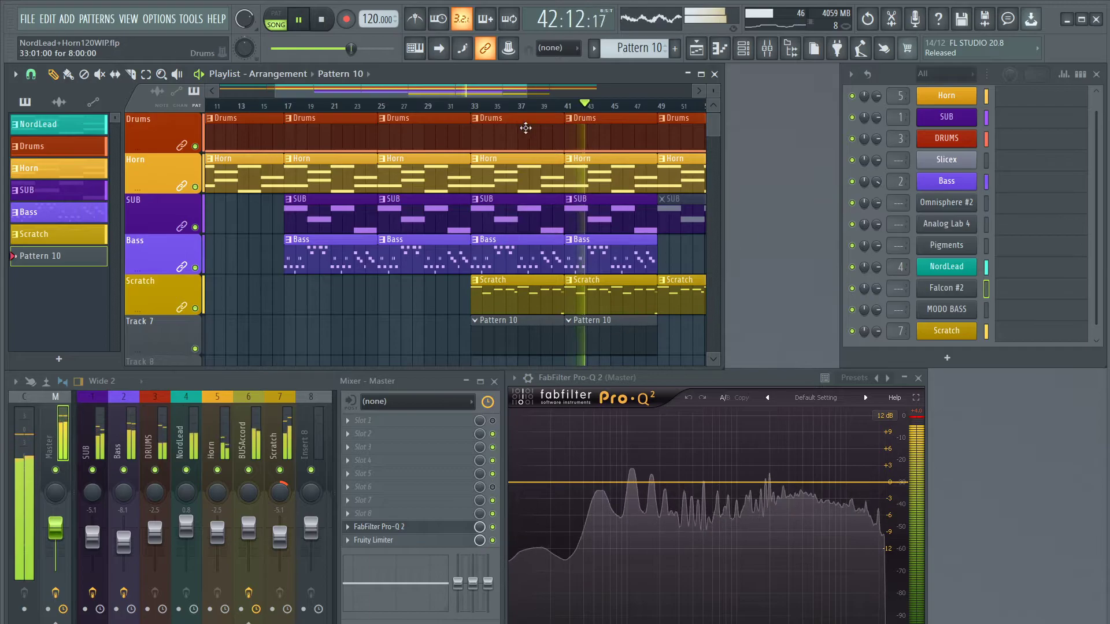
Select bars 33 to 49 as the playback range and restart playback from bar 33
{"action": "left_click_drag", "start_coordinate": [478, 109], "coordinate": [663, 124]}
{"action": "key", "text": "space"}
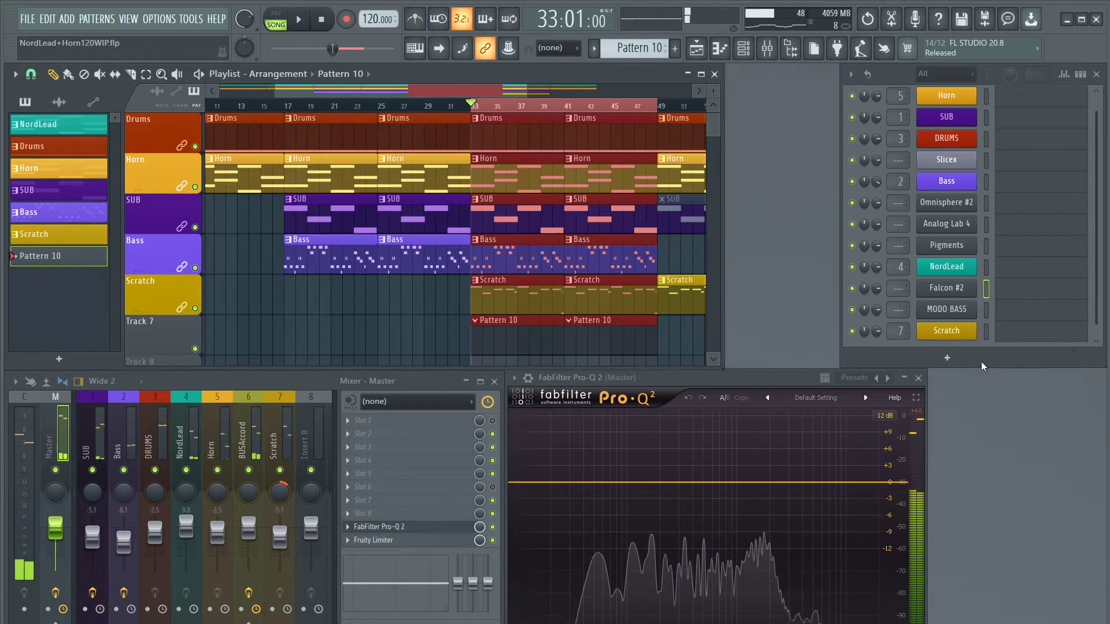
{"action": "key", "text": "space"}
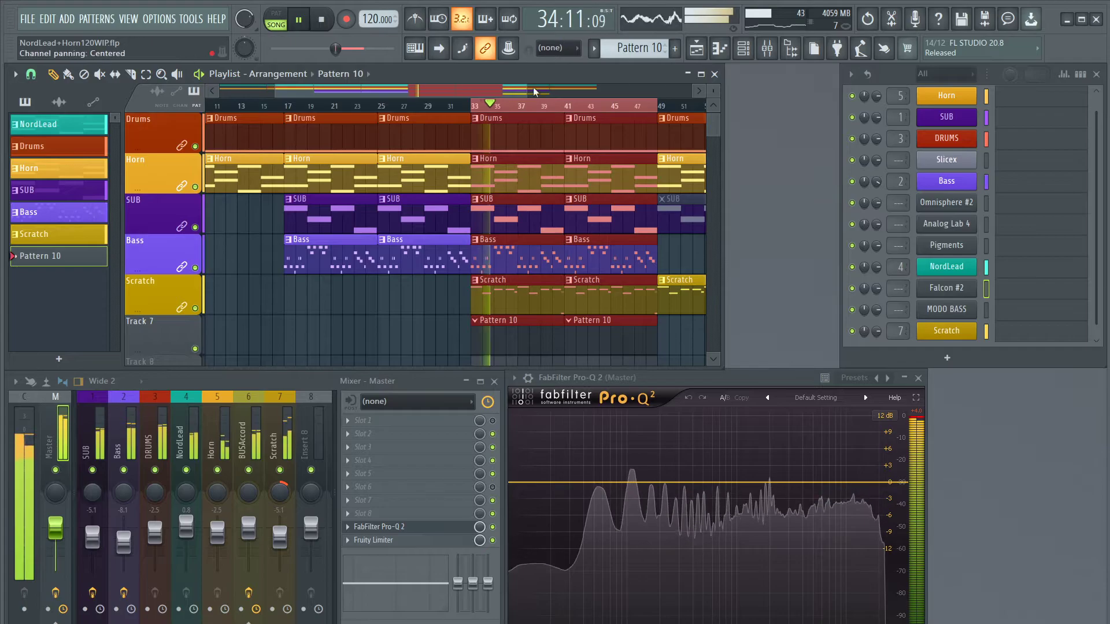
Open the piano roll of the Falcon #2 channel for Pattern 10
{"action": "left_click", "coordinate": [1017, 291]}
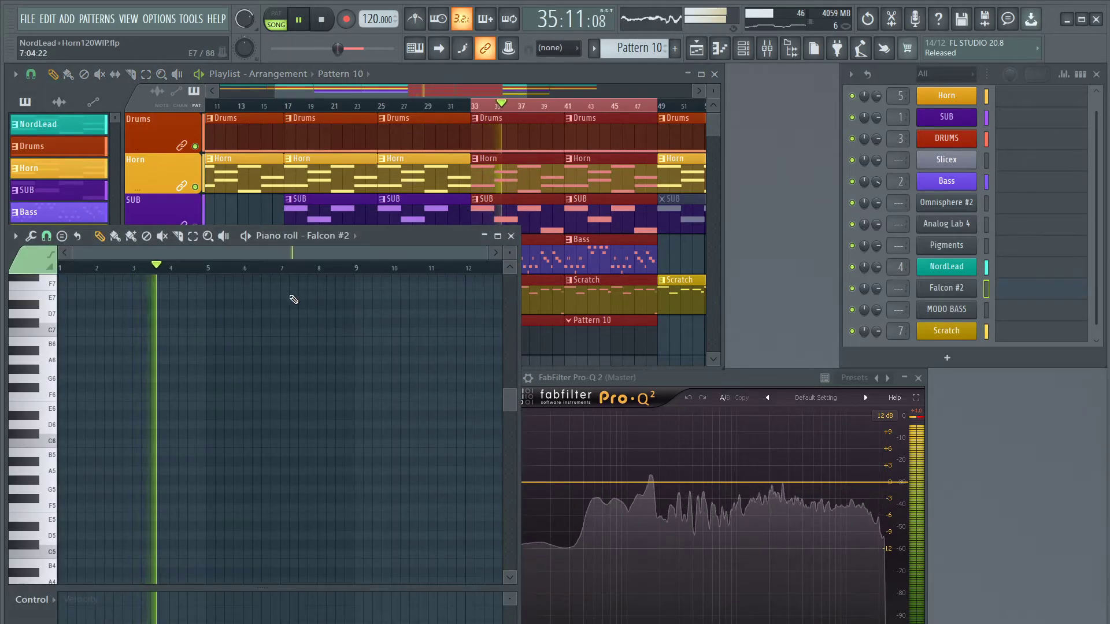
{"action": "scroll", "coordinate": [118, 415], "scroll_direction": "down", "scroll_amount": 1}
{"action": "scroll", "coordinate": [121, 414], "scroll_direction": "up", "scroll_amount": 1}
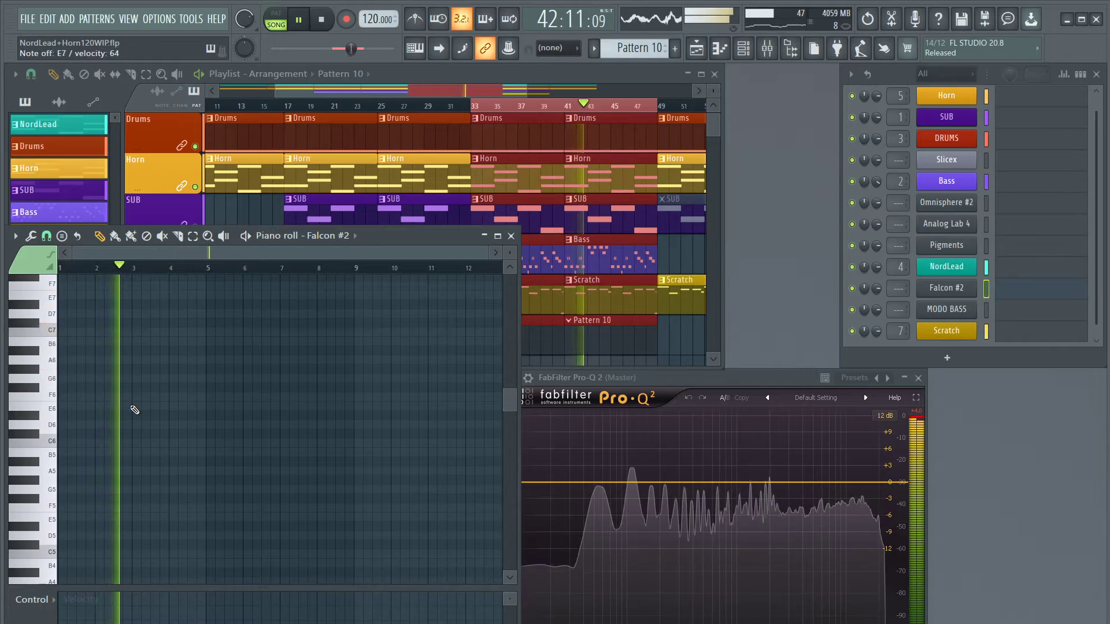
Set the playback range to bars 17 to 33, arm recording and start recording the piano part
{"action": "left_click", "coordinate": [464, 108]}
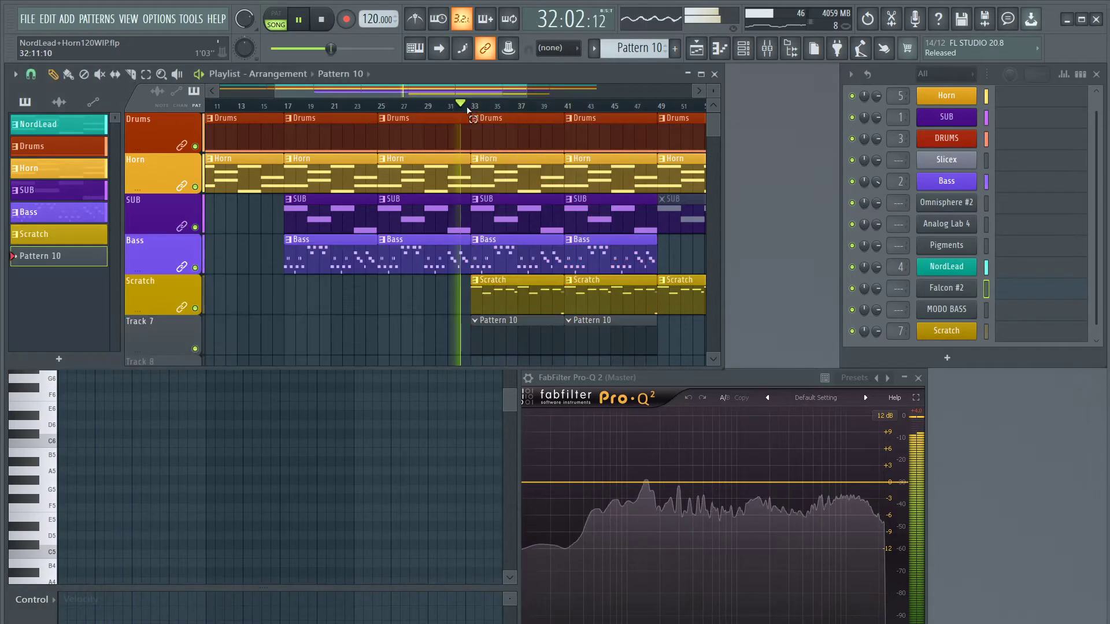
{"action": "left_click_drag", "start_coordinate": [465, 109], "coordinate": [285, 110]}
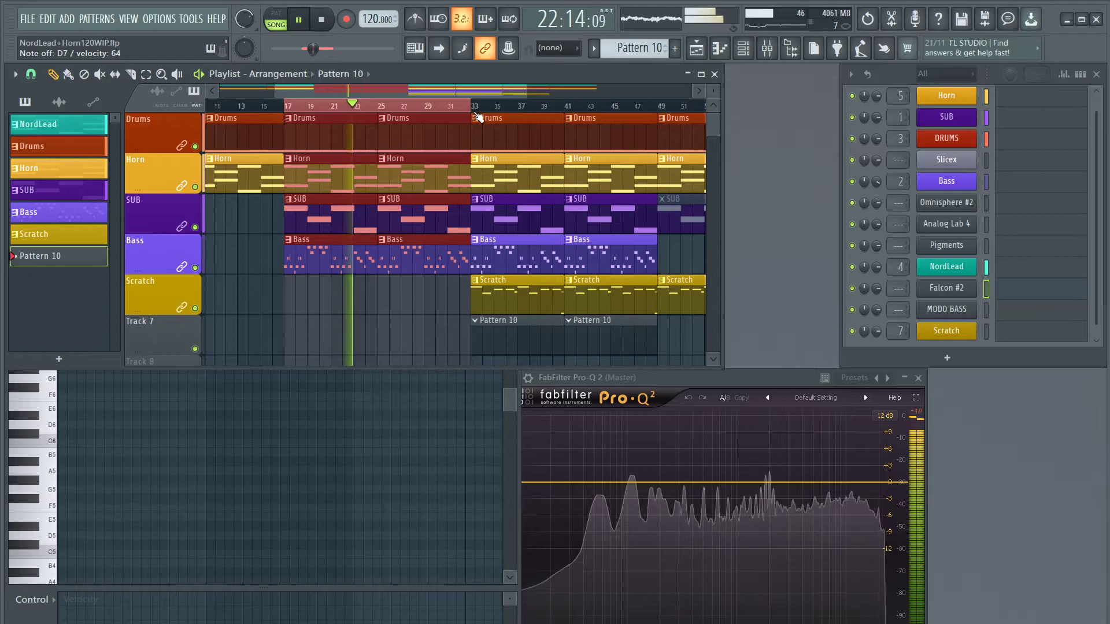
{"action": "key", "text": "space"}
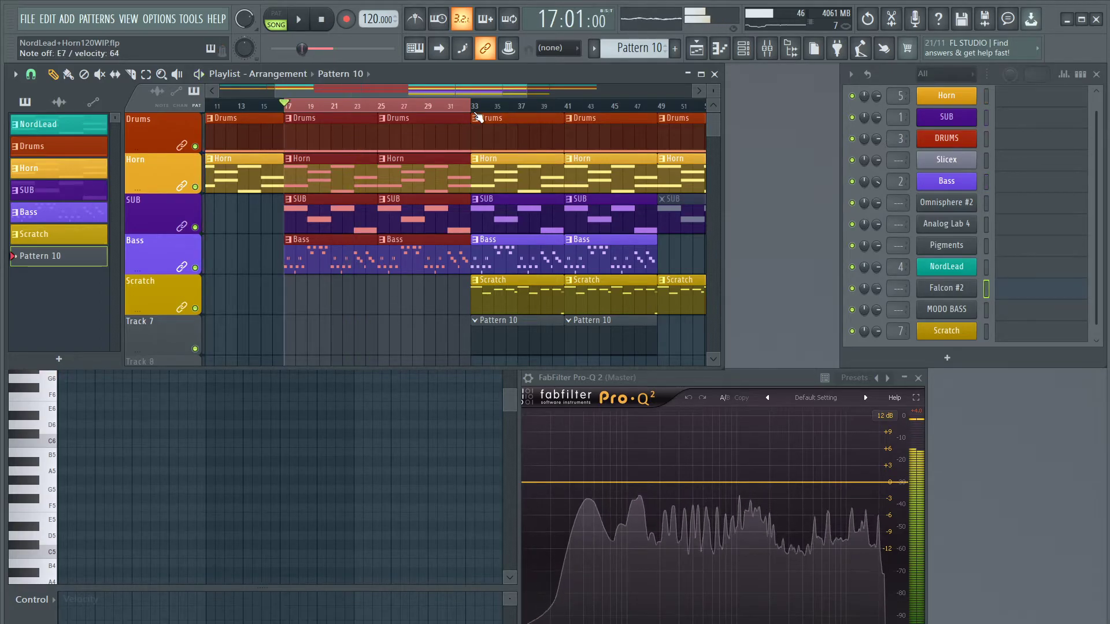
{"action": "key", "text": "r"}
{"action": "key", "text": "space"}
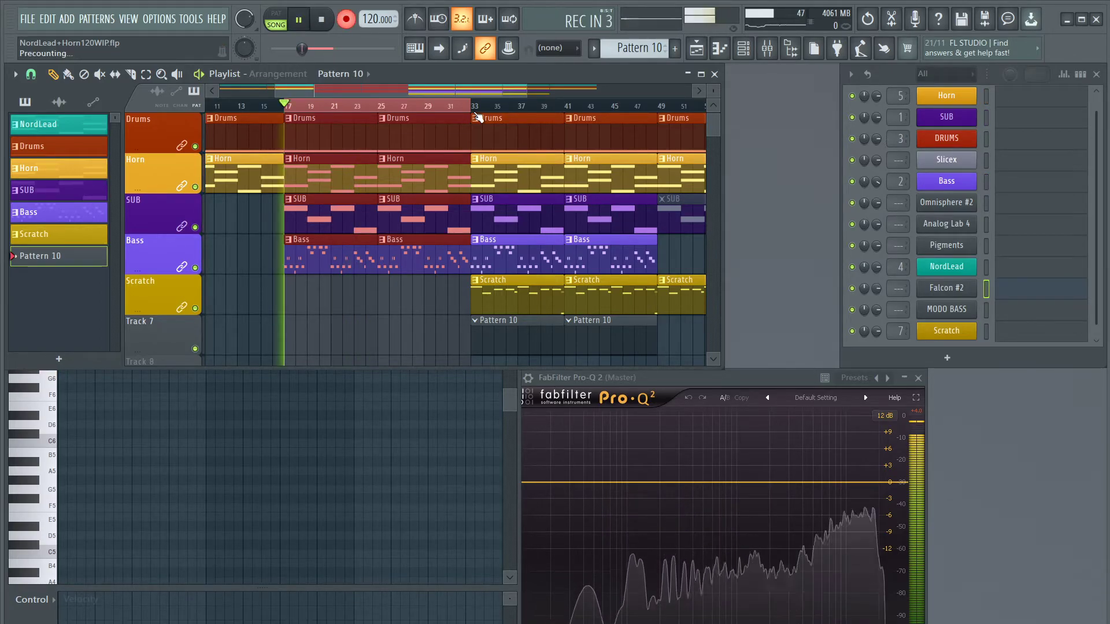
Restart the recording from bar 17 and record a Falcon #2 piano take into Pattern 10
{"action": "key", "text": "space"}
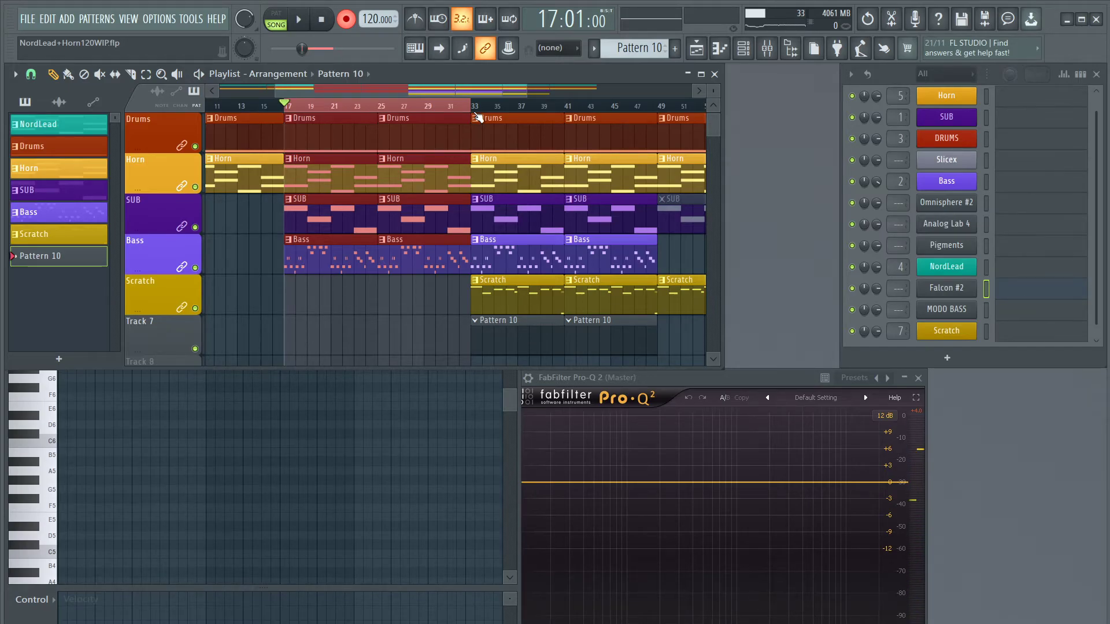
{"action": "key", "text": "space"}
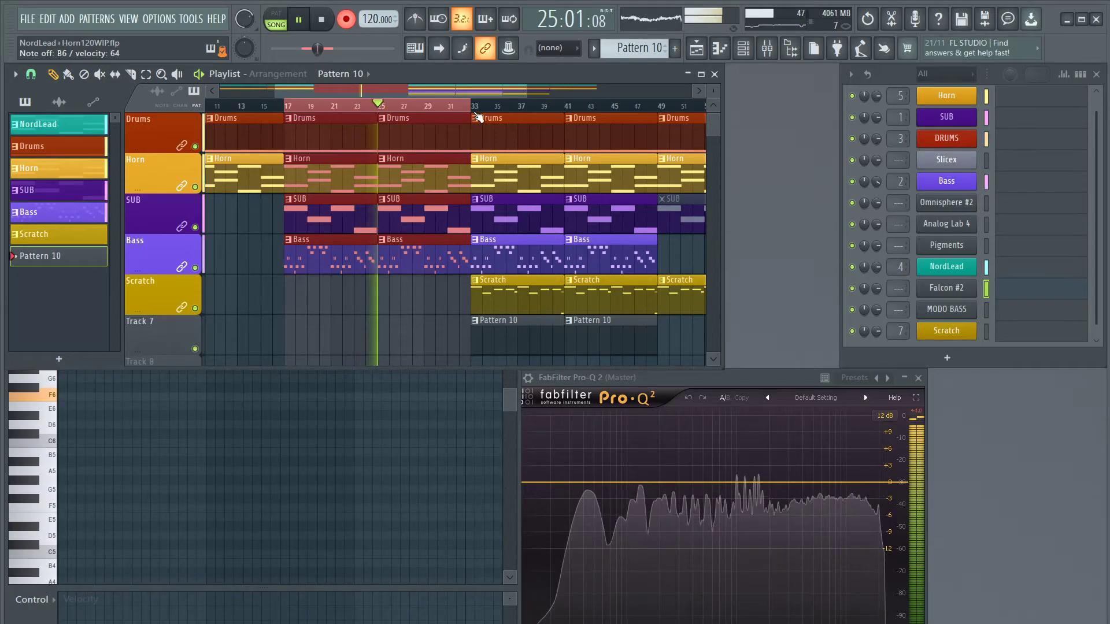
{"action": "key", "text": "space"}
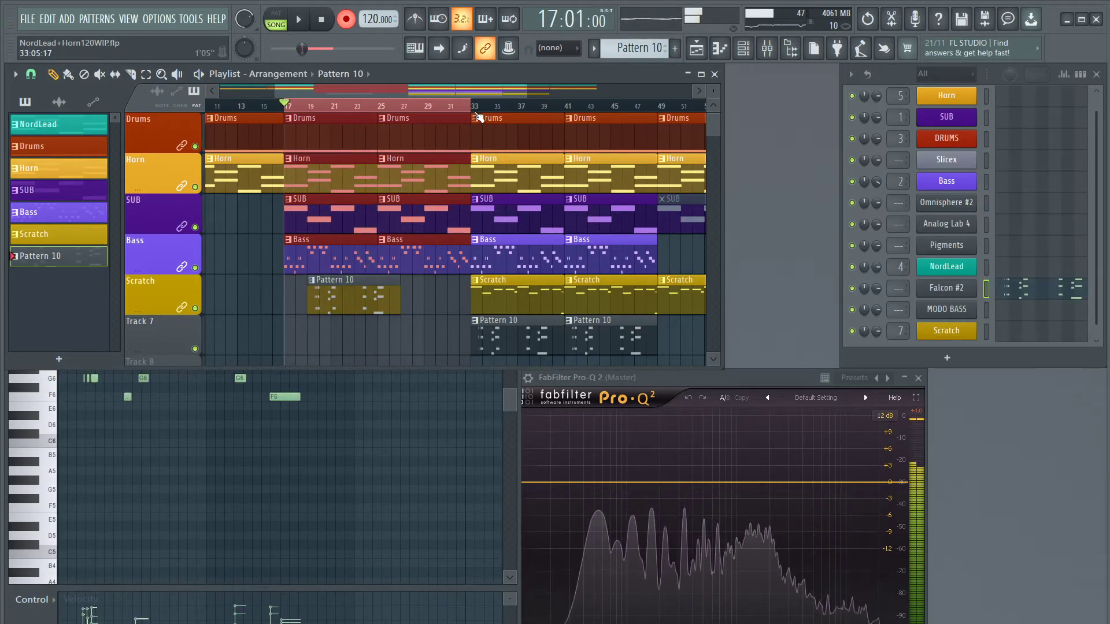
Move the recorded Pattern 10 clip to bar 17 on Track 7 and delete the two clips at bars 33 and 41
{"action": "left_click_drag", "start_coordinate": [362, 288], "coordinate": [336, 329]}
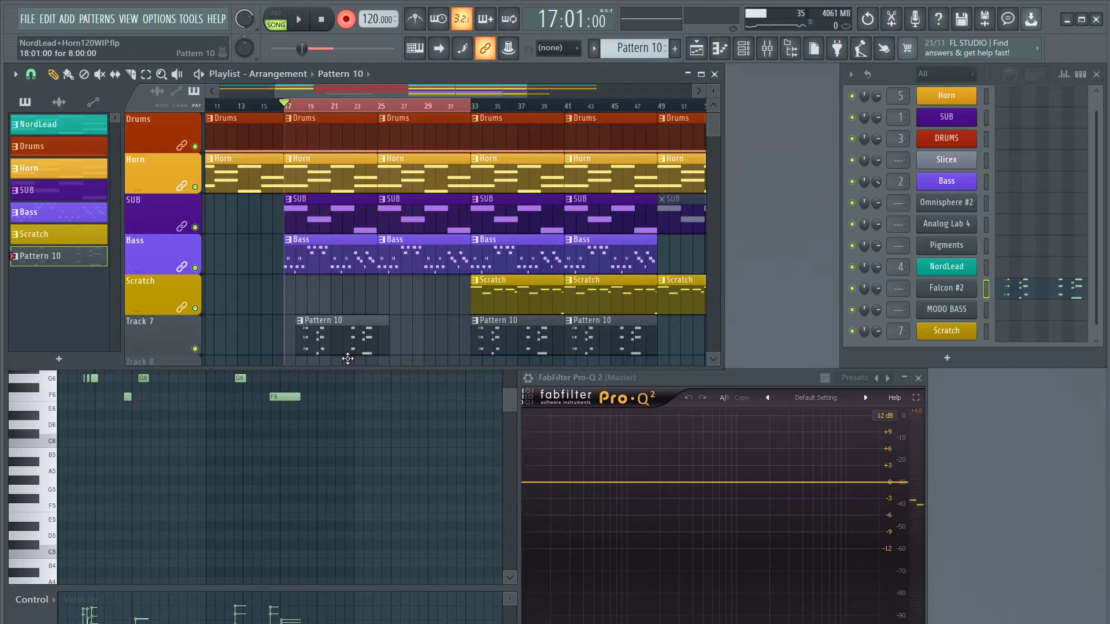
{"action": "key", "text": "space"}
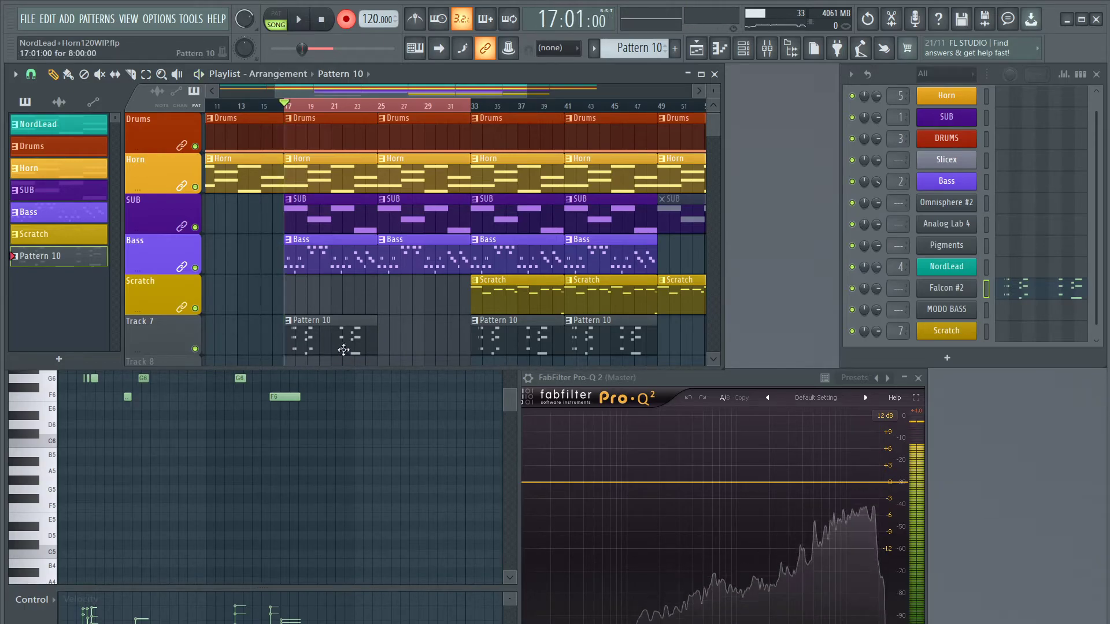
{"action": "left_click", "coordinate": [347, 19]}
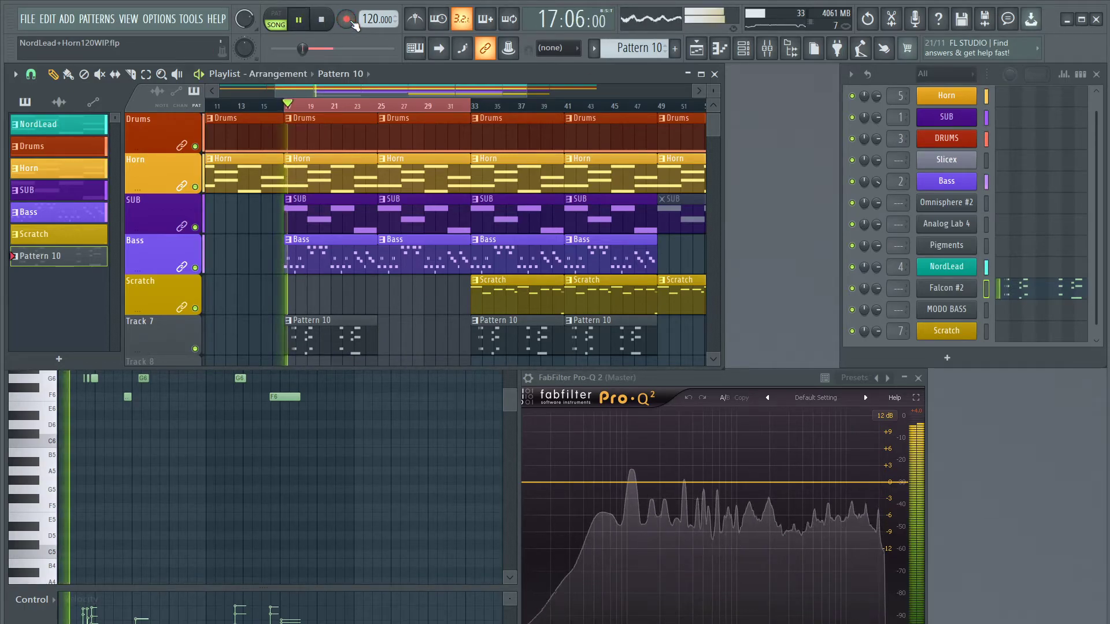
{"action": "key", "text": "space"}
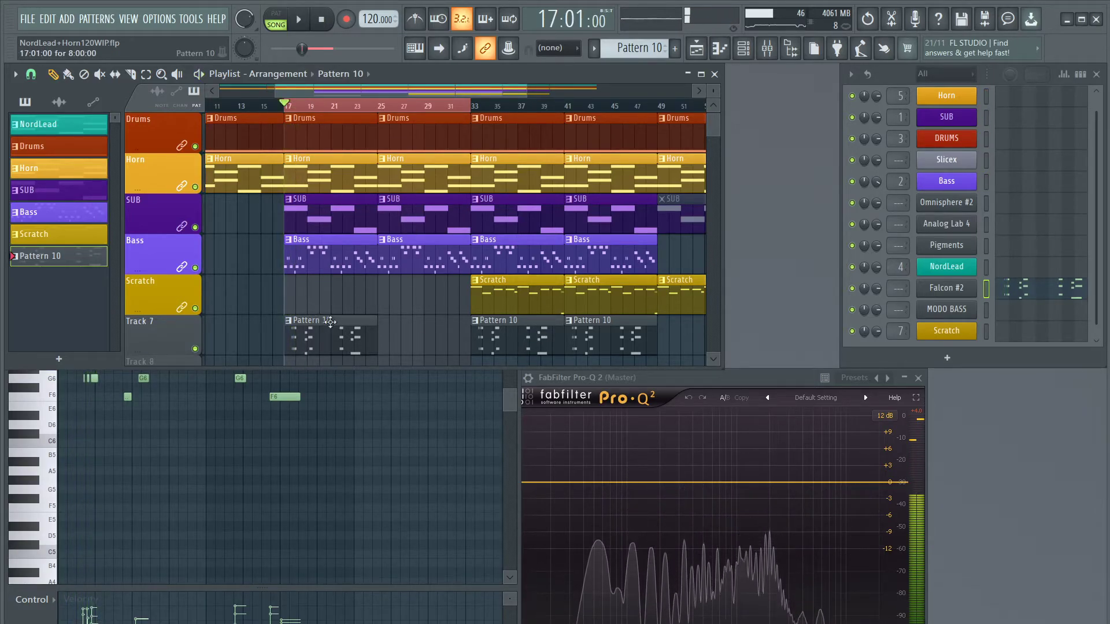
{"action": "right_click", "coordinate": [613, 341]}
{"action": "right_click", "coordinate": [521, 348]}
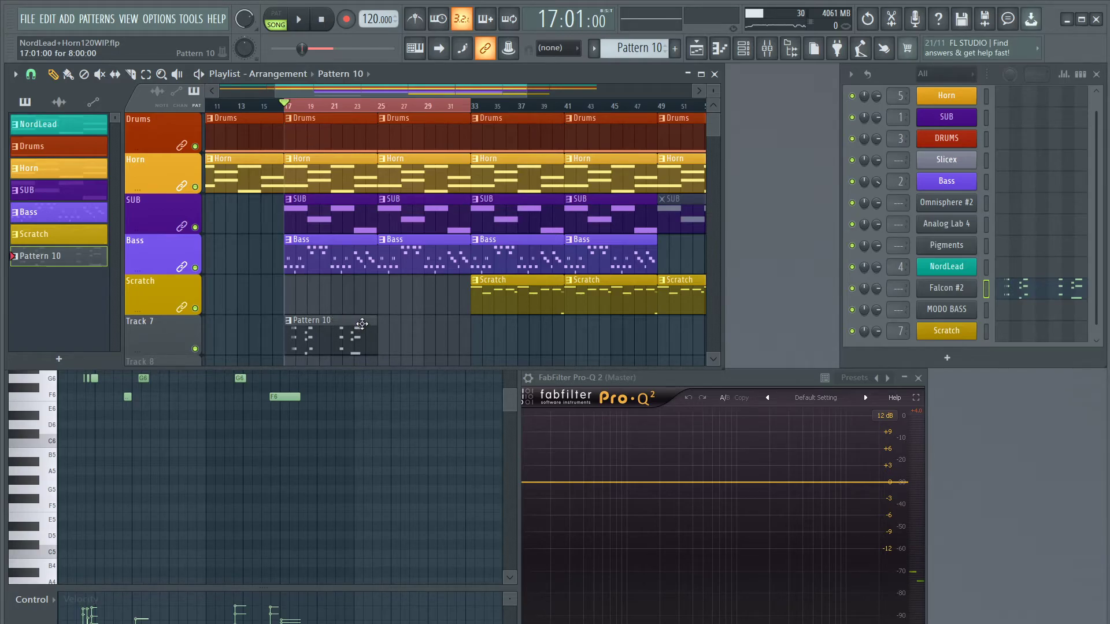
Delete all notes in the Falcon #2 piano roll and record a new piano take from bar 17
{"action": "left_click", "coordinate": [253, 557]}
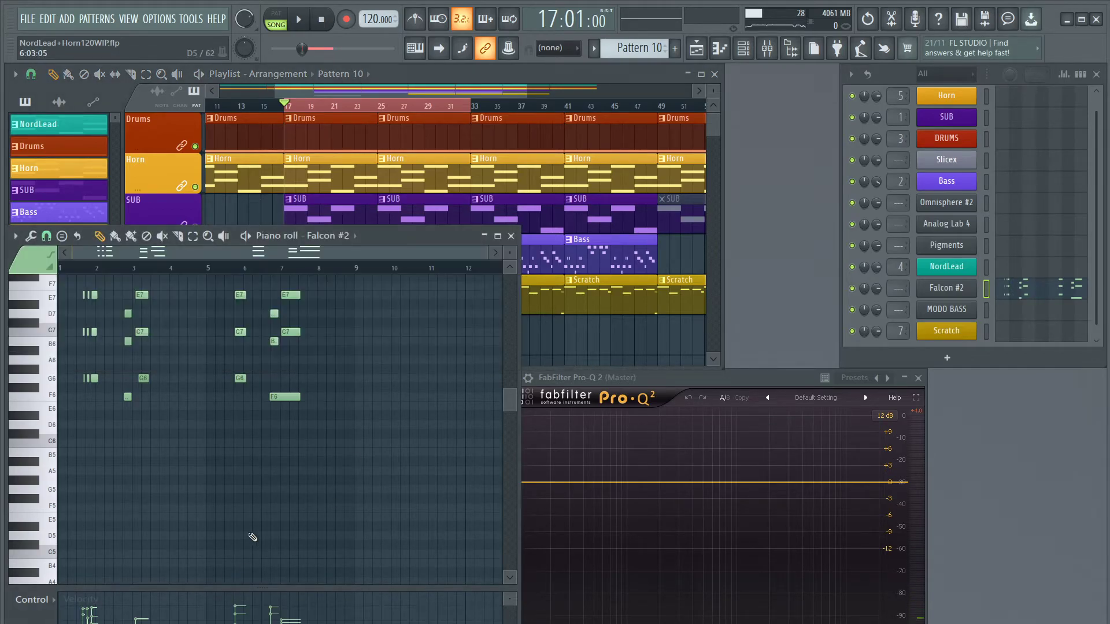
{"action": "key", "text": "ctrl+a"}
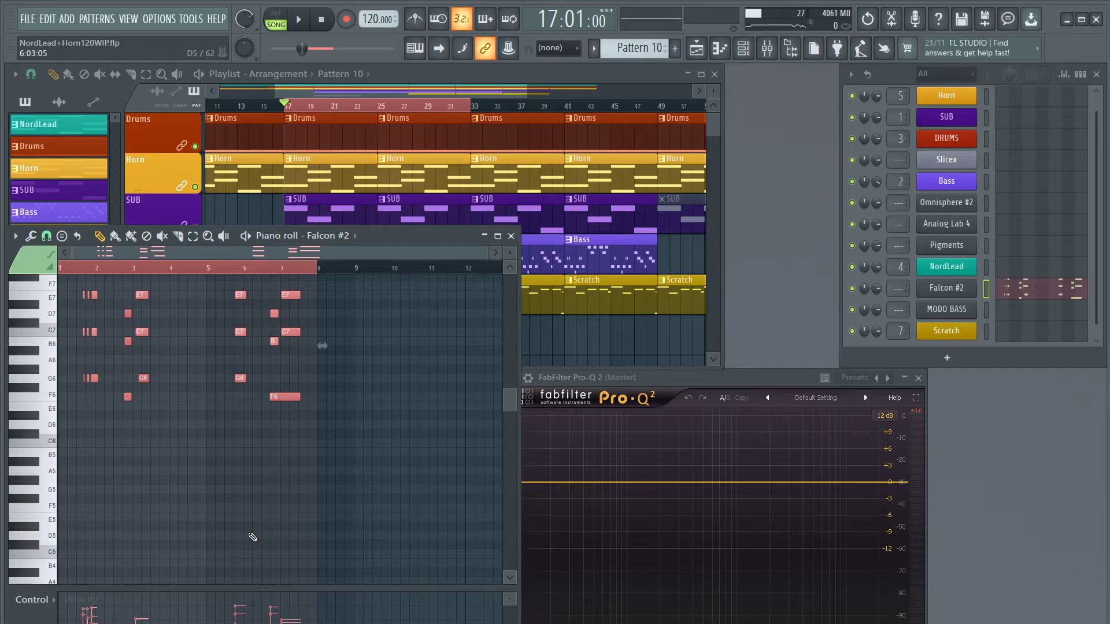
{"action": "key", "text": "Delete"}
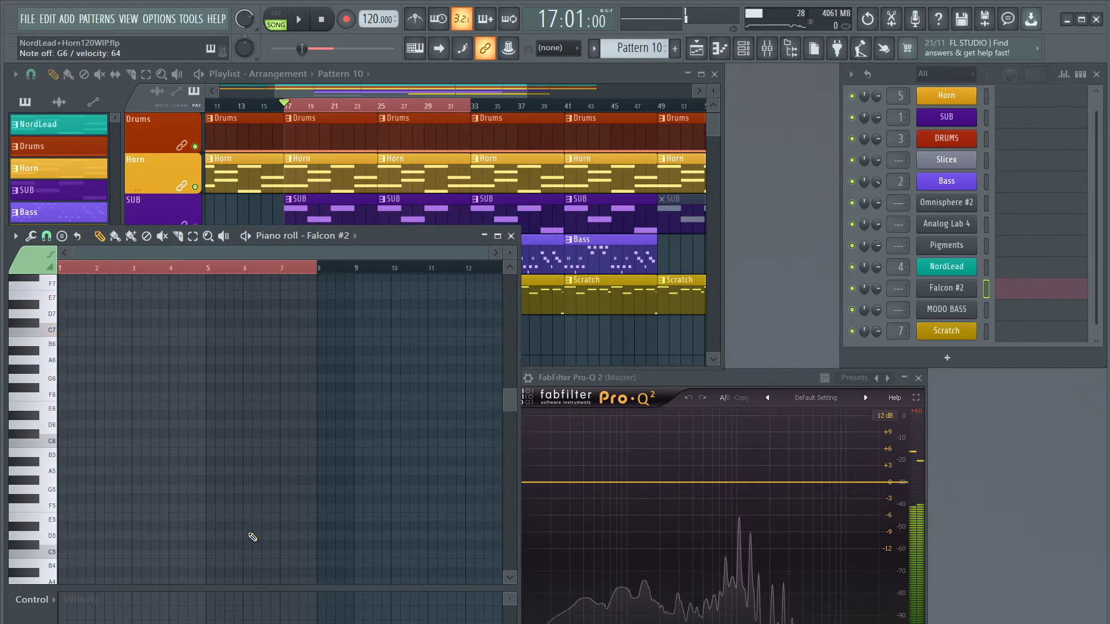
{"action": "key", "text": "space"}
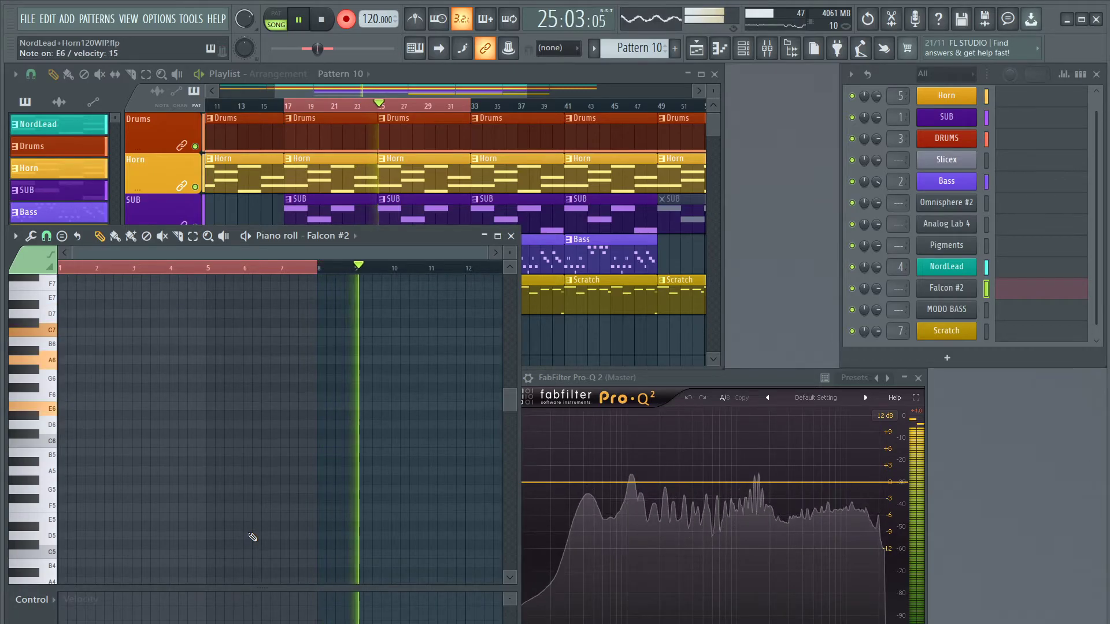
{"action": "key", "text": "space"}
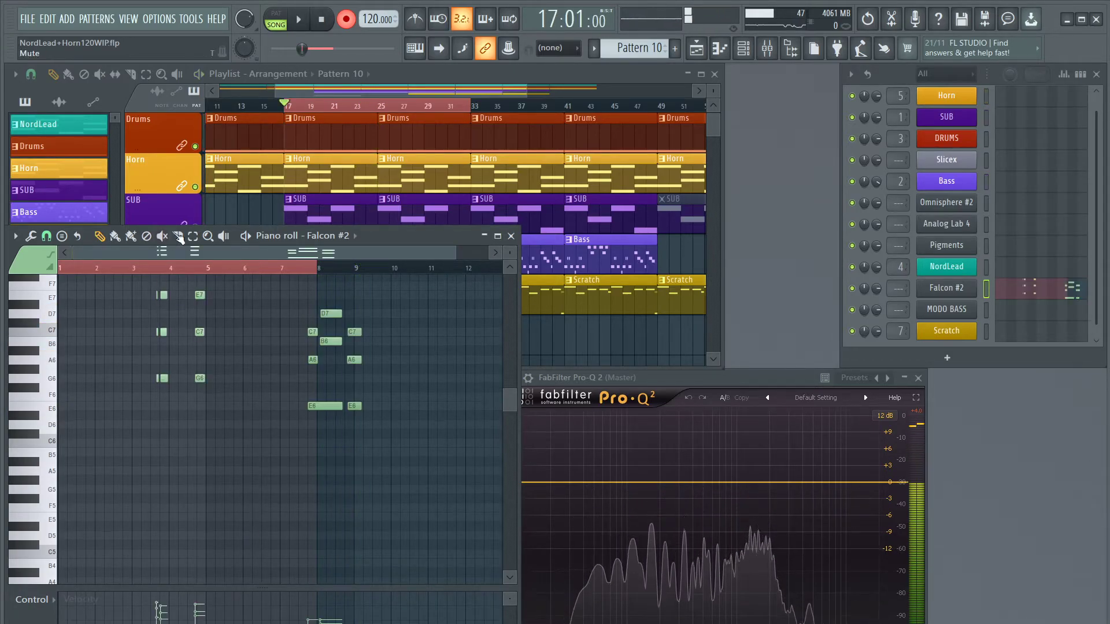
Move the notes of the chord just before bar 5 down to D7, B6 and F6
{"action": "scroll", "coordinate": [199, 335], "scroll_direction": "up", "scroll_amount": 4}
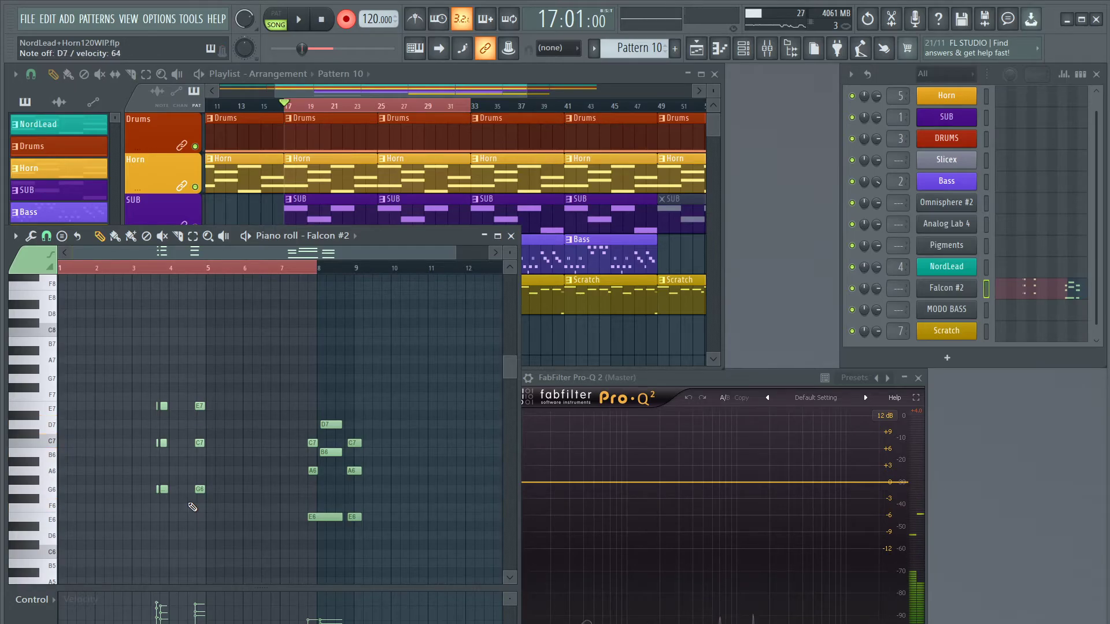
{"action": "left_click_drag", "start_coordinate": [199, 405], "coordinate": [200, 424]}
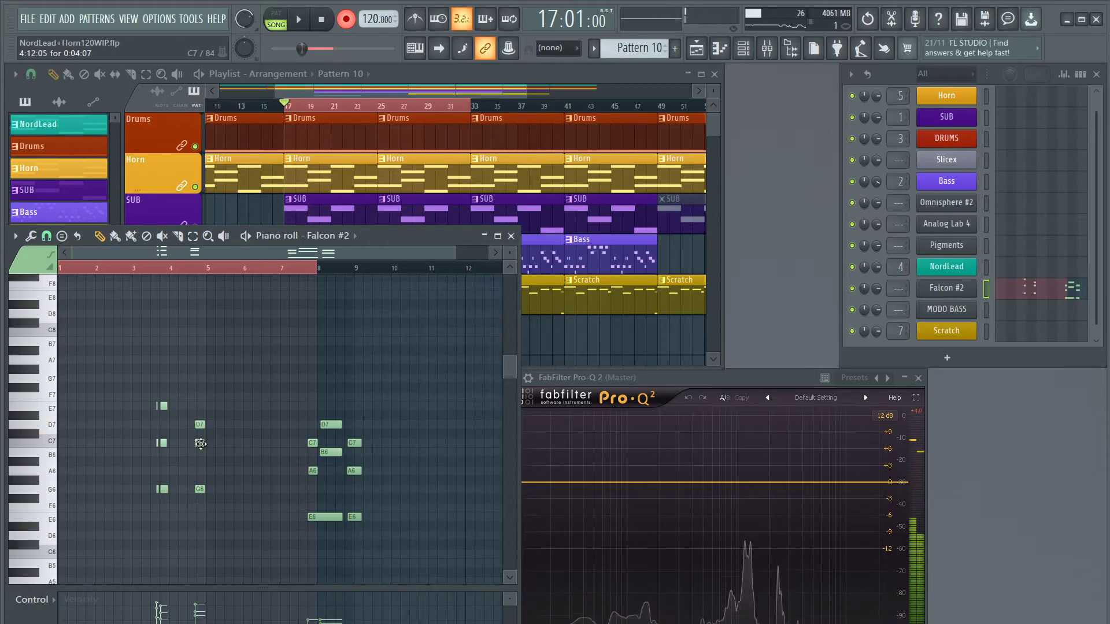
{"action": "left_click", "coordinate": [199, 443]}
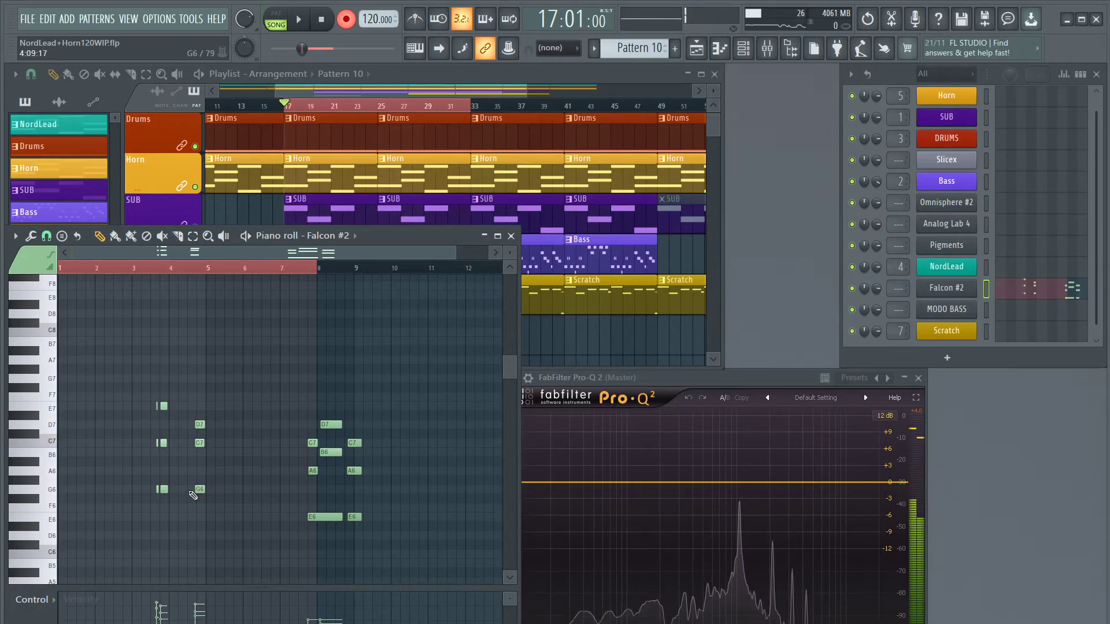
{"action": "left_click_drag", "start_coordinate": [199, 490], "coordinate": [200, 507]}
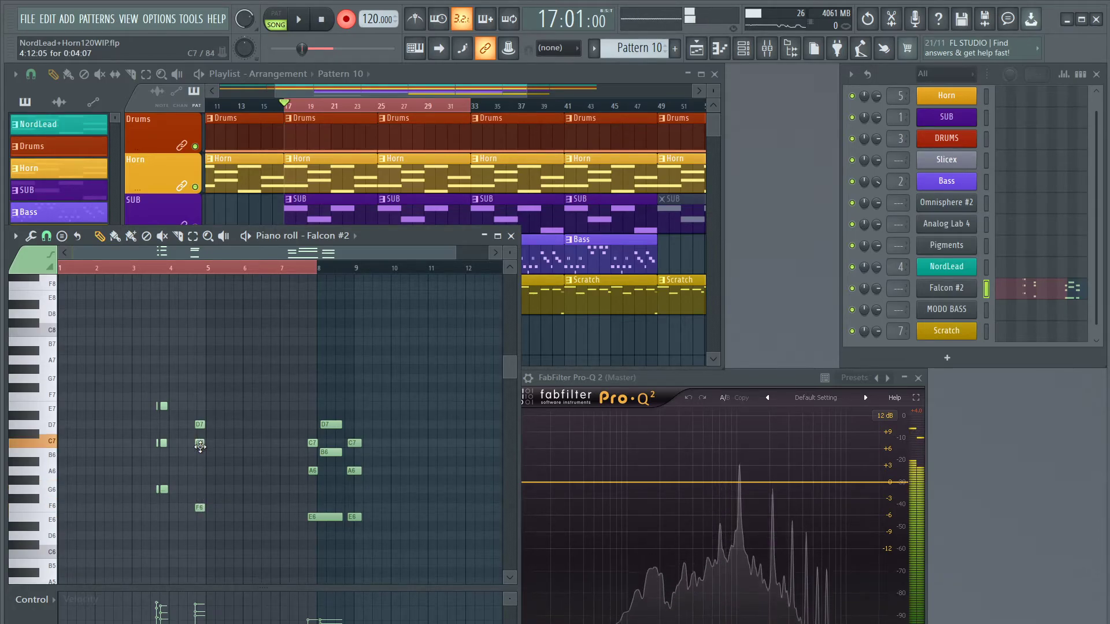
{"action": "left_click_drag", "start_coordinate": [200, 444], "coordinate": [199, 452]}
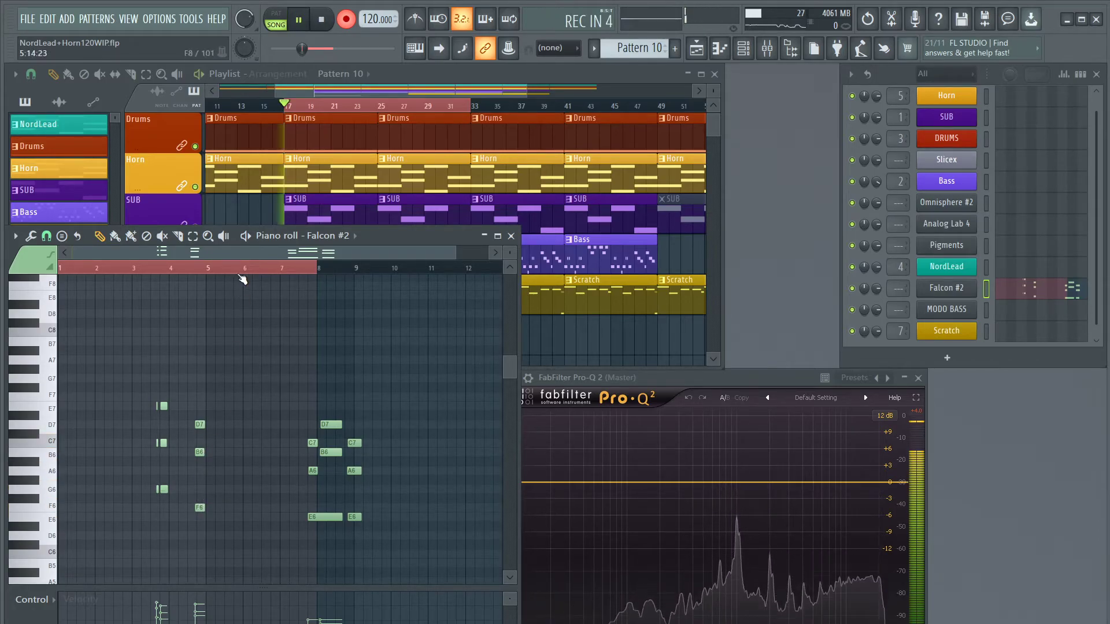
Turn recording off and play the take back from bar 17 to check the chord before bar 5
{"action": "key", "text": "space"}
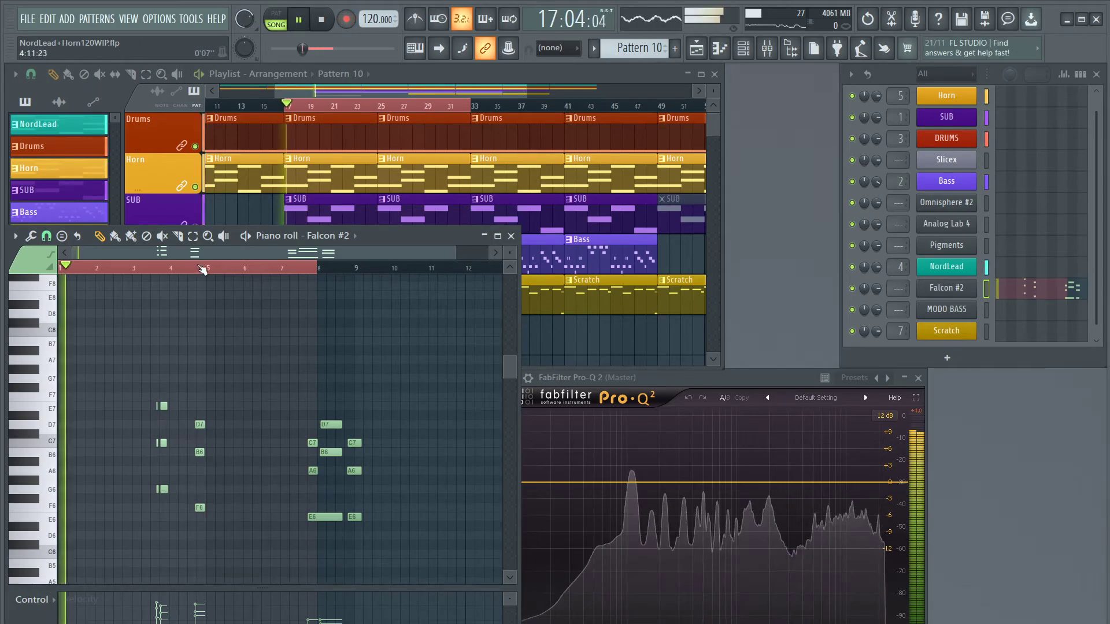
{"action": "scroll", "coordinate": [217, 271], "scroll_direction": "up", "scroll_amount": 5}
{"action": "left_click_drag", "start_coordinate": [230, 255], "coordinate": [186, 269]}
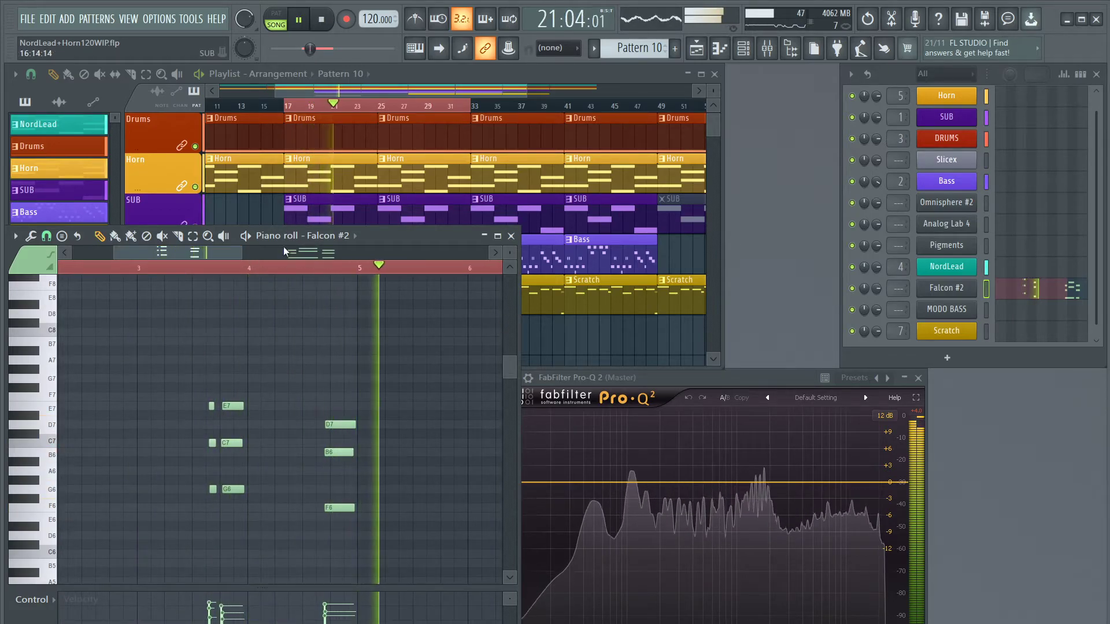
{"action": "key", "text": "space"}
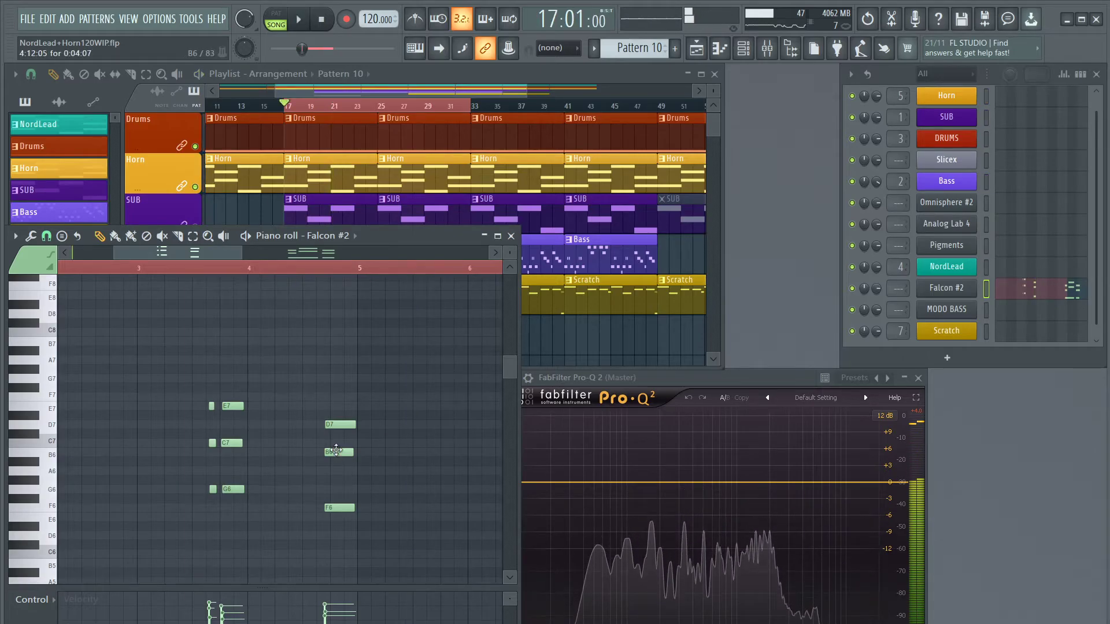
Raise the upper two notes of the chord before bar 5 to E7 and C7, and audition both chords
{"action": "left_click_drag", "start_coordinate": [334, 425], "coordinate": [335, 407]}
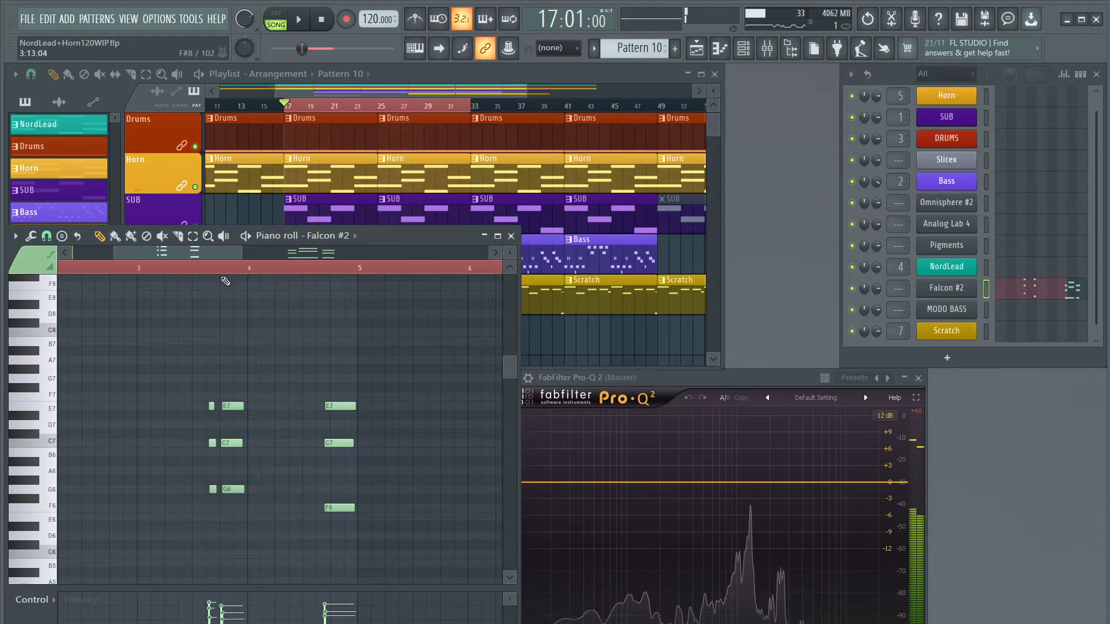
{"action": "left_click_drag", "start_coordinate": [244, 308], "coordinate": [242, 311]}
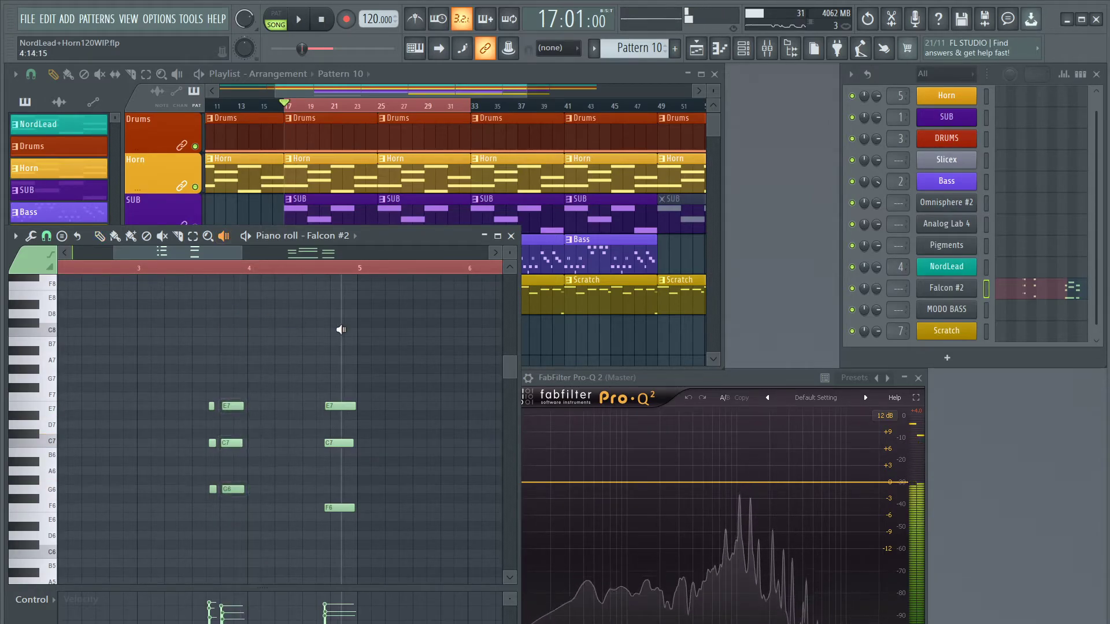
{"action": "left_click", "coordinate": [341, 329]}
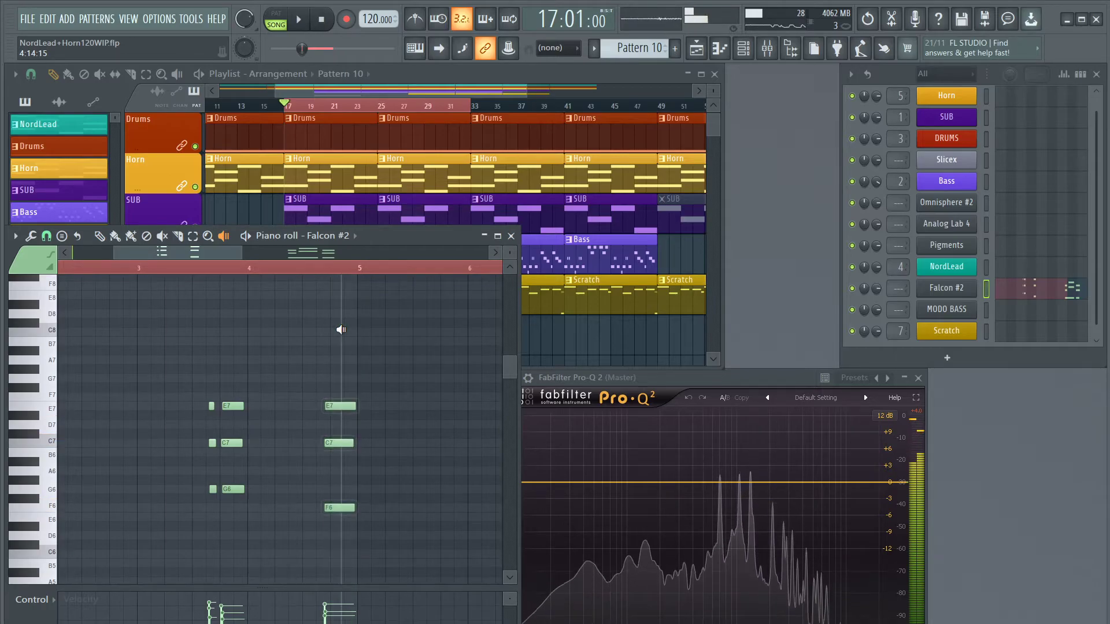
{"action": "left_click", "coordinate": [237, 342]}
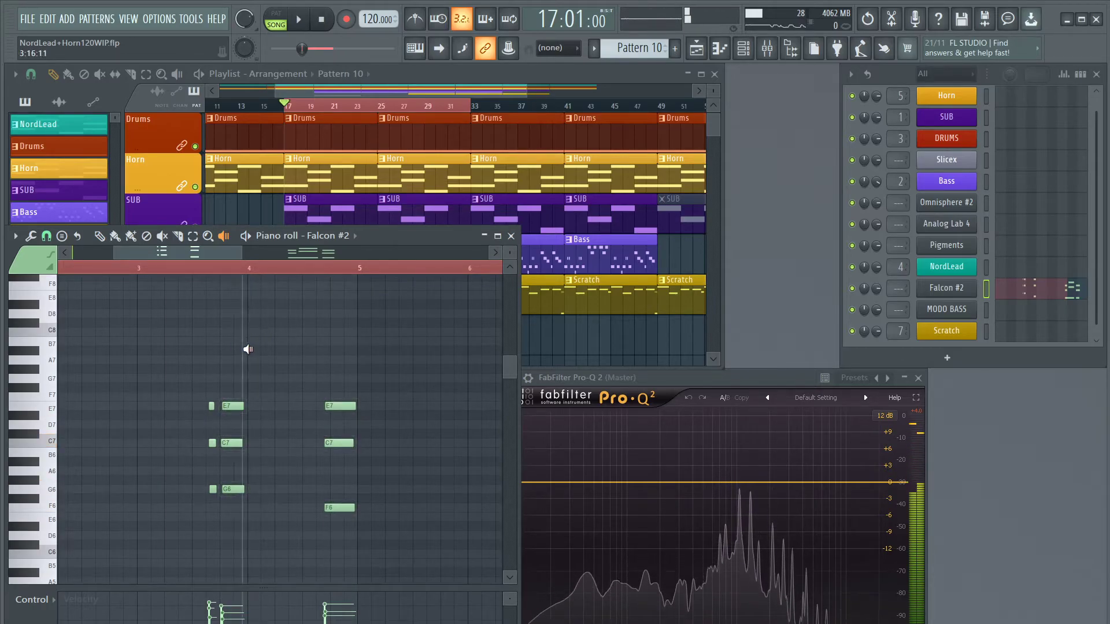
{"action": "left_click", "coordinate": [251, 350]}
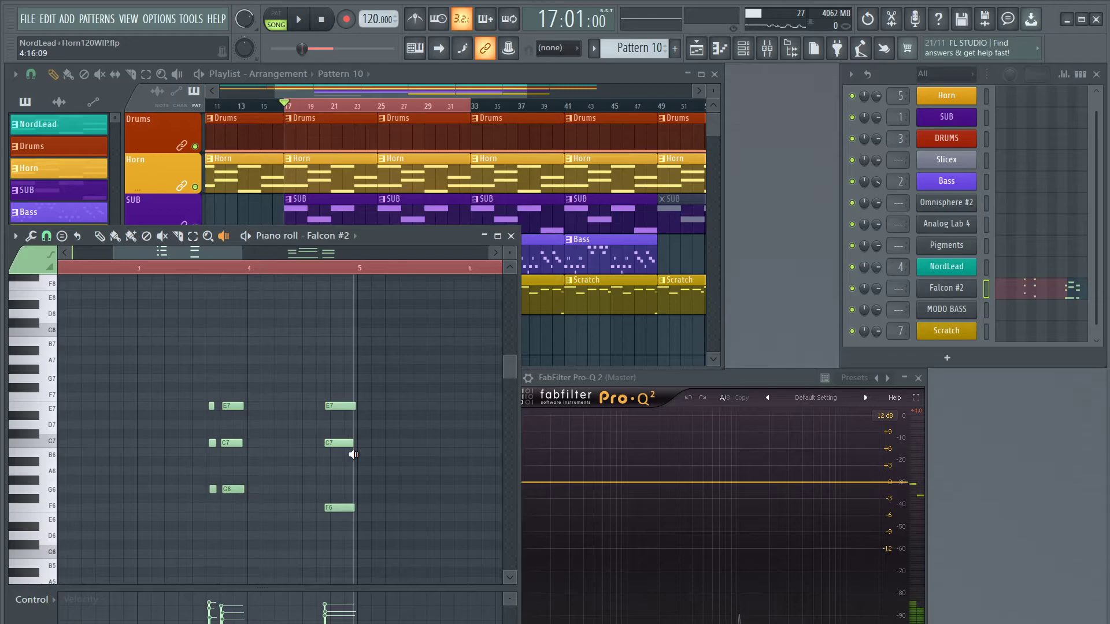
Set the lowest note of the chord before bar 5 to G6 and its top note to D7, and play it back
{"action": "left_click", "coordinate": [335, 507]}
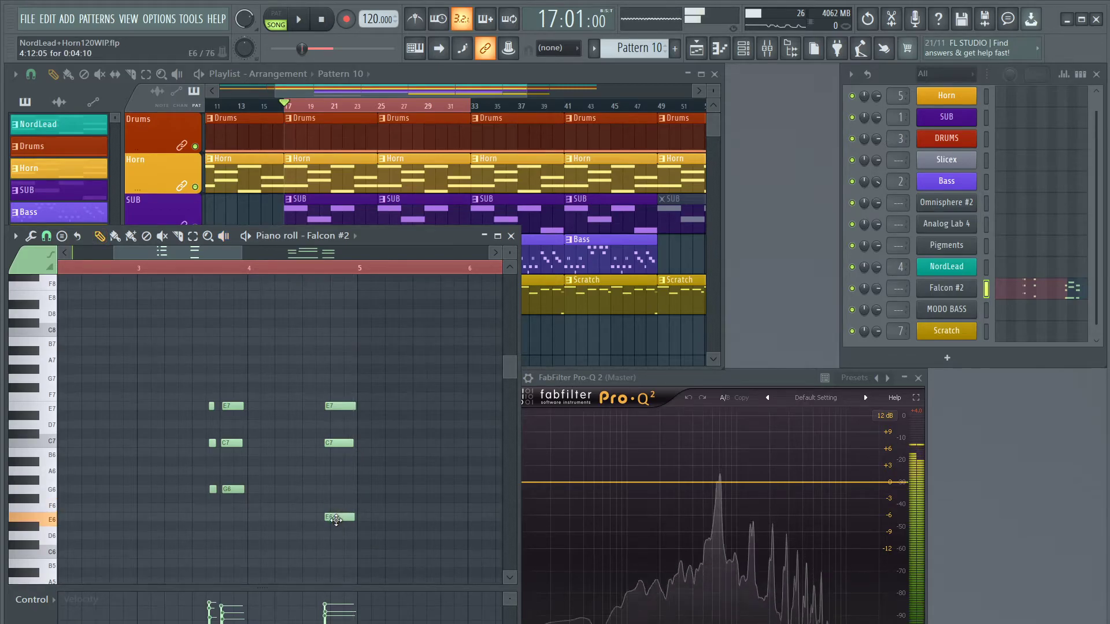
{"action": "left_click_drag", "start_coordinate": [336, 520], "coordinate": [346, 479]}
{"action": "left_click_drag", "start_coordinate": [340, 404], "coordinate": [341, 426]}
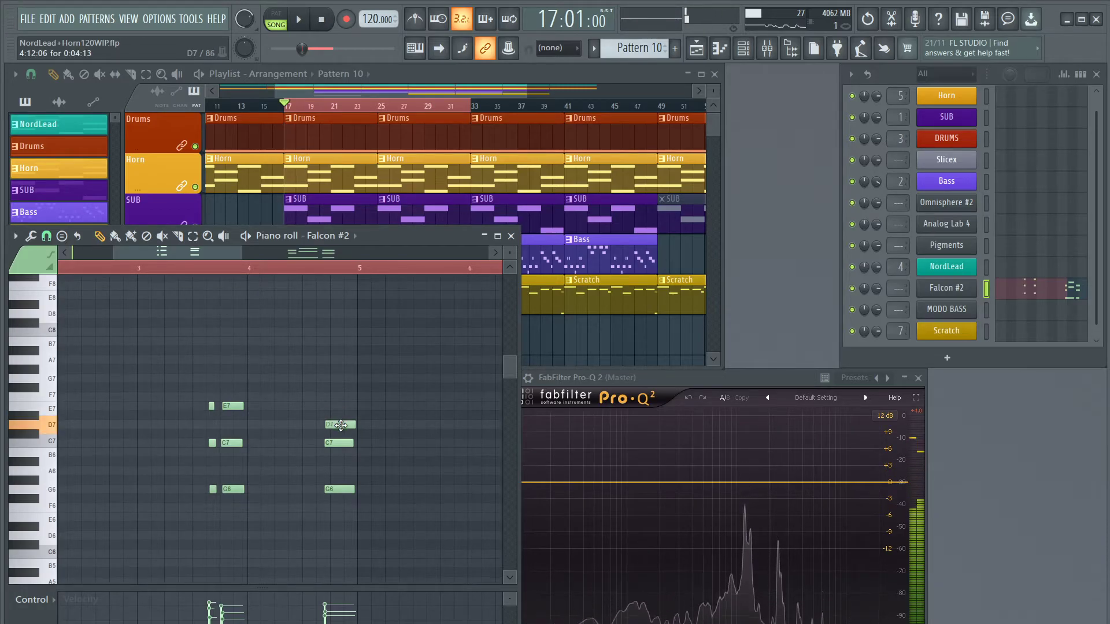
{"action": "key", "text": "space"}
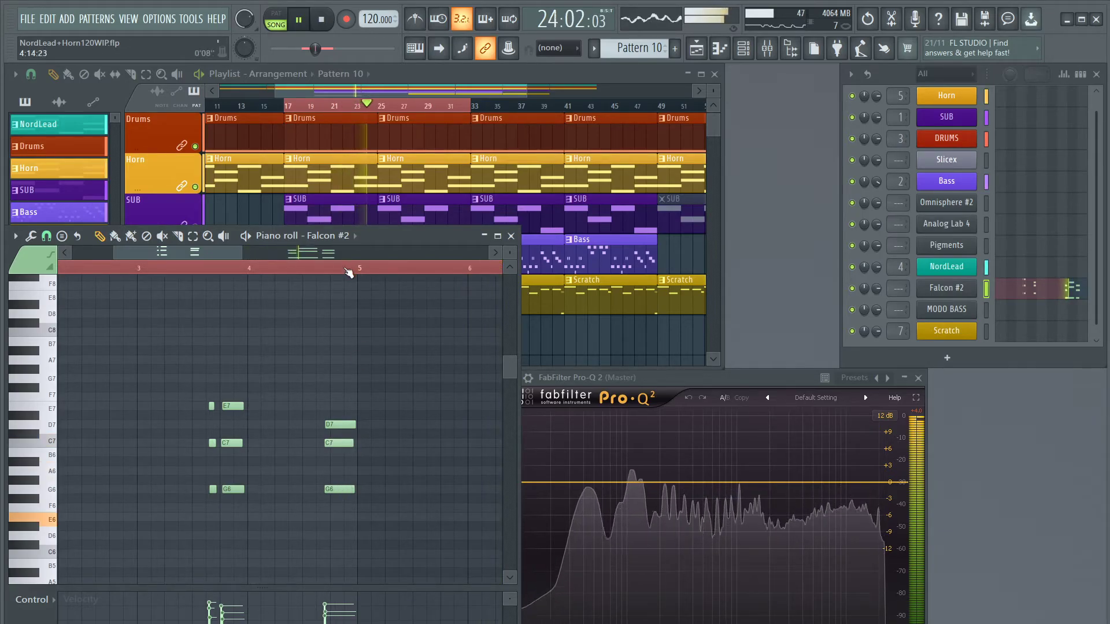
Shift the D7, C7 and G6 notes of the chord before bar 5 slightly later, to start at 4:13:00
{"action": "scroll", "coordinate": [349, 271], "scroll_direction": "up", "scroll_amount": 2}
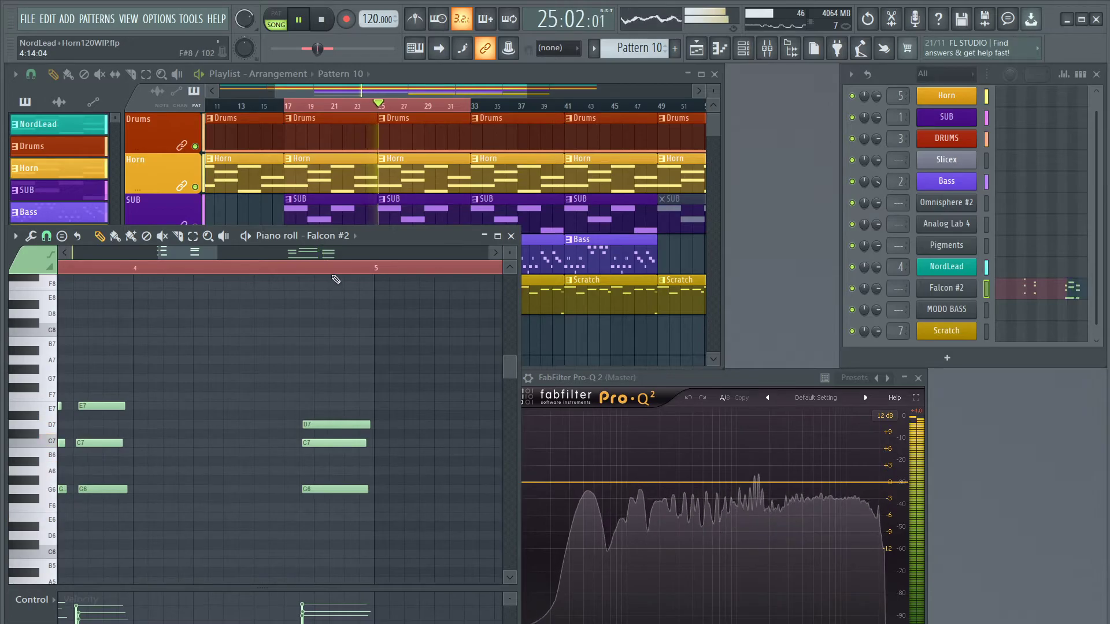
{"action": "key", "text": "space"}
{"action": "mouse_move", "coordinate": [338, 445]}
{"action": "left_mouse_down"}
{"action": "mouse_move", "coordinate": [350, 445]}
{"action": "mouse_move", "coordinate": [342, 424]}
{"action": "left_mouse_up"}
{"action": "left_click", "coordinate": [330, 424]}
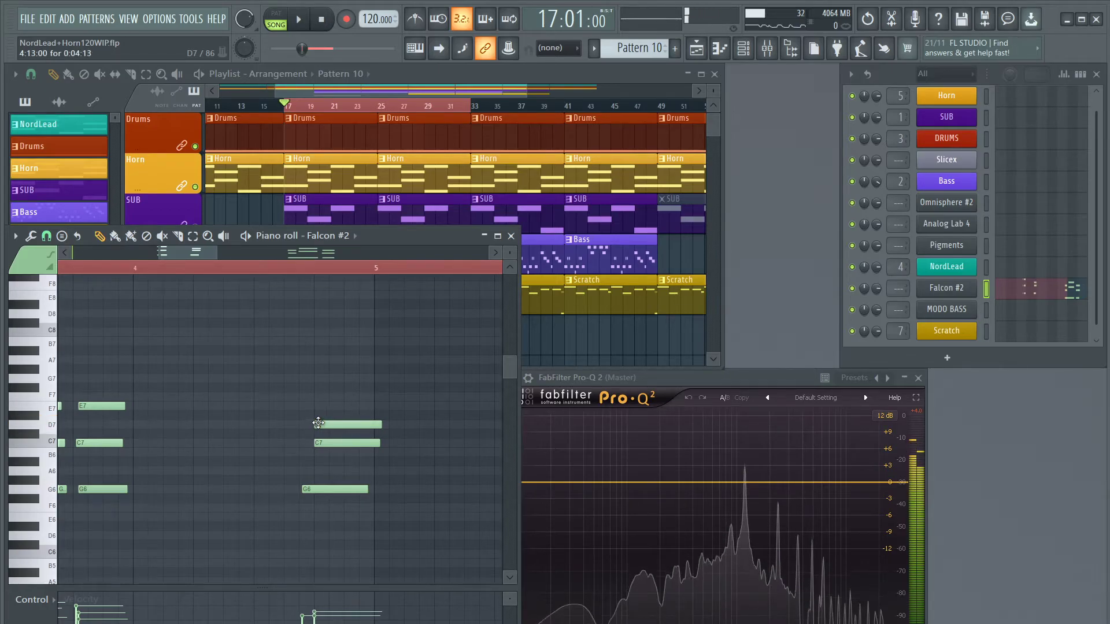
{"action": "right_click", "coordinate": [325, 490]}
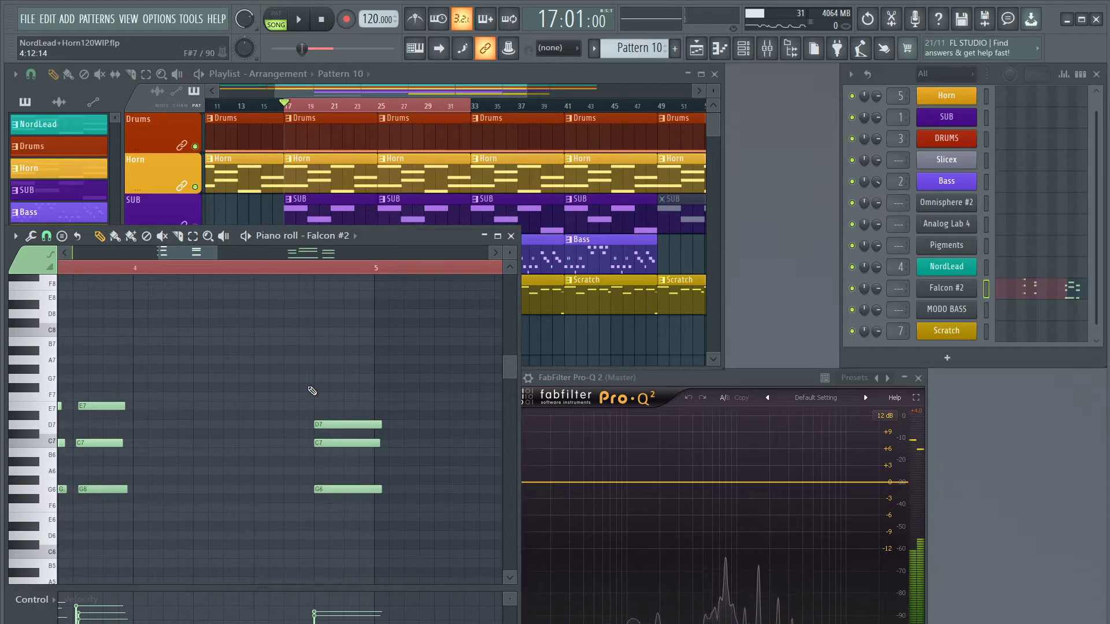
Play the piano part back from bar 17 and check the timing of the two chords before bar 4
{"action": "key", "text": "space"}
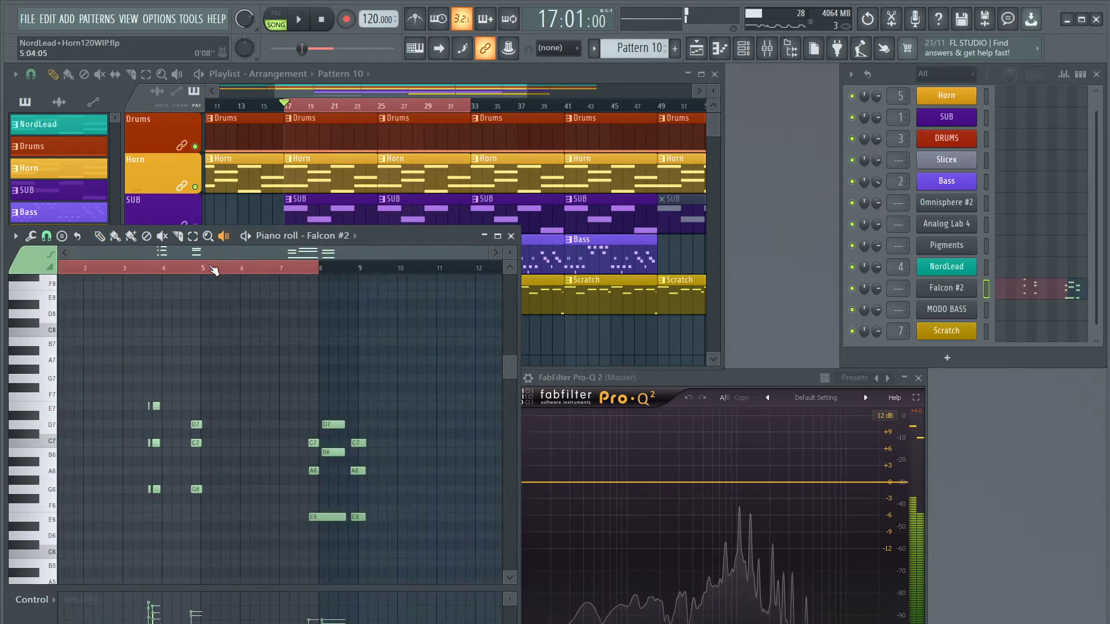
{"action": "scroll", "coordinate": [210, 267], "scroll_direction": "down", "scroll_amount": 4}
{"action": "key", "text": "space"}
{"action": "scroll", "coordinate": [163, 265], "scroll_direction": "up", "scroll_amount": 3}
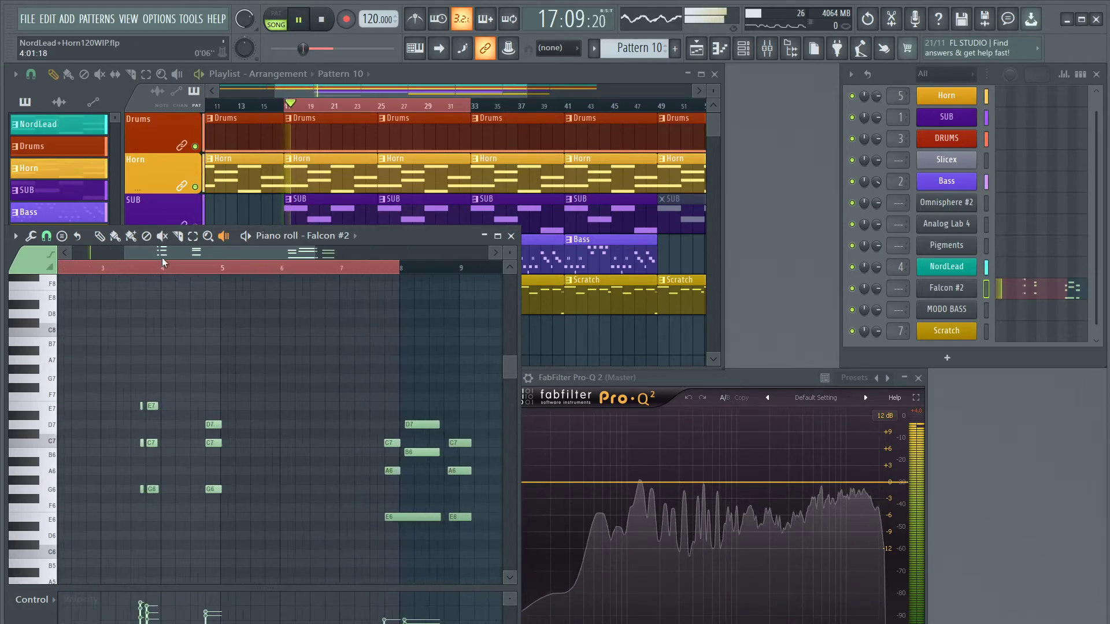
{"action": "scroll", "coordinate": [272, 272], "scroll_direction": "up", "scroll_amount": 5}
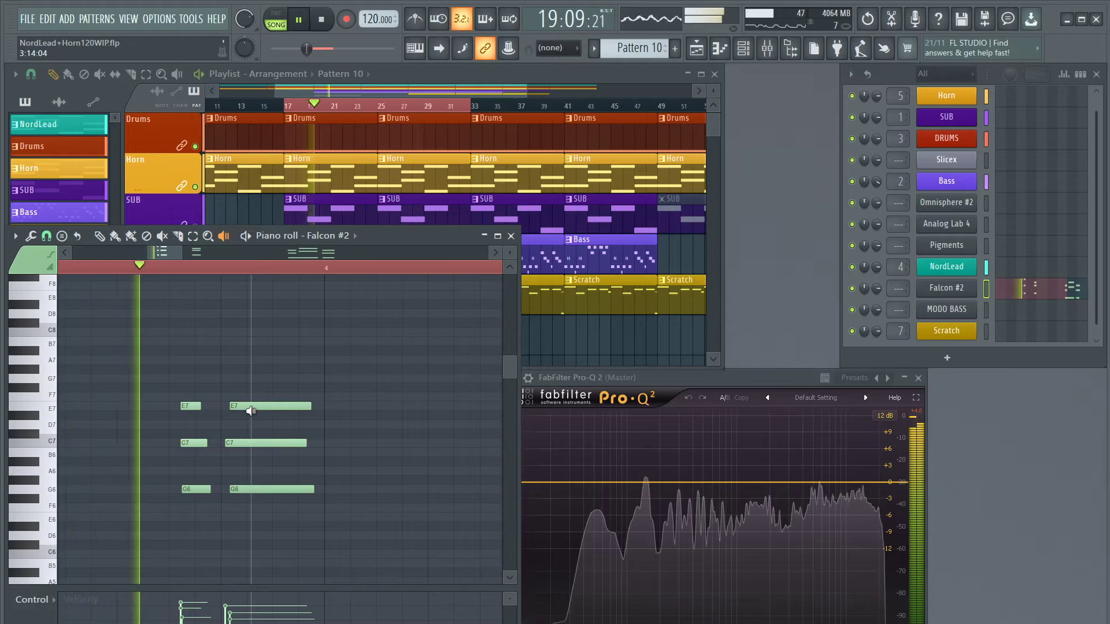
{"action": "key", "text": "space"}
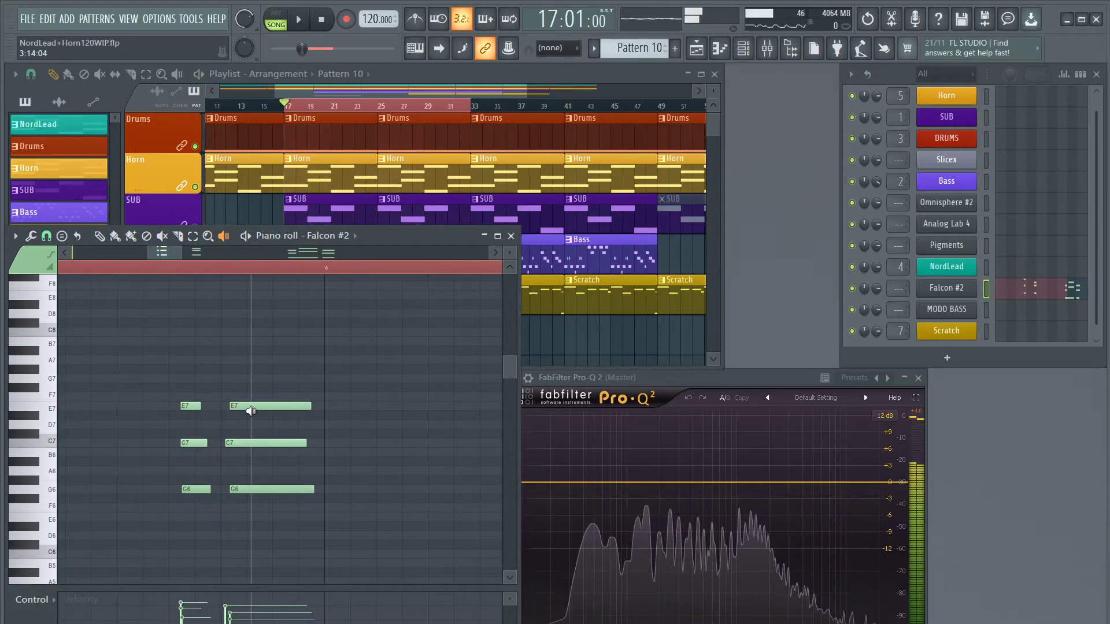
Shift the E7, C7 and G6 notes of the longer chord before bar 4 slightly earlier, to start at 3:13:00
{"action": "key", "text": "e"}
{"action": "left_click_drag", "start_coordinate": [213, 390], "coordinate": [190, 516]}
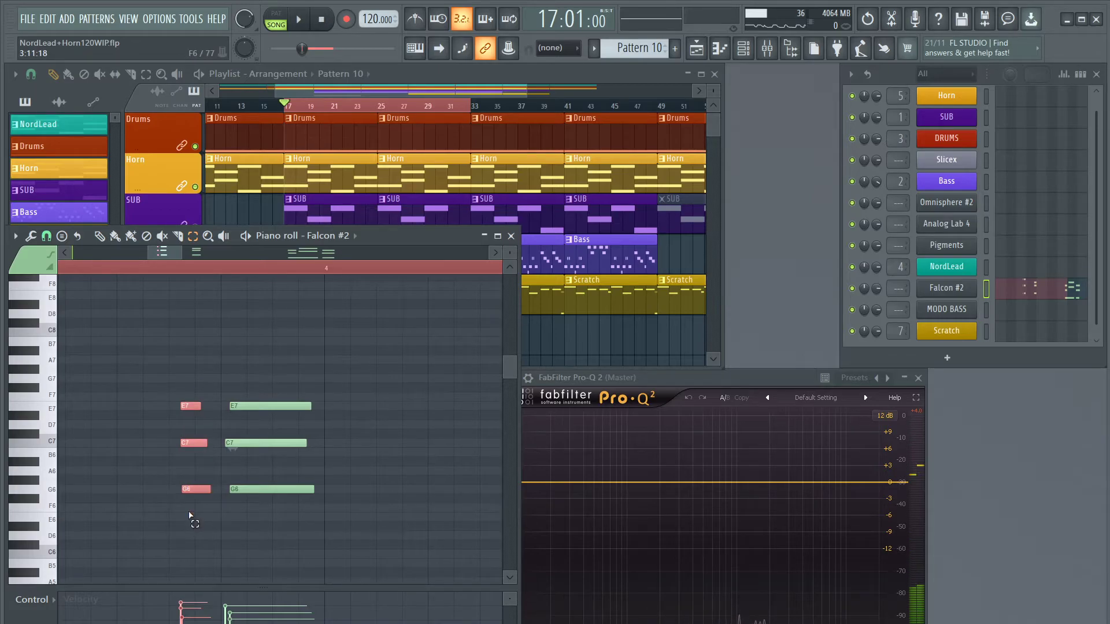
{"action": "left_click", "coordinate": [239, 405]}
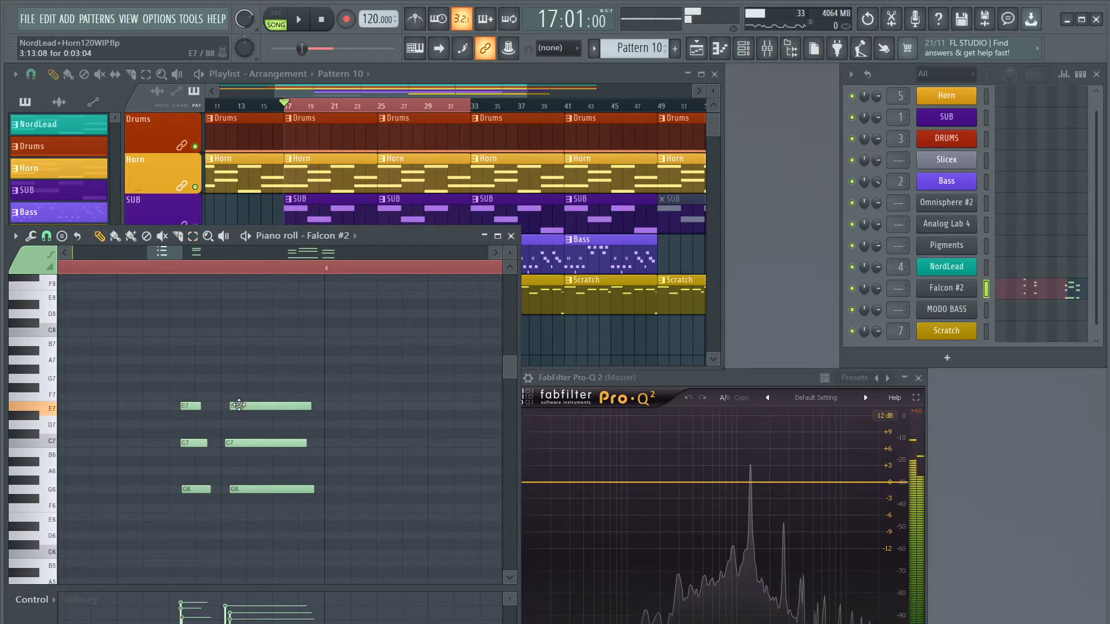
{"action": "right_click", "coordinate": [232, 406]}
{"action": "left_click", "coordinate": [225, 407]}
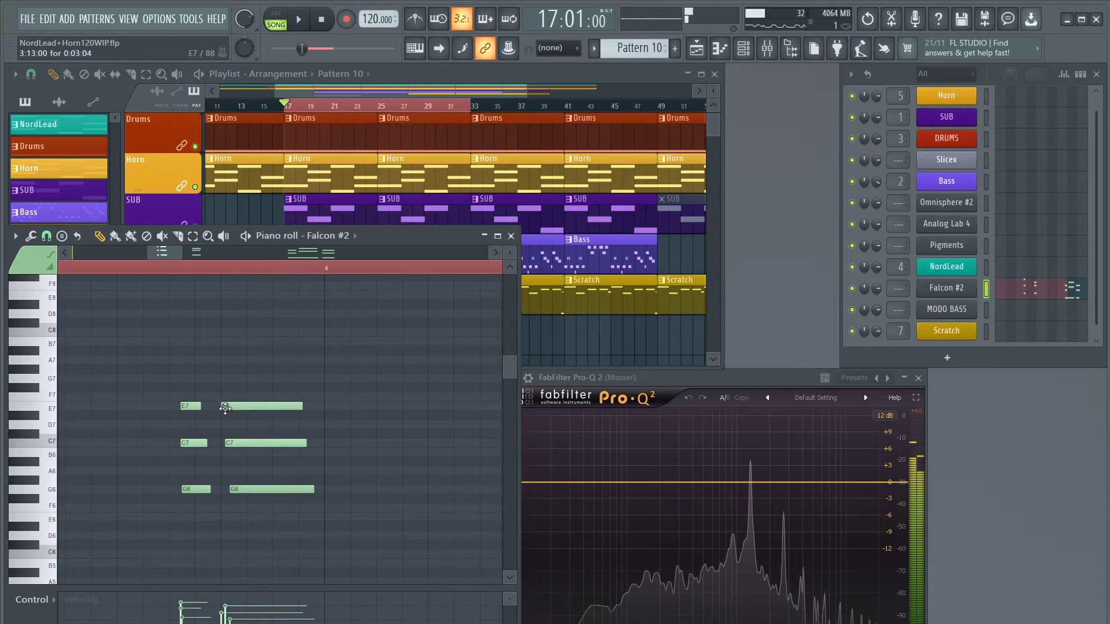
{"action": "right_click", "coordinate": [233, 444]}
{"action": "left_click", "coordinate": [226, 443]}
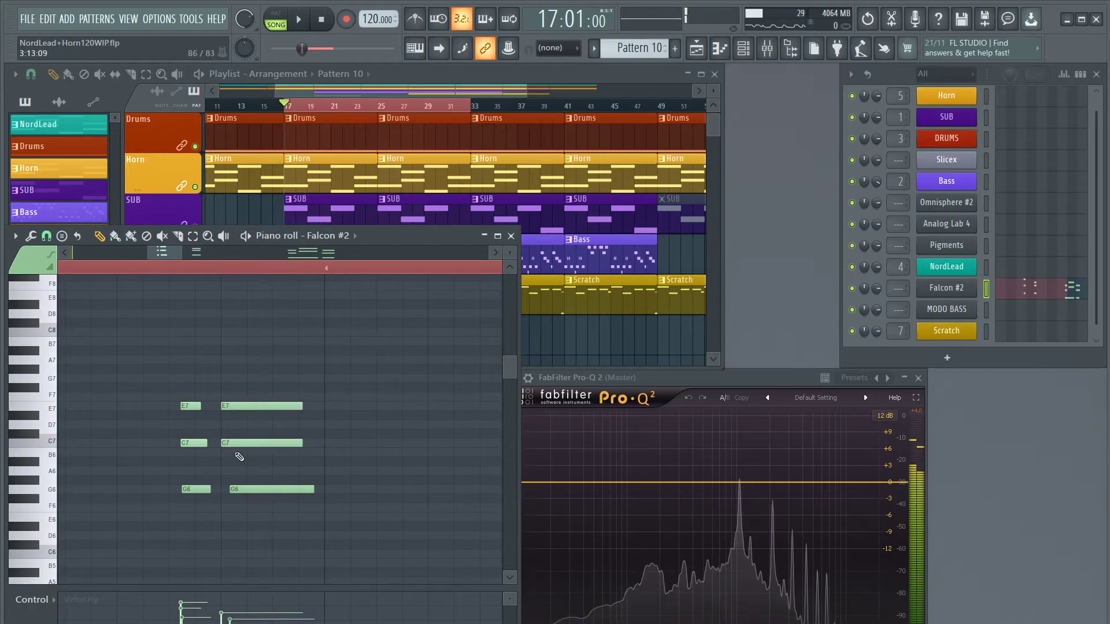
{"action": "left_click_drag", "start_coordinate": [247, 489], "coordinate": [240, 489]}
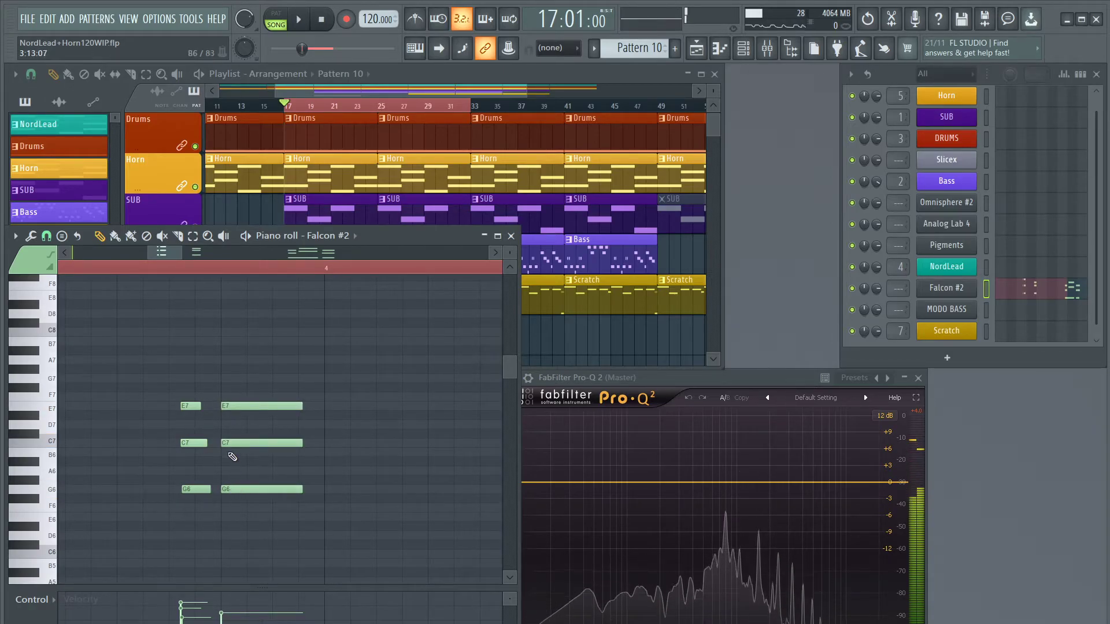
Move the short E7, C7 and G6 chord before bar 4 earlier, to start at 3:11:00, and lower its velocities
{"action": "left_click", "coordinate": [180, 405]}
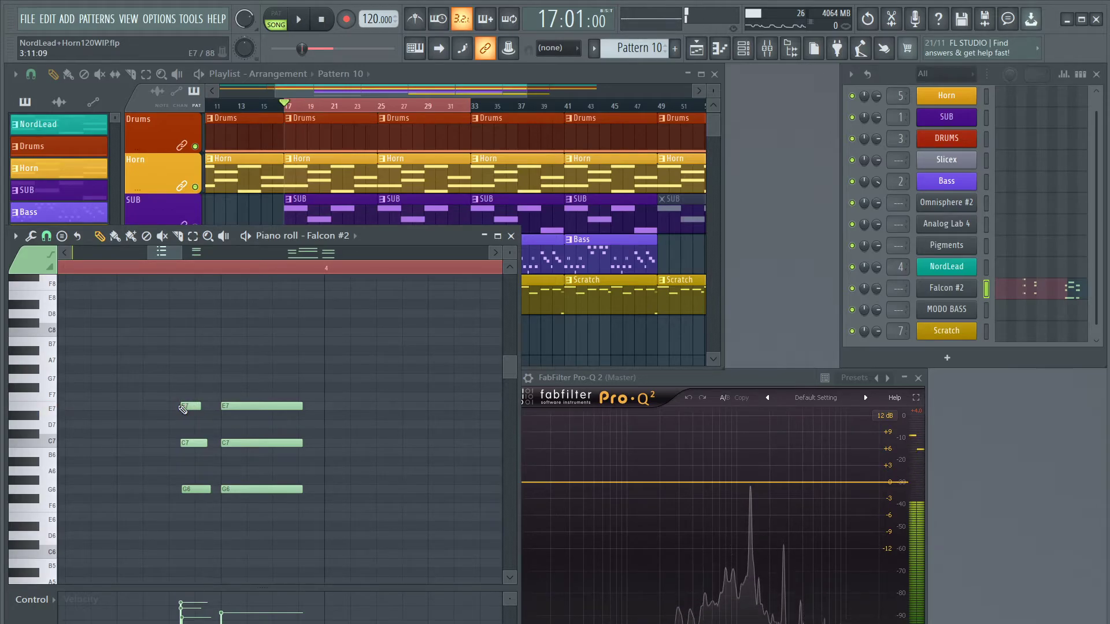
{"action": "key", "text": "space"}
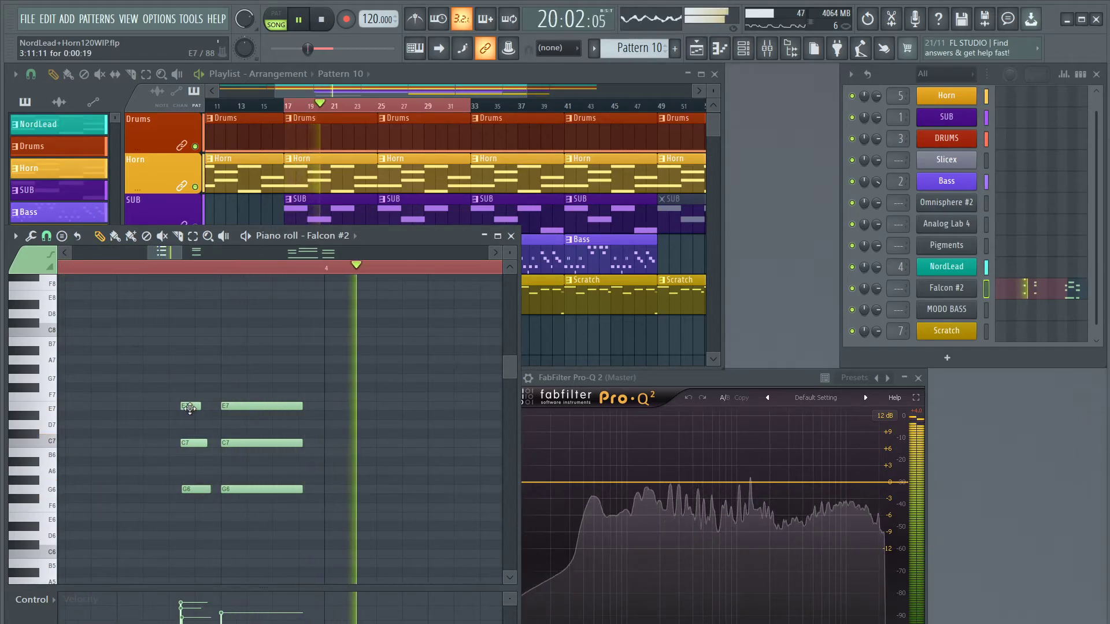
{"action": "key", "text": "space"}
{"action": "left_click_drag", "start_coordinate": [190, 408], "coordinate": [177, 444]}
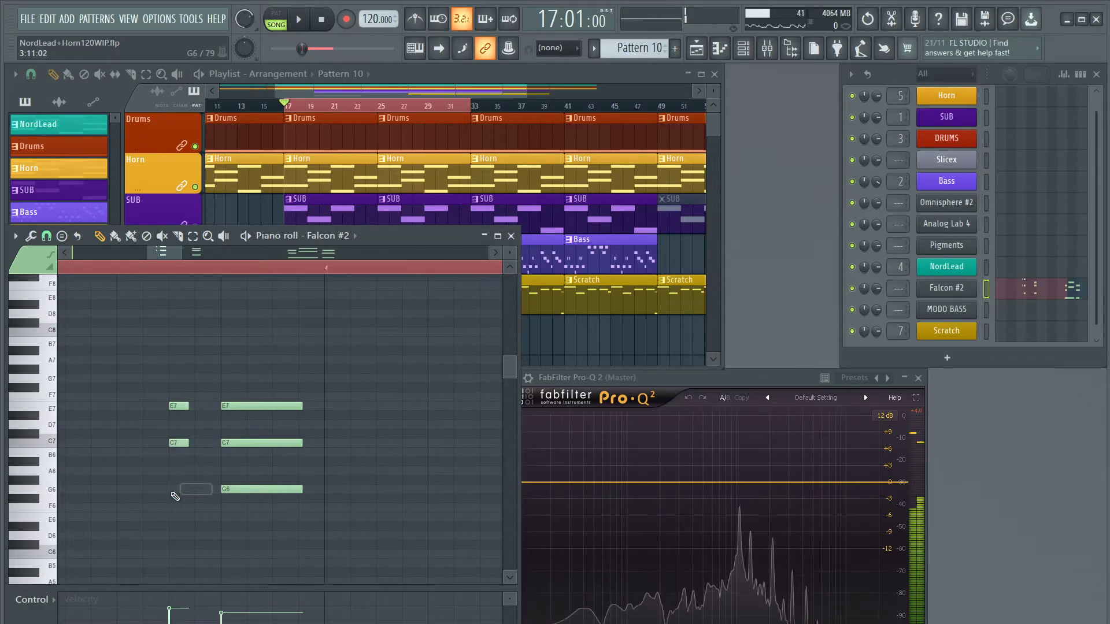
{"action": "left_click_drag", "start_coordinate": [184, 489], "coordinate": [172, 492]}
{"action": "left_click_drag", "start_coordinate": [170, 610], "coordinate": [179, 620]}
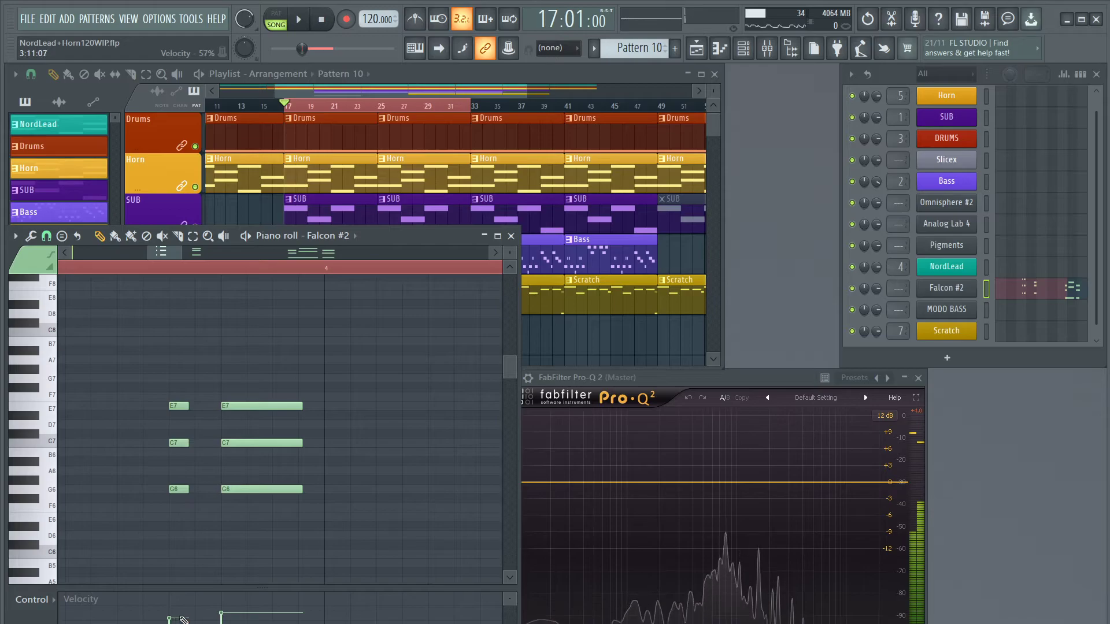
Play the corrected part back from bar 17 and audition the chords before bars 4 and 5
{"action": "key", "text": "space"}
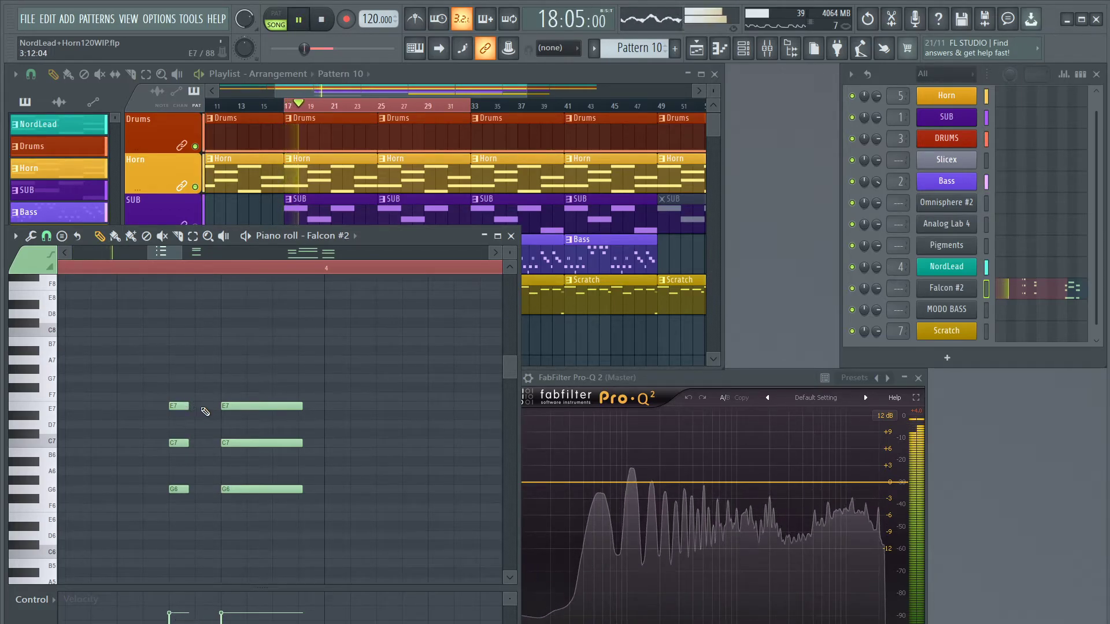
{"action": "scroll", "coordinate": [198, 271], "scroll_direction": "down", "scroll_amount": 3}
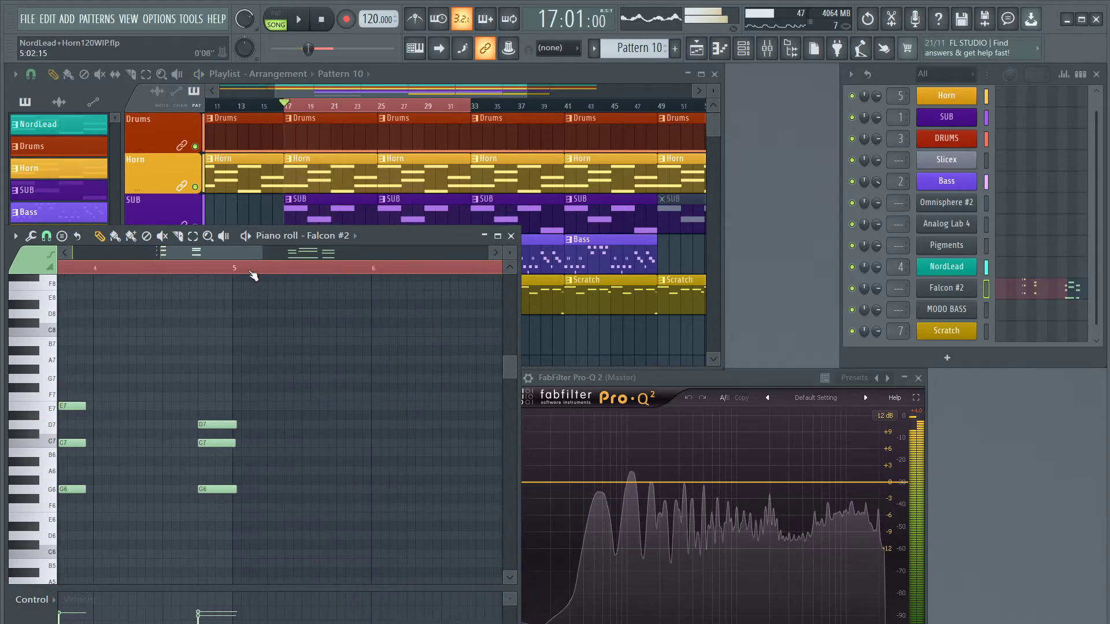
{"action": "key", "text": "space"}
{"action": "key", "text": "y"}
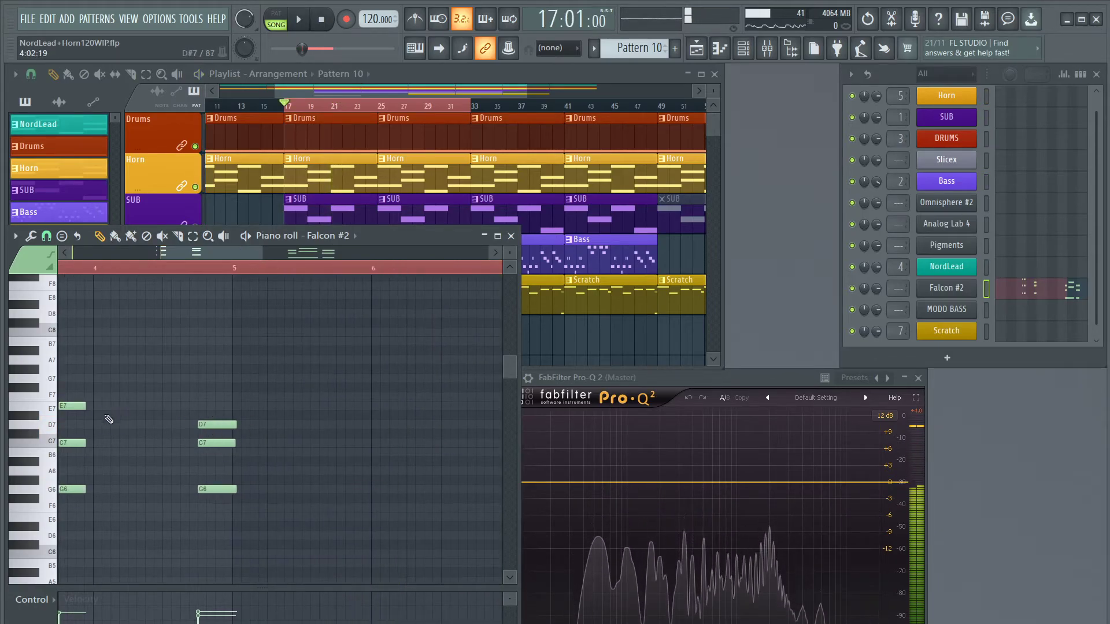
{"action": "left_click", "coordinate": [74, 387]}
{"action": "left_click", "coordinate": [226, 416]}
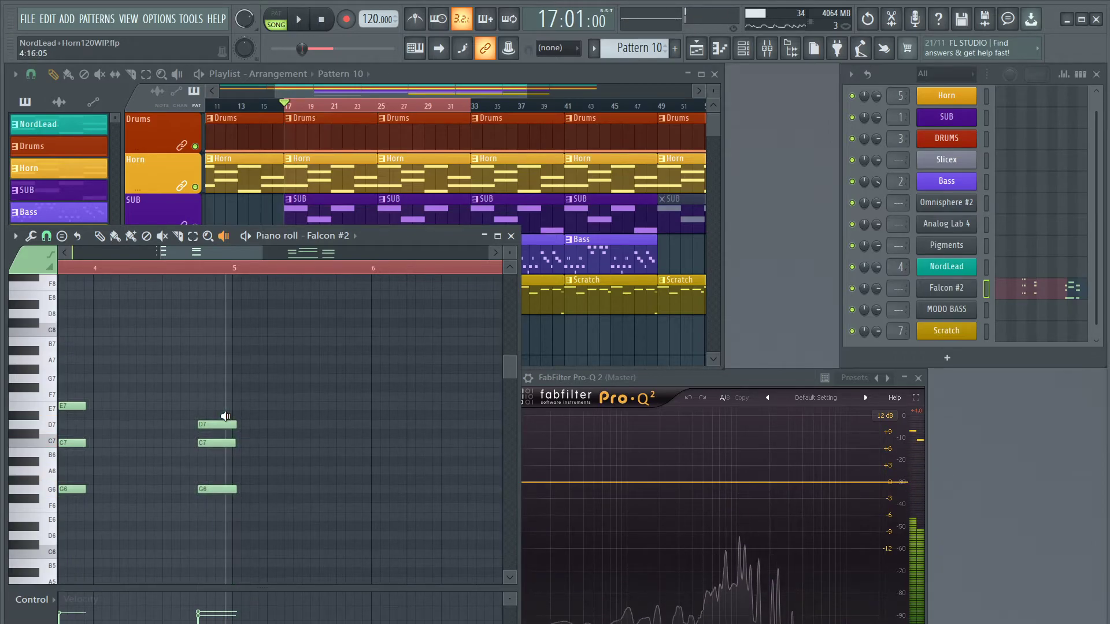
Try an extra top note on the chord before bar 5, at G7 and F7, auditioning it against the chord before bar 4
{"action": "left_click", "coordinate": [207, 378]}
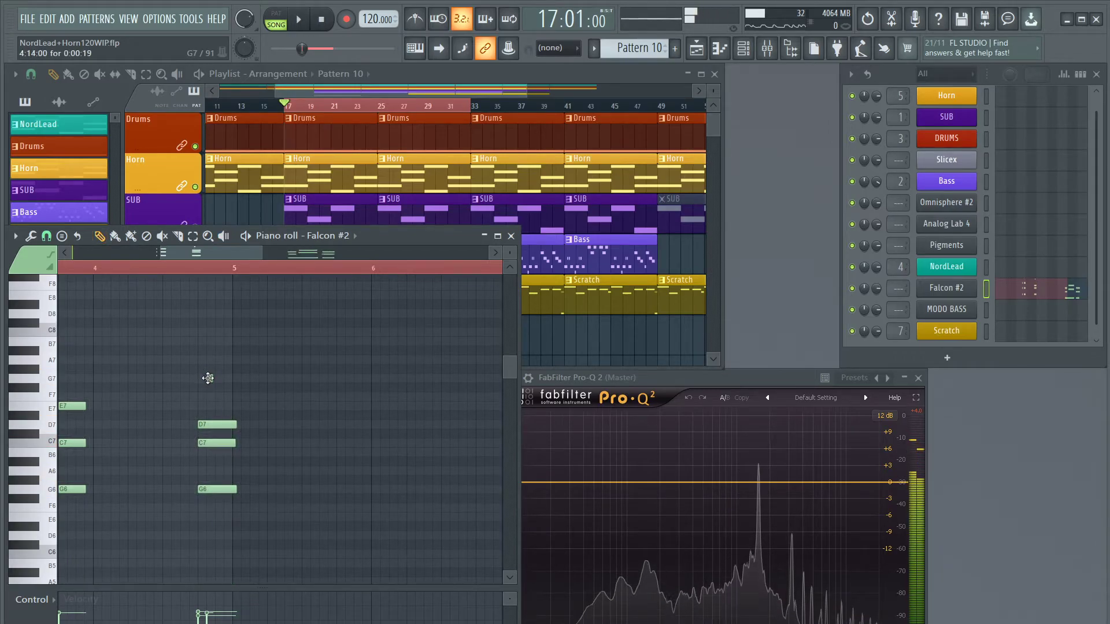
{"action": "left_click", "coordinate": [223, 379]}
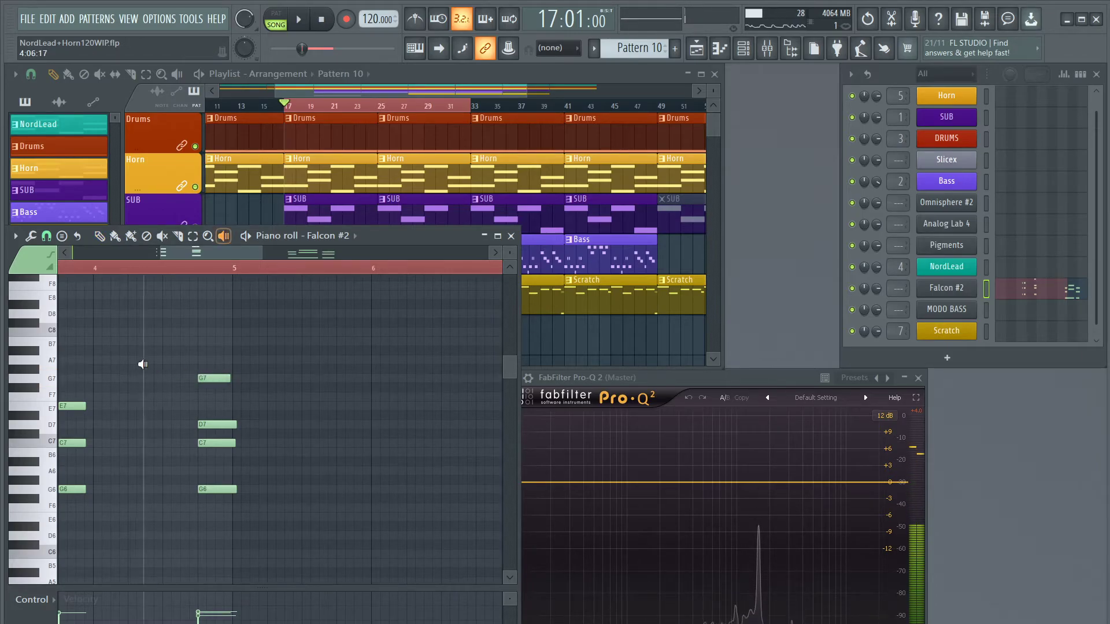
{"action": "left_click", "coordinate": [89, 365]}
{"action": "left_click", "coordinate": [215, 368]}
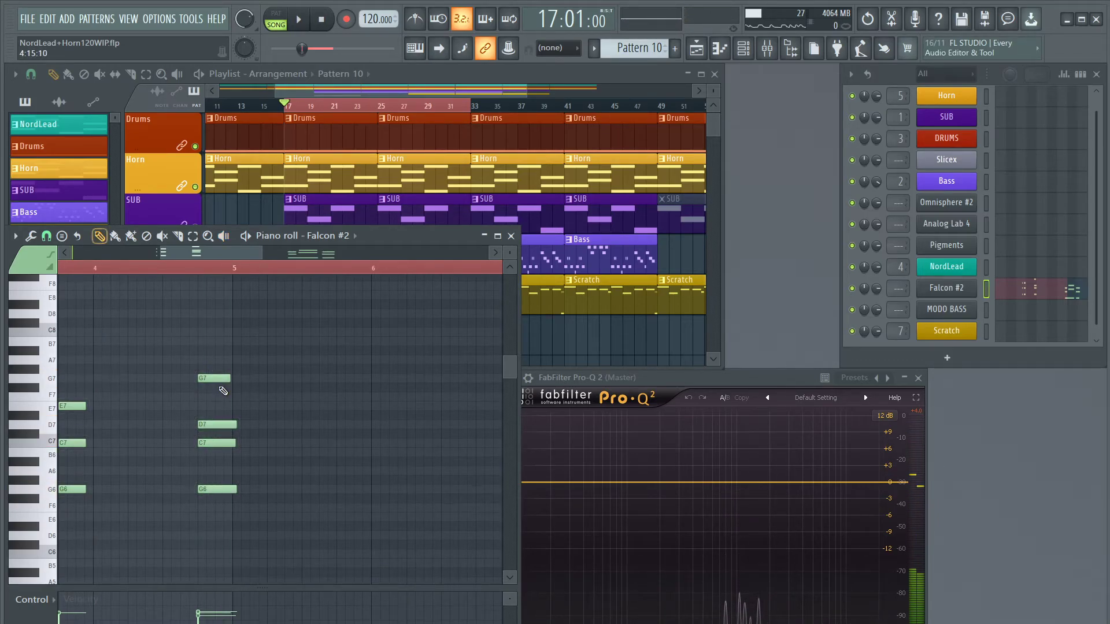
{"action": "left_click_drag", "start_coordinate": [218, 378], "coordinate": [221, 400]}
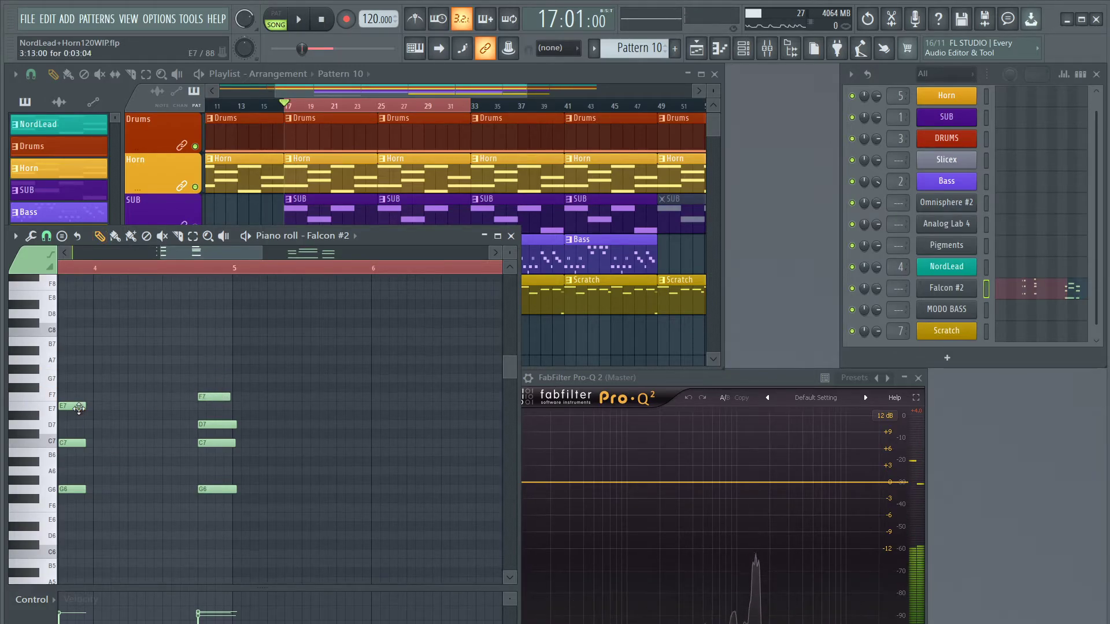
{"action": "left_click", "coordinate": [68, 386]}
{"action": "left_click", "coordinate": [68, 386]}
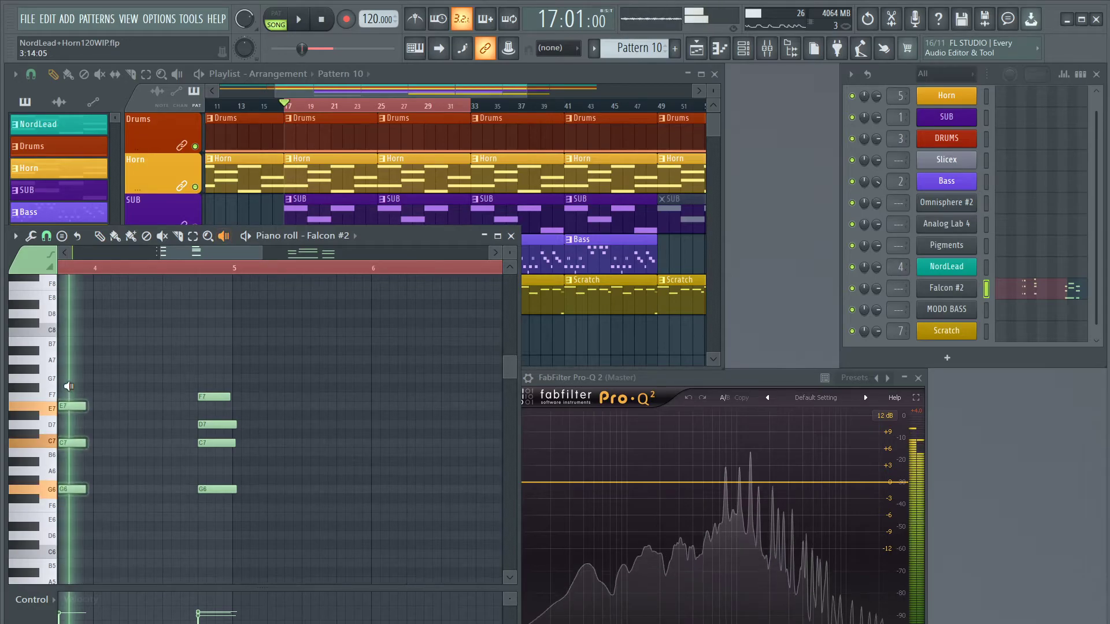
{"action": "left_click", "coordinate": [222, 411]}
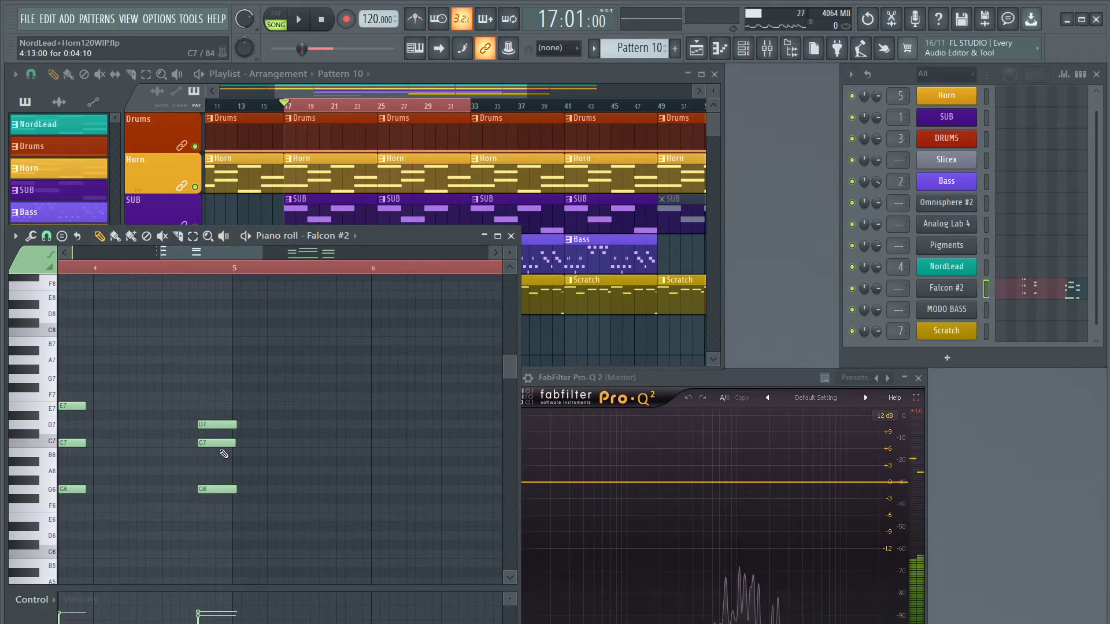
Lower the C7 in the chord before bar 5 to B6 and audition it against the chord before bar 4
{"action": "left_click_drag", "start_coordinate": [218, 443], "coordinate": [219, 452]}
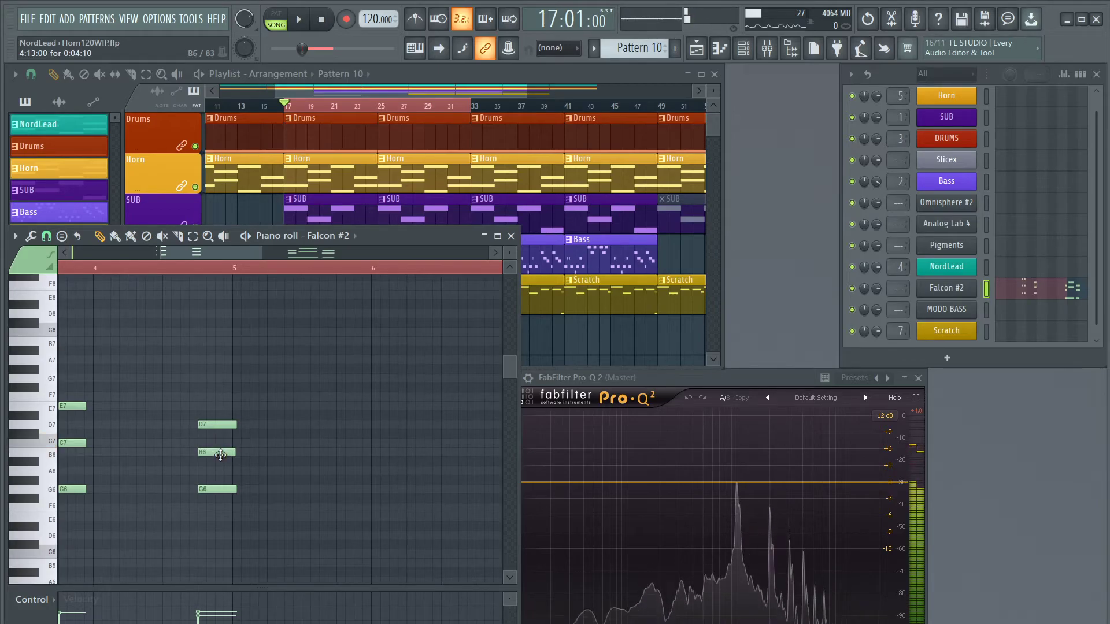
{"action": "key", "text": "y"}
{"action": "left_click", "coordinate": [76, 401]}
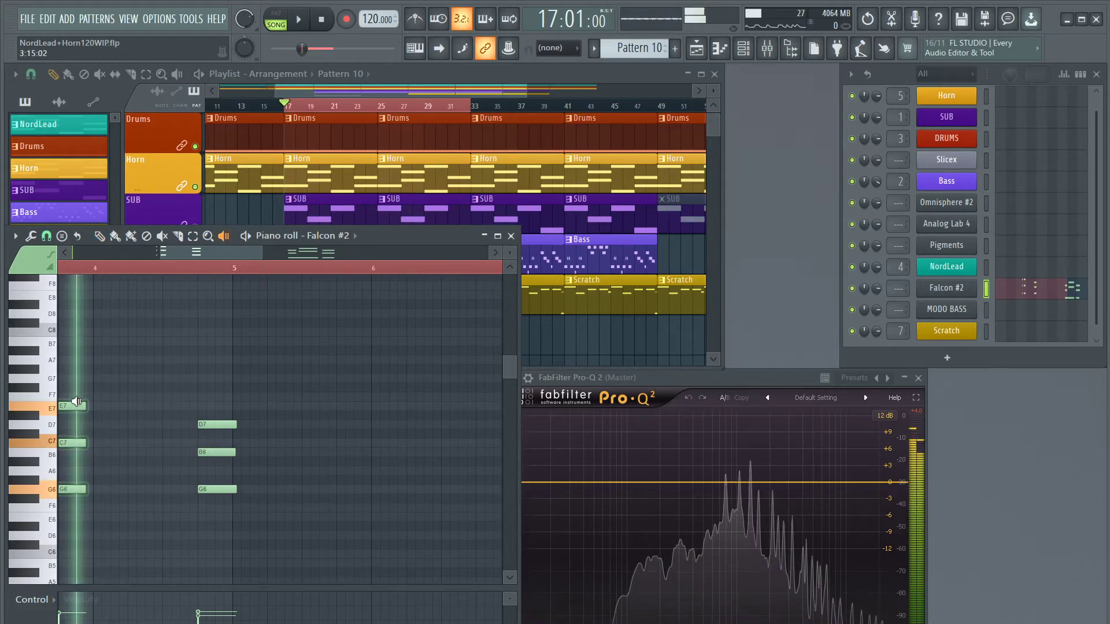
{"action": "left_click", "coordinate": [227, 423]}
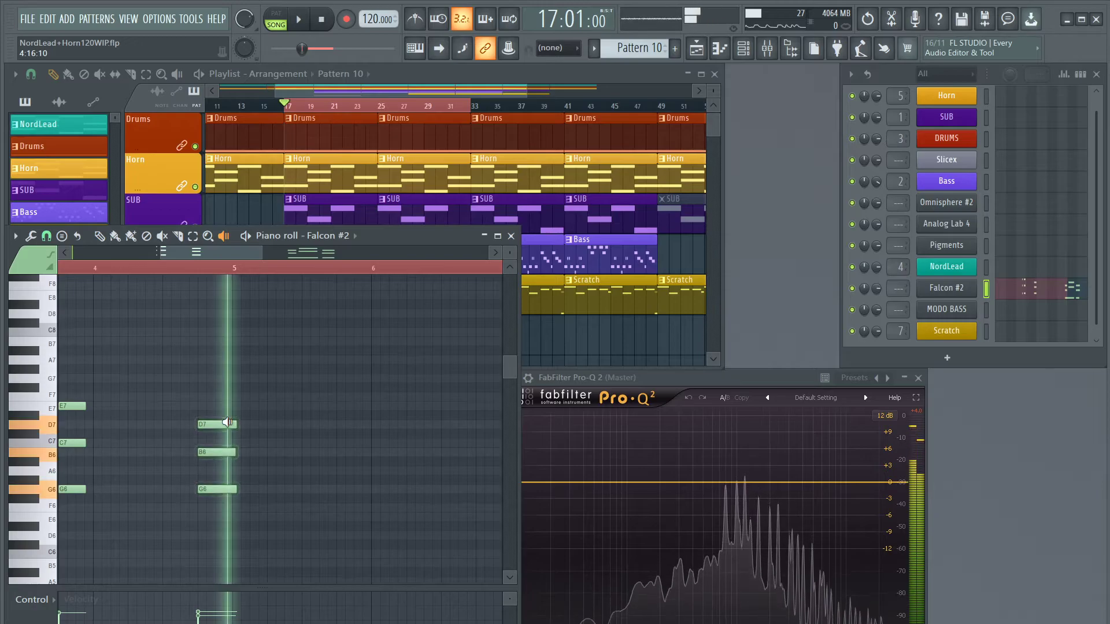
Play the part back from bar 17 and examine the timing of the chords around bars 8 and 9
{"action": "key", "text": "space"}
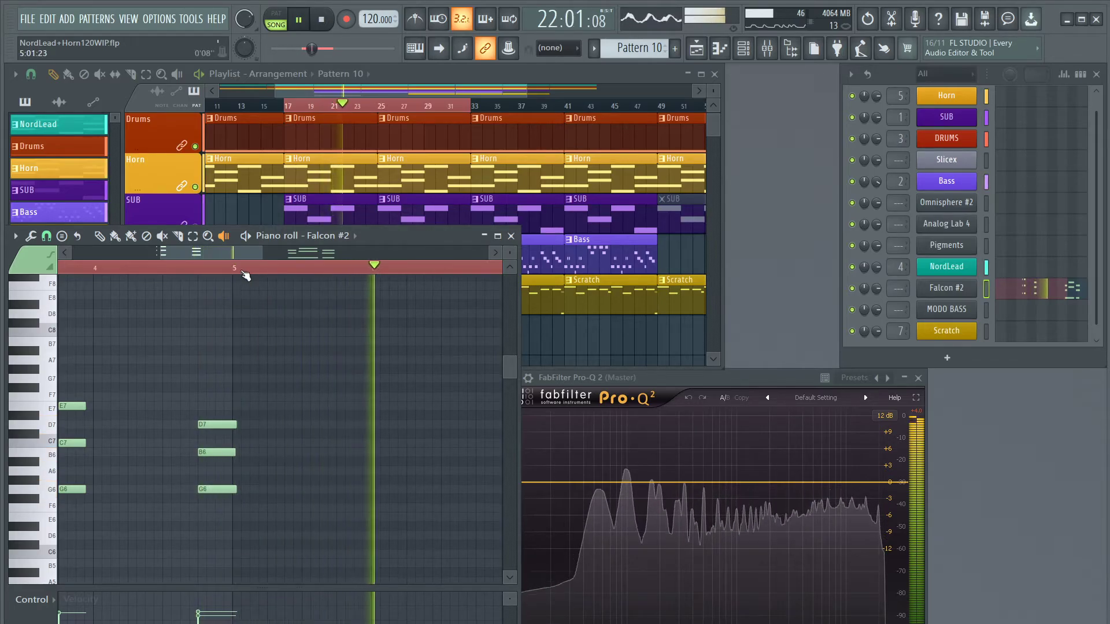
{"action": "scroll", "coordinate": [244, 274], "scroll_direction": "down", "scroll_amount": 3}
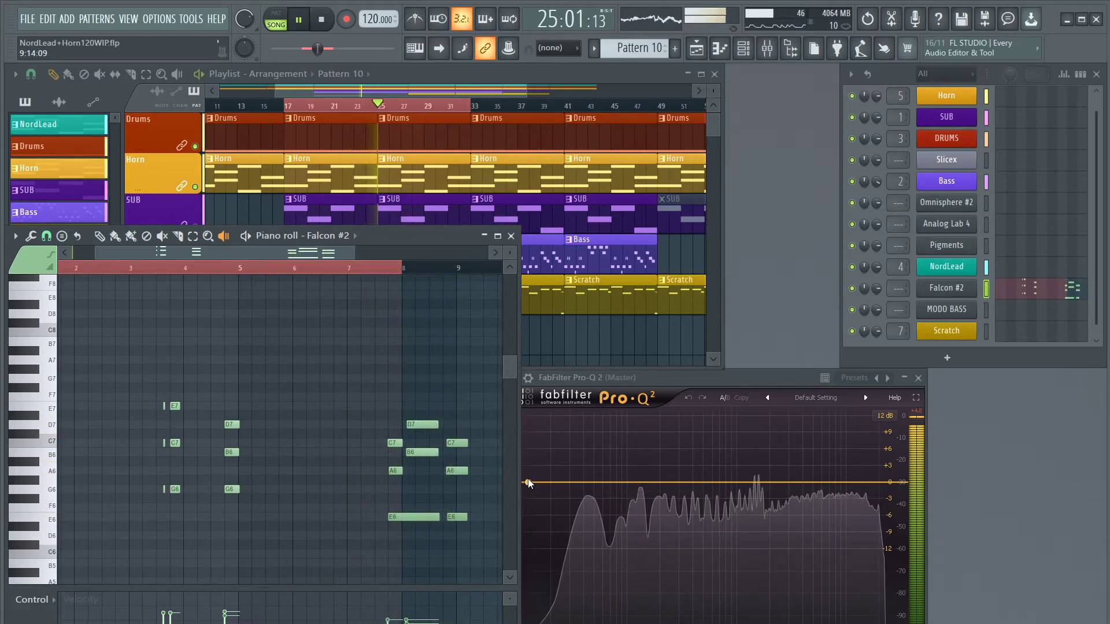
{"action": "key", "text": "space"}
{"action": "scroll", "coordinate": [411, 277], "scroll_direction": "up", "scroll_amount": 3}
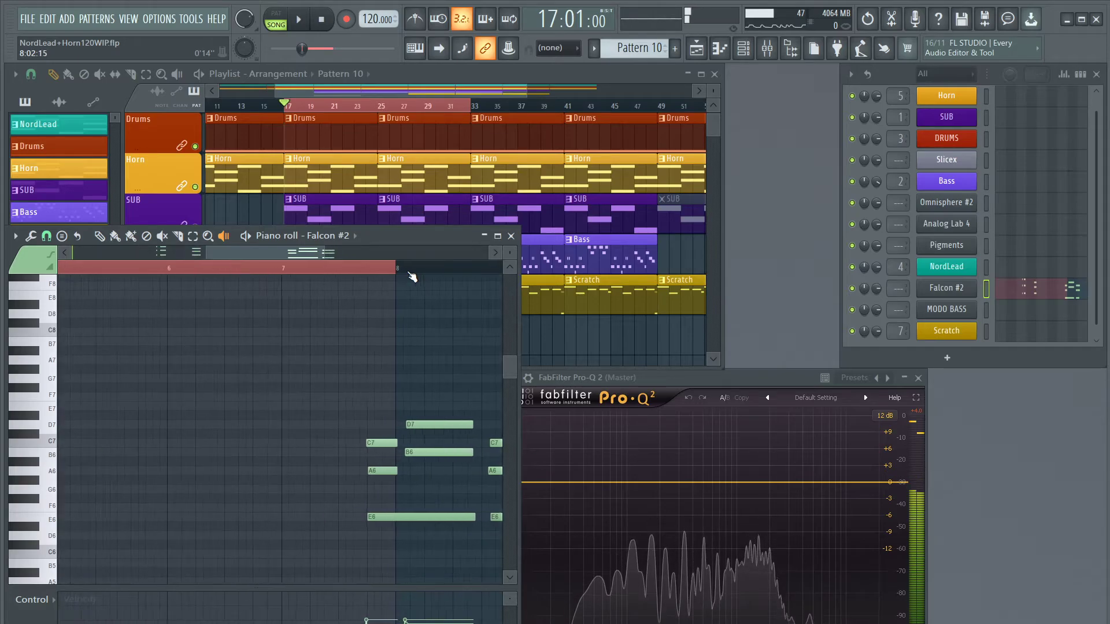
{"action": "scroll", "coordinate": [412, 277], "scroll_direction": "up", "scroll_amount": 2}
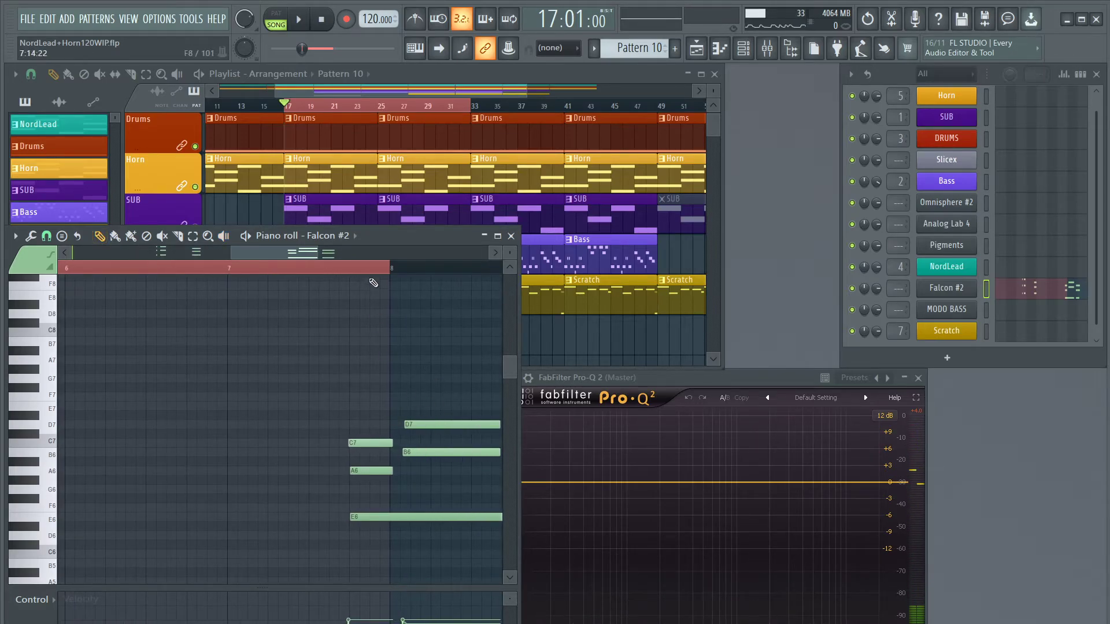
{"action": "scroll", "coordinate": [361, 272], "scroll_direction": "down", "scroll_amount": 2}
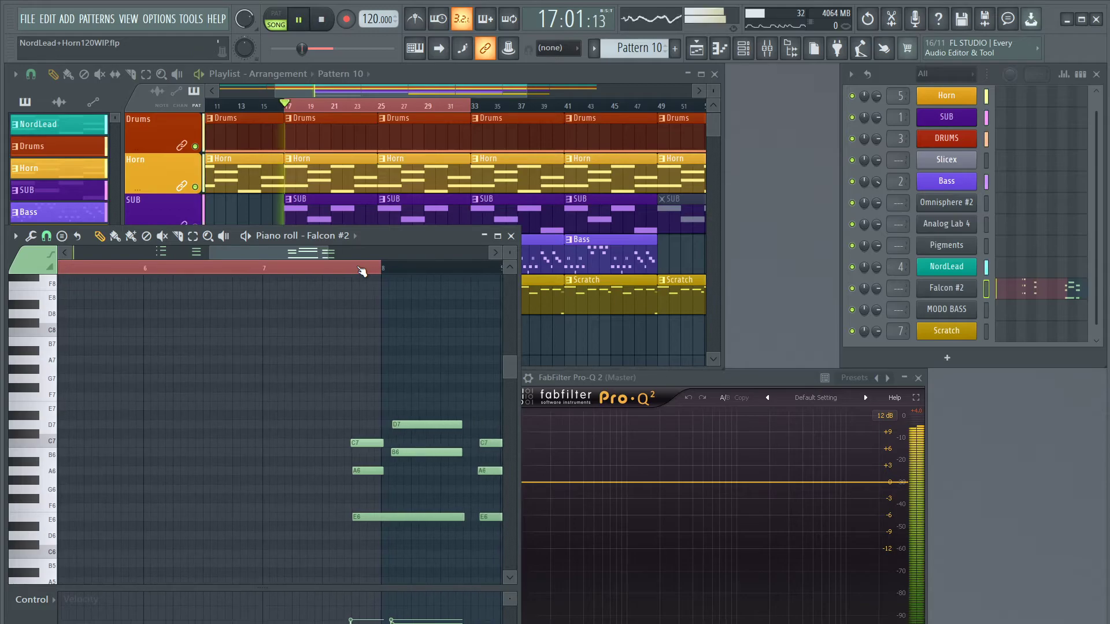
{"action": "left_click_drag", "start_coordinate": [289, 254], "coordinate": [334, 269]}
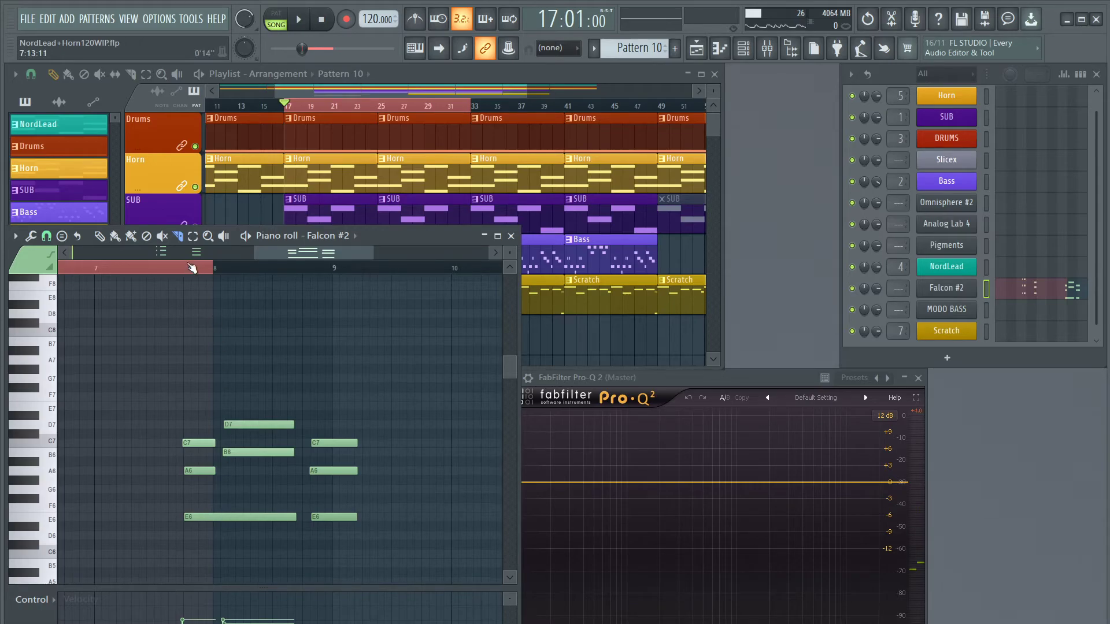
Close the piano roll, start playback in the playlist and reopen the Pattern 10 clip's notes
{"action": "left_click", "coordinate": [510, 236]}
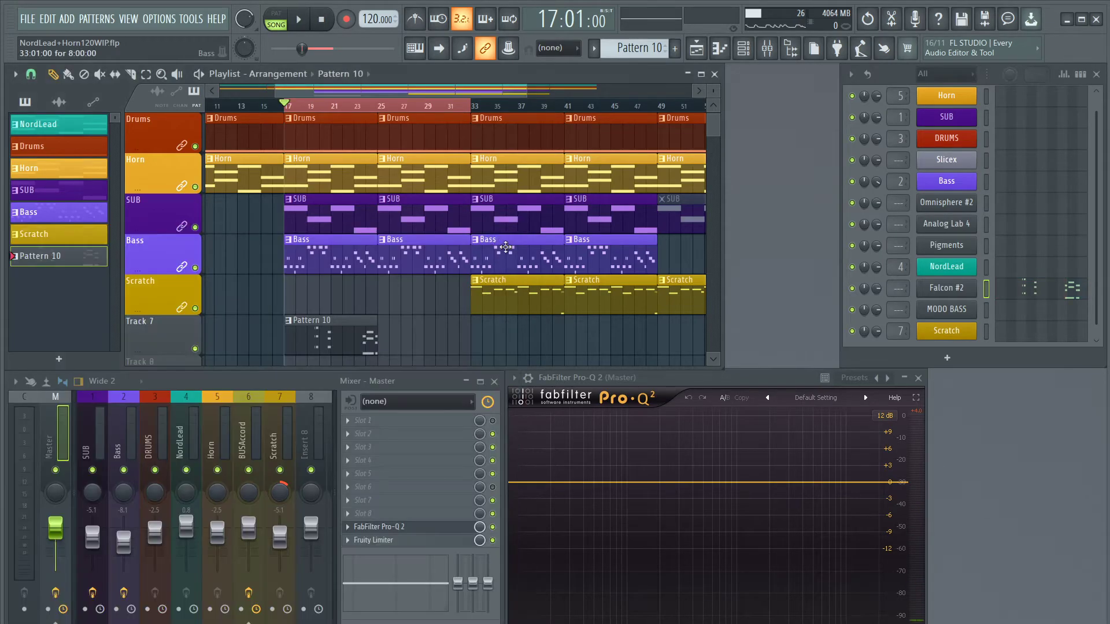
{"action": "key", "text": "space"}
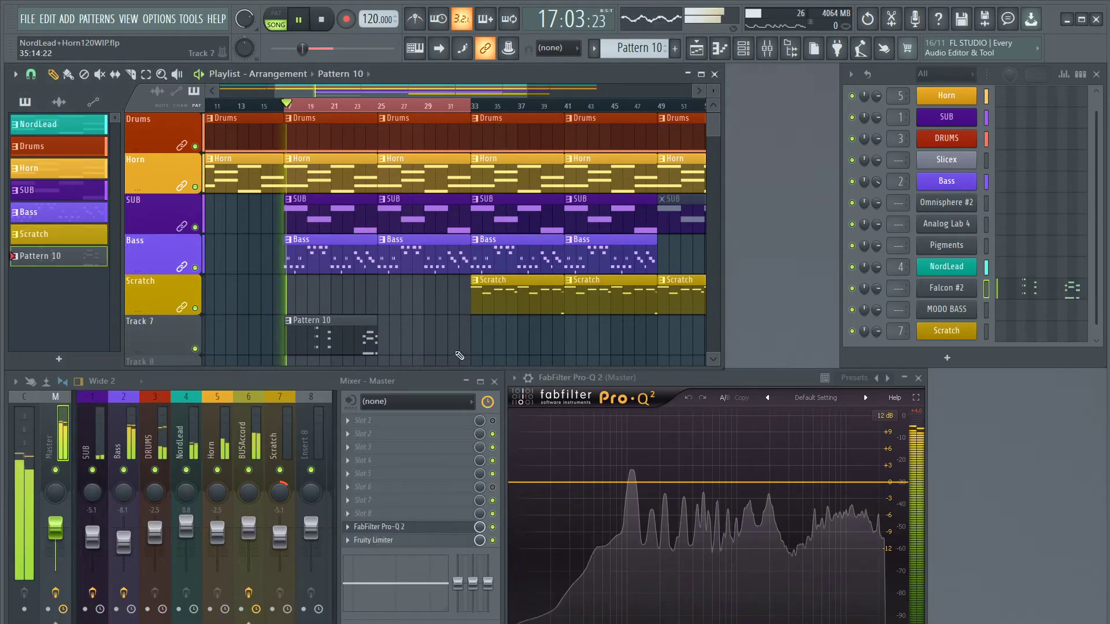
{"action": "double_click", "coordinate": [355, 325]}
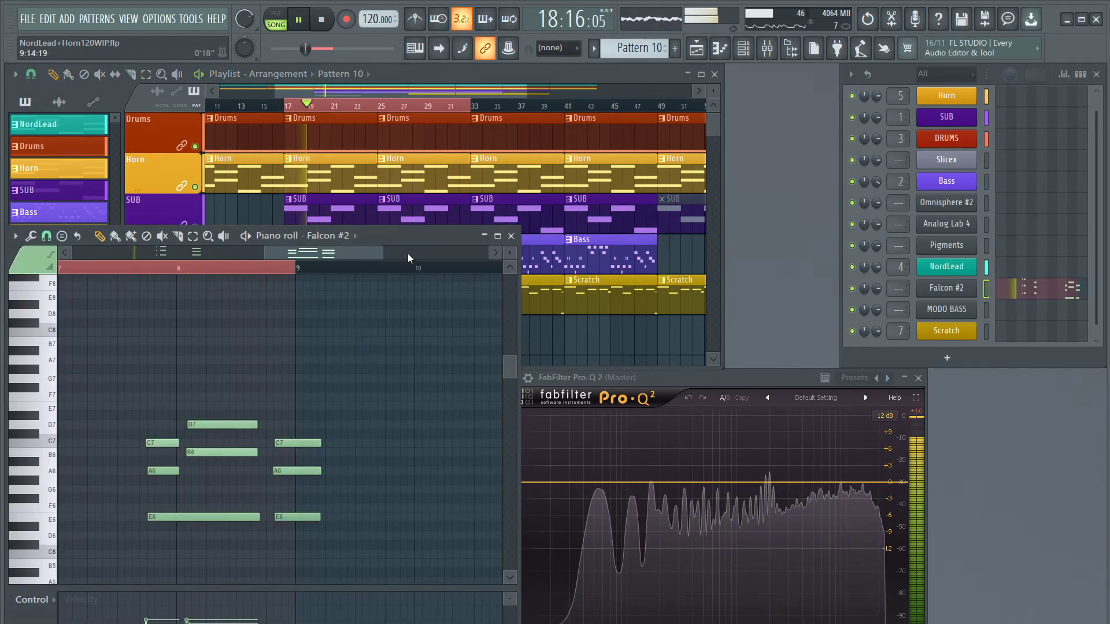
Re-enter the last chord's C7, A6 and E6 notes just before bar 9 so that they start slightly earlier
{"action": "left_click_drag", "start_coordinate": [429, 231], "coordinate": [510, 85]}
{"action": "left_click_drag", "start_coordinate": [367, 444], "coordinate": [372, 546]}
{"action": "left_click_drag", "start_coordinate": [418, 105], "coordinate": [317, 124]}
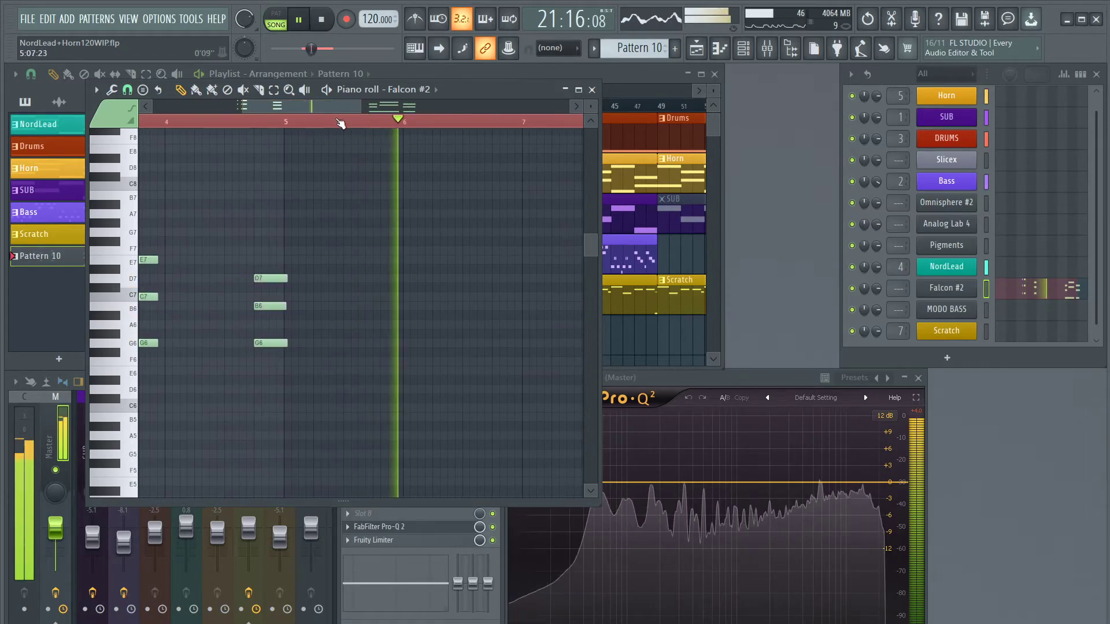
{"action": "scroll", "coordinate": [341, 124], "scroll_direction": "down", "scroll_amount": 3}
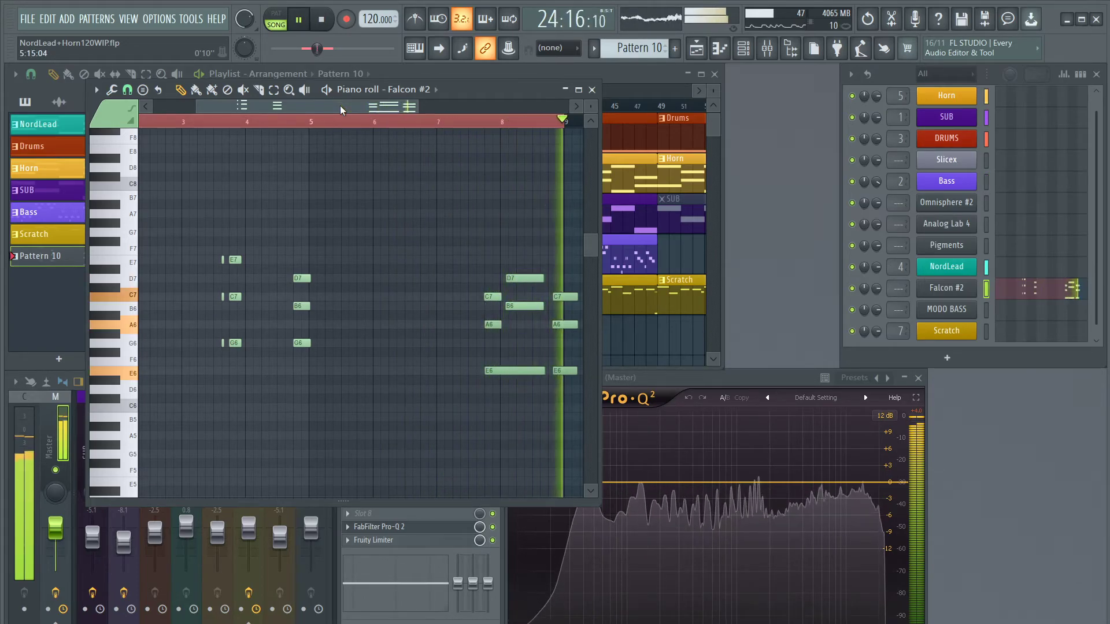
{"action": "key", "text": "space"}
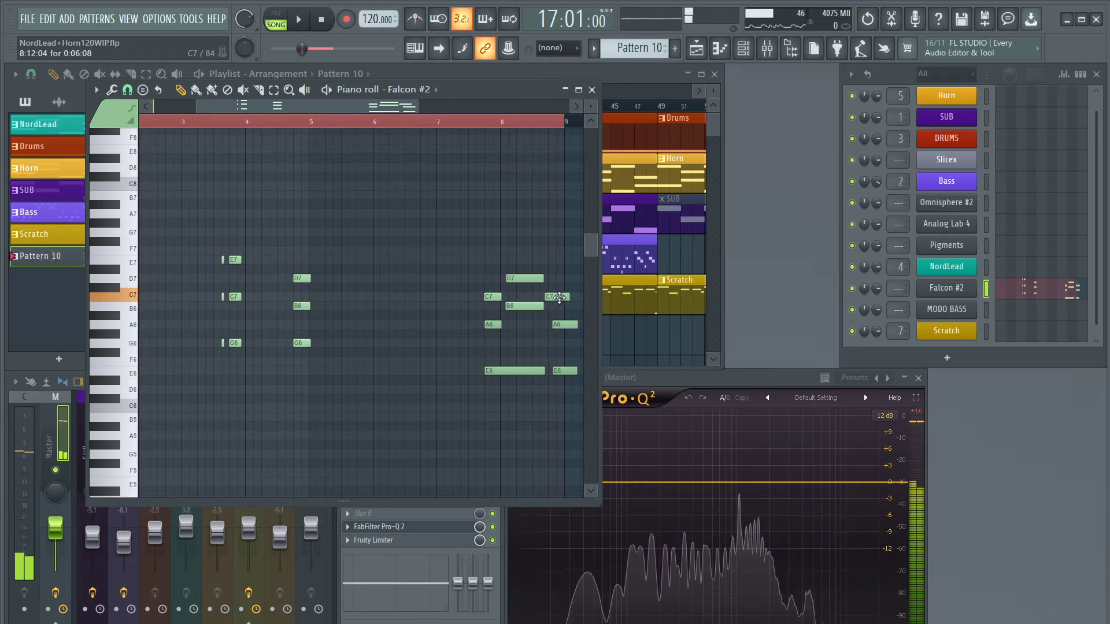
{"action": "right_click", "coordinate": [561, 298]}
{"action": "left_click", "coordinate": [559, 297]}
{"action": "right_click", "coordinate": [565, 325]}
{"action": "left_click", "coordinate": [553, 325]}
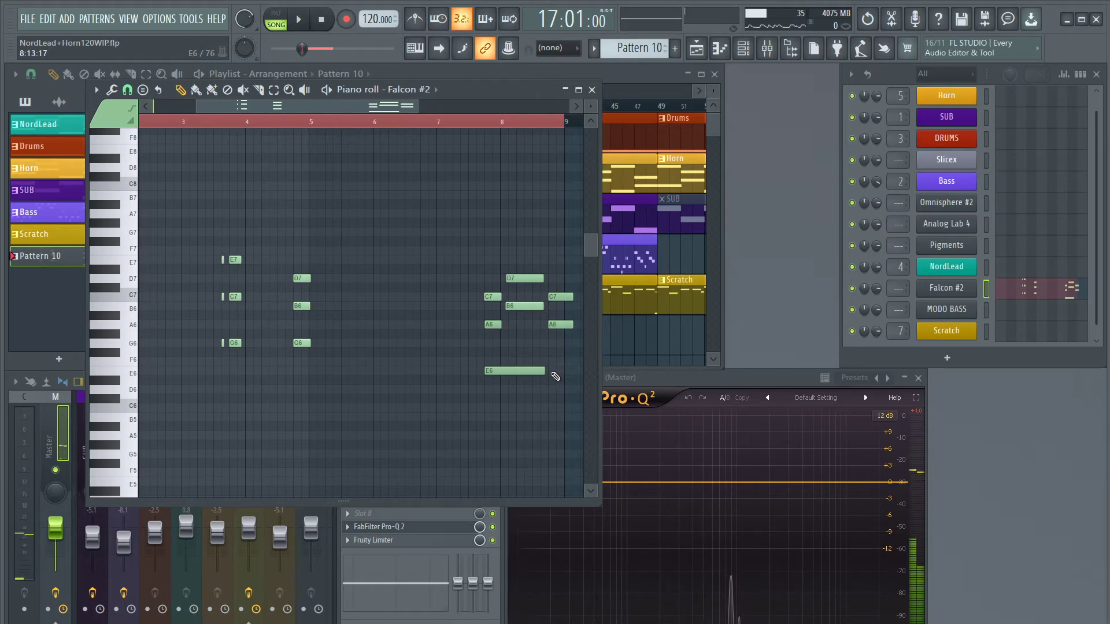
{"action": "left_click", "coordinate": [552, 372]}
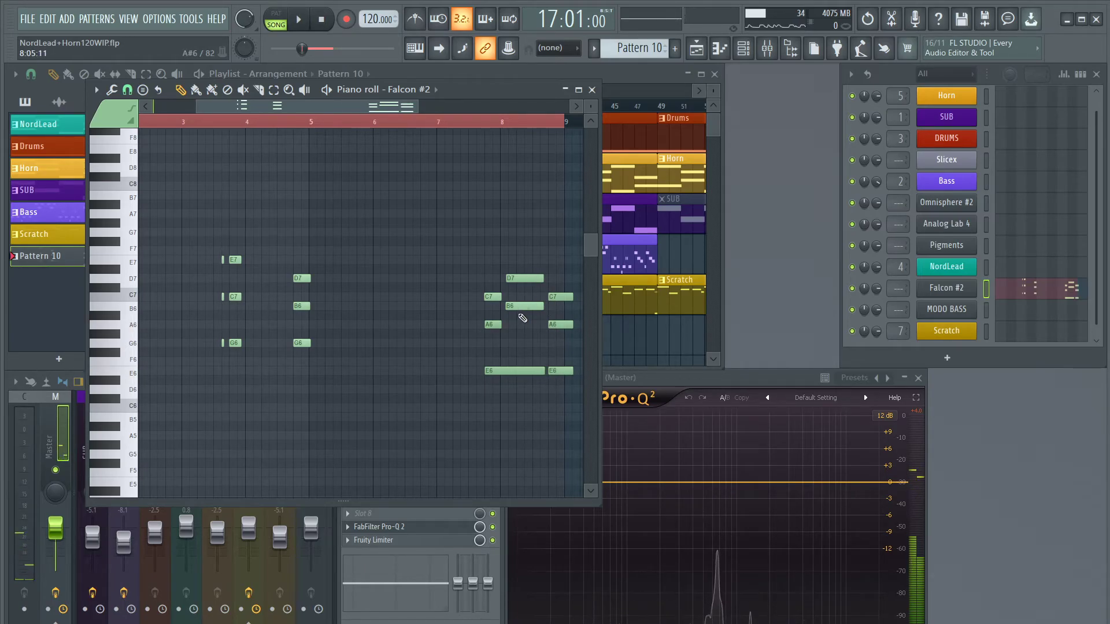
Shift the long B6 and D7 notes earlier to start exactly on bar 8 (8:01:00), and play the part back
{"action": "left_click_drag", "start_coordinate": [520, 306], "coordinate": [539, 307]}
{"action": "right_click", "coordinate": [530, 307]}
{"action": "left_click", "coordinate": [501, 307]}
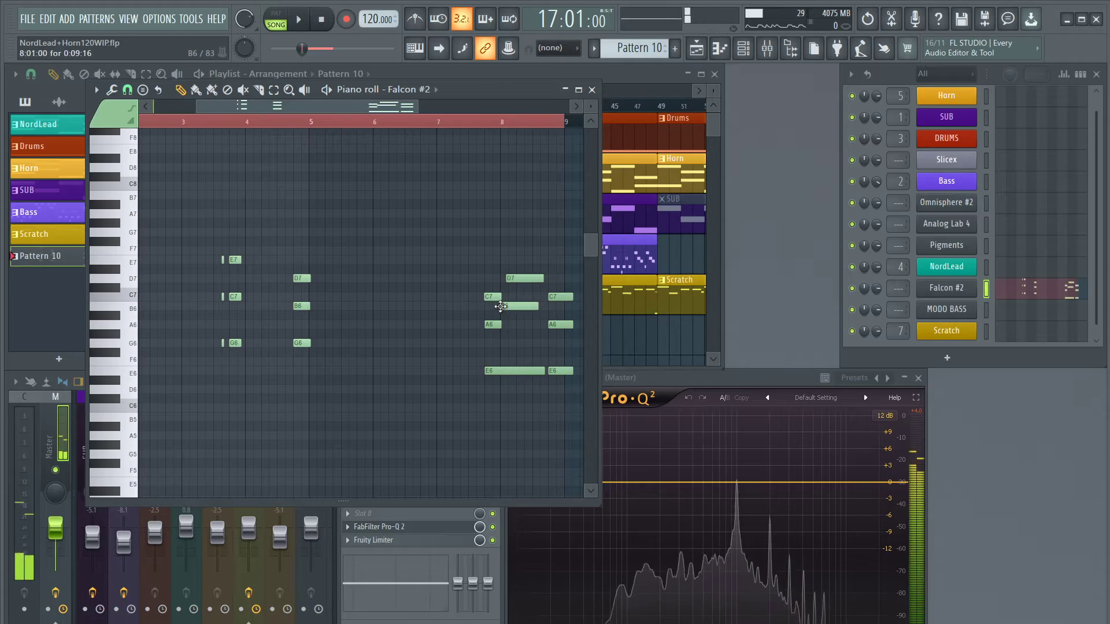
{"action": "right_click", "coordinate": [506, 279]}
{"action": "left_click", "coordinate": [504, 280]}
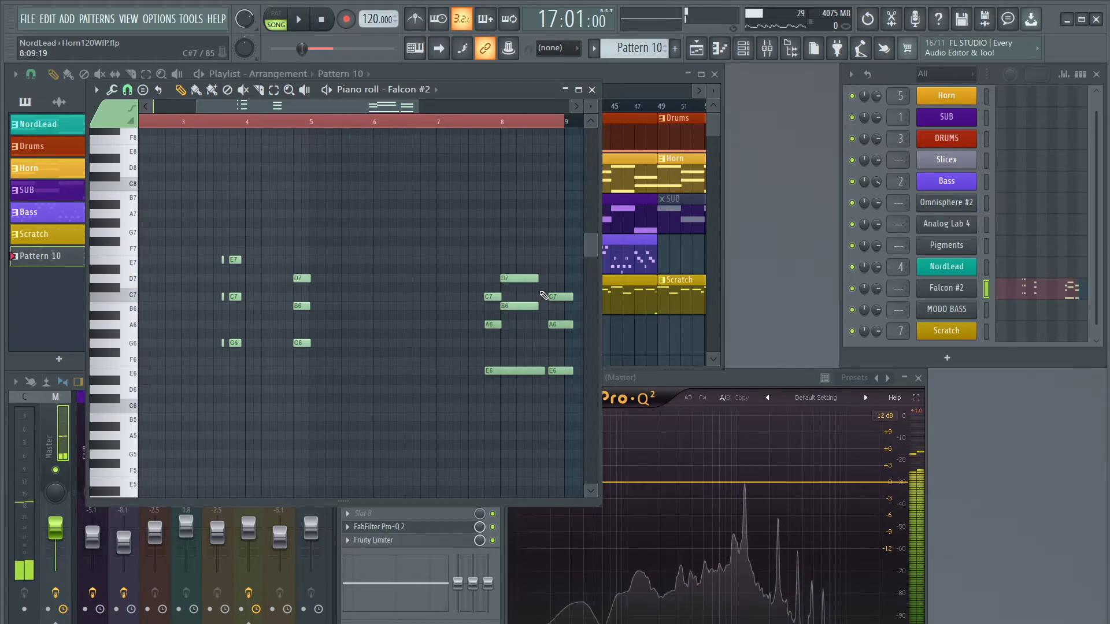
{"action": "key", "text": "space"}
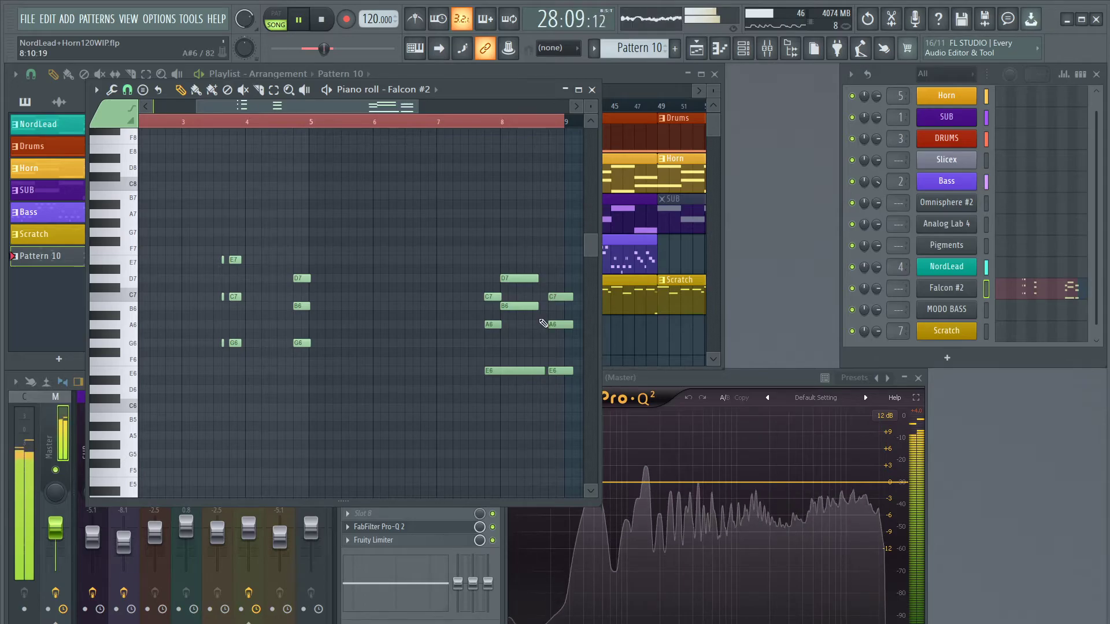
Stop playback, close the piano roll and place a second Pattern 10 clip at bar 25 on Track 7
{"action": "key", "text": "space"}
{"action": "left_click", "coordinate": [592, 90]}
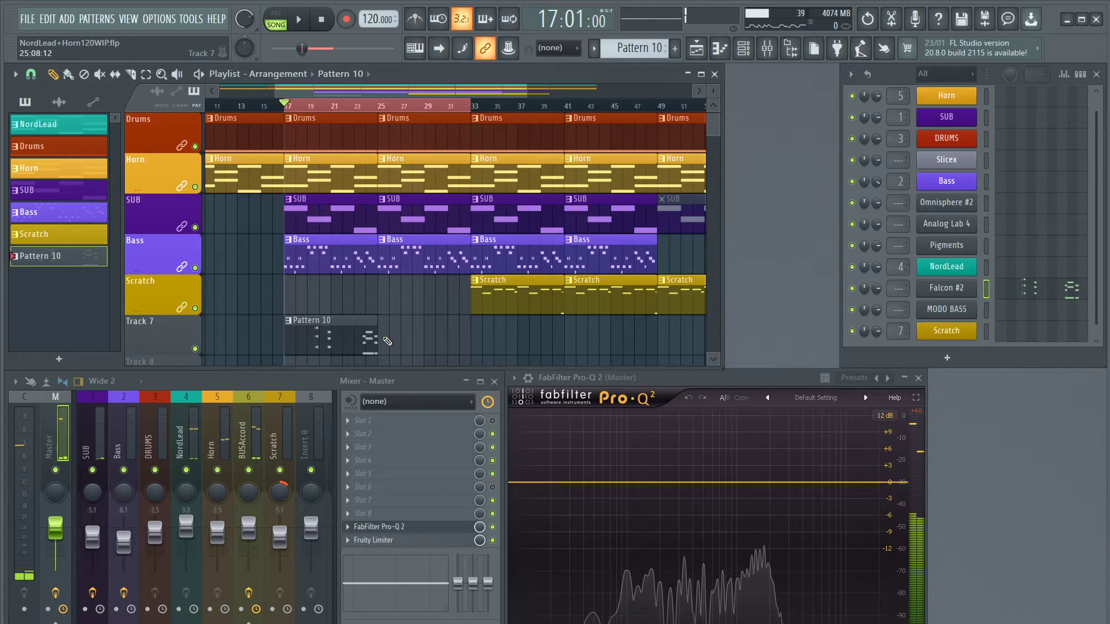
{"action": "left_click_drag", "start_coordinate": [342, 351], "coordinate": [438, 330]}
Rename the Falcon #2 channel as Piano and colour it blue
{"action": "right_click", "coordinate": [973, 285]}
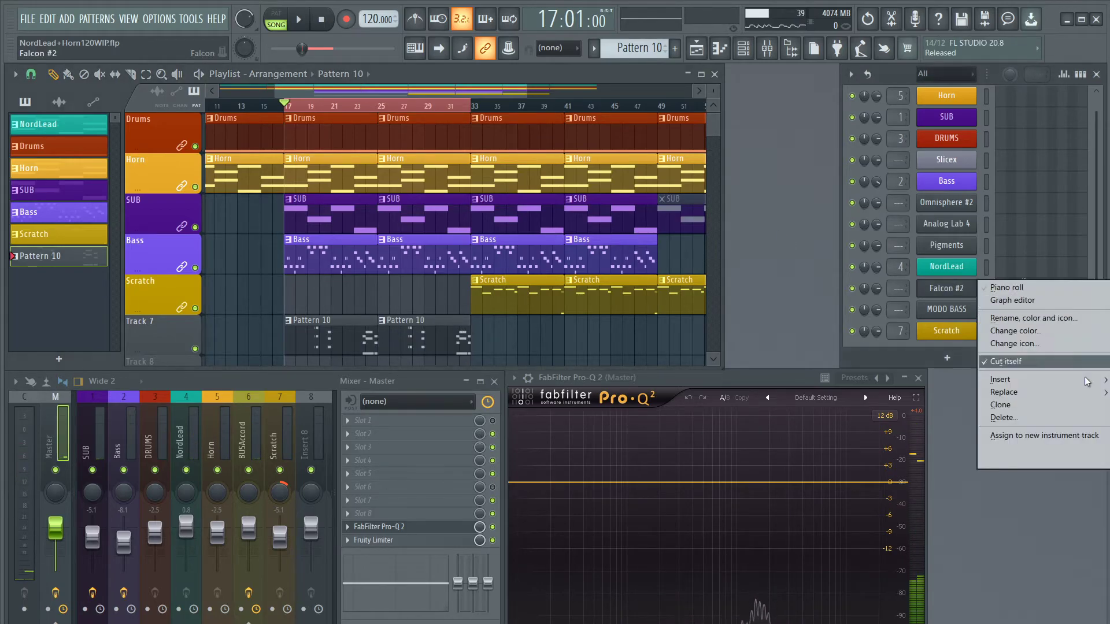
{"action": "left_click", "coordinate": [1017, 318]}
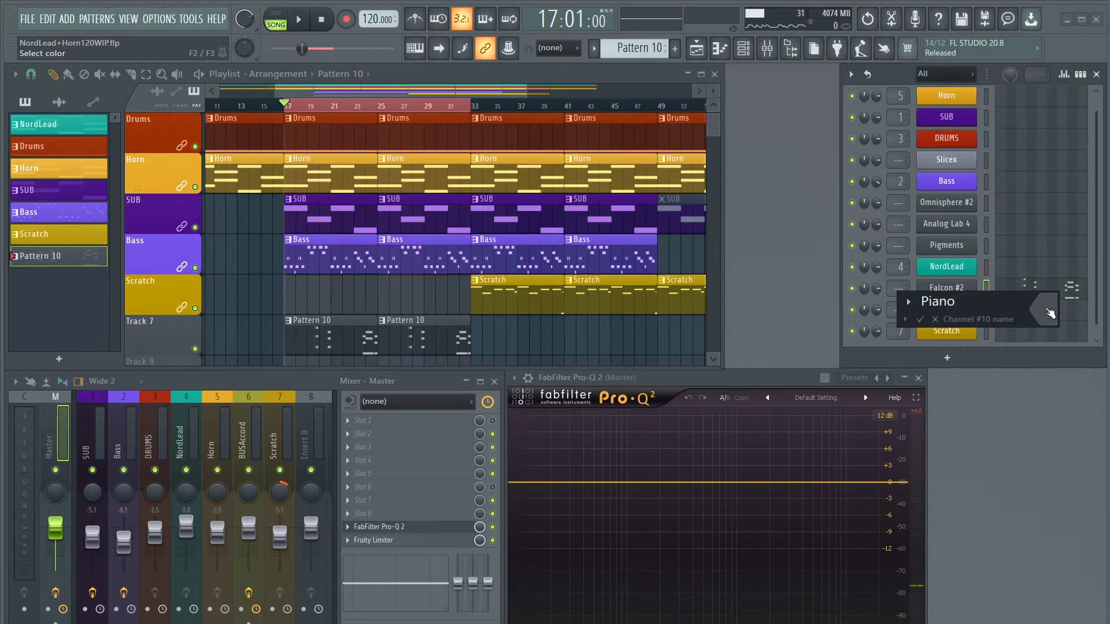
{"action": "left_click", "coordinate": [1049, 312]}
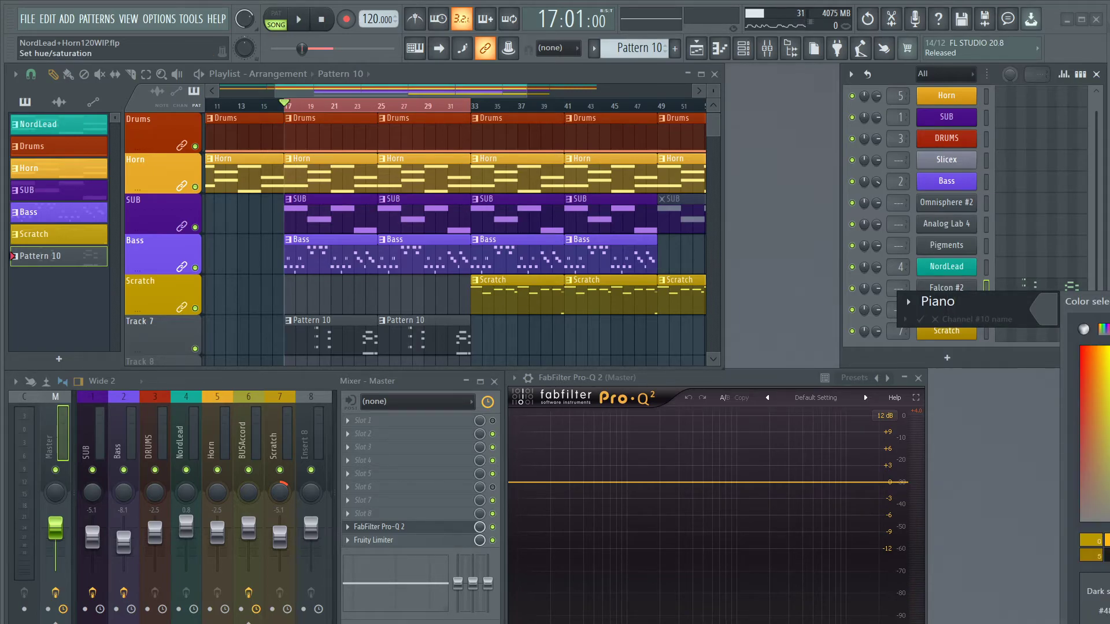
{"action": "left_click", "coordinate": [1109, 604]}
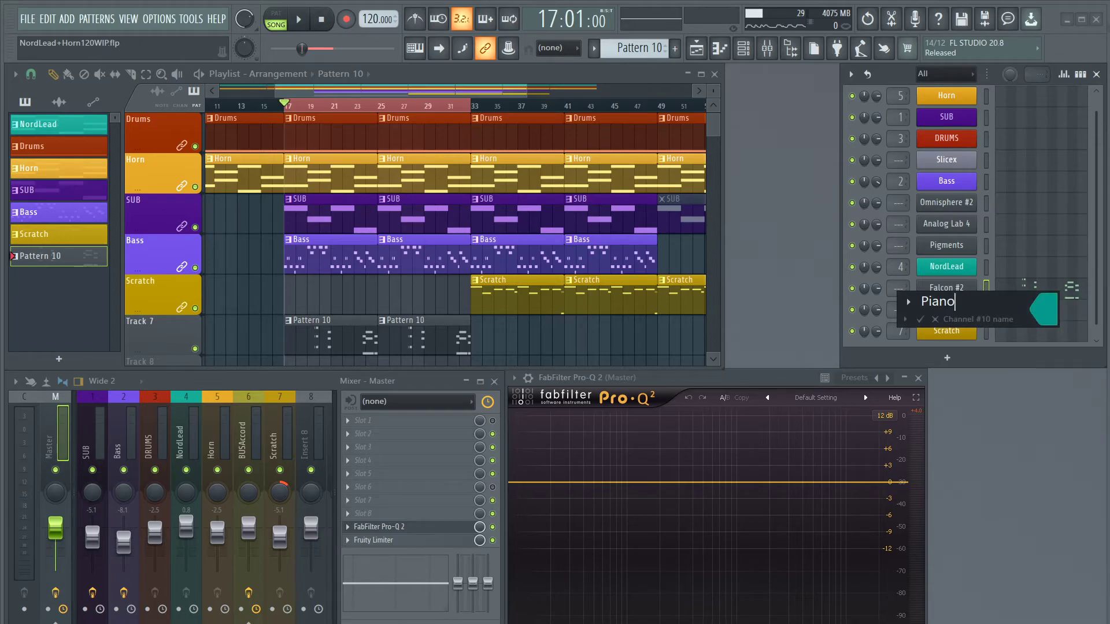
{"action": "left_click", "coordinate": [1054, 312]}
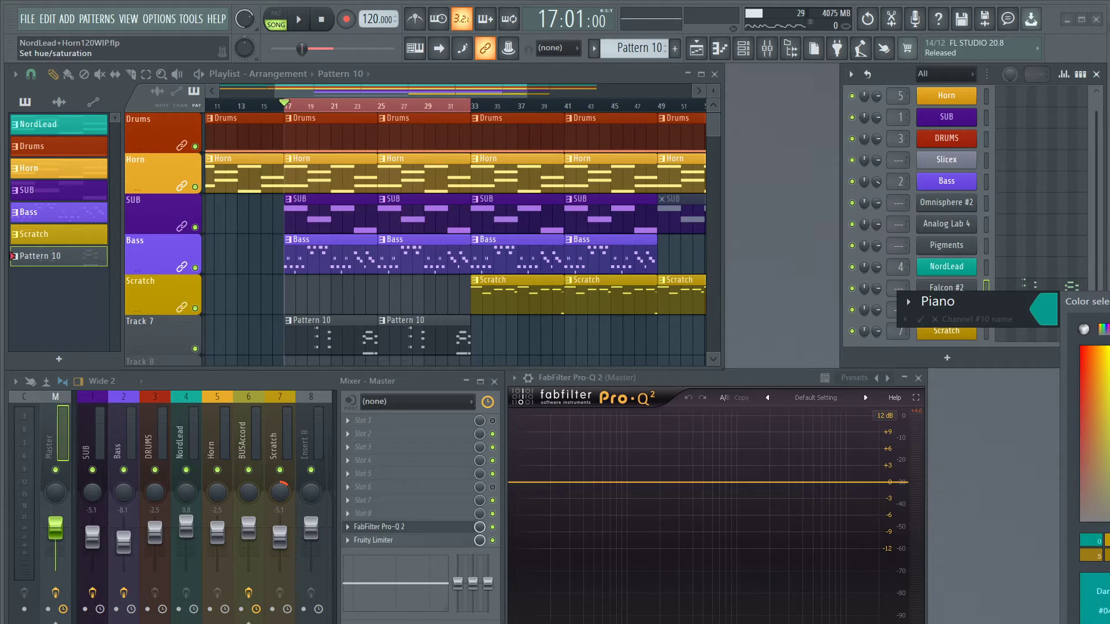
{"action": "left_click", "coordinate": [1107, 601]}
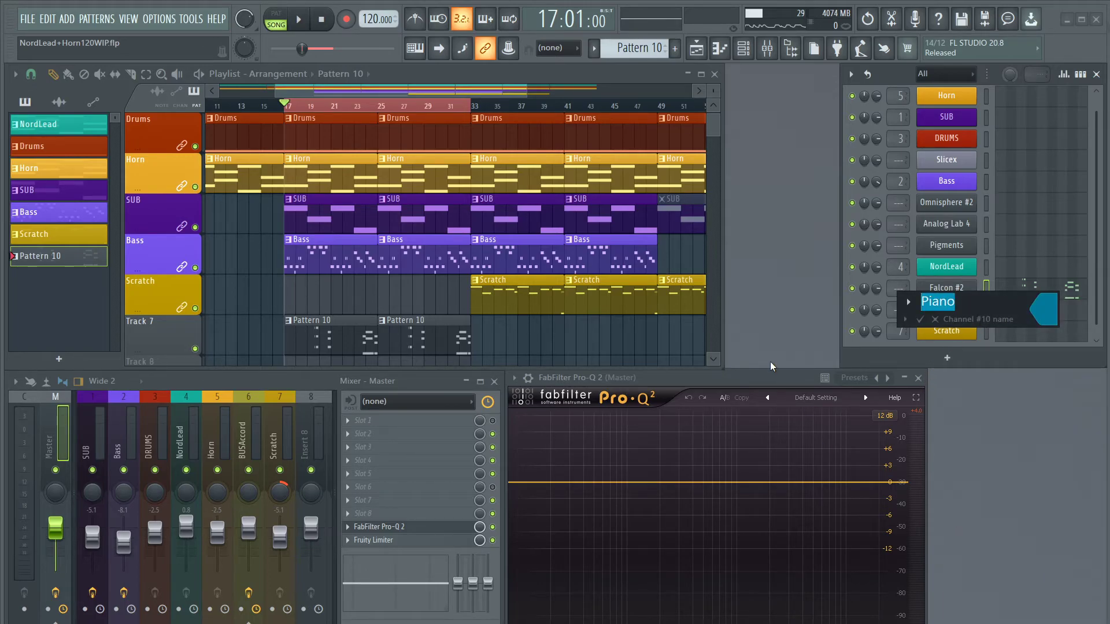
{"action": "key", "text": "Return"}
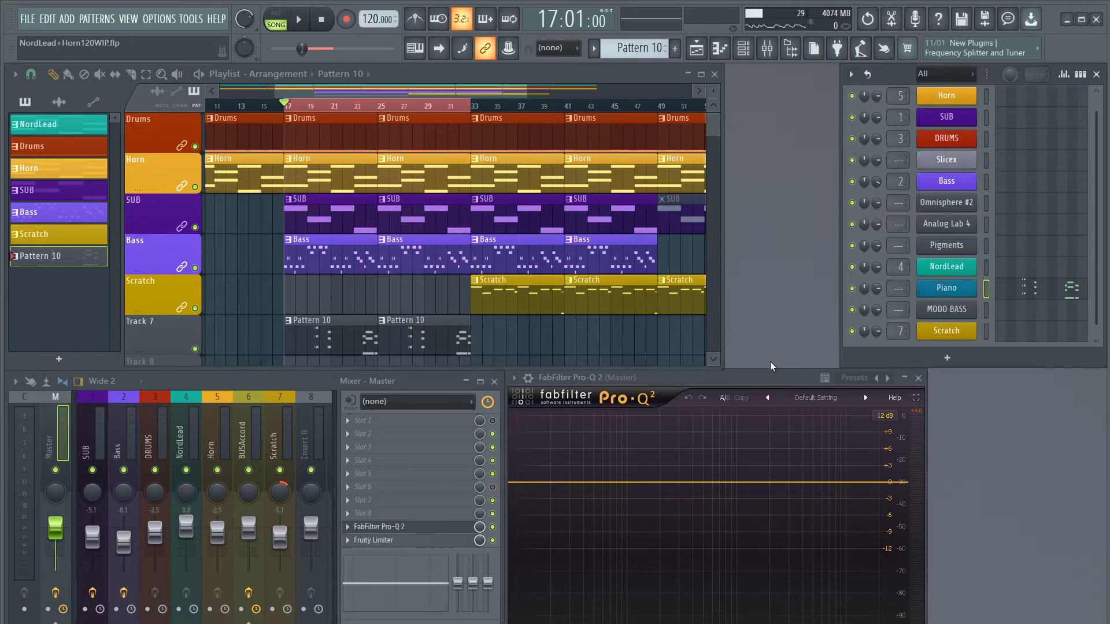
Clear the loop selection over bars 17 to 33 and play the arrangement from bar 1
{"action": "left_click", "coordinate": [299, 20]}
{"action": "left_click", "coordinate": [300, 21]}
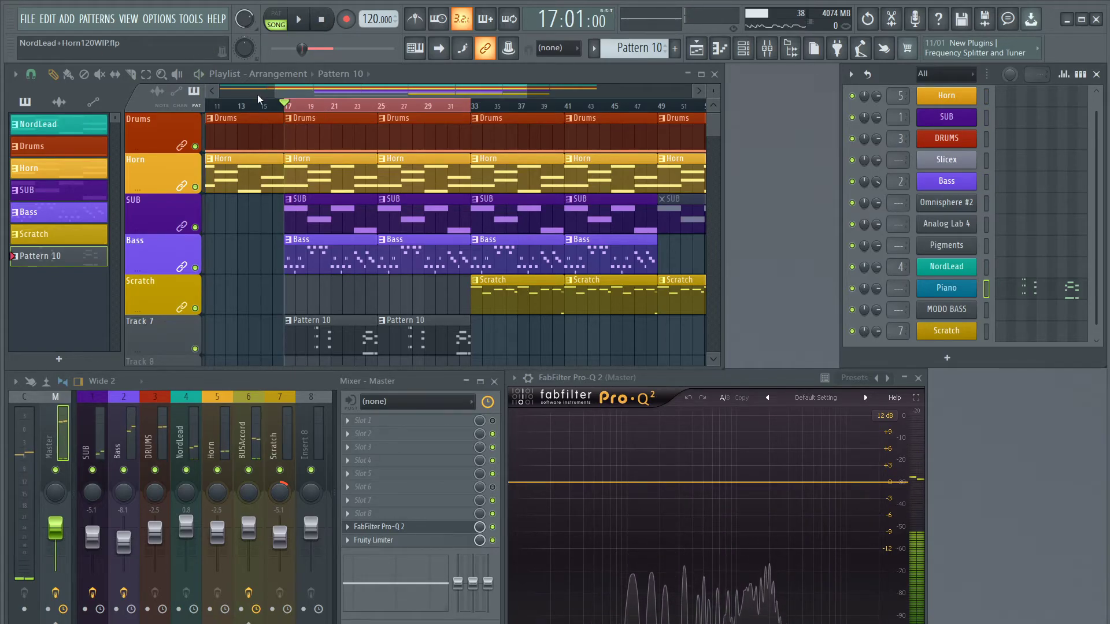
{"action": "left_click", "coordinate": [306, 90]}
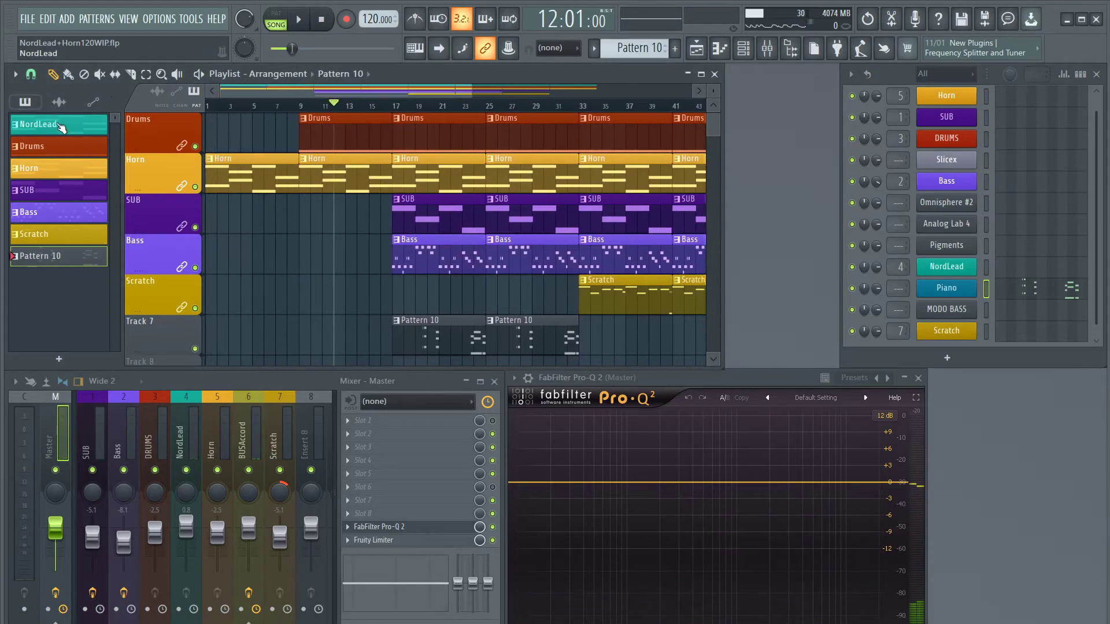
{"action": "left_click", "coordinate": [299, 21]}
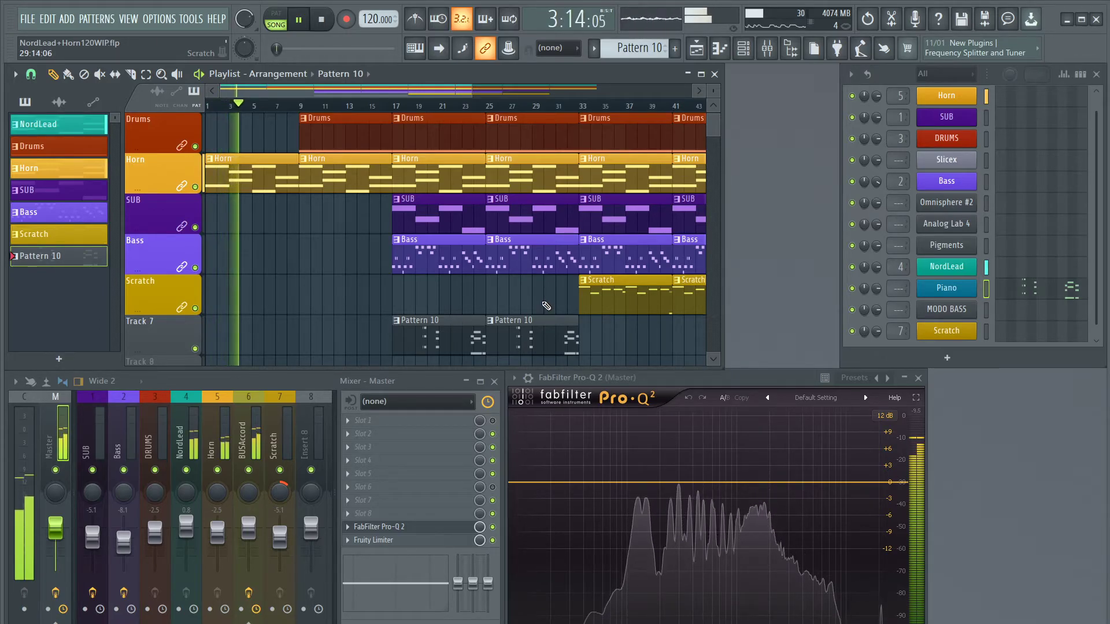
Rename Pattern 10 as Piano and colour it with the channel's steel blue, #04799A
{"action": "key", "text": "F2"}
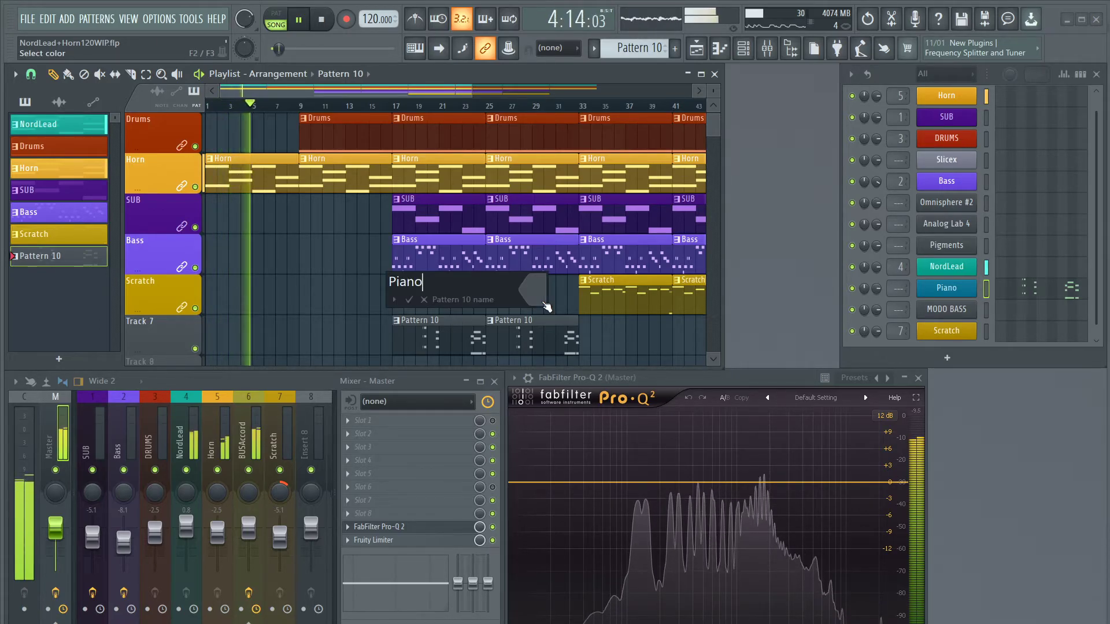
{"action": "left_click", "coordinate": [542, 300]}
{"action": "left_click", "coordinate": [585, 521]}
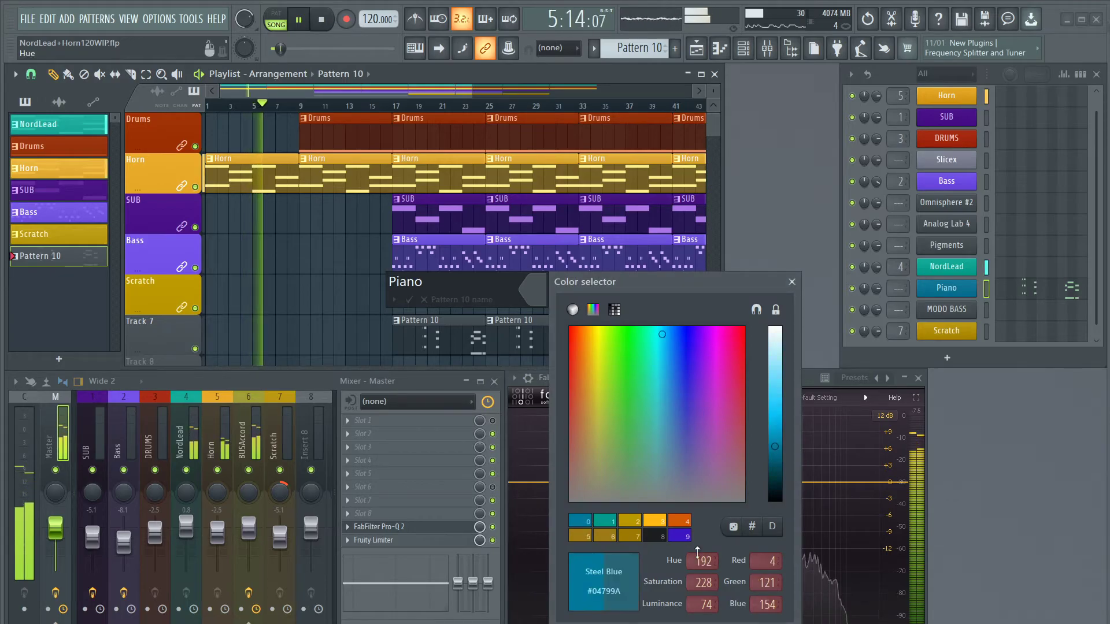
{"action": "left_click", "coordinate": [792, 282]}
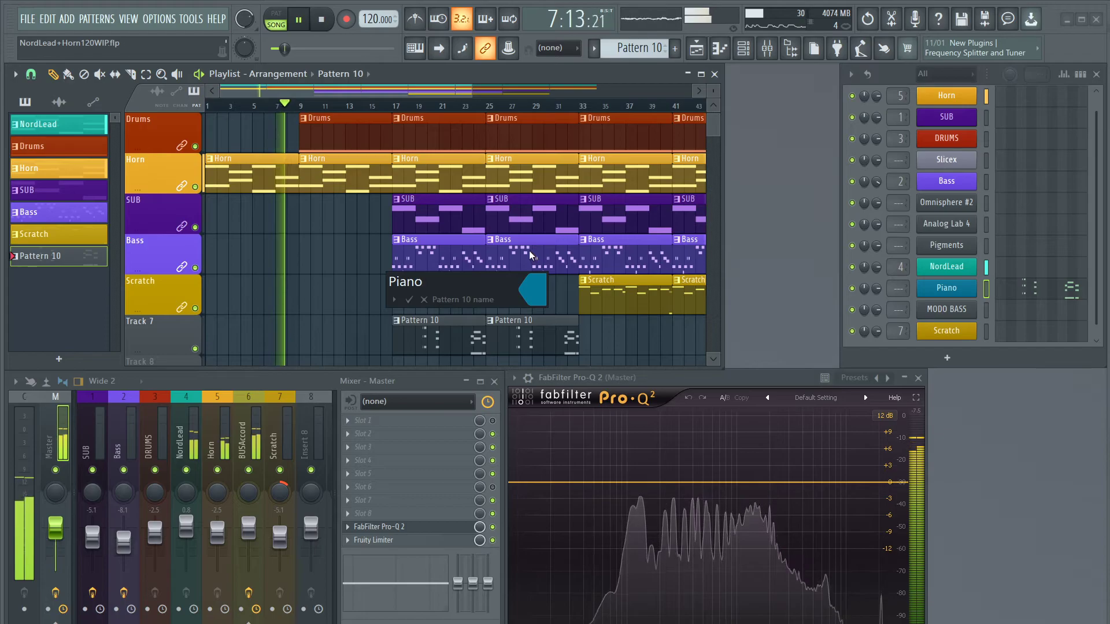
{"action": "key", "text": "Return"}
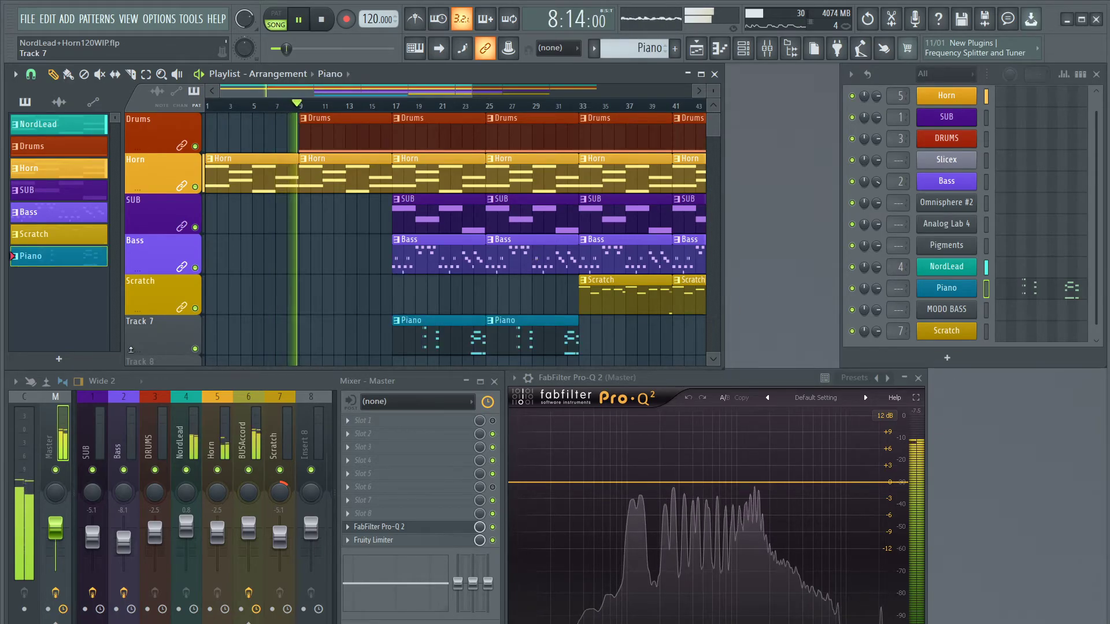
Route the selected Piano channel to mixer track 8
{"action": "right_click", "coordinate": [307, 436]}
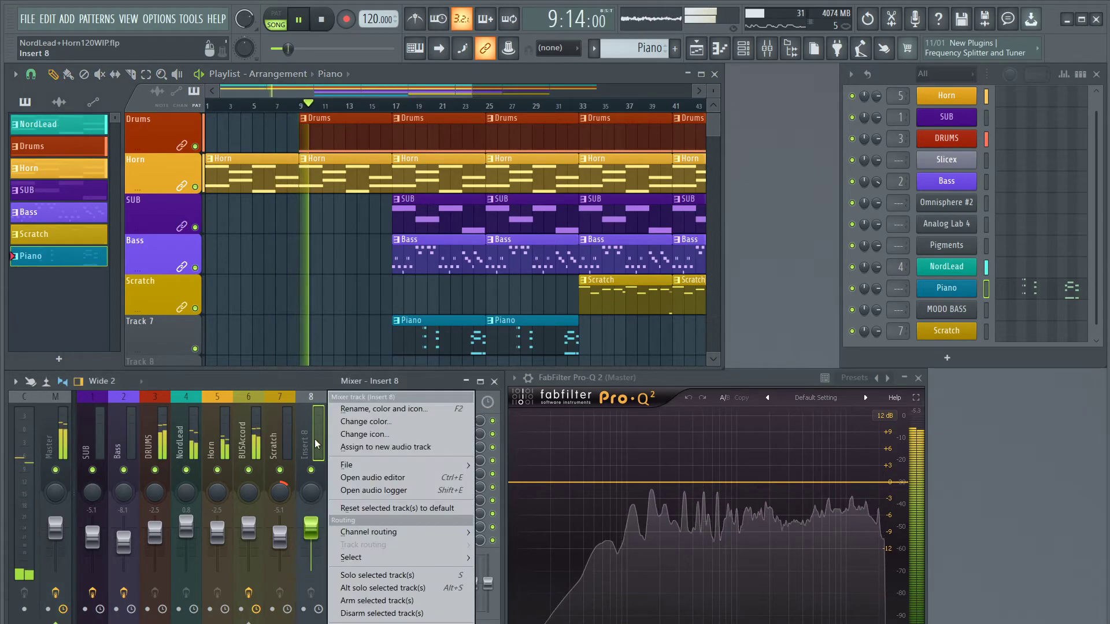
{"action": "mouse_move", "coordinate": [395, 532]}
{"action": "left_click", "coordinate": [547, 531]}
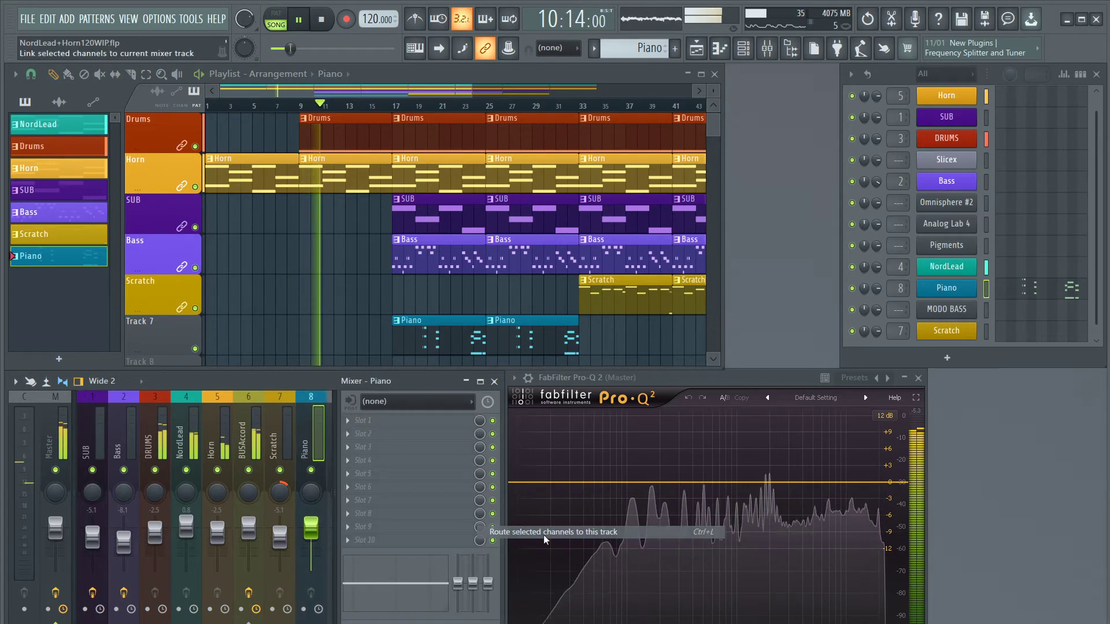
Lock playlist Track 7 to its Piano content so that it adopts the pattern's name and colour
{"action": "right_click", "coordinate": [160, 337]}
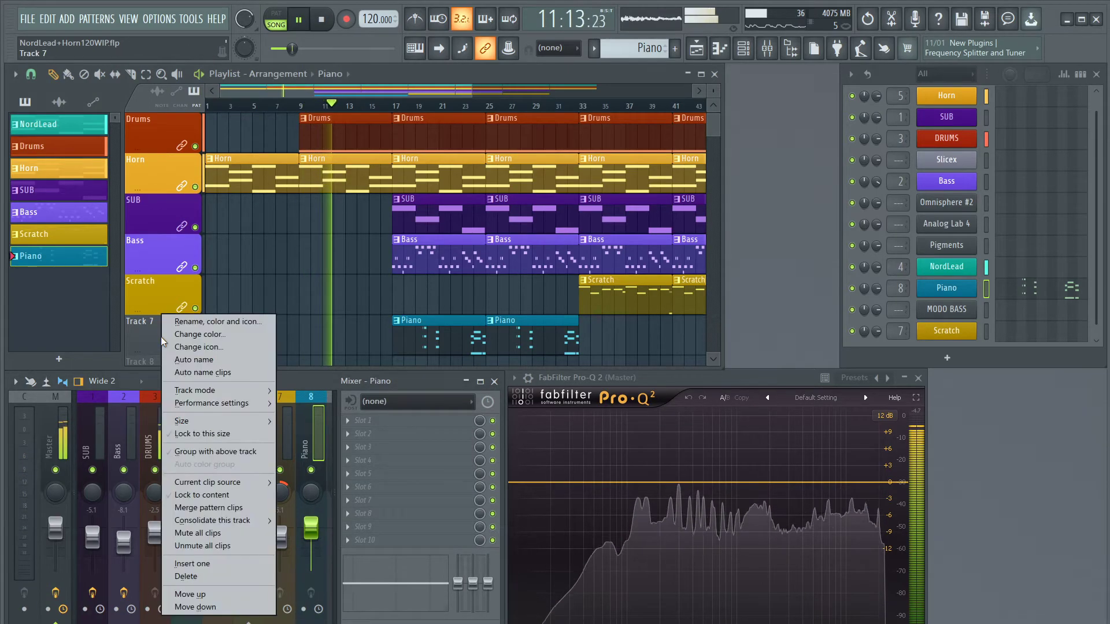
{"action": "left_click", "coordinate": [201, 493]}
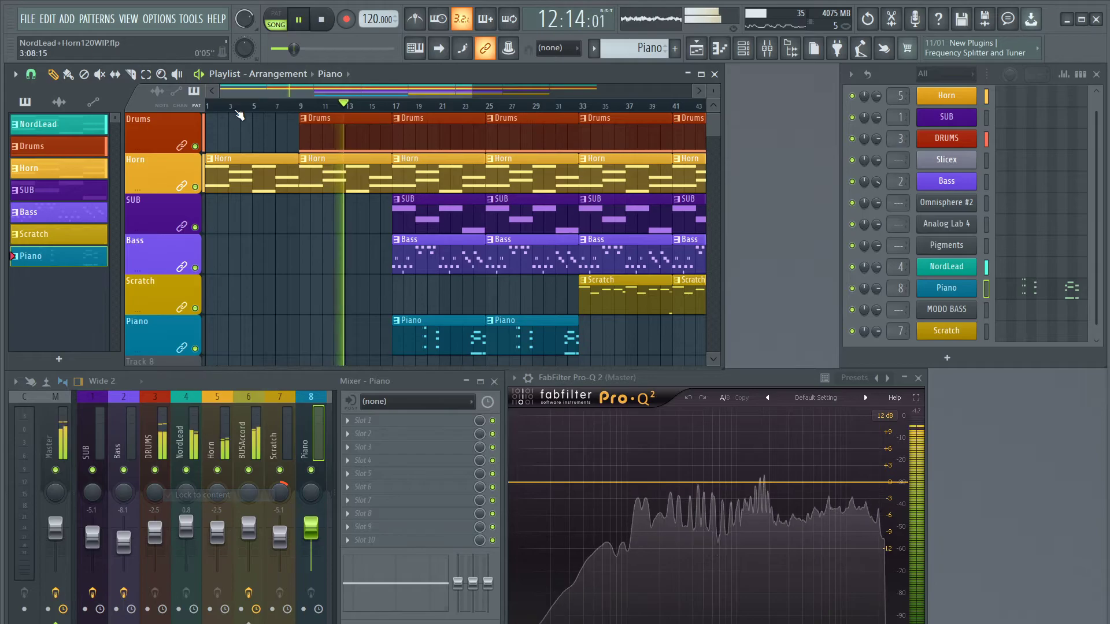
{"action": "scroll", "coordinate": [278, 105], "scroll_direction": "down", "scroll_amount": 3}
{"action": "scroll", "coordinate": [278, 109], "scroll_direction": "down", "scroll_amount": 1}
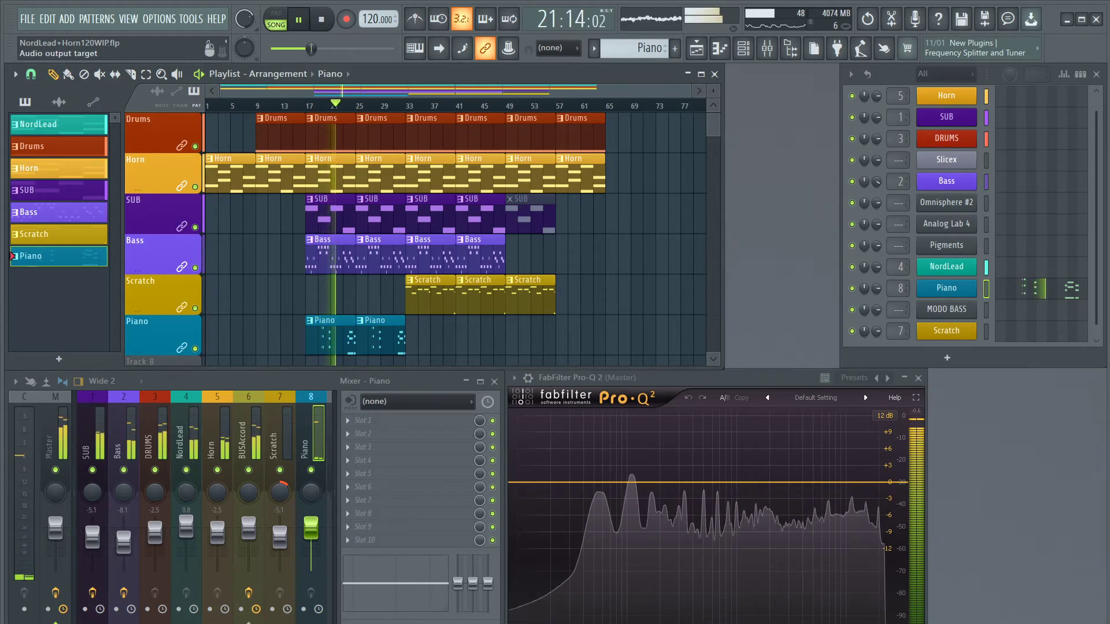
Raise the velocities of the Piano chords before bar 8, on bar 8 and before bar 9 close to those before bar 5
{"action": "left_click", "coordinate": [348, 435]}
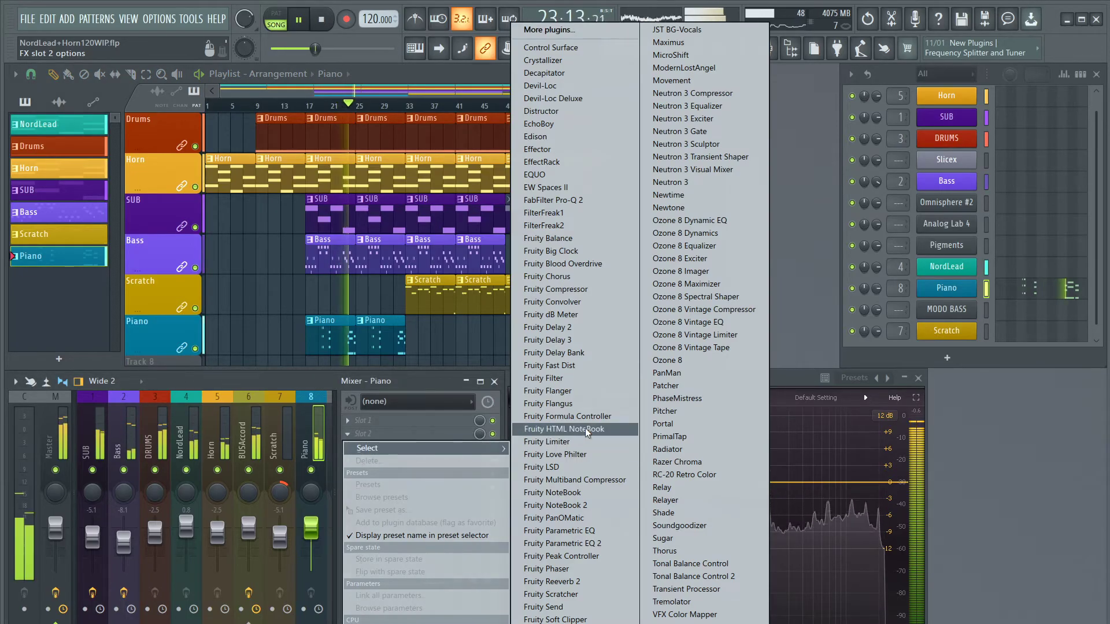
{"action": "left_click", "coordinate": [275, 383]}
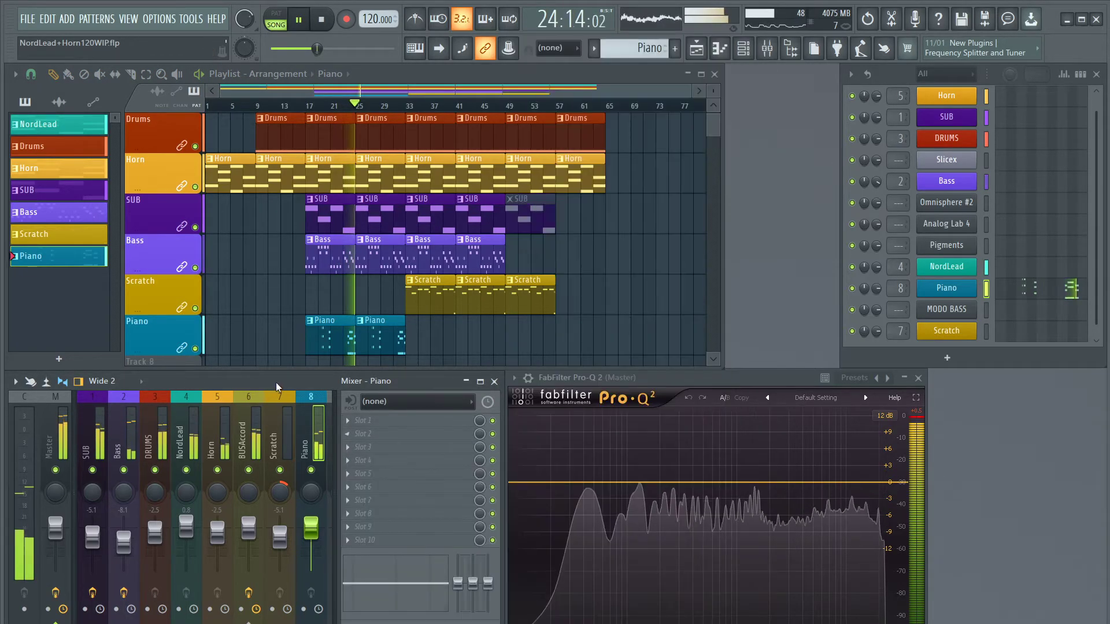
{"action": "double_click", "coordinate": [348, 341]}
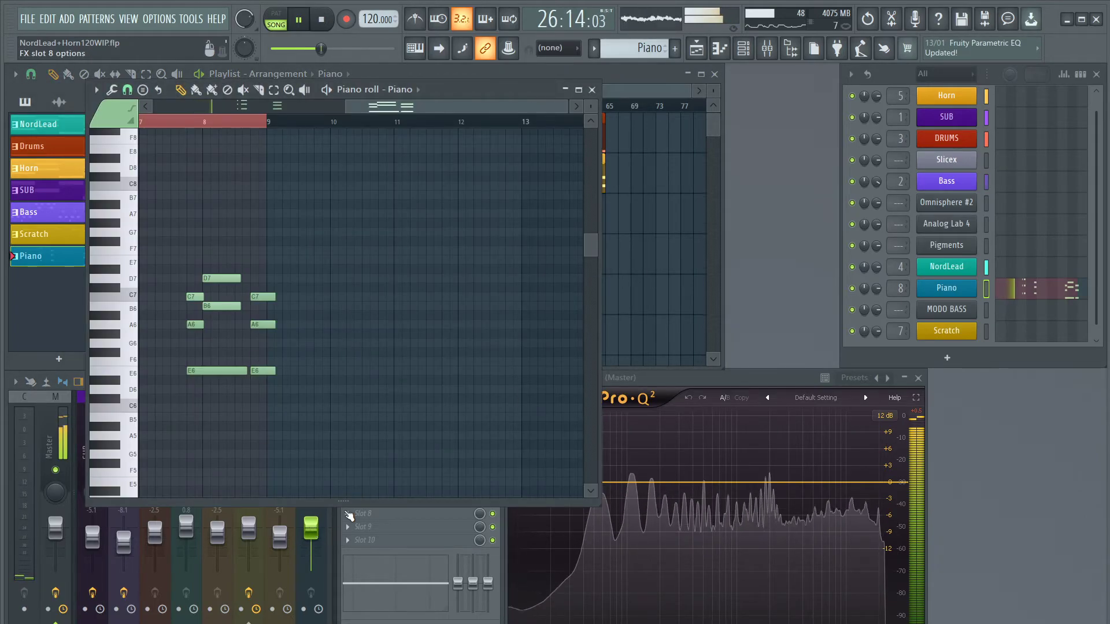
{"action": "left_click_drag", "start_coordinate": [347, 500], "coordinate": [361, 290]}
{"action": "left_click_drag", "start_coordinate": [397, 105], "coordinate": [303, 142]}
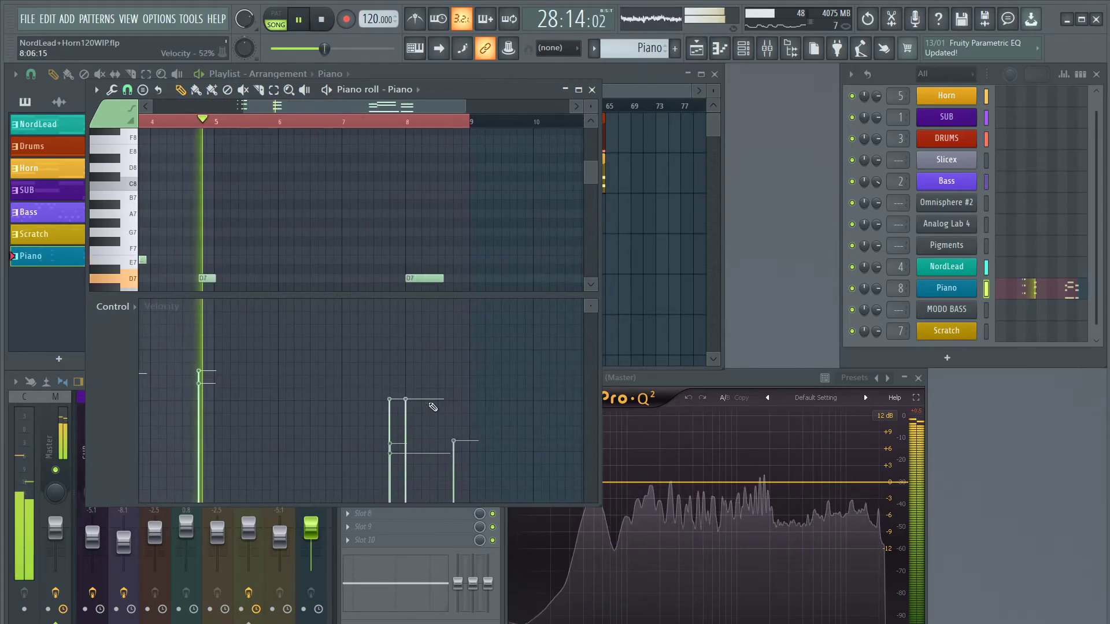
{"action": "left_click", "coordinate": [389, 388]}
{"action": "mouse_move", "coordinate": [390, 388]}
{"action": "left_mouse_down"}
{"action": "mouse_move", "coordinate": [417, 395]}
{"action": "mouse_move", "coordinate": [421, 377]}
{"action": "left_mouse_up"}
{"action": "left_click", "coordinate": [453, 382]}
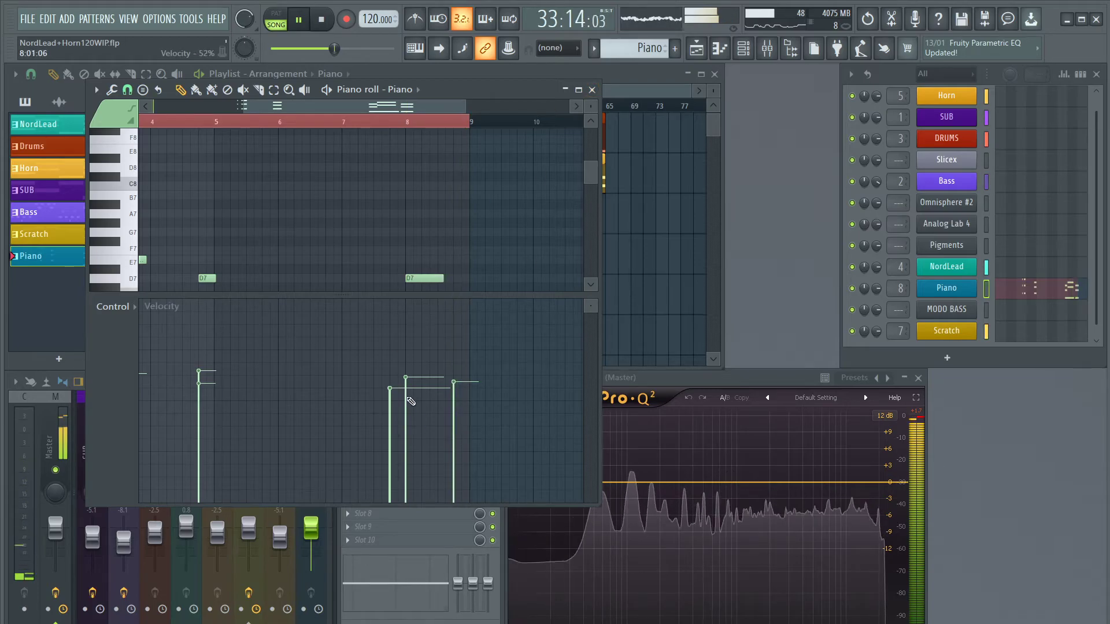
Close the piano roll and add further Piano clips at bars 33, 41 and 49 on the Piano track
{"action": "left_click", "coordinate": [591, 89]}
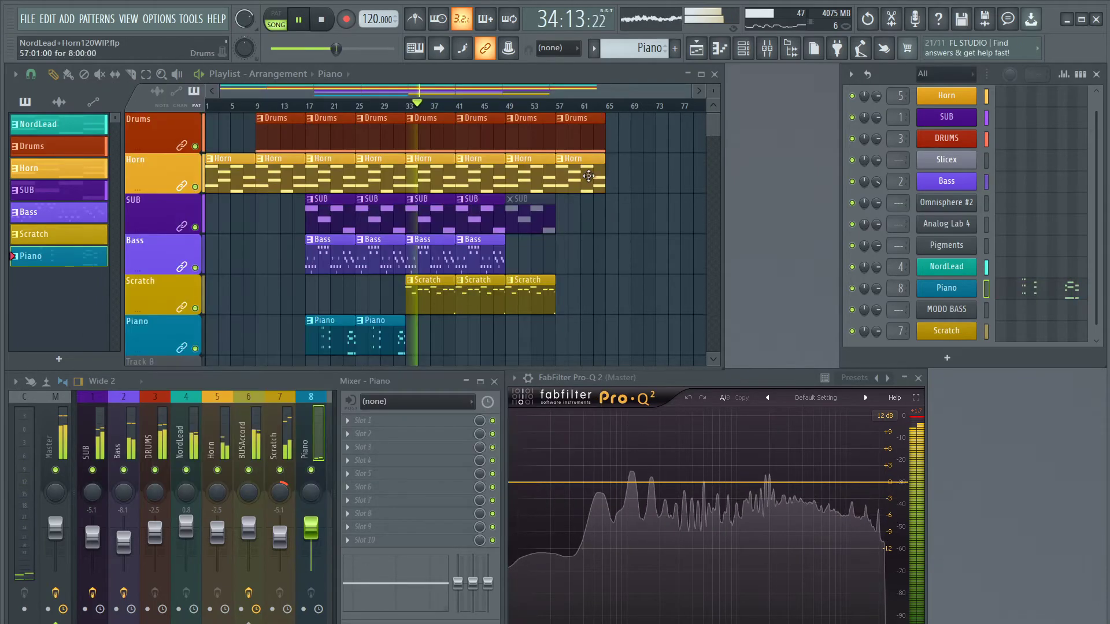
{"action": "left_click_drag", "start_coordinate": [412, 333], "coordinate": [556, 337]}
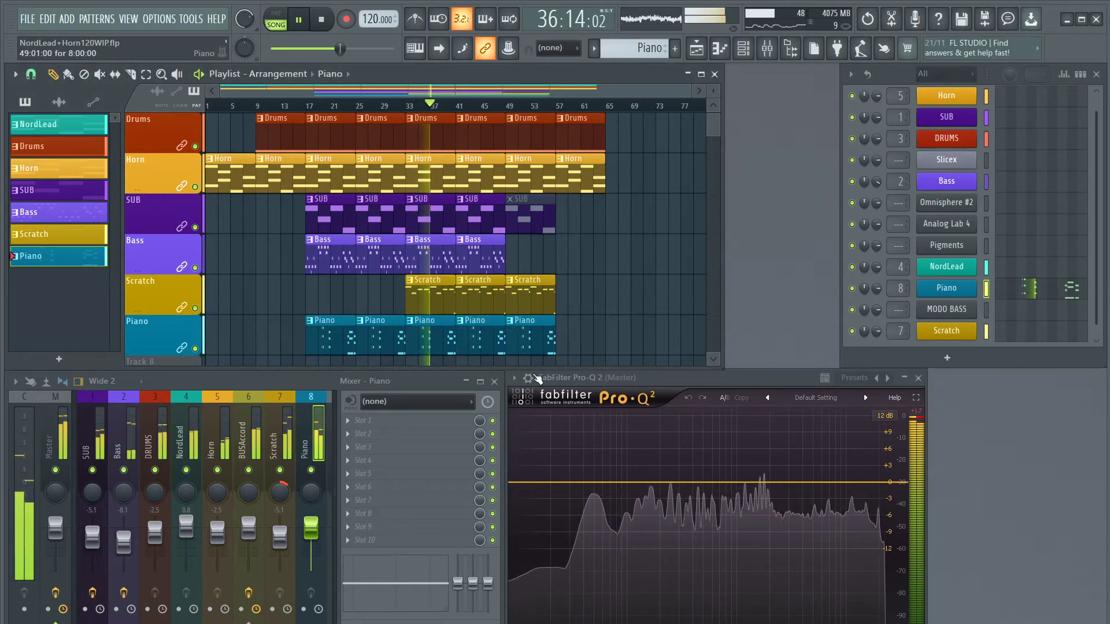
Insert EW Spaces II in effect slot 2 of the Piano mixer track and open its reverb preset browser
{"action": "left_click", "coordinate": [350, 436]}
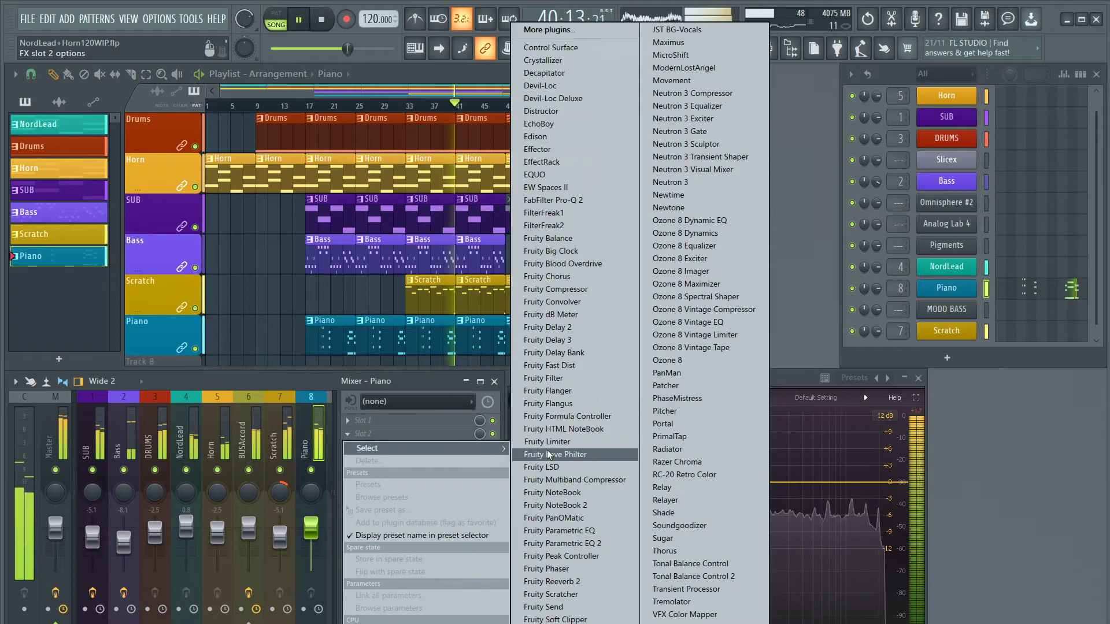
{"action": "left_click", "coordinate": [570, 186]}
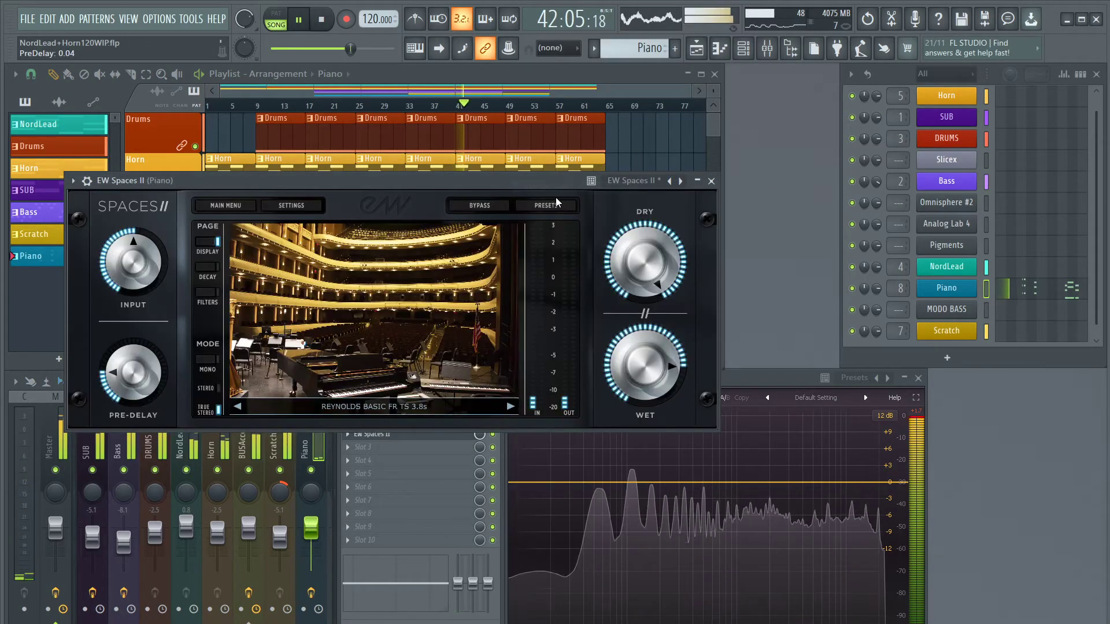
{"action": "left_click", "coordinate": [546, 205]}
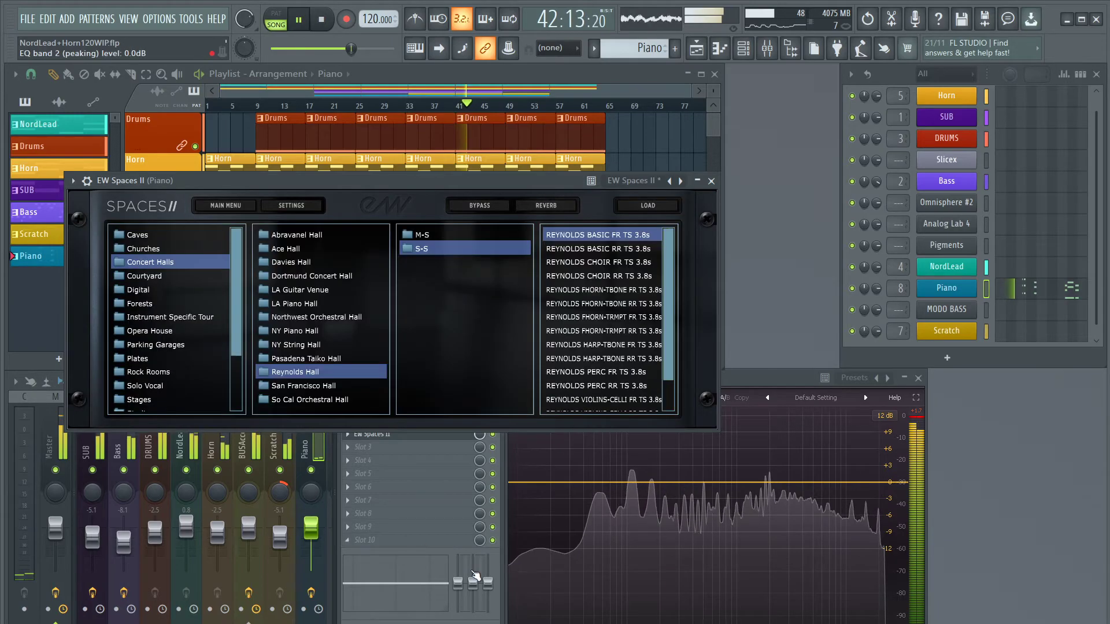
Load the 3.4s NY Piano Hall A reverb from the Piano Large Venue presets of Instrument Specific Tour and close the plugin
{"action": "left_click", "coordinate": [150, 289]}
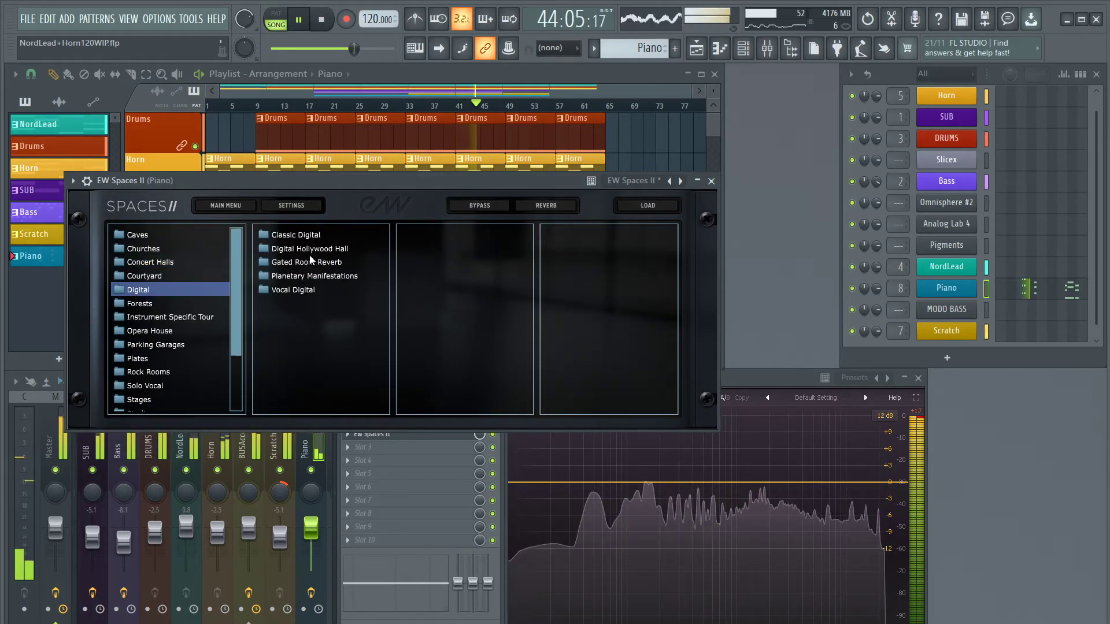
{"action": "left_click", "coordinate": [158, 303]}
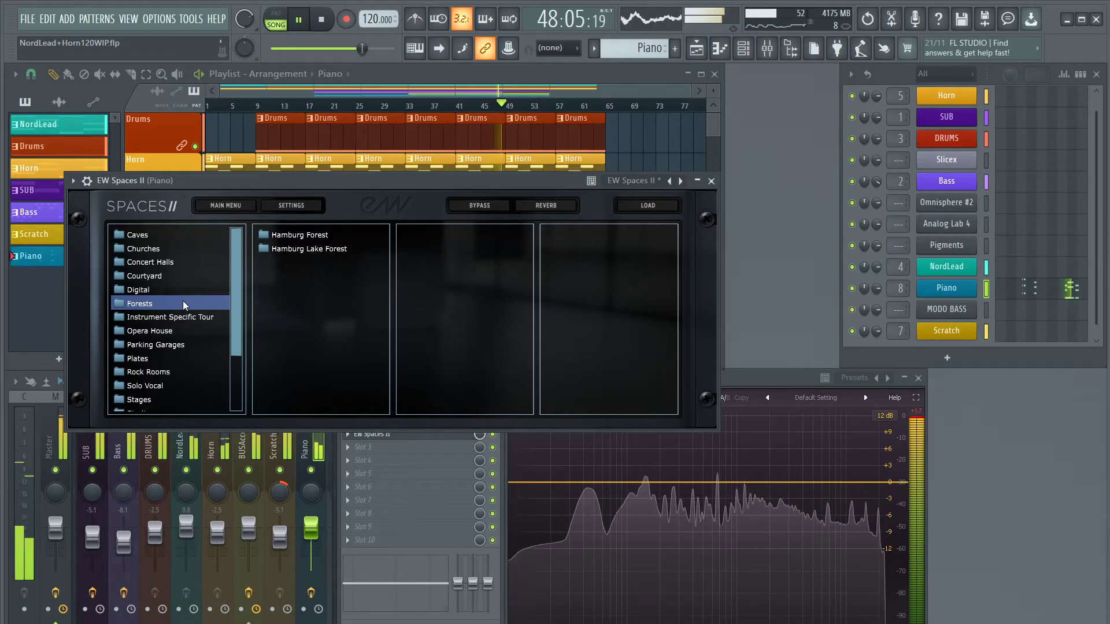
{"action": "left_click", "coordinate": [168, 316]}
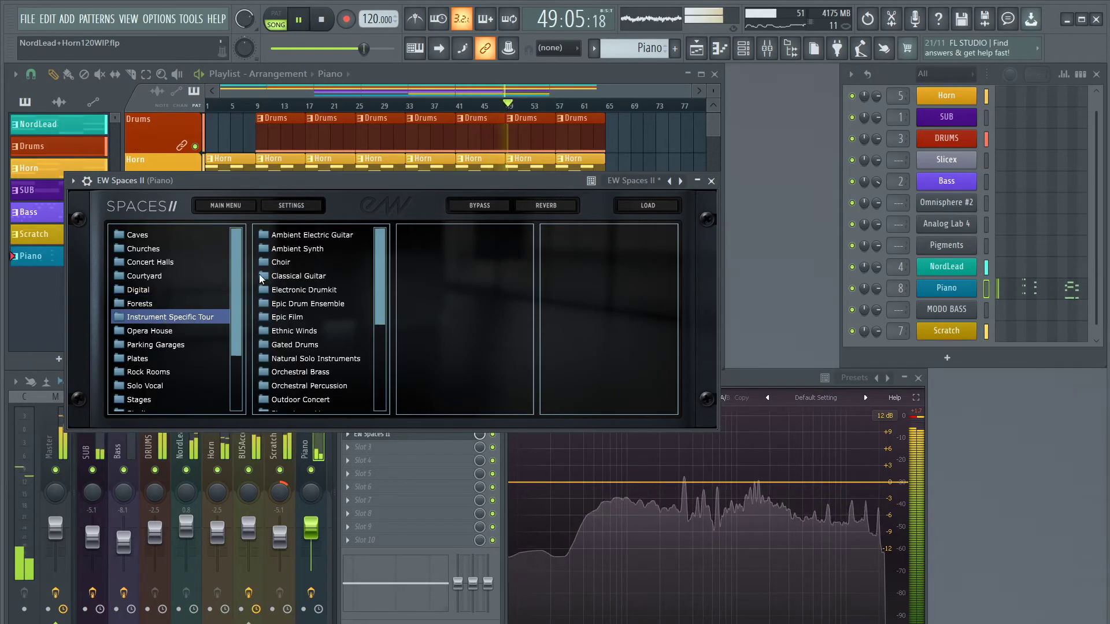
{"action": "scroll", "coordinate": [303, 296], "scroll_direction": "down", "scroll_amount": 3}
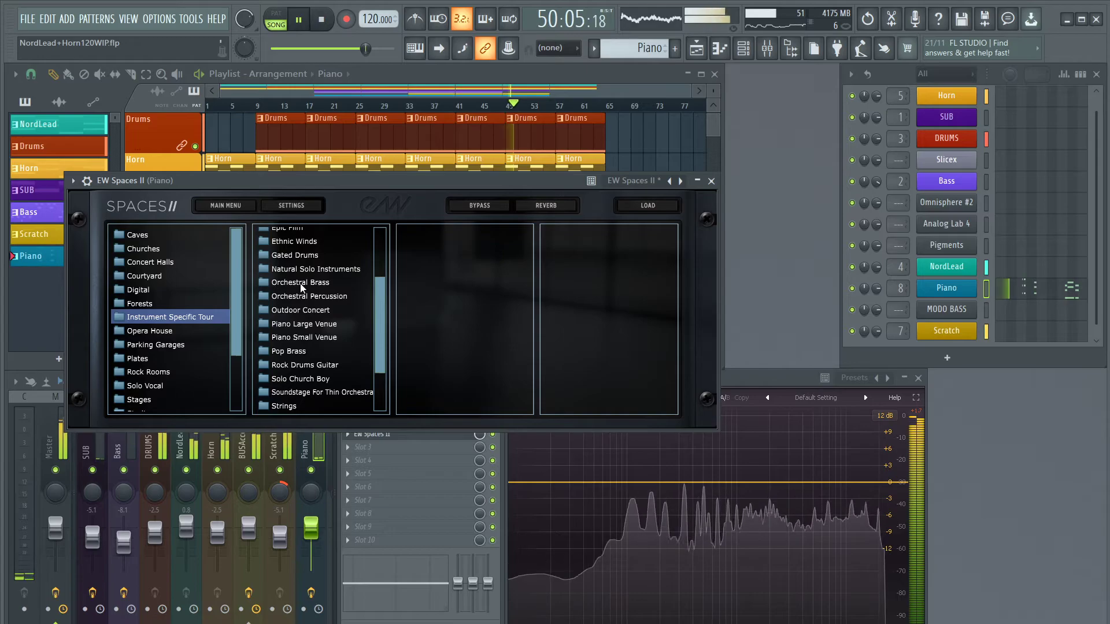
{"action": "left_click", "coordinate": [304, 324]}
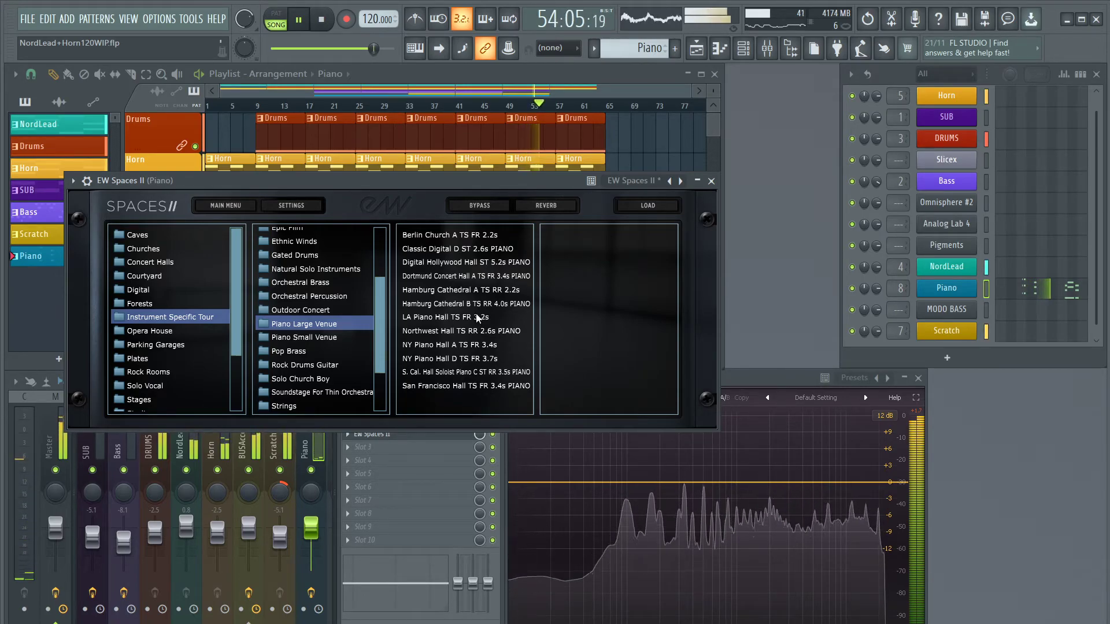
{"action": "double_click", "coordinate": [474, 343]}
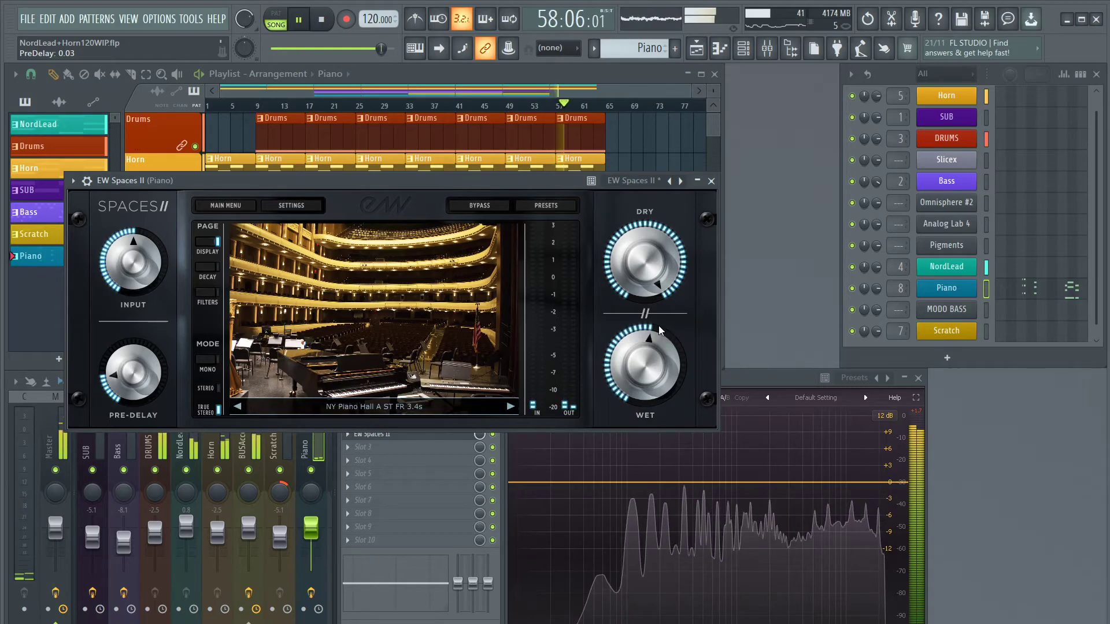
{"action": "left_click", "coordinate": [712, 180]}
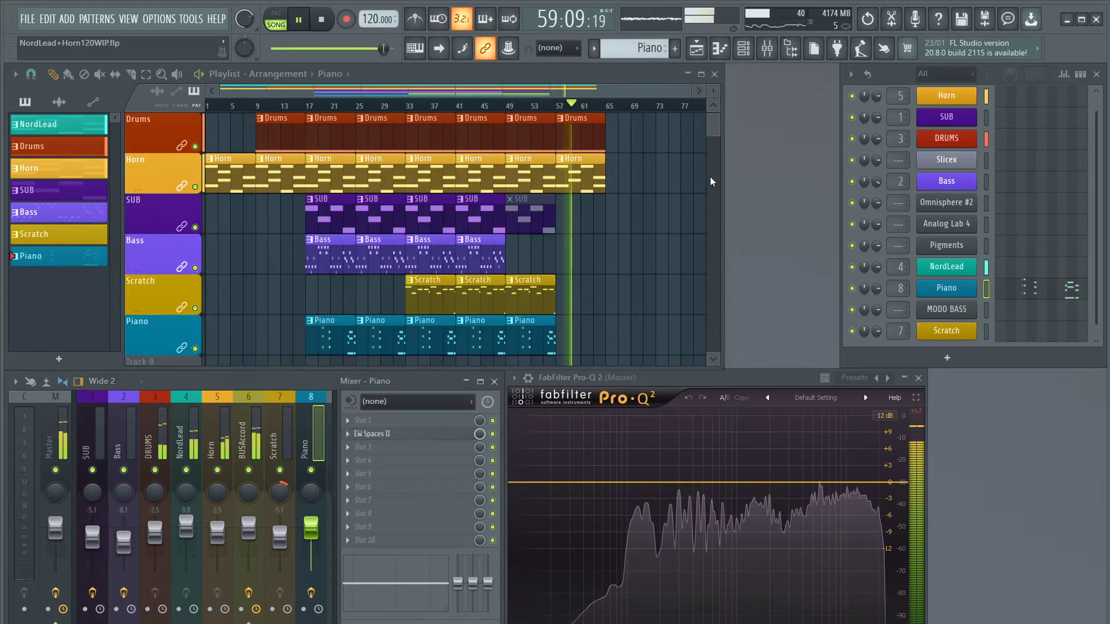
Play from bar 49, open the Piano clip there in the piano roll and shrink its velocity lane to enlarge the note area
{"action": "left_click", "coordinate": [508, 108]}
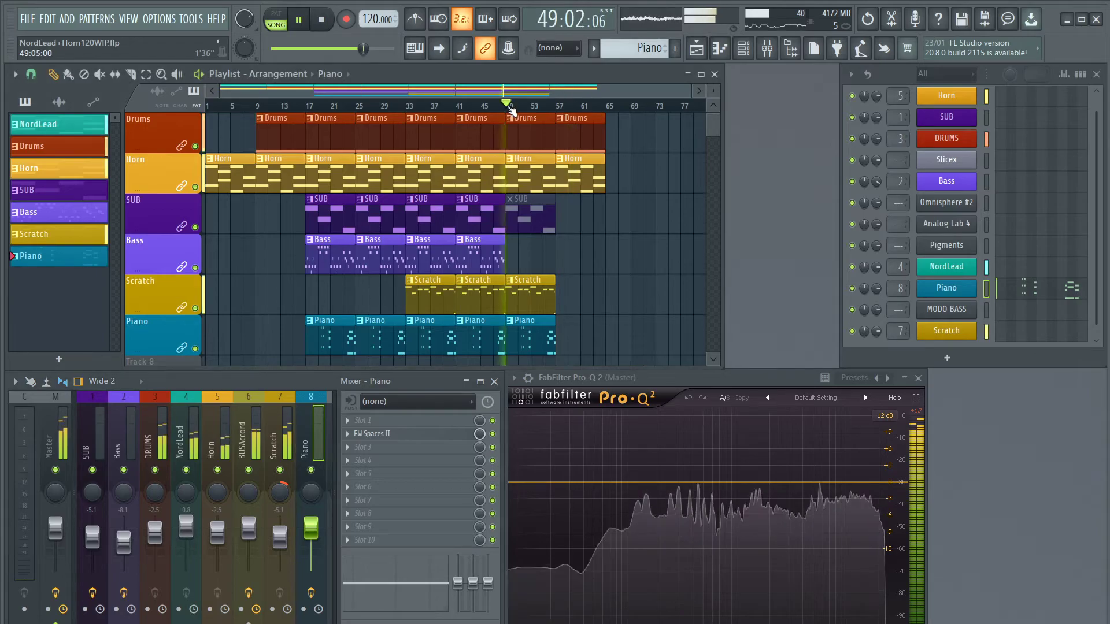
{"action": "double_click", "coordinate": [527, 328]}
{"action": "scroll", "coordinate": [319, 128], "scroll_direction": "down", "scroll_amount": 3}
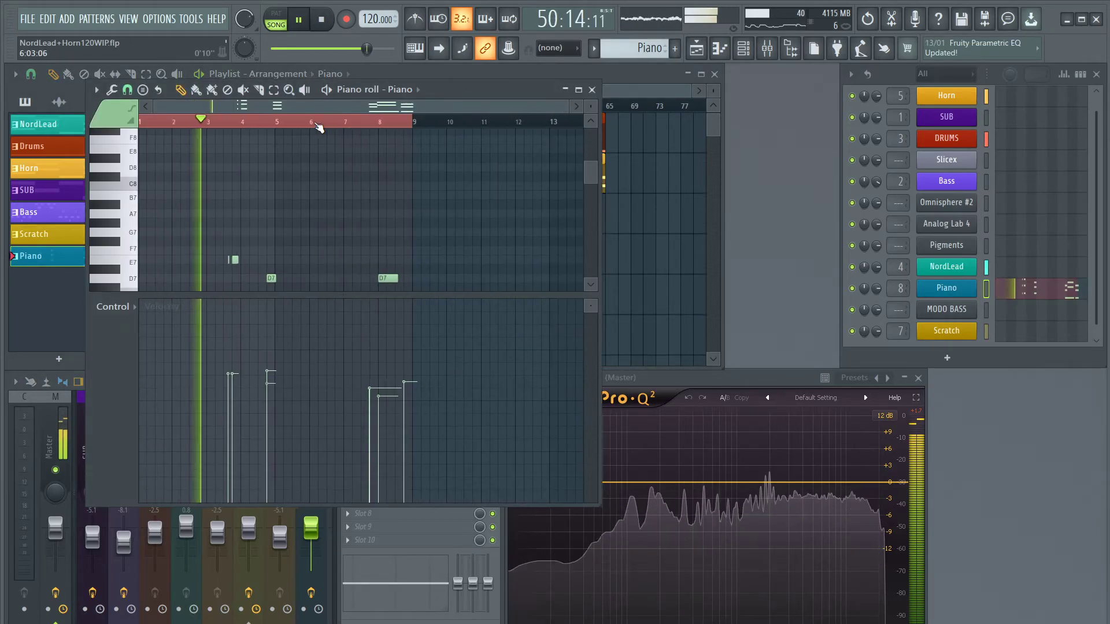
{"action": "left_click_drag", "start_coordinate": [355, 297], "coordinate": [363, 467]}
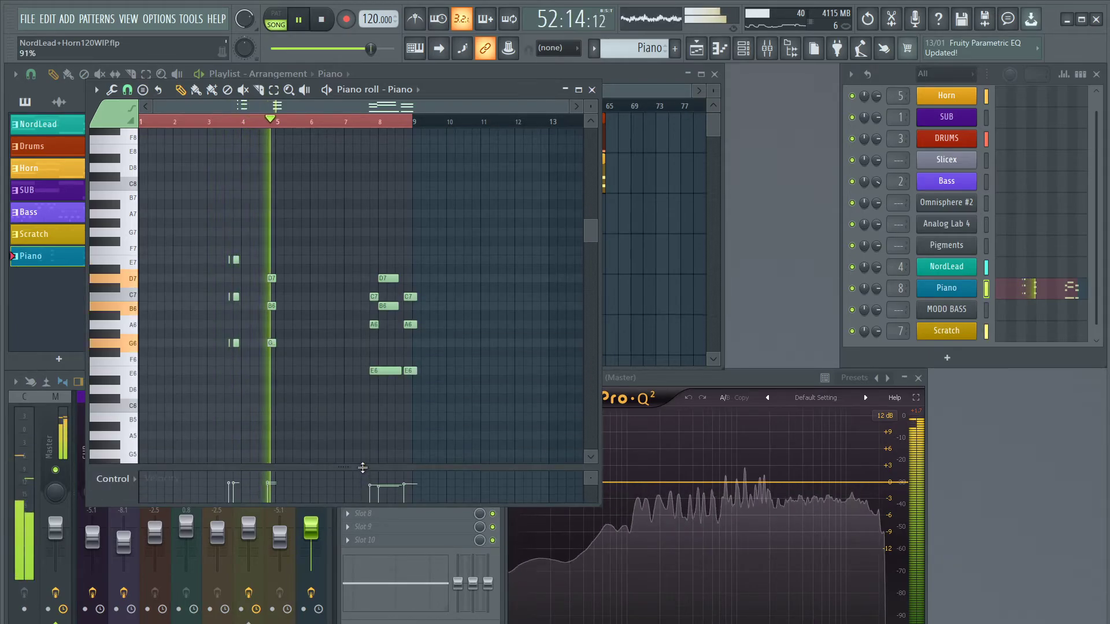
Duplicate all the Piano chords and place the copies above the originals, 13 semitones higher at the same times
{"action": "key", "text": "ctrl+a"}
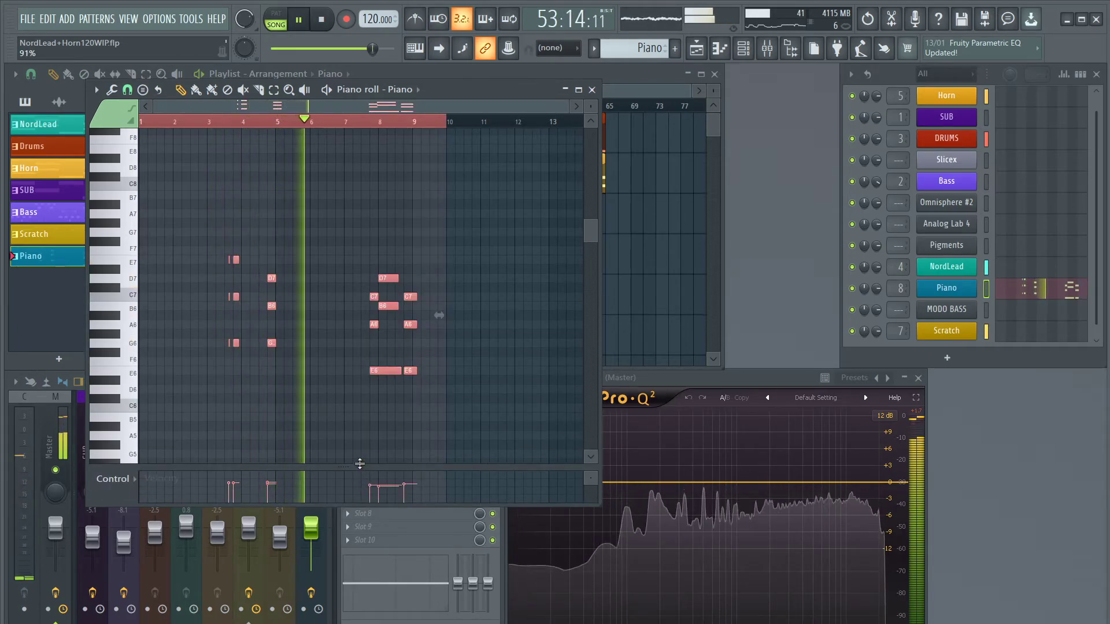
{"action": "key", "text": "ctrl+v"}
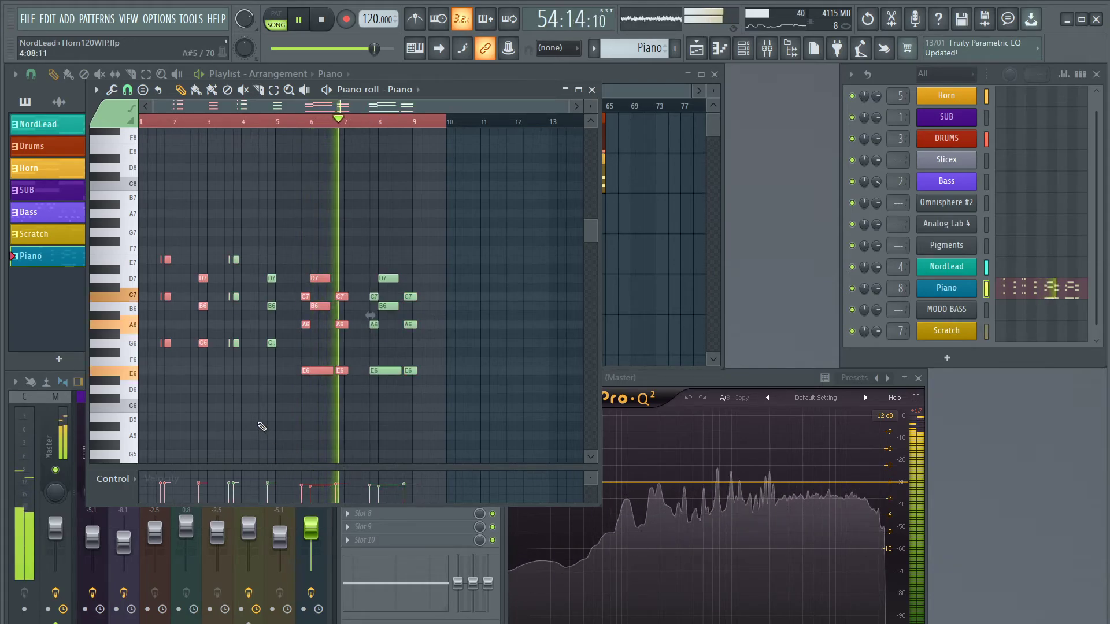
{"action": "left_click_drag", "start_coordinate": [165, 256], "coordinate": [237, 240]}
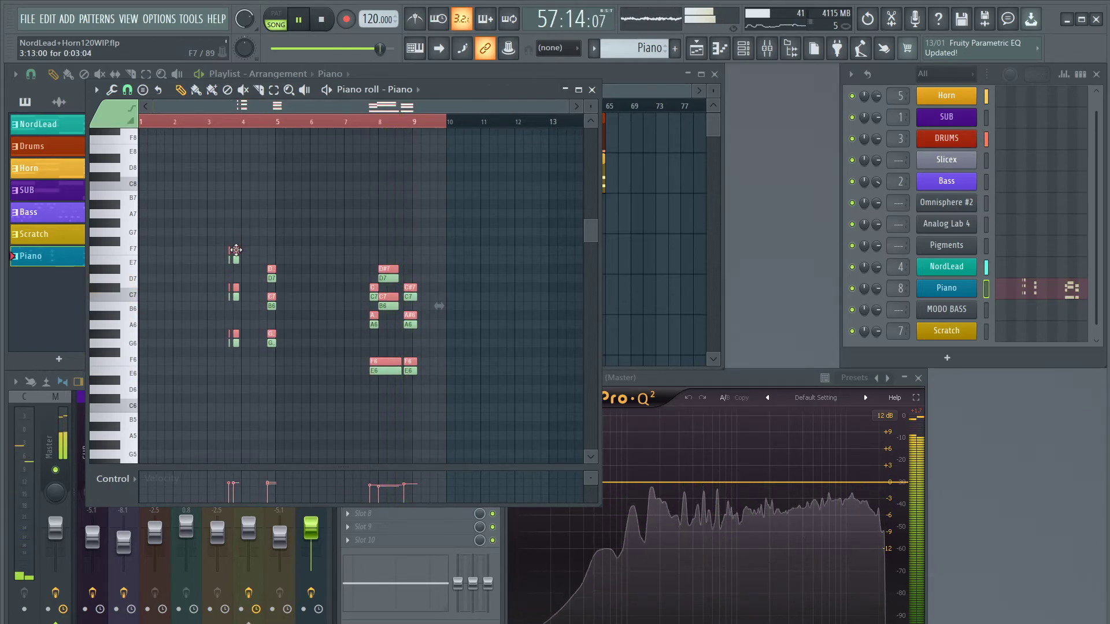
{"action": "key", "text": "ctrl+Up"}
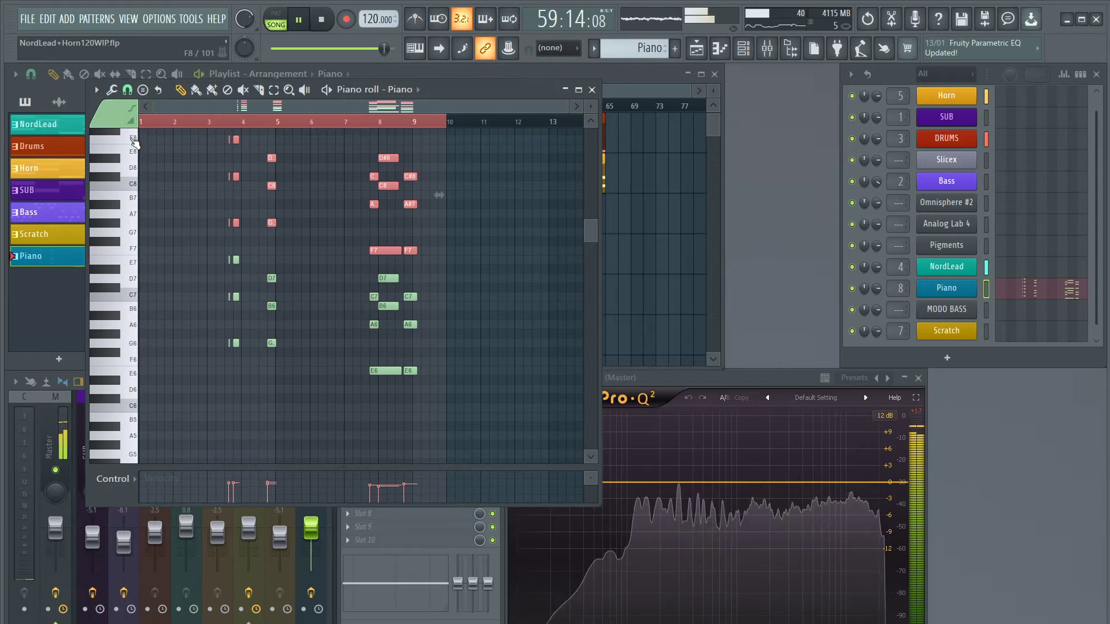
Examine the doubled Piano chords before bar 4 up close and audition the arrangement from bar 17
{"action": "key", "text": "space"}
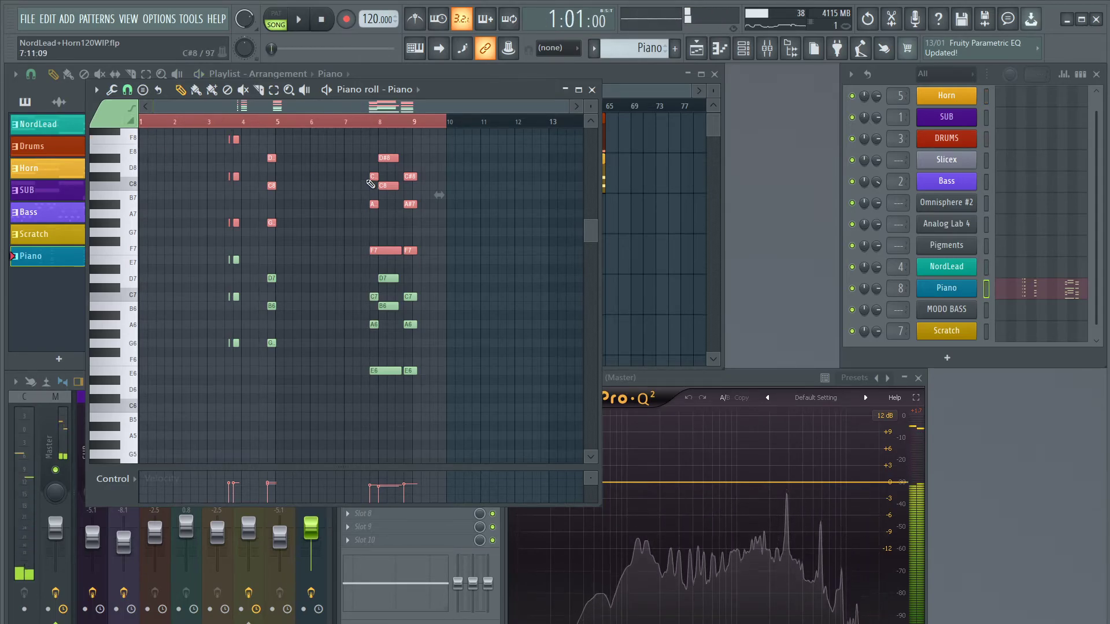
{"action": "scroll", "coordinate": [370, 183], "scroll_direction": "up", "scroll_amount": 3}
{"action": "scroll", "coordinate": [371, 183], "scroll_direction": "down", "scroll_amount": 2}
{"action": "scroll", "coordinate": [229, 121], "scroll_direction": "up", "scroll_amount": 4}
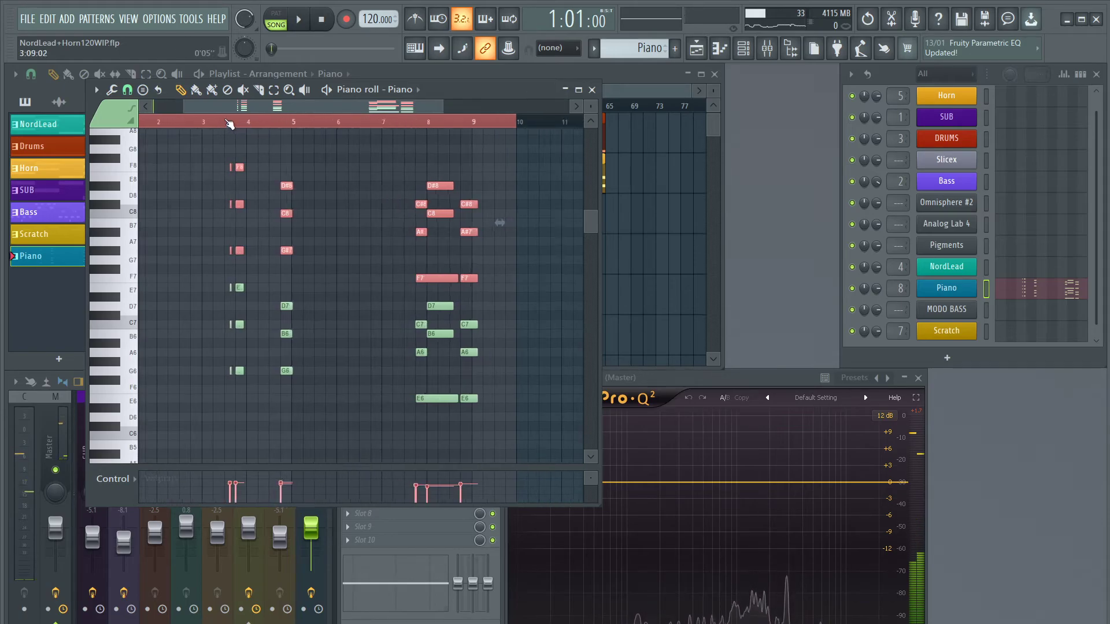
{"action": "scroll", "coordinate": [229, 122], "scroll_direction": "up", "scroll_amount": 1}
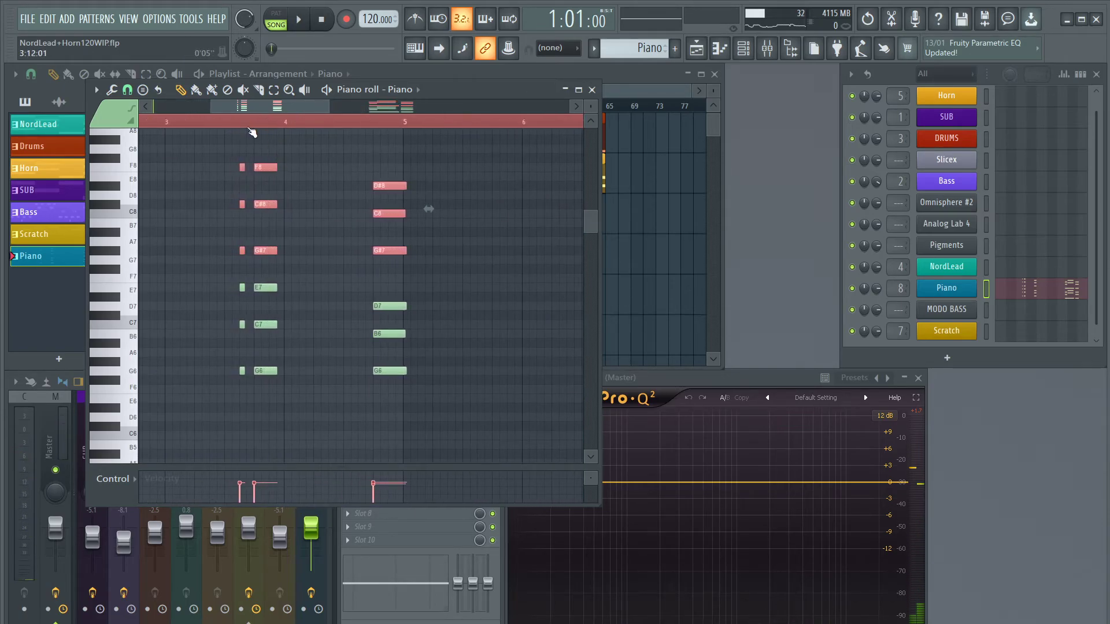
{"action": "scroll", "coordinate": [270, 118], "scroll_direction": "up", "scroll_amount": 5}
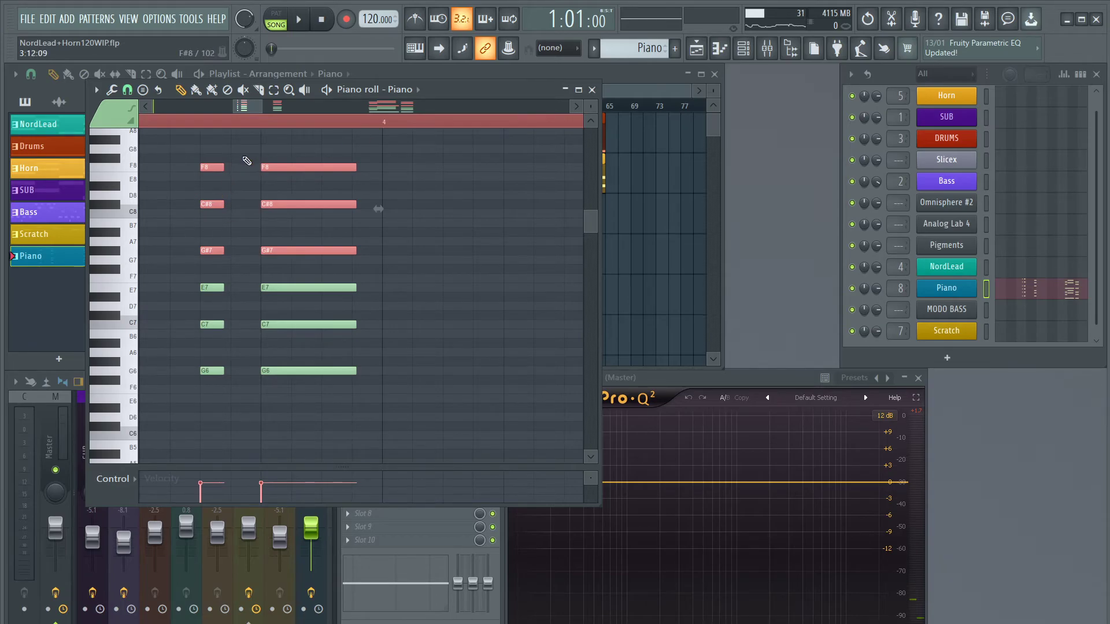
{"action": "left_click", "coordinate": [680, 375]}
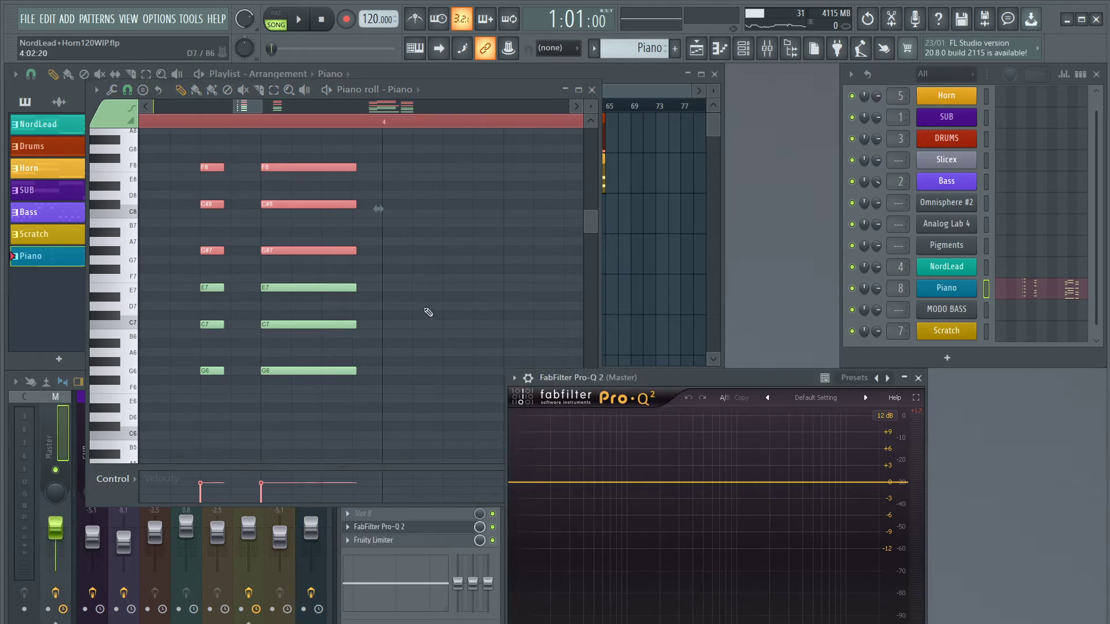
{"action": "left_click", "coordinate": [299, 22]}
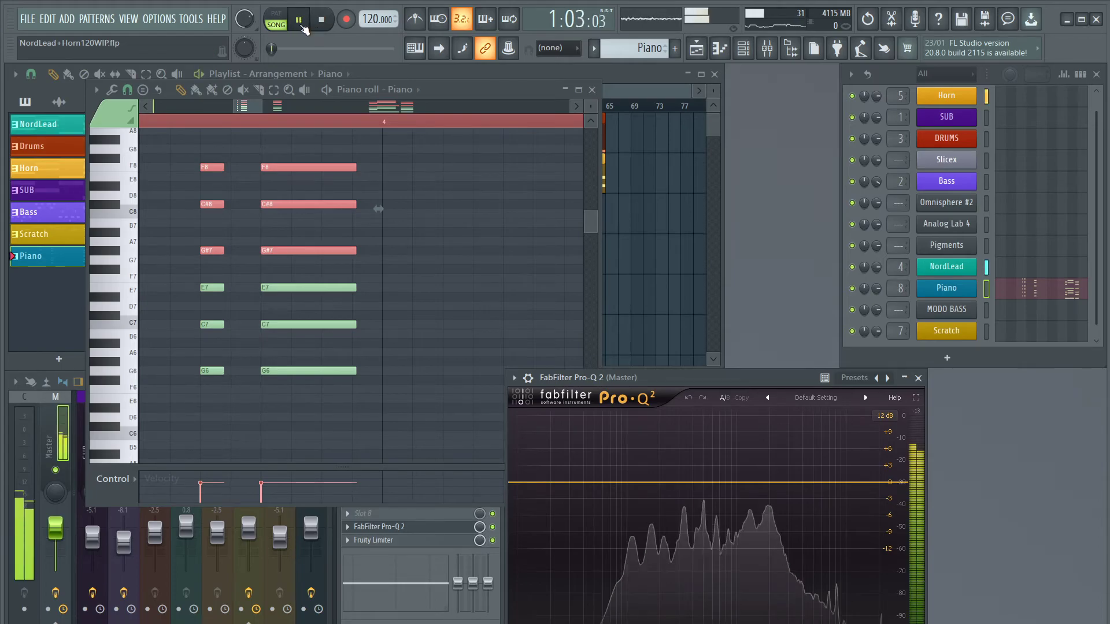
{"action": "left_click", "coordinate": [593, 91]}
{"action": "left_click", "coordinate": [311, 106]}
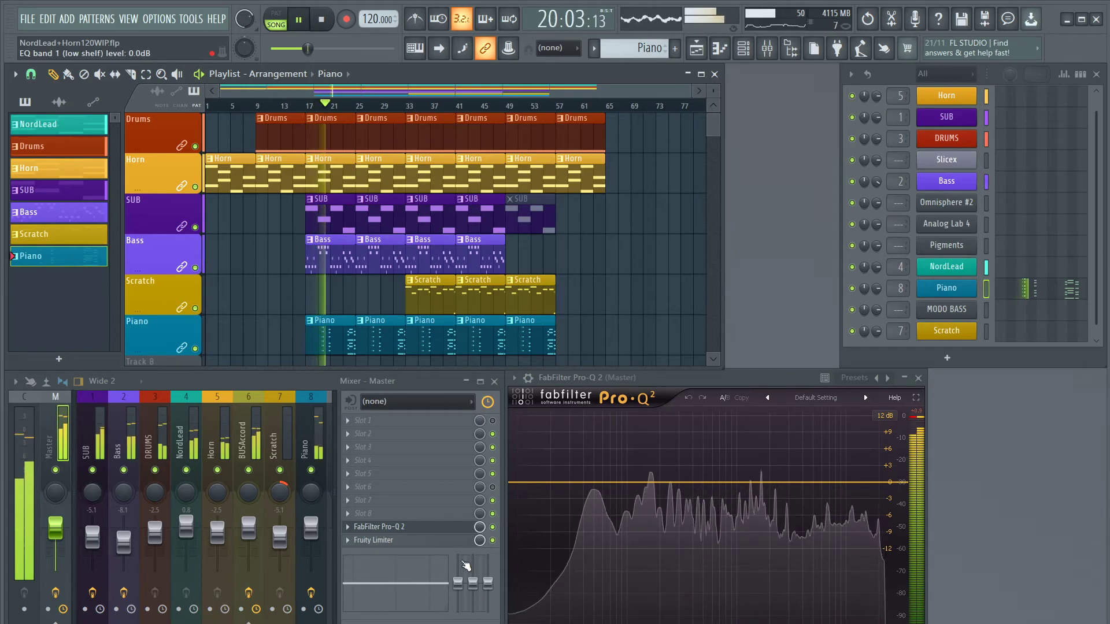
{"action": "key", "text": "space"}
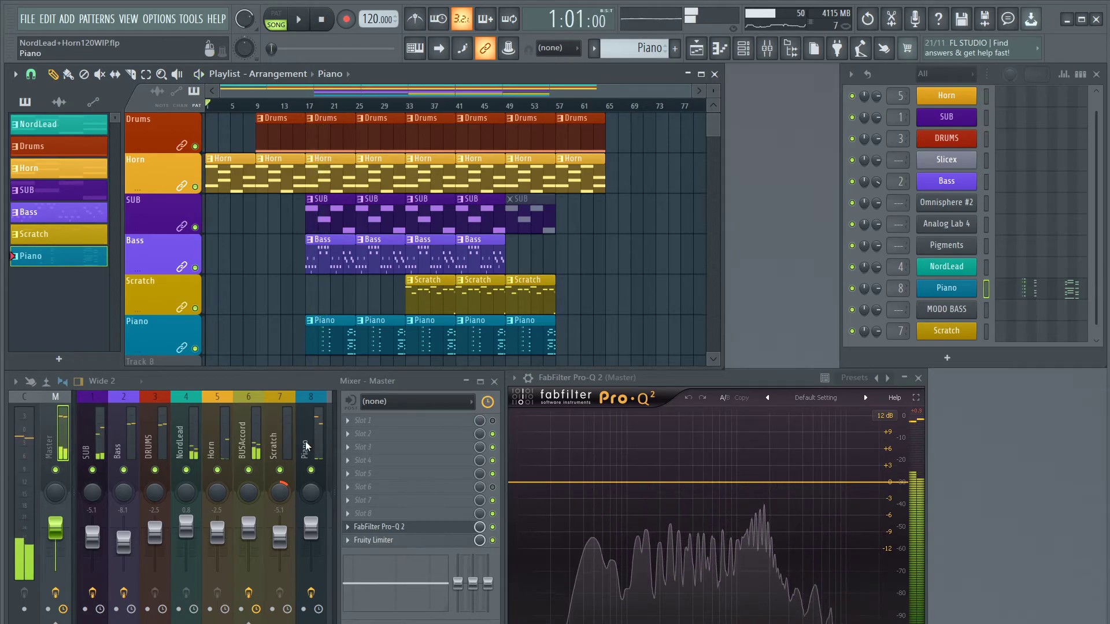
Lower the upper copies of the Piano chords by one semitone so they double the originals an octave up, and close the piano roll
{"action": "double_click", "coordinate": [334, 335]}
{"action": "mouse_move", "coordinate": [287, 103]}
{"action": "left_mouse_down"}
{"action": "mouse_move", "coordinate": [218, 106]}
{"action": "mouse_move", "coordinate": [283, 120]}
{"action": "left_mouse_up"}
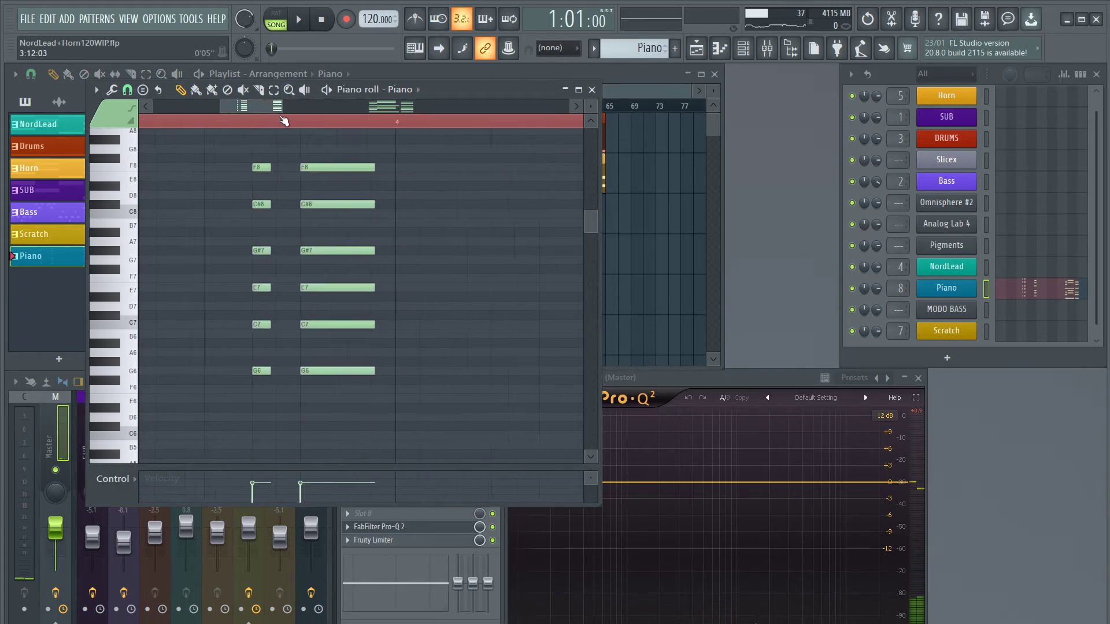
{"action": "scroll", "coordinate": [283, 121], "scroll_direction": "down", "scroll_amount": 2}
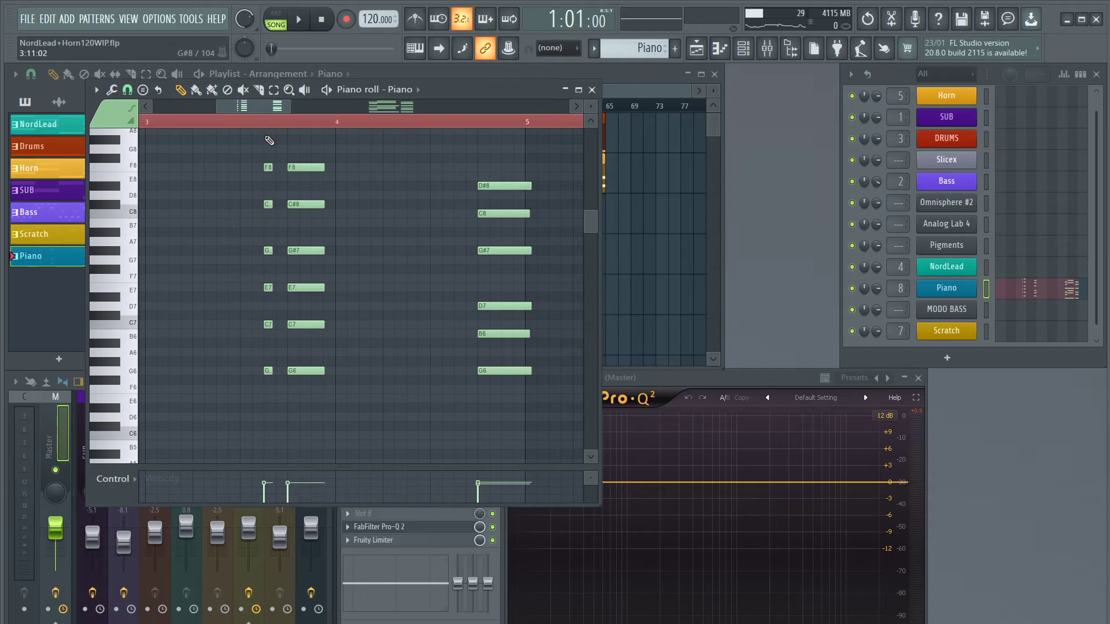
{"action": "left_click_drag", "start_coordinate": [352, 276], "coordinate": [579, 293]}
{"action": "left_click_drag", "start_coordinate": [419, 107], "coordinate": [258, 123]}
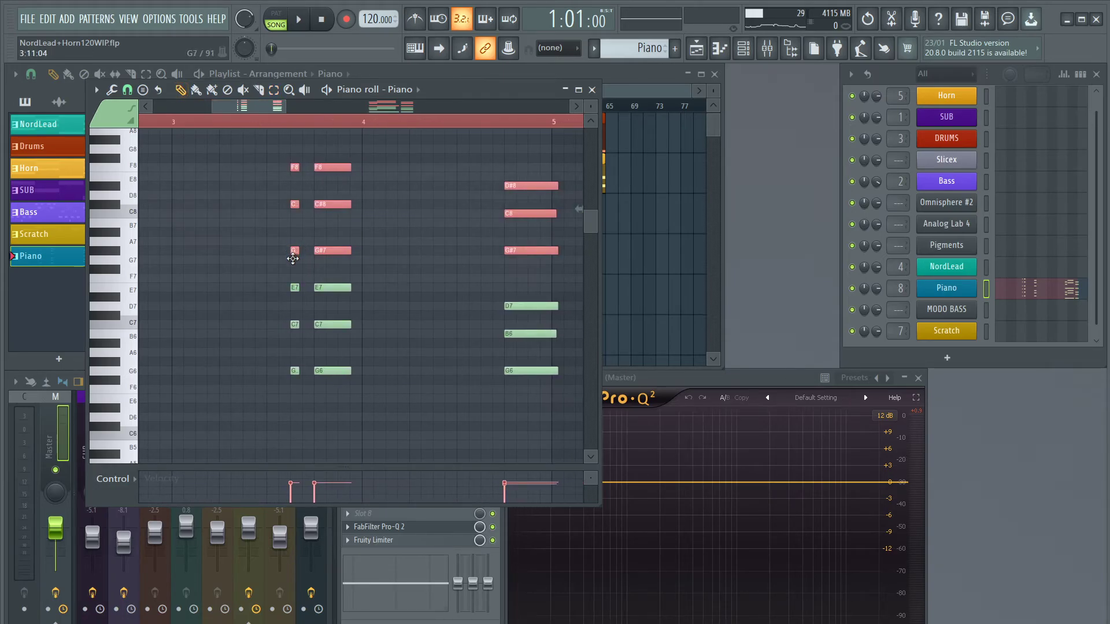
{"action": "left_click_drag", "start_coordinate": [293, 258], "coordinate": [293, 266]}
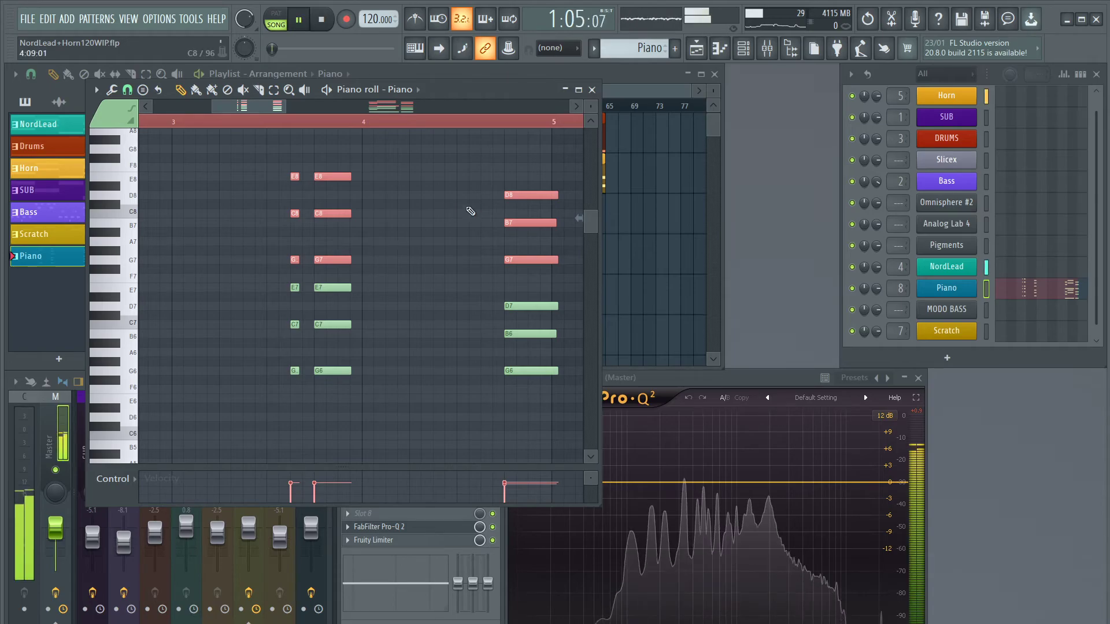
{"action": "left_click", "coordinate": [591, 89]}
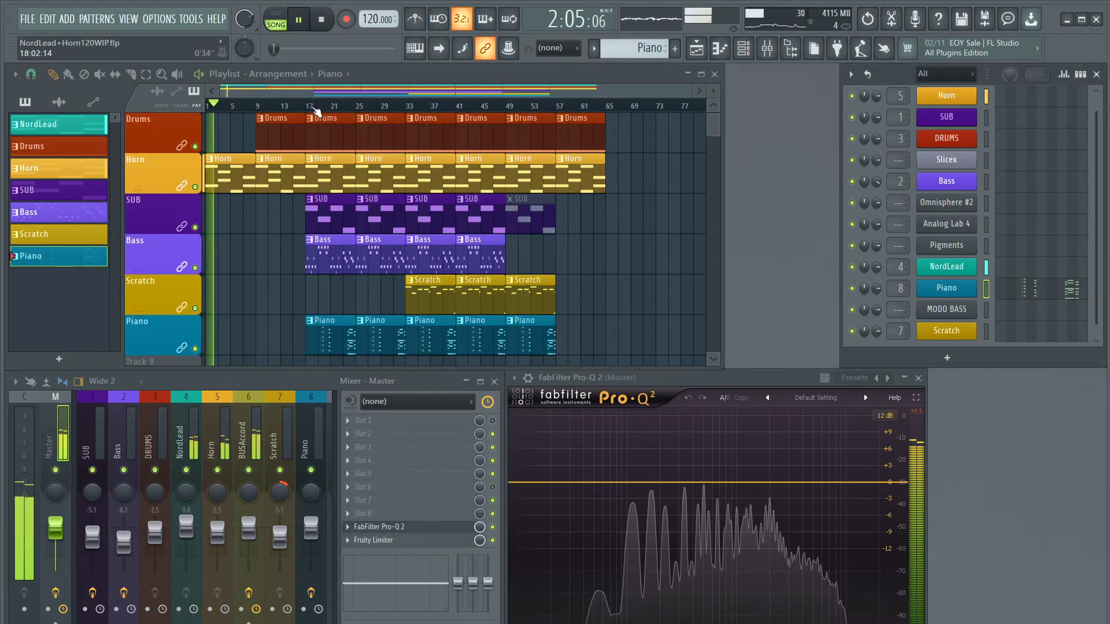
Play the arrangement from bar 9 and save the project
{"action": "left_click", "coordinate": [257, 106]}
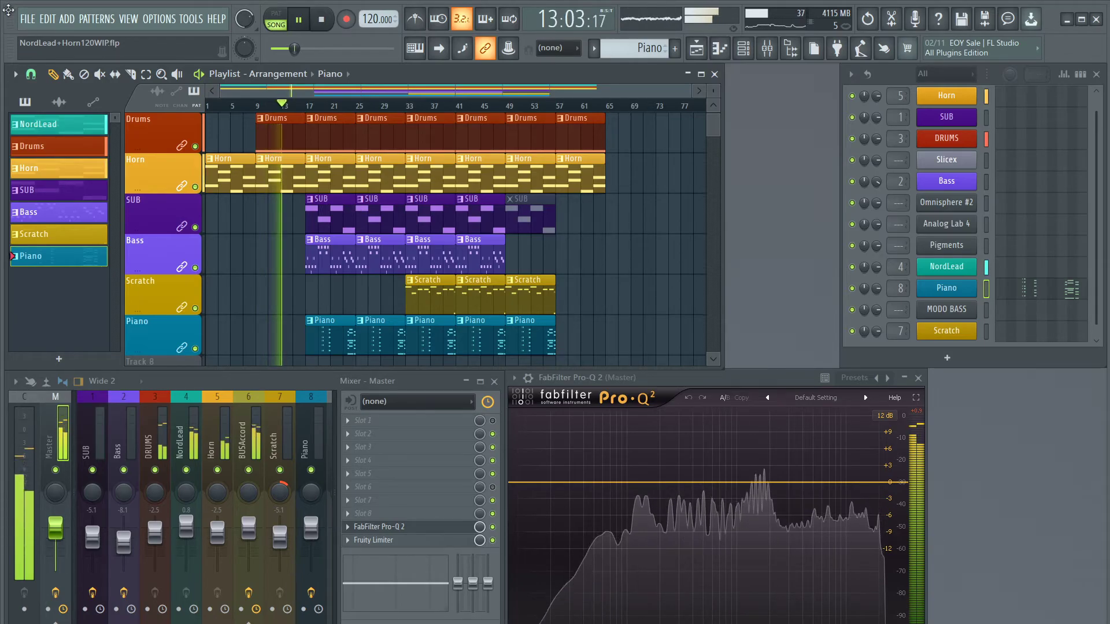
{"action": "left_click", "coordinate": [27, 19]}
{"action": "left_click", "coordinate": [54, 84]}
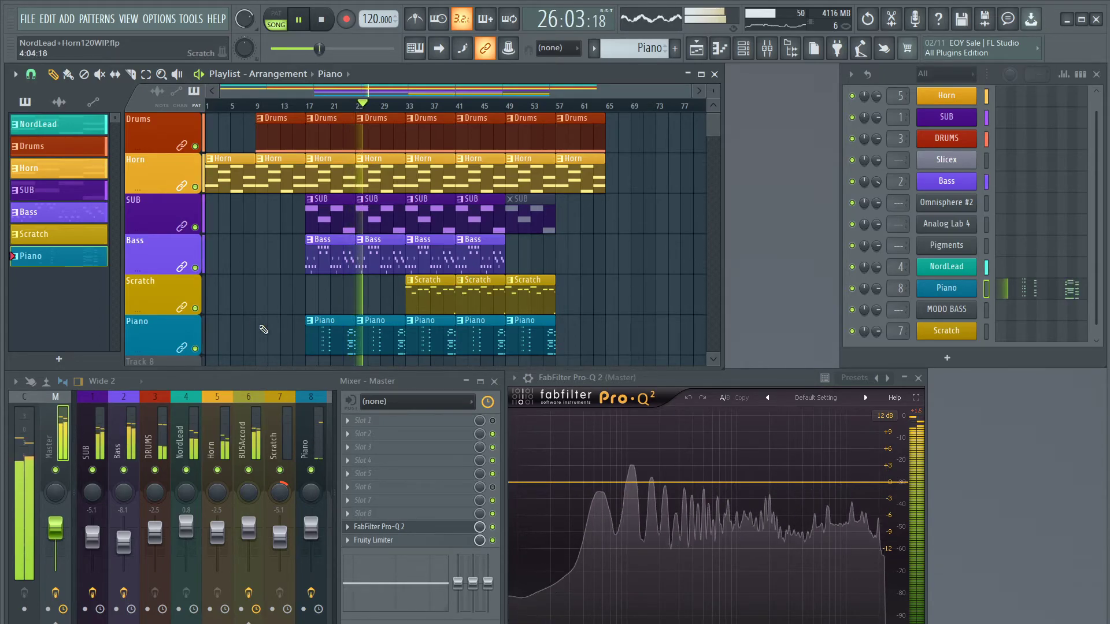
Lower the velocities of the upper octave copies of the Piano chords, to about 38% for those before bar 5 and less strongly for the rest
{"action": "double_click", "coordinate": [314, 344]}
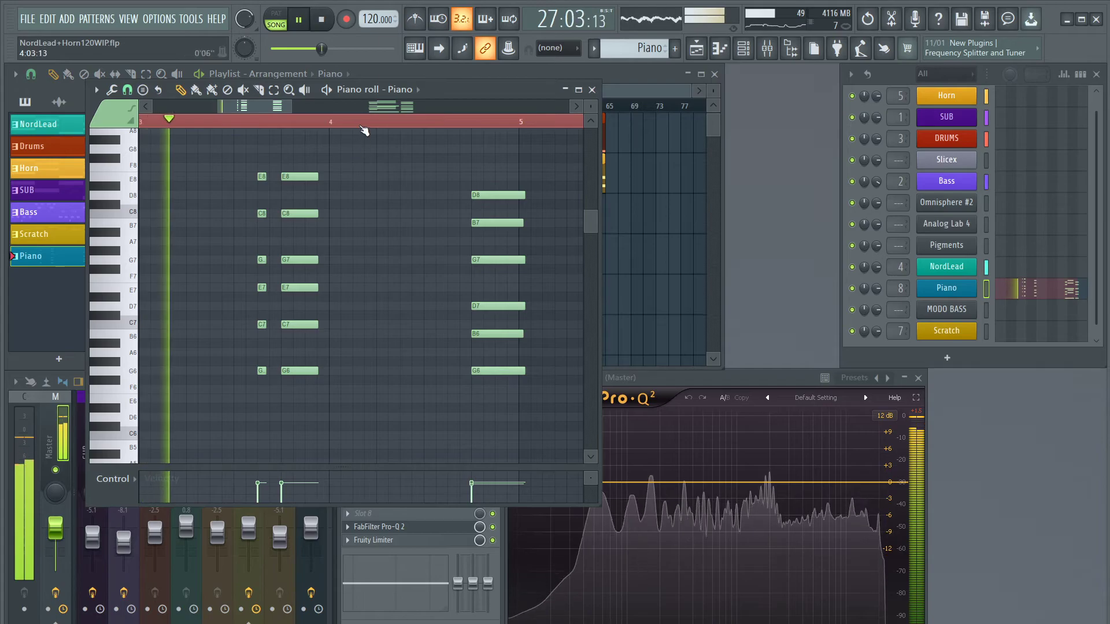
{"action": "scroll", "coordinate": [365, 125], "scroll_direction": "down", "scroll_amount": 3}
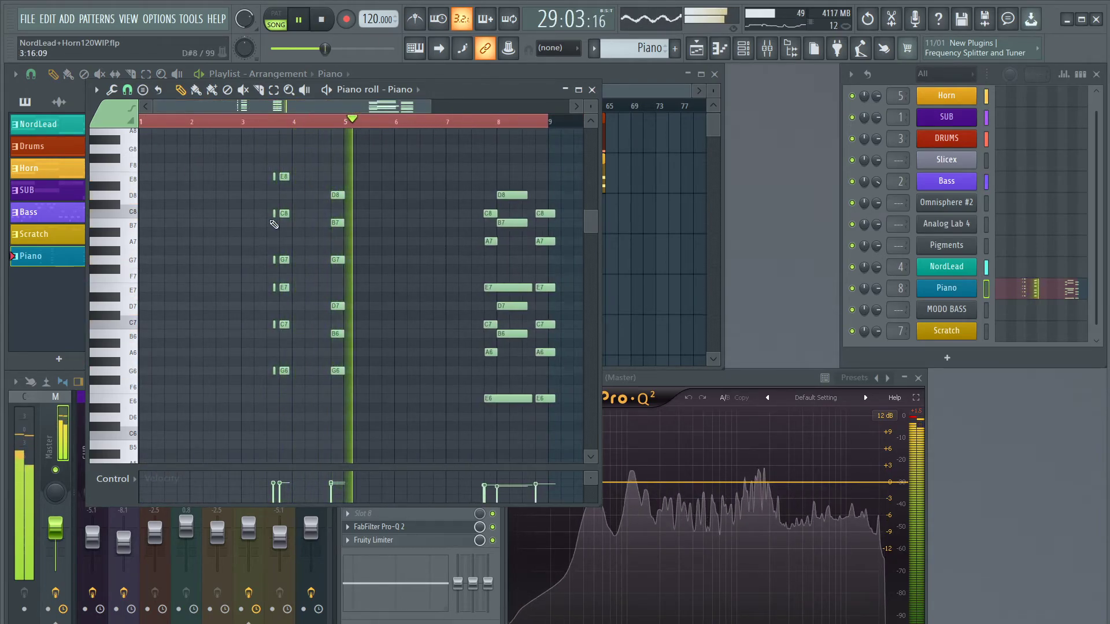
{"action": "key", "text": "e"}
{"action": "left_click_drag", "start_coordinate": [254, 146], "coordinate": [485, 268]}
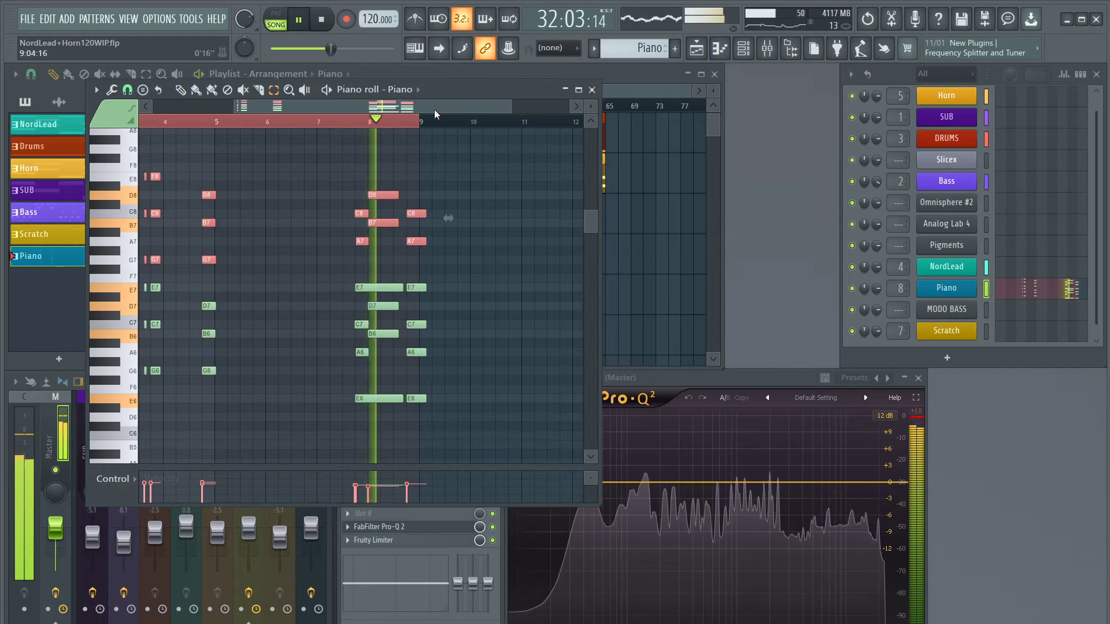
{"action": "left_click_drag", "start_coordinate": [451, 112], "coordinate": [382, 116]}
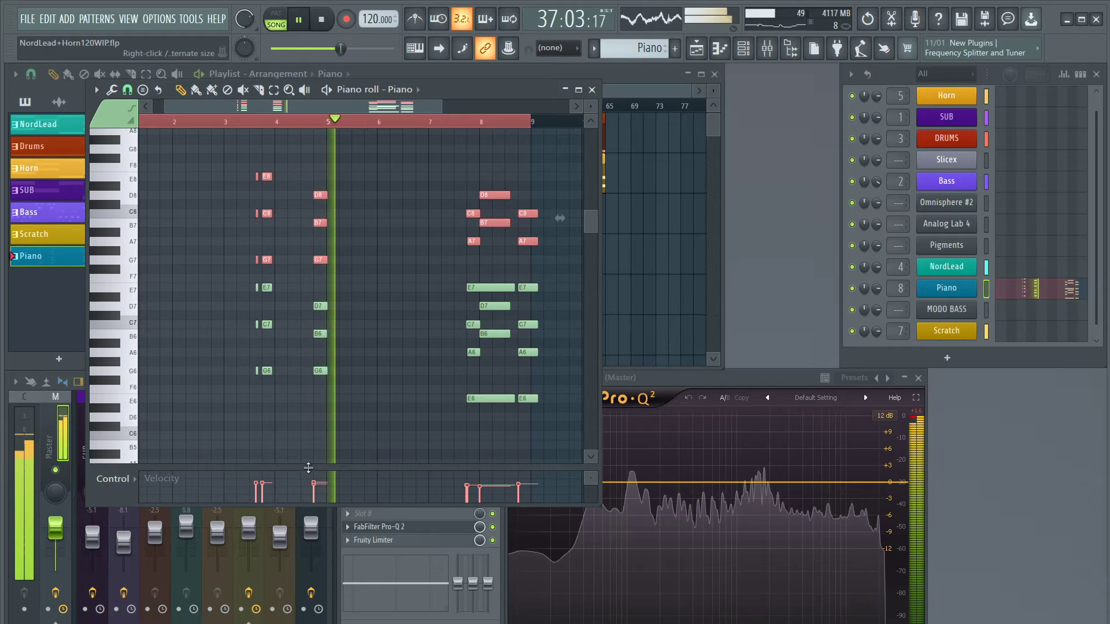
{"action": "left_click_drag", "start_coordinate": [313, 467], "coordinate": [317, 289]}
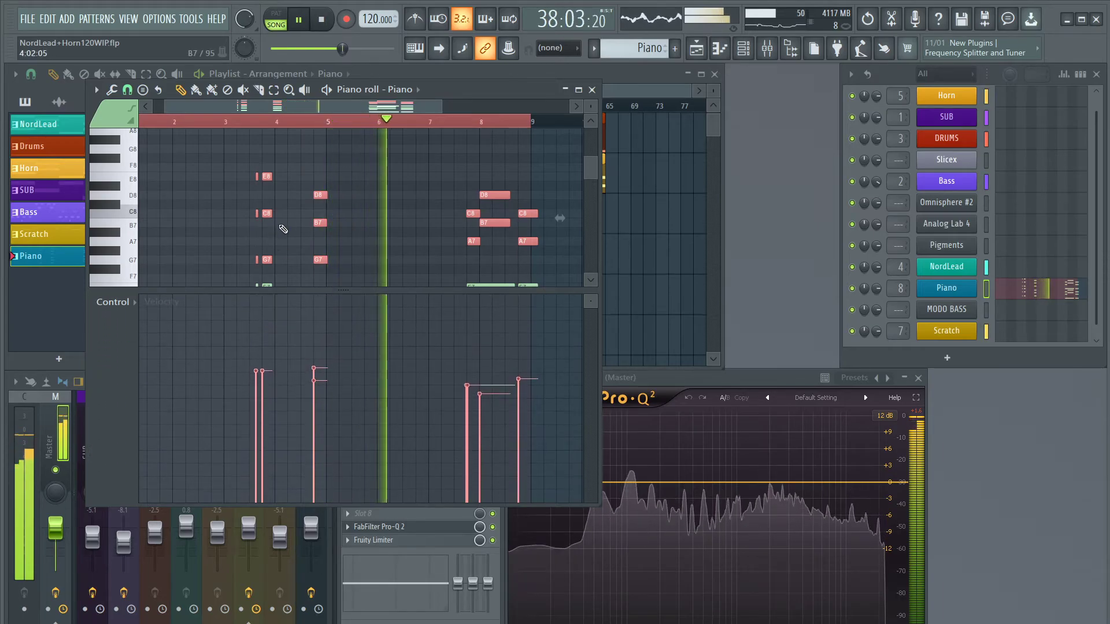
{"action": "left_click_drag", "start_coordinate": [253, 429], "coordinate": [317, 429]}
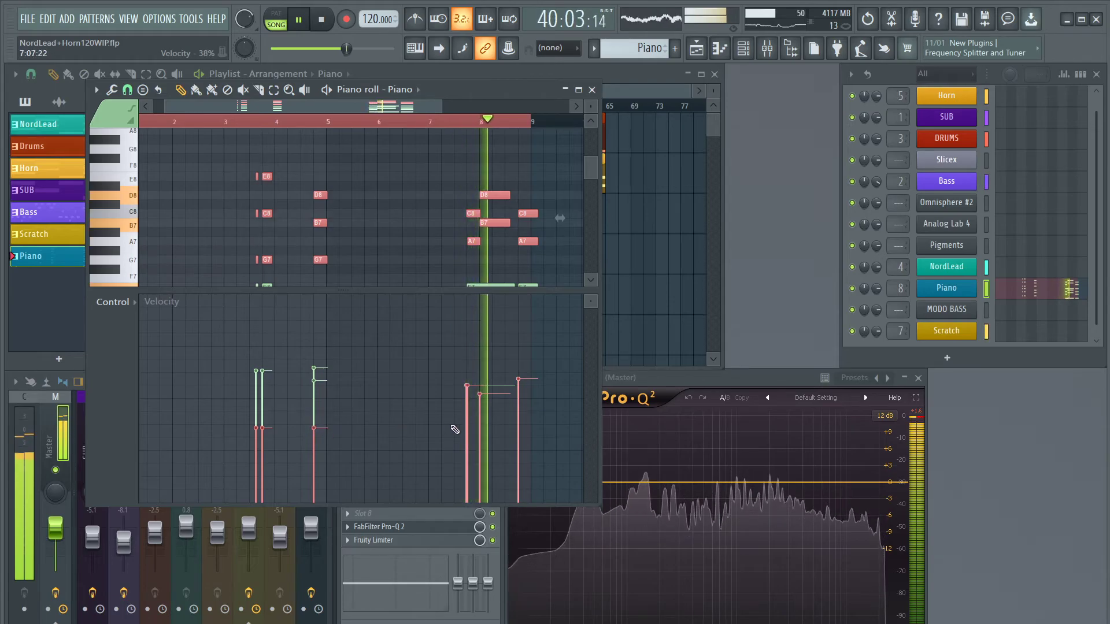
{"action": "mouse_move", "coordinate": [467, 428]}
{"action": "left_mouse_down"}
{"action": "mouse_move", "coordinate": [469, 411]}
{"action": "mouse_move", "coordinate": [523, 410]}
{"action": "left_mouse_up"}
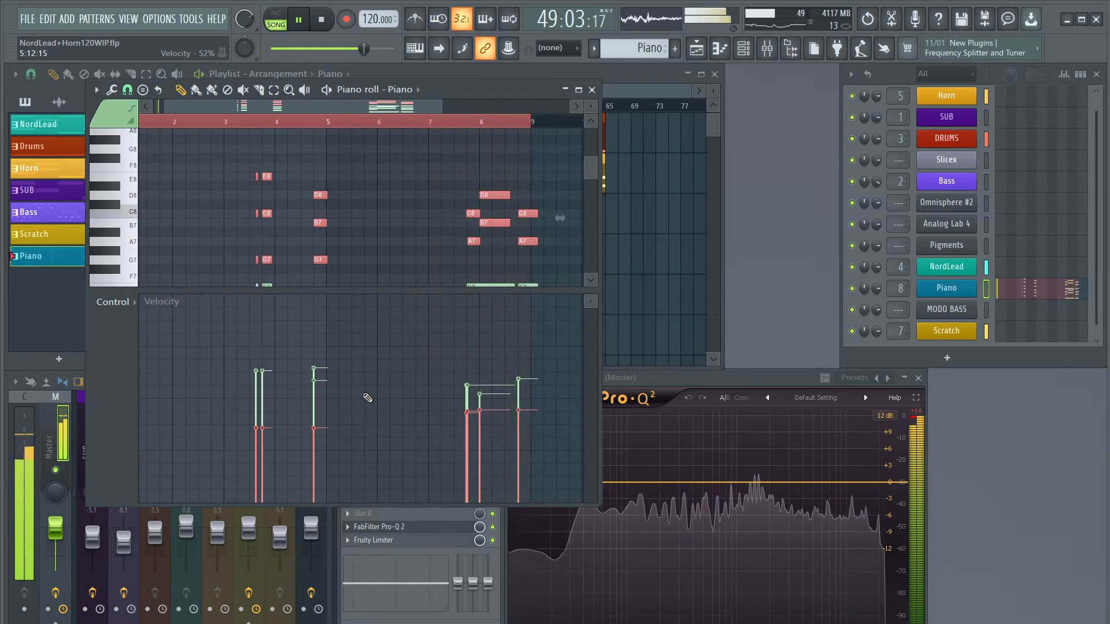
{"action": "left_click", "coordinate": [592, 89]}
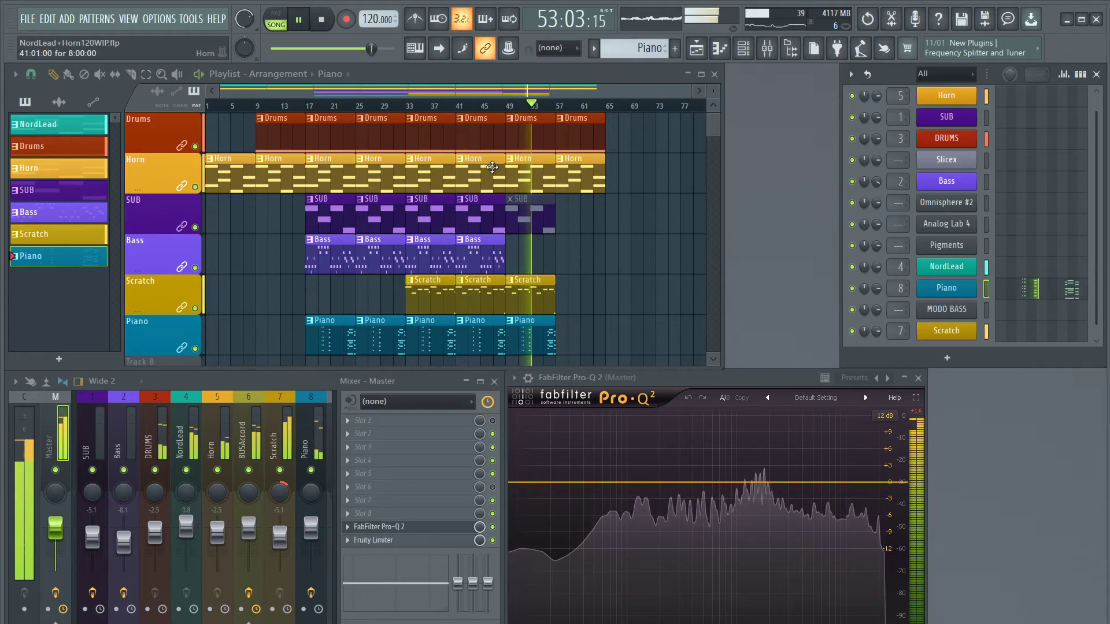
{"action": "key", "text": "t"}
{"action": "left_click", "coordinate": [533, 344]}
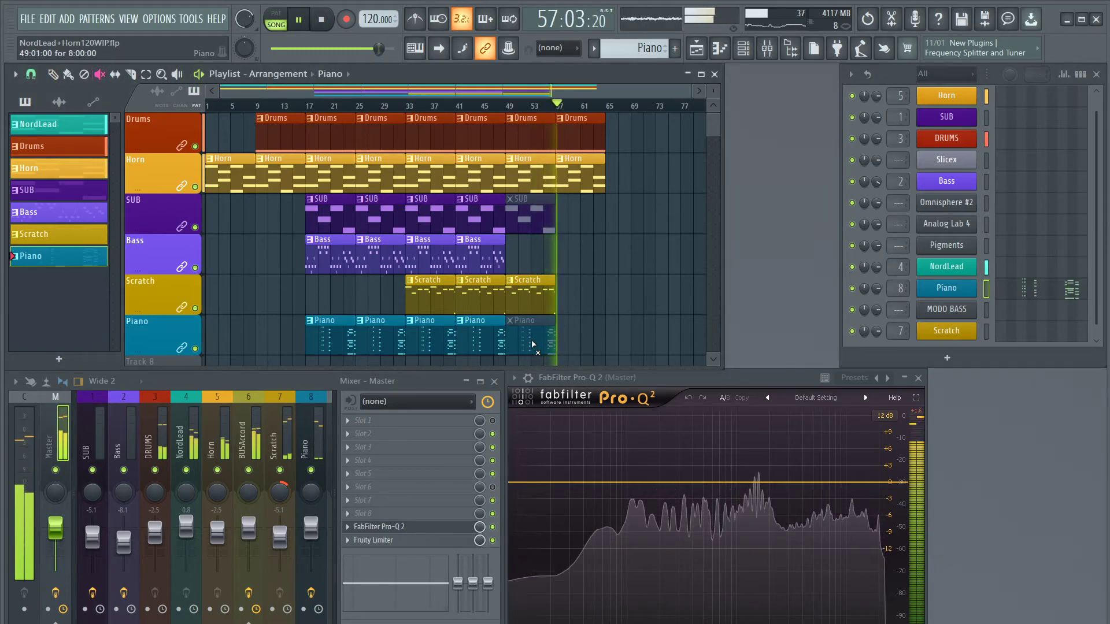
{"action": "left_click", "coordinate": [533, 343]}
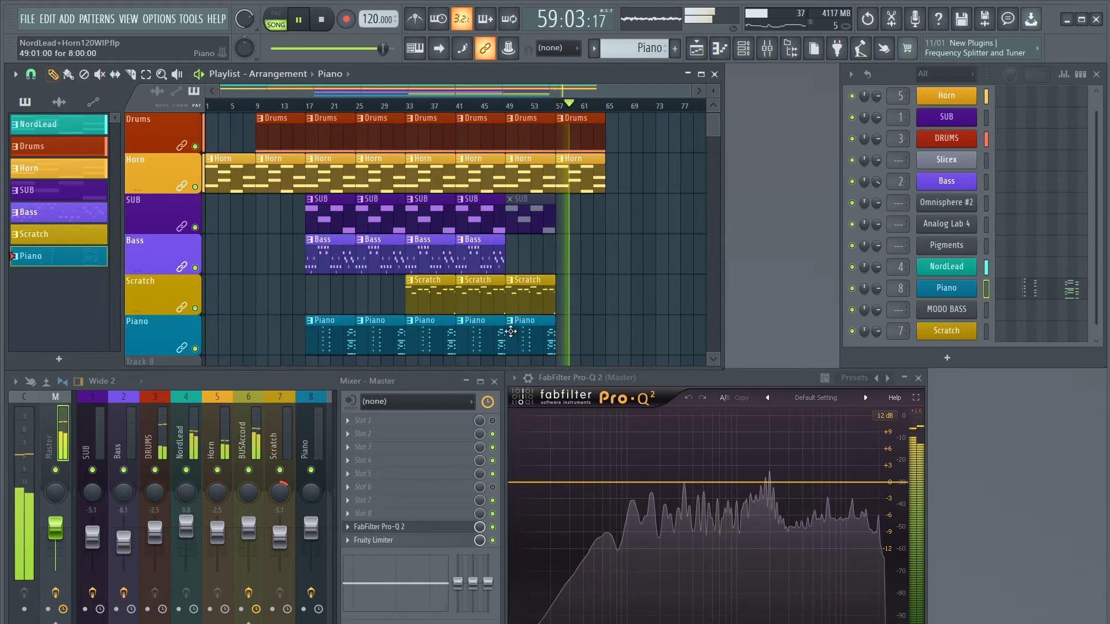
Trim the start of the last Piano clip so it begins at bar 54, and save the project
{"action": "left_click_drag", "start_coordinate": [508, 331], "coordinate": [527, 336]}
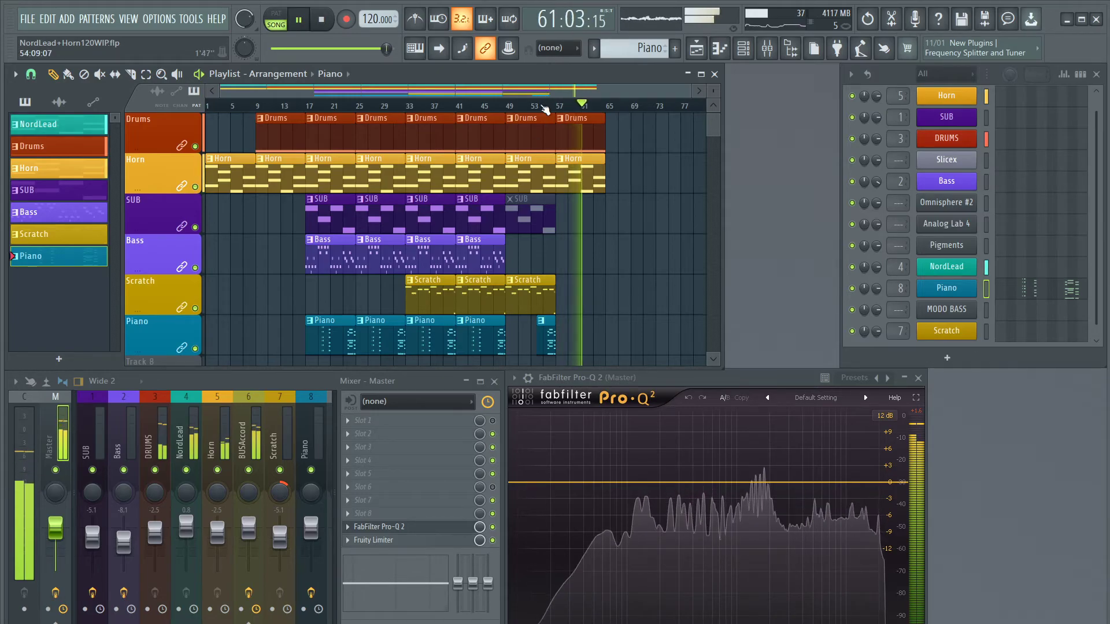
{"action": "left_click", "coordinate": [26, 20]}
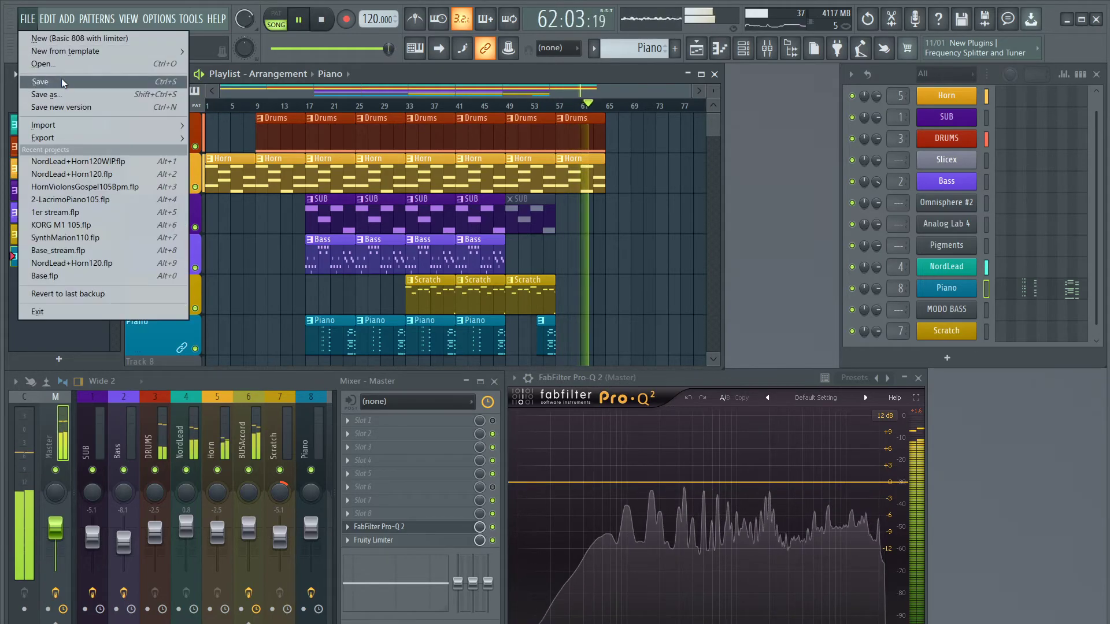
{"action": "left_click", "coordinate": [61, 78]}
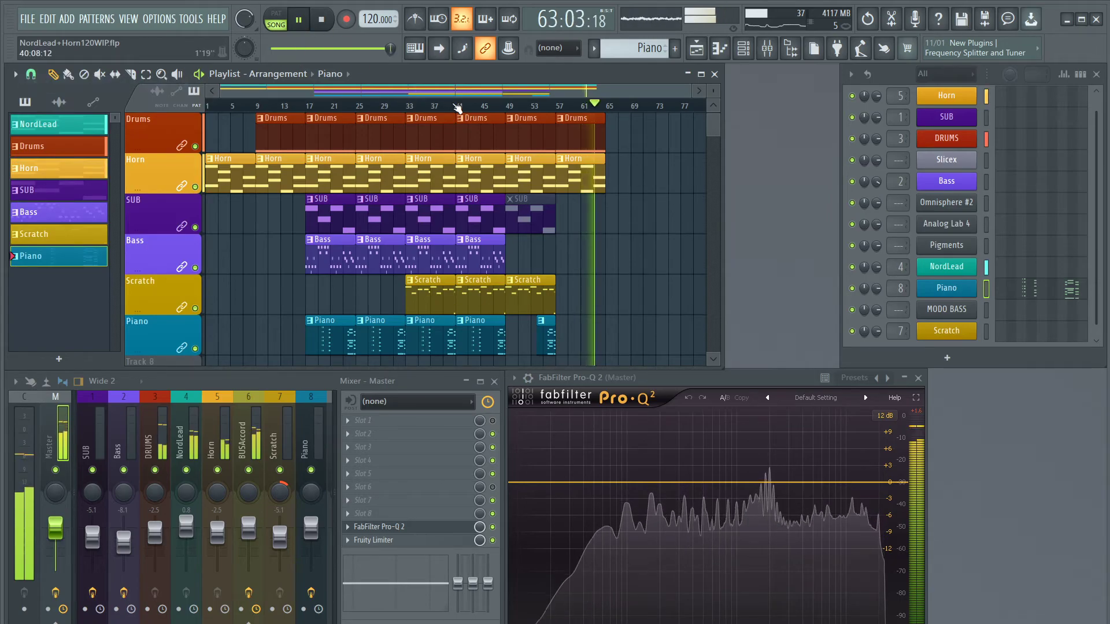
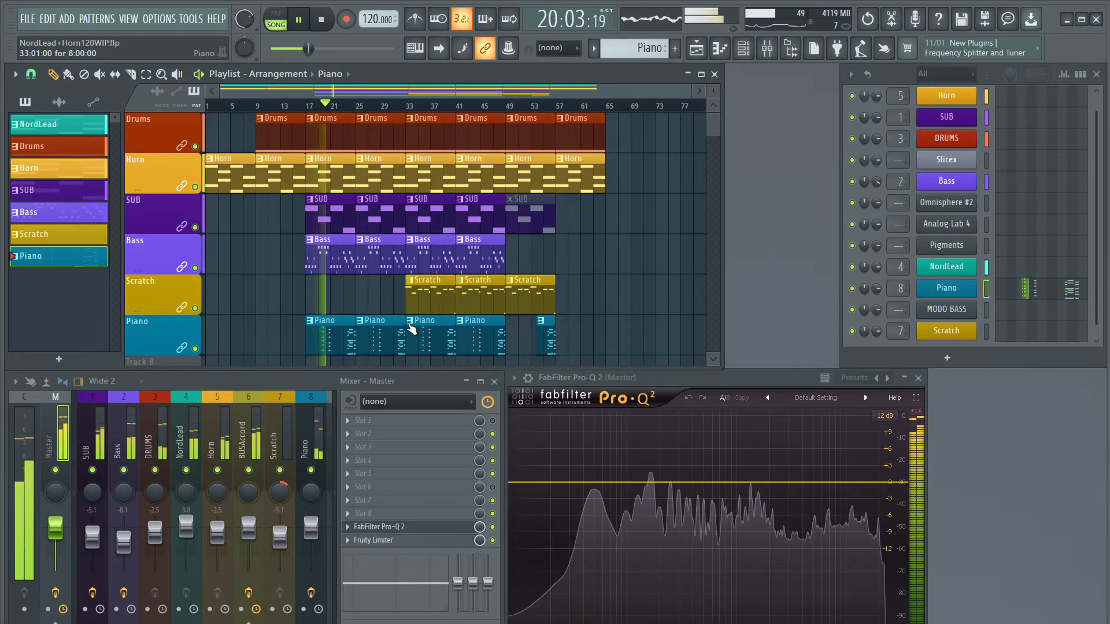
Raise the Piano mixer track's volume to about 110% (2.2 dB) and add PanMan in its effect slot 3
{"action": "left_click", "coordinate": [311, 523]}
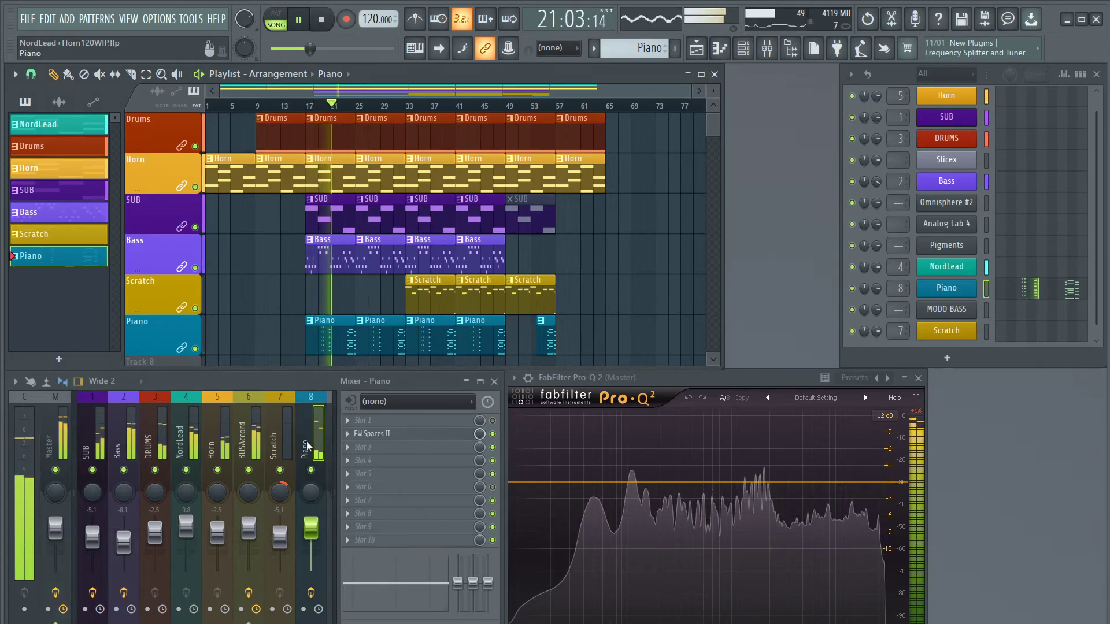
{"action": "mouse_move", "coordinate": [311, 527]}
{"action": "left_mouse_down"}
{"action": "mouse_move", "coordinate": [311, 536]}
{"action": "mouse_move", "coordinate": [311, 523]}
{"action": "left_mouse_up"}
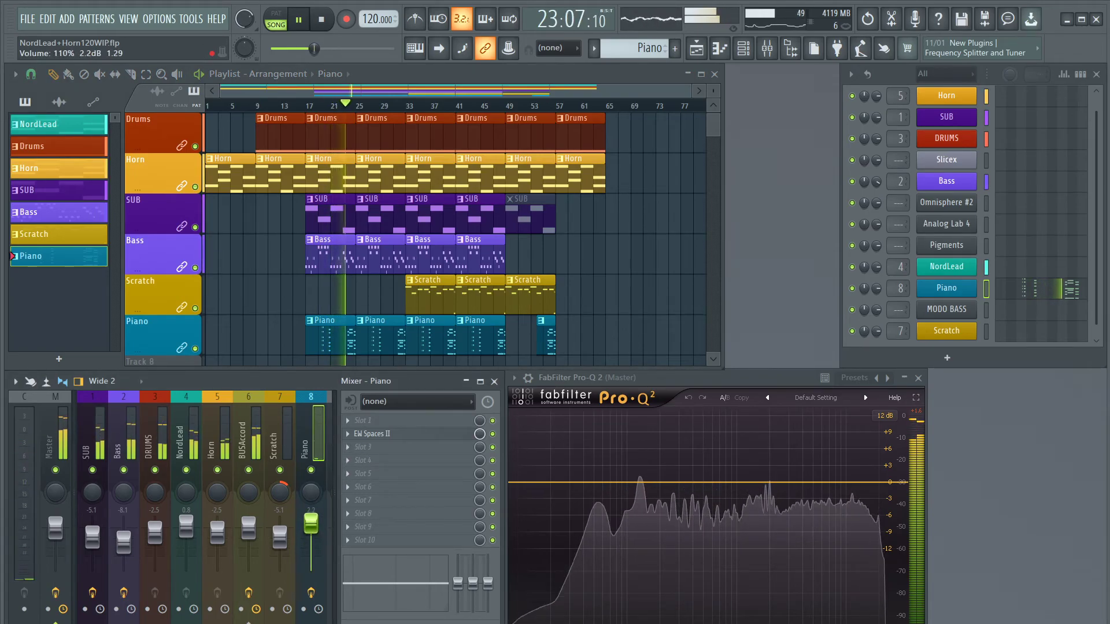
{"action": "left_click", "coordinate": [356, 447]}
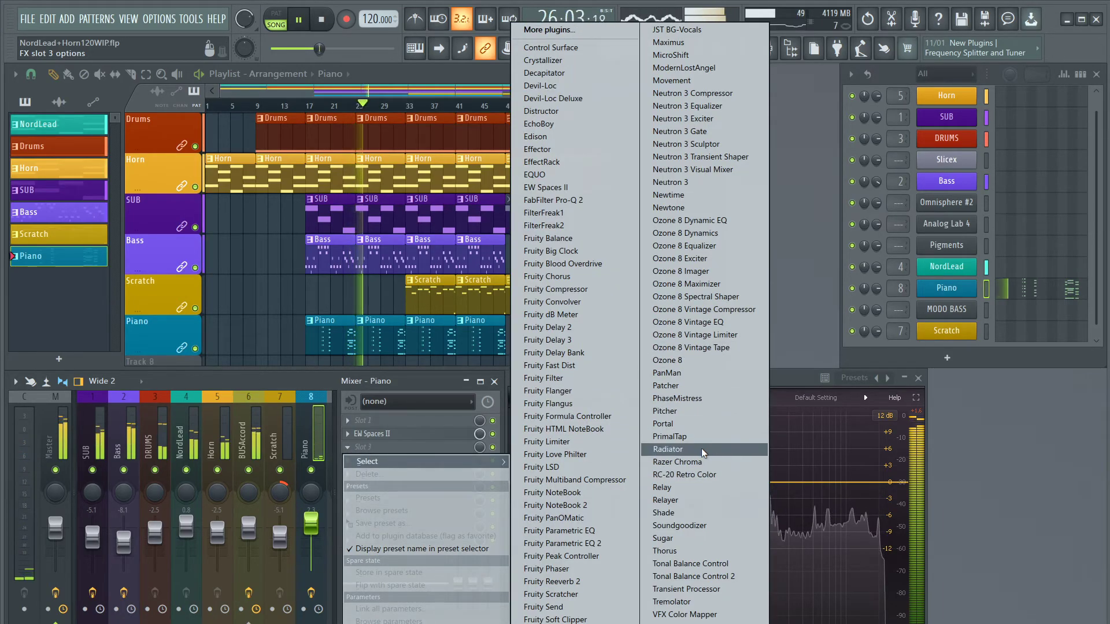
{"action": "left_click", "coordinate": [667, 373]}
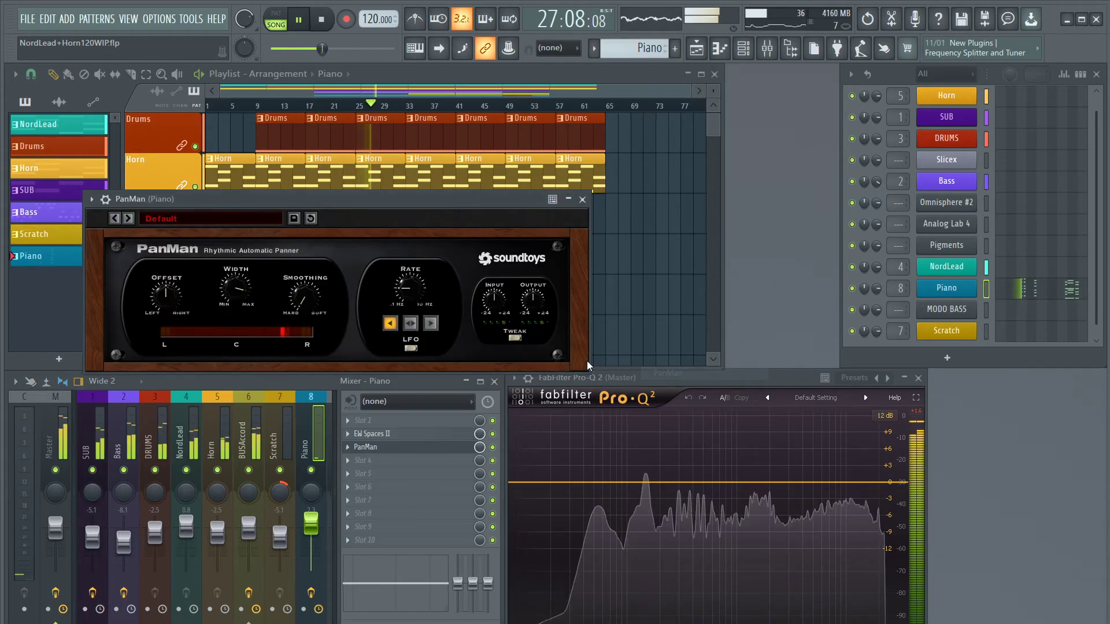
Load PanMan's Hard Random MIDI preset from Rhythmic Pans, set the width to about 124 degrees and increase the smoothing
{"action": "left_click", "coordinate": [200, 217]}
{"action": "mouse_move", "coordinate": [202, 221]}
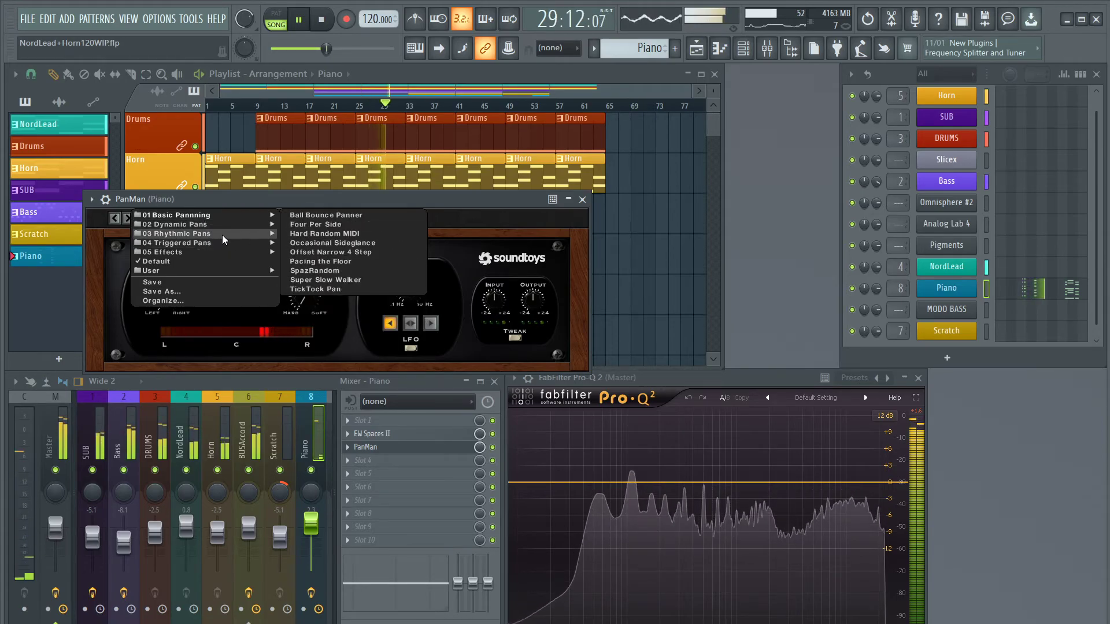
{"action": "left_click", "coordinate": [333, 234]}
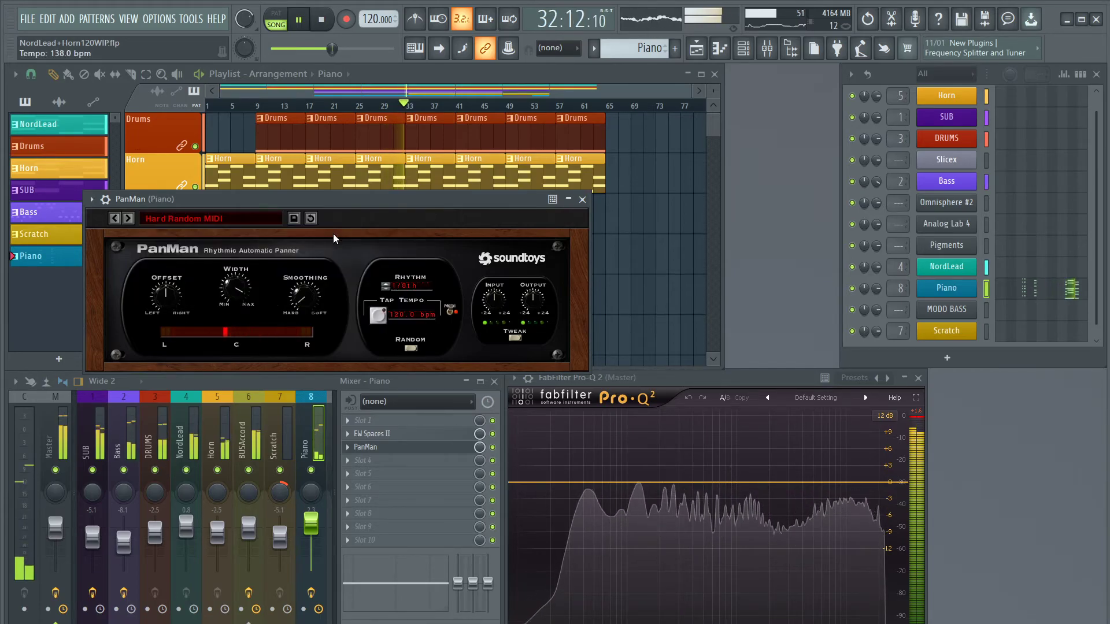
{"action": "left_click_drag", "start_coordinate": [237, 292], "coordinate": [236, 299]}
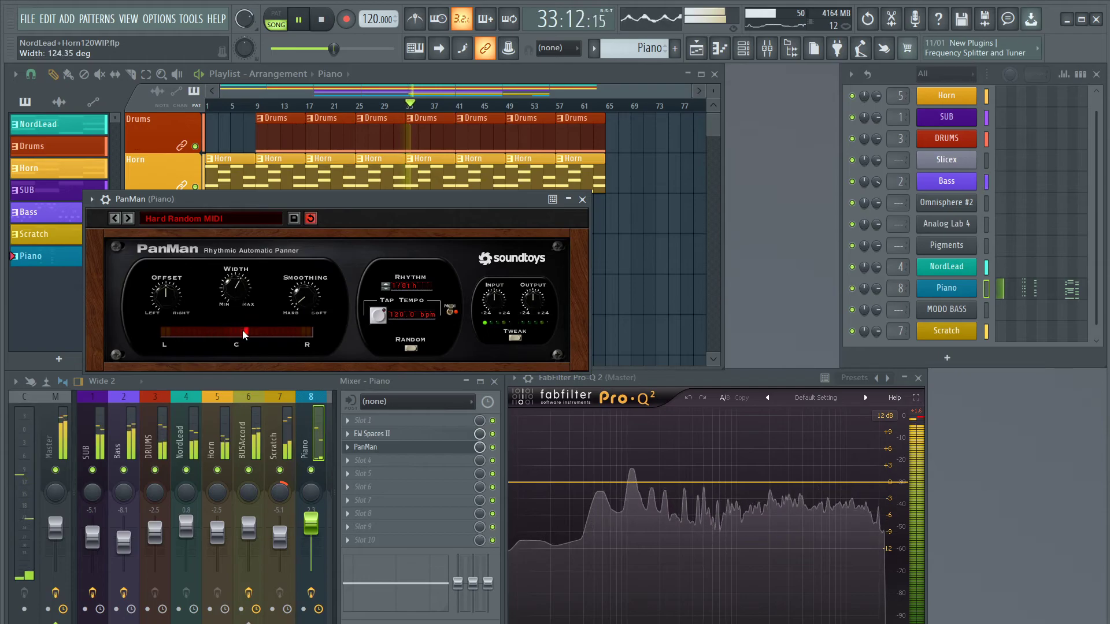
{"action": "left_click_drag", "start_coordinate": [305, 262], "coordinate": [305, 257]}
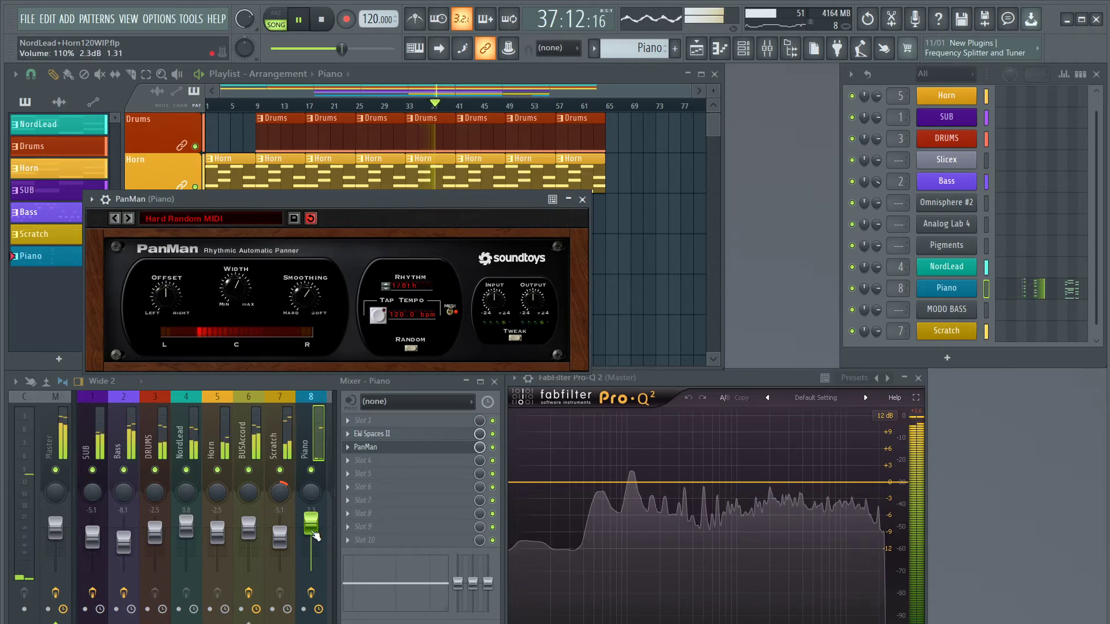
Raise the Piano mixer track's volume slightly further and move PanMan ahead of EW Spaces II in its effect chain
{"action": "left_click_drag", "start_coordinate": [307, 526], "coordinate": [312, 523]}
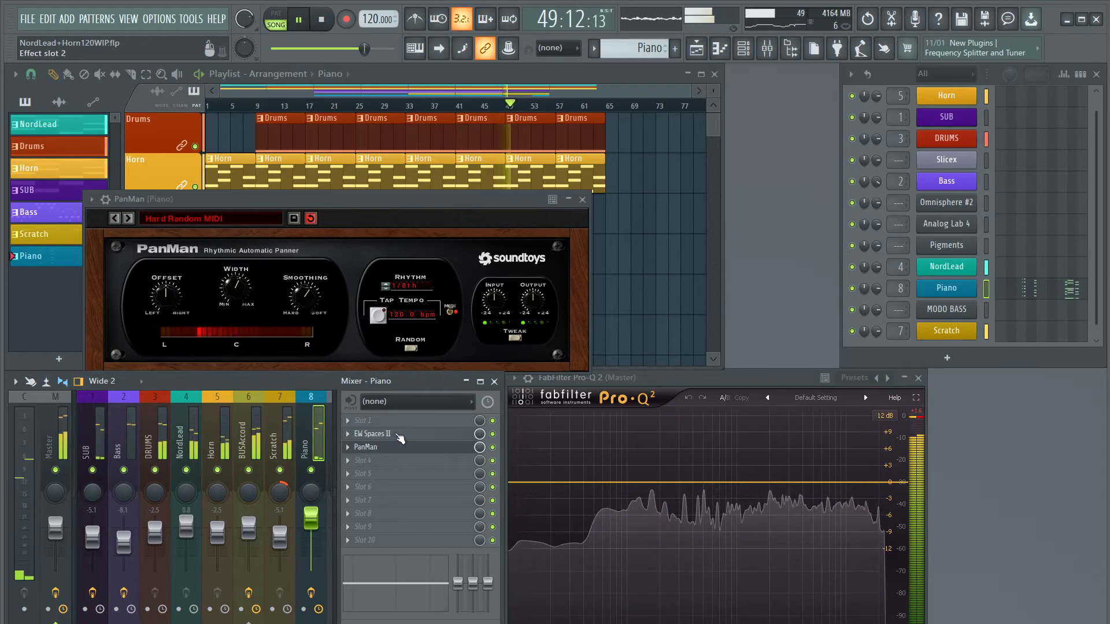
{"action": "left_click", "coordinate": [348, 448]}
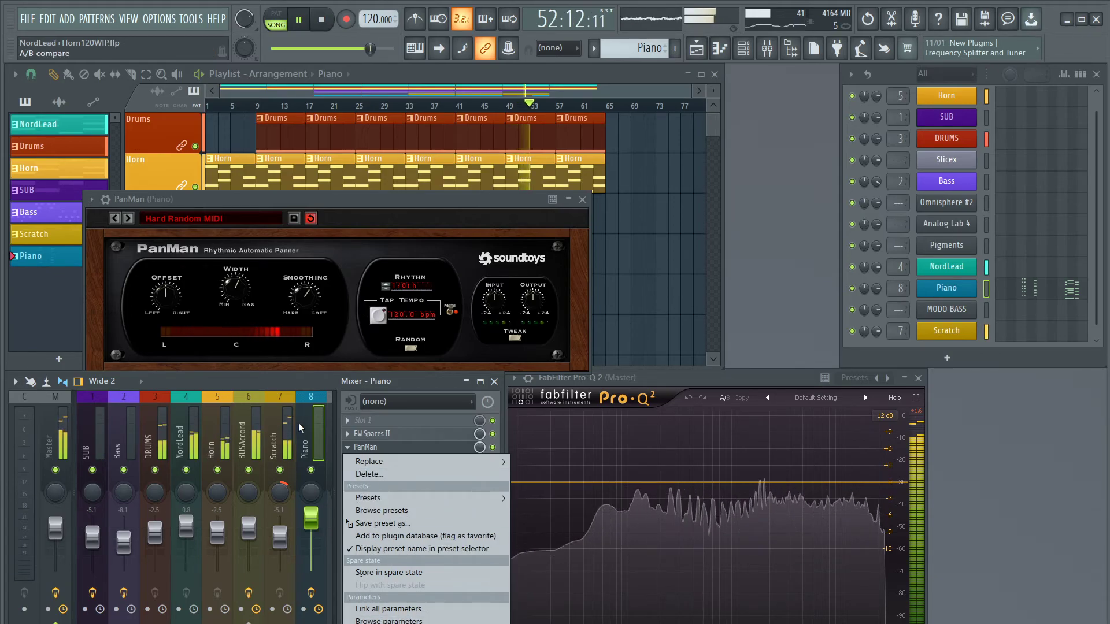
{"action": "left_click", "coordinate": [354, 447]}
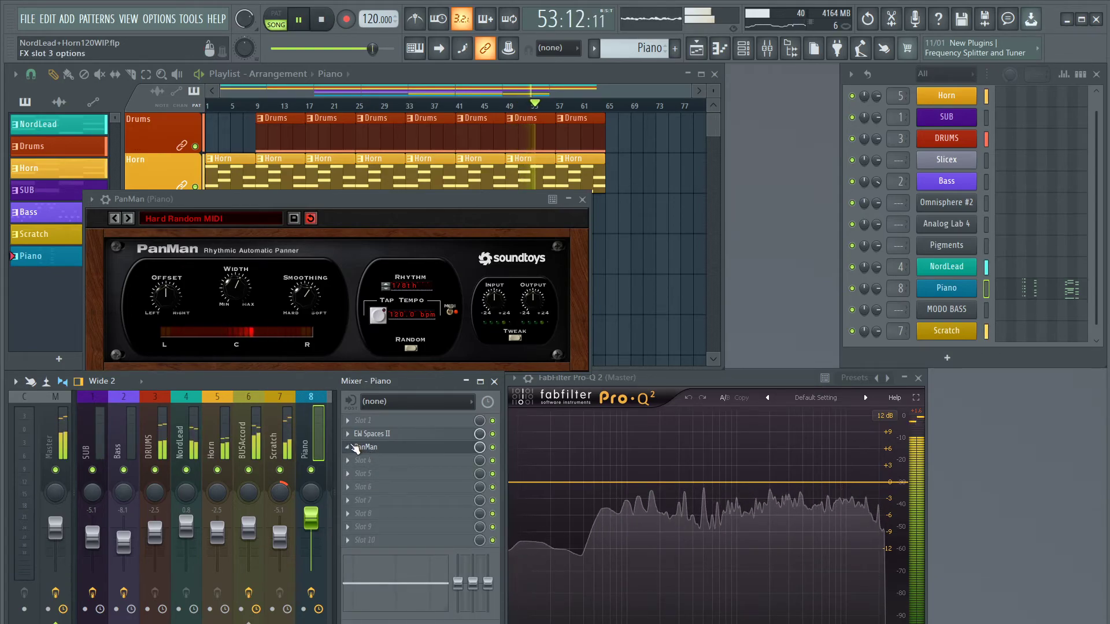
{"action": "left_click", "coordinate": [350, 447]}
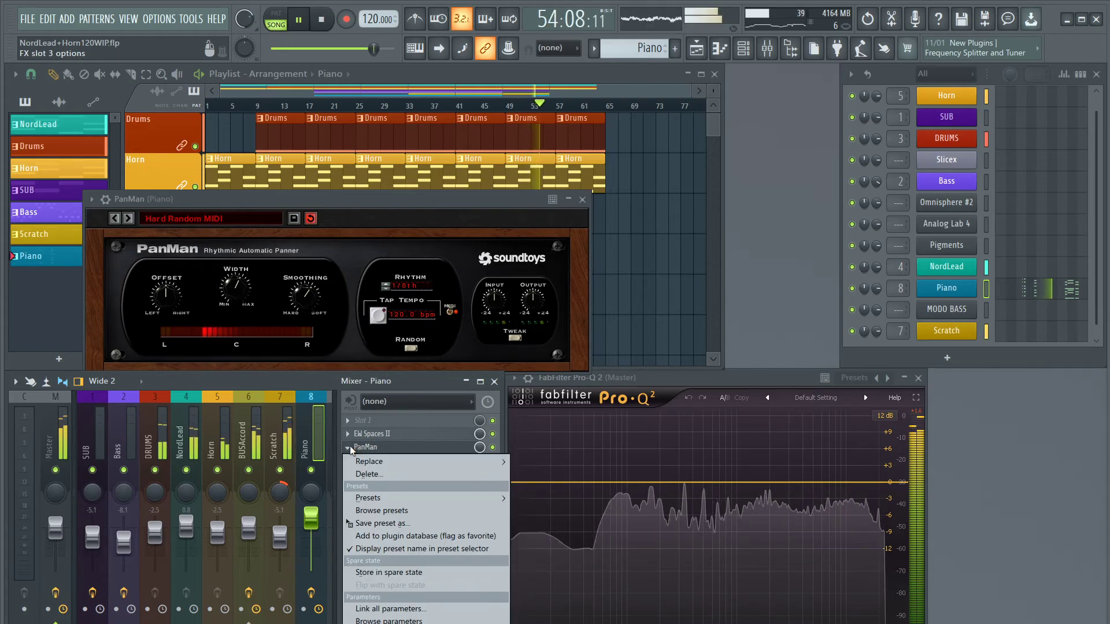
{"action": "left_click", "coordinate": [373, 623]}
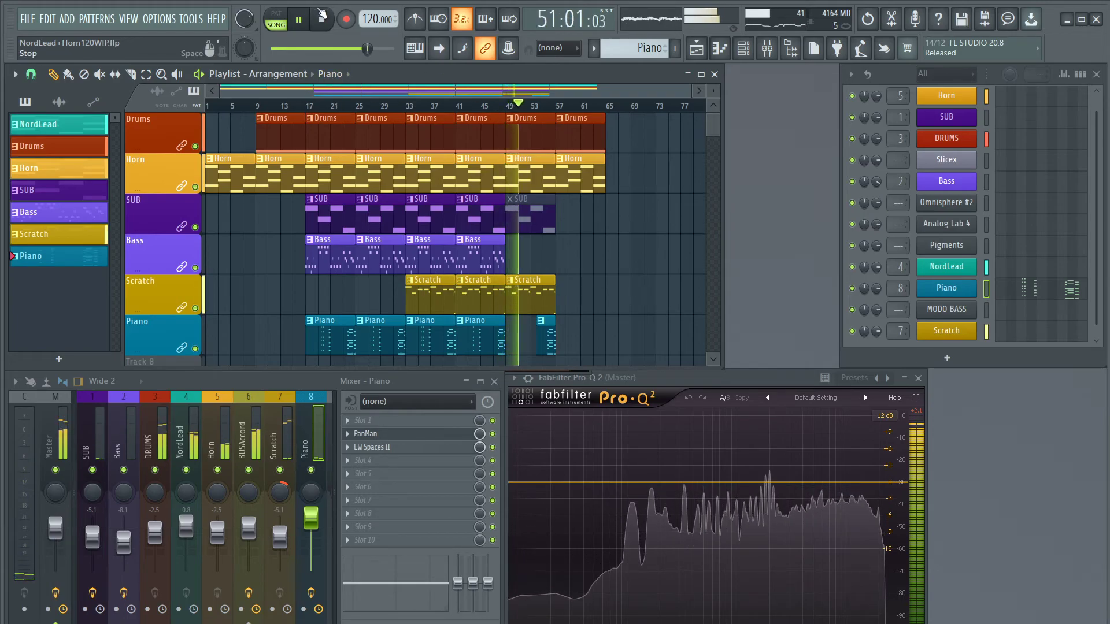
Stop playback, bring the Master track's Pro-Q 2 into focus and save the project
{"action": "key", "text": "space"}
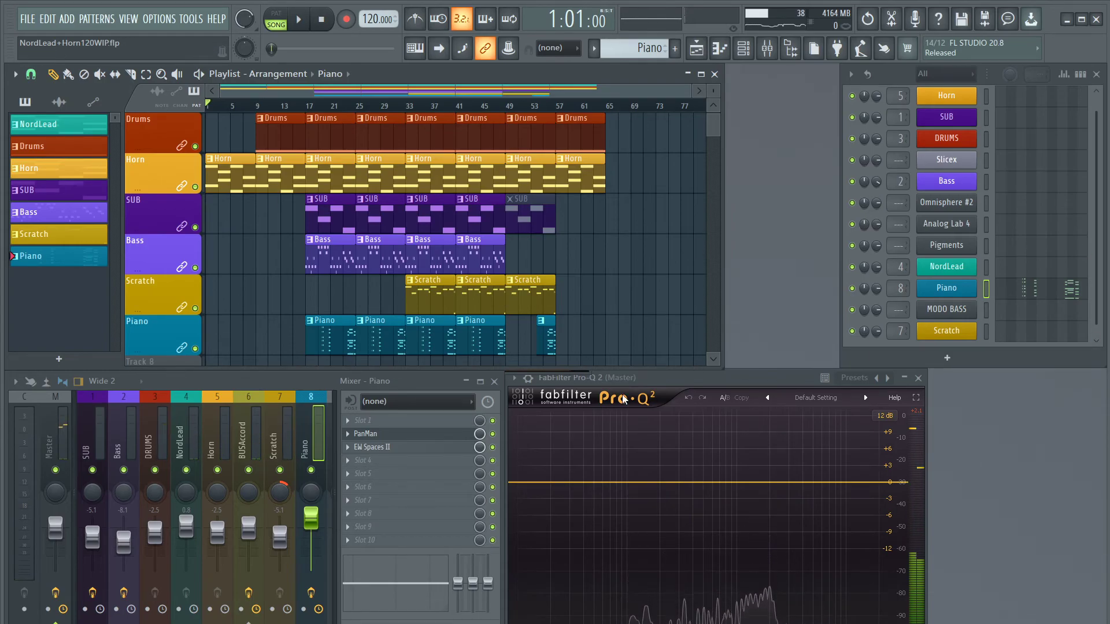
{"action": "left_click", "coordinate": [733, 384]}
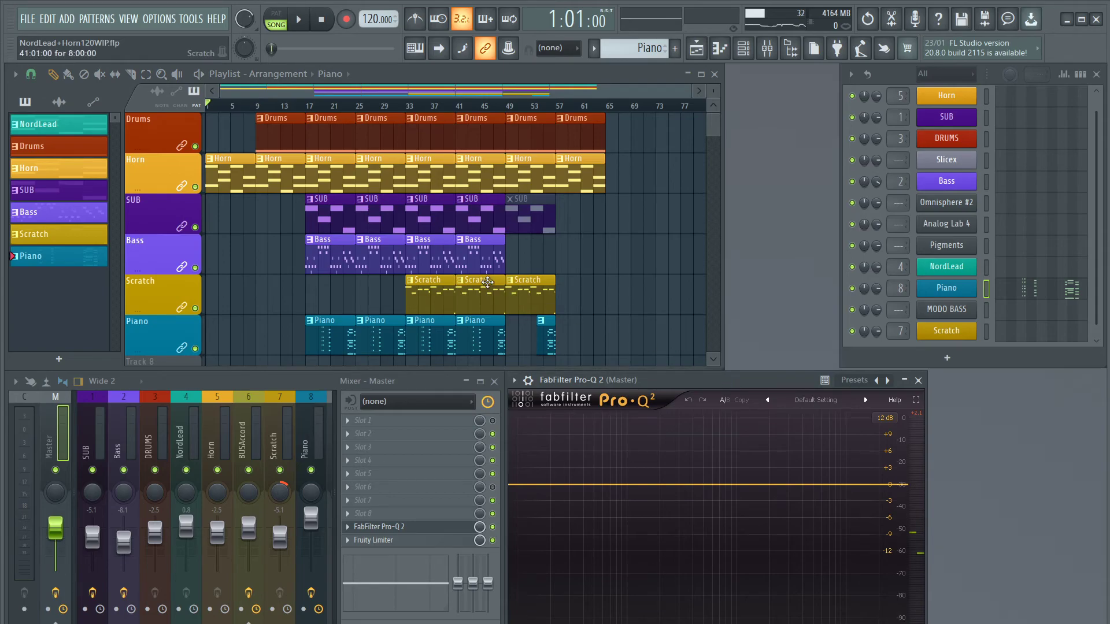
{"action": "scroll", "coordinate": [486, 114], "scroll_direction": "down", "scroll_amount": 4}
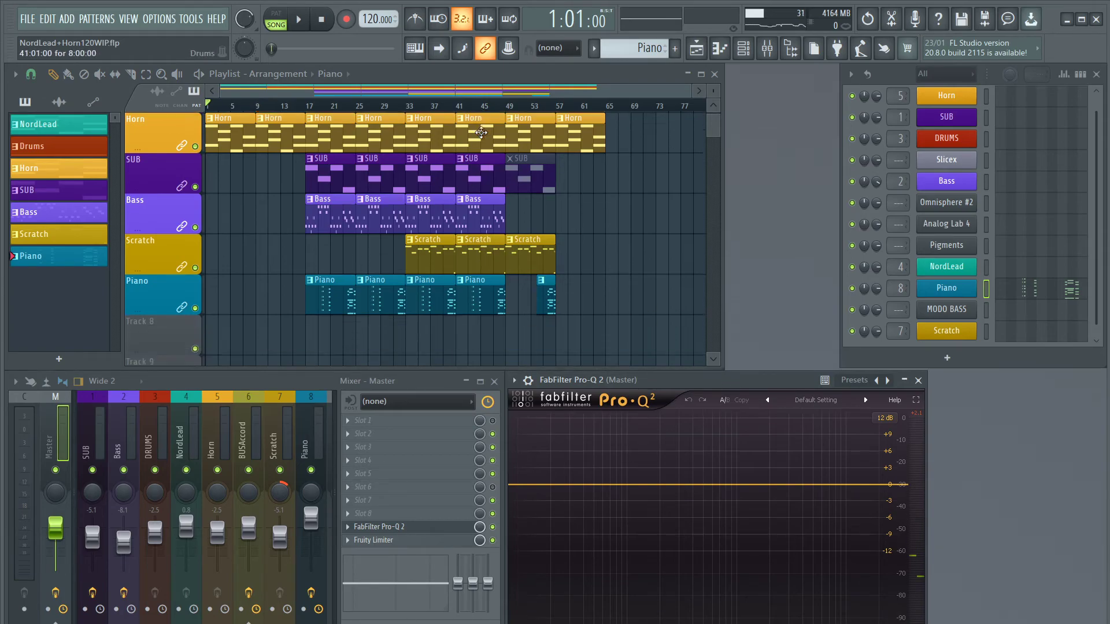
{"action": "scroll", "coordinate": [544, 144], "scroll_direction": "up", "scroll_amount": 5}
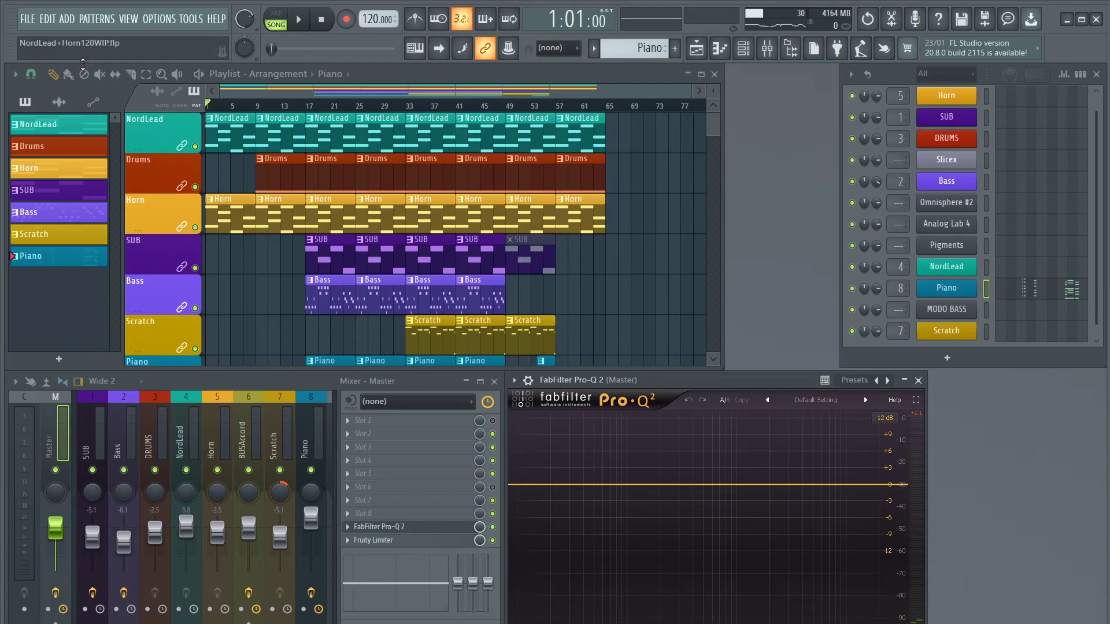
{"action": "left_click", "coordinate": [34, 22]}
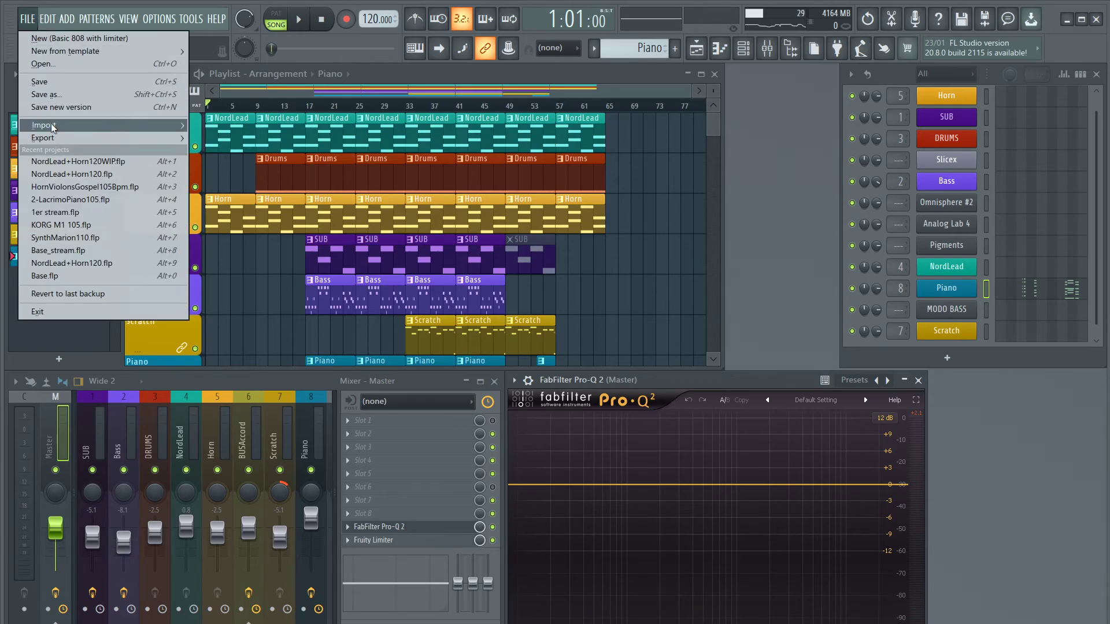
{"action": "left_click", "coordinate": [47, 82]}
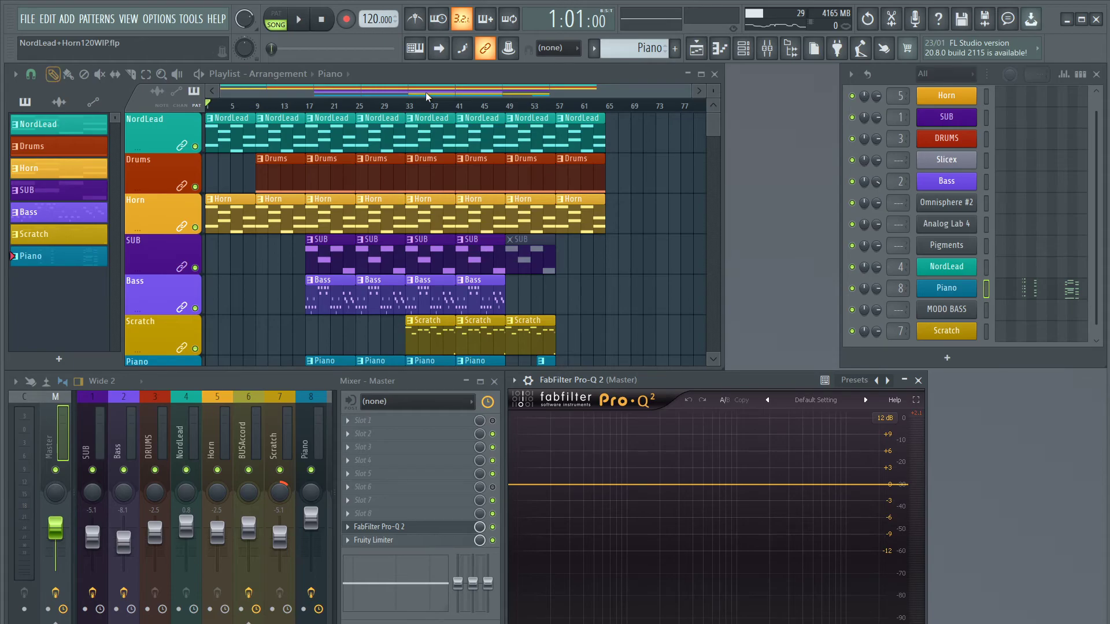
Extend the NordLead and Horn playlist tracks with one more eight-bar clip each, continuing from bar 65
{"action": "left_click", "coordinate": [597, 142]}
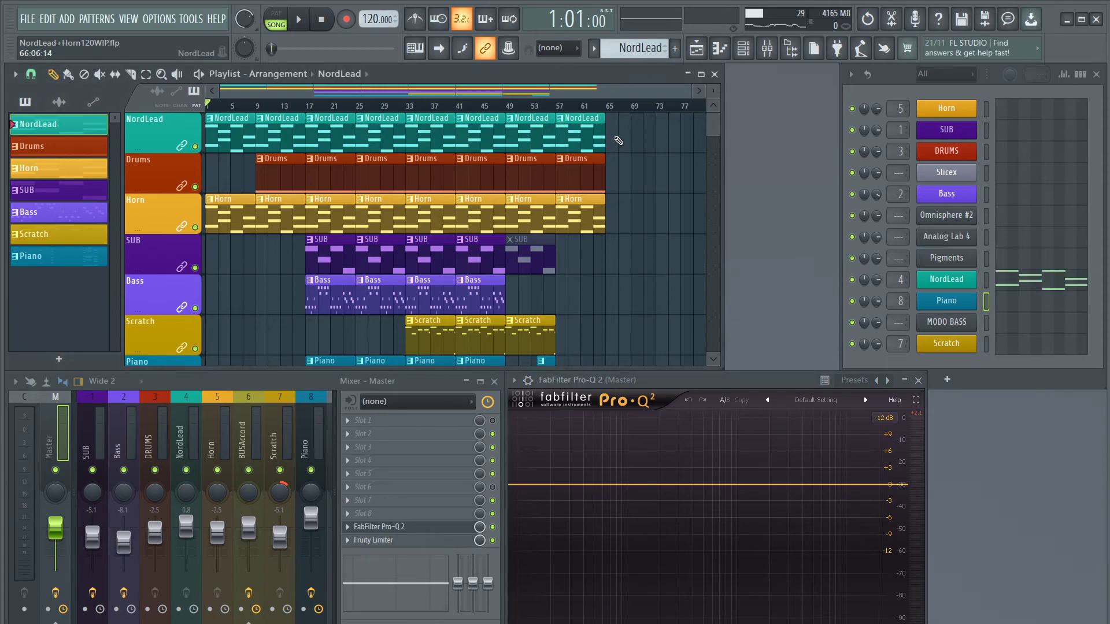
{"action": "left_click", "coordinate": [618, 140]}
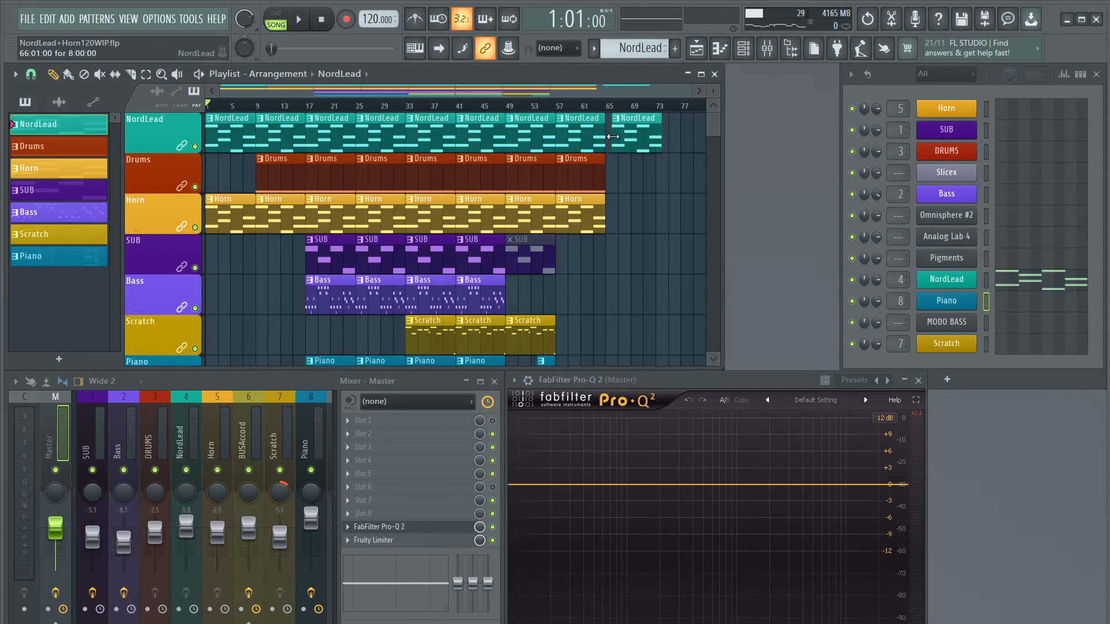
{"action": "left_click", "coordinate": [614, 222]}
{"action": "scroll", "coordinate": [633, 212], "scroll_direction": "down", "scroll_amount": 2}
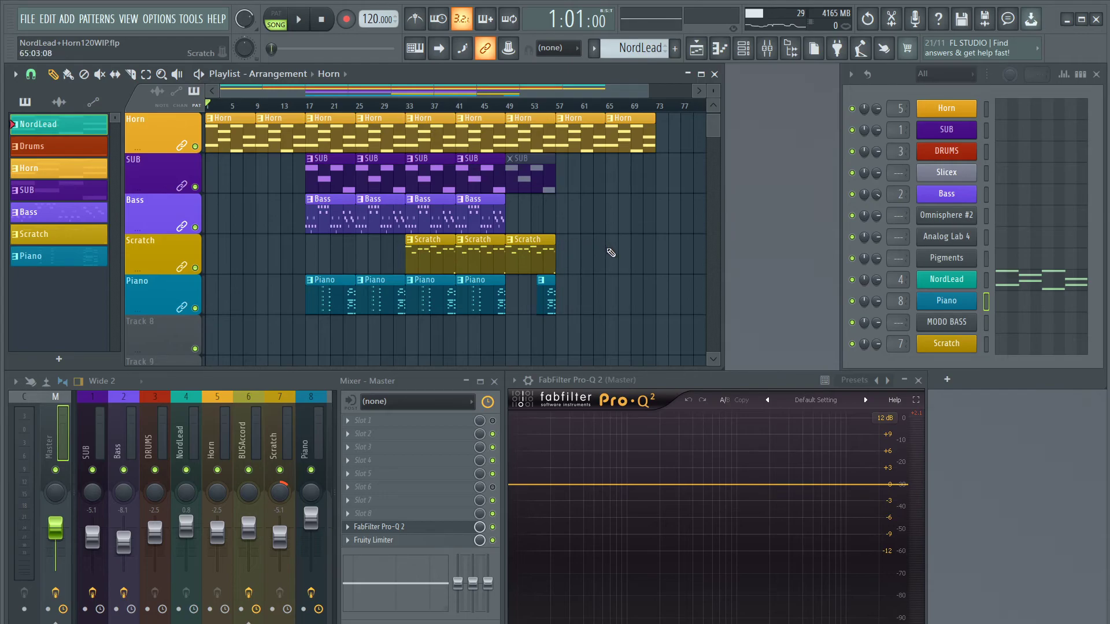
Select the Scratch mixer track and play the opening bars of the arrangement to check the sound
{"action": "left_click", "coordinate": [280, 445]}
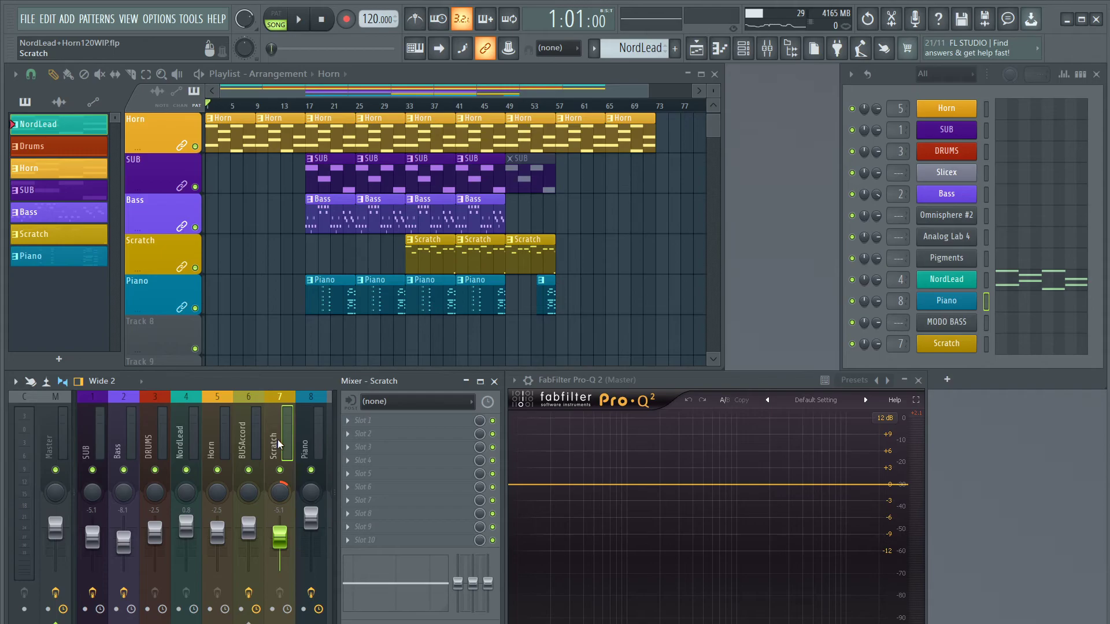
{"action": "key", "text": "space"}
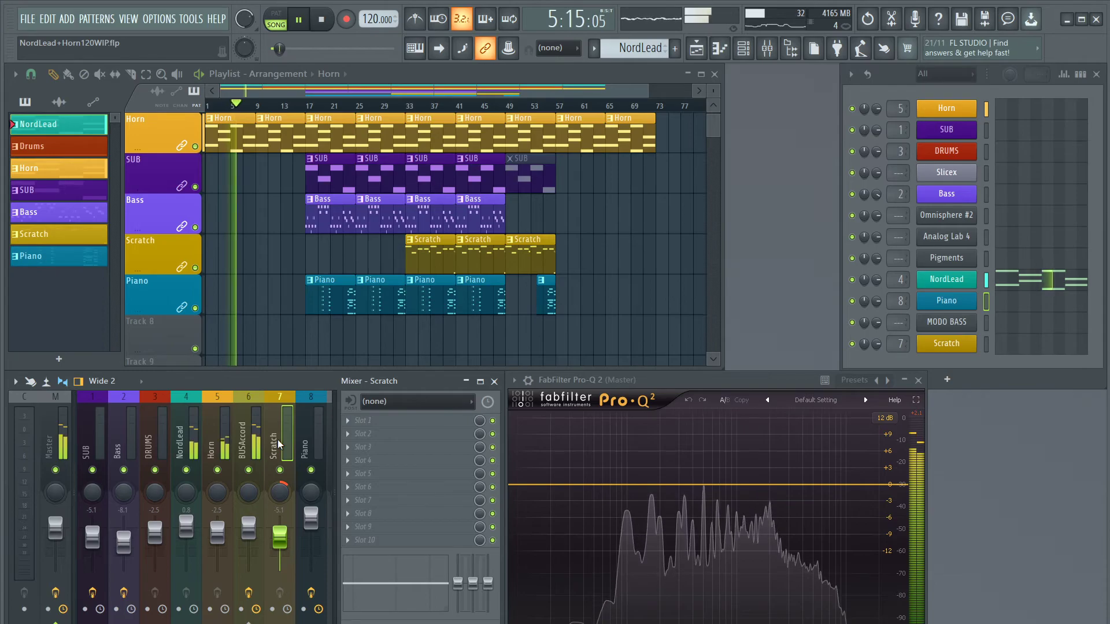
{"action": "key", "text": "space"}
Insert RC-20 Retro Color in the Master track's slot 1, dismiss its binary location warning and move its window clear of the mixer
{"action": "left_click", "coordinate": [53, 445]}
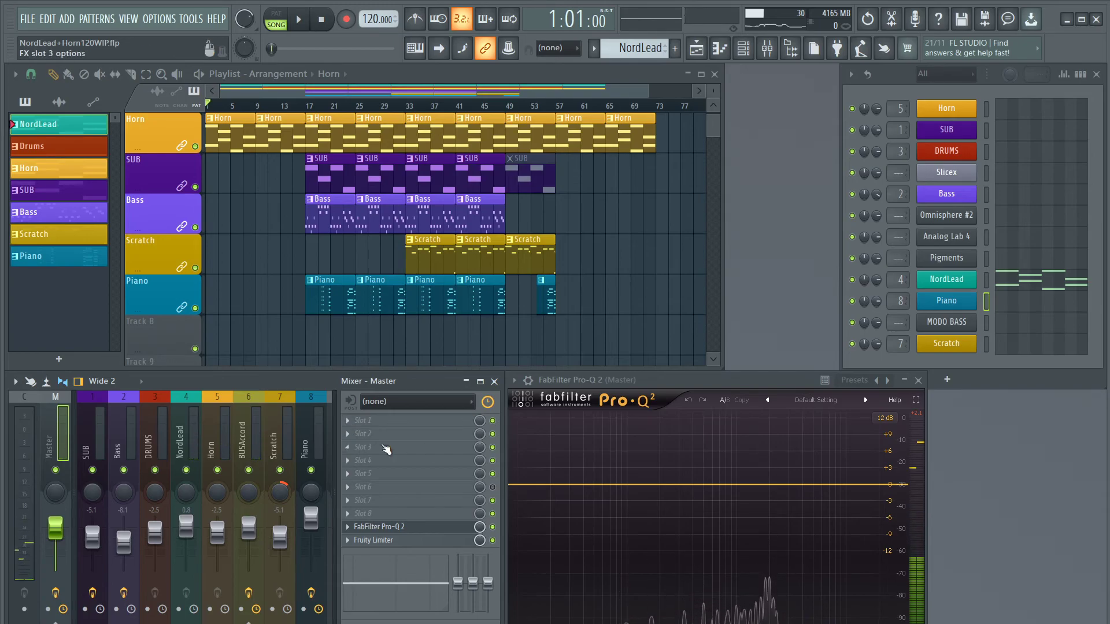
{"action": "left_click", "coordinate": [353, 421]}
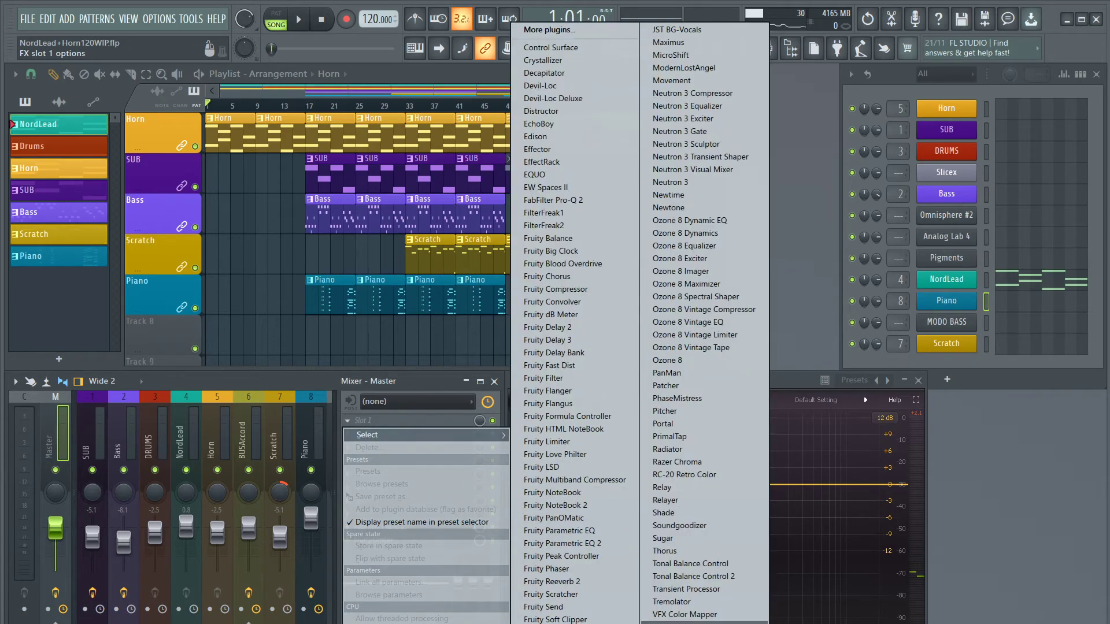
{"action": "left_click", "coordinate": [687, 474]}
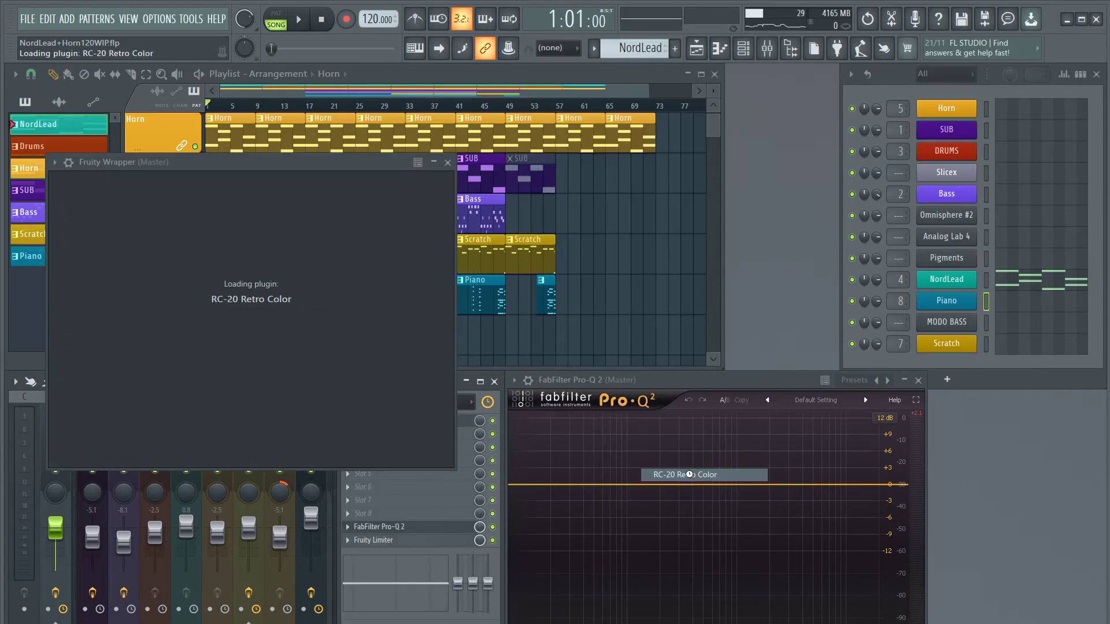
{"action": "left_click", "coordinate": [1040, 507]}
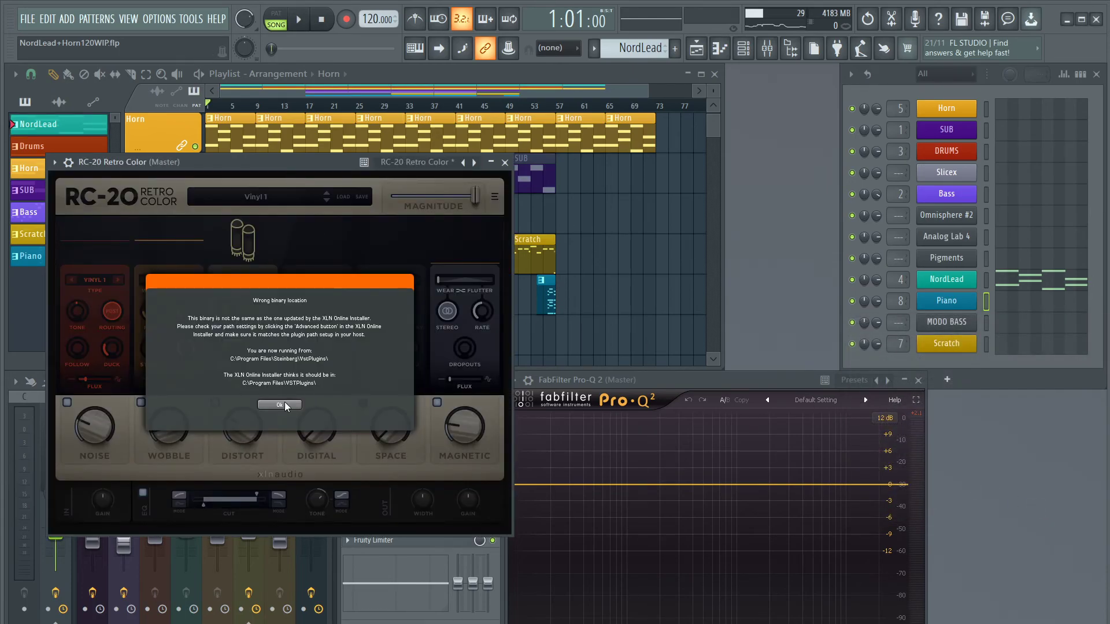
{"action": "left_click", "coordinate": [280, 404]}
{"action": "left_click_drag", "start_coordinate": [325, 162], "coordinate": [625, 190]}
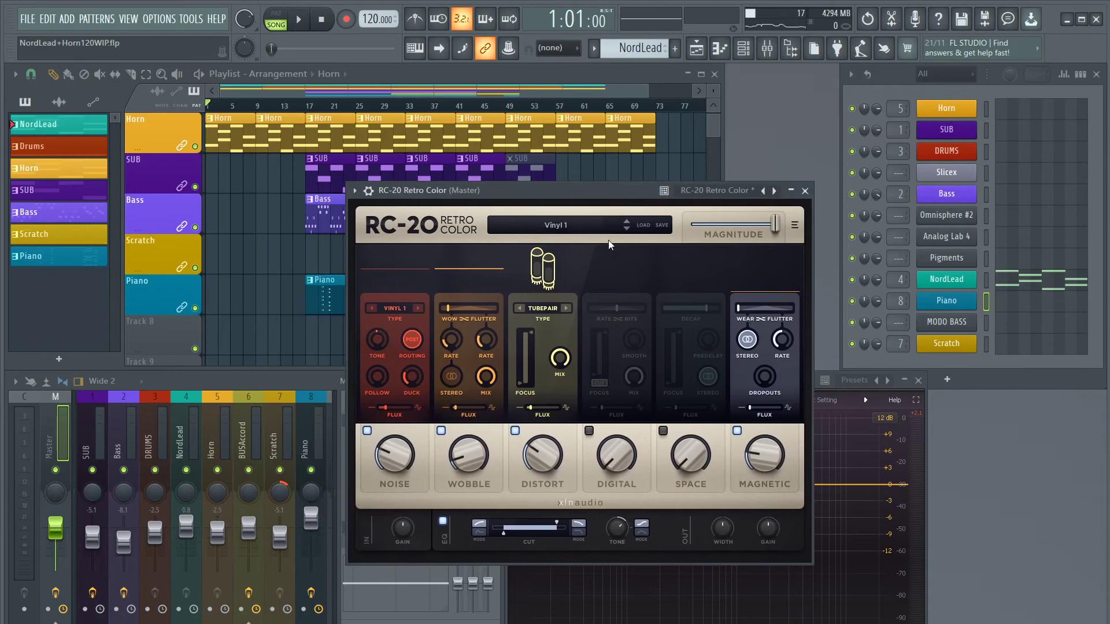
Lower RC-20's magnitude to 28% and disable its Distort, Magnetic and Wobble modules, leaving Noise on
{"action": "left_click_drag", "start_coordinate": [775, 225], "coordinate": [721, 228]}
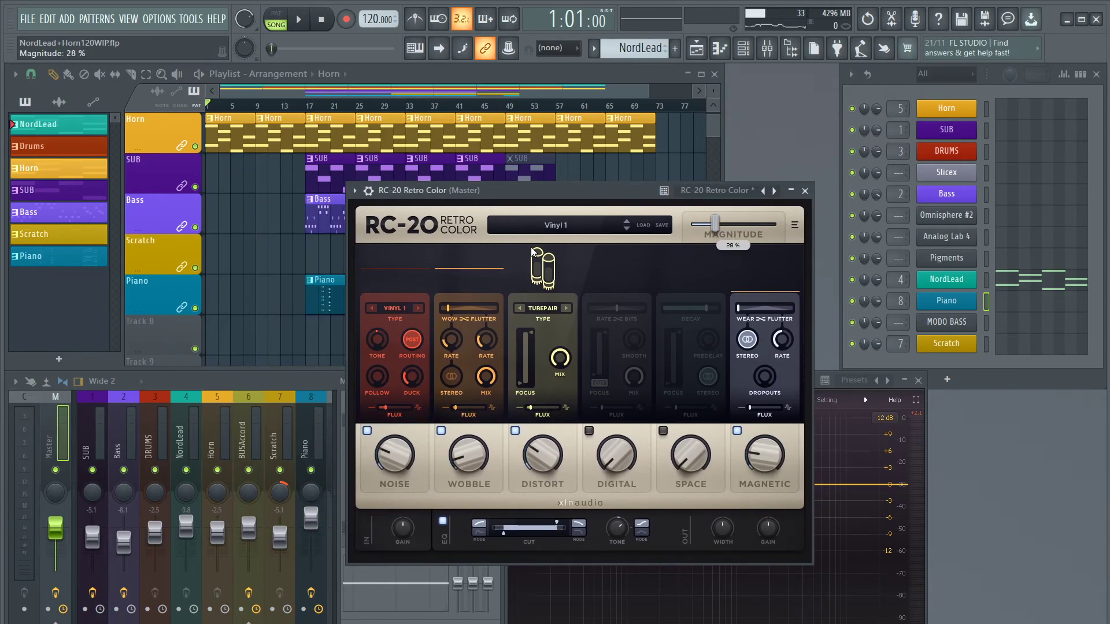
{"action": "left_click", "coordinate": [515, 431]}
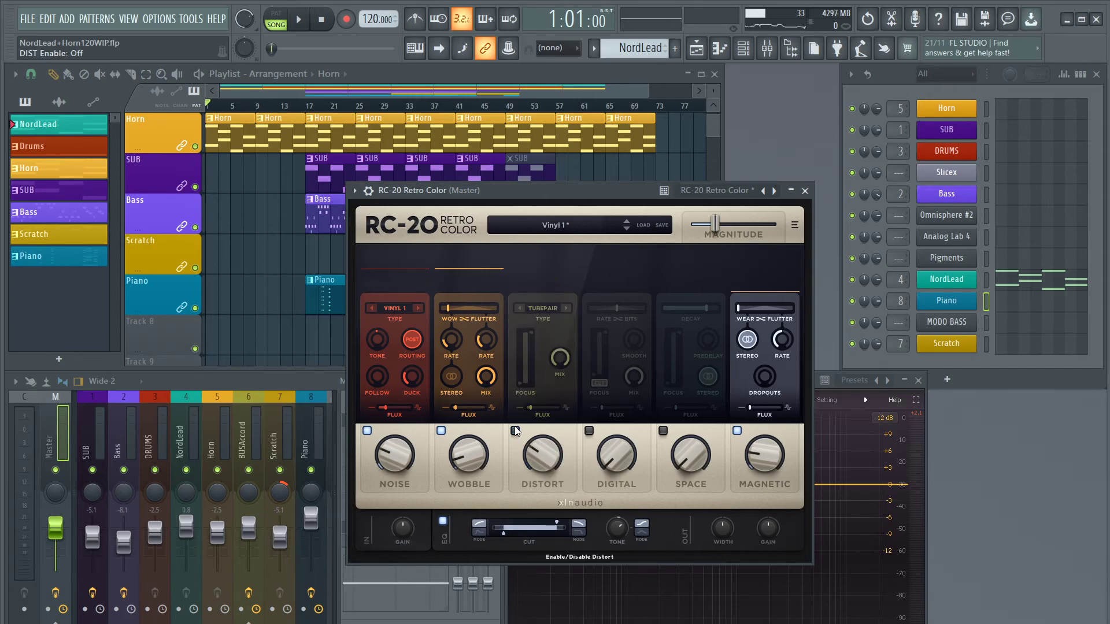
{"action": "left_click", "coordinate": [737, 431]}
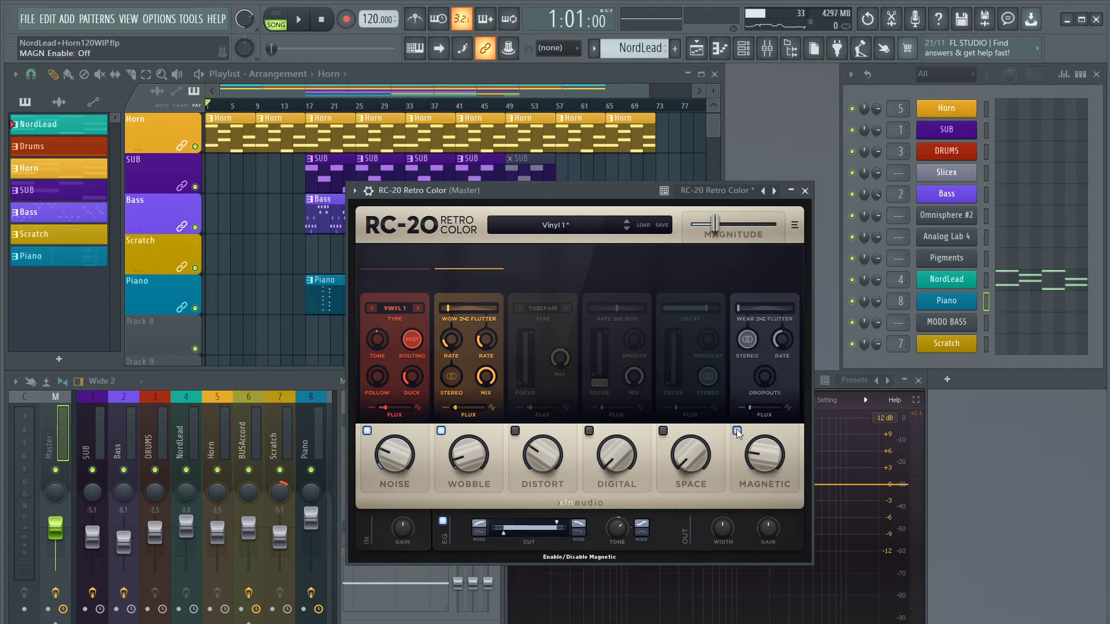
{"action": "left_click", "coordinate": [440, 430]}
{"action": "mouse_move", "coordinate": [403, 453]}
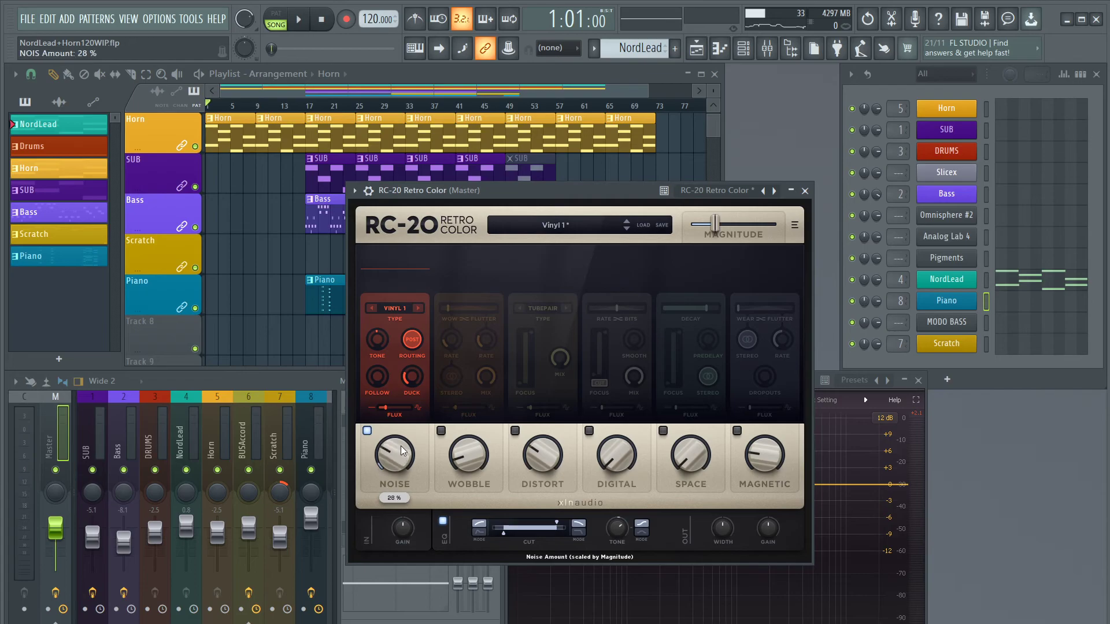
Load RC-20's Vinyl 2 preset and disable its Wobble, Distort and Magnetic modules
{"action": "left_click", "coordinate": [626, 222]}
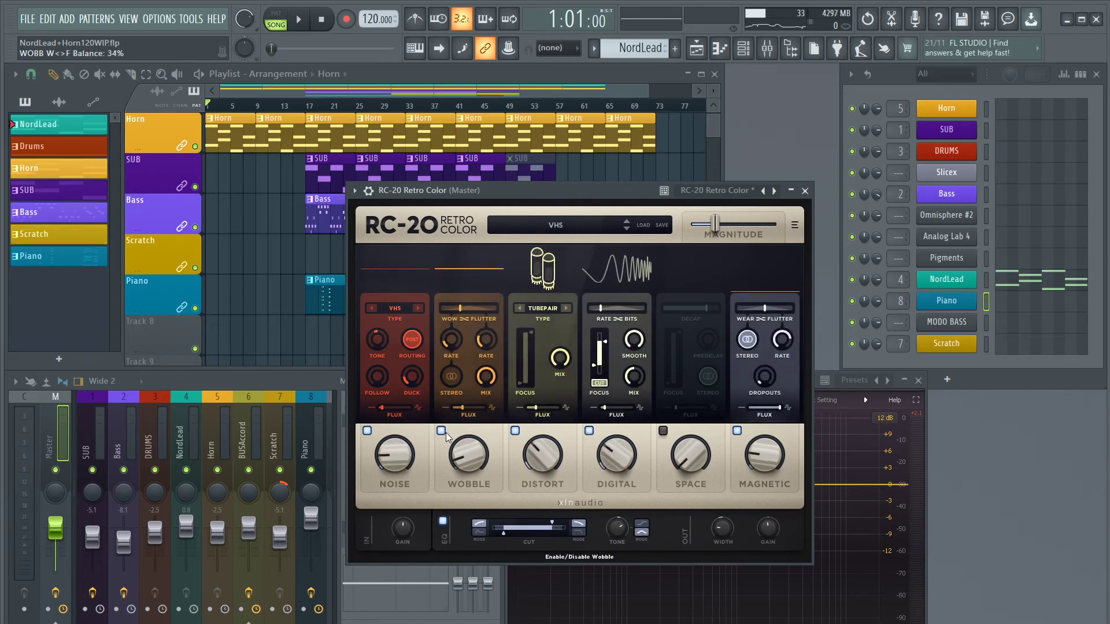
{"action": "left_click", "coordinate": [628, 229]}
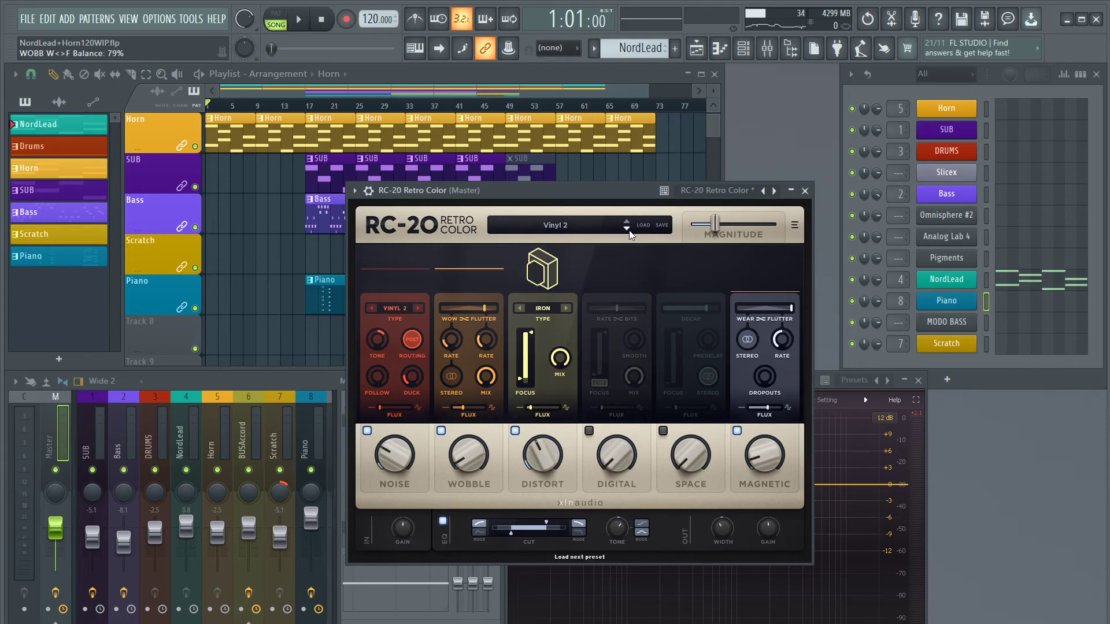
{"action": "left_click", "coordinate": [440, 430]}
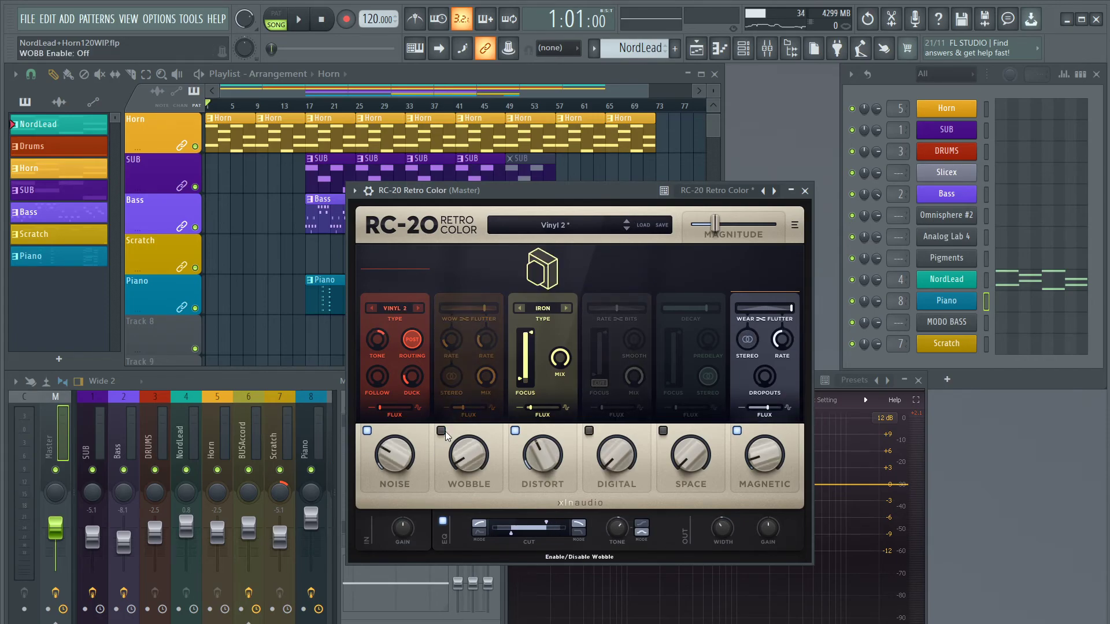
{"action": "left_click", "coordinate": [515, 430]}
{"action": "left_click", "coordinate": [737, 430]}
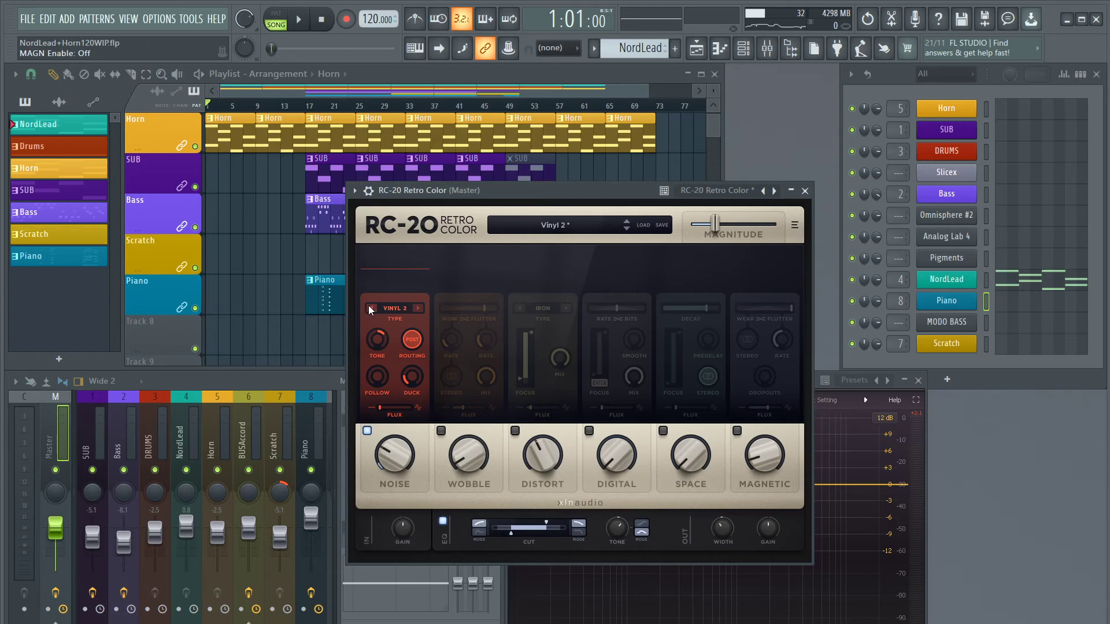
Play the song while raising RC-20's magnitude to 83% and setting the noise amount to about 22%
{"action": "key", "text": "space"}
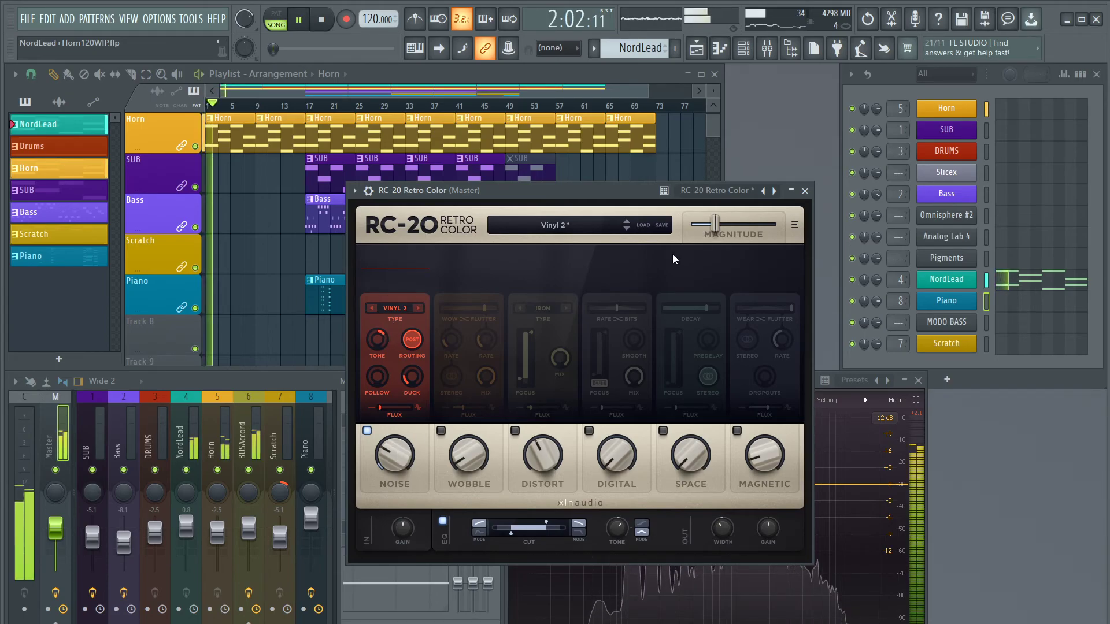
{"action": "left_click_drag", "start_coordinate": [713, 230], "coordinate": [762, 231]}
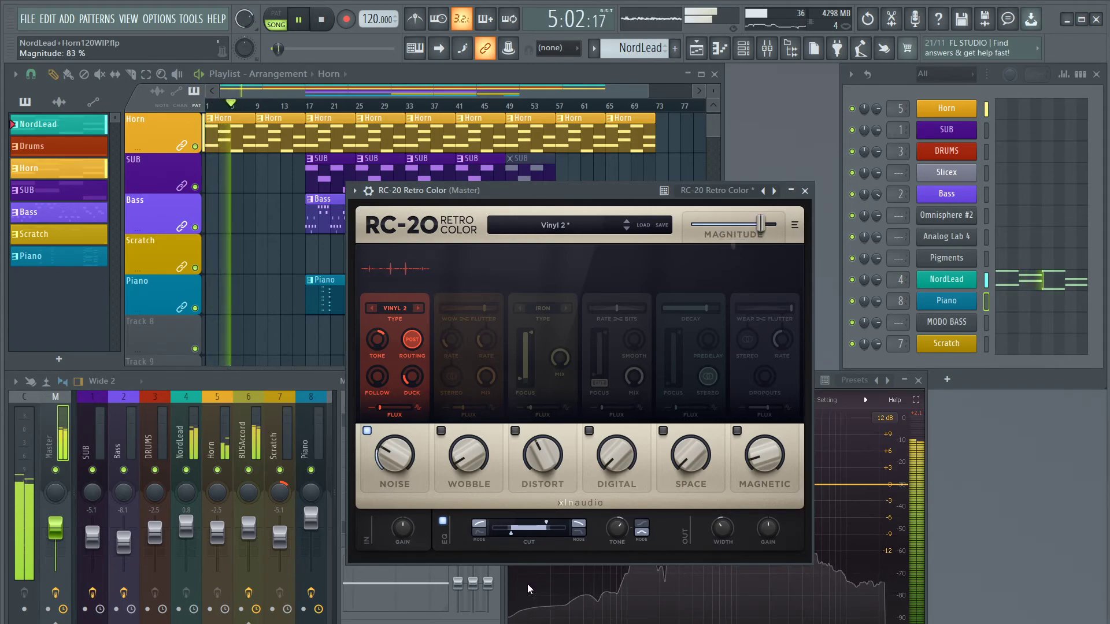
{"action": "mouse_move", "coordinate": [399, 457]}
{"action": "left_click_drag", "start_coordinate": [398, 444], "coordinate": [392, 467]}
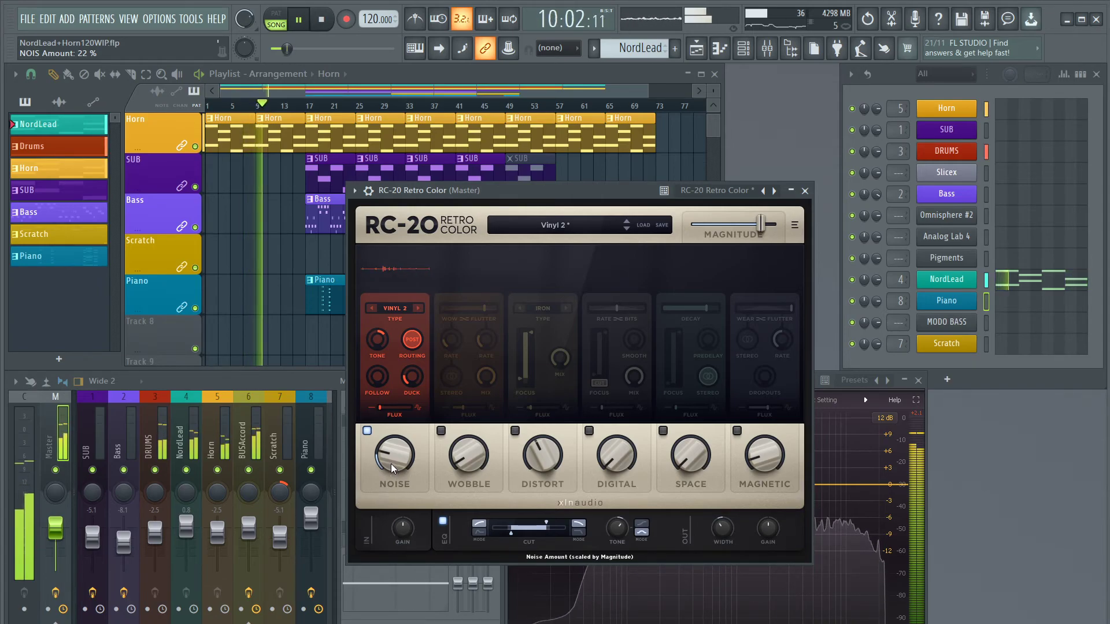
Compare the Master mix with RC-20 bypassed and active during playback, and stop with it bypassed
{"action": "left_click", "coordinate": [493, 421]}
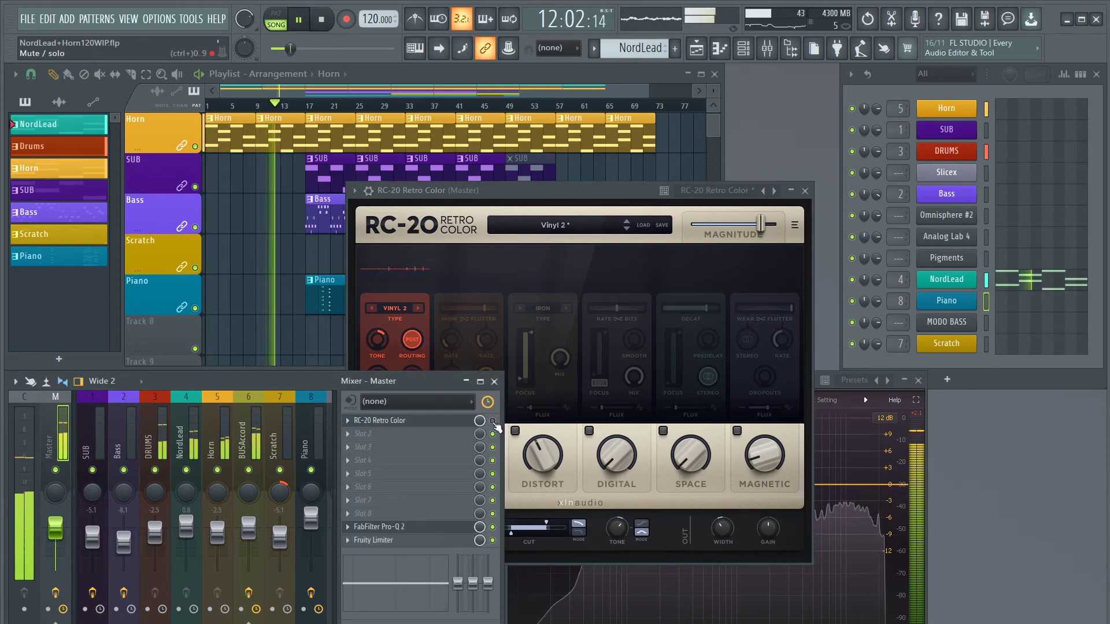
{"action": "left_click", "coordinate": [493, 422]}
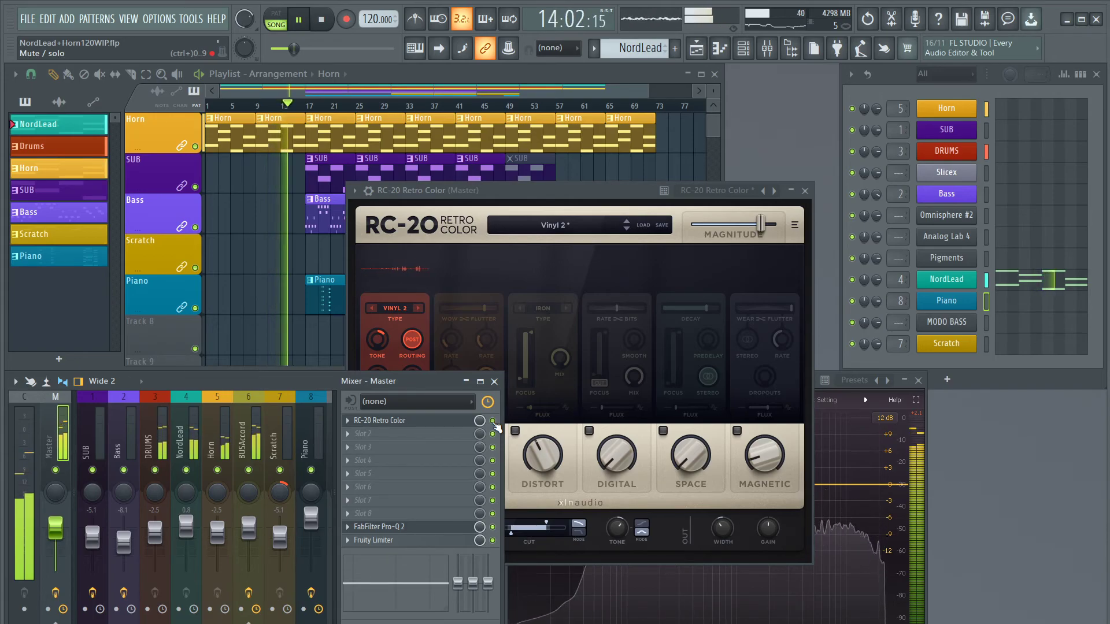
{"action": "left_click", "coordinate": [493, 421]}
{"action": "key", "text": "space"}
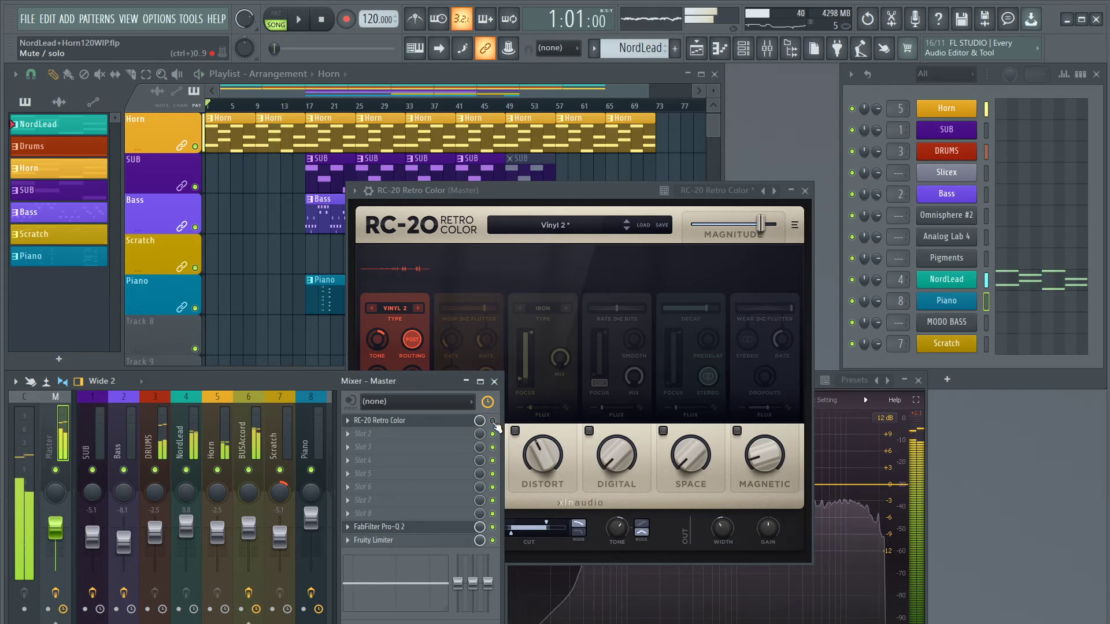
Delete RC-20 Retro Color from the Master track's slot 1
{"action": "left_click", "coordinate": [348, 420]}
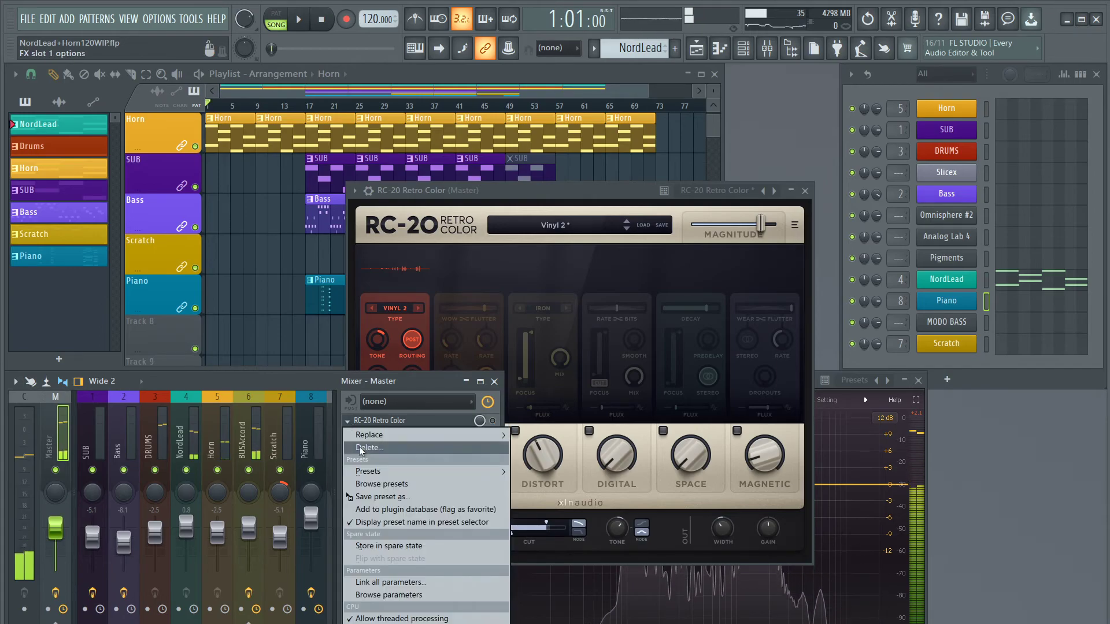
{"action": "left_click", "coordinate": [396, 449]}
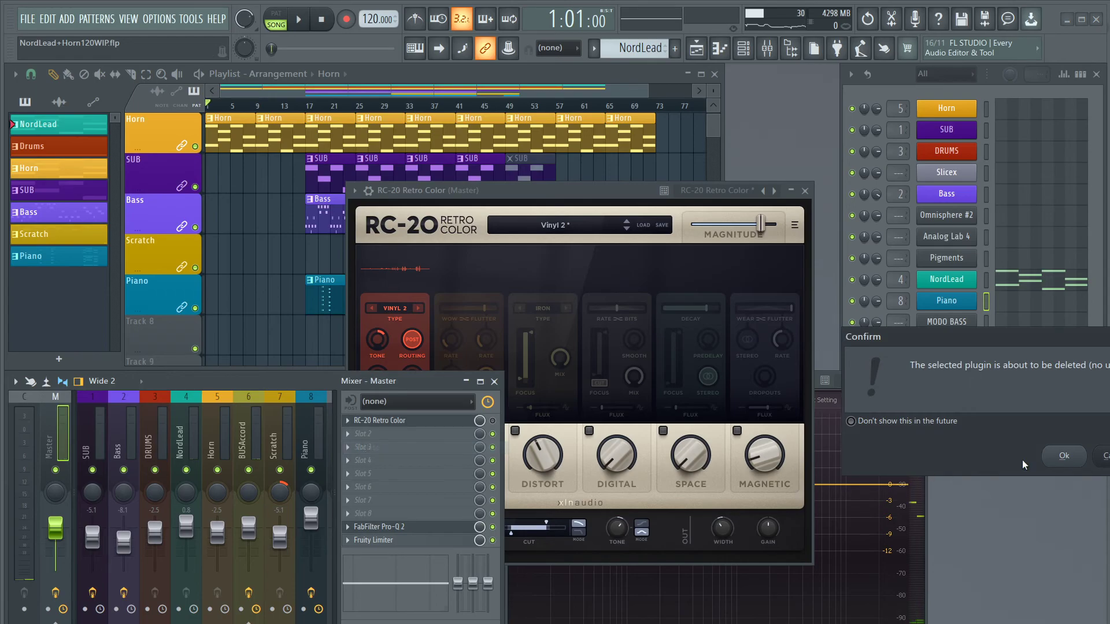
{"action": "left_click", "coordinate": [1081, 456]}
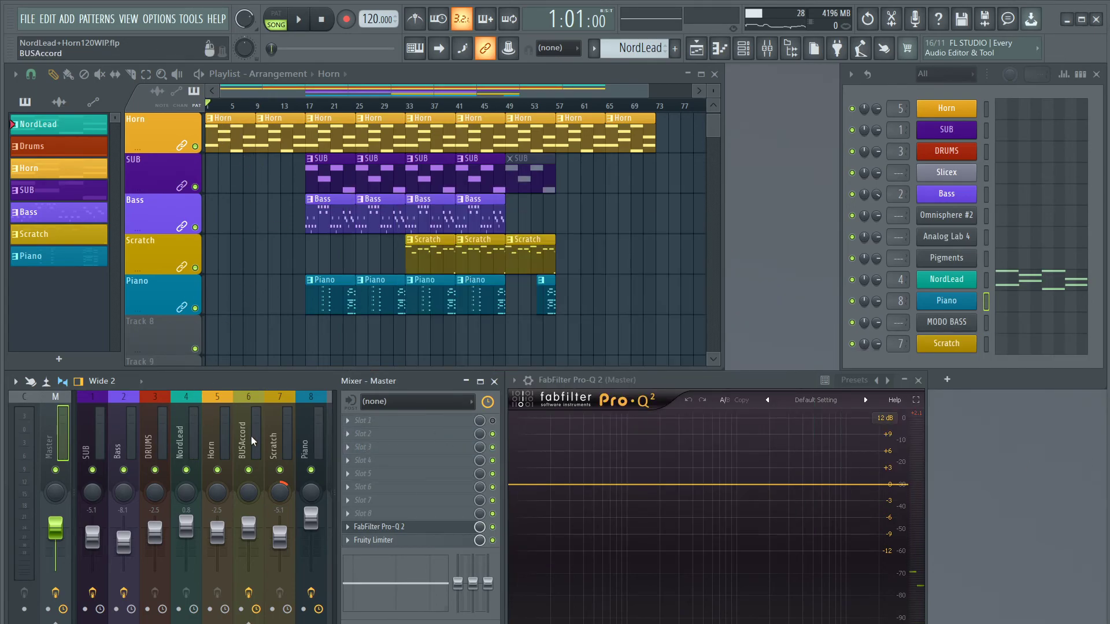
{"action": "left_click", "coordinate": [221, 447]}
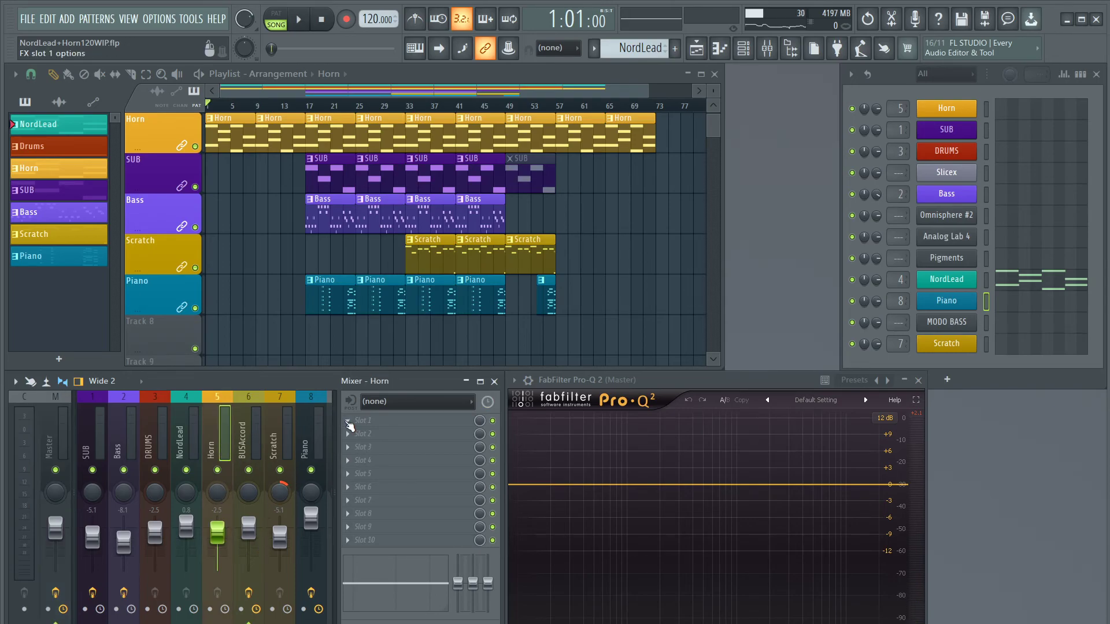
{"action": "left_click", "coordinate": [347, 420]}
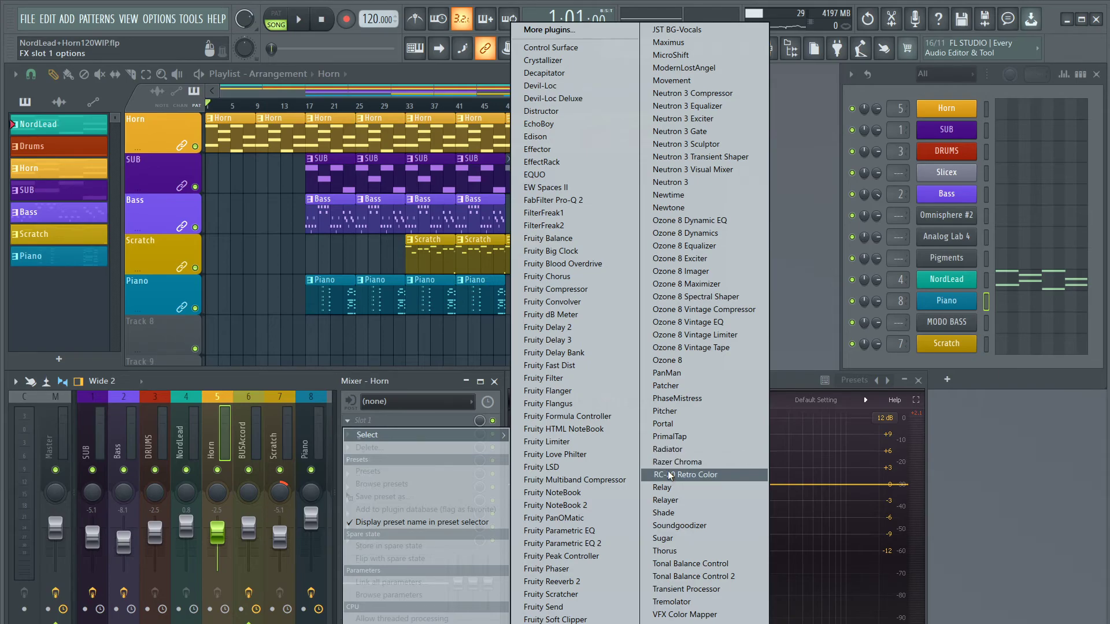
{"action": "left_click", "coordinate": [242, 441]}
Insert RC-20 Retro Color in the BUSAccord track's slot 5 and dismiss its binary location warning
{"action": "left_click", "coordinate": [241, 442]}
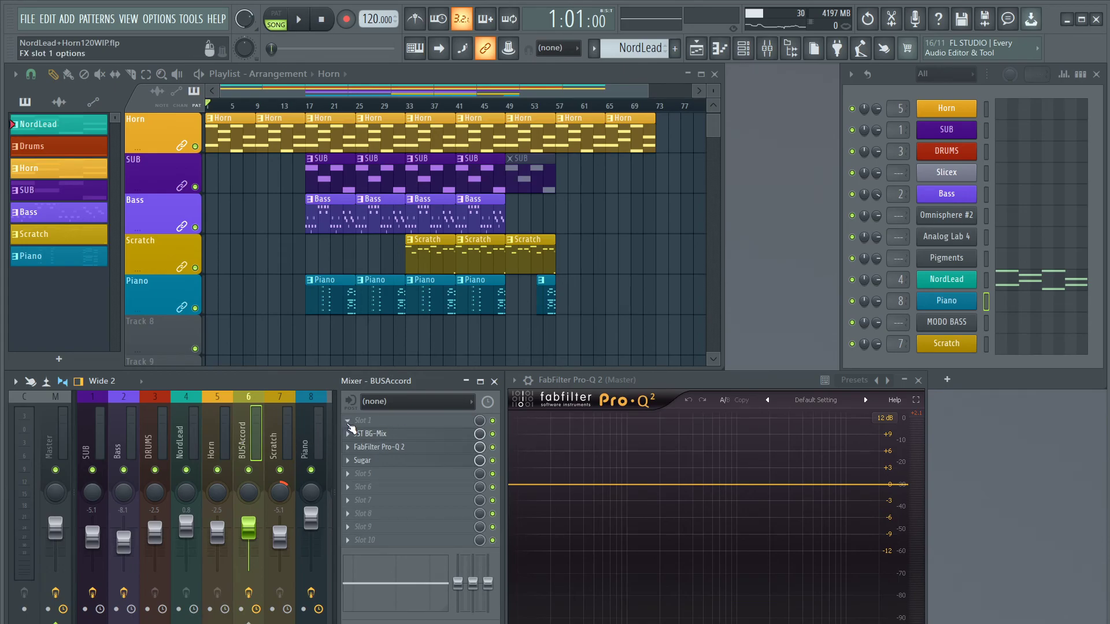
{"action": "left_click", "coordinate": [346, 474]}
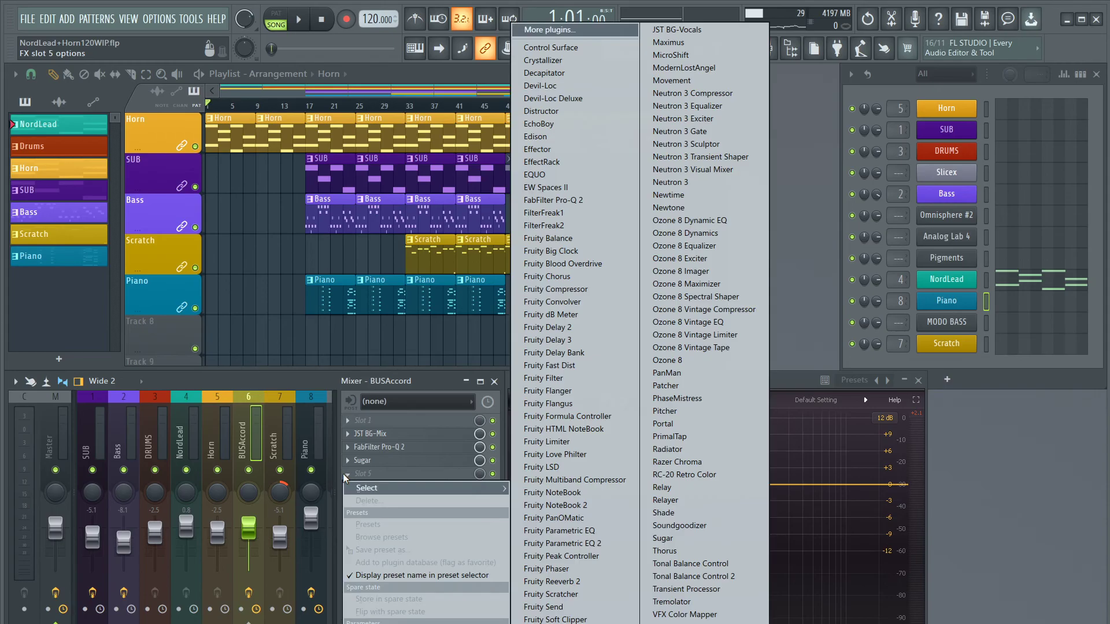
{"action": "left_click", "coordinate": [678, 476]}
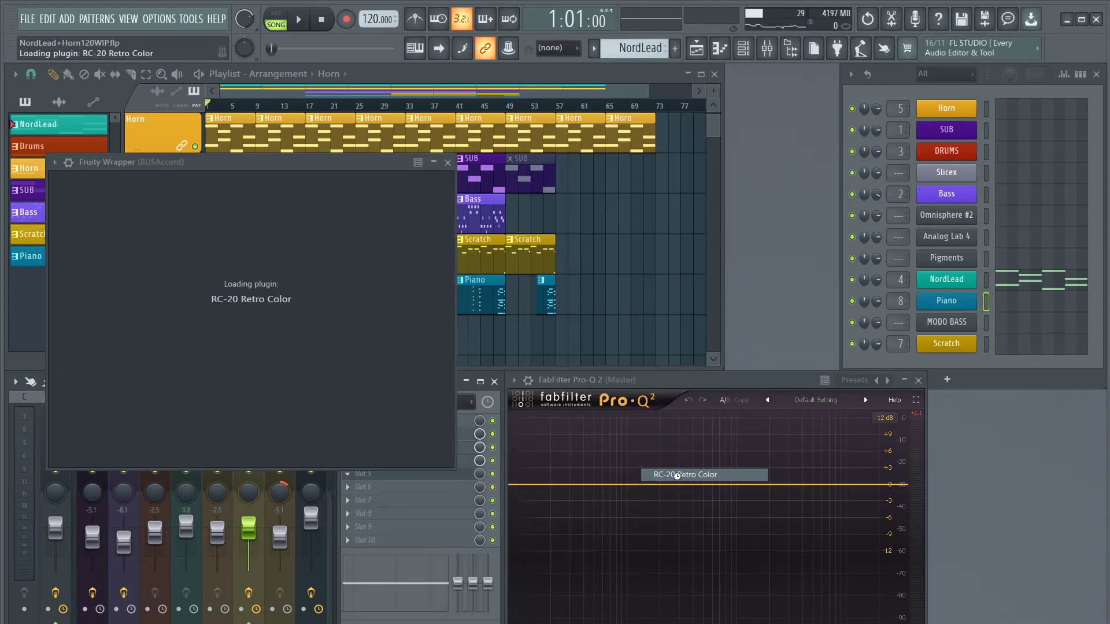
{"action": "left_click", "coordinate": [1031, 513]}
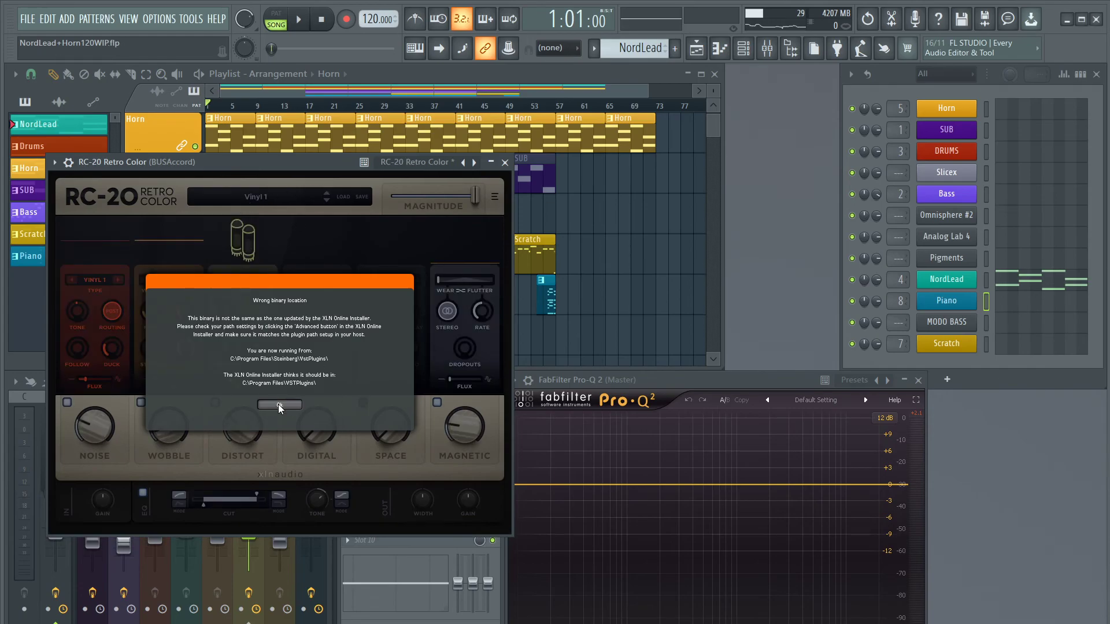
{"action": "left_click", "coordinate": [278, 405]}
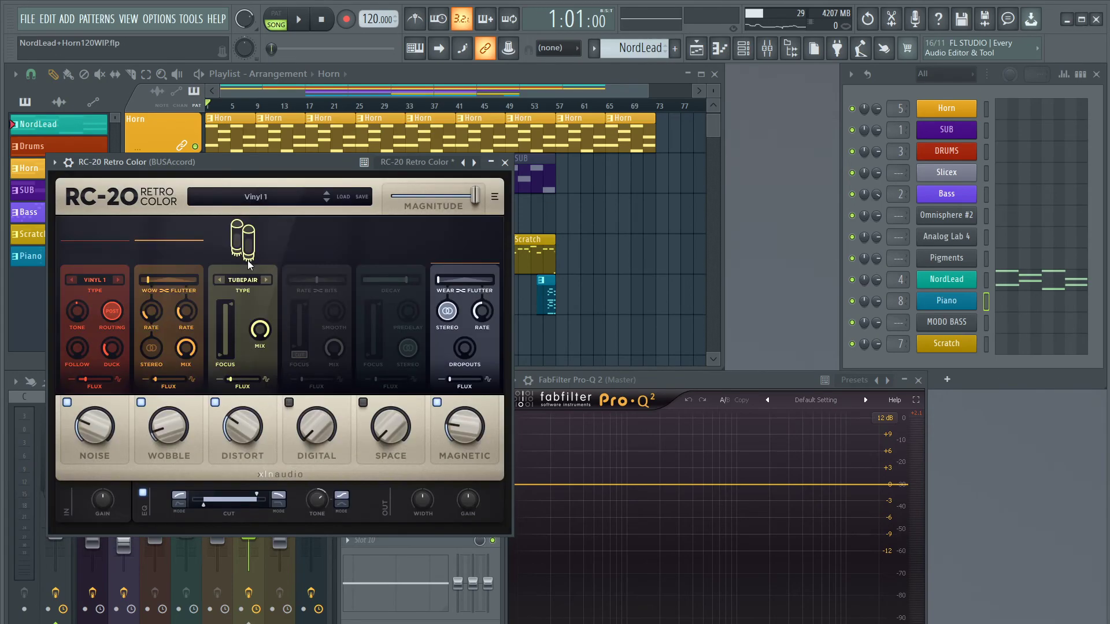
Disable the Distort, Wobble and Magnetic modules in RC-20 on BUSAccord and set the noise type to VINYL 2
{"action": "left_click", "coordinate": [214, 403]}
{"action": "left_click", "coordinate": [141, 402]}
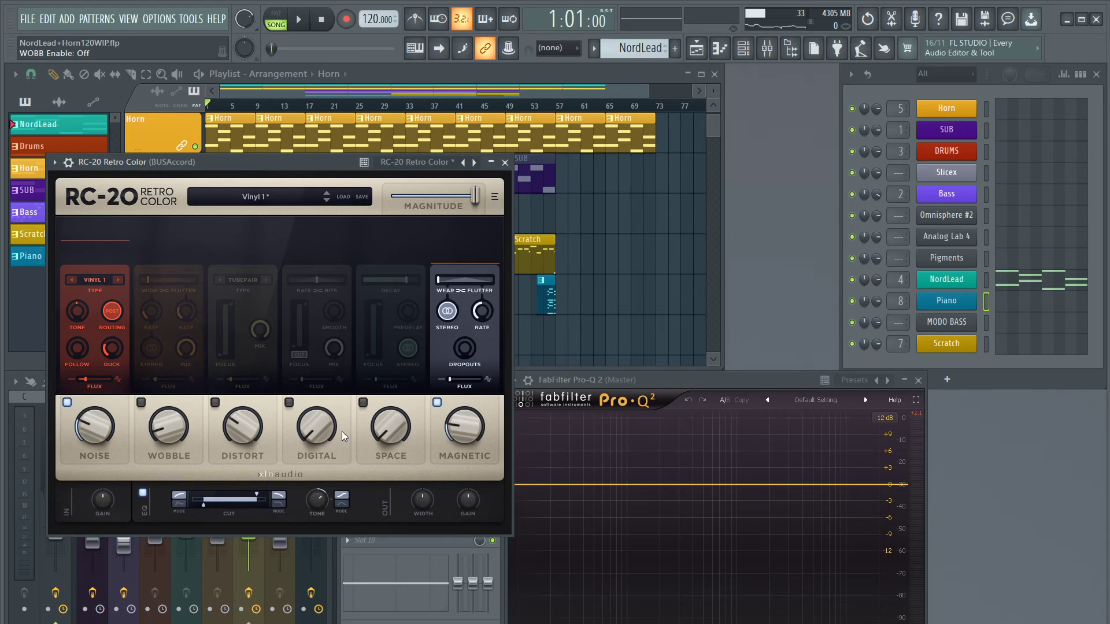
{"action": "left_click", "coordinate": [437, 403]}
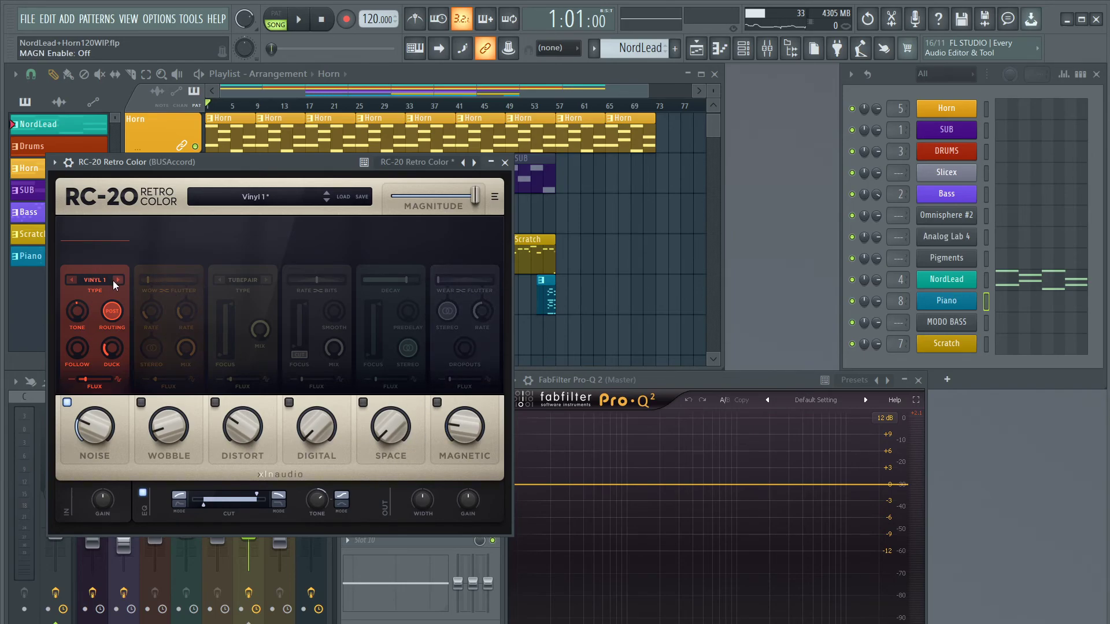
{"action": "mouse_move", "coordinate": [96, 429]}
{"action": "left_click_drag", "start_coordinate": [319, 168], "coordinate": [727, 186]}
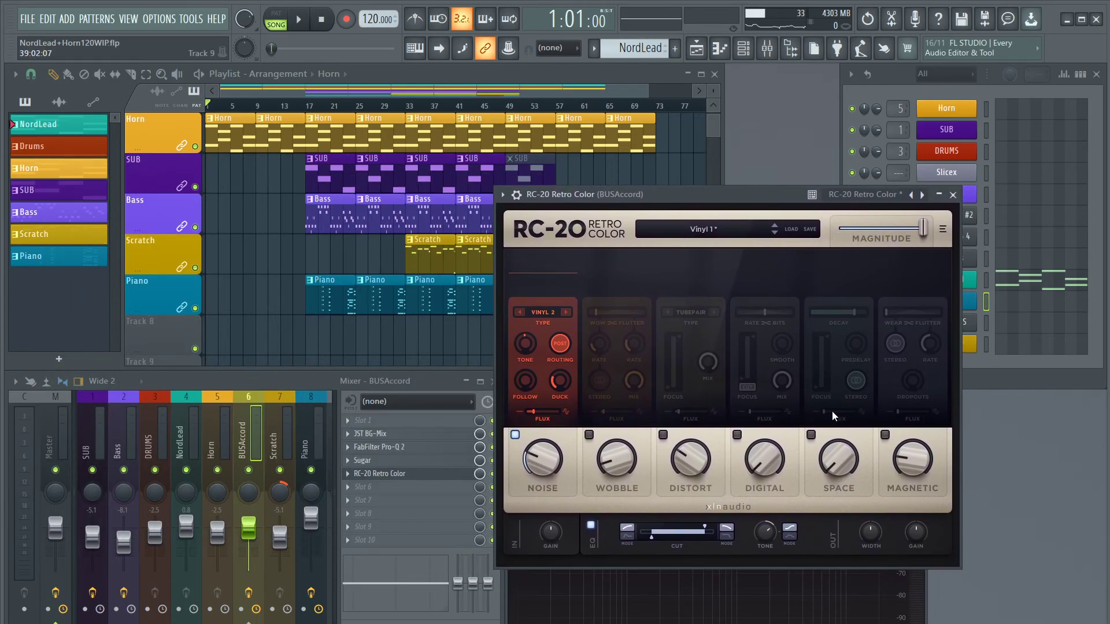
Play the song with RC-20's magnitude lowered to 73% and noise amount raised to 38%, comparing it with the effect bypassed
{"action": "key", "text": "space"}
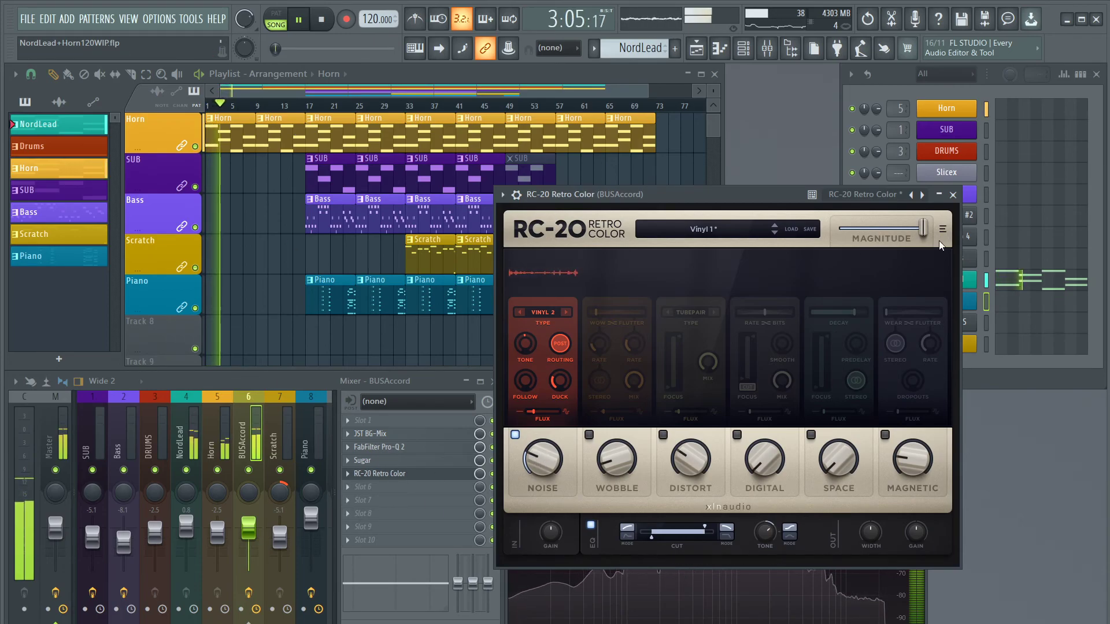
{"action": "left_click", "coordinate": [921, 230]}
{"action": "left_click_drag", "start_coordinate": [921, 230], "coordinate": [898, 233]}
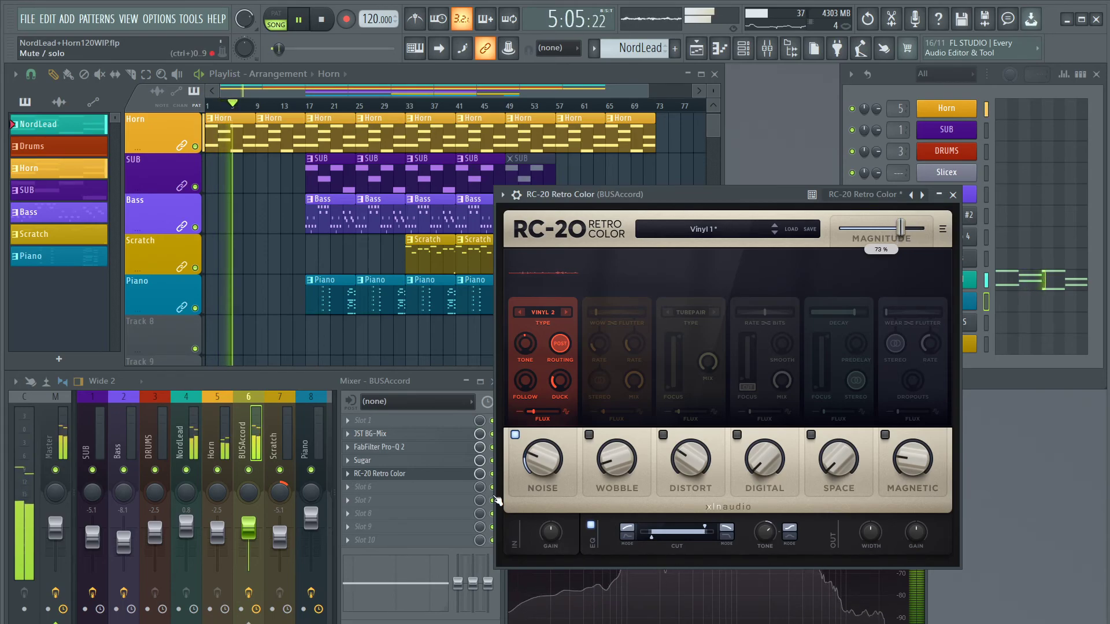
{"action": "left_click_drag", "start_coordinate": [535, 463], "coordinate": [535, 432]}
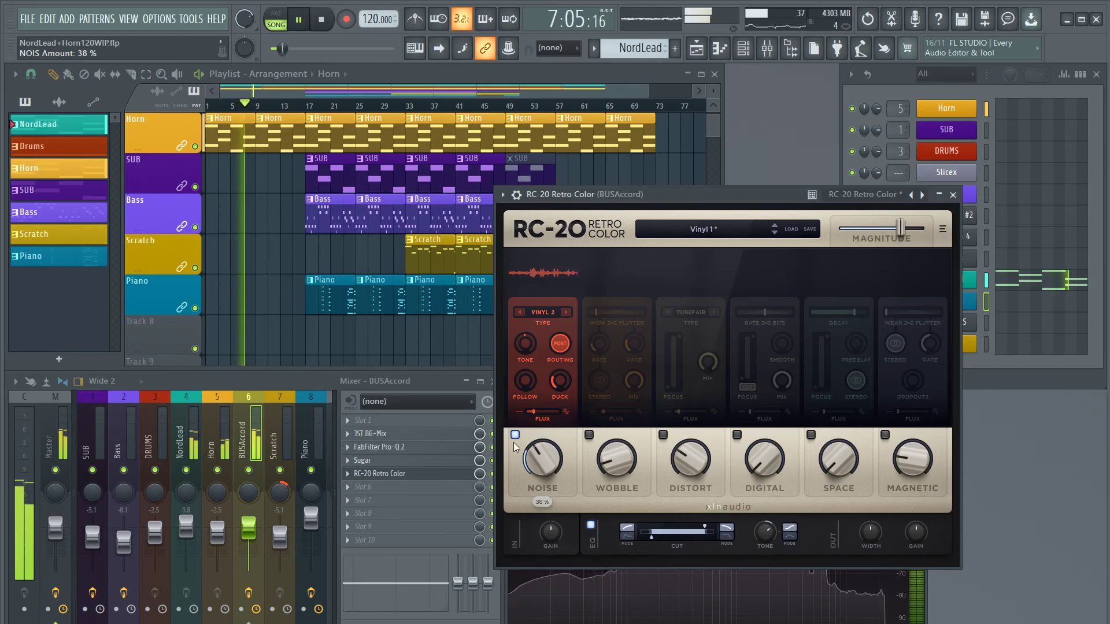
{"action": "left_click", "coordinate": [492, 473]}
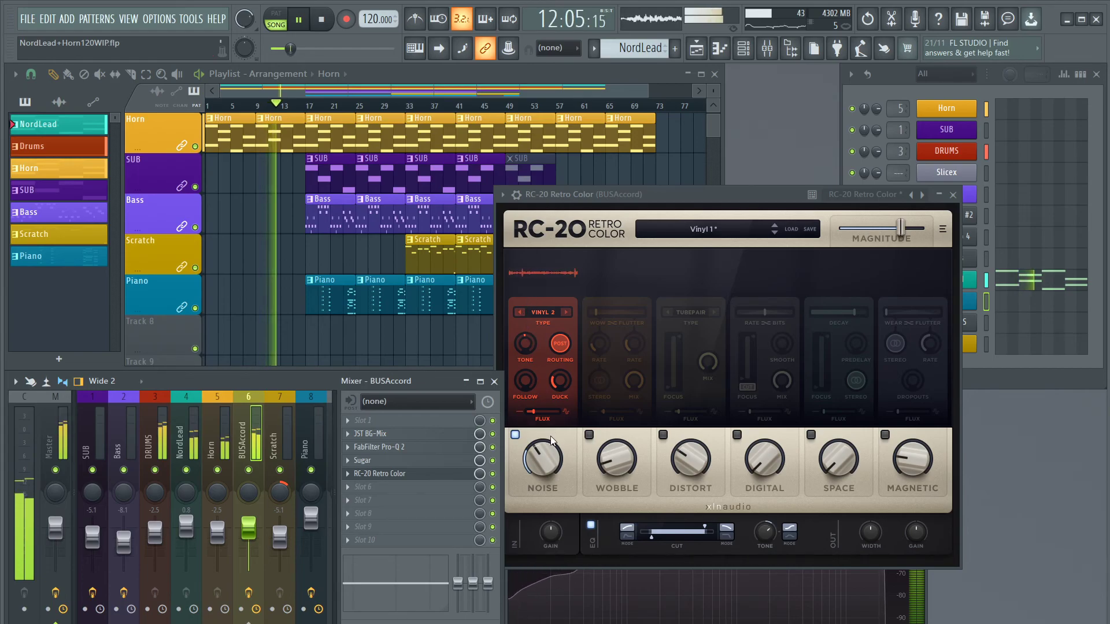
Try RC-20's noise amount at 55%, switch its type to VINYL 1, and reduce the noise amount
{"action": "left_click_drag", "start_coordinate": [543, 454], "coordinate": [543, 428]}
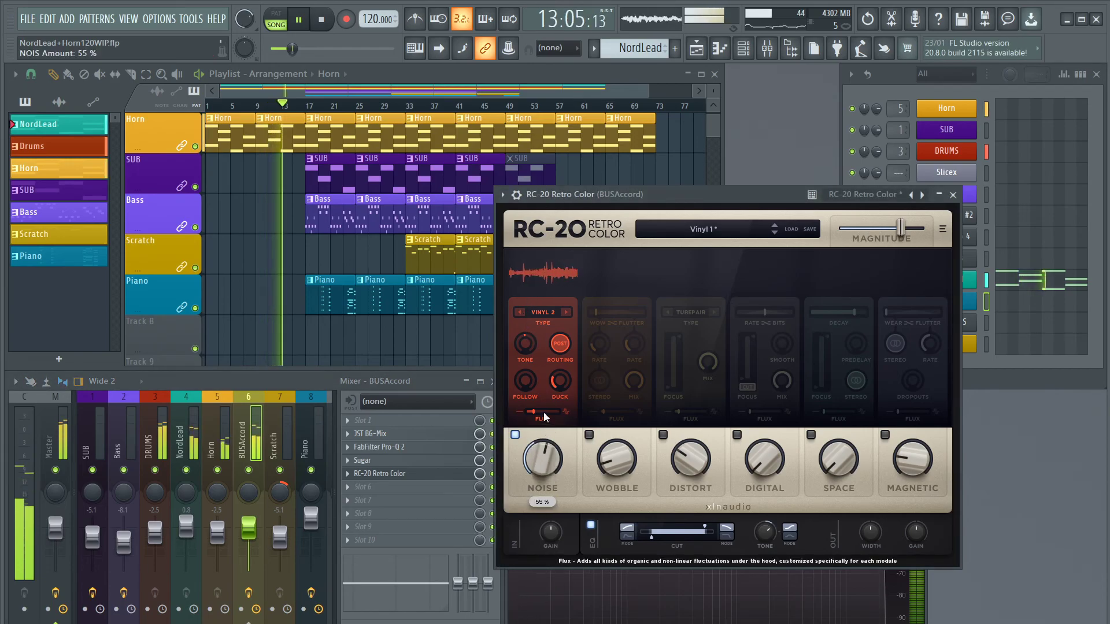
{"action": "left_click", "coordinate": [519, 312]}
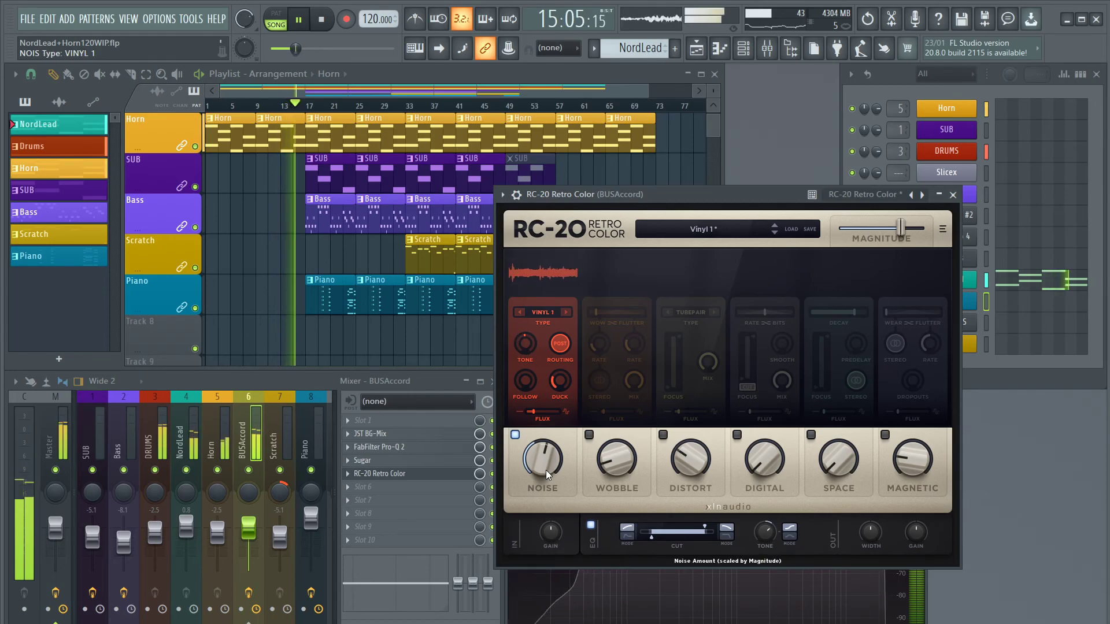
{"action": "left_click_drag", "start_coordinate": [542, 458], "coordinate": [540, 498]}
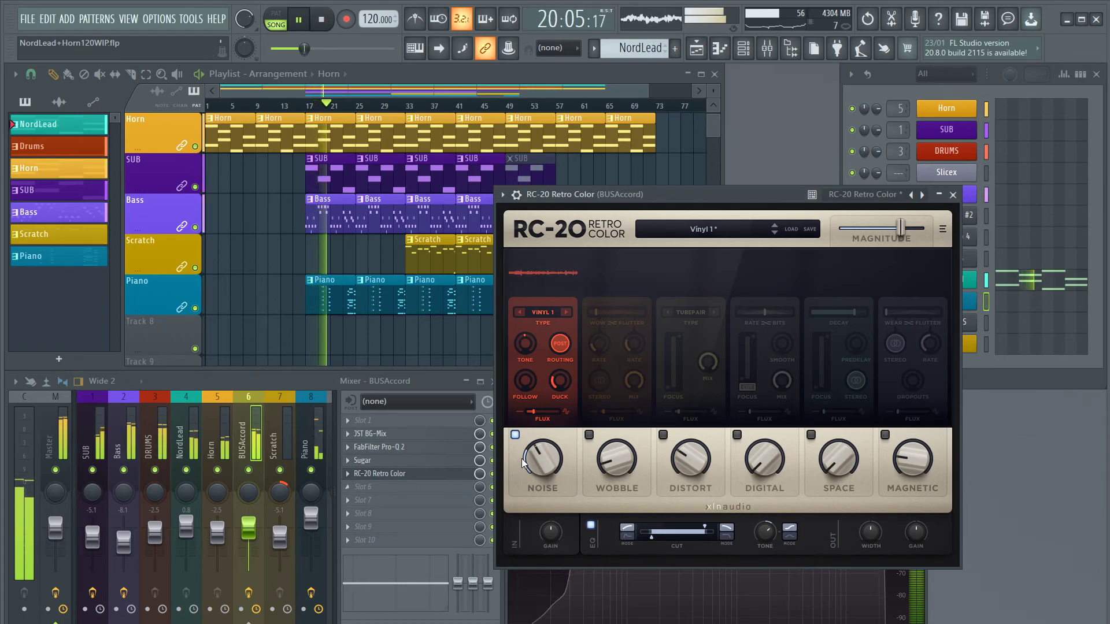
Set the Piano mixer track's volume to about 3.2 dB and check its PanMan settings during playback
{"action": "left_click", "coordinate": [321, 514]}
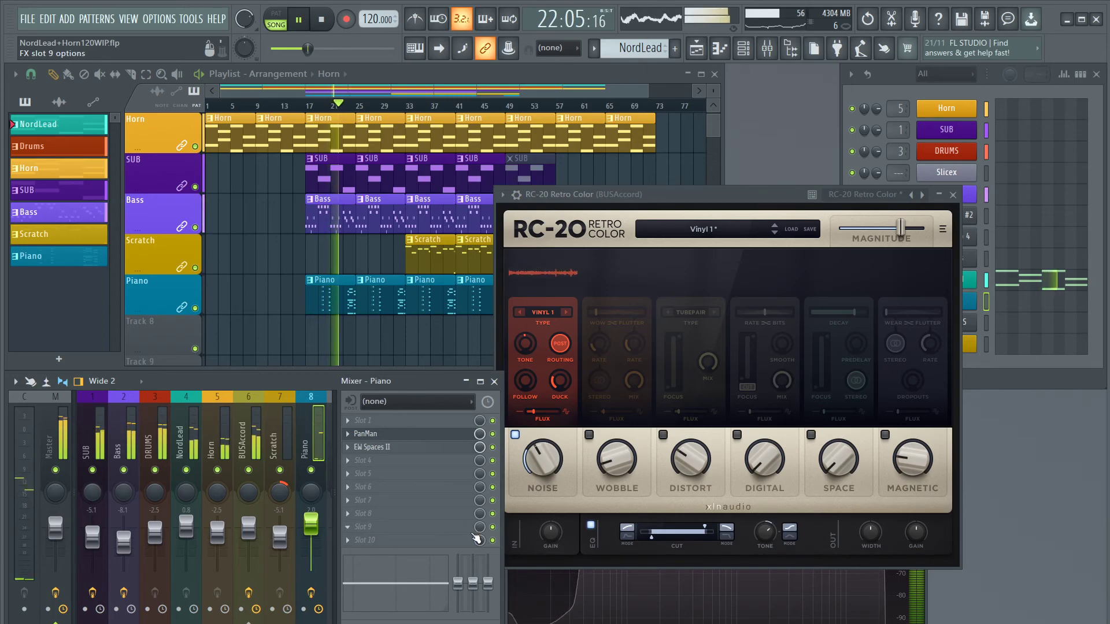
{"action": "left_click_drag", "start_coordinate": [311, 525], "coordinate": [312, 520]}
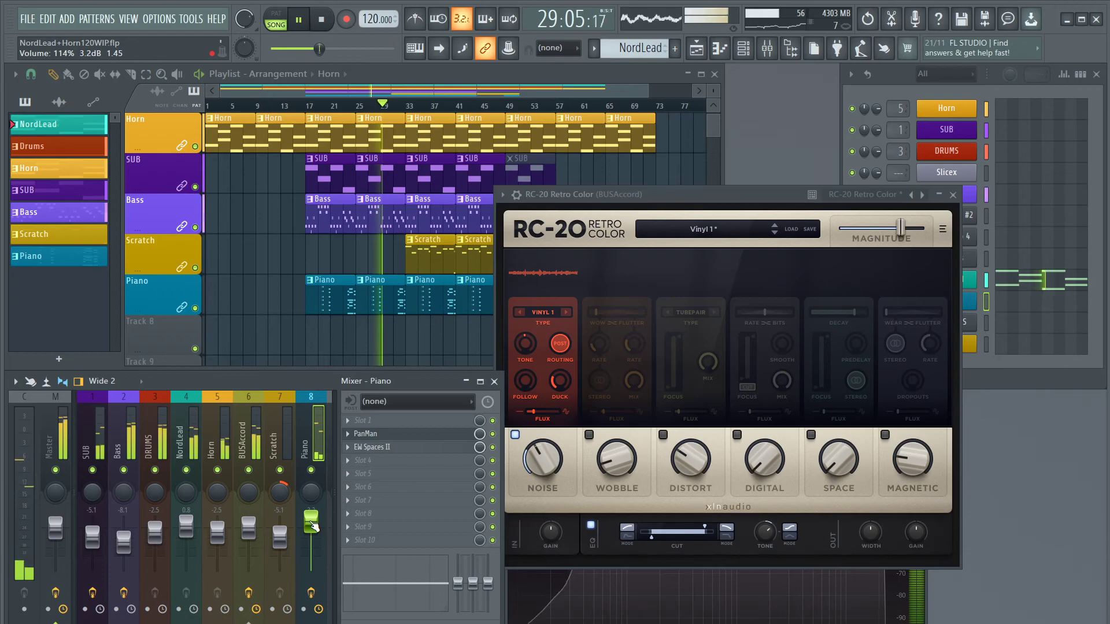
{"action": "left_click", "coordinate": [409, 435]}
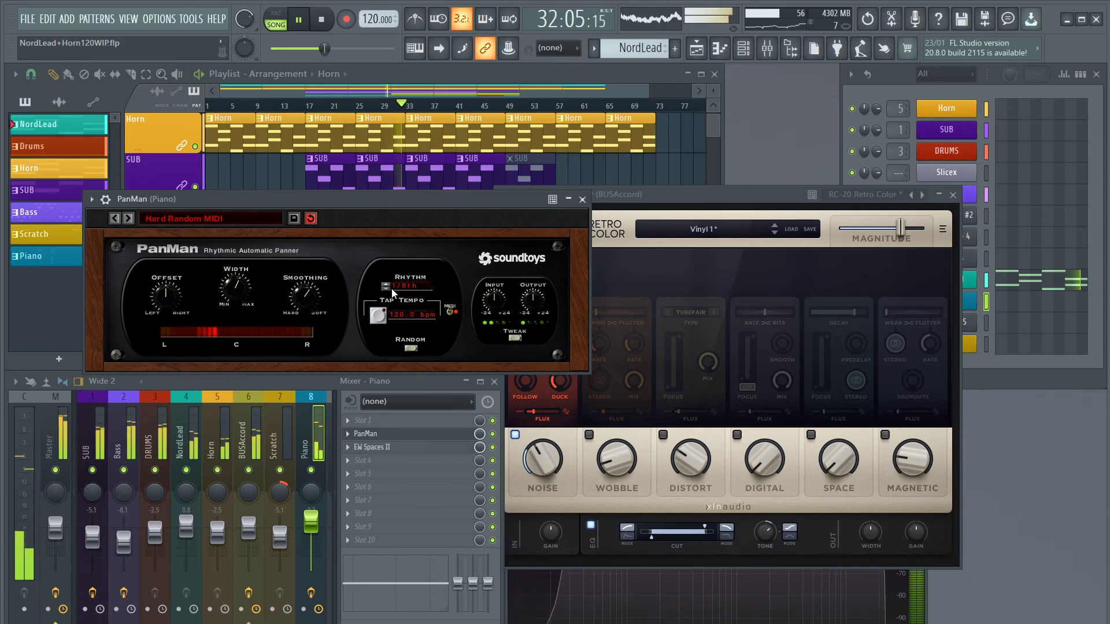
{"action": "left_click", "coordinate": [583, 201]}
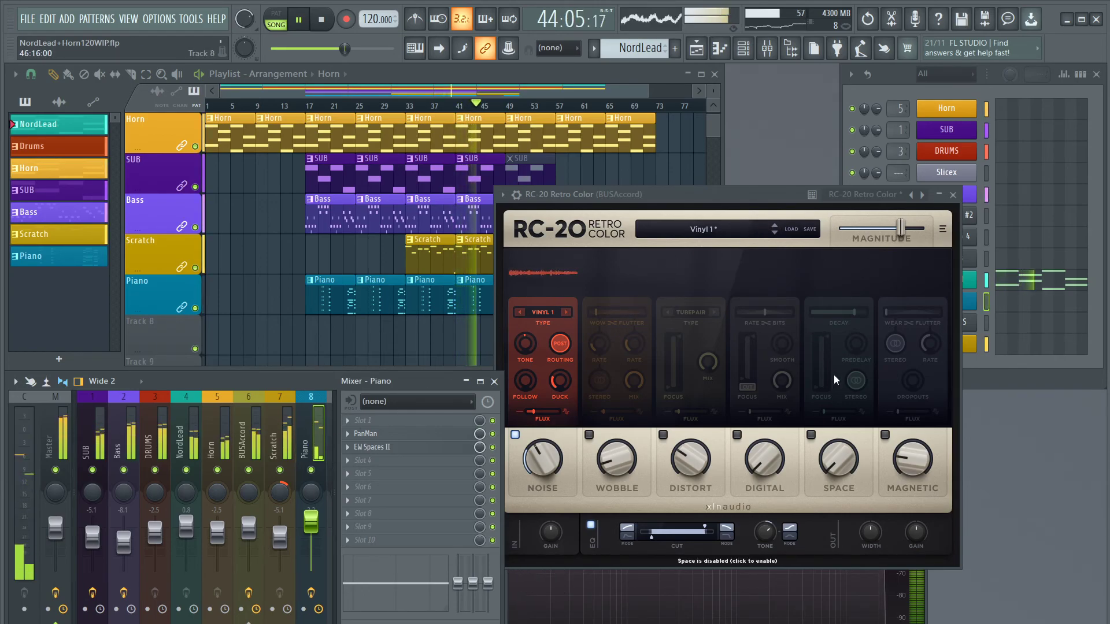
Switch RC-20's noise type on BUSAccord to VINYL 2 and lower the noise amount to about 33%
{"action": "left_click", "coordinate": [569, 312]}
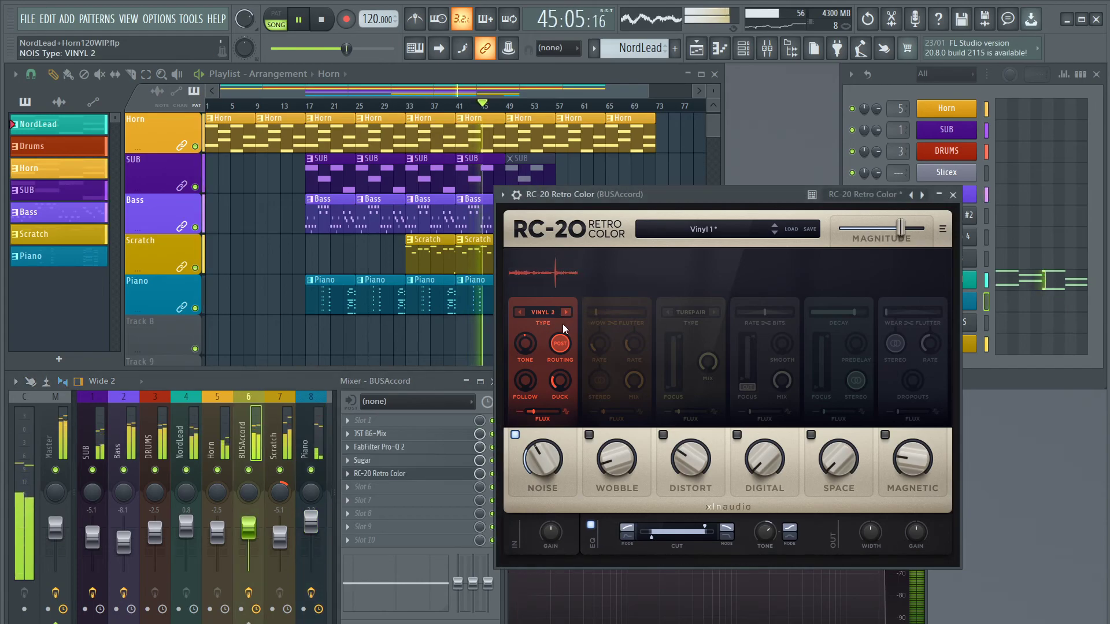
{"action": "mouse_move", "coordinate": [546, 459]}
{"action": "left_mouse_down"}
{"action": "mouse_move", "coordinate": [545, 433]}
{"action": "mouse_move", "coordinate": [542, 472]}
{"action": "left_mouse_up"}
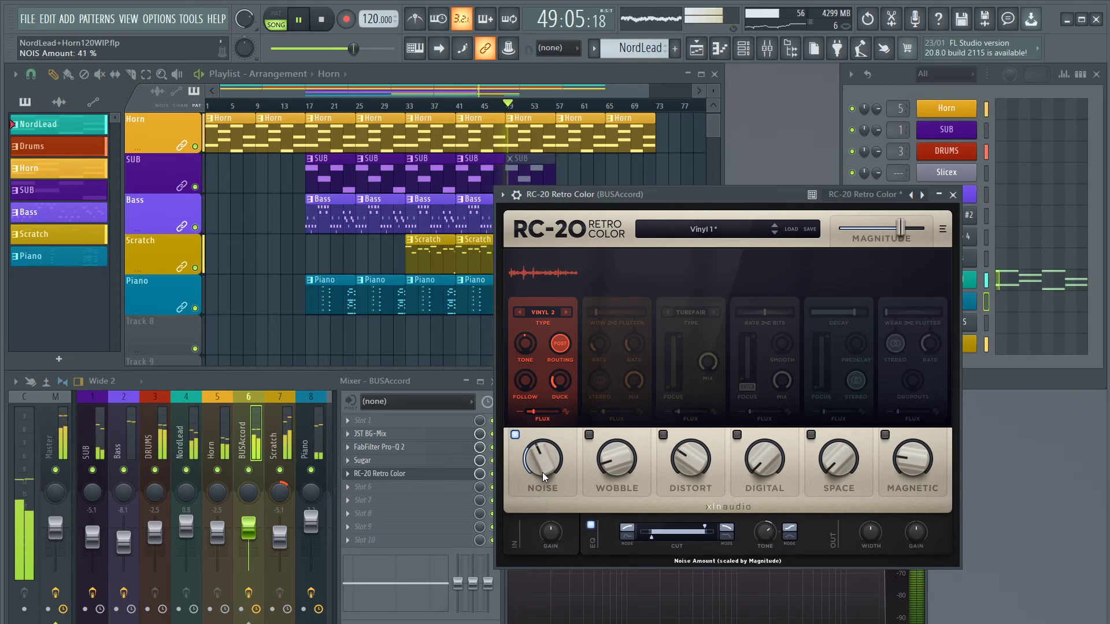
{"action": "left_click_drag", "start_coordinate": [543, 472], "coordinate": [540, 483]}
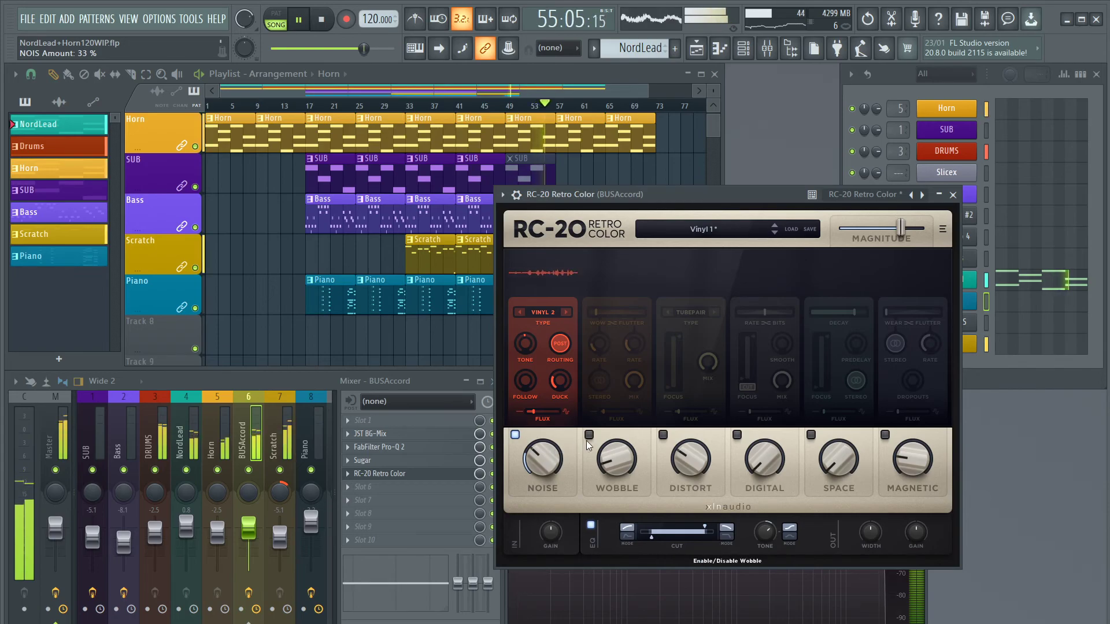
Reopen RC-20 on BUSAccord, raise its magnitude to 100% and set the noise amount to about 32%
{"action": "left_click", "coordinate": [952, 195]}
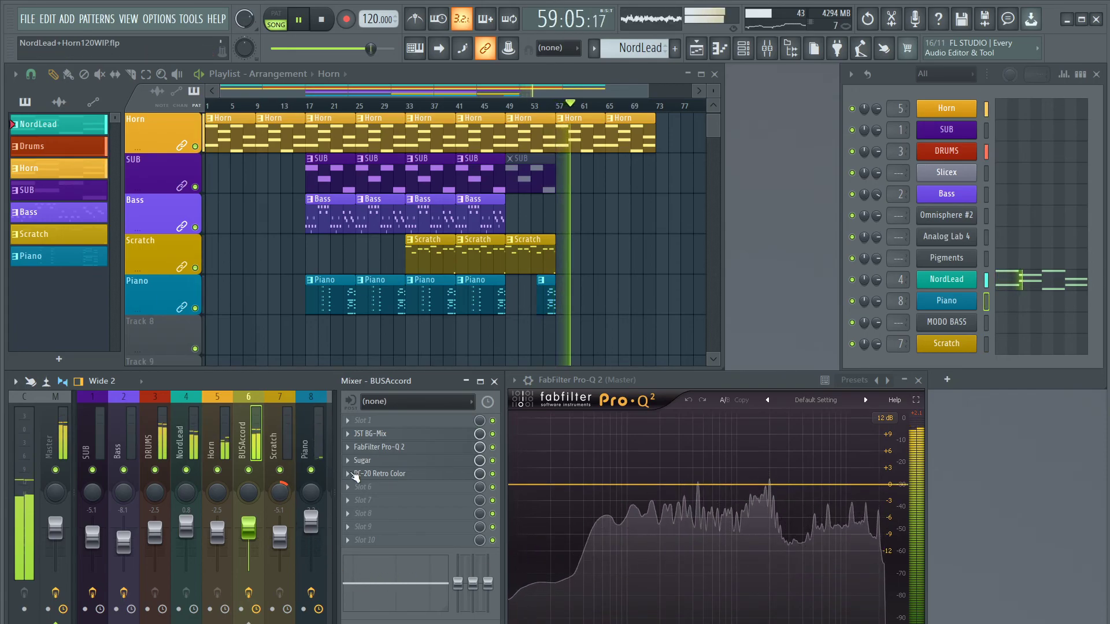
{"action": "left_click", "coordinate": [396, 474]}
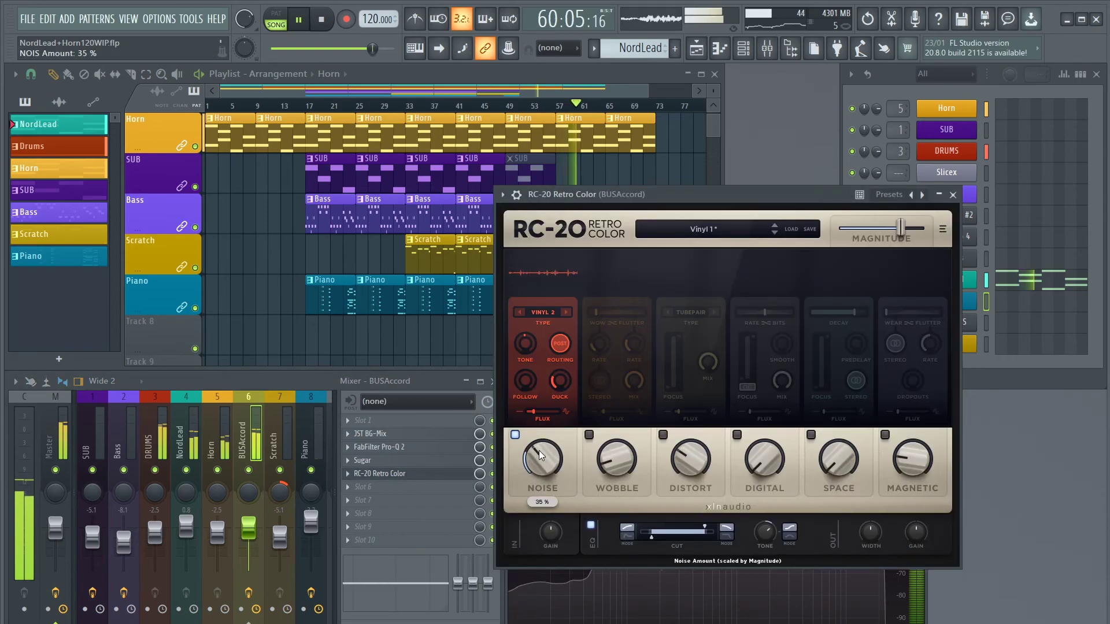
{"action": "left_click_drag", "start_coordinate": [540, 433], "coordinate": [539, 431]}
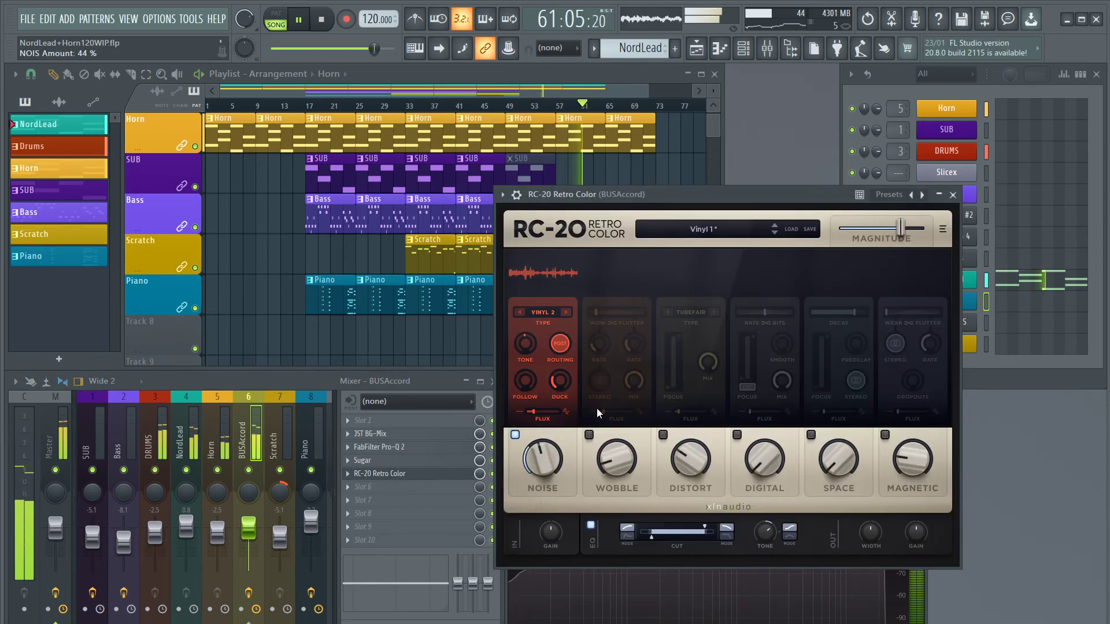
{"action": "left_click_drag", "start_coordinate": [894, 237], "coordinate": [923, 235]}
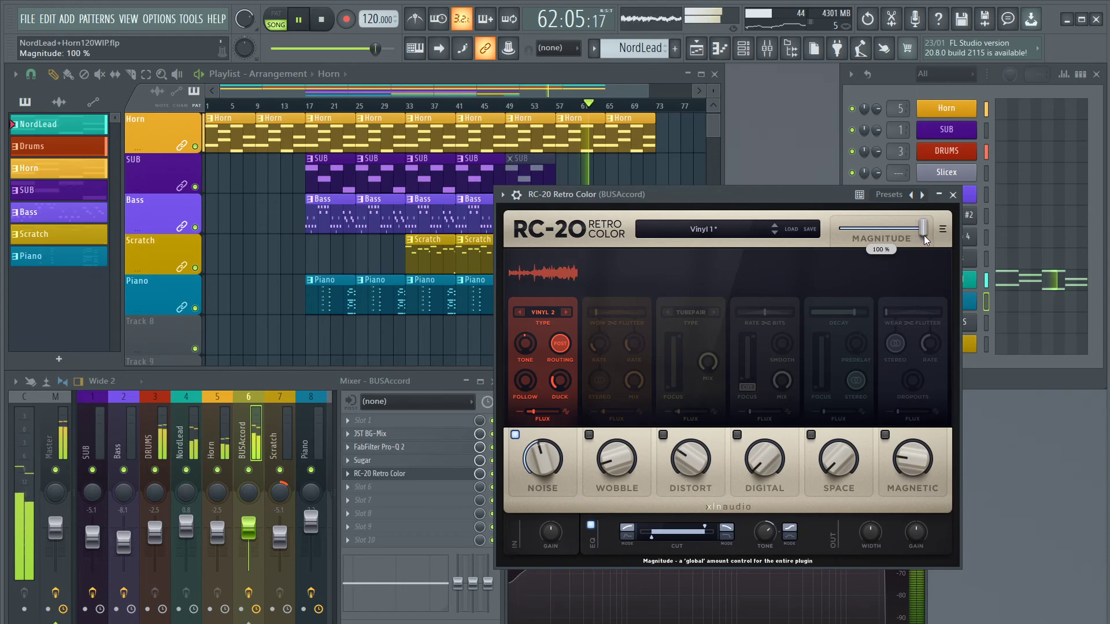
{"action": "left_click_drag", "start_coordinate": [544, 453], "coordinate": [540, 483]}
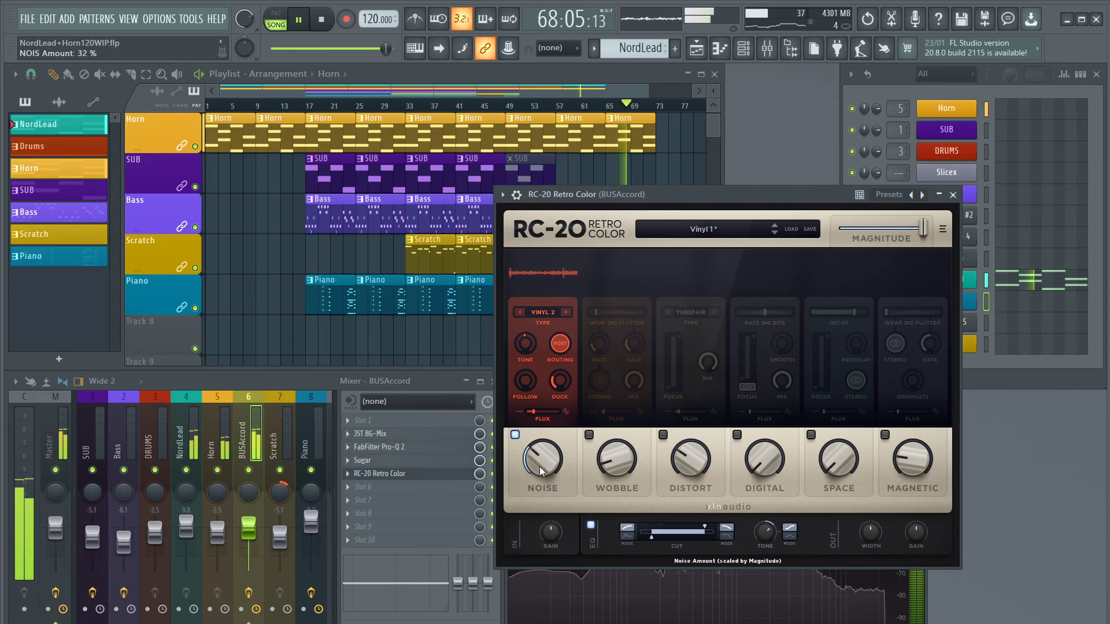
Set RC-20's noise tone to about 1.9 dB and loop playback over the last Horn clip from bar 65 to 73
{"action": "left_click_drag", "start_coordinate": [525, 336], "coordinate": [521, 309]}
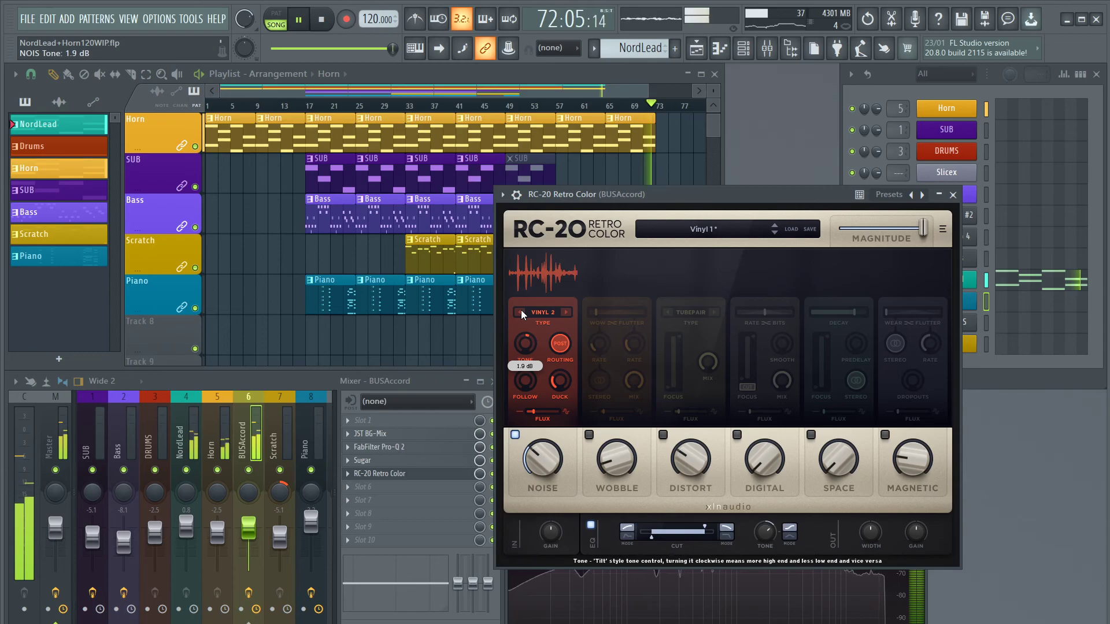
{"action": "key", "text": "space"}
{"action": "left_click_drag", "start_coordinate": [609, 108], "coordinate": [658, 116]}
{"action": "key", "text": "space"}
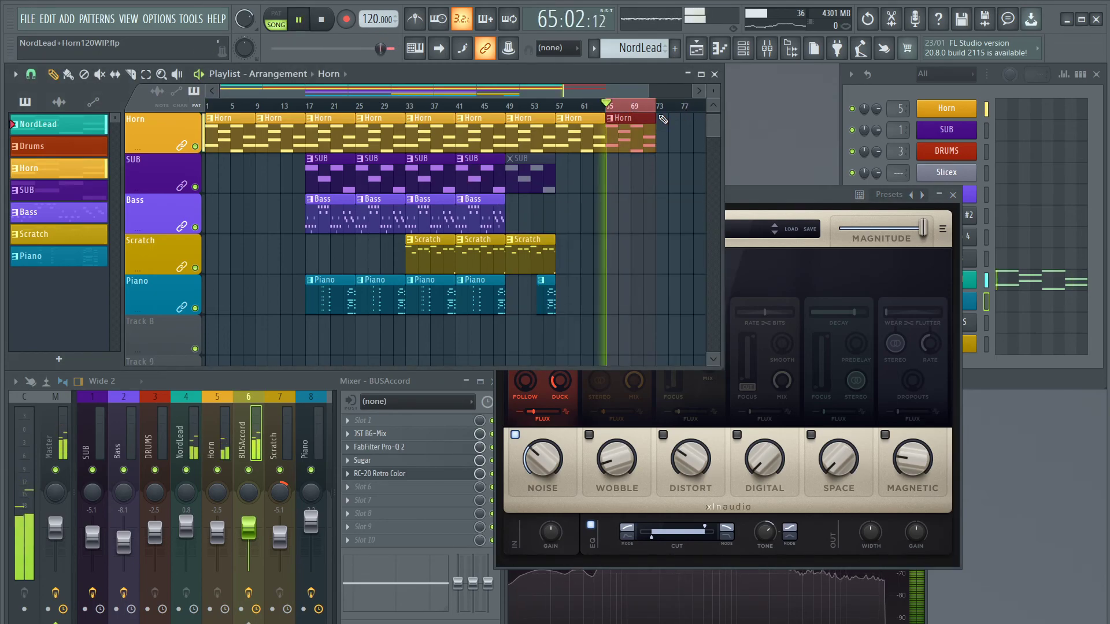
{"action": "left_click", "coordinate": [807, 193]}
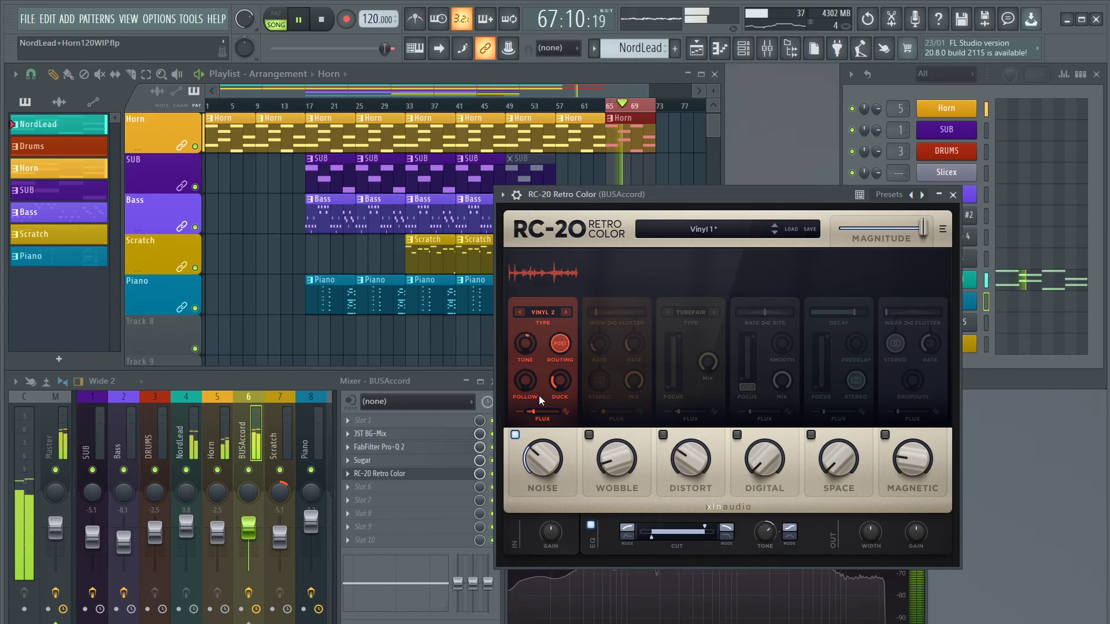
Try RC-20's noise flux at 100% and reduce it to about 15%
{"action": "left_click_drag", "start_coordinate": [532, 411], "coordinate": [566, 410]}
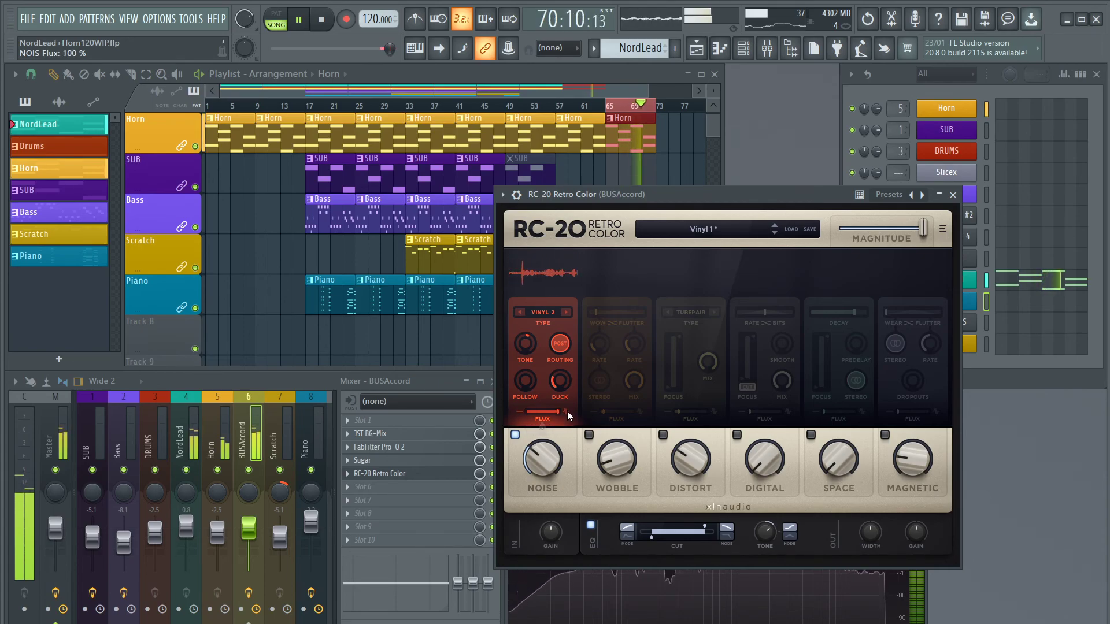
{"action": "left_click_drag", "start_coordinate": [557, 410], "coordinate": [530, 414]}
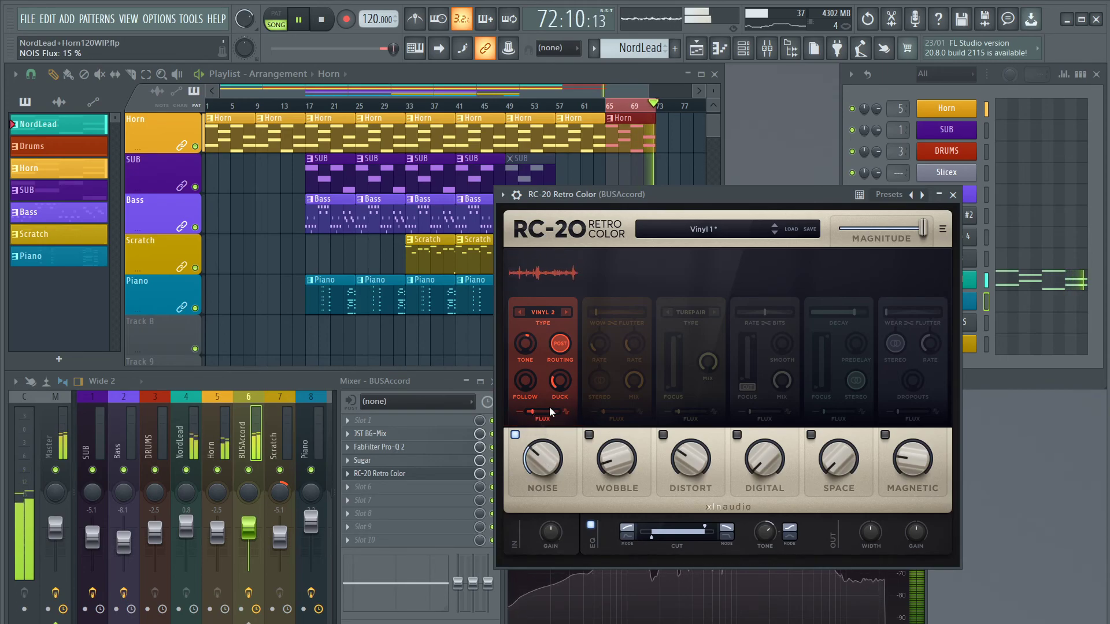
Compare higher and lower noise tone settings in RC-20 with the noise amount at about 39% and 35%
{"action": "left_click_drag", "start_coordinate": [525, 346], "coordinate": [532, 313]}
{"action": "left_click_drag", "start_coordinate": [542, 456], "coordinate": [544, 442]}
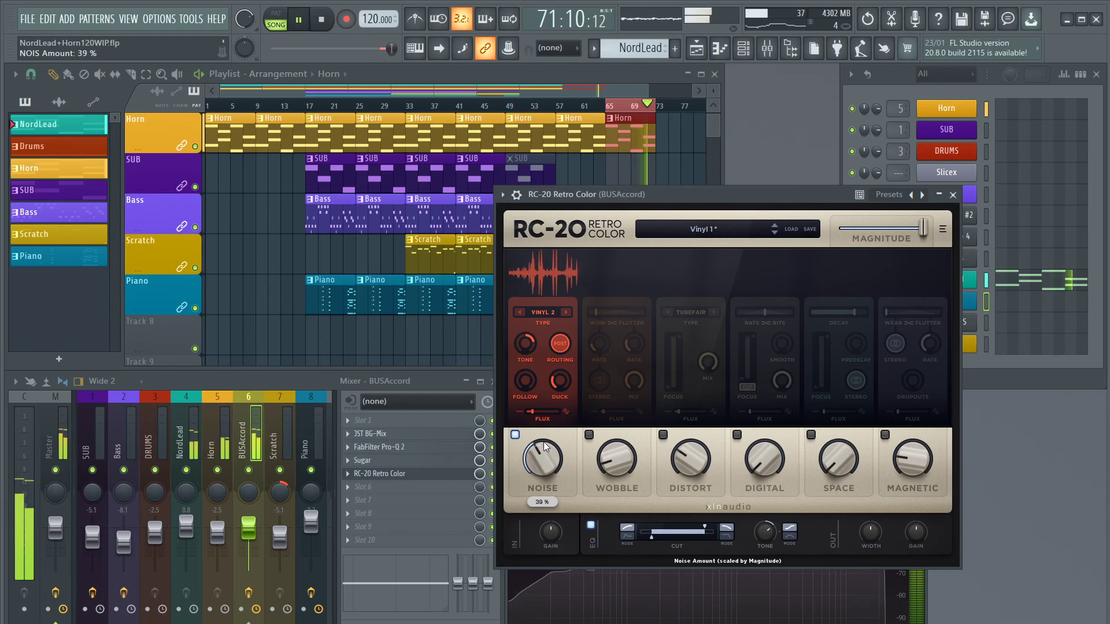
{"action": "left_click_drag", "start_coordinate": [524, 345], "coordinate": [527, 367]}
{"action": "left_click_drag", "start_coordinate": [532, 449], "coordinate": [539, 466]}
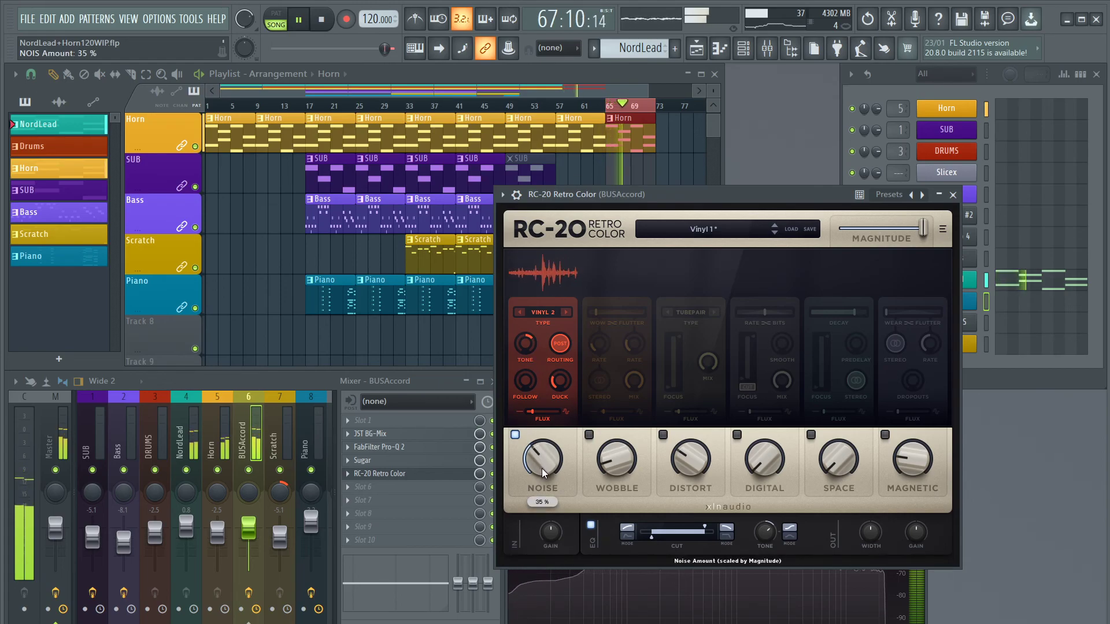
Rebalance RC-20's noise tone and amount over the loop, trying about 45% and 52% noise before lowering it below 44%
{"action": "left_click_drag", "start_coordinate": [526, 348], "coordinate": [539, 456]}
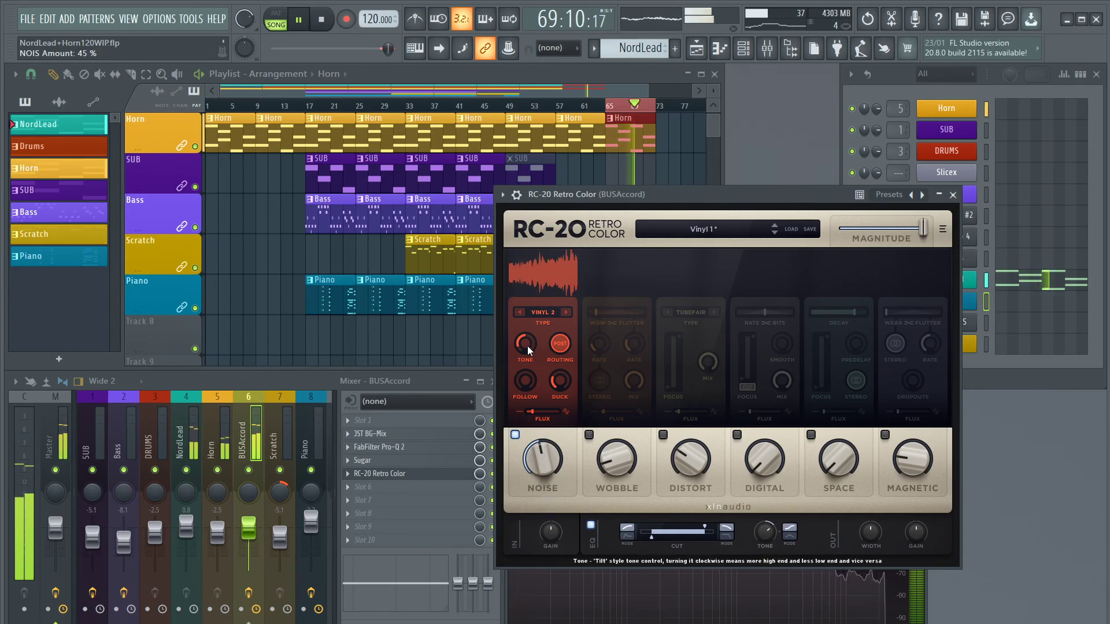
{"action": "left_click_drag", "start_coordinate": [527, 346], "coordinate": [526, 320]}
{"action": "left_click_drag", "start_coordinate": [532, 460], "coordinate": [538, 445]}
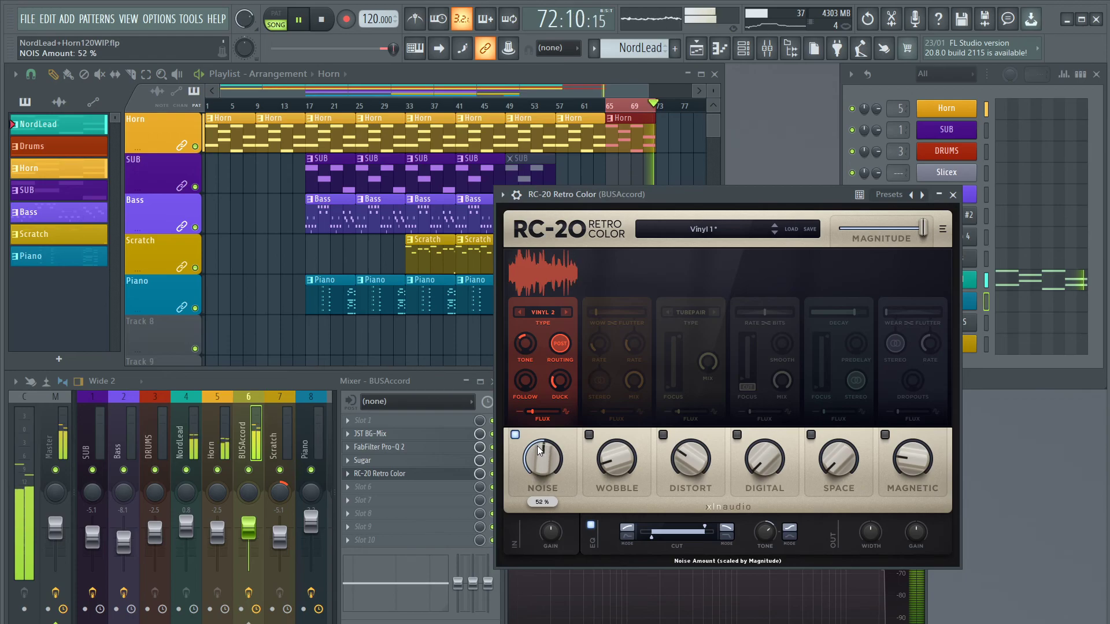
{"action": "left_click_drag", "start_coordinate": [527, 345], "coordinate": [526, 338]}
{"action": "left_click_drag", "start_coordinate": [542, 456], "coordinate": [542, 490]}
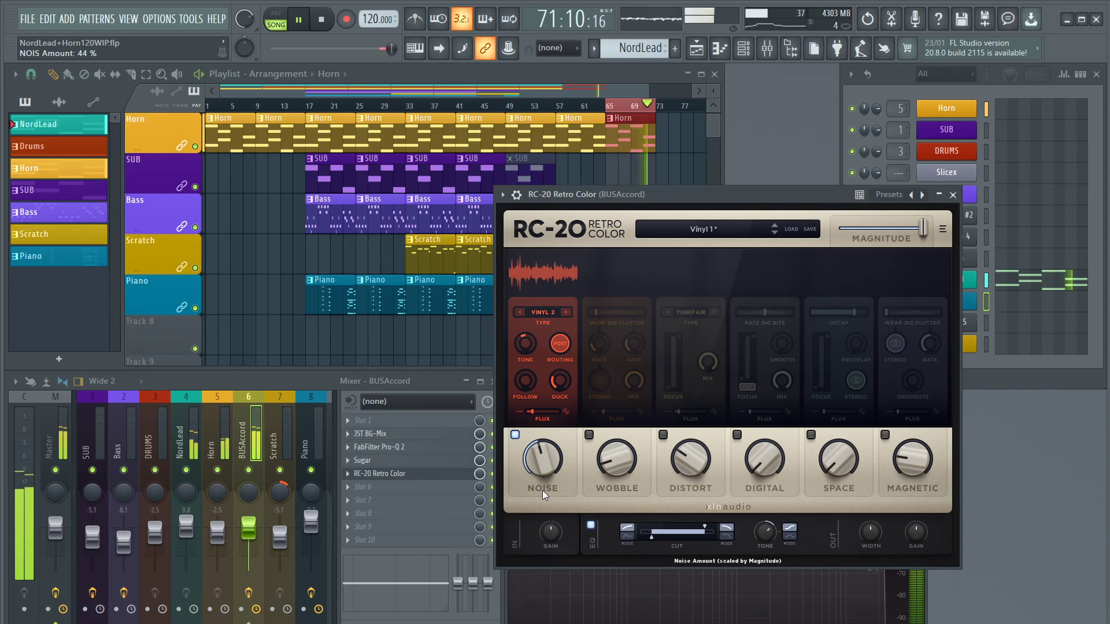
{"action": "left_click_drag", "start_coordinate": [546, 466], "coordinate": [541, 481]}
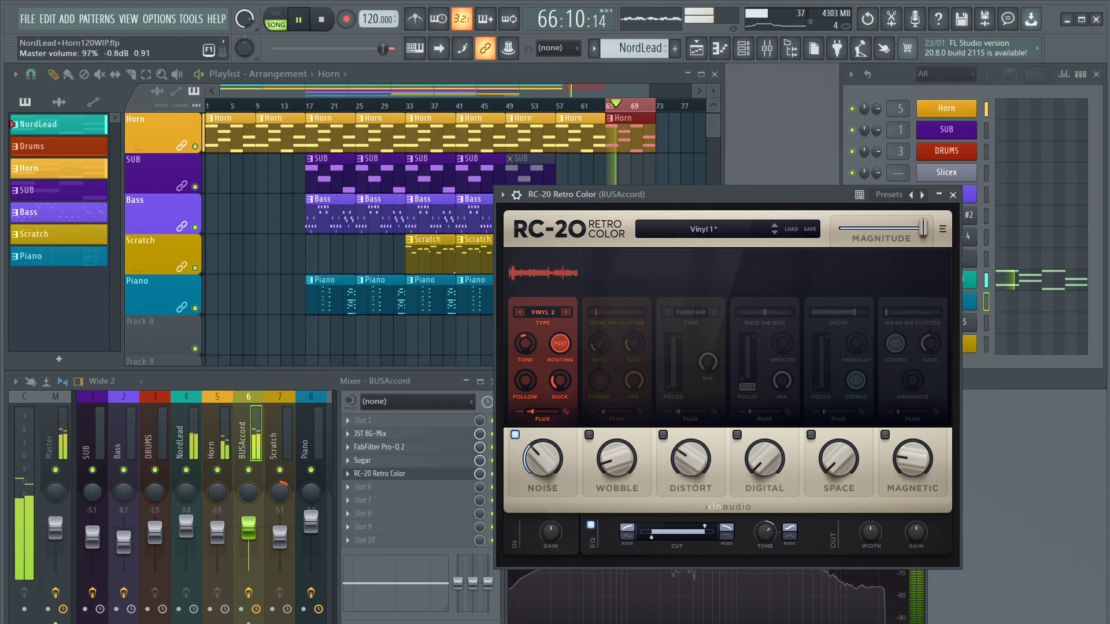
Set the master volume to about 97%, clear the loop selection and restart playback just before bar 17
{"action": "scroll", "coordinate": [546, 463], "scroll_direction": "down", "scroll_amount": 1}
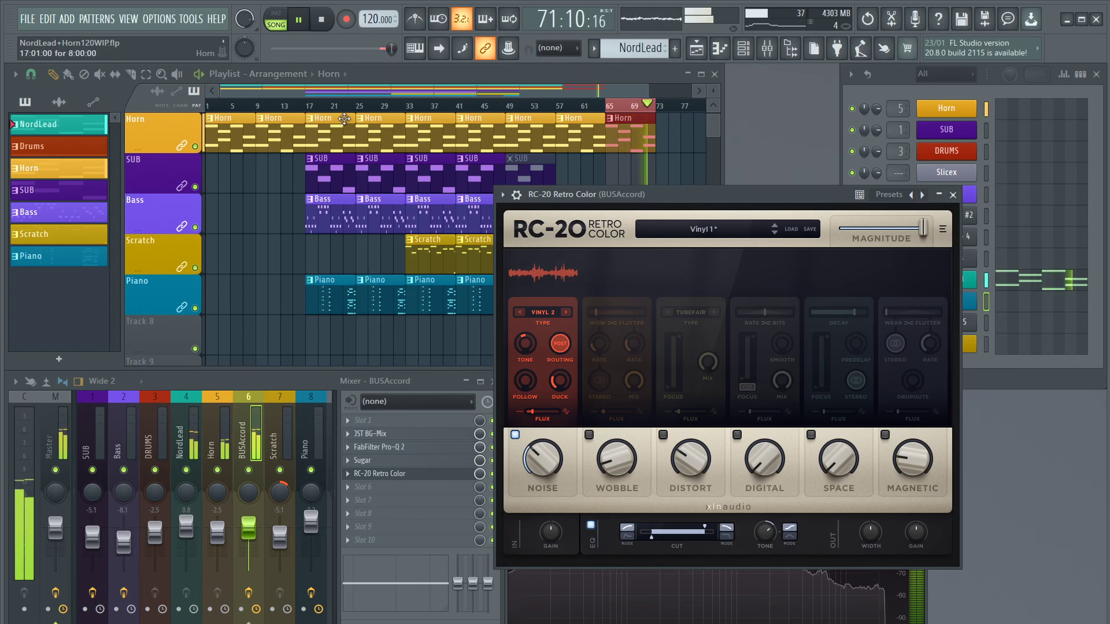
{"action": "left_click", "coordinate": [307, 107]}
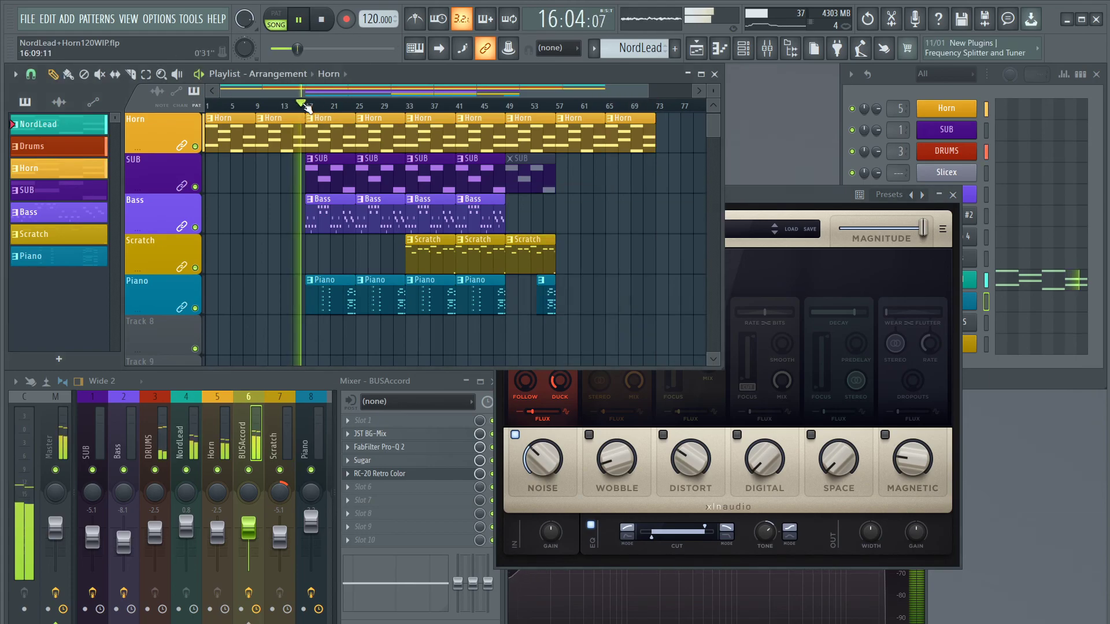
Stop playback, save the project under its current name and play the arrangement from the beginning
{"action": "left_click", "coordinate": [321, 22]}
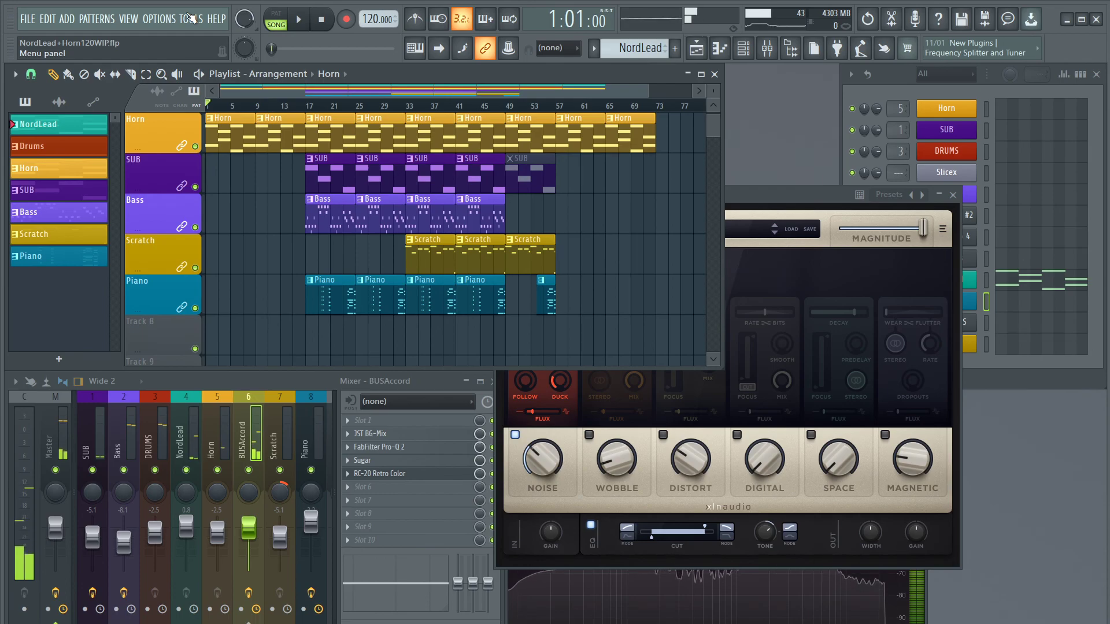
{"action": "left_click", "coordinate": [27, 19]}
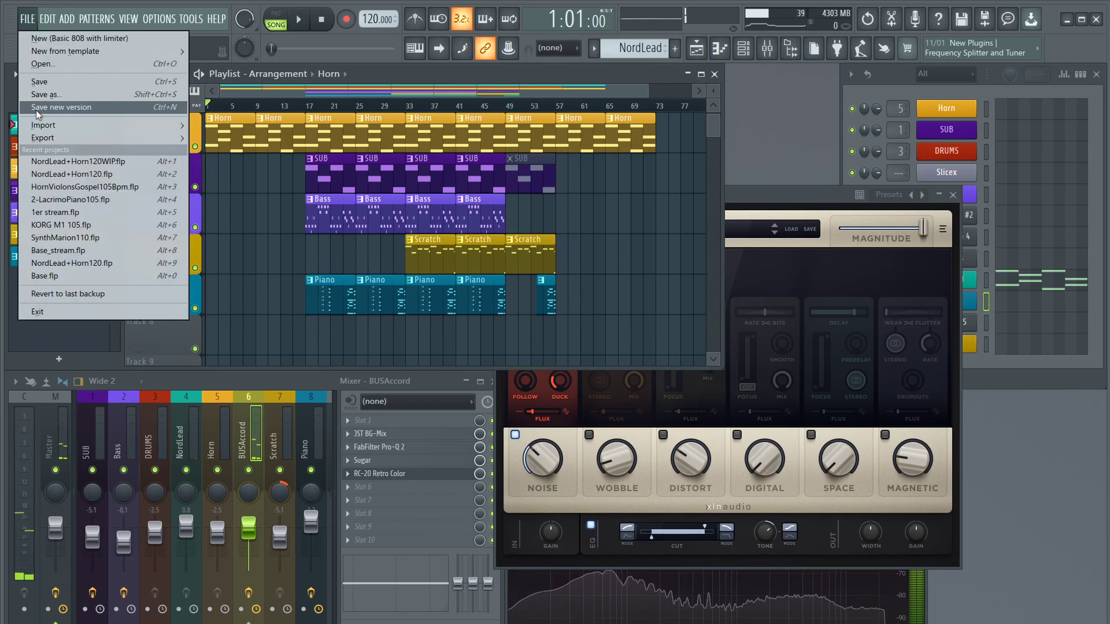
{"action": "left_click", "coordinate": [49, 82]}
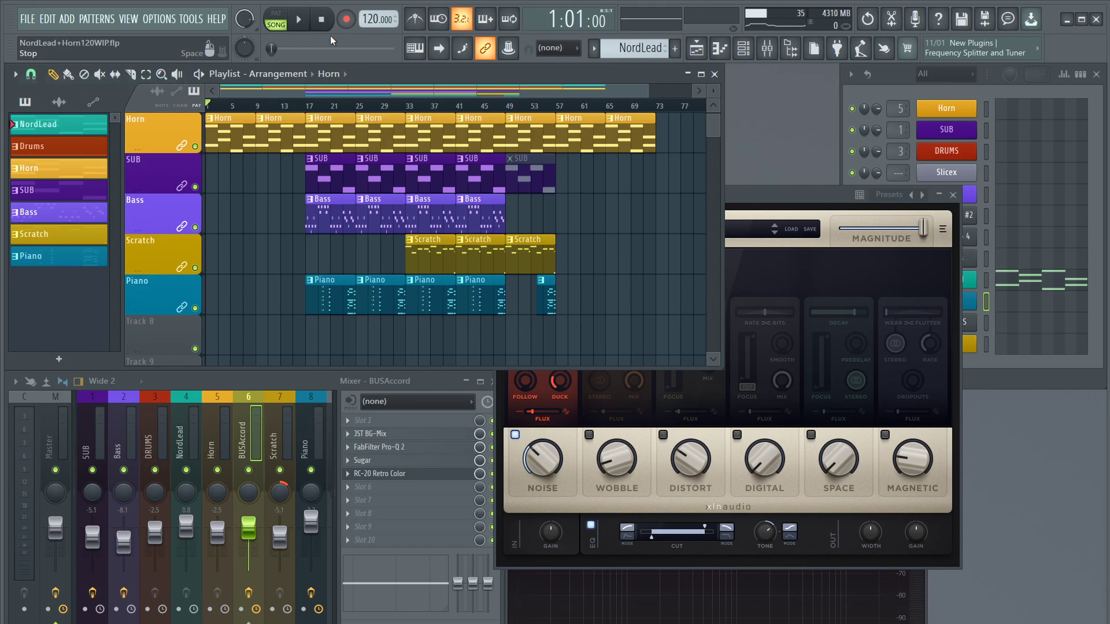
{"action": "left_click", "coordinate": [298, 22]}
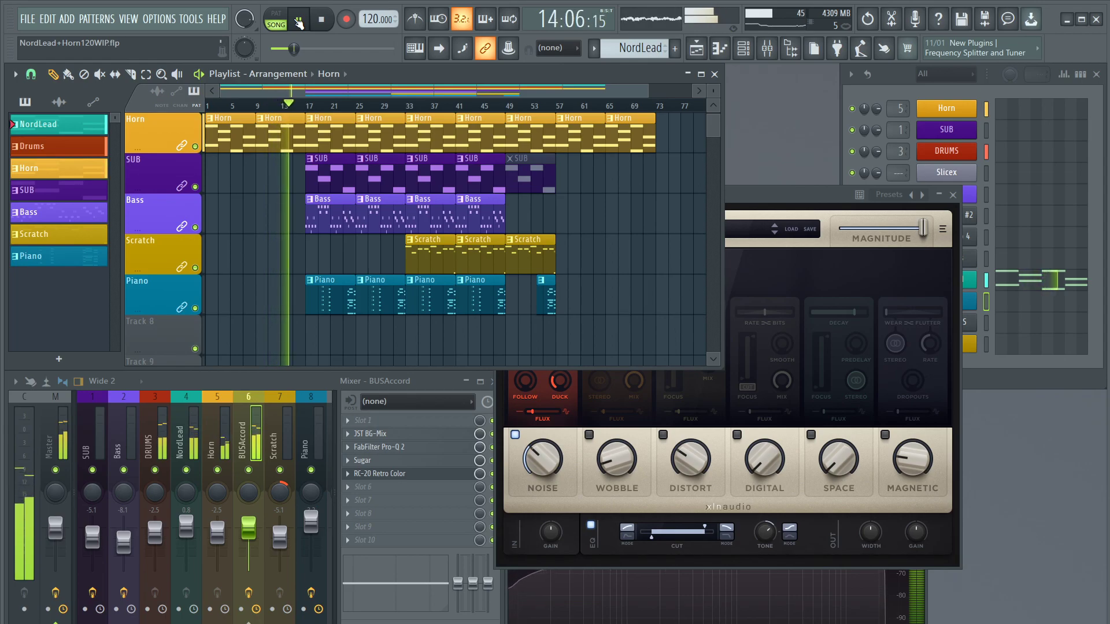
Close the RC-20 window and delete the final NordLead and Horn clips at bar 65 and the last Drums clip at bar 57
{"action": "left_click", "coordinate": [952, 195]}
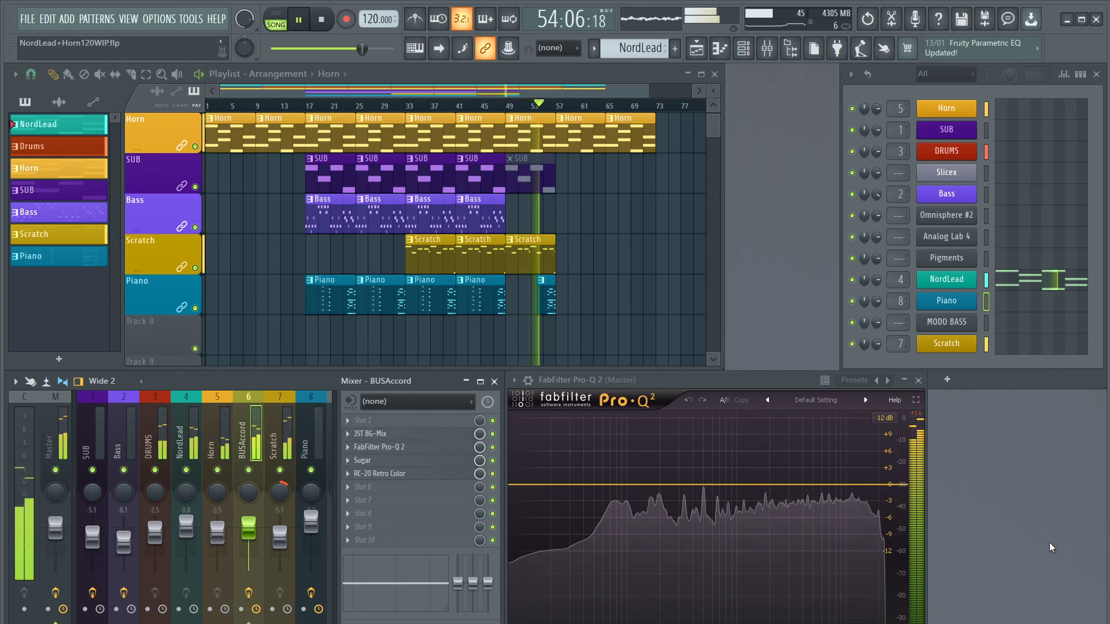
{"action": "scroll", "coordinate": [567, 255], "scroll_direction": "up", "scroll_amount": 2}
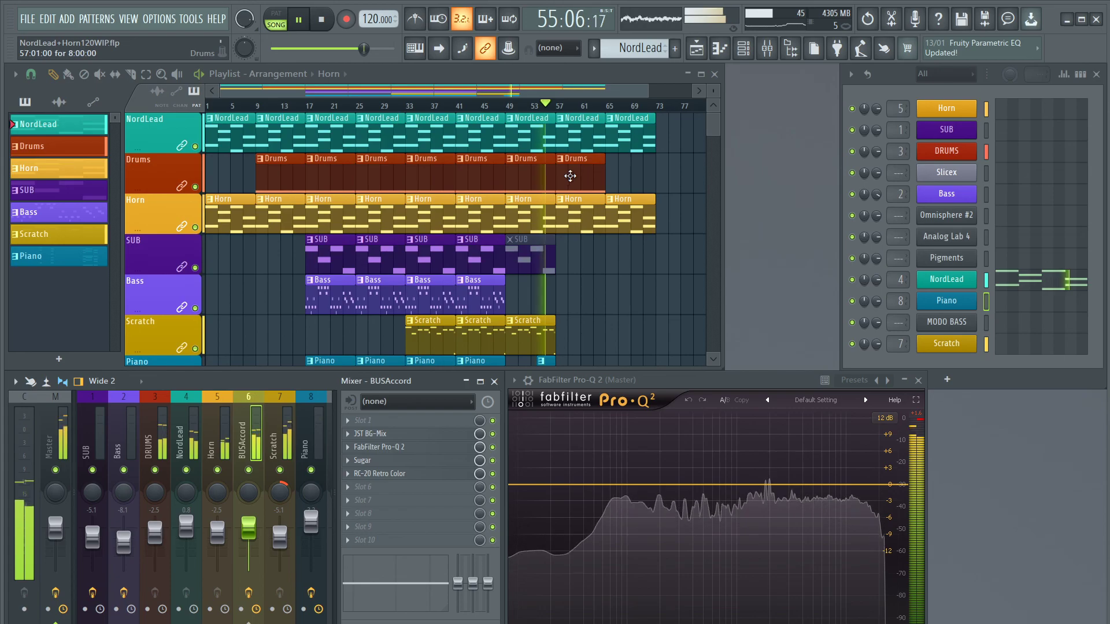
{"action": "right_click", "coordinate": [611, 149]}
{"action": "right_click", "coordinate": [631, 210]}
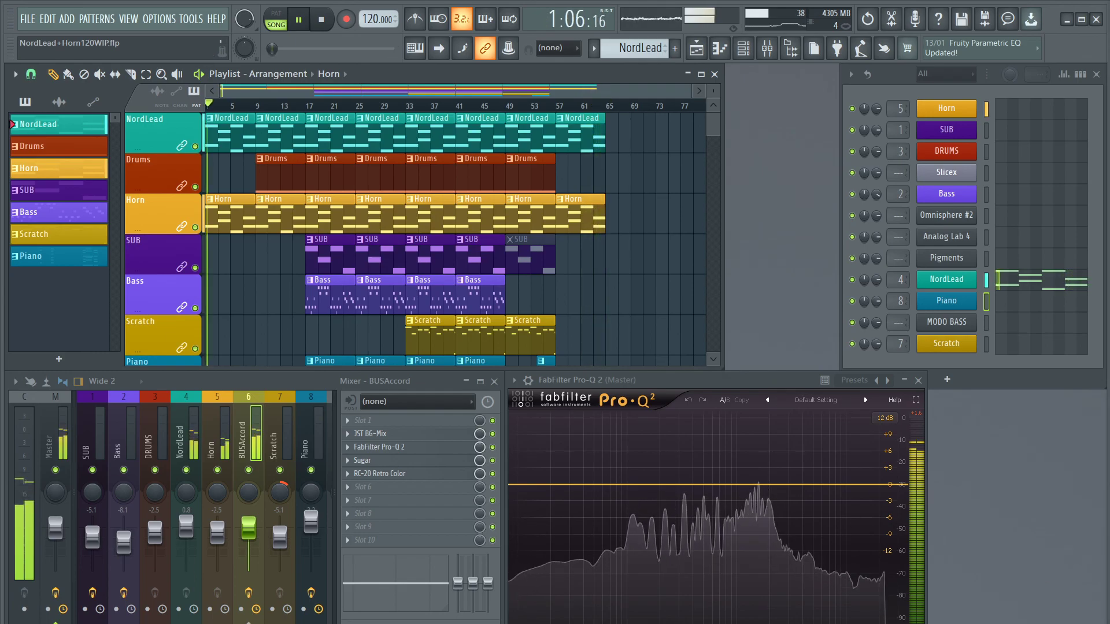
{"action": "left_click", "coordinate": [947, 392]}
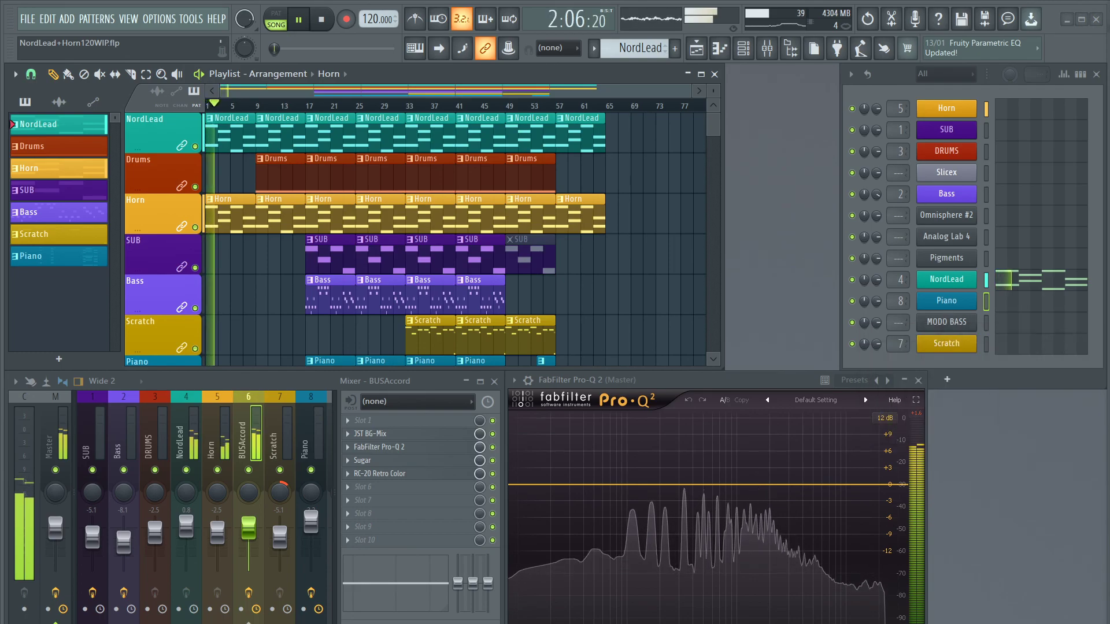